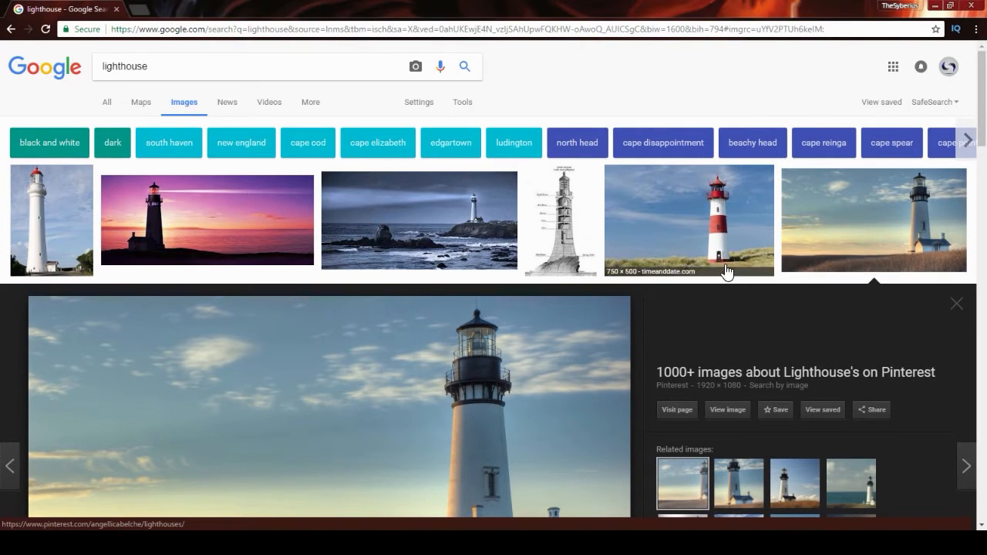
Examine the lighthouse photo in the image search results as a modelling reference
{"action": "scroll", "coordinate": [571, 238], "scroll_direction": "down", "scroll_amount": 2}
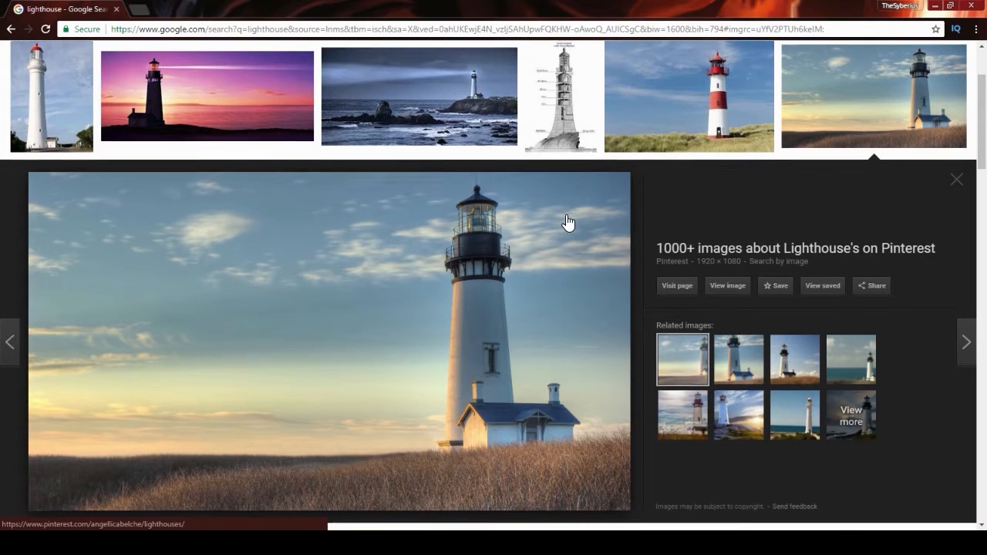
{"action": "scroll", "coordinate": [567, 222], "scroll_direction": "down", "scroll_amount": 2}
{"action": "scroll", "coordinate": [563, 221], "scroll_direction": "up", "scroll_amount": 1}
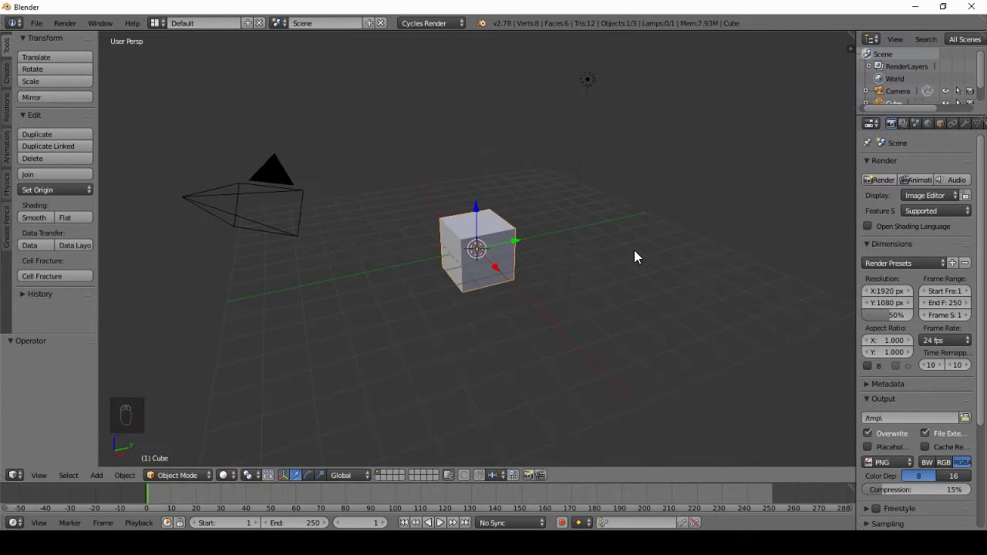
Switch to Blender, delete the default cube and add a cylinder mesh in its place
{"action": "key", "text": "x"}
{"action": "left_click", "coordinate": [634, 250]}
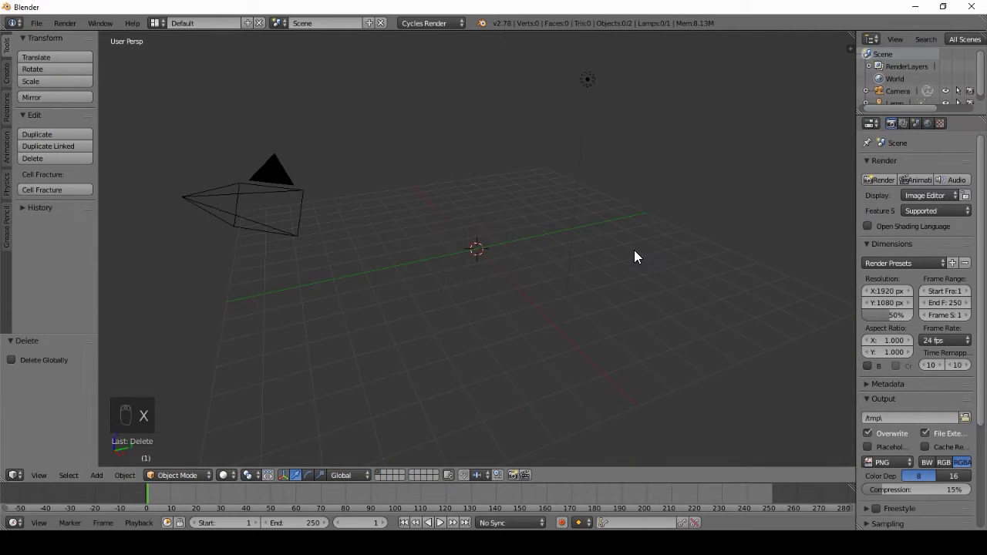
{"action": "key", "text": "shift+a"}
{"action": "mouse_move", "coordinate": [634, 251]}
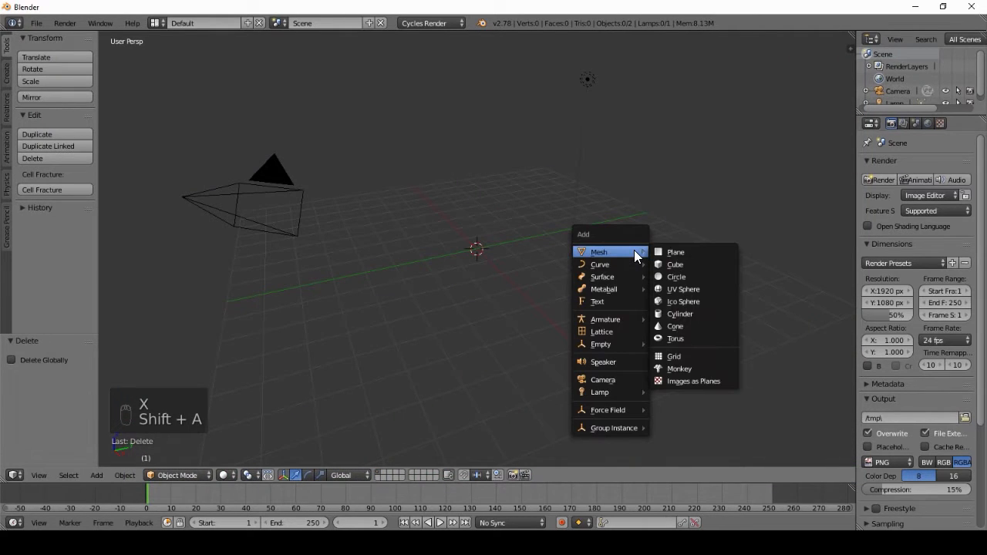
{"action": "left_click", "coordinate": [680, 313]}
{"action": "middle_click_drag", "start_coordinate": [491, 276], "coordinate": [577, 271]}
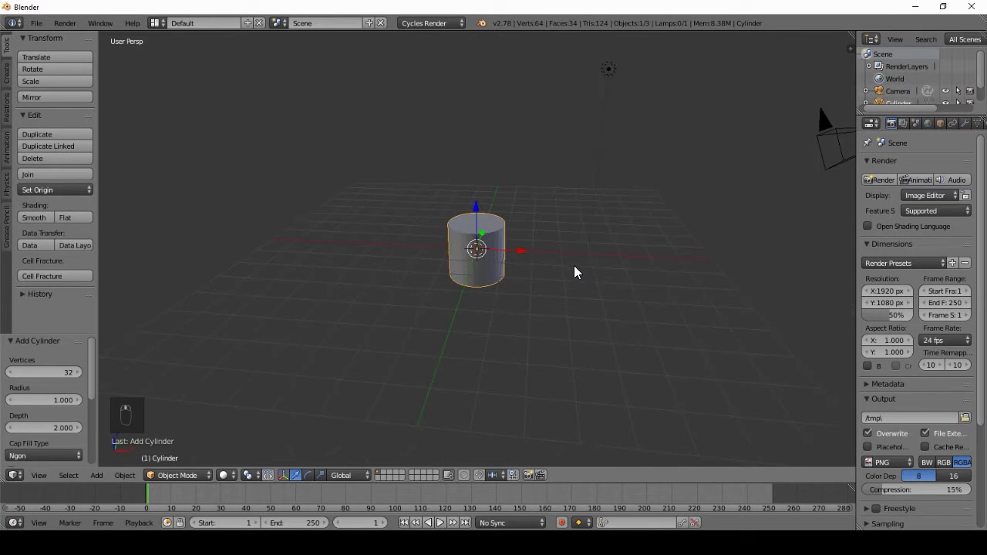
Split the 3D viewport vertically into two areas and turn the new one into a UV/Image Editor
{"action": "left_click_drag", "start_coordinate": [854, 34], "coordinate": [640, 34]}
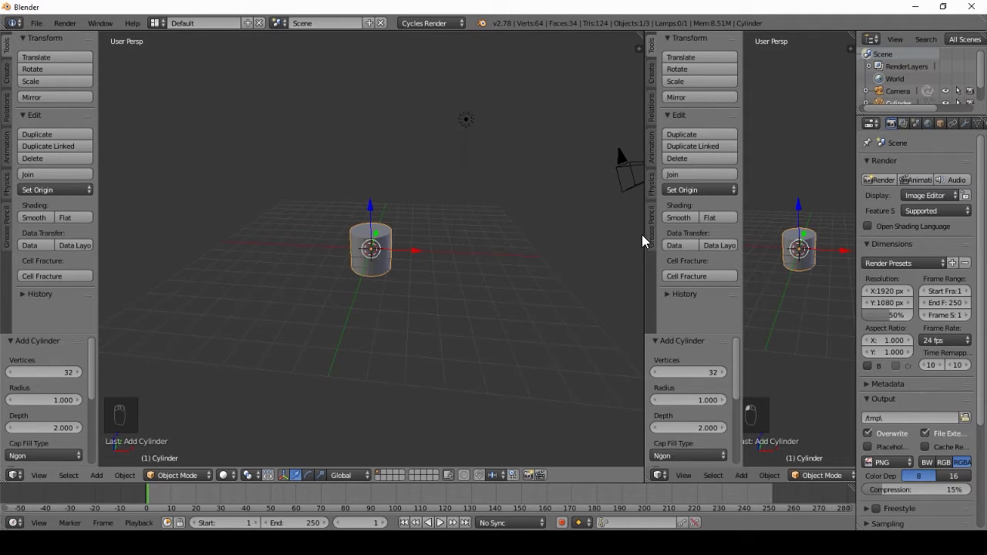
{"action": "left_click_drag", "start_coordinate": [644, 234], "coordinate": [560, 279]}
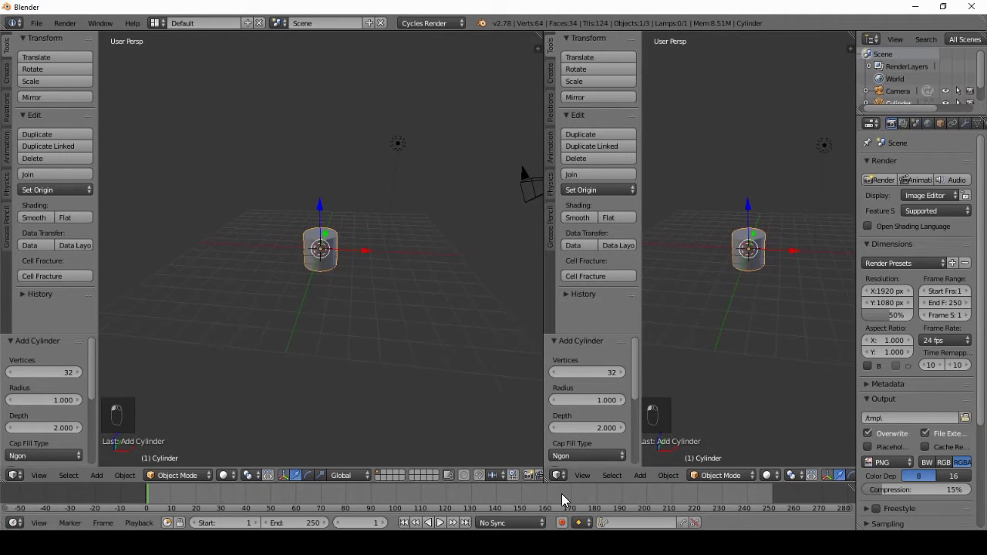
{"action": "left_click", "coordinate": [560, 476]}
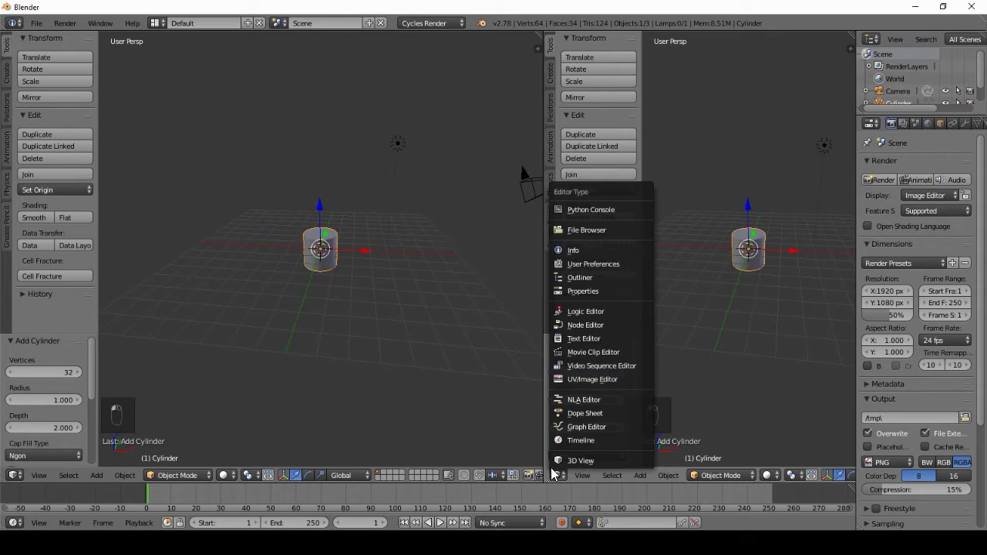
{"action": "left_click", "coordinate": [593, 378]}
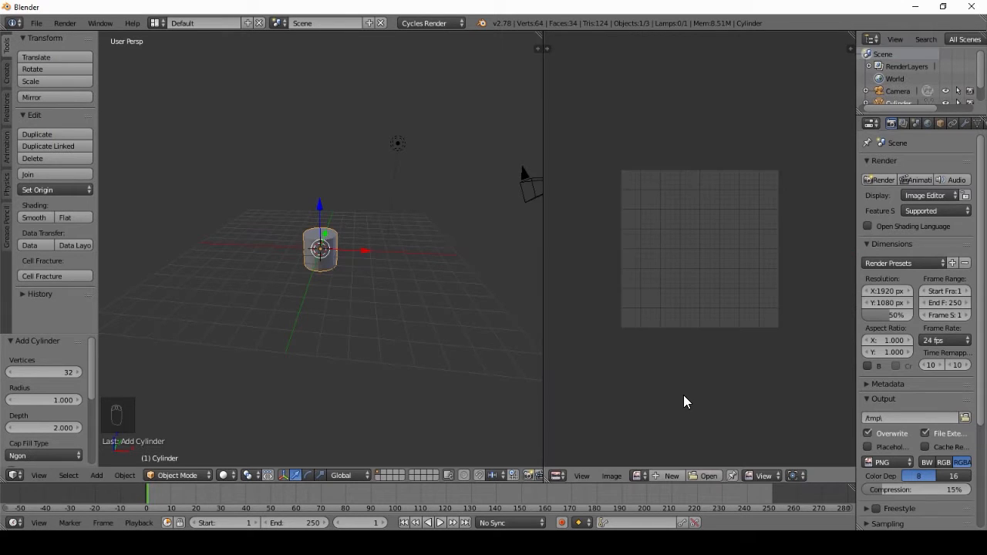
{"action": "scroll", "coordinate": [685, 395], "scroll_direction": "up", "scroll_amount": 1}
Load Lighthouse-in-Field.jpg from the Light House Tutorial folder into the image editor, browsing the files as thumbnails
{"action": "left_click", "coordinate": [705, 475]}
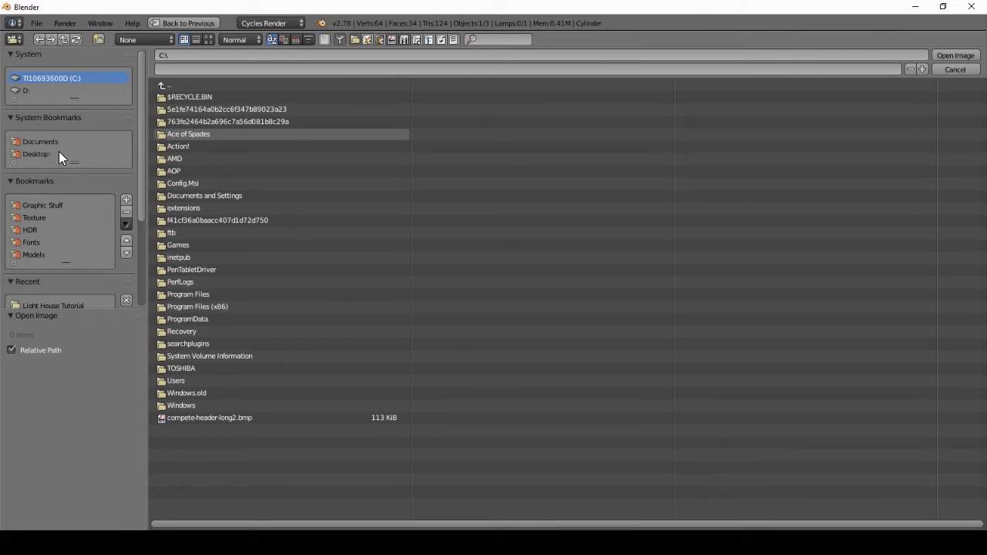
{"action": "scroll", "coordinate": [54, 162], "scroll_direction": "down", "scroll_amount": 4}
{"action": "left_click", "coordinate": [55, 206]}
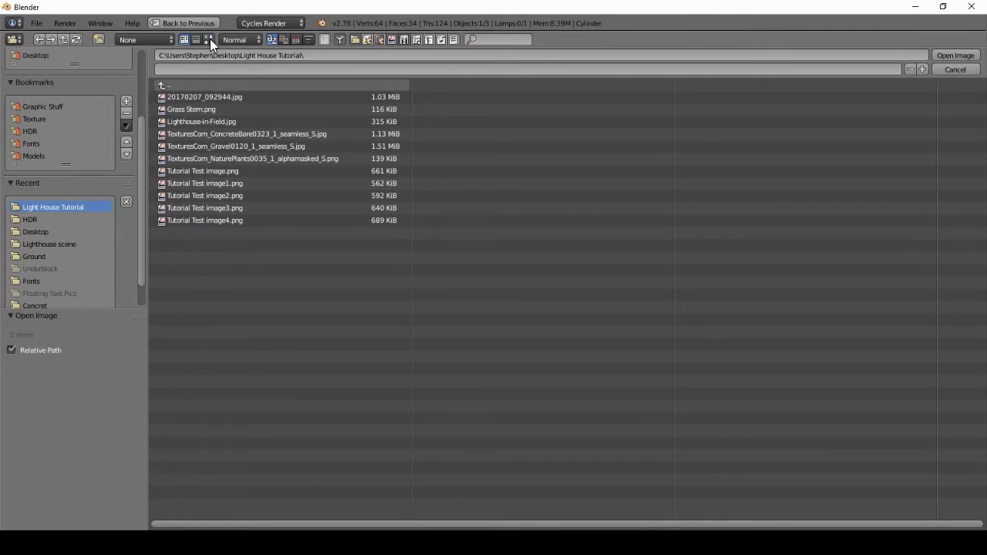
{"action": "left_click", "coordinate": [208, 40]}
{"action": "left_click", "coordinate": [482, 139]}
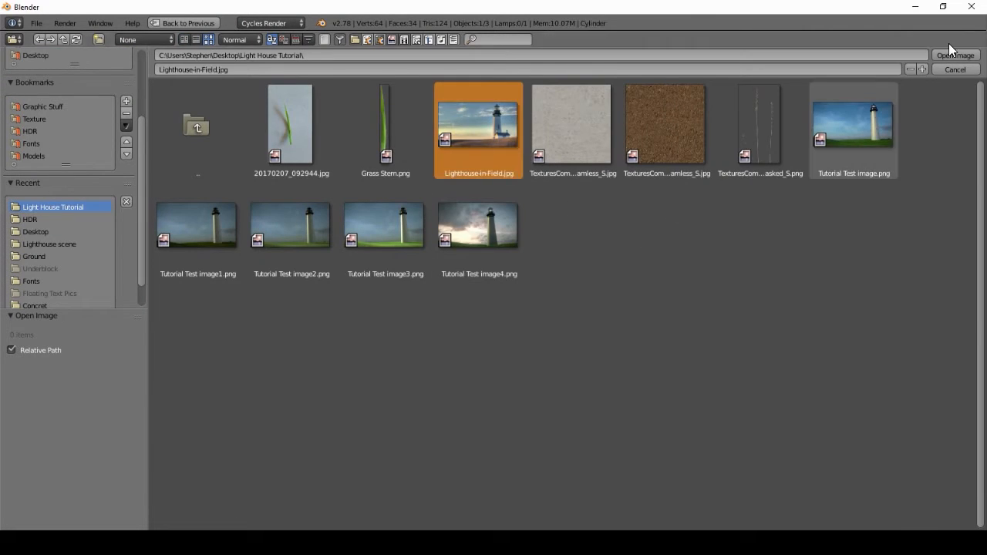
{"action": "left_click", "coordinate": [955, 56]}
{"action": "scroll", "coordinate": [808, 386], "scroll_direction": "down", "scroll_amount": 2}
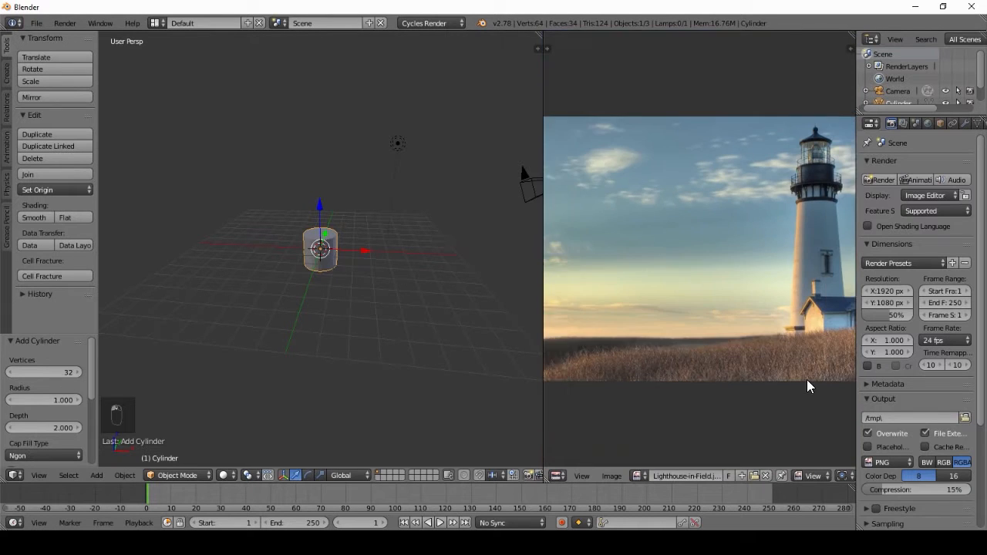
Examine the reference photo's tower taper, window, base, balcony and lantern room up close
{"action": "scroll", "coordinate": [699, 280], "scroll_direction": "up", "scroll_amount": 3}
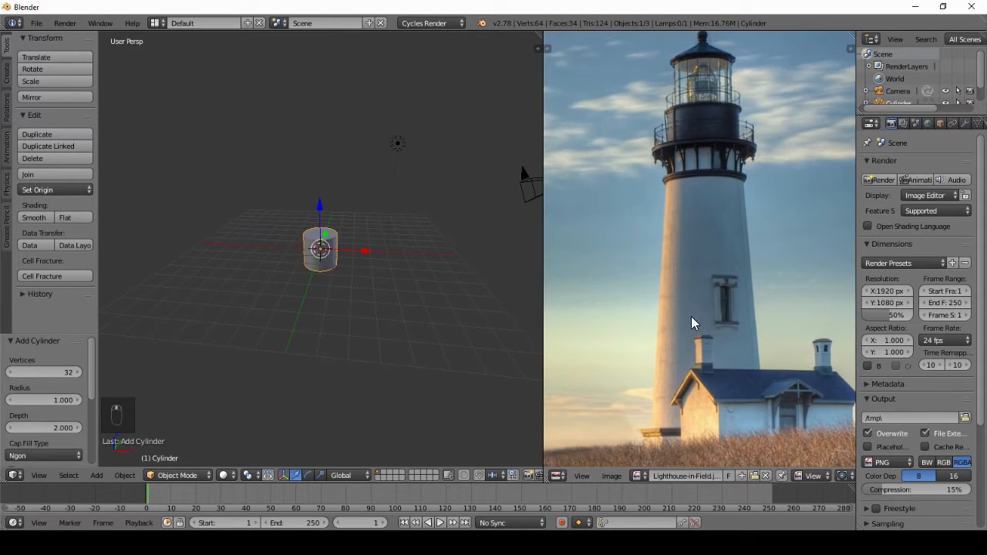
{"action": "scroll", "coordinate": [691, 122], "scroll_direction": "up", "scroll_amount": 3}
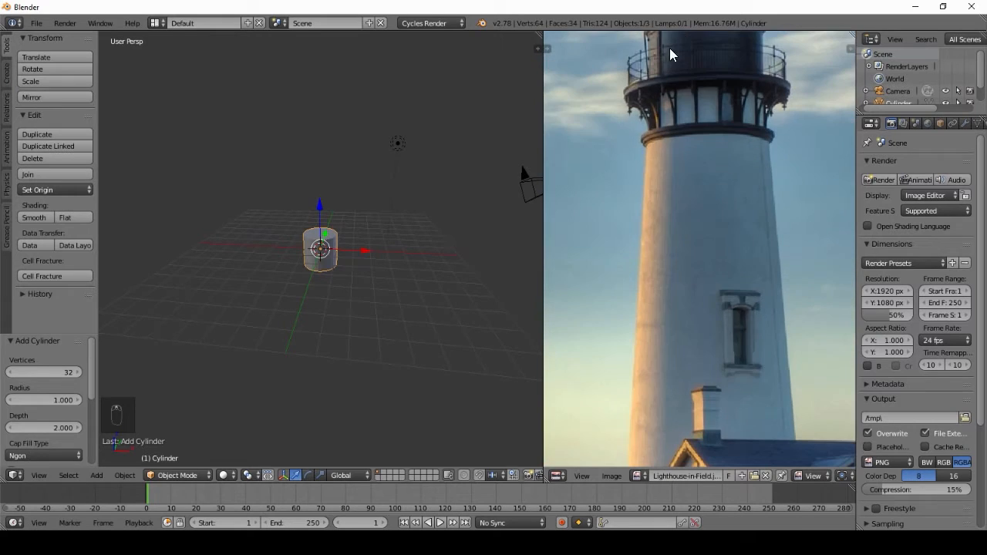
{"action": "scroll", "coordinate": [669, 48], "scroll_direction": "down", "scroll_amount": 1}
{"action": "scroll", "coordinate": [723, 96], "scroll_direction": "down", "scroll_amount": 1}
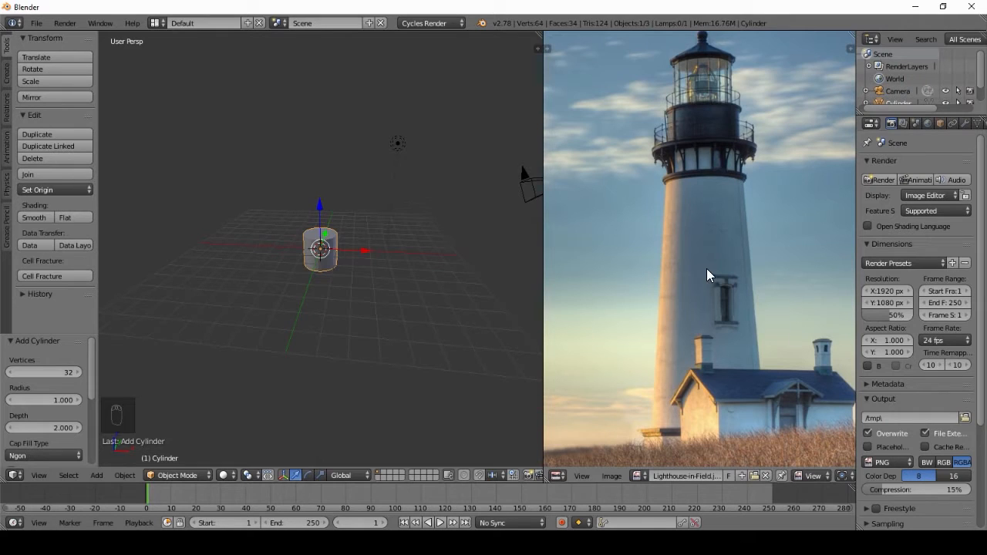
{"action": "scroll", "coordinate": [731, 285], "scroll_direction": "up", "scroll_amount": 1}
{"action": "scroll", "coordinate": [729, 293], "scroll_direction": "down", "scroll_amount": 1}
{"action": "scroll", "coordinate": [687, 351], "scroll_direction": "down", "scroll_amount": 1}
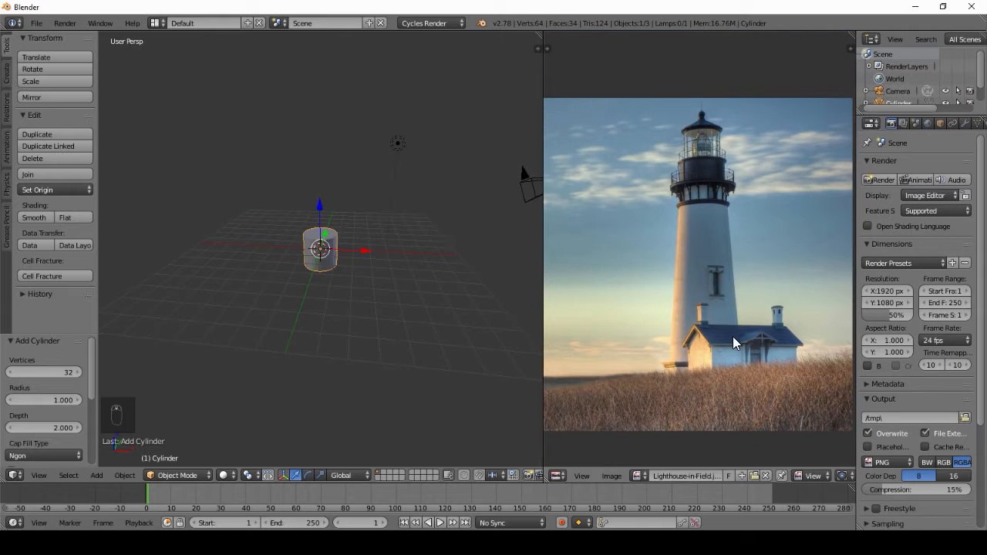
{"action": "scroll", "coordinate": [733, 336], "scroll_direction": "up", "scroll_amount": 2}
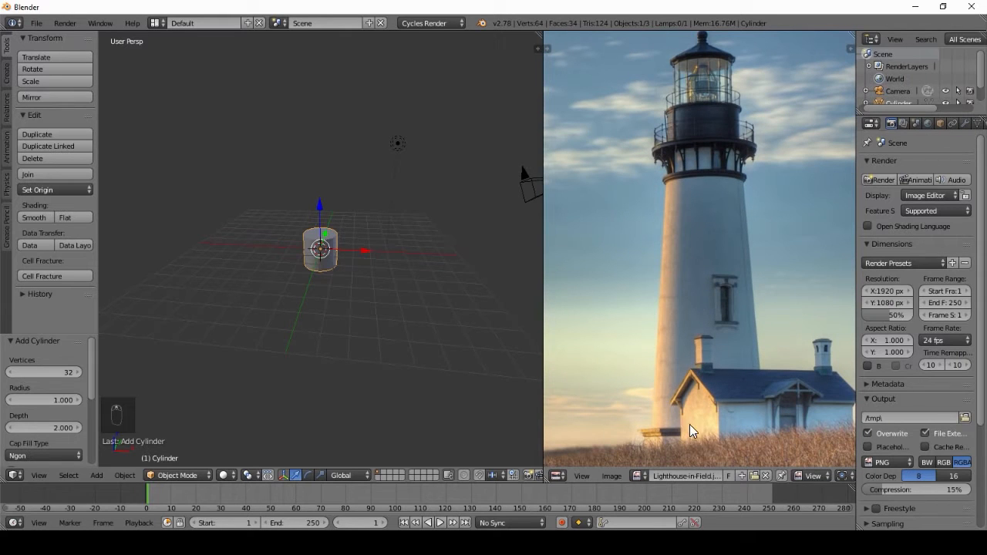
{"action": "scroll", "coordinate": [698, 162], "scroll_direction": "up", "scroll_amount": 2}
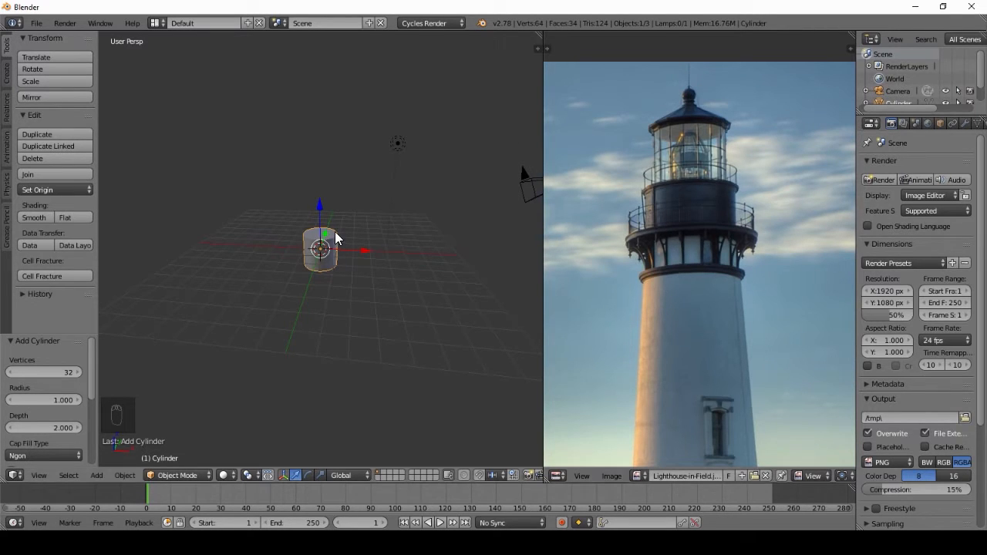
In front orthographic view, stretch the cylinder along the Z axis by a factor of about 4.6
{"action": "key", "text": "KP_1"}
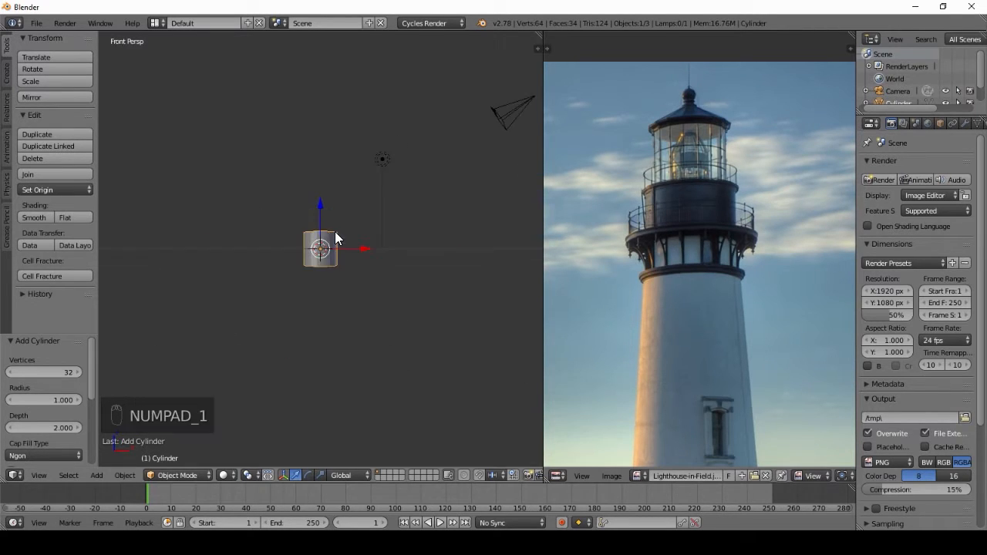
{"action": "key", "text": "KP_5"}
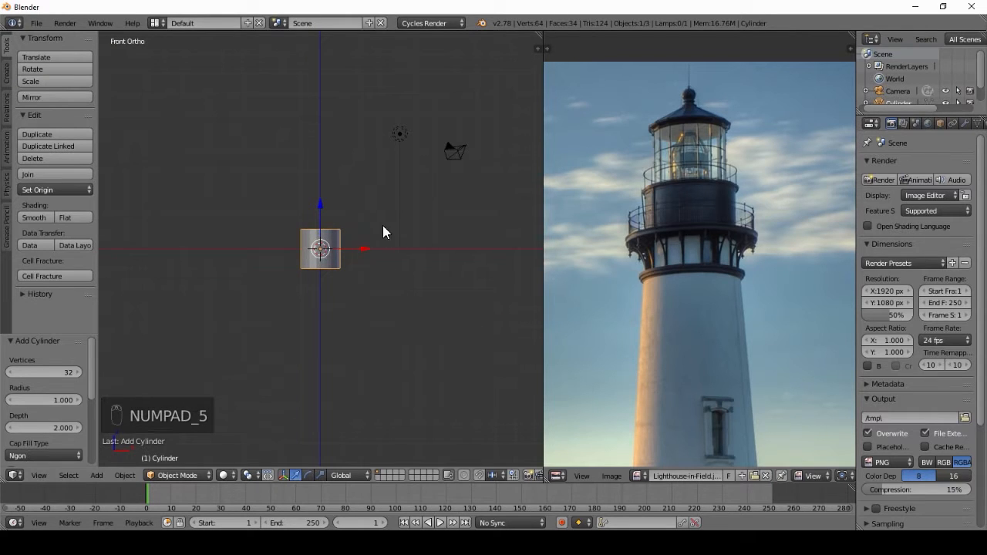
{"action": "key", "text": "s"}
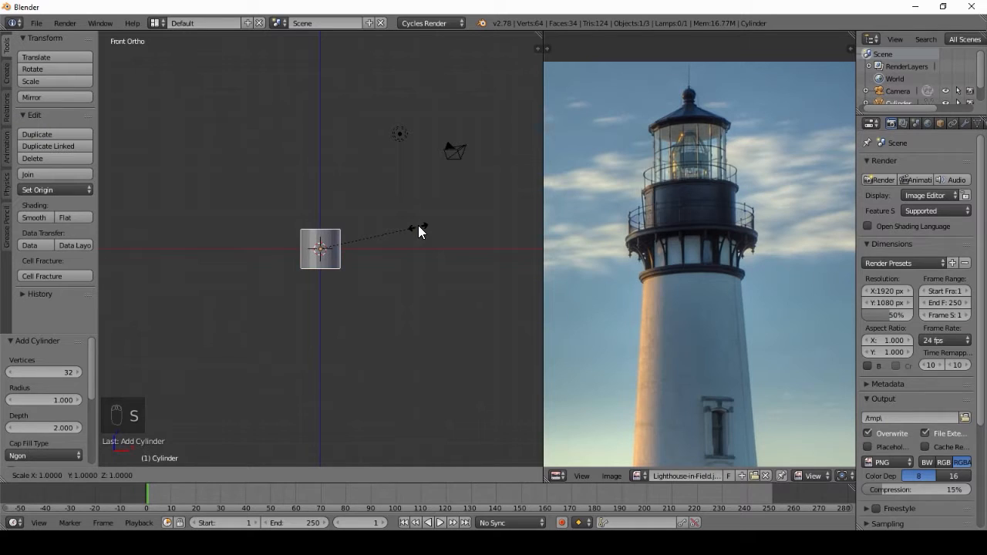
{"action": "key", "text": "z"}
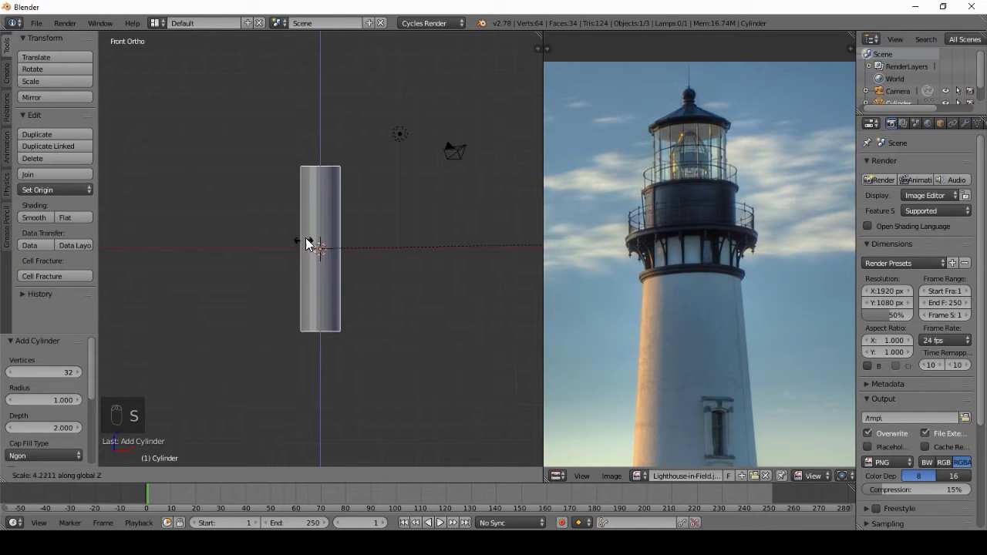
{"action": "left_click", "coordinate": [341, 226]}
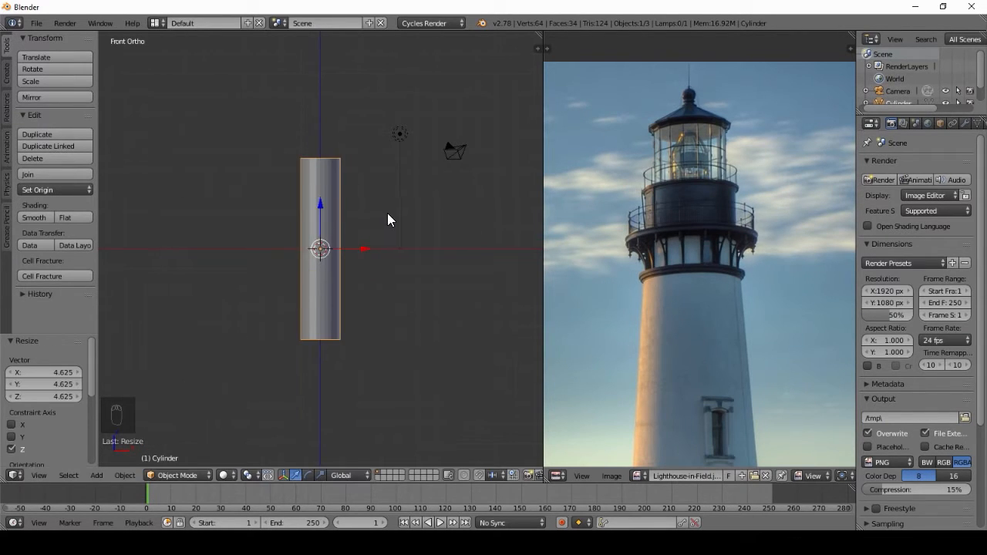
Taper the tower by selecting only the cylinder's top vertices in wireframe and scaling them to about 0.7
{"action": "scroll", "coordinate": [378, 222], "scroll_direction": "down", "scroll_amount": 3}
{"action": "scroll", "coordinate": [367, 225], "scroll_direction": "up", "scroll_amount": 4}
{"action": "key", "text": "Tab"}
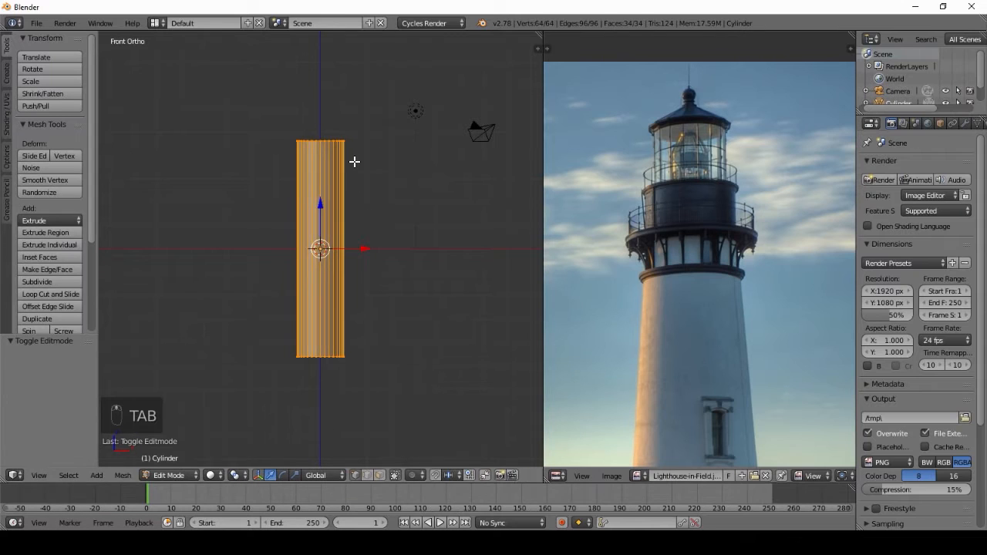
{"action": "key", "text": "z"}
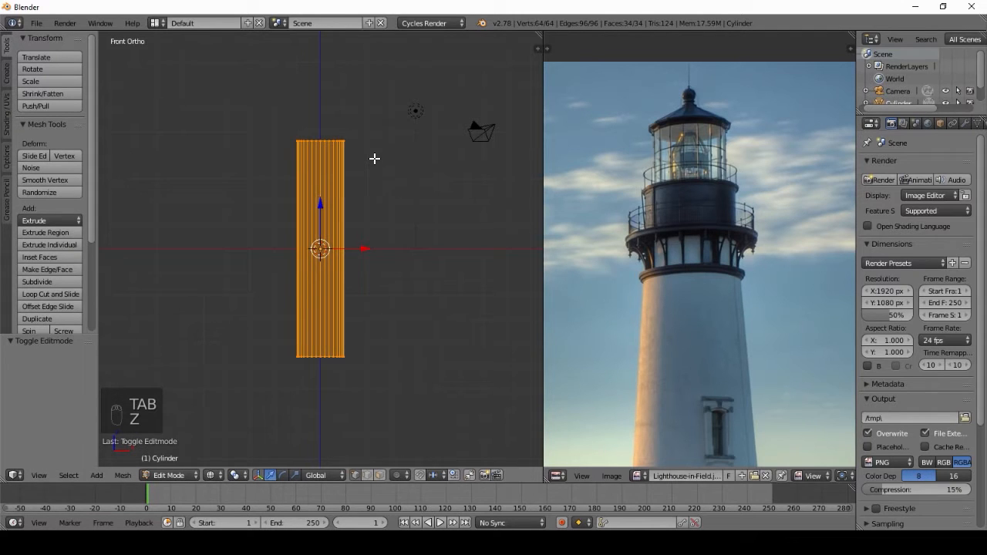
{"action": "key", "text": "a"}
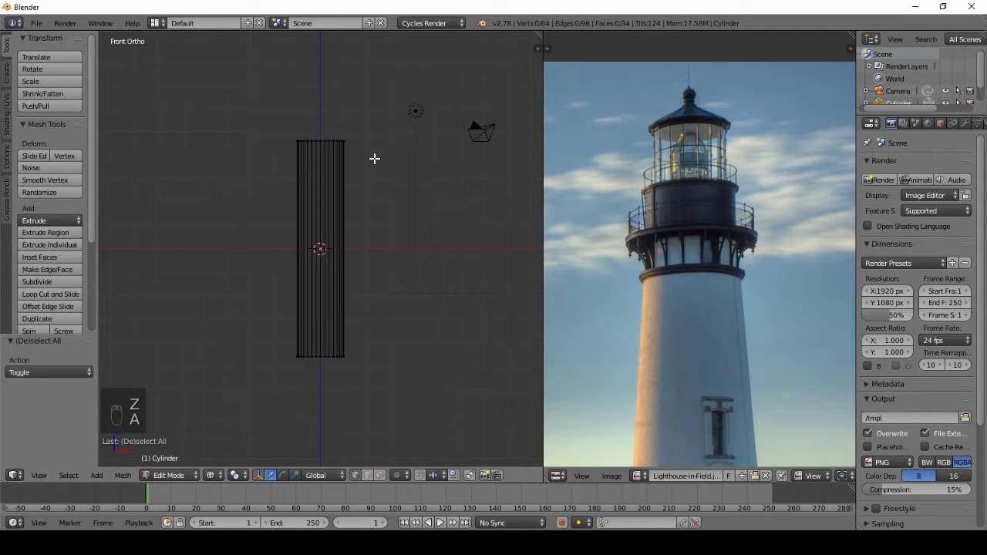
{"action": "key", "text": "b"}
{"action": "left_click_drag", "start_coordinate": [260, 108], "coordinate": [385, 163]}
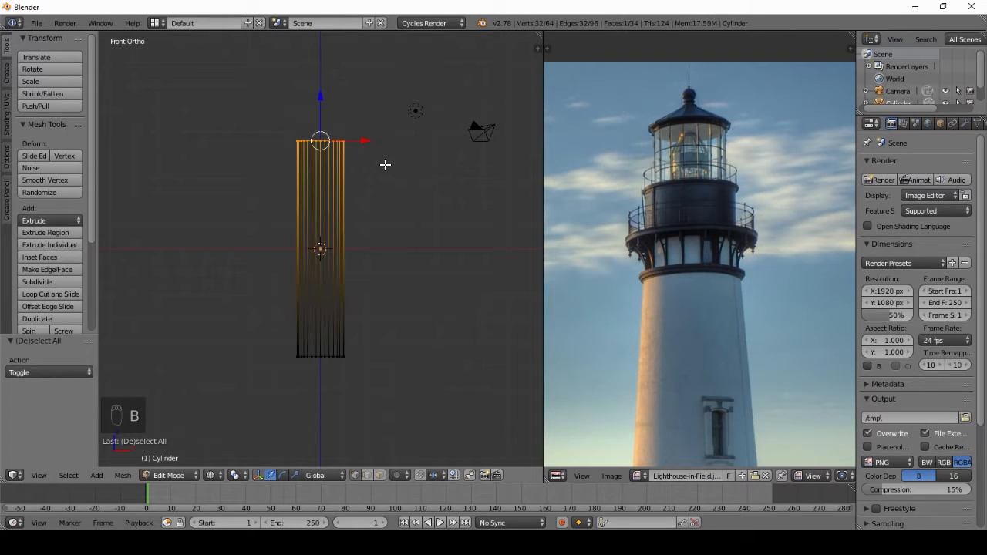
{"action": "key", "text": "s"}
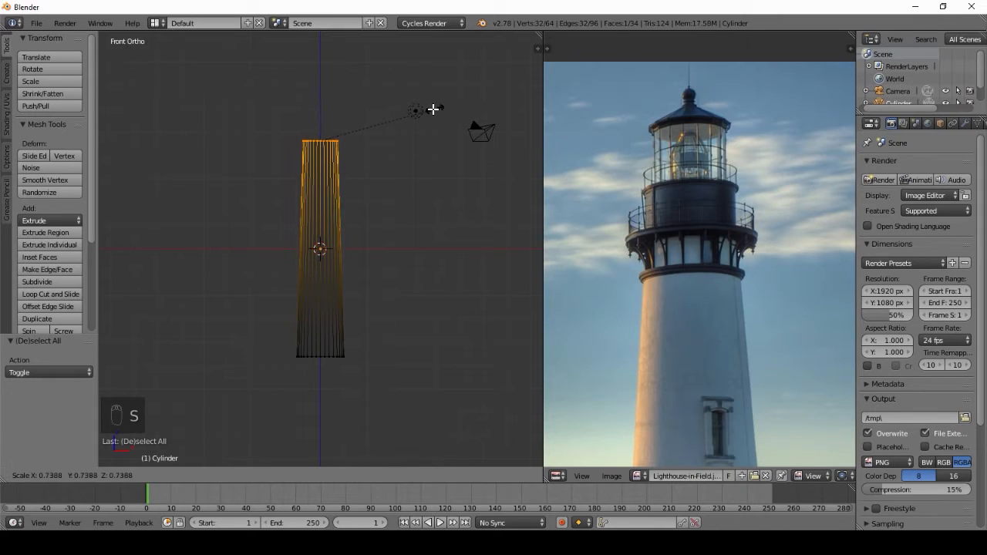
{"action": "left_click", "coordinate": [430, 108]}
{"action": "key", "text": "Tab"}
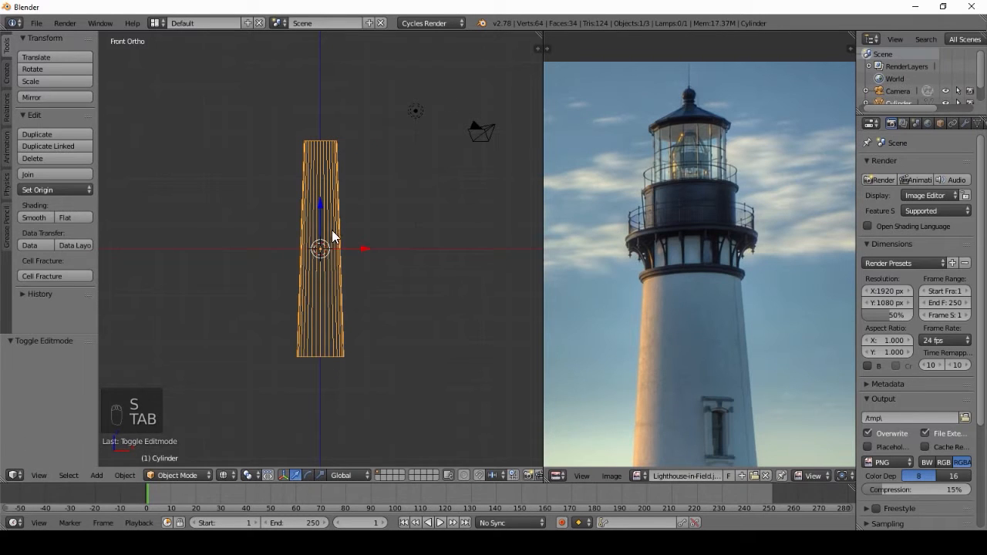
Scale the cylinder's top vertices in slightly more, by a factor of 0.97
{"action": "key", "text": "Tab"}
{"action": "key", "text": "s"}
{"action": "left_click", "coordinate": [463, 108]}
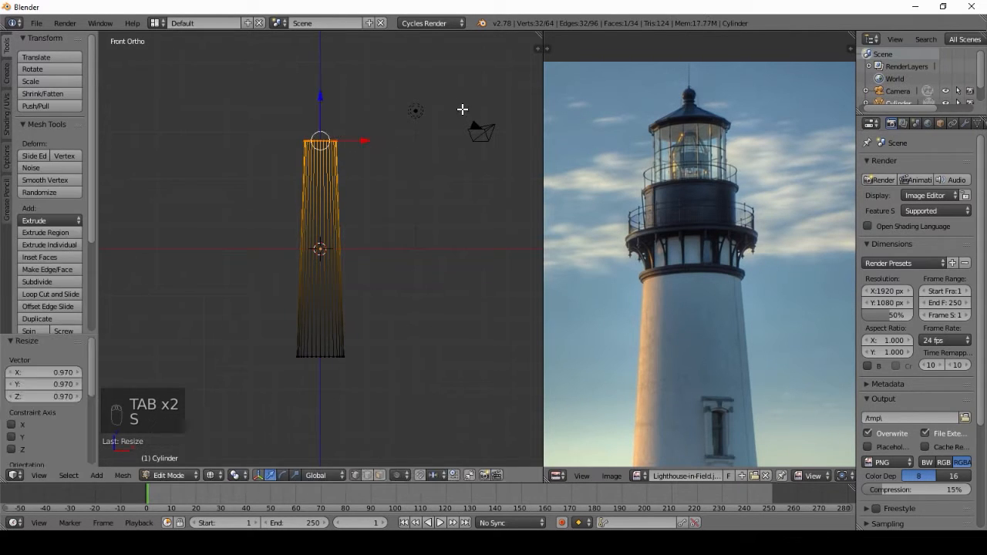
{"action": "key", "text": "Tab"}
Compare the tower with the reference photo and shorten it along the Z axis by a factor of about 0.94
{"action": "scroll", "coordinate": [312, 317], "scroll_direction": "down", "scroll_amount": 4}
{"action": "scroll", "coordinate": [641, 313], "scroll_direction": "down", "scroll_amount": 1}
{"action": "scroll", "coordinate": [663, 316], "scroll_direction": "down", "scroll_amount": 2}
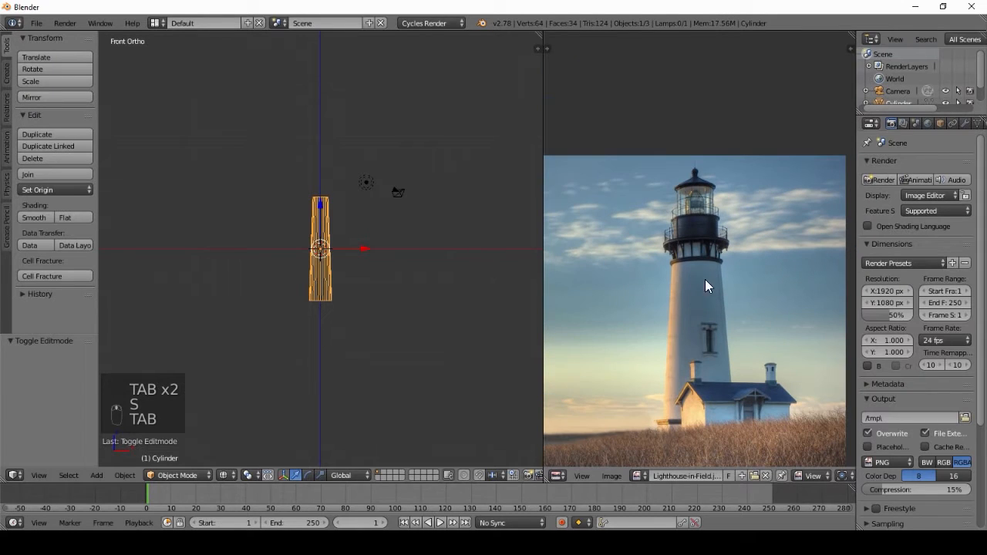
{"action": "scroll", "coordinate": [390, 276], "scroll_direction": "up", "scroll_amount": 4}
{"action": "key", "text": "s"}
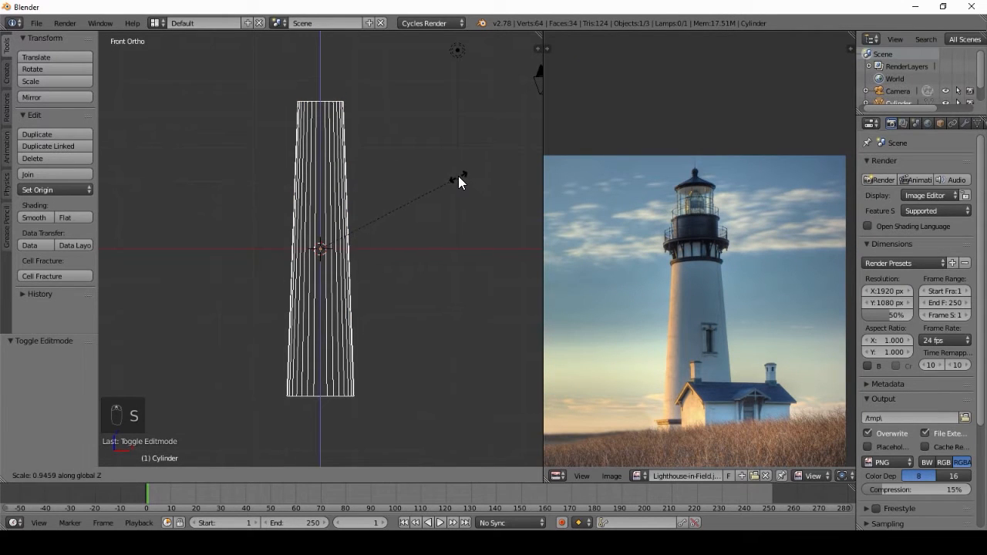
{"action": "left_click", "coordinate": [456, 175]}
{"action": "scroll", "coordinate": [322, 345], "scroll_direction": "up", "scroll_amount": 2}
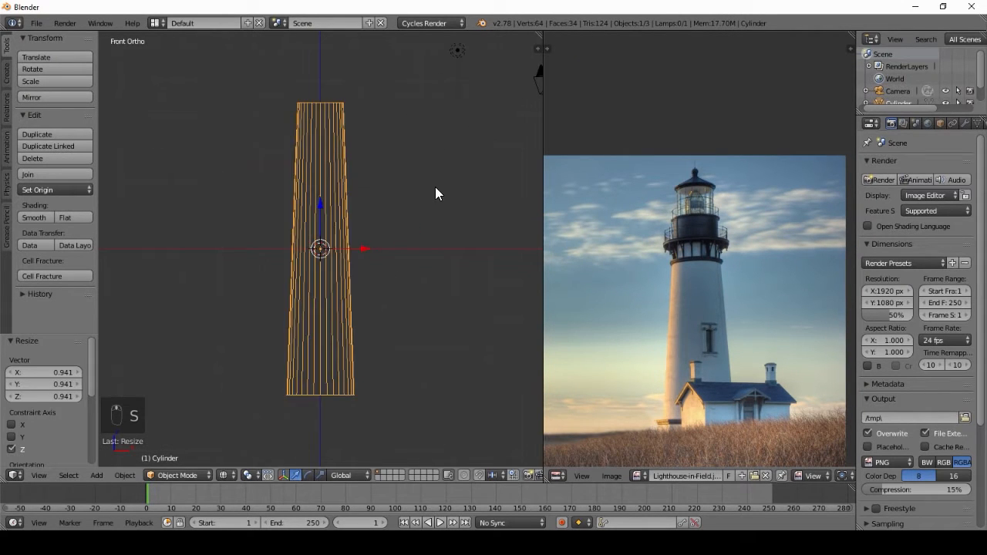
Narrow the shortened tower's top end a little further to match the taper in the reference photo
{"action": "key", "text": "Tab"}
{"action": "key", "text": "s"}
{"action": "left_click", "coordinate": [455, 200]}
{"action": "key", "text": "Tab"}
{"action": "scroll", "coordinate": [396, 271], "scroll_direction": "down", "scroll_amount": 5}
{"action": "scroll", "coordinate": [396, 272], "scroll_direction": "up", "scroll_amount": 4}
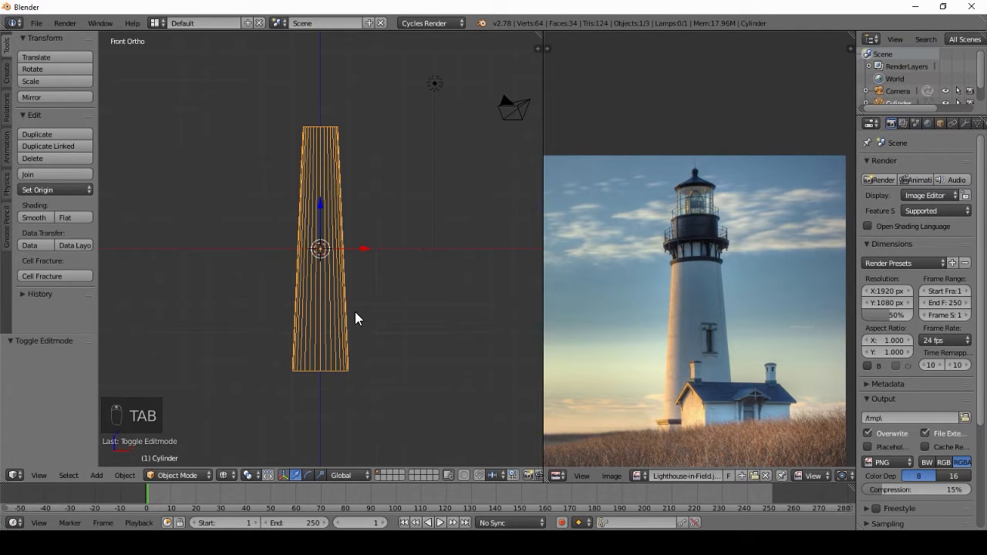
Raise the tower about 4.36 along the Z axis so its base rests on the horizontal axis line
{"action": "key", "text": "g"}
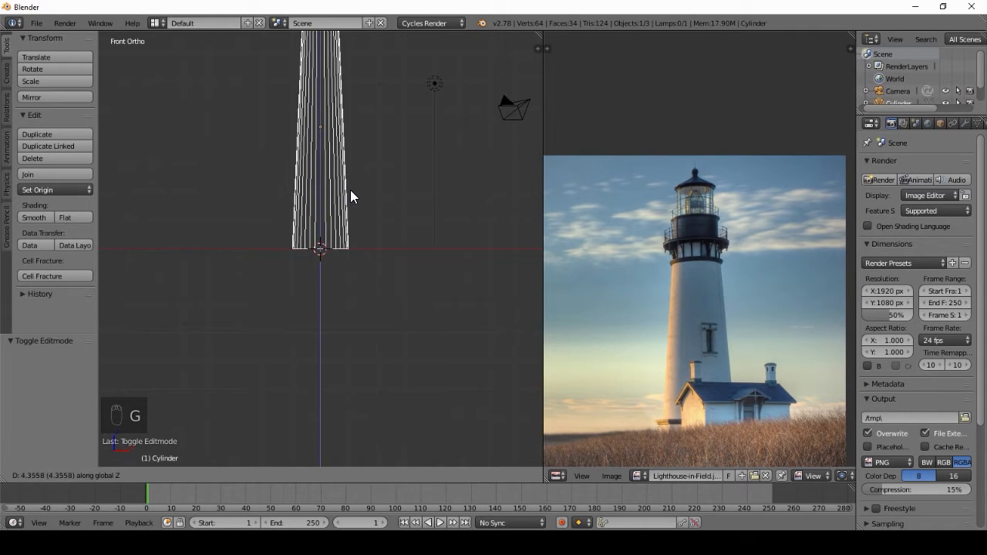
{"action": "left_click", "coordinate": [350, 190]}
{"action": "scroll", "coordinate": [364, 183], "scroll_direction": "down", "scroll_amount": 1}
{"action": "middle_click_drag", "start_coordinate": [365, 177], "coordinate": [370, 220], "text": "shift"}
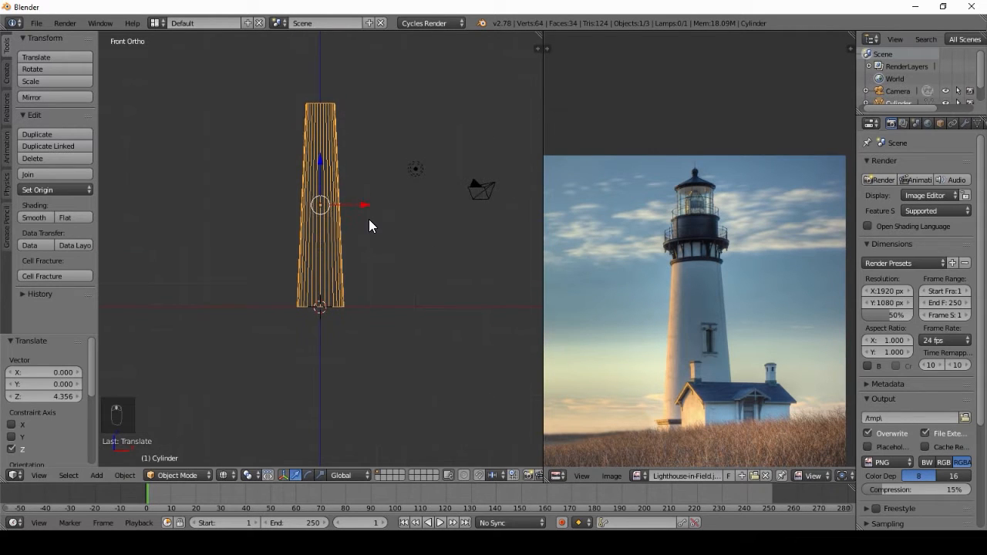
Lower the tower's top vertices about 1.06 along the Z axis to shorten the shaft
{"action": "scroll", "coordinate": [275, 154], "scroll_direction": "up", "scroll_amount": 2}
{"action": "scroll", "coordinate": [689, 241], "scroll_direction": "up", "scroll_amount": 4}
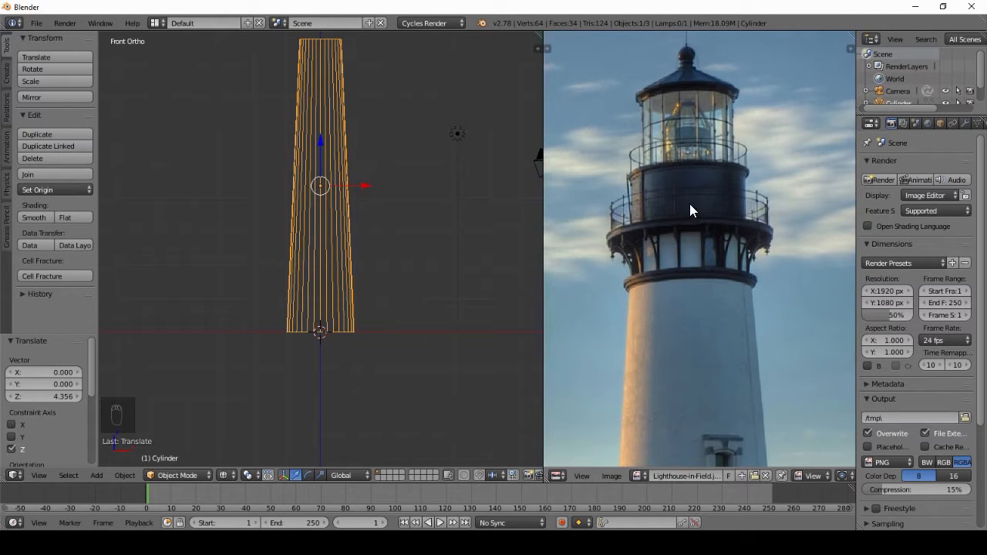
{"action": "middle_click_drag", "start_coordinate": [379, 77], "coordinate": [375, 209], "text": "shift"}
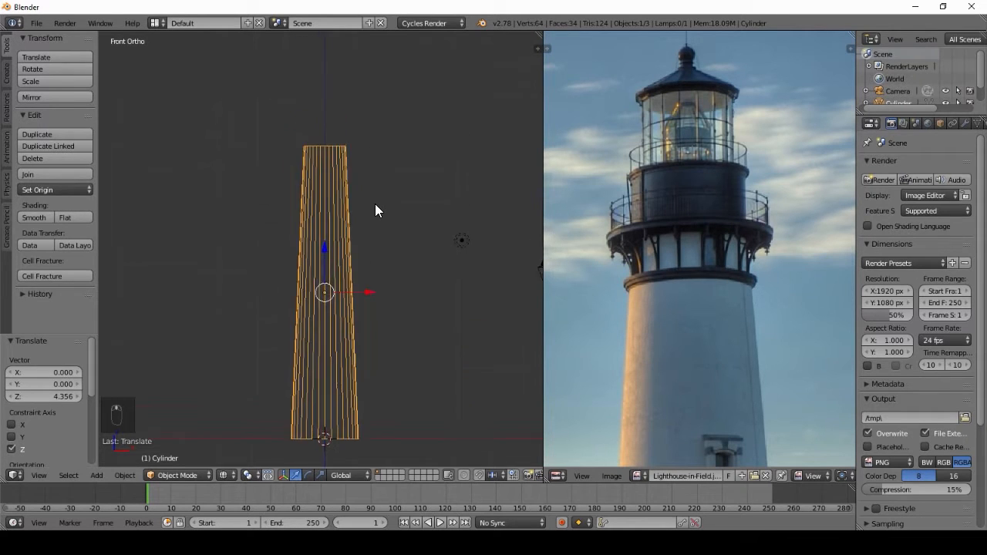
{"action": "scroll", "coordinate": [368, 154], "scroll_direction": "up", "scroll_amount": 2}
{"action": "key", "text": "Tab"}
{"action": "left_click_drag", "start_coordinate": [333, 70], "coordinate": [331, 122]}
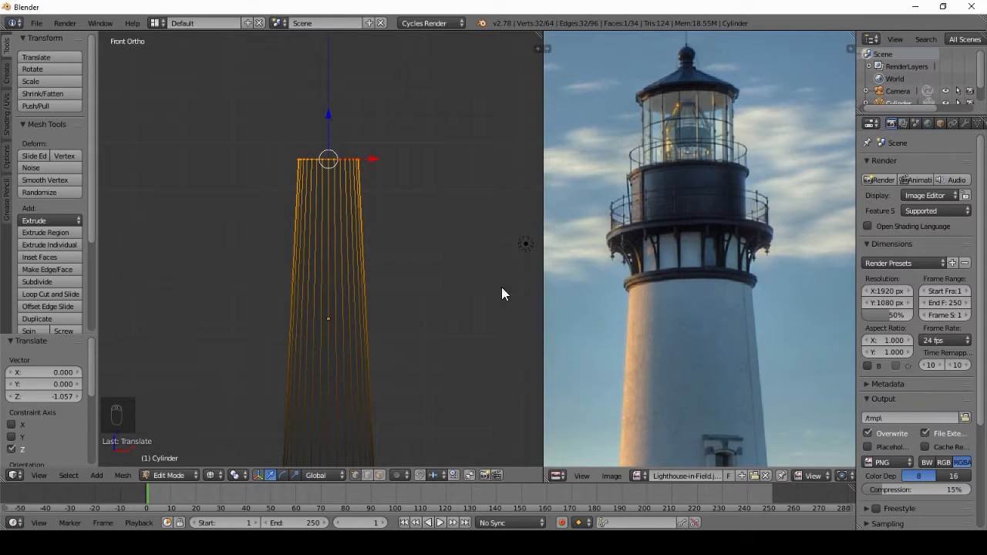
Compare the tower's proportions with the reference photo and lower its top vertices another 0.031 along Z
{"action": "scroll", "coordinate": [586, 290], "scroll_direction": "down", "scroll_amount": 1}
{"action": "scroll", "coordinate": [373, 335], "scroll_direction": "down", "scroll_amount": 3}
{"action": "middle_click_drag", "start_coordinate": [372, 335], "coordinate": [355, 290], "text": "shift"}
{"action": "scroll", "coordinate": [660, 286], "scroll_direction": "down", "scroll_amount": 2}
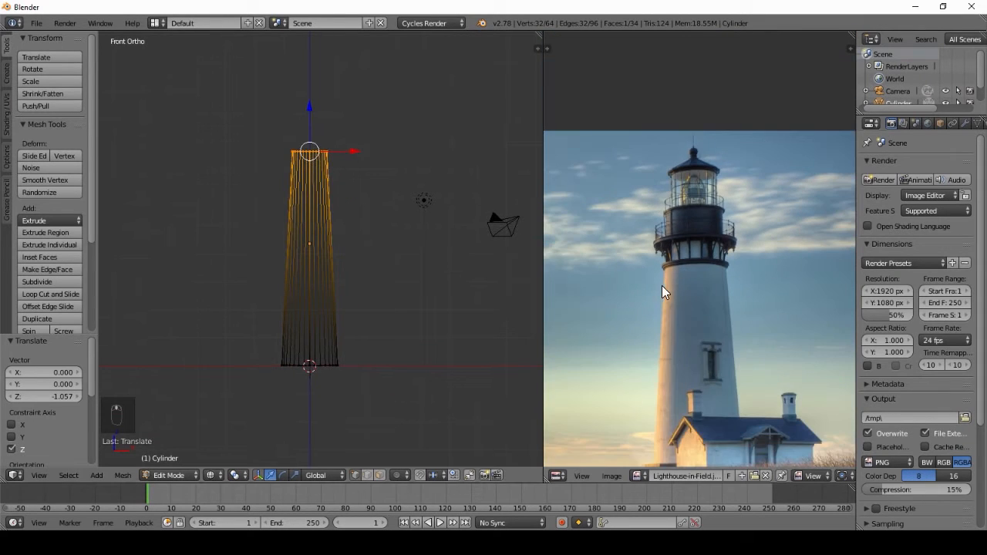
{"action": "scroll", "coordinate": [662, 286], "scroll_direction": "down", "scroll_amount": 2}
{"action": "scroll", "coordinate": [349, 210], "scroll_direction": "up", "scroll_amount": 1}
{"action": "scroll", "coordinate": [339, 176], "scroll_direction": "up", "scroll_amount": 1}
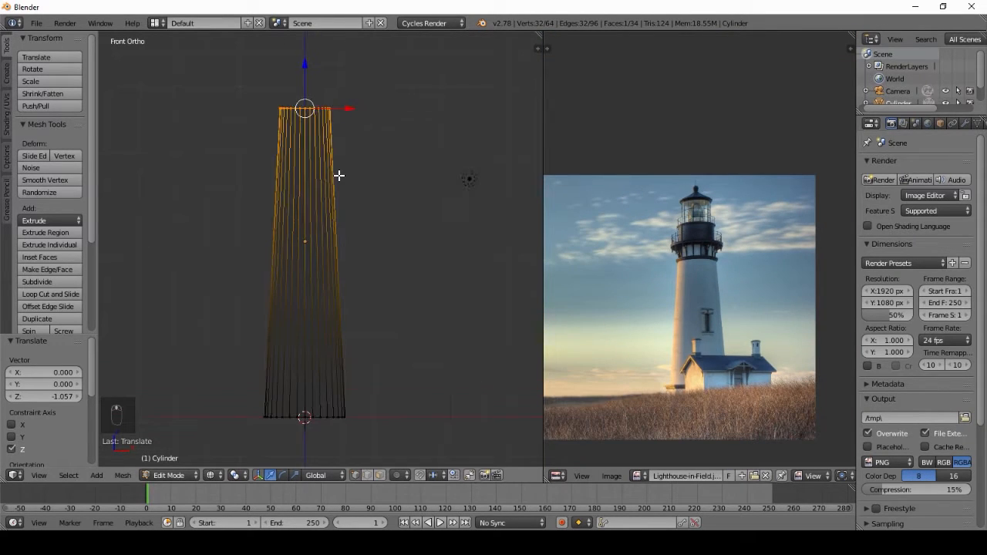
{"action": "key", "text": "g"}
{"action": "left_click", "coordinate": [339, 177]}
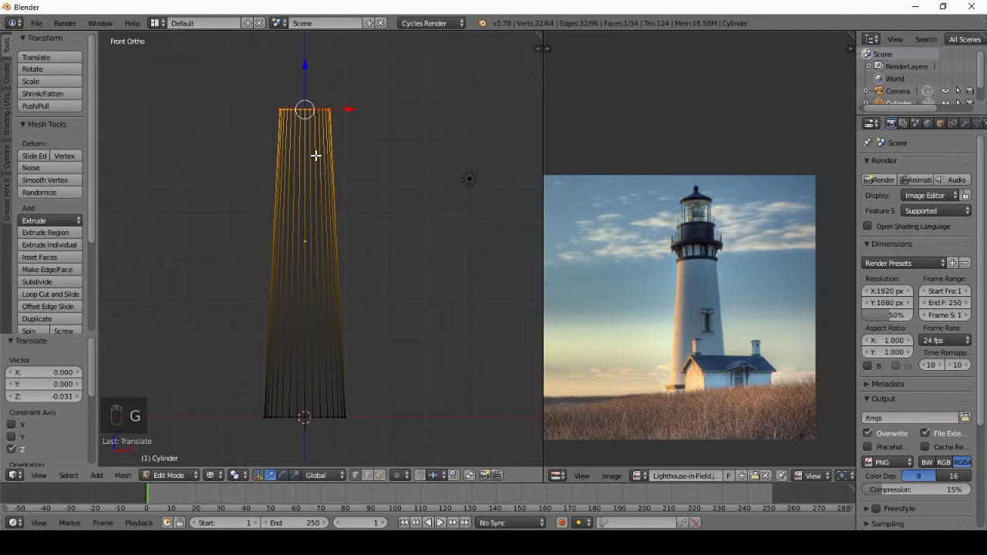
Extrude the tower's top face in place, scale it outward by 1.074, and extrude it up about 0.06 as a thin band
{"action": "scroll", "coordinate": [315, 156], "scroll_direction": "up", "scroll_amount": 3}
{"action": "scroll", "coordinate": [683, 265], "scroll_direction": "up", "scroll_amount": 4}
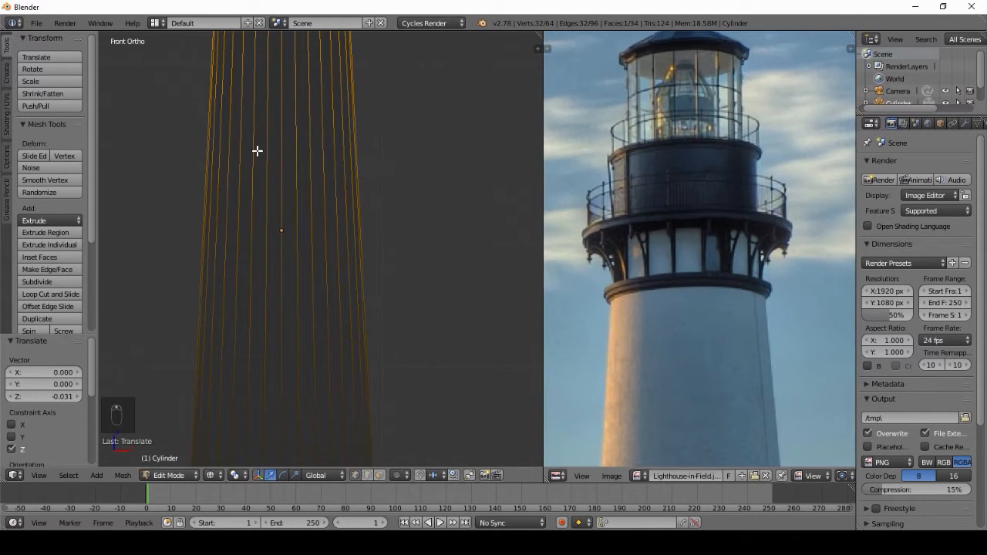
{"action": "scroll", "coordinate": [289, 106], "scroll_direction": "down", "scroll_amount": 4}
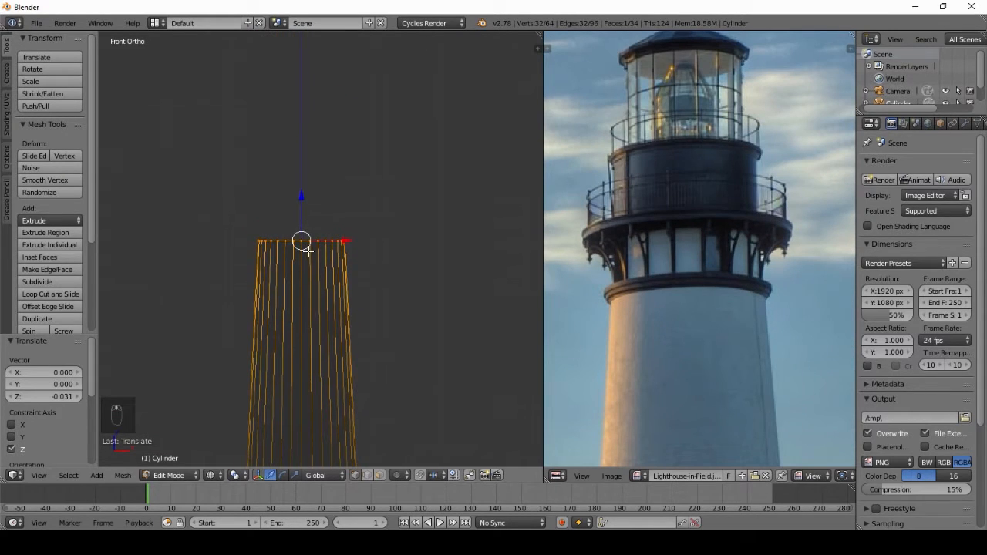
{"action": "scroll", "coordinate": [307, 250], "scroll_direction": "up", "scroll_amount": 3}
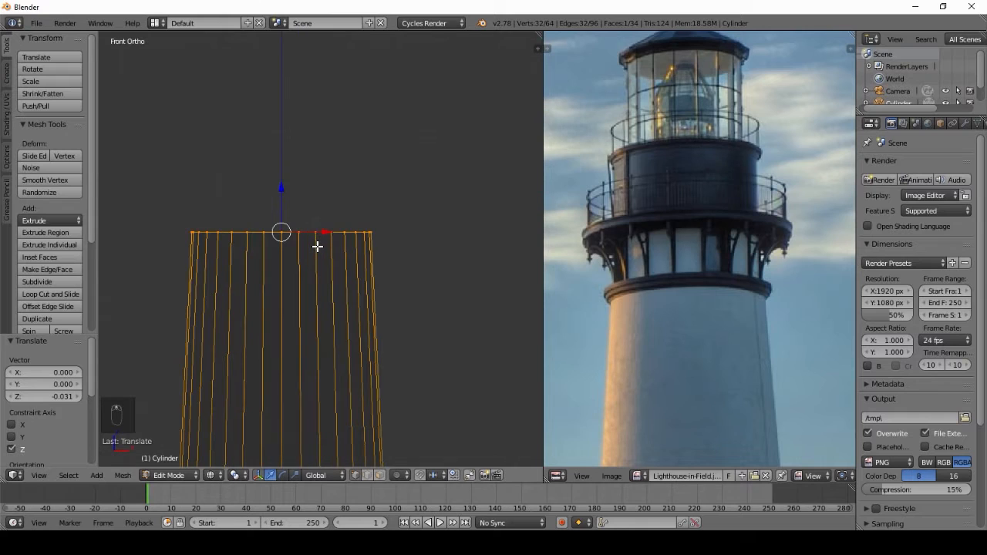
{"action": "key", "text": "e"}
{"action": "right_click", "coordinate": [354, 202]}
{"action": "key", "text": "s"}
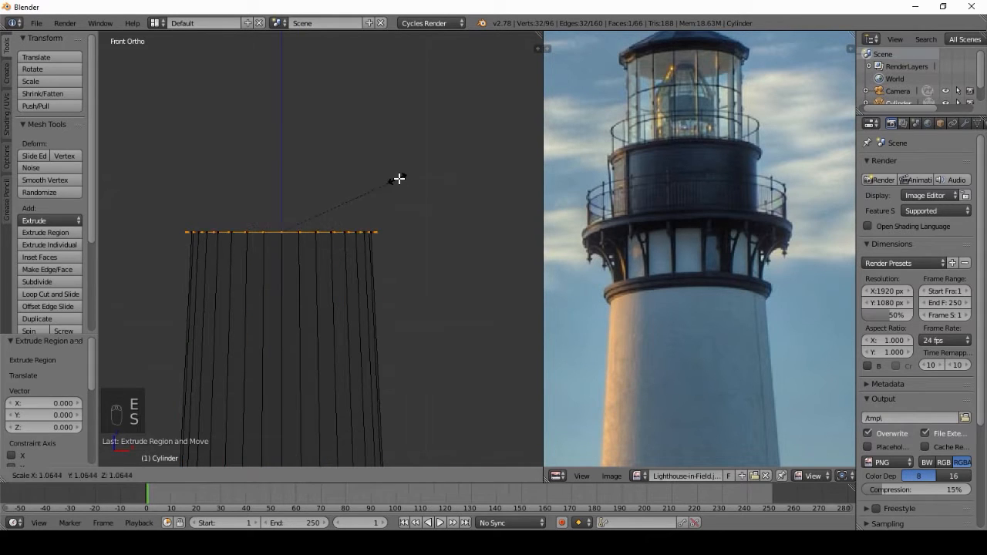
{"action": "left_click", "coordinate": [398, 178]}
{"action": "key", "text": "e"}
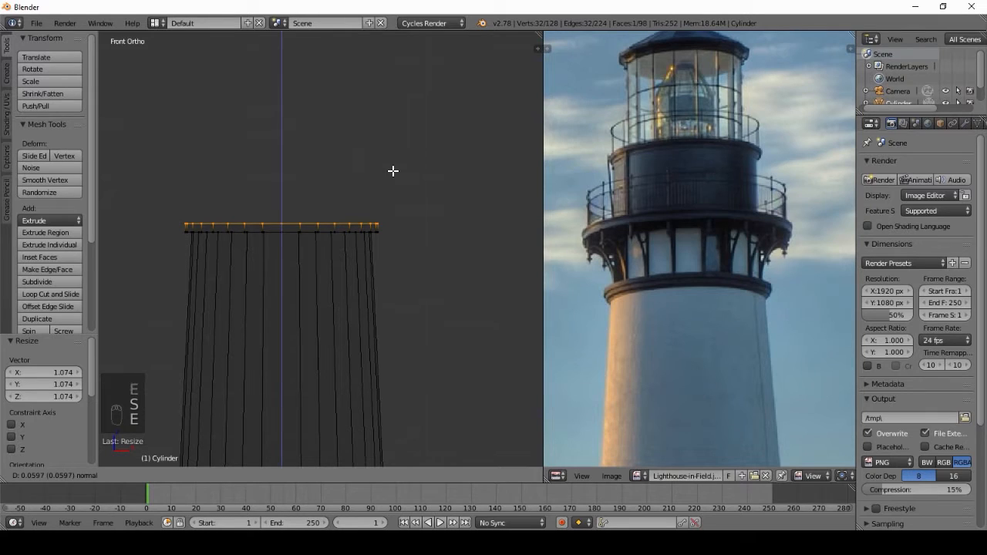
Add a wider second band by extruding the top in place, scaling it by 1.083, and extruding it up 0.043
{"action": "right_click", "coordinate": [393, 171]}
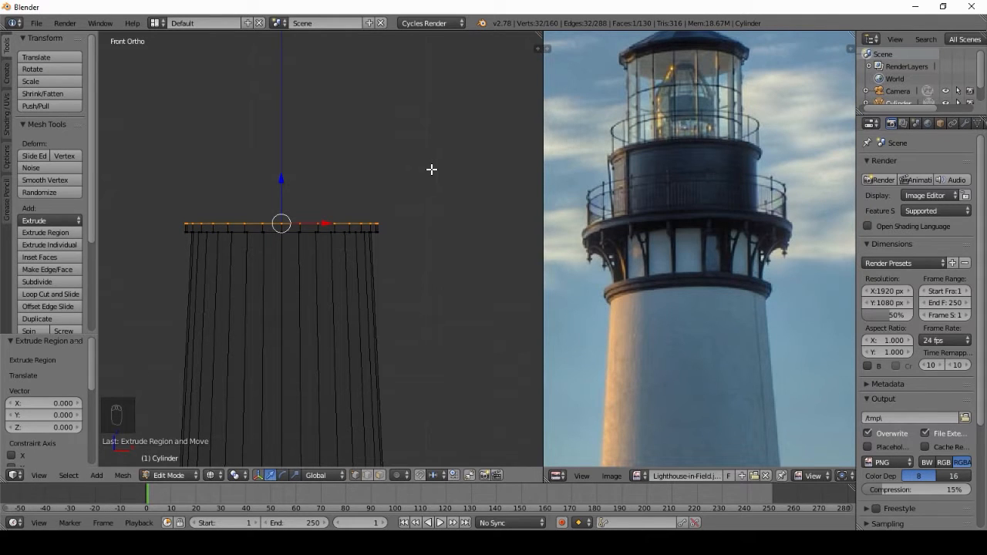
{"action": "key", "text": "s"}
{"action": "left_click", "coordinate": [440, 157]}
{"action": "key", "text": "e"}
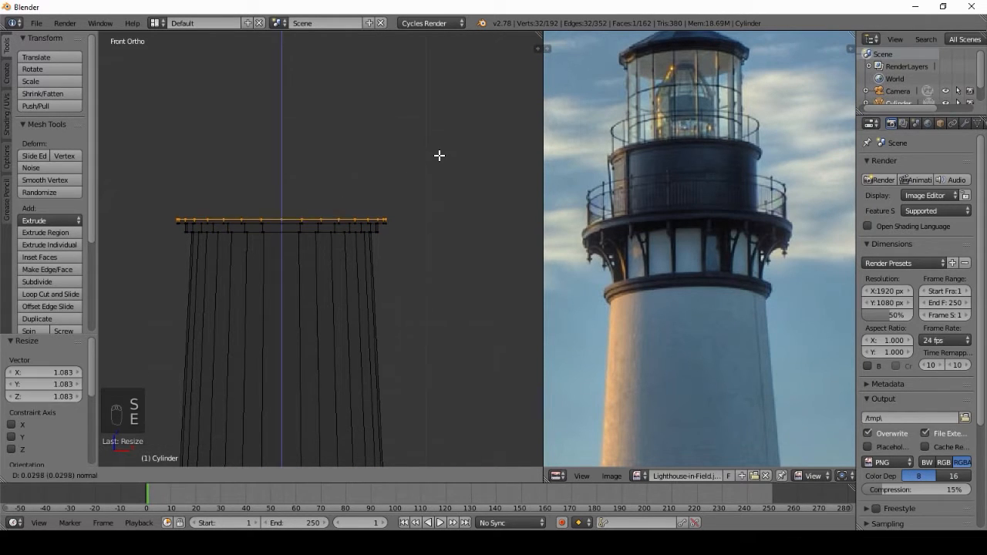
{"action": "left_click", "coordinate": [439, 151]}
{"action": "key", "text": "ctrl+z"}
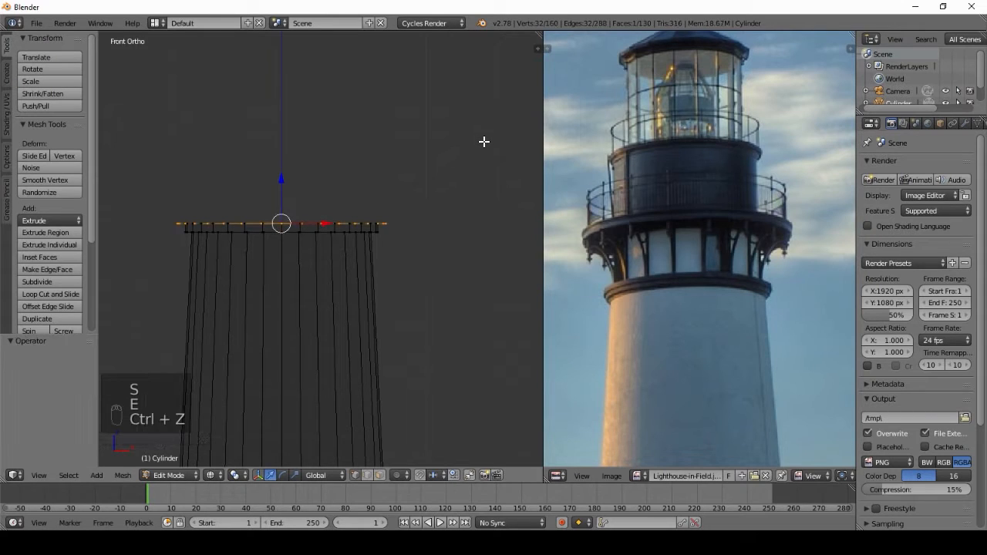
{"action": "key", "text": "e"}
{"action": "left_click", "coordinate": [480, 143]}
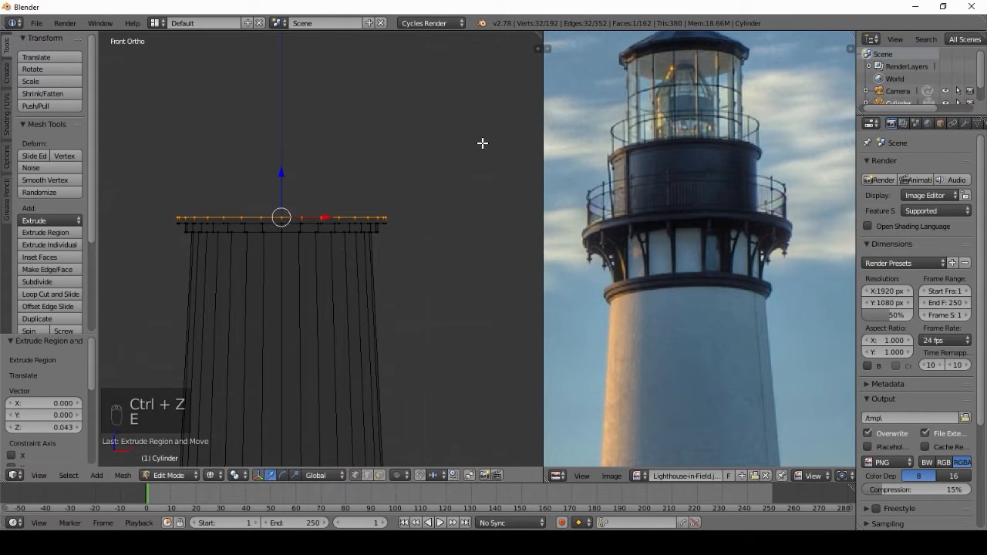
Extrude the top in place, scale it inward by 0.833, and extrude it up 0.515 to form the section below the gallery
{"action": "scroll", "coordinate": [491, 131], "scroll_direction": "up", "scroll_amount": 1}
{"action": "key", "text": "e"}
{"action": "right_click", "coordinate": [515, 81]}
{"action": "key", "text": "s"}
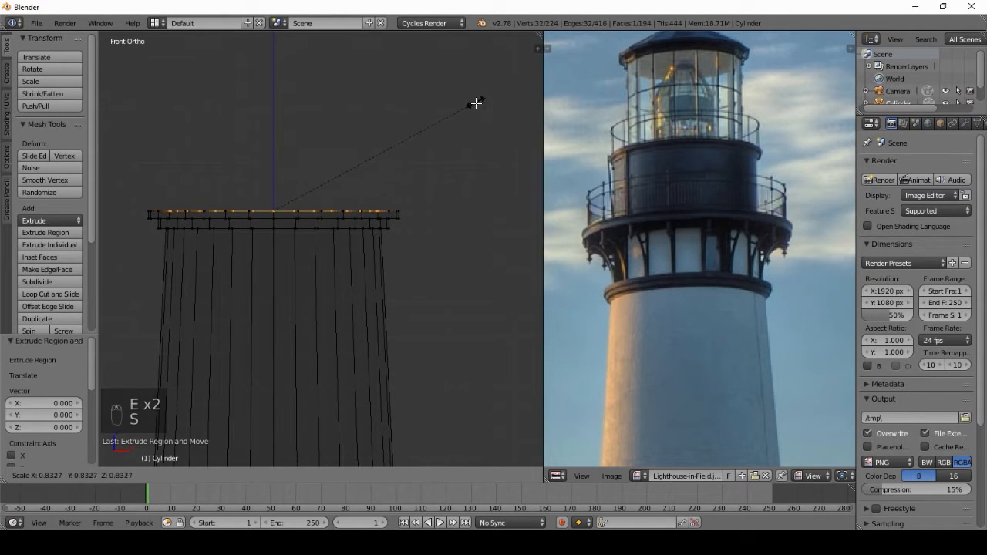
{"action": "left_click", "coordinate": [475, 103]}
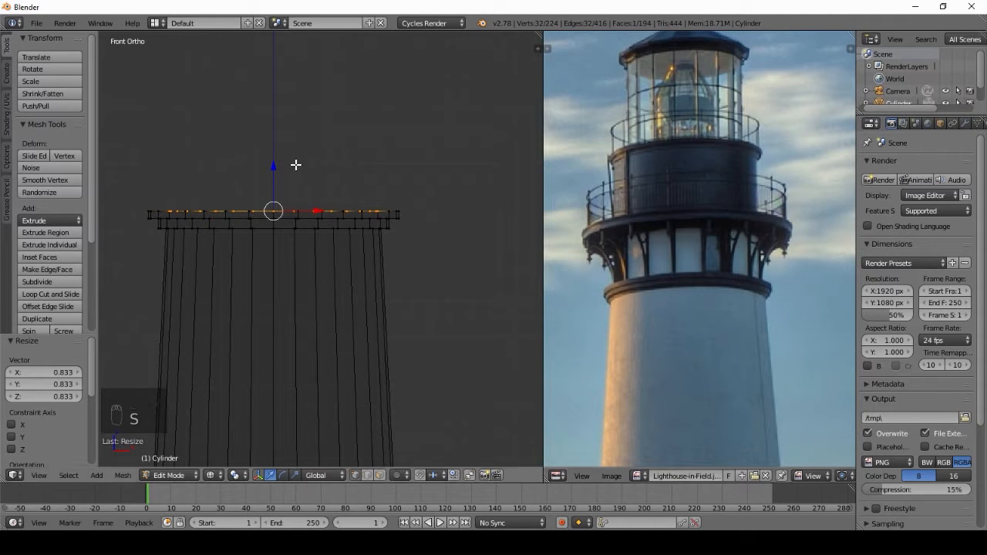
{"action": "key", "text": "e"}
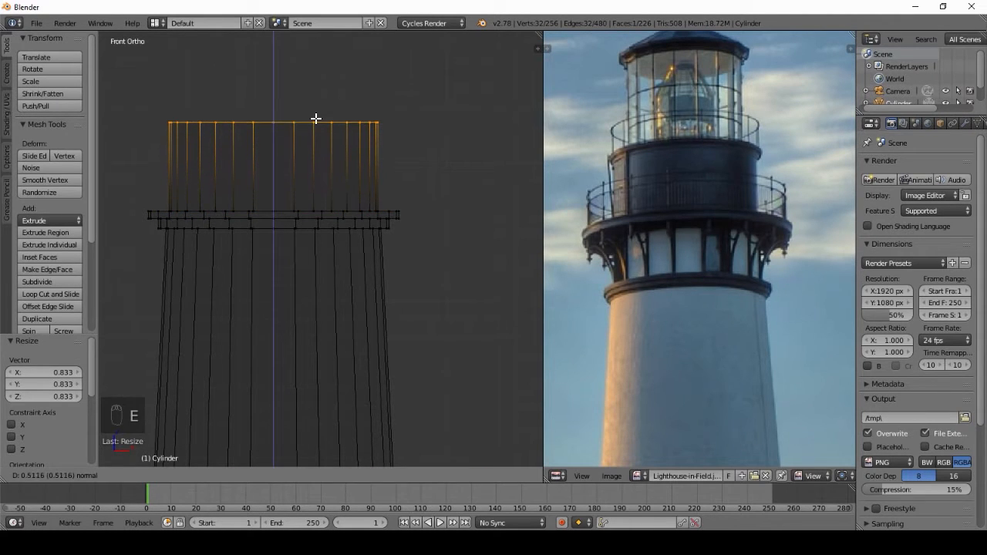
{"action": "left_click", "coordinate": [315, 120]}
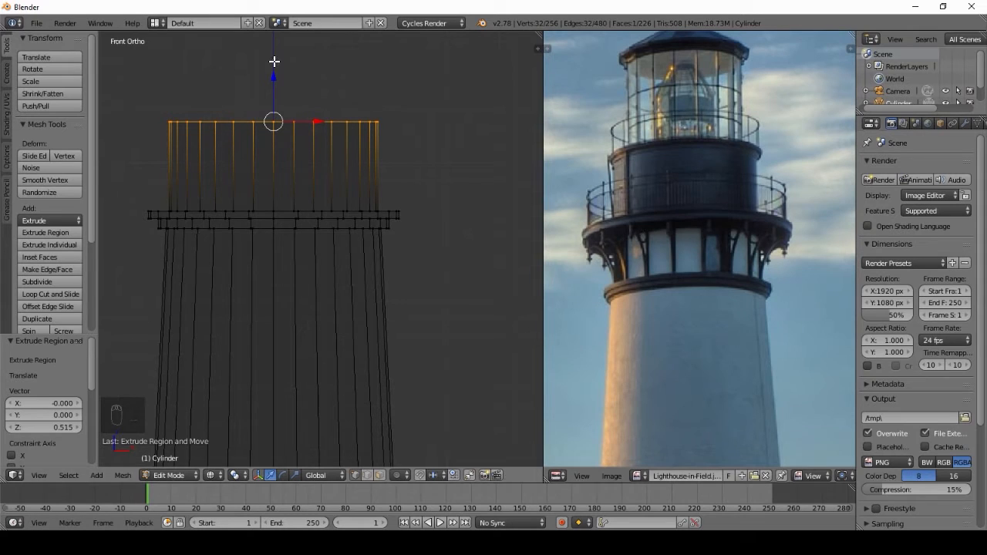
Extrude the upper section's top face in place and scale it outward by 1.126, then by 1.075, for the gallery platform
{"action": "middle_click_drag", "start_coordinate": [437, 84], "coordinate": [436, 101], "text": "shift"}
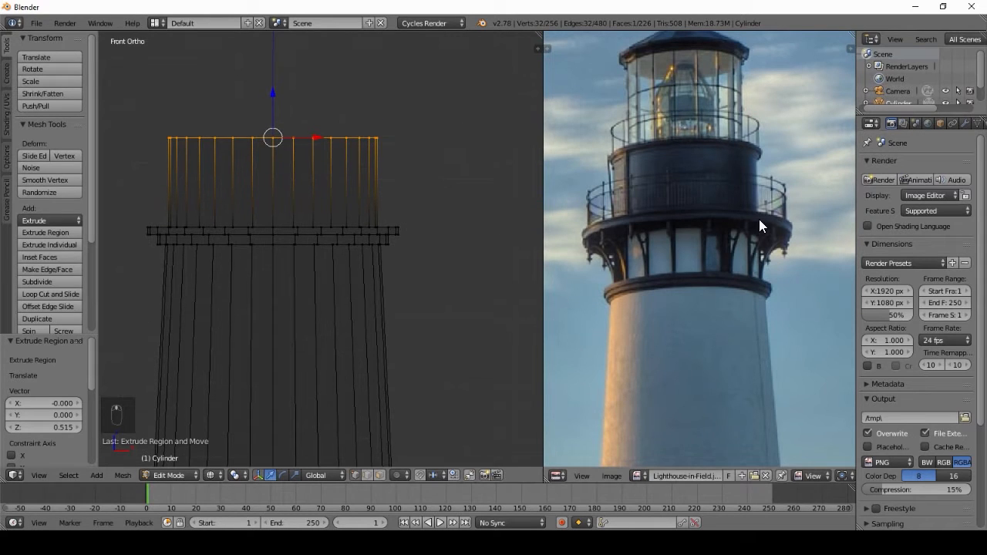
{"action": "scroll", "coordinate": [698, 224], "scroll_direction": "up", "scroll_amount": 1}
{"action": "key", "text": "e"}
{"action": "key", "text": "s"}
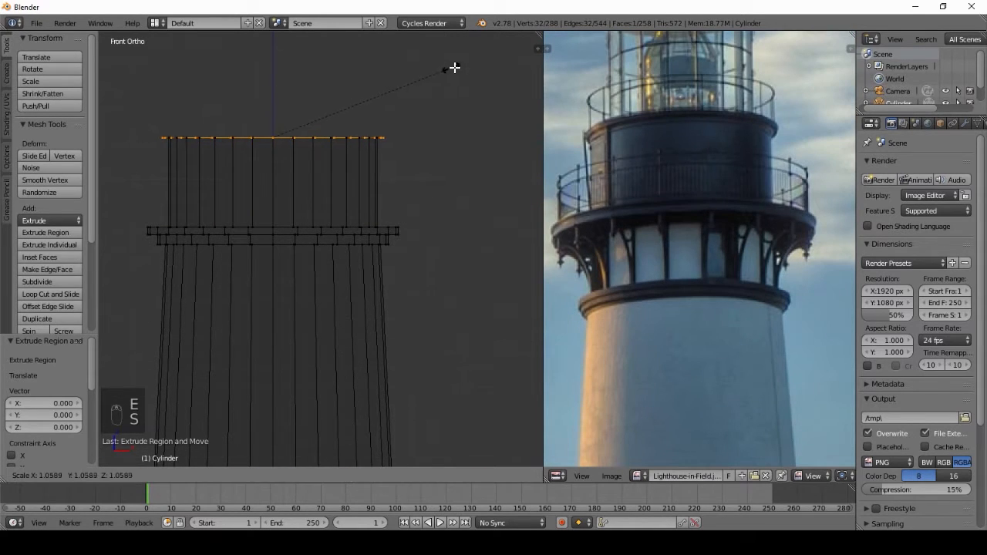
{"action": "left_click", "coordinate": [463, 62]}
{"action": "key", "text": "s"}
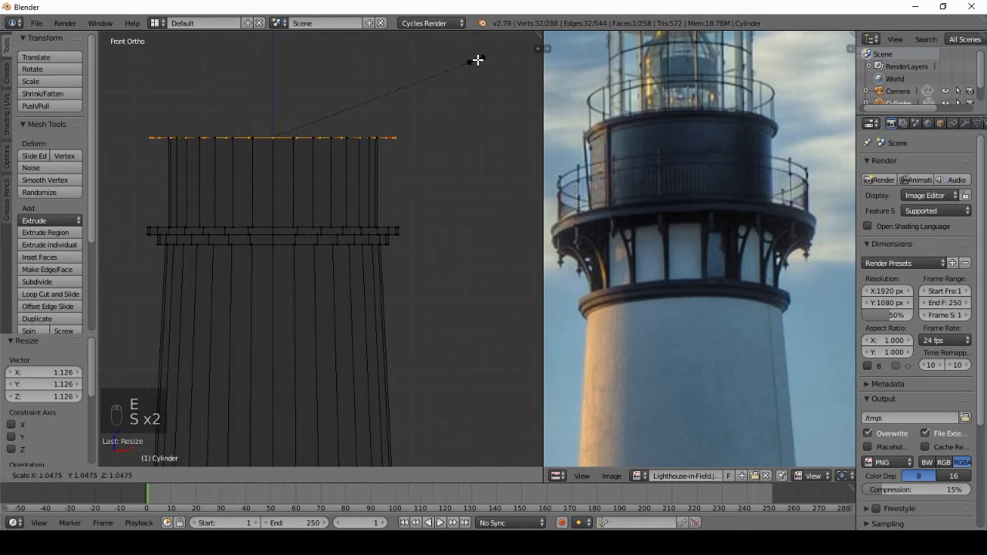
{"action": "left_click", "coordinate": [476, 59]}
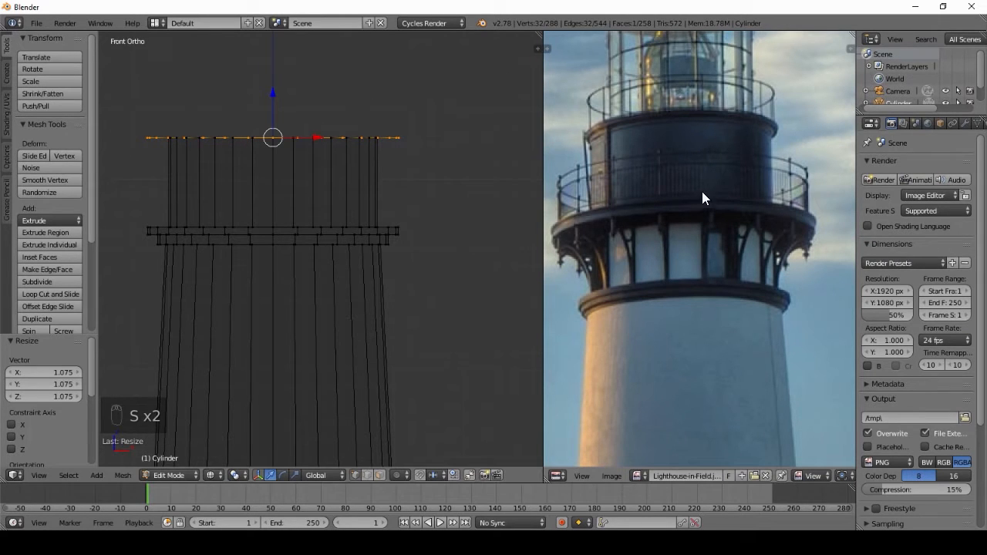
Switch to solid shading and refine the gallery rim's overhang with successive scale factors of 1.209, 1.013 and 0.946
{"action": "mouse_move", "coordinate": [432, 150]}
{"action": "middle_mouse_down"}
{"action": "mouse_move", "coordinate": [391, 216]}
{"action": "mouse_move", "coordinate": [393, 249]}
{"action": "middle_mouse_up"}
{"action": "scroll", "coordinate": [393, 248], "scroll_direction": "up", "scroll_amount": 2}
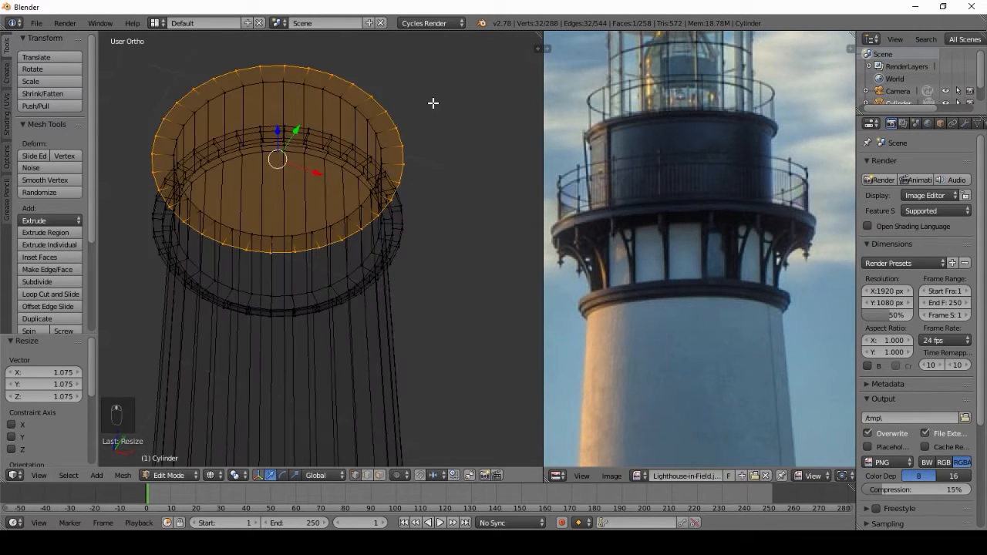
{"action": "key", "text": "s"}
{"action": "left_click", "coordinate": [460, 86]}
{"action": "key", "text": "z"}
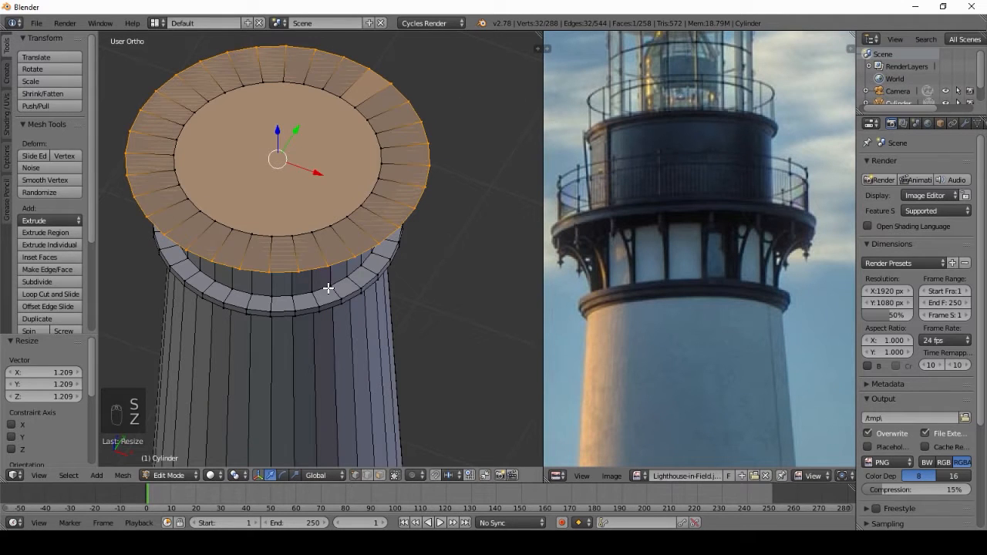
{"action": "key", "text": "s"}
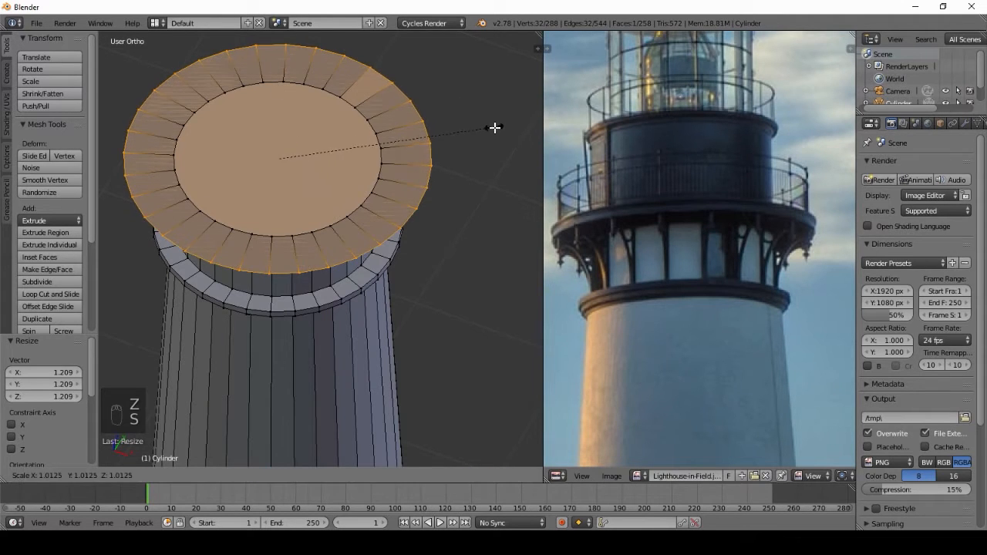
{"action": "left_click", "coordinate": [331, 255]}
{"action": "middle_click_drag", "start_coordinate": [331, 256], "coordinate": [430, 121]}
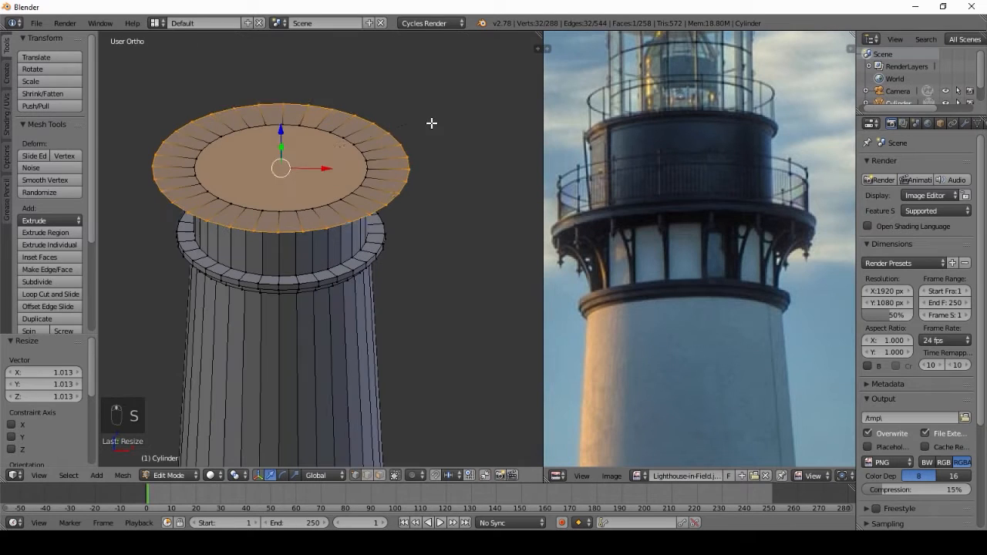
{"action": "key", "text": "s"}
{"action": "left_click", "coordinate": [324, 205]}
{"action": "middle_click_drag", "start_coordinate": [324, 205], "coordinate": [346, 183]}
In front view, extrude the gallery platform's face up 0.041 to give it thickness
{"action": "key", "text": "KP_1"}
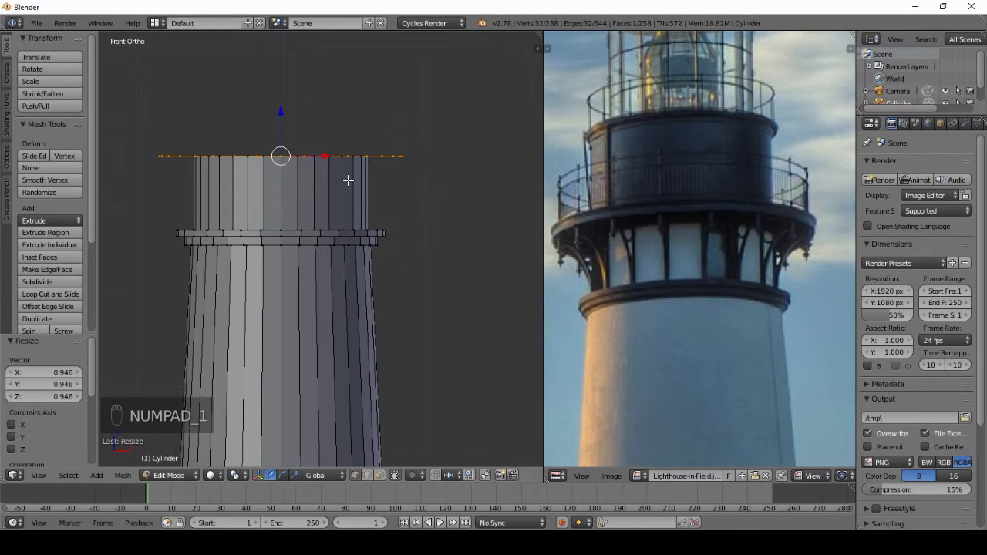
{"action": "scroll", "coordinate": [347, 181], "scroll_direction": "up", "scroll_amount": 2}
{"action": "key", "text": "e"}
{"action": "left_click", "coordinate": [341, 145]}
{"action": "middle_click_drag", "start_coordinate": [387, 60], "coordinate": [369, 179], "text": "shift"}
{"action": "scroll", "coordinate": [370, 179], "scroll_direction": "up", "scroll_amount": 2}
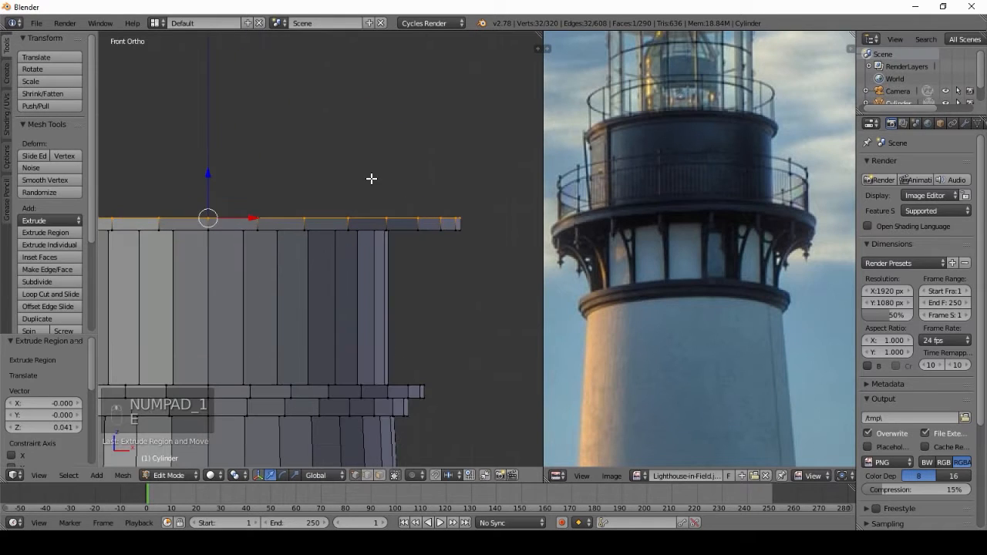
Extrude the platform's top in place, scale it inward by 0.968, and extrude it up 0.029 to form a recessed band
{"action": "key", "text": "e"}
{"action": "right_click", "coordinate": [375, 171]}
{"action": "key", "text": "s"}
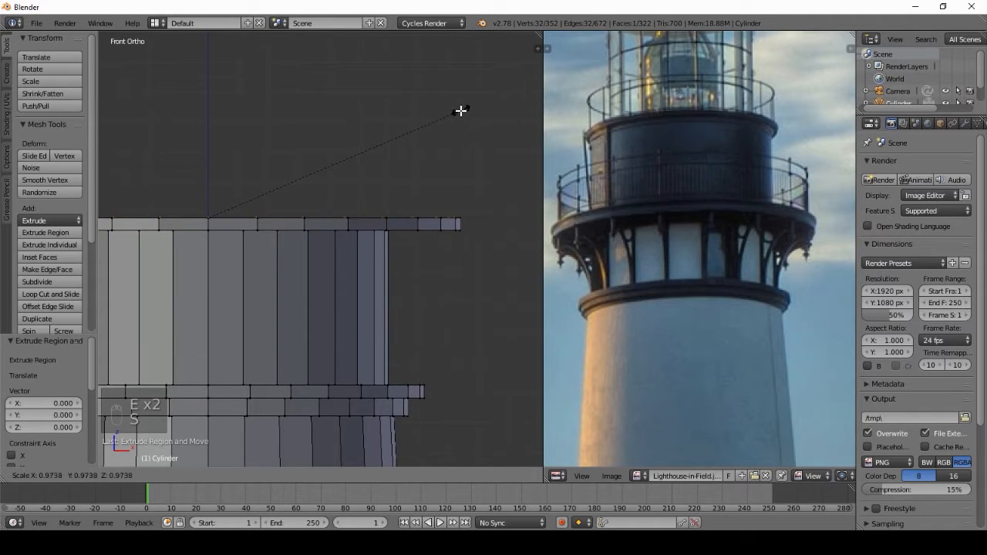
{"action": "left_click", "coordinate": [455, 115]}
{"action": "key", "text": "e"}
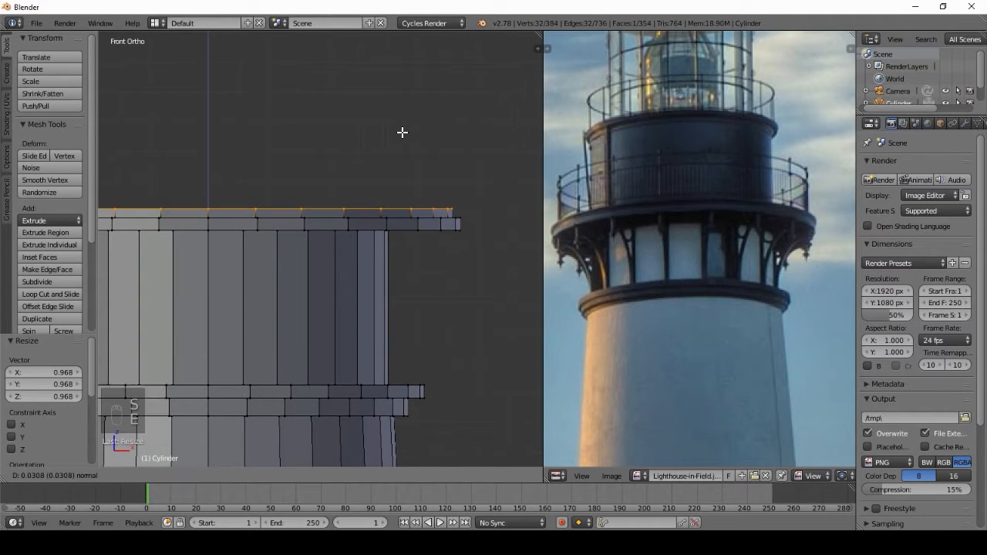
{"action": "left_click", "coordinate": [407, 136]}
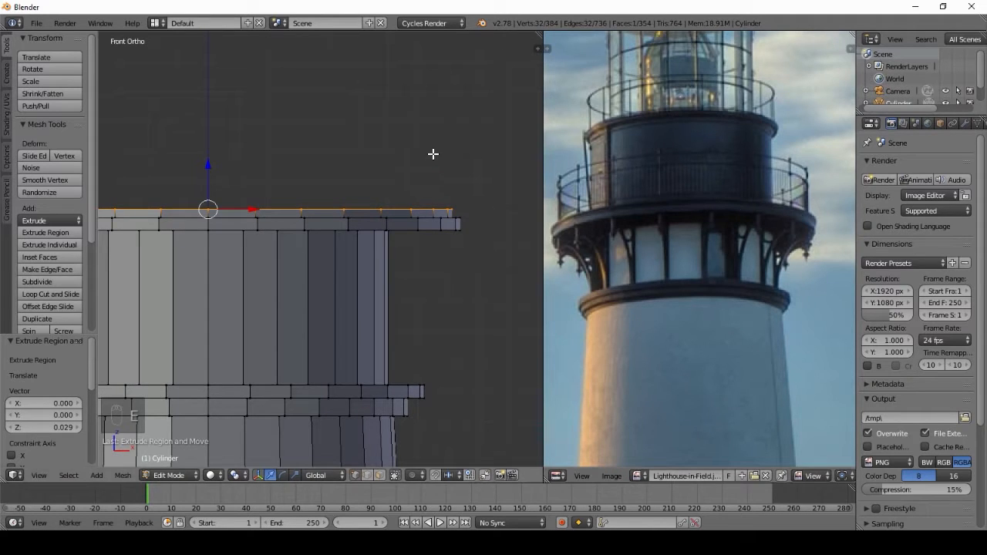
Extrude the recessed band's top in place, scale it outward by 1.033, and extrude it up 0.037 as an upper lip
{"action": "key", "text": "e"}
{"action": "key", "text": "s"}
{"action": "left_click", "coordinate": [459, 133]}
{"action": "key", "text": "e"}
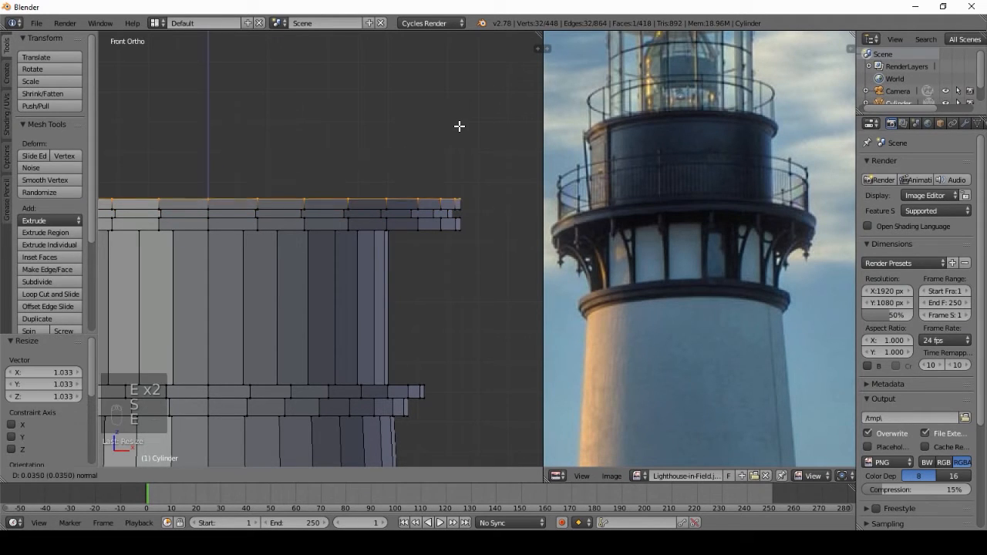
{"action": "left_click", "coordinate": [458, 126]}
Extrude the gallery platform's top face in place, scale it inward, and enlarge the inset circle by 1.152
{"action": "key", "text": "e"}
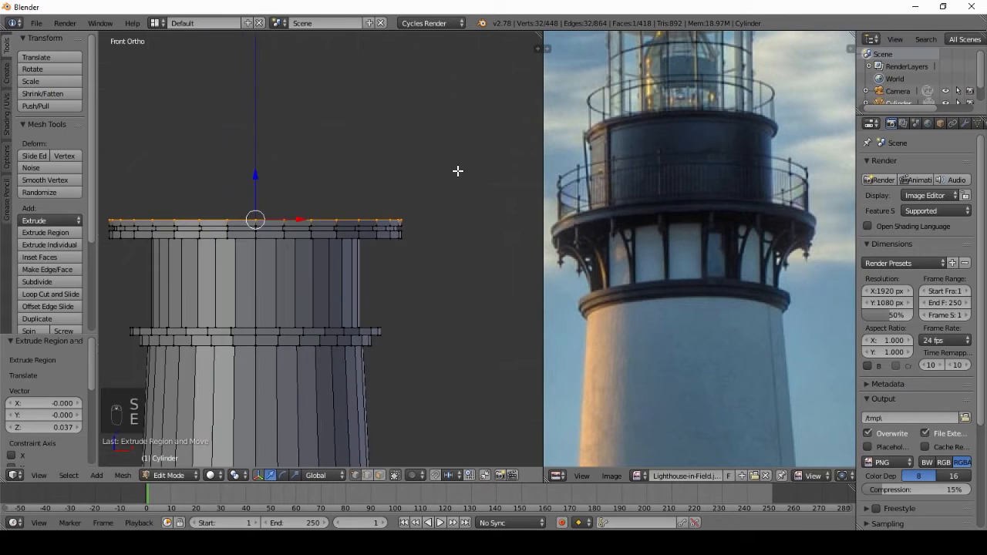
{"action": "right_click", "coordinate": [421, 135]}
{"action": "middle_click_drag", "start_coordinate": [421, 134], "coordinate": [405, 185]}
{"action": "key", "text": "s"}
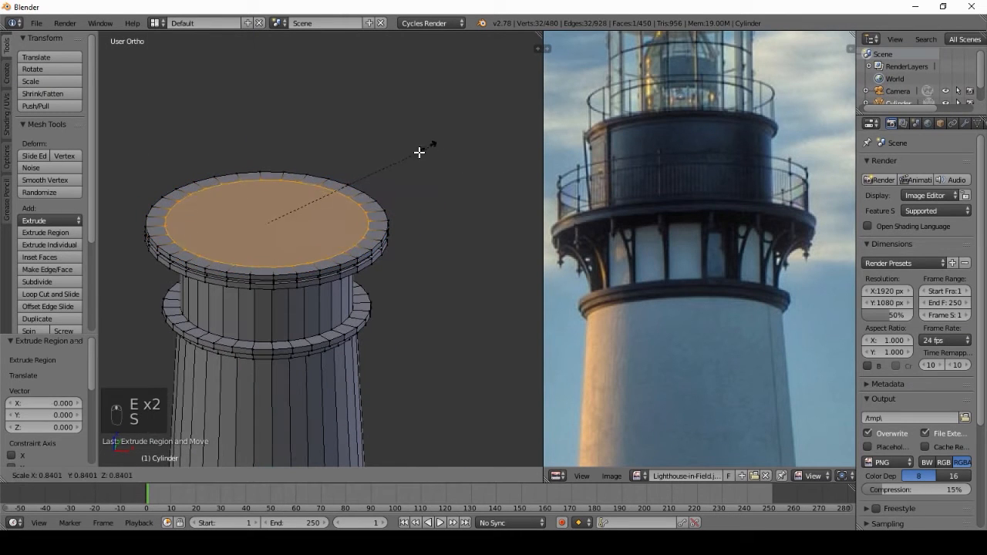
{"action": "left_click", "coordinate": [370, 176]}
{"action": "middle_click_drag", "start_coordinate": [370, 176], "coordinate": [260, 200]}
{"action": "key", "text": "s"}
{"action": "left_click", "coordinate": [423, 92]}
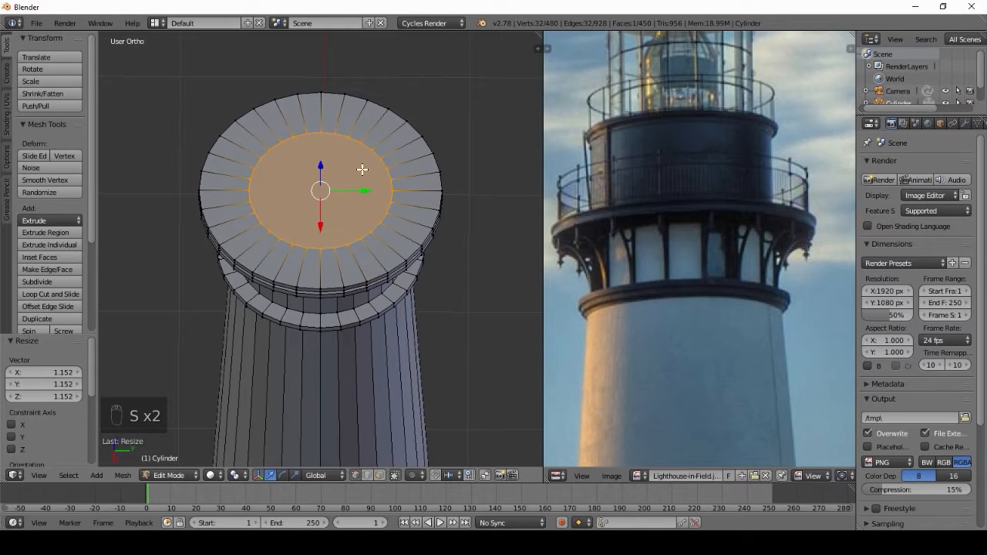
Scale the inset circle by 1.026 and extrude it up 0.432 to form the drum above the gallery
{"action": "middle_click_drag", "start_coordinate": [362, 167], "coordinate": [388, 151]}
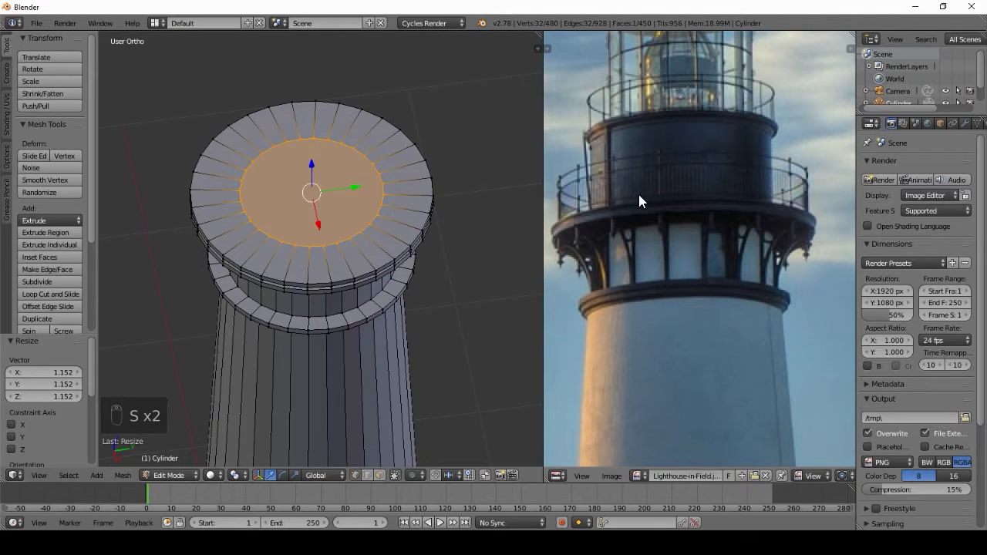
{"action": "scroll", "coordinate": [461, 161], "scroll_direction": "up", "scroll_amount": 2}
{"action": "key", "text": "s"}
{"action": "left_click", "coordinate": [472, 142]}
{"action": "middle_click_drag", "start_coordinate": [339, 168], "coordinate": [360, 160]}
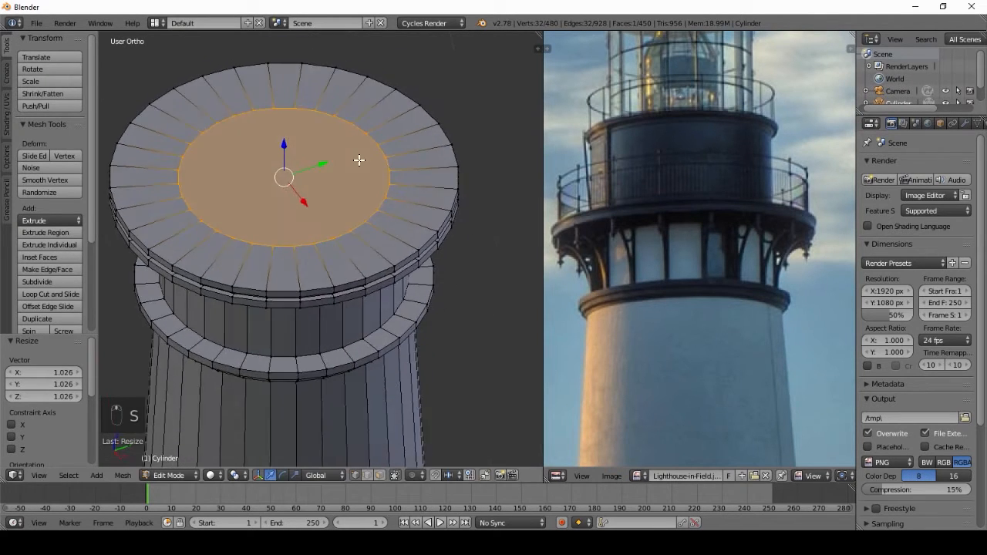
{"action": "key", "text": "e"}
{"action": "left_click", "coordinate": [362, 80]}
{"action": "key", "text": "KP_1"}
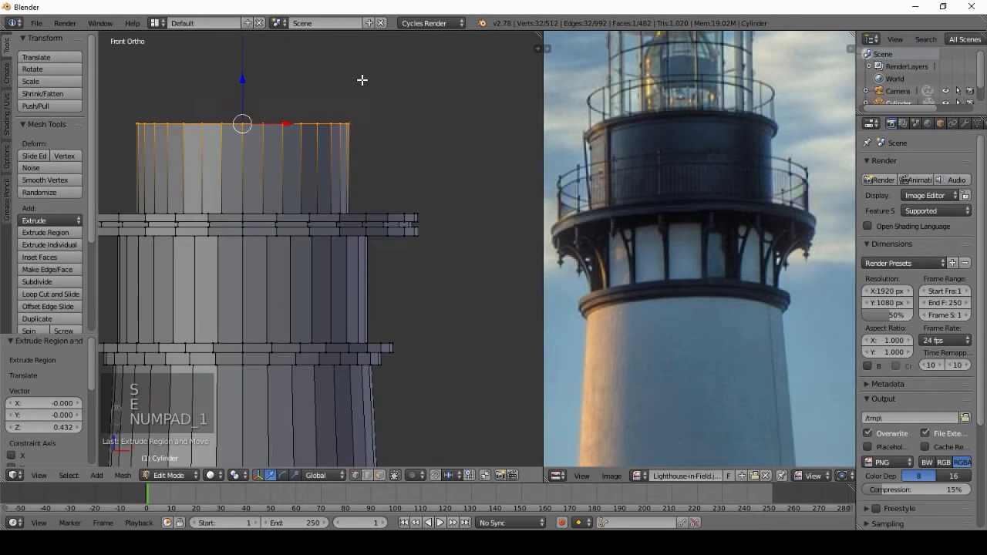
Raise the drum's top face by 0.124 along Z to match the reference photo's proportions
{"action": "scroll", "coordinate": [346, 128], "scroll_direction": "down", "scroll_amount": 2}
{"action": "key", "text": "g"}
{"action": "key", "text": "z"}
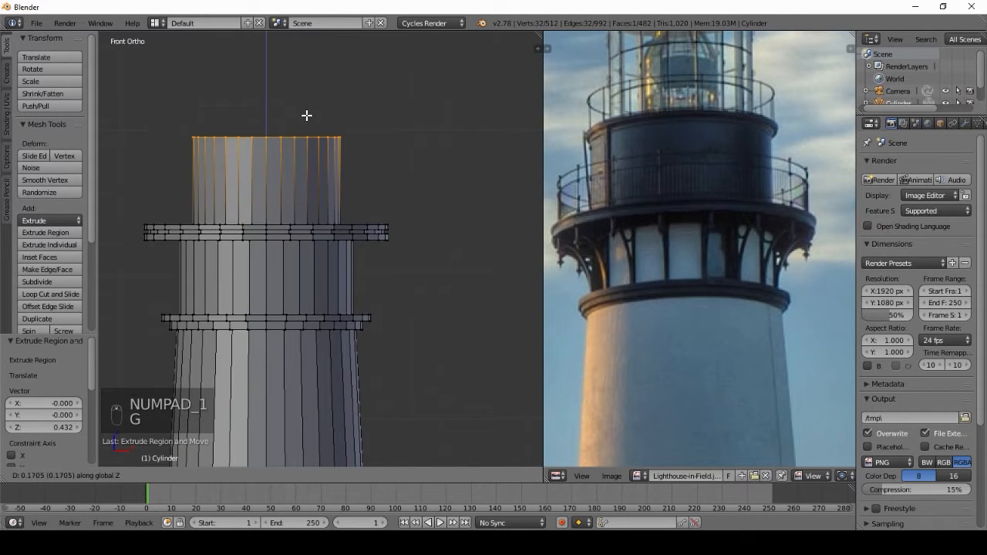
{"action": "left_click", "coordinate": [513, 121]}
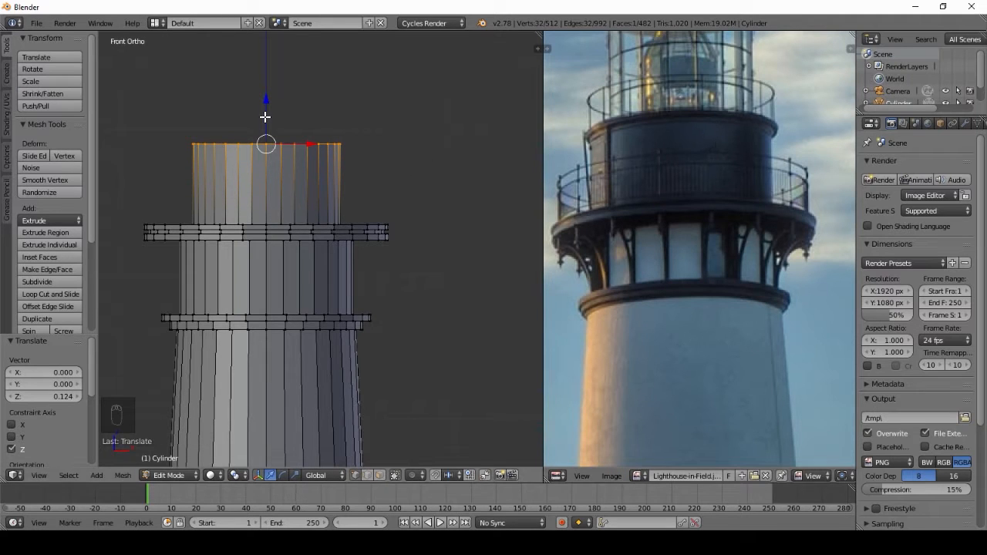
{"action": "key", "text": "ctrl+z"}
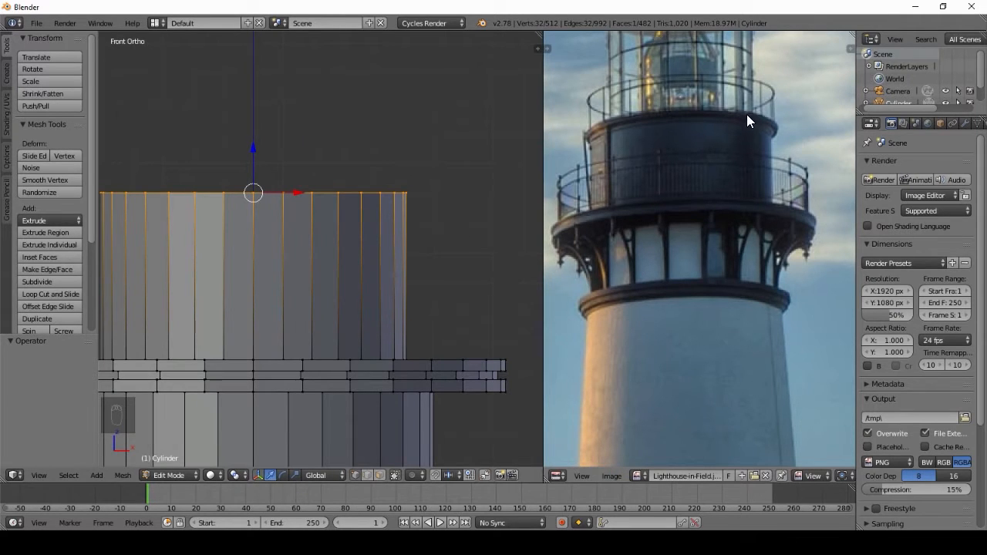
Extrude the drum's top in place, scale it outward by about 1.01, and extrude it up slightly as a thin trim band
{"action": "scroll", "coordinate": [421, 139], "scroll_direction": "up", "scroll_amount": 3}
{"action": "key", "text": "e"}
{"action": "key", "text": "s"}
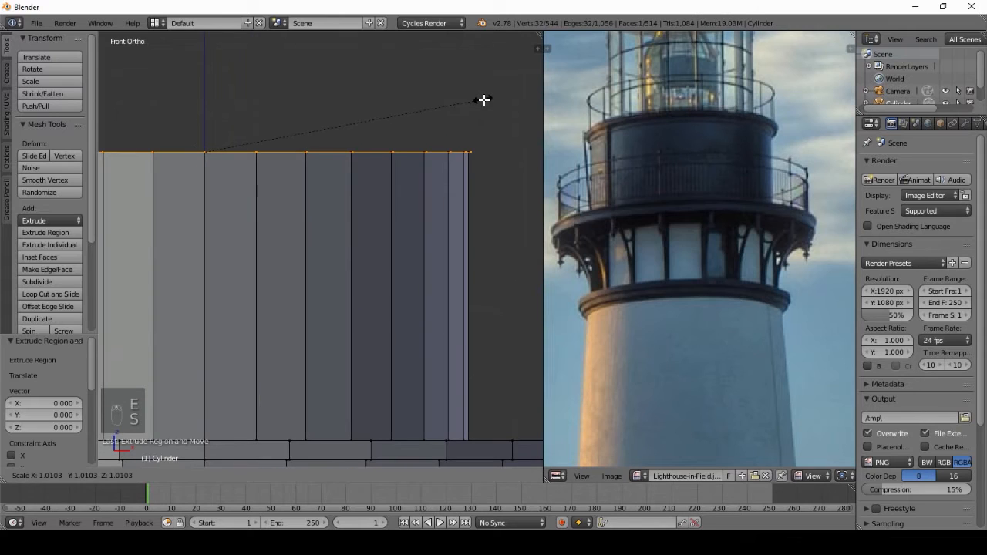
{"action": "left_click", "coordinate": [484, 99]}
{"action": "key", "text": "e"}
Extrude the trim band's top in place, scale it outward by 1.020, and extrude it up about 0.033 as a wider band
{"action": "key", "text": "e"}
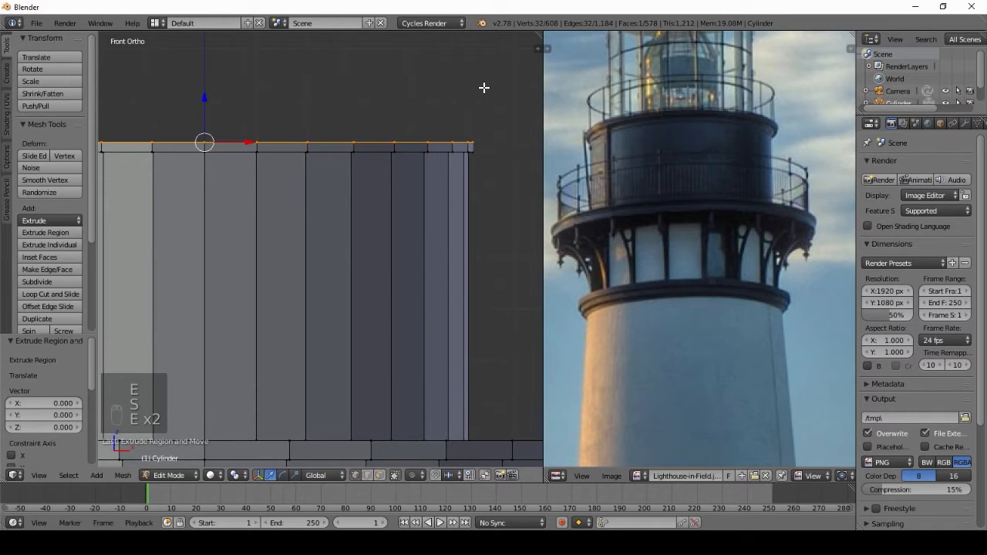
{"action": "key", "text": "s"}
{"action": "left_click", "coordinate": [489, 80]}
{"action": "key", "text": "e"}
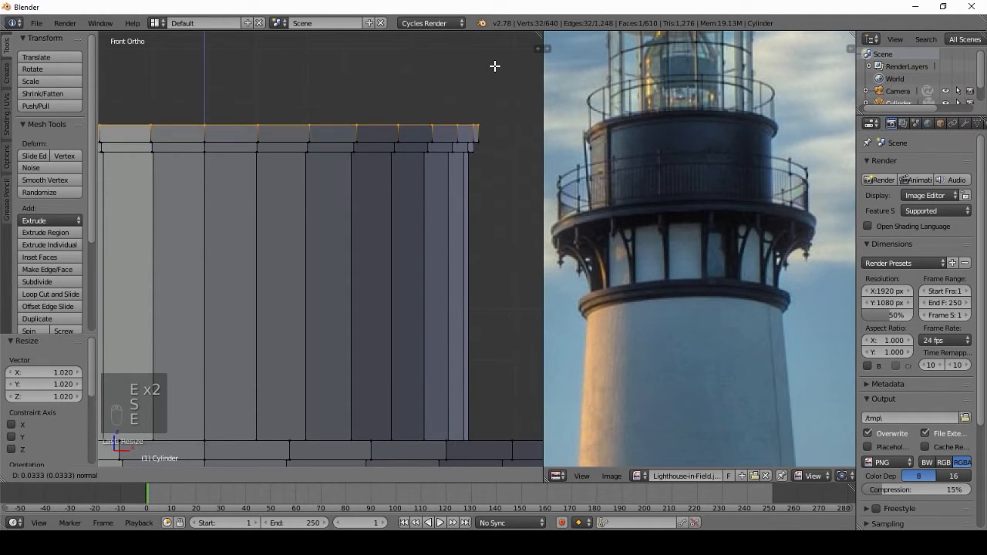
{"action": "left_click", "coordinate": [494, 66]}
Extrude the wider band's top in place, scale it inward by about 0.984, and extrude a thin top lip
{"action": "key", "text": "s"}
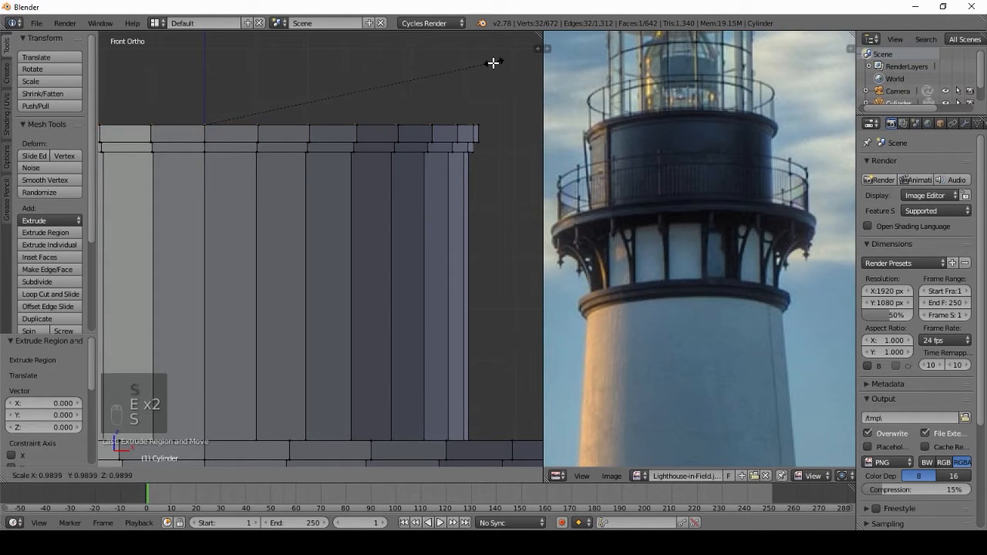
{"action": "left_click", "coordinate": [494, 60]}
{"action": "key", "text": "e"}
{"action": "left_click", "coordinate": [494, 60]}
Return to object mode and apply smooth shading to the lighthouse tower
{"action": "key", "text": "Tab"}
{"action": "scroll", "coordinate": [362, 254], "scroll_direction": "down", "scroll_amount": 5}
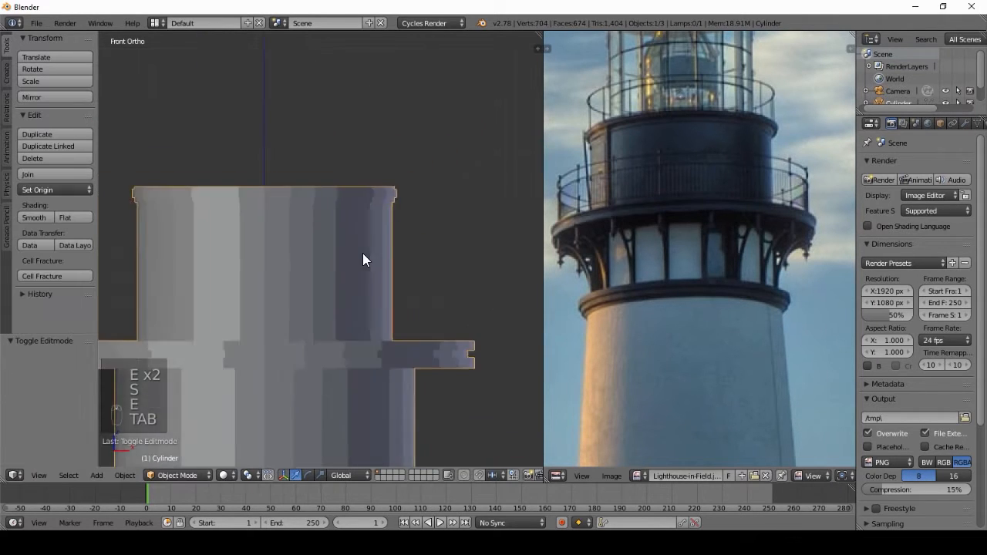
{"action": "middle_click_drag", "start_coordinate": [280, 293], "coordinate": [411, 311]}
{"action": "scroll", "coordinate": [653, 162], "scroll_direction": "down", "scroll_amount": 2}
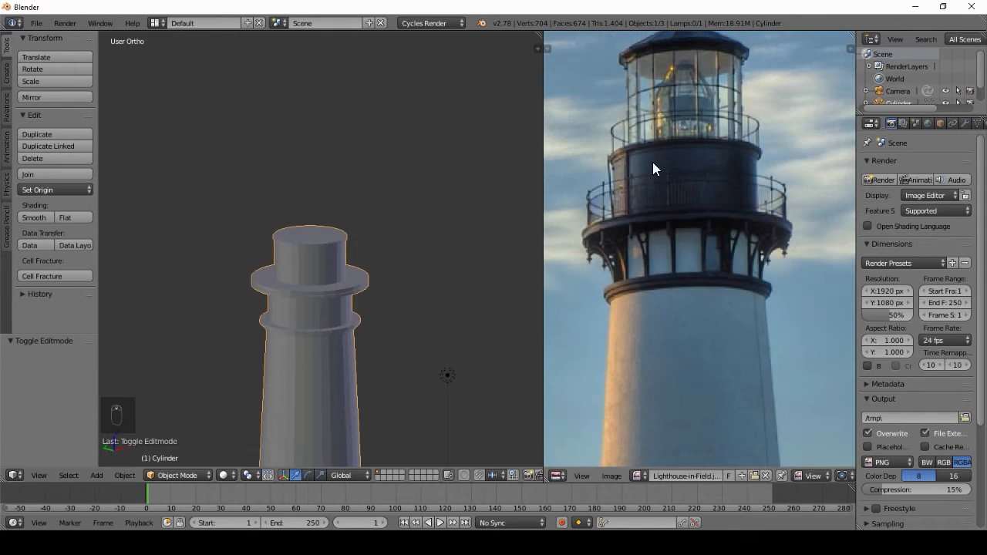
{"action": "middle_click_drag", "start_coordinate": [686, 60], "coordinate": [674, 143]}
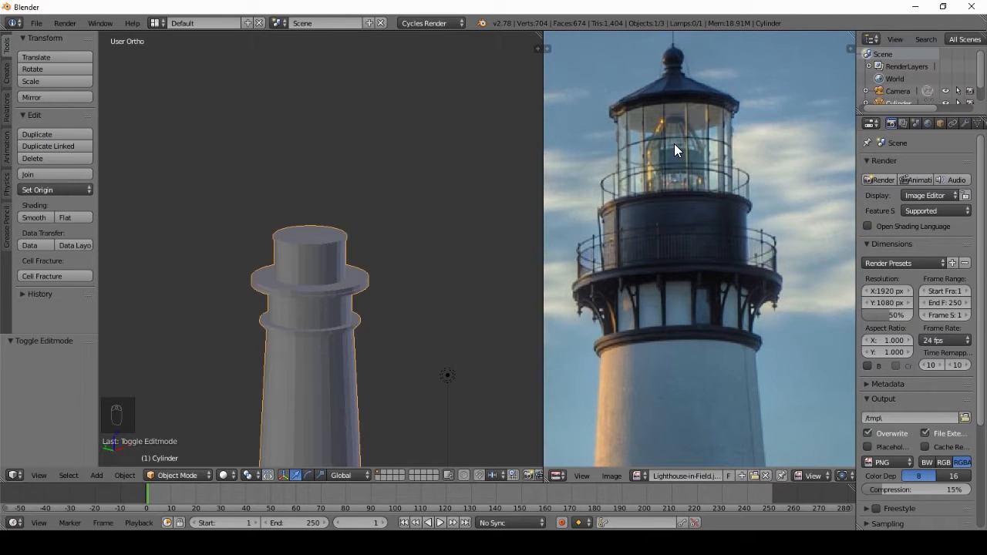
{"action": "scroll", "coordinate": [316, 309], "scroll_direction": "up", "scroll_amount": 3}
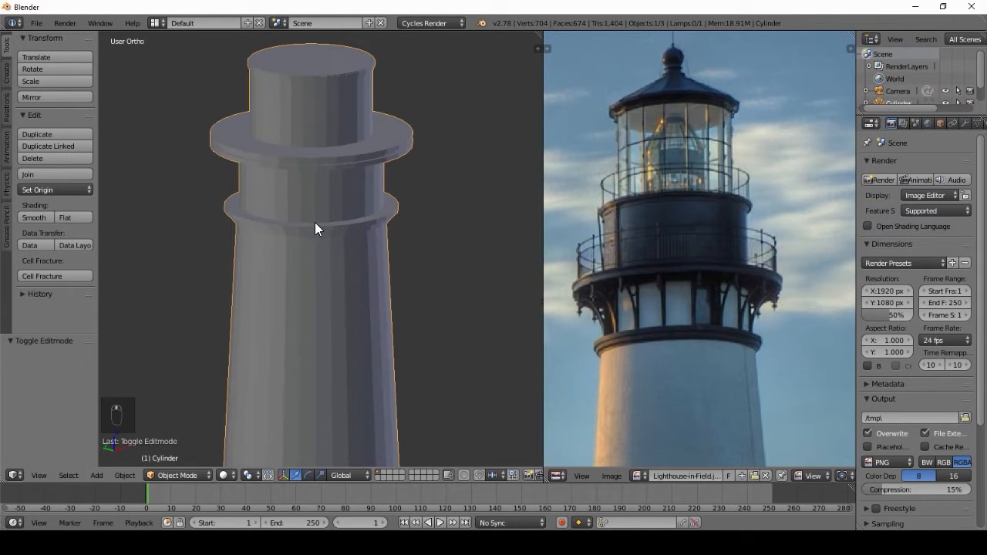
{"action": "left_click", "coordinate": [32, 217]}
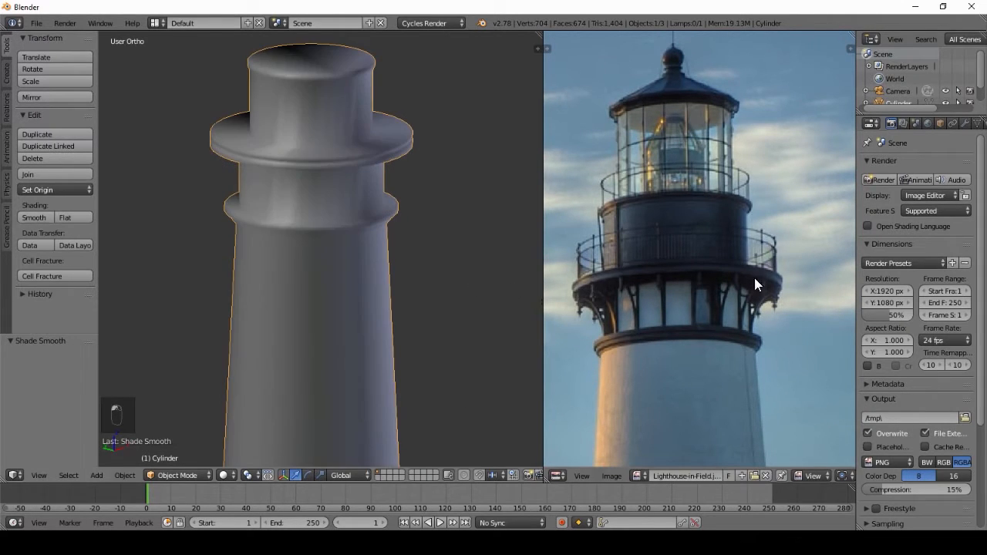
Add an Edge Split modifier to the lighthouse tower
{"action": "left_click", "coordinate": [965, 123]}
{"action": "left_click", "coordinate": [910, 165]}
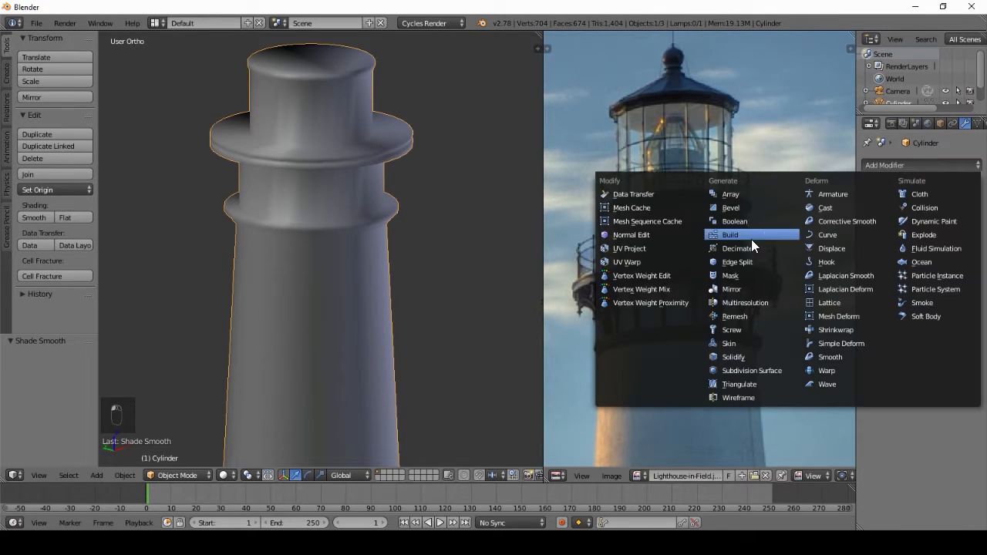
{"action": "left_click", "coordinate": [737, 259]}
{"action": "scroll", "coordinate": [289, 239], "scroll_direction": "down", "scroll_amount": 3}
{"action": "mouse_move", "coordinate": [285, 236]}
{"action": "middle_mouse_down"}
{"action": "mouse_move", "coordinate": [262, 196]}
{"action": "mouse_move", "coordinate": [284, 148]}
{"action": "mouse_move", "coordinate": [372, 226]}
{"action": "mouse_move", "coordinate": [445, 158]}
{"action": "mouse_move", "coordinate": [396, 229]}
{"action": "mouse_move", "coordinate": [313, 176]}
{"action": "mouse_move", "coordinate": [352, 190]}
{"action": "middle_mouse_up"}
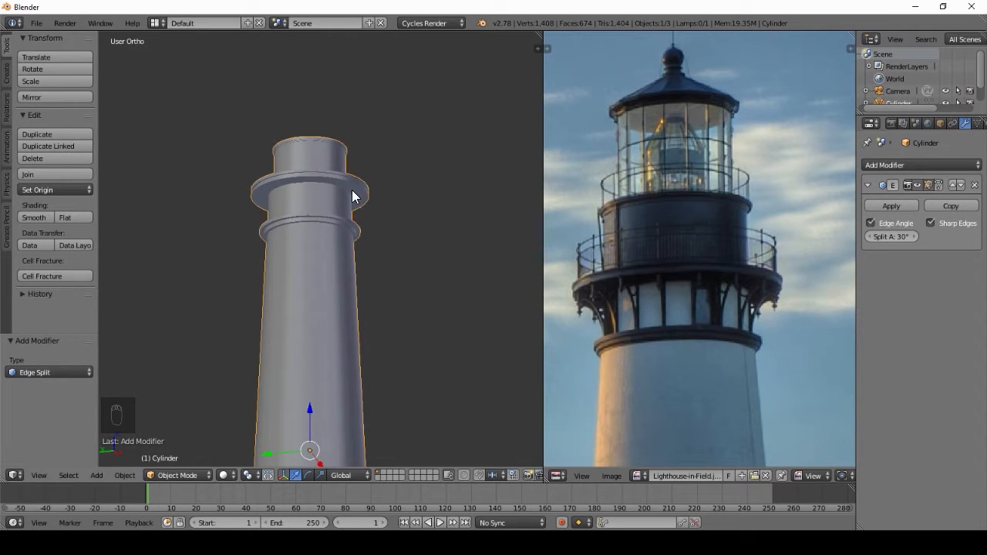
In front view, switch to an empty layer and add a plane mesh at the origin
{"action": "key", "text": "KP_1"}
{"action": "scroll", "coordinate": [672, 250], "scroll_direction": "up", "scroll_amount": 2}
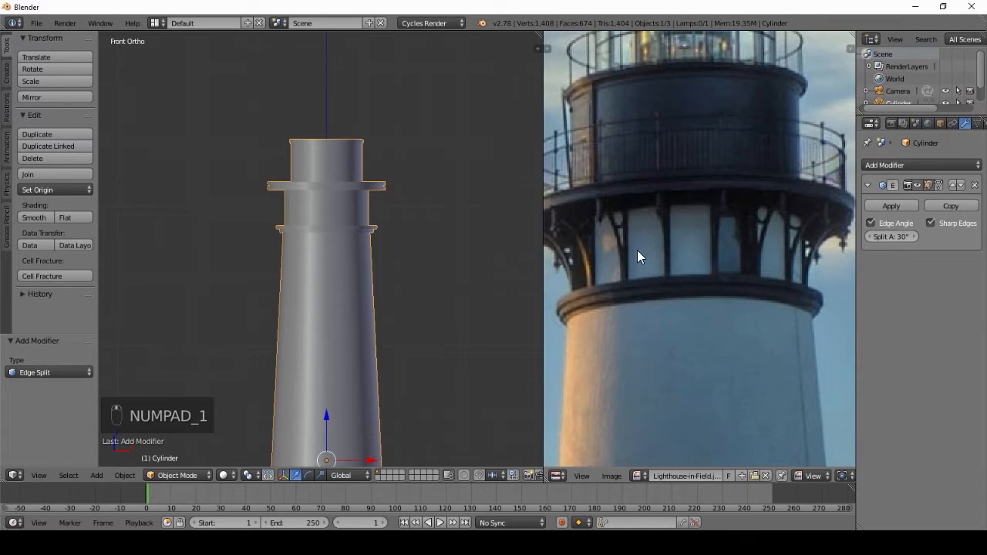
{"action": "left_click", "coordinate": [384, 473]}
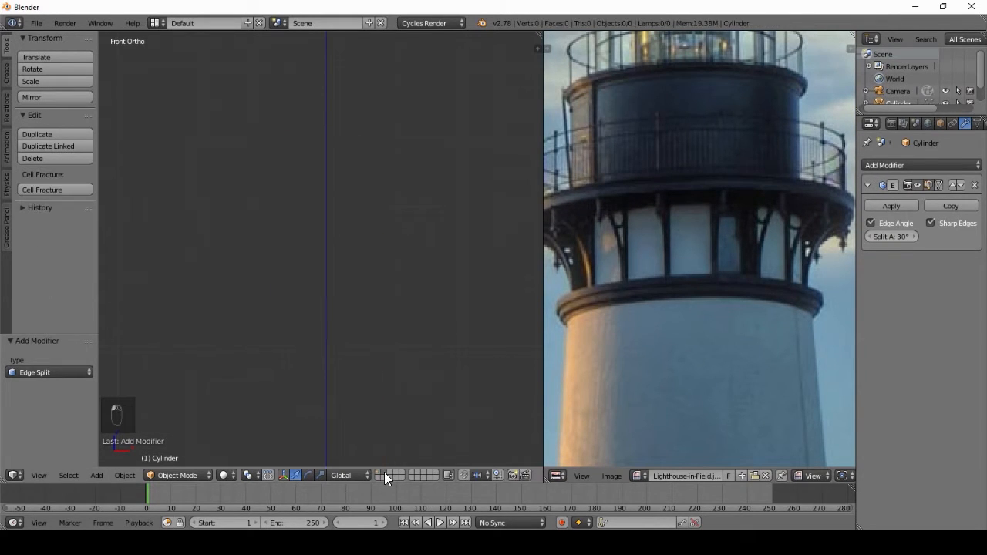
{"action": "scroll", "coordinate": [361, 390], "scroll_direction": "down", "scroll_amount": 2}
{"action": "middle_click_drag", "start_coordinate": [350, 372], "coordinate": [360, 277], "text": "shift"}
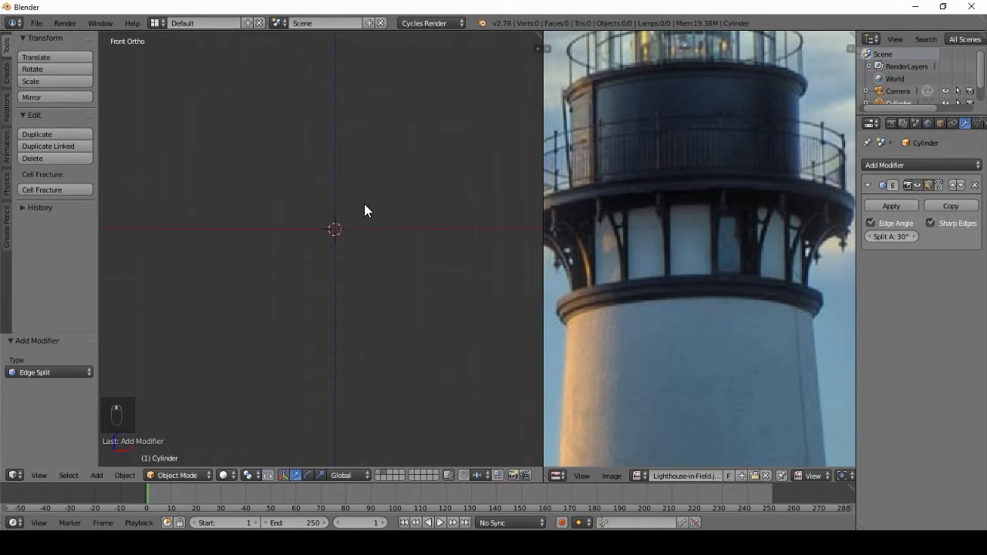
{"action": "key", "text": "shift+a"}
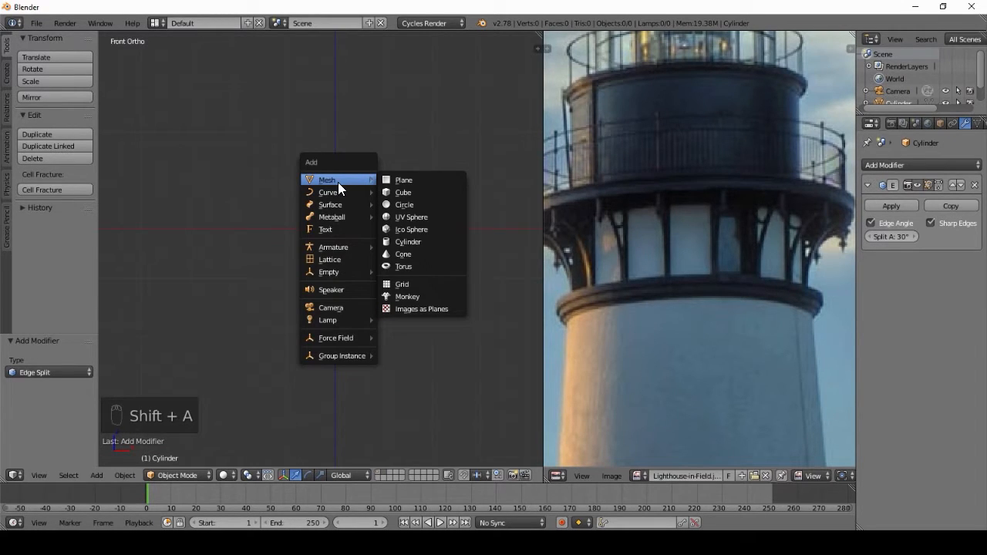
{"action": "left_click", "coordinate": [406, 182]}
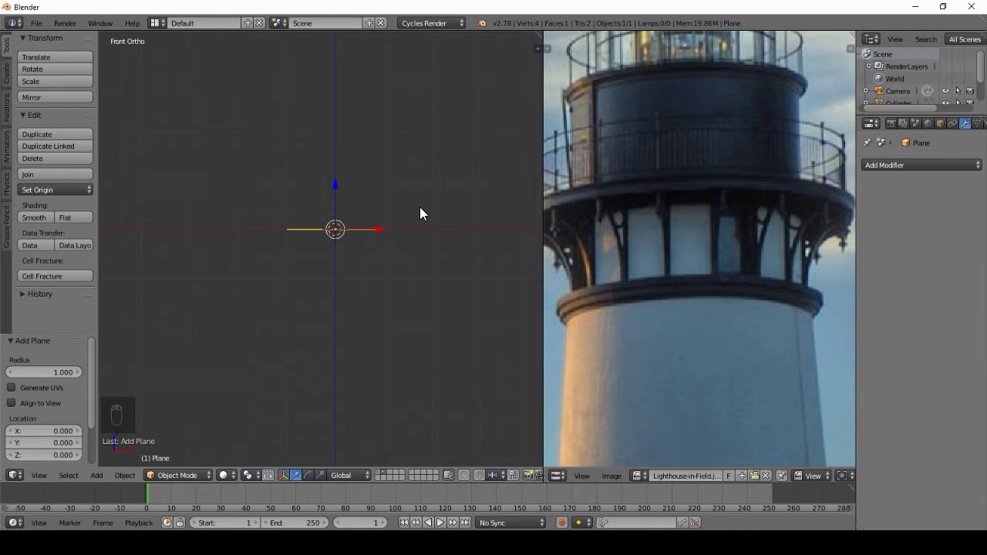
Rotate the plane 90° about the X axis so it faces the front view
{"action": "type", "text": "r"}
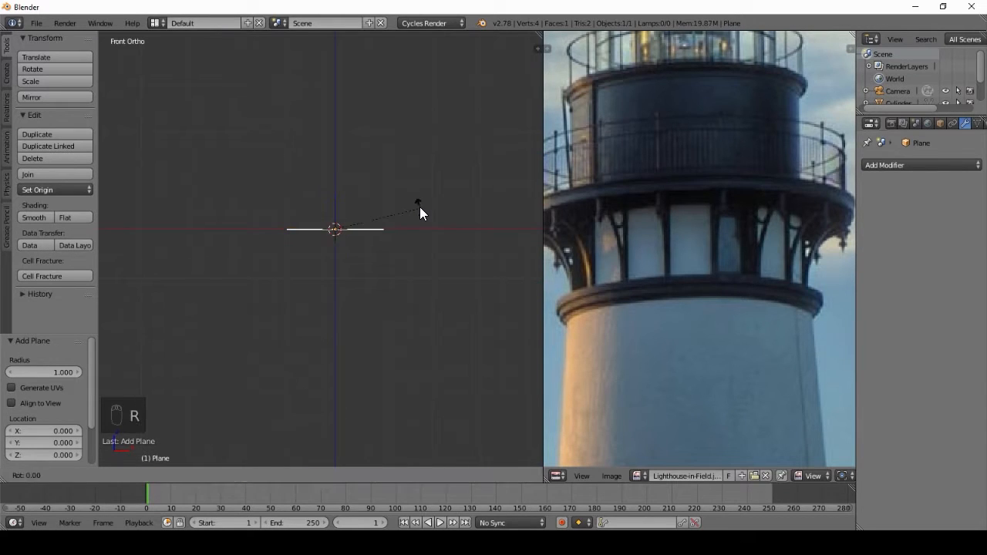
{"action": "type", "text": "x"}
{"action": "type", "text": "90"}
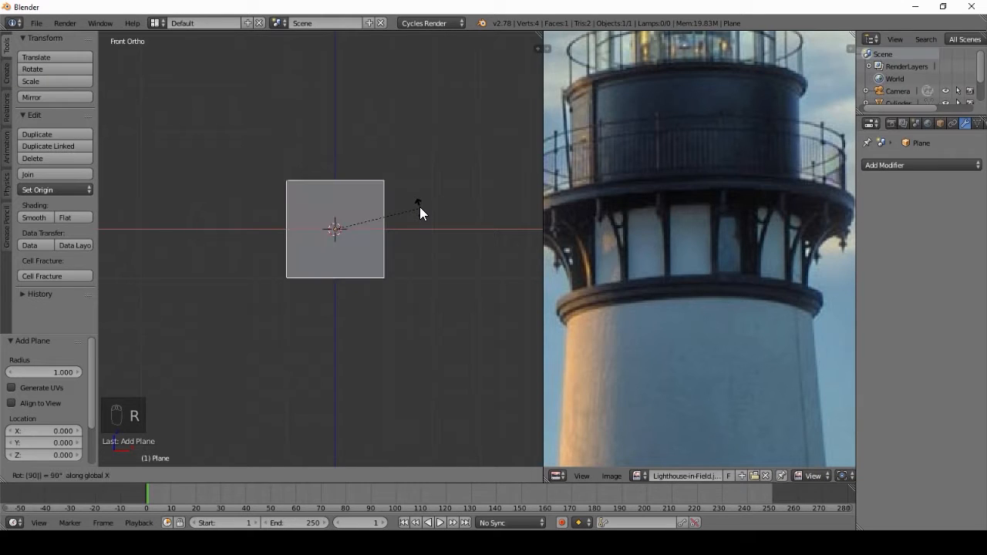
{"action": "key", "text": "Return"}
In edit mode, delete the plane's lower-left corner vertex
{"action": "scroll", "coordinate": [345, 252], "scroll_direction": "up", "scroll_amount": 5}
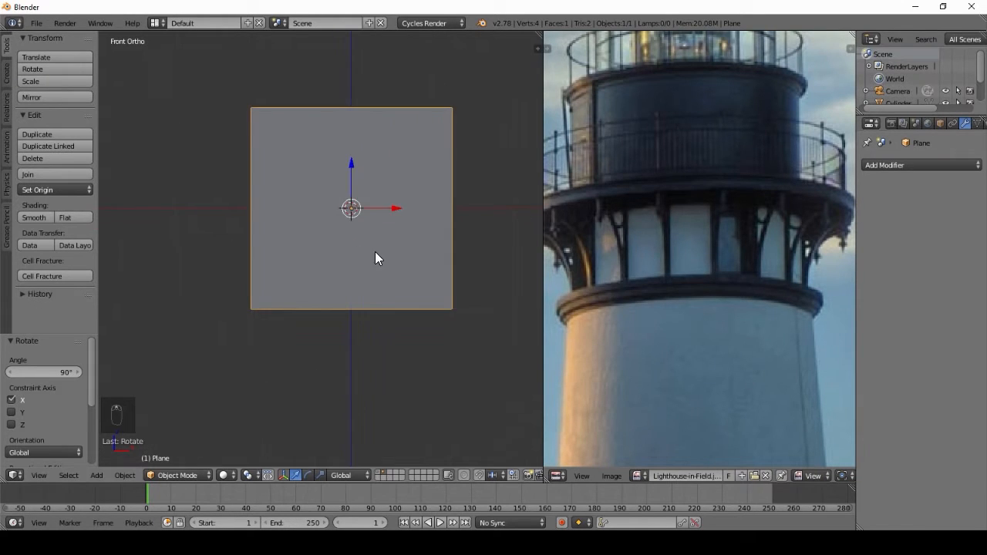
{"action": "middle_click_drag", "start_coordinate": [400, 210], "coordinate": [341, 252], "text": "shift"}
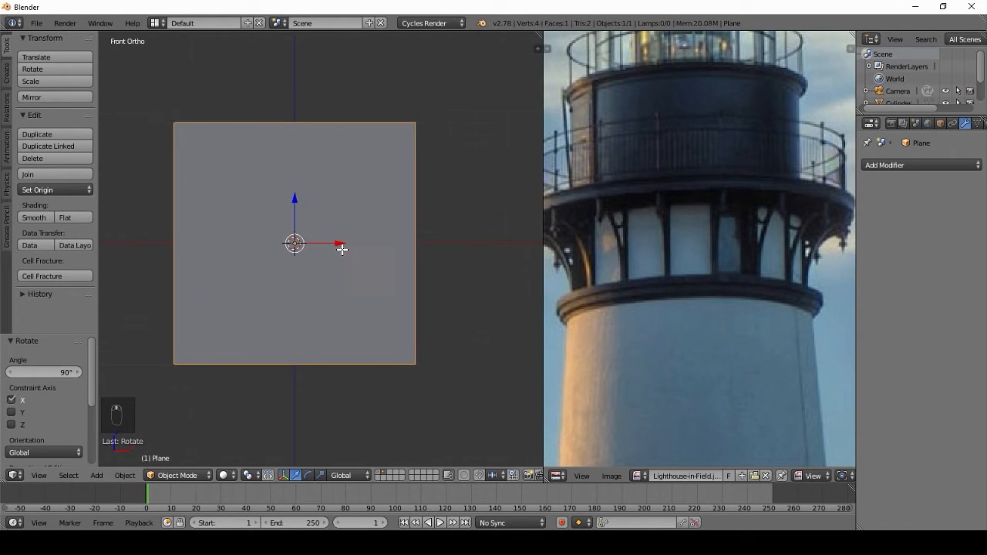
{"action": "key", "text": "Tab"}
{"action": "right_click", "coordinate": [174, 362]}
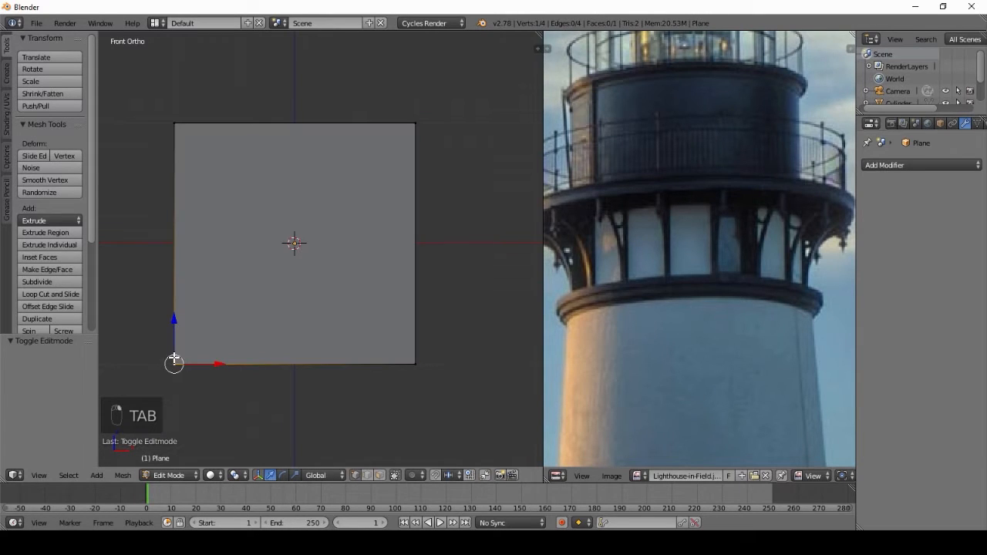
{"action": "key", "text": "x"}
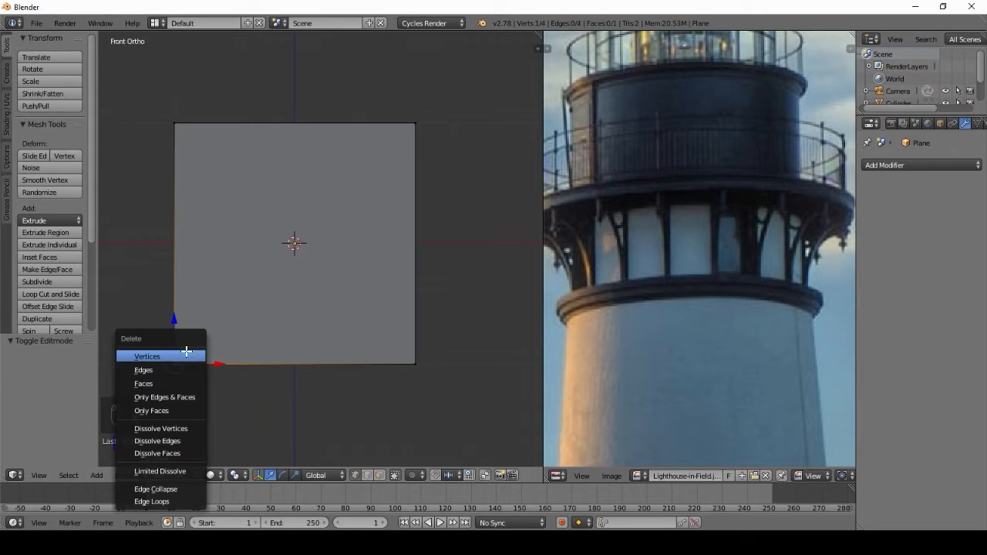
{"action": "left_click", "coordinate": [185, 355]}
Extrude the remaining L-shaped edges in place and scale them inward to about 0.765, forming a two-armed frame
{"action": "key", "text": "a"}
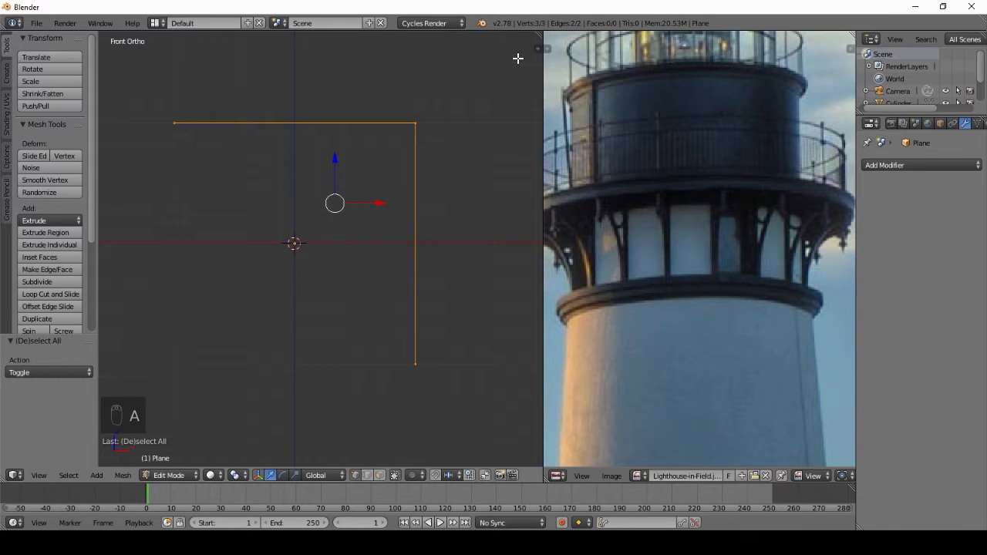
{"action": "key", "text": "e"}
{"action": "right_click", "coordinate": [522, 53]}
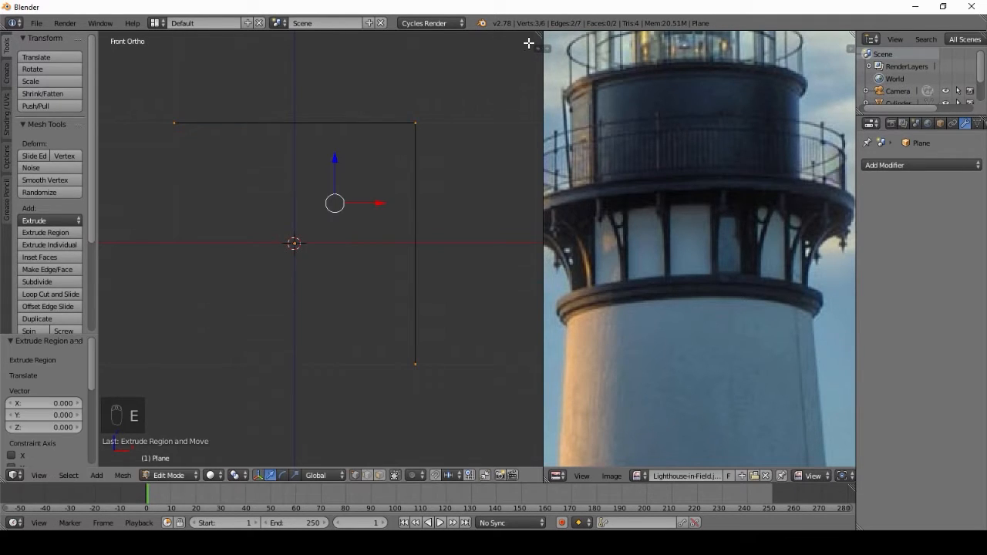
{"action": "key", "text": "s"}
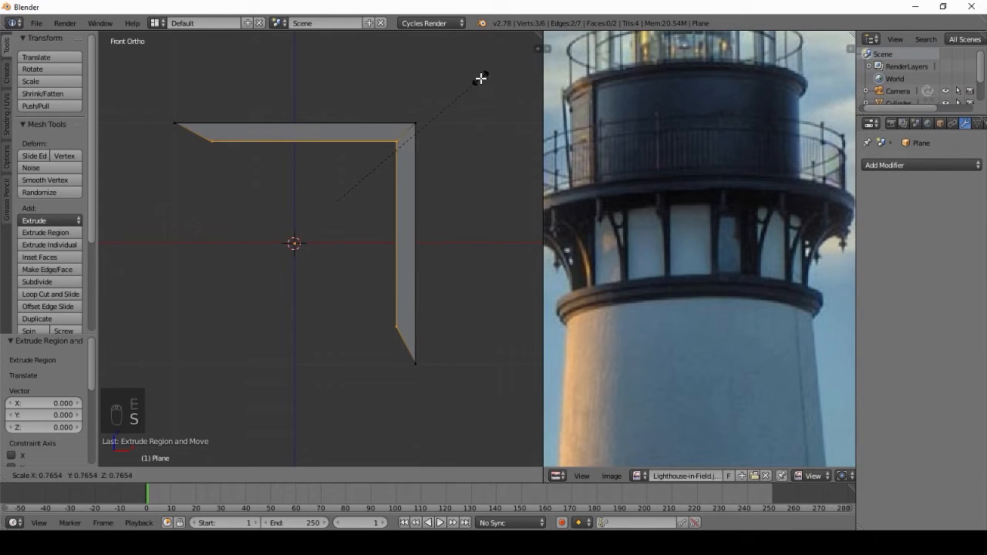
{"action": "left_click", "coordinate": [480, 78]}
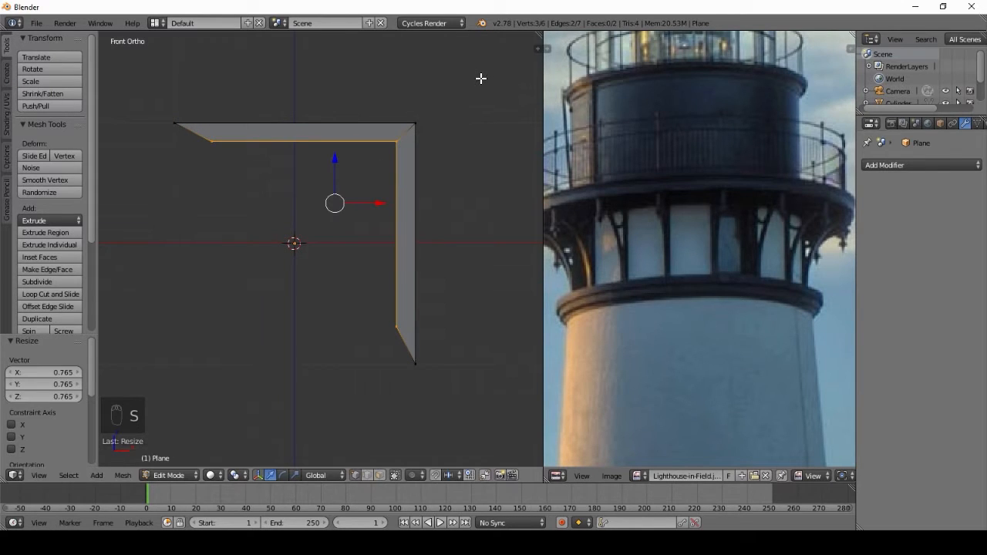
Fill a face between the open end vertices of both arms to form the bracket's diagonal brace
{"action": "right_click", "coordinate": [414, 364]}
{"action": "right_click", "coordinate": [397, 328], "text": "shift"}
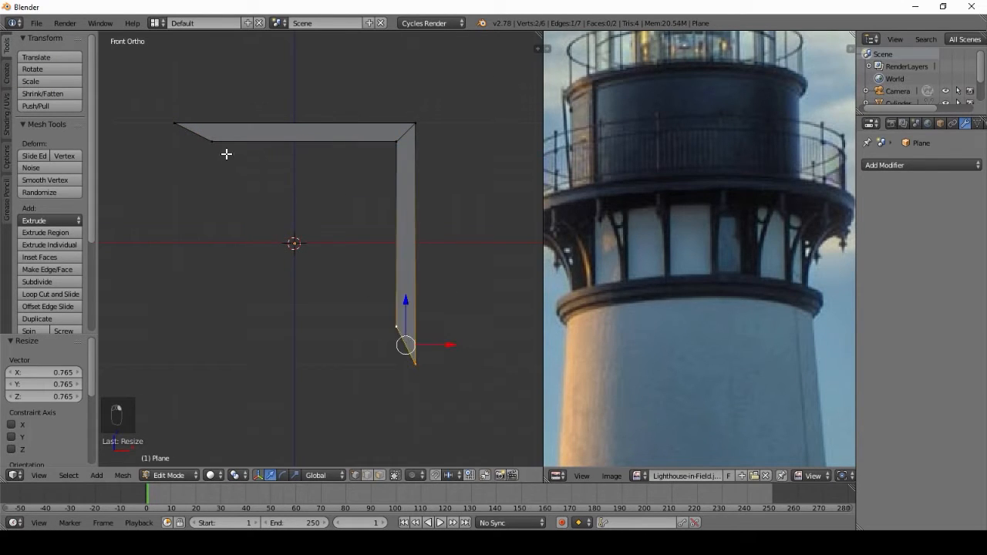
{"action": "right_click", "coordinate": [202, 139], "text": "shift"}
{"action": "right_click", "coordinate": [178, 125], "text": "shift"}
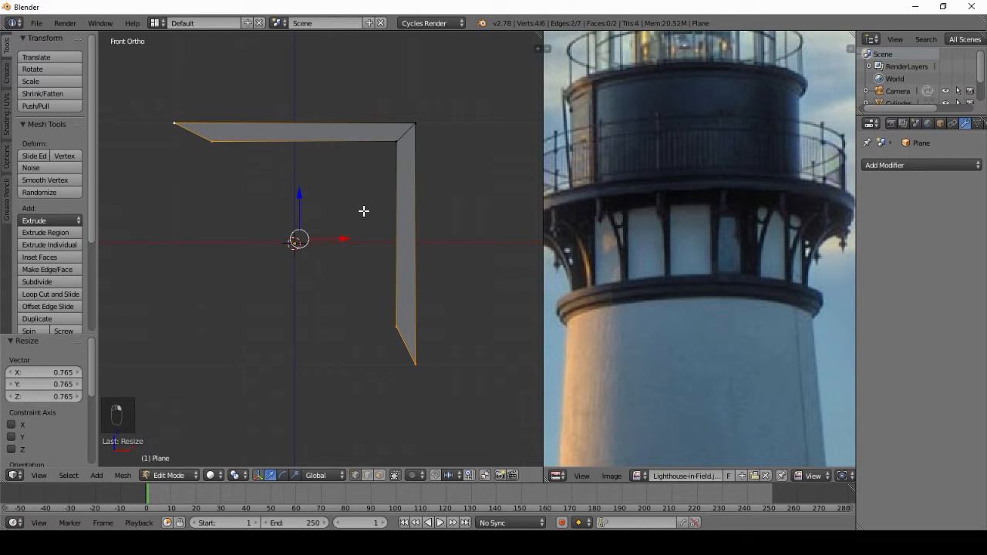
{"action": "key", "text": "f"}
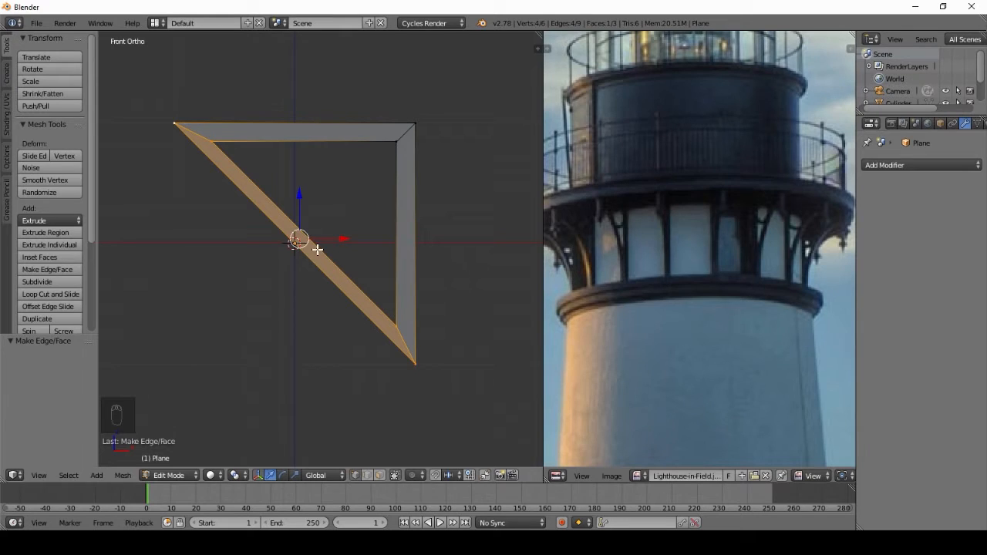
Add 11 evenly spaced loop cuts across the diagonal brace
{"action": "key", "text": "ctrl+r"}
{"action": "scroll", "coordinate": [300, 239], "scroll_direction": "up", "scroll_amount": 3}
{"action": "scroll", "coordinate": [299, 239], "scroll_direction": "up", "scroll_amount": 1}
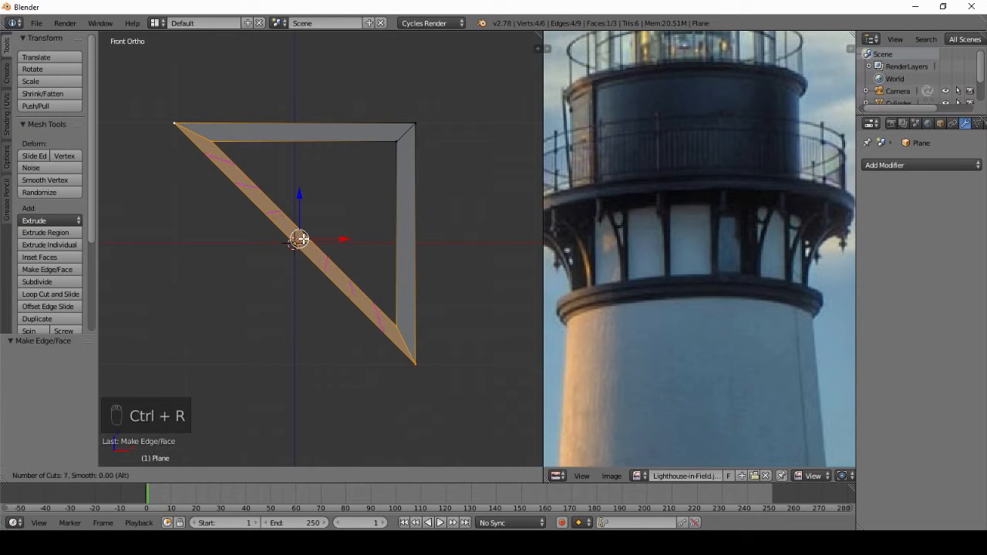
{"action": "scroll", "coordinate": [300, 239], "scroll_direction": "up", "scroll_amount": 4}
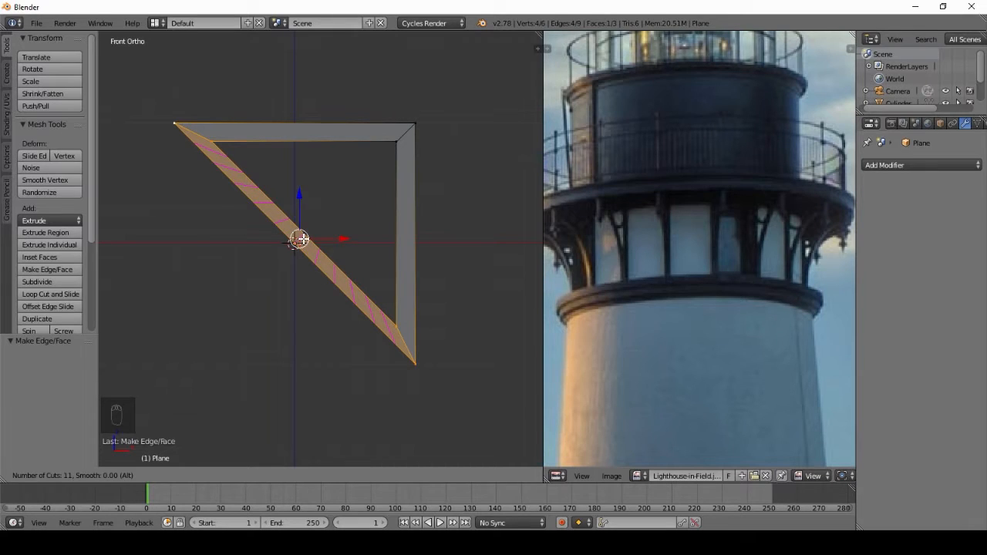
{"action": "left_click", "coordinate": [300, 239]}
{"action": "left_click", "coordinate": [312, 228]}
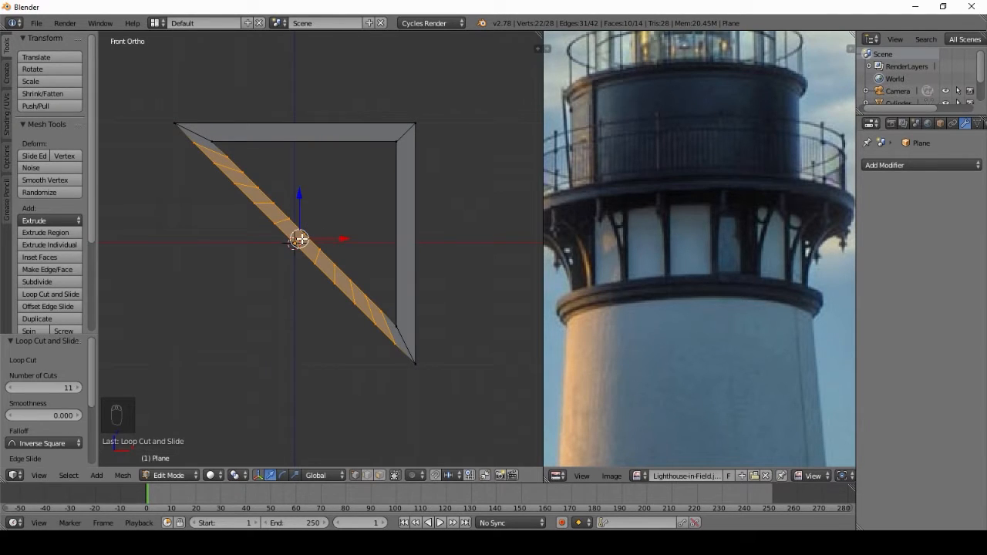
Select the two vertices of the diagonal brace's middle cut and enable proportional editing
{"action": "right_click", "coordinate": [294, 243]}
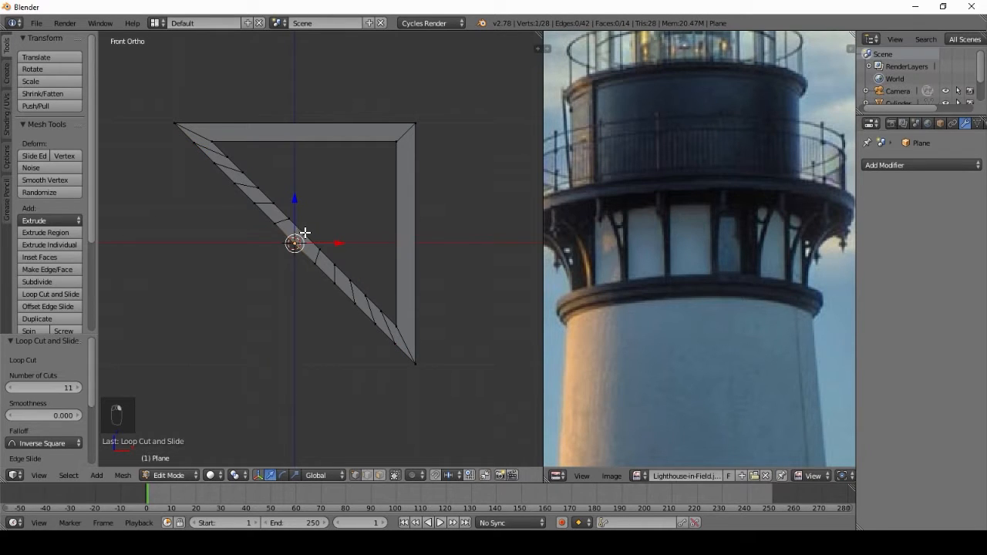
{"action": "right_click", "coordinate": [306, 232], "text": "shift"}
{"action": "left_click", "coordinate": [420, 474]}
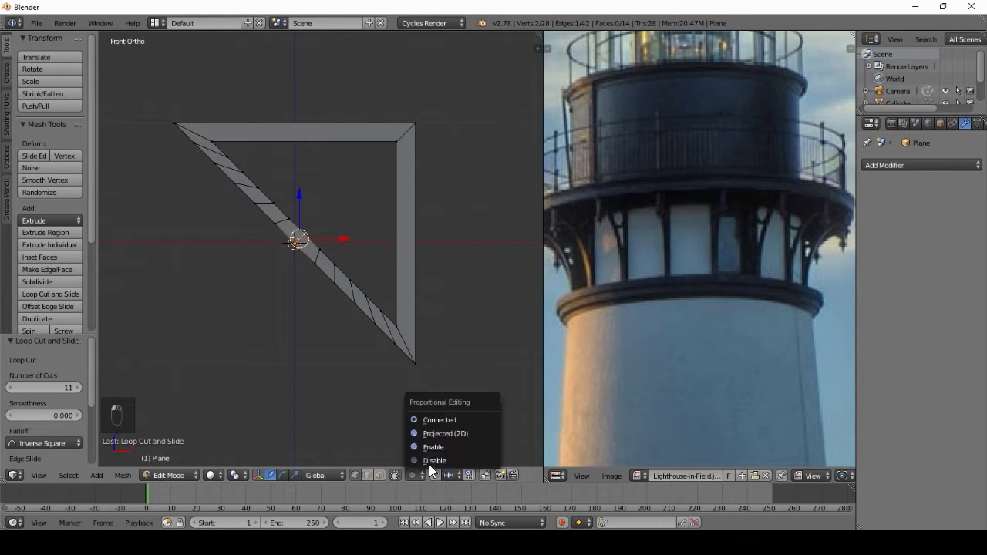
{"action": "left_click", "coordinate": [437, 444]}
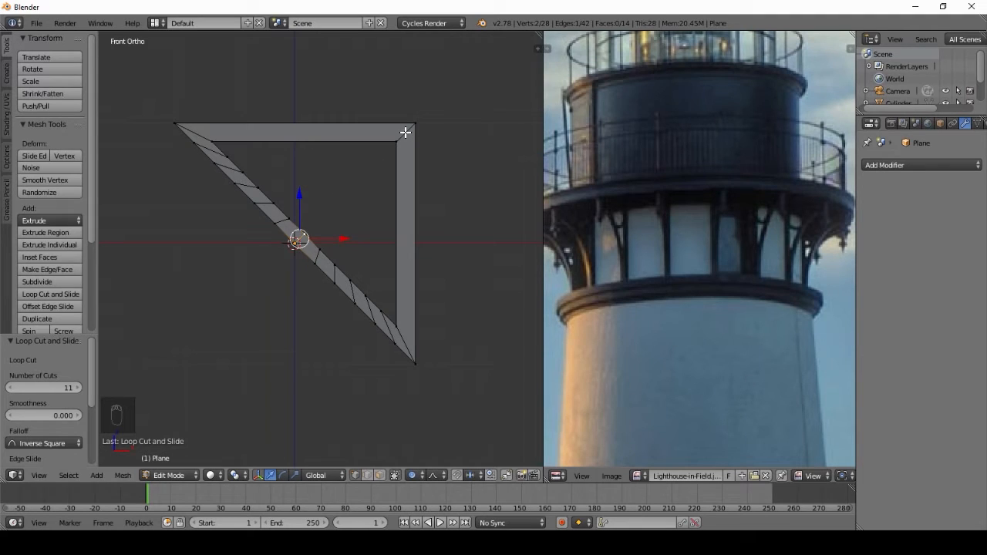
{"action": "key", "text": "g"}
{"action": "scroll", "coordinate": [304, 242], "scroll_direction": "up", "scroll_amount": 3}
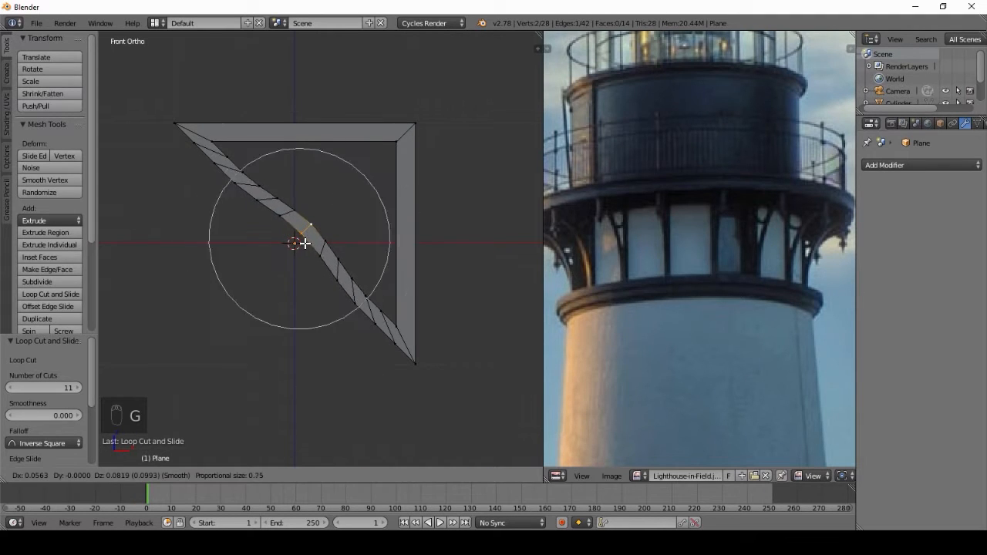
{"action": "scroll", "coordinate": [305, 245], "scroll_direction": "down", "scroll_amount": 6}
{"action": "scroll", "coordinate": [305, 245], "scroll_direction": "down", "scroll_amount": 5}
{"action": "scroll", "coordinate": [305, 244], "scroll_direction": "up", "scroll_amount": 12}
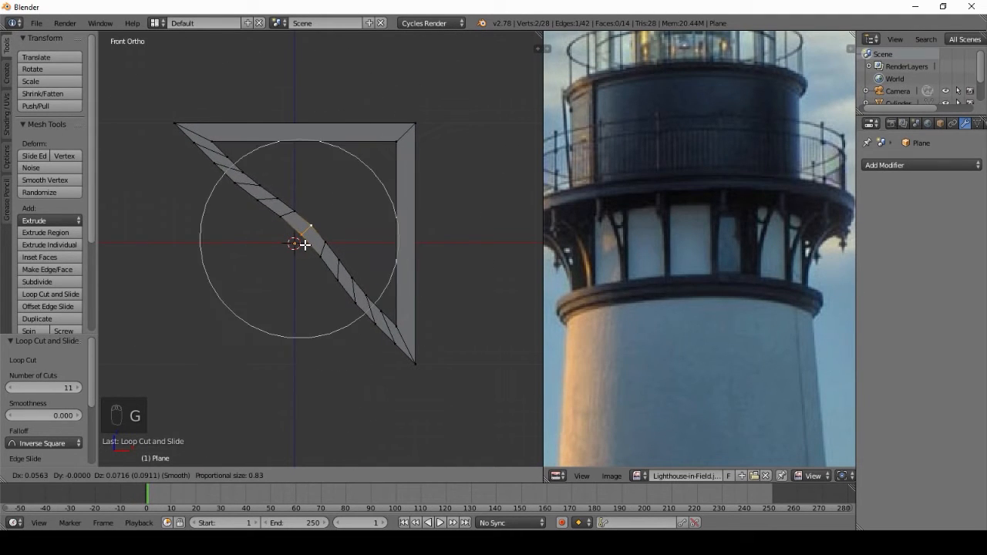
{"action": "right_click", "coordinate": [306, 244]}
Switch proportional editing to Connected and bend the brace inward, moving its middle cut about 0.256 in X and 0.246 in Z with size 1.10
{"action": "left_click", "coordinate": [413, 475]}
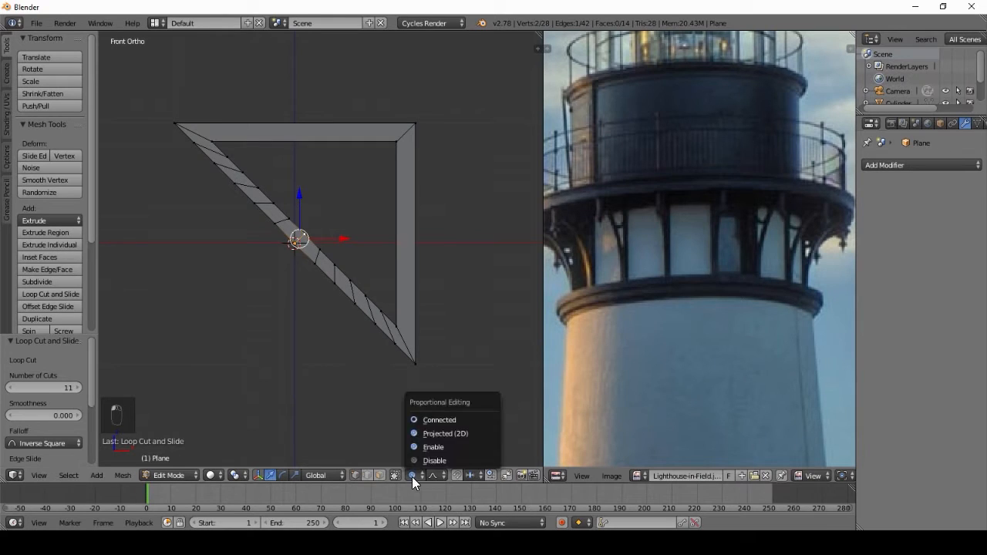
{"action": "left_click", "coordinate": [452, 419]}
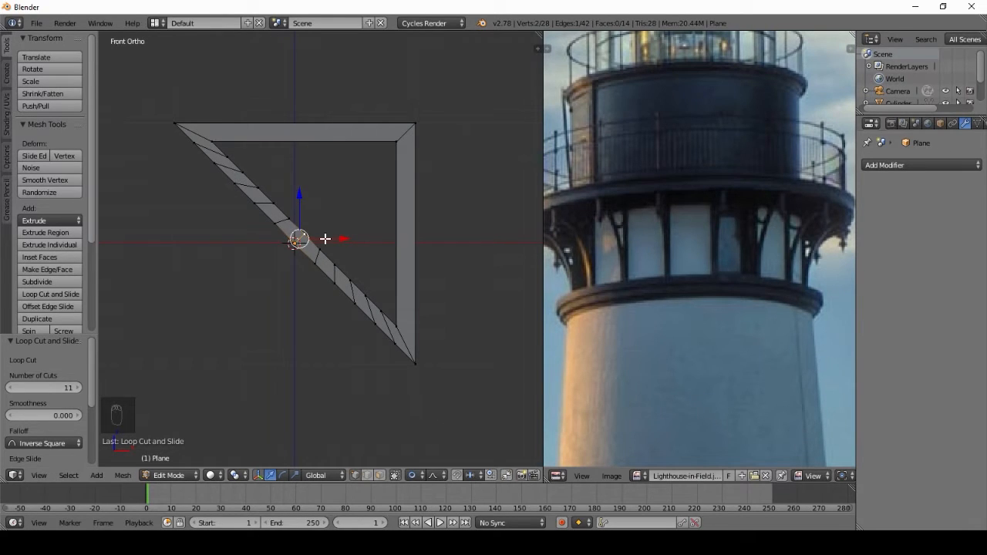
{"action": "key", "text": "g"}
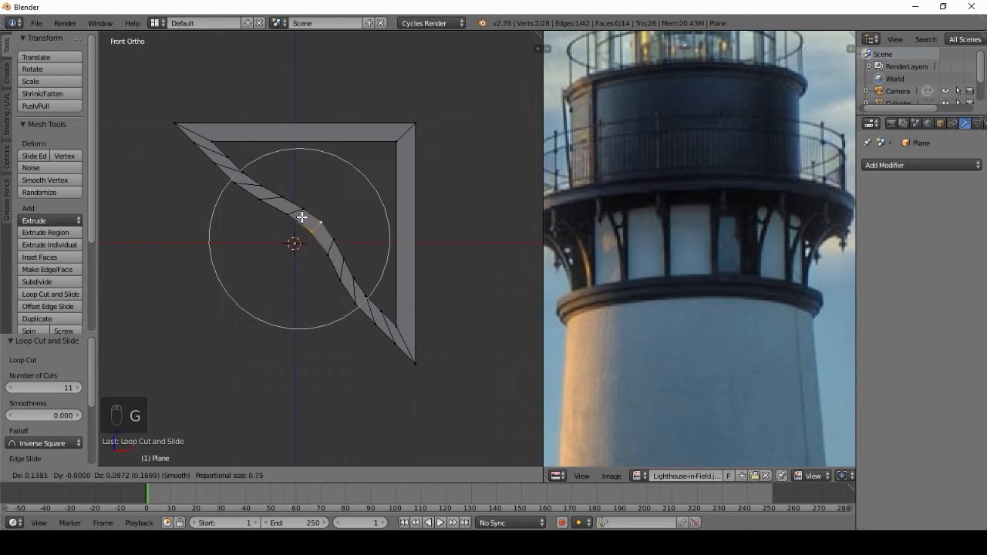
{"action": "right_click", "coordinate": [301, 219]}
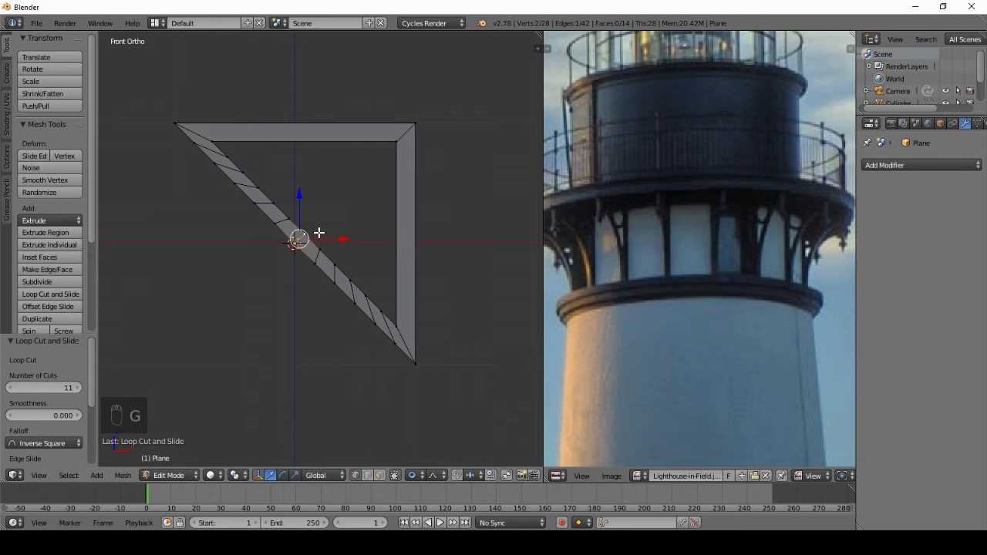
{"action": "key", "text": "g"}
{"action": "scroll", "coordinate": [312, 228], "scroll_direction": "down", "scroll_amount": 4}
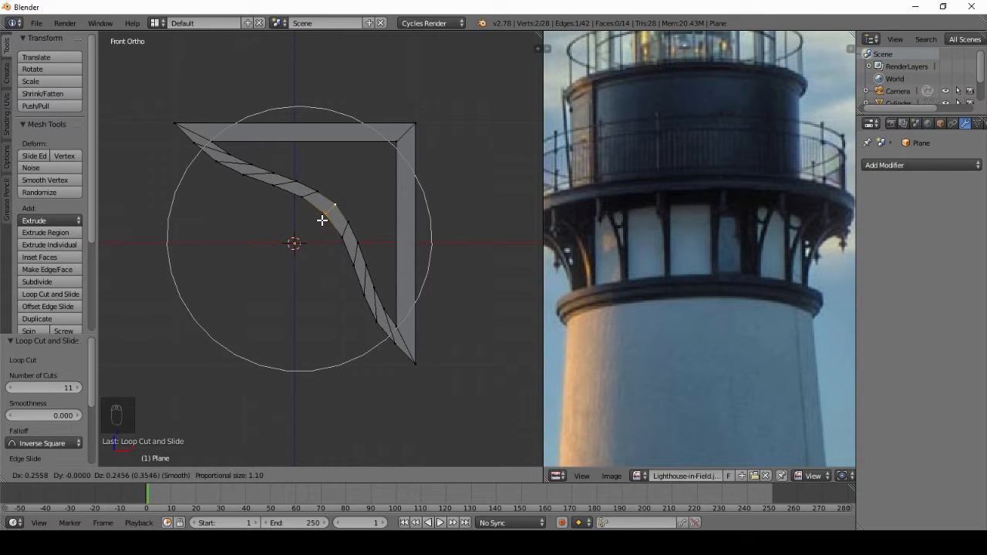
{"action": "left_click", "coordinate": [323, 220]}
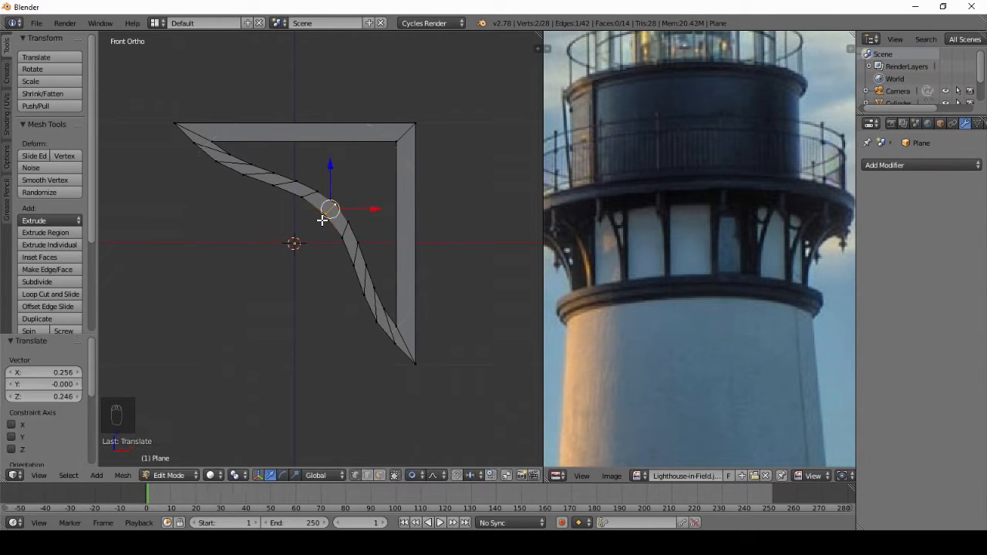
Check the shape of the curved bracket outline outside edit mode
{"action": "key", "text": "Tab"}
{"action": "scroll", "coordinate": [354, 199], "scroll_direction": "down", "scroll_amount": 6}
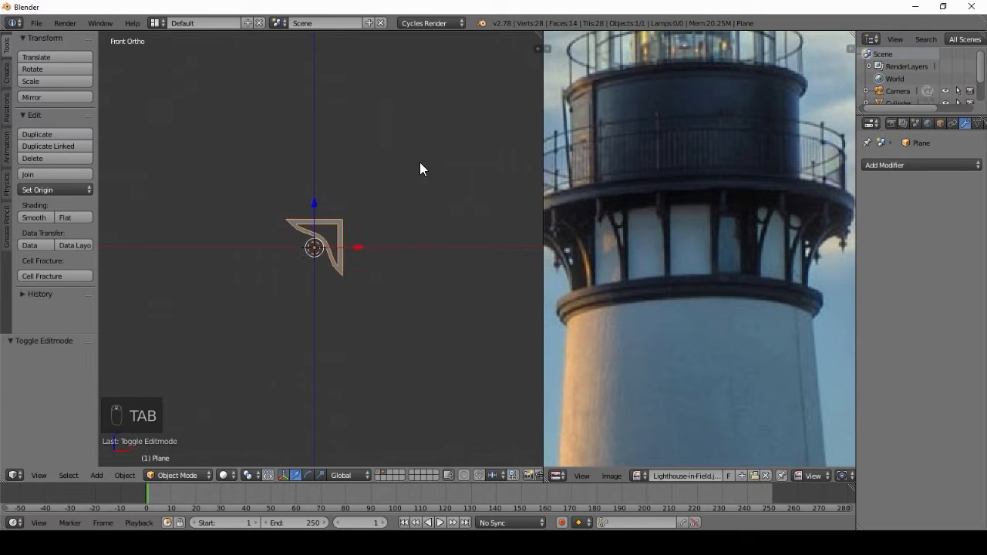
{"action": "scroll", "coordinate": [421, 168], "scroll_direction": "up", "scroll_amount": 6}
{"action": "key", "text": "Tab"}
{"action": "scroll", "coordinate": [351, 118], "scroll_direction": "down", "scroll_amount": 1}
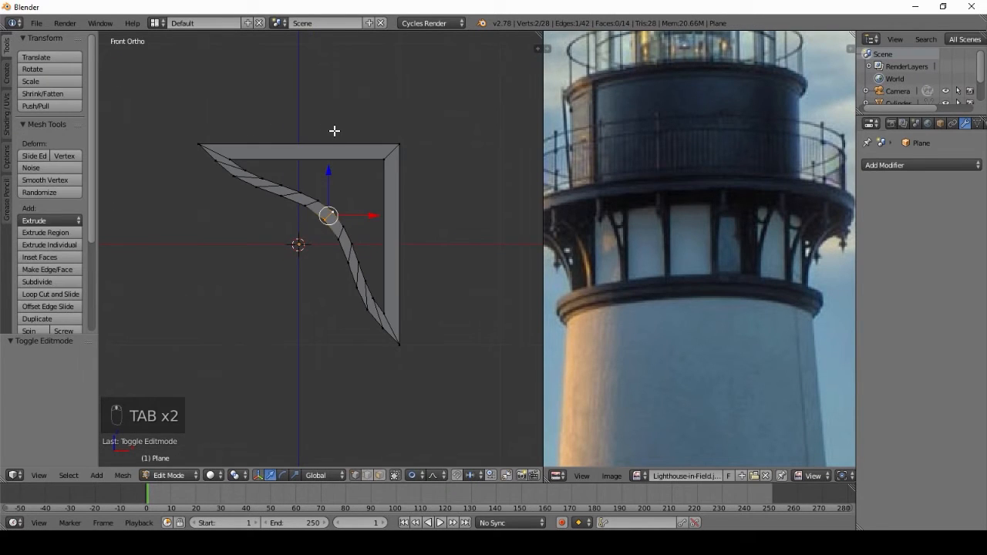
{"action": "key", "text": "Tab"}
{"action": "key", "text": "Tab"}
Undo the bend and the loop cuts so the diagonal brace is a single straight face
{"action": "key", "text": "ctrl+z"}
{"action": "key", "text": "ctrl+z"}
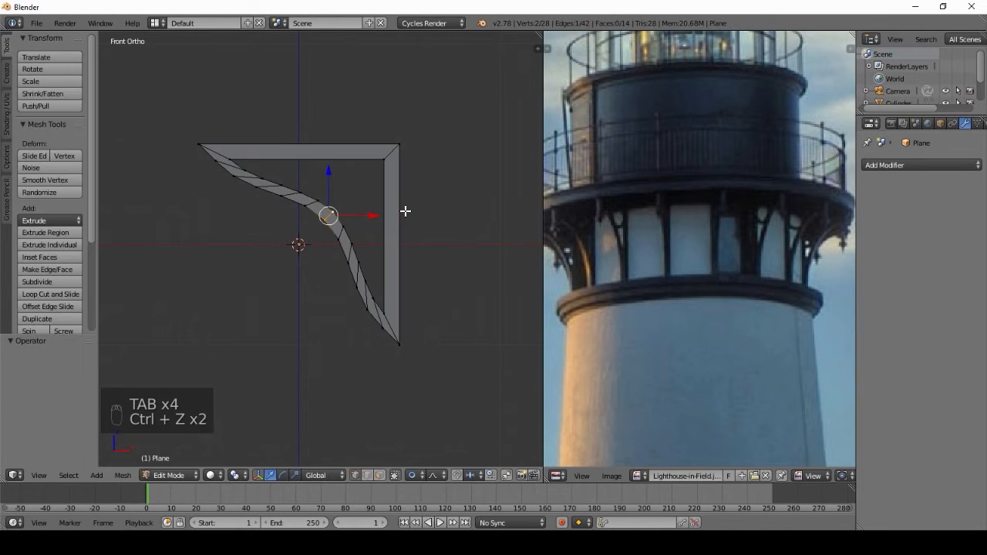
{"action": "key", "text": "ctrl+z"}
{"action": "key", "text": "ctrl+z"}
{"action": "key", "text": "ctrl+z"}
{"action": "key", "text": "ctrl+z"}
{"action": "key", "text": "ctrl+z"}
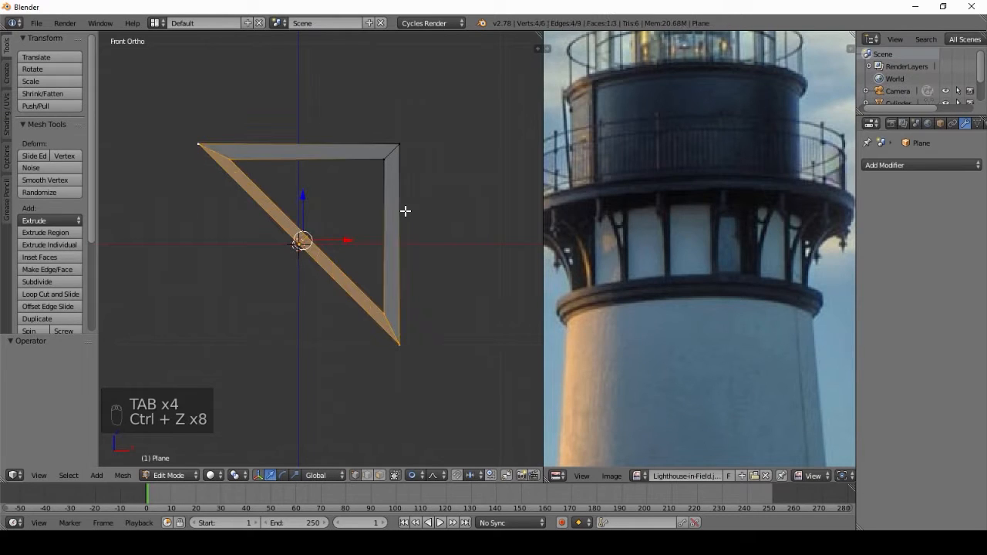
Select the two vertices at the horizontal arm's outer end and move them about 0.516 along X to shorten the arm
{"action": "right_click", "coordinate": [199, 144]}
{"action": "key", "text": "g"}
{"action": "key", "text": "x"}
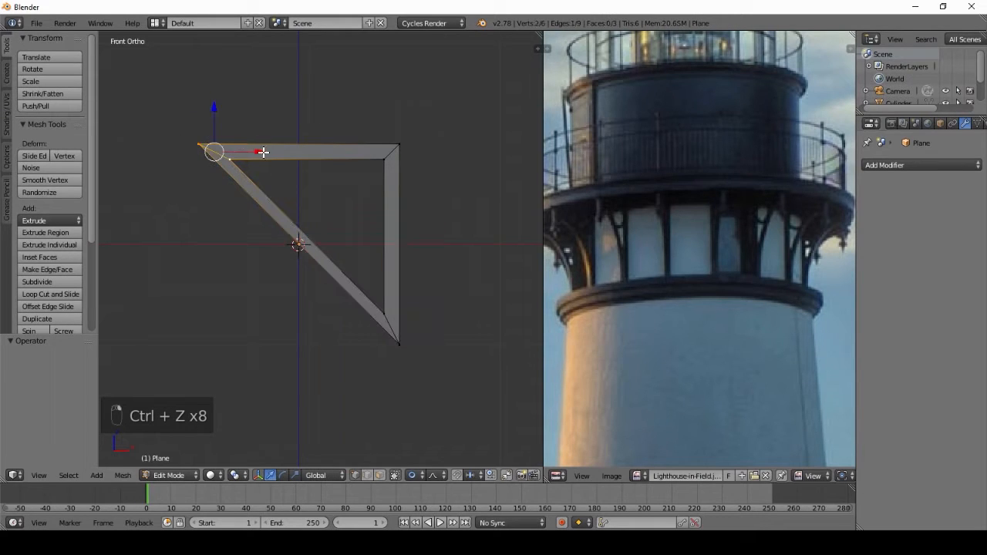
{"action": "key", "text": "o"}
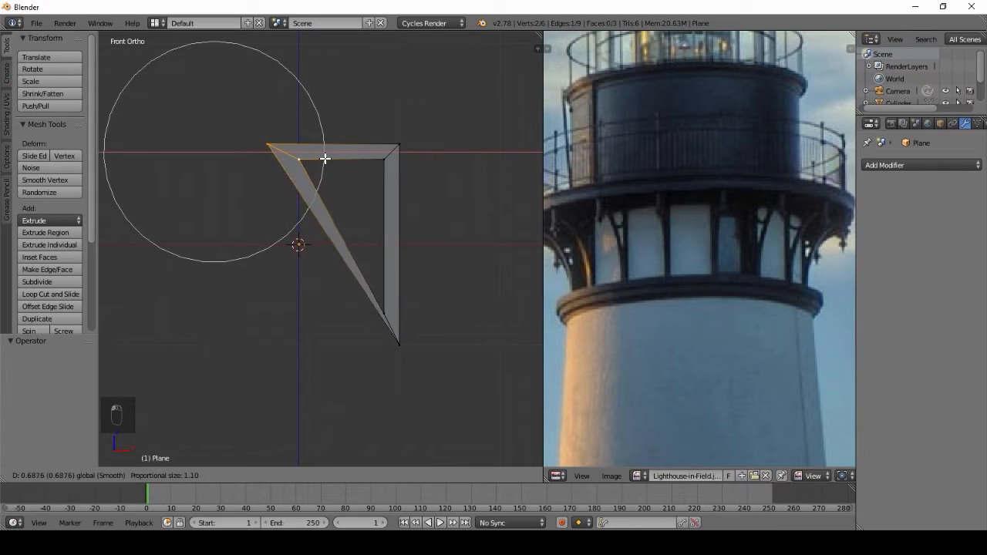
{"action": "left_click", "coordinate": [307, 155]}
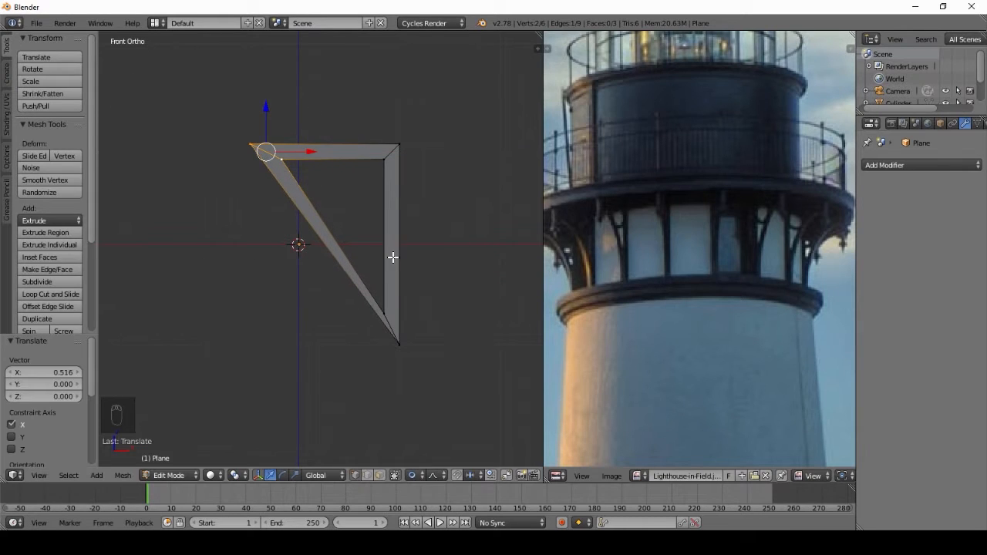
Turn off proportional editing and raise the frame's lower inner vertex along Z to thicken the lower end of the brace
{"action": "right_click", "coordinate": [386, 313]}
{"action": "key", "text": "g"}
{"action": "right_click", "coordinate": [394, 305]}
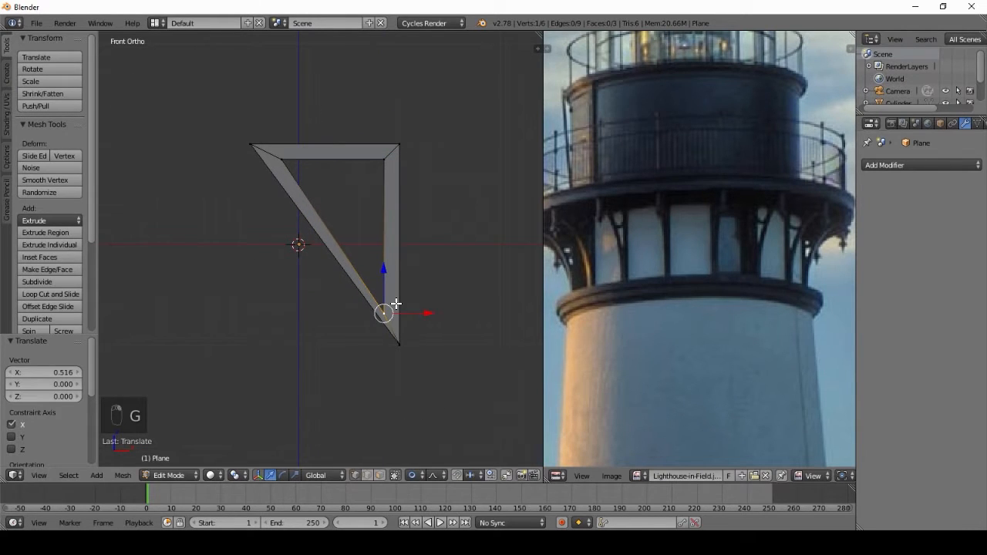
{"action": "key", "text": "o"}
{"action": "key", "text": "o"}
{"action": "key", "text": "g"}
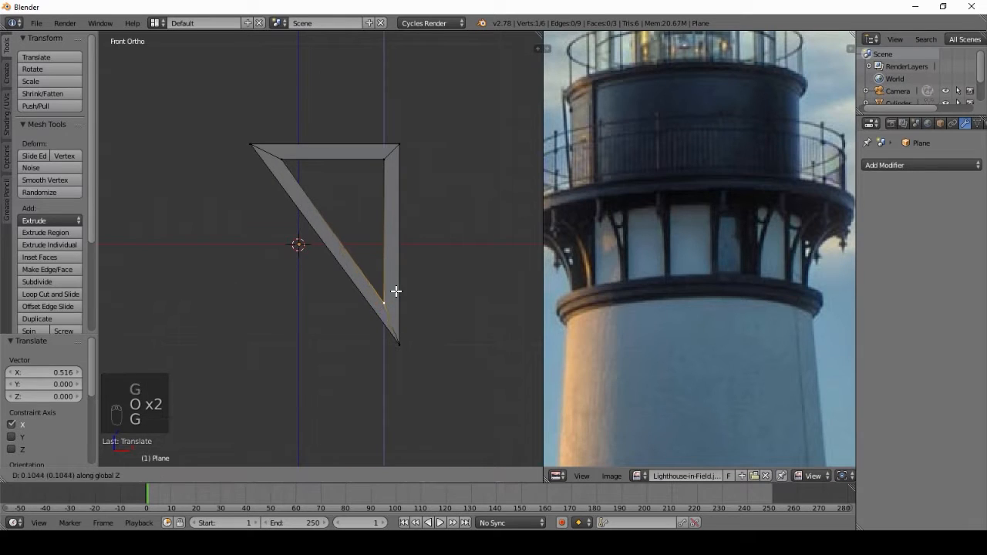
{"action": "left_click", "coordinate": [401, 289]}
Add 9 evenly spaced, centred loop cuts across the steeper diagonal brace
{"action": "key", "text": "Tab"}
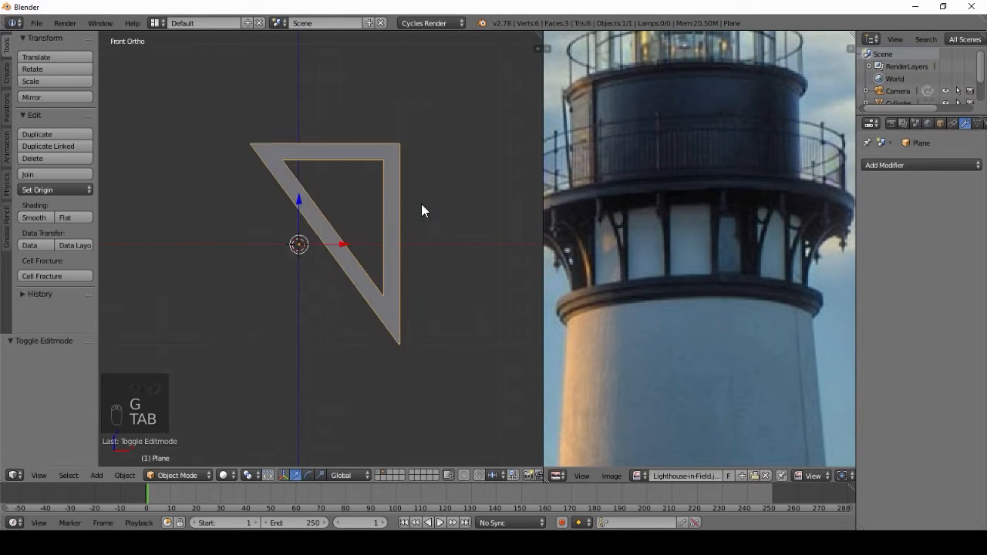
{"action": "scroll", "coordinate": [386, 224], "scroll_direction": "down", "scroll_amount": 4}
{"action": "scroll", "coordinate": [374, 218], "scroll_direction": "up", "scroll_amount": 6}
{"action": "key", "text": "Tab"}
{"action": "key", "text": "ctrl+r"}
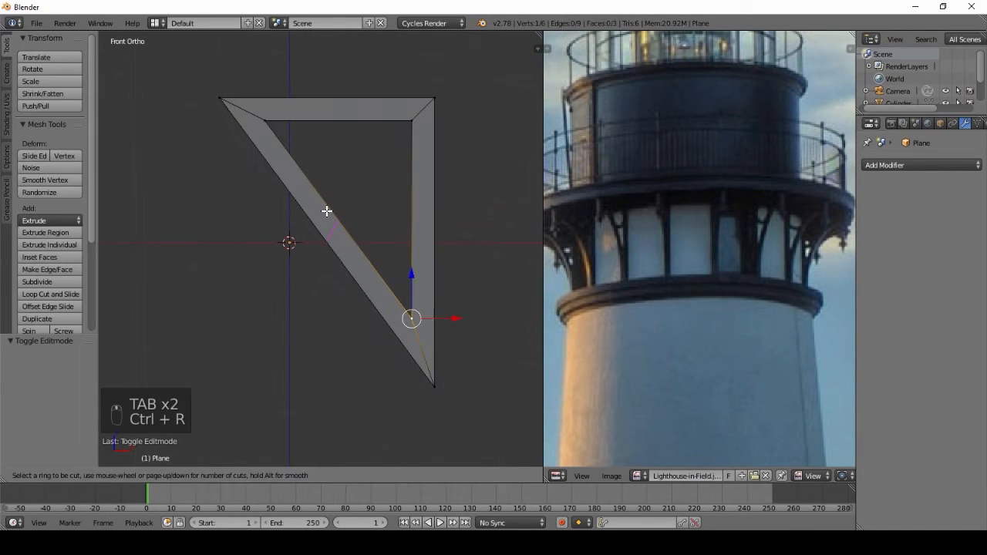
{"action": "scroll", "coordinate": [327, 212], "scroll_direction": "up", "scroll_amount": 9}
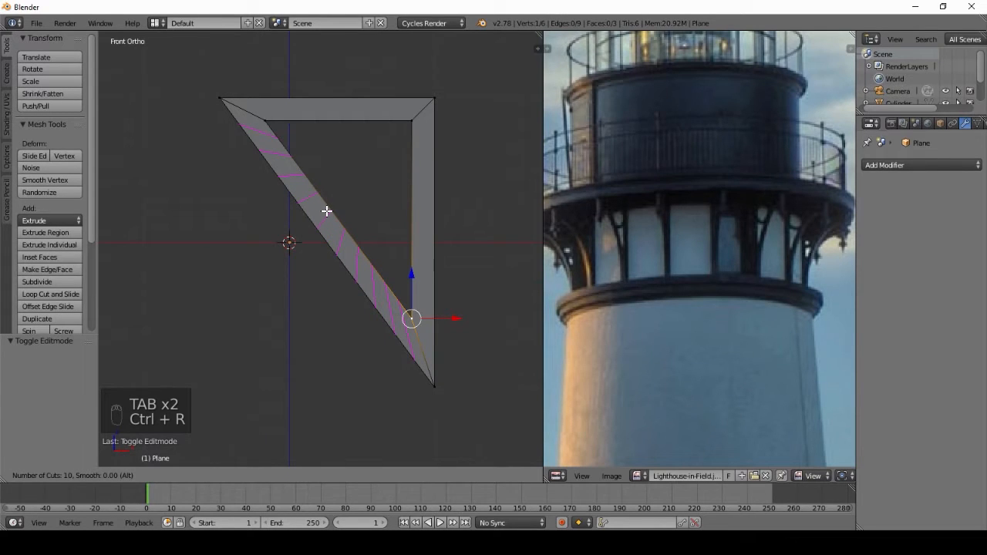
{"action": "scroll", "coordinate": [327, 211], "scroll_direction": "up", "scroll_amount": 1}
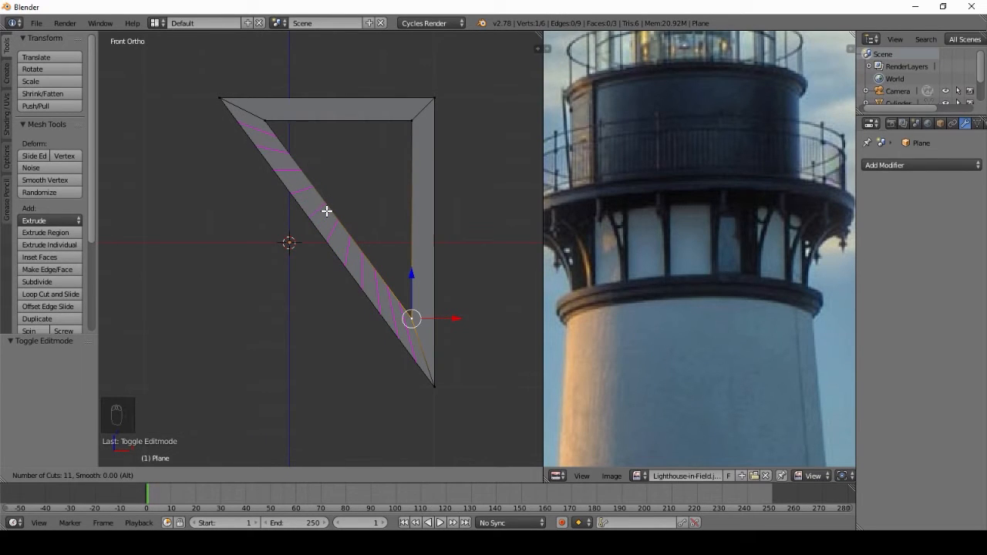
{"action": "scroll", "coordinate": [326, 211], "scroll_direction": "down", "scroll_amount": 2}
{"action": "left_click", "coordinate": [326, 211]}
{"action": "right_click", "coordinate": [366, 216]}
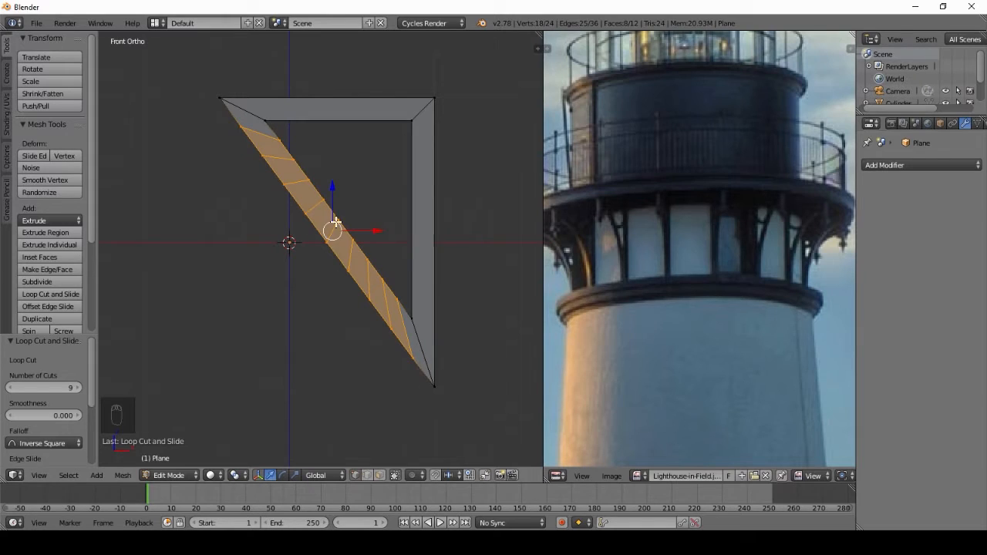
Bend the diagonal brace inward by moving its middle edge toward the frame's corner, using connected proportional editing at size 1.00
{"action": "left_click", "coordinate": [412, 474]}
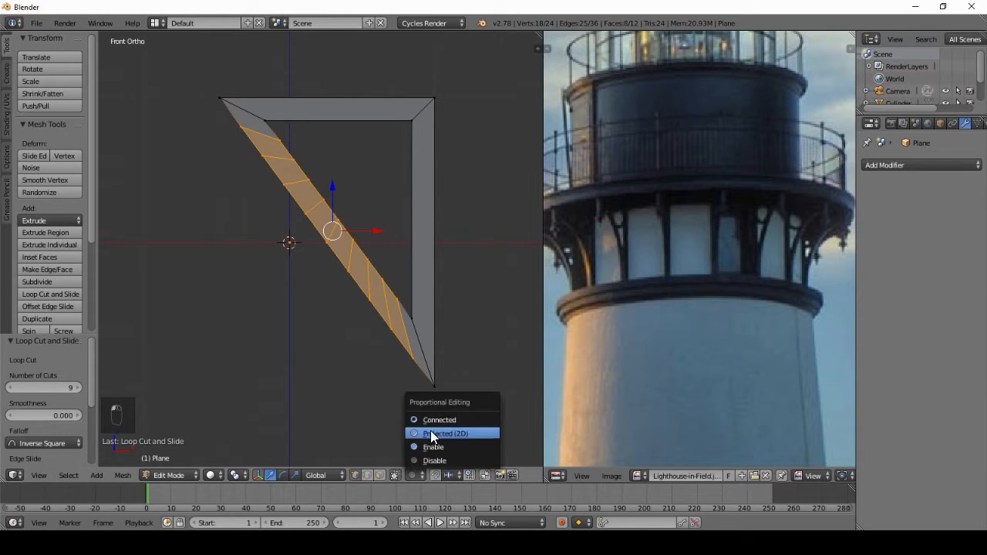
{"action": "left_click", "coordinate": [439, 421]}
{"action": "right_click", "coordinate": [343, 223]}
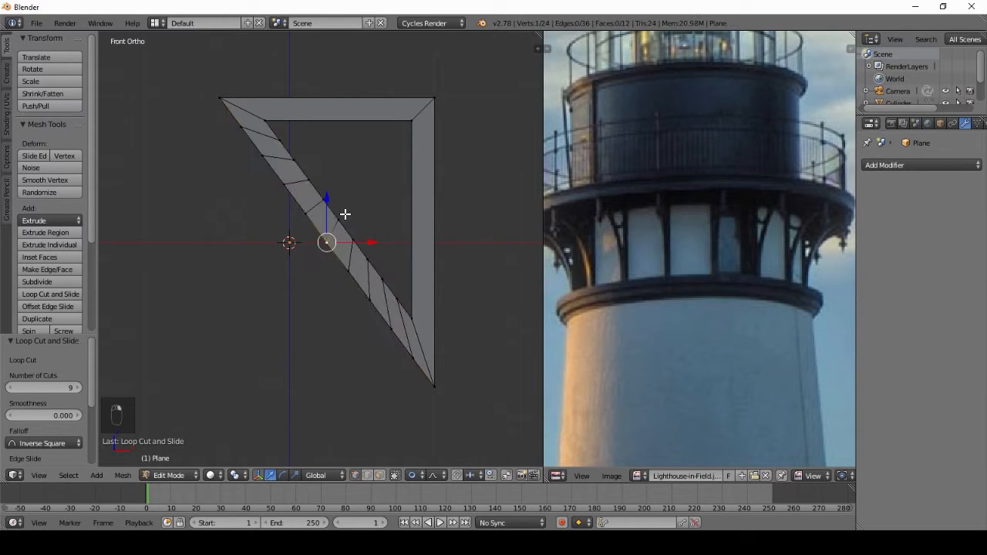
{"action": "key", "text": "g"}
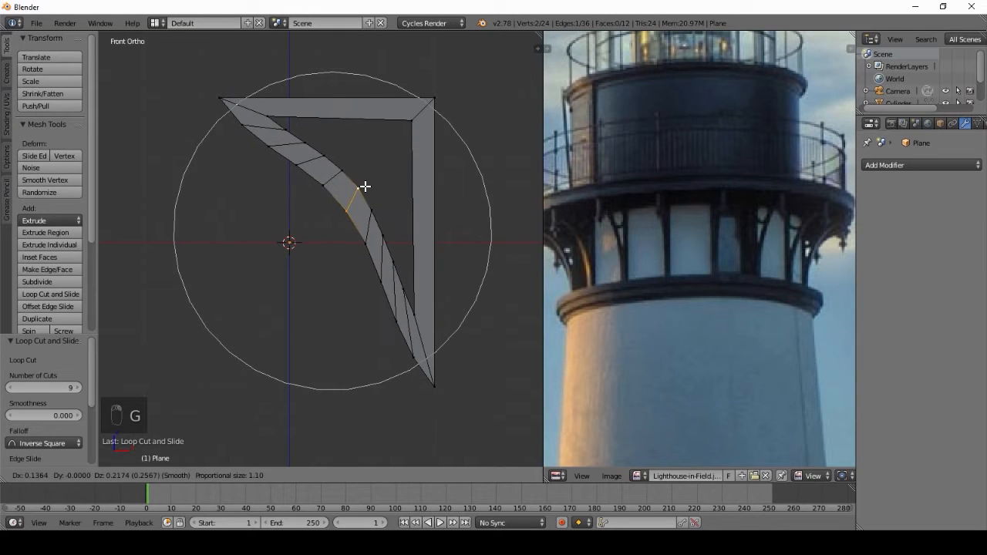
{"action": "scroll", "coordinate": [365, 186], "scroll_direction": "up", "scroll_amount": 1}
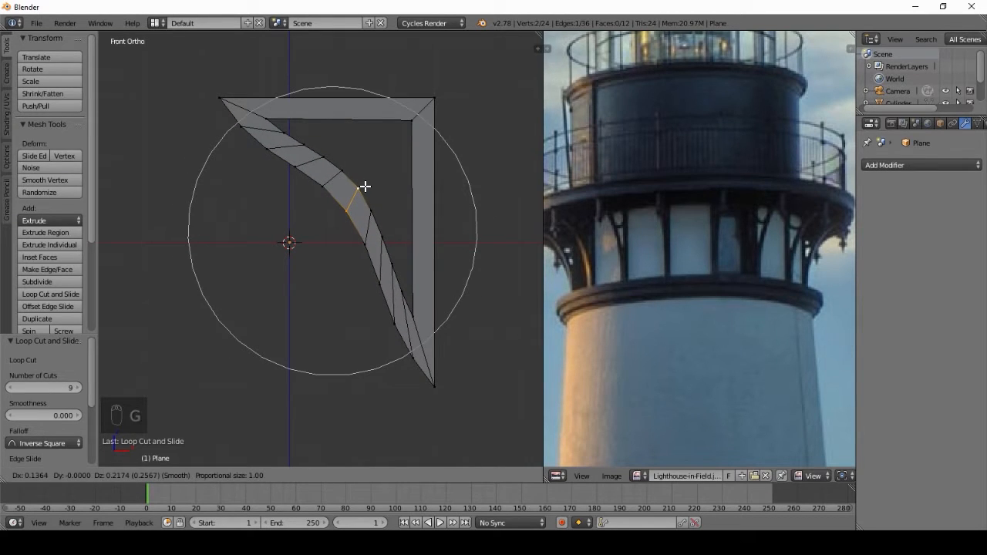
{"action": "left_click", "coordinate": [365, 186]}
{"action": "key", "text": "Tab"}
{"action": "scroll", "coordinate": [382, 192], "scroll_direction": "down", "scroll_amount": 5}
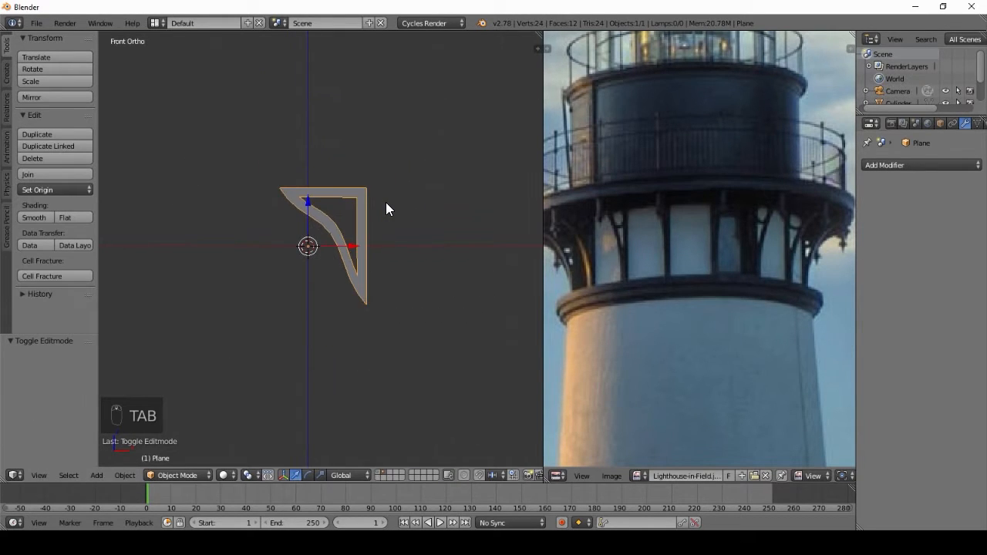
{"action": "scroll", "coordinate": [385, 202], "scroll_direction": "up", "scroll_amount": 4}
Add a 32-vertex circle of radius 1.000 to the bracket mesh and rotate it 90° about X to face front
{"action": "key", "text": "Tab"}
{"action": "key", "text": "a"}
{"action": "key", "text": "a"}
{"action": "key", "text": "a"}
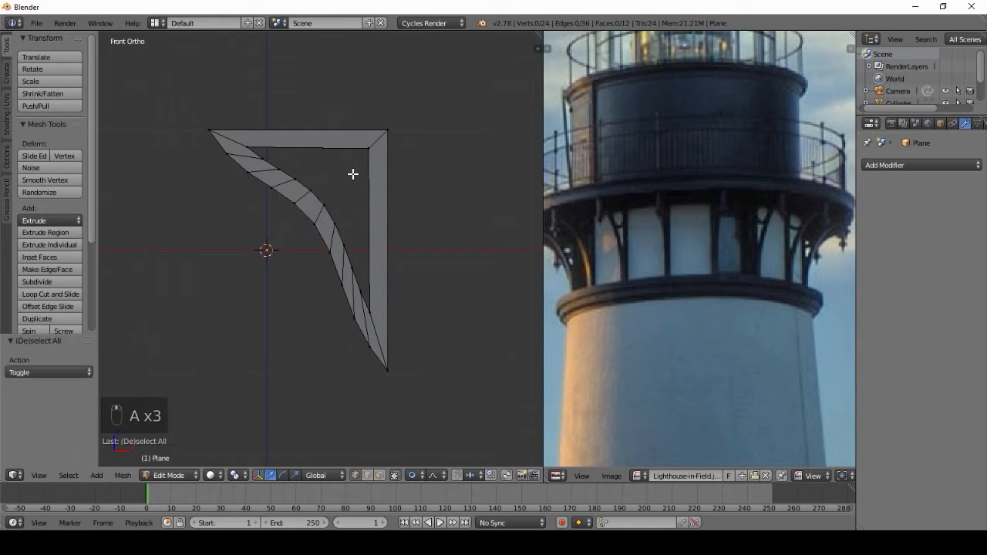
{"action": "key", "text": "shift+a"}
{"action": "left_click", "coordinate": [264, 275]}
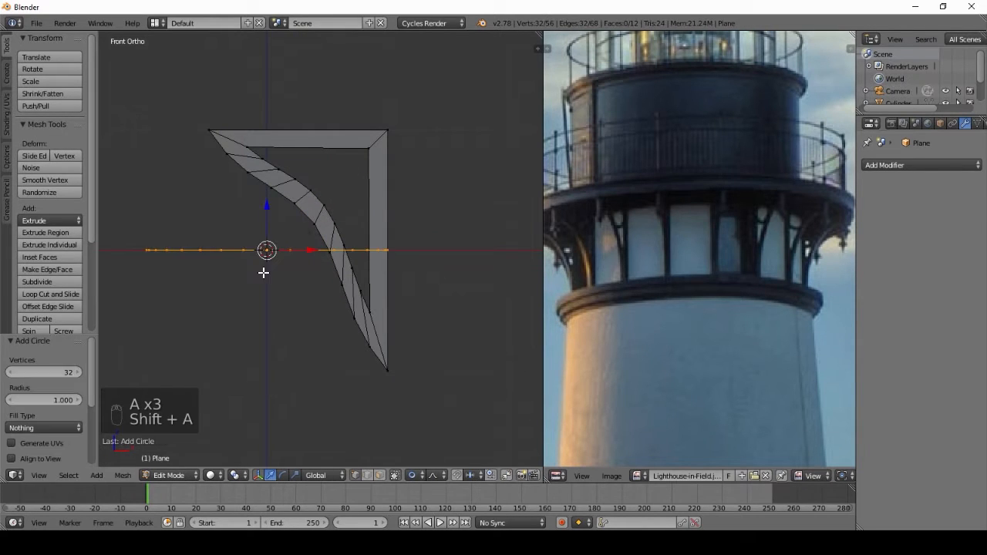
{"action": "key", "text": "r"}
{"action": "key", "text": "x"}
{"action": "key", "text": "9"}
{"action": "key", "text": "0"}
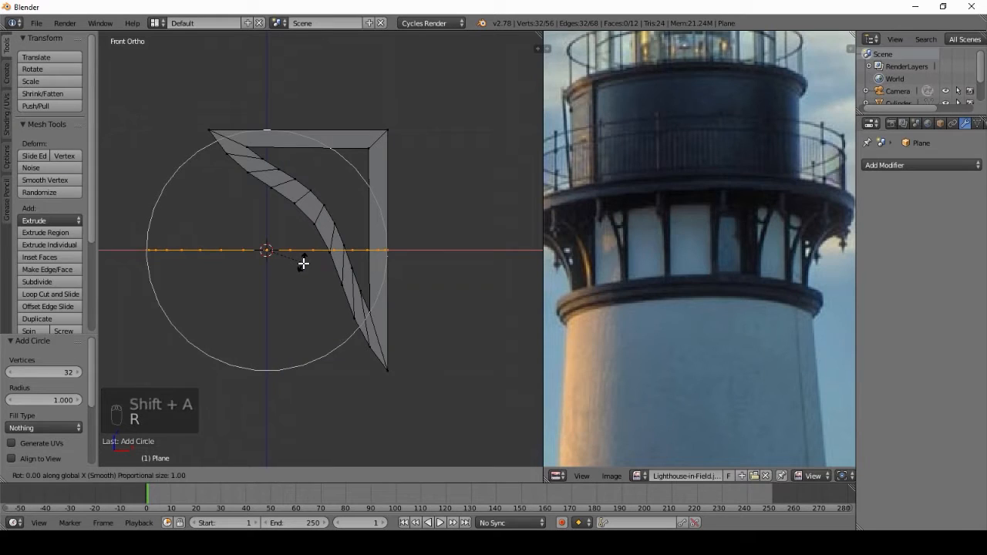
{"action": "key", "text": "Return"}
{"action": "key", "text": "d"}
{"action": "key", "text": "d"}
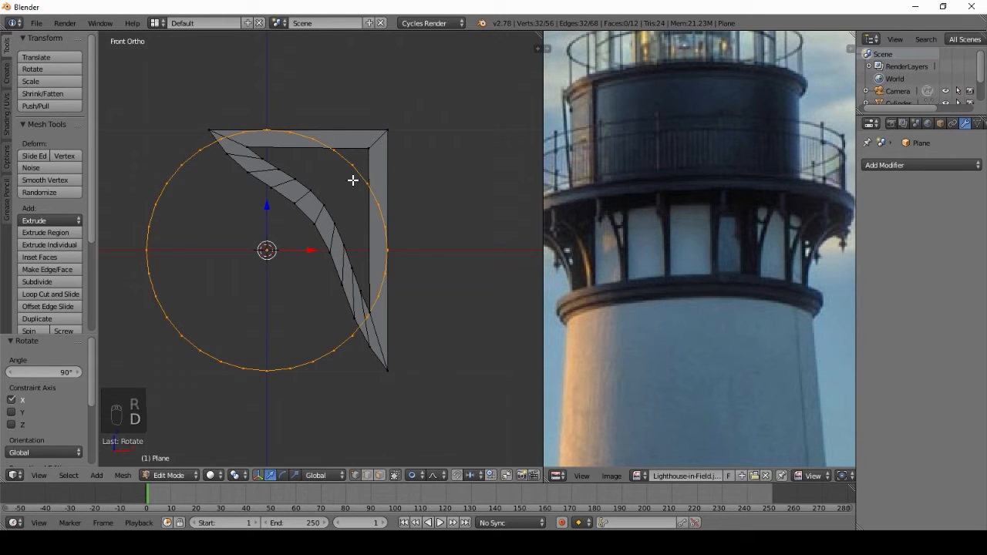
Scale the circle down and fit it in the bracket's upper corner between the horizontal arm, vertical post and curved brace
{"action": "key", "text": "s"}
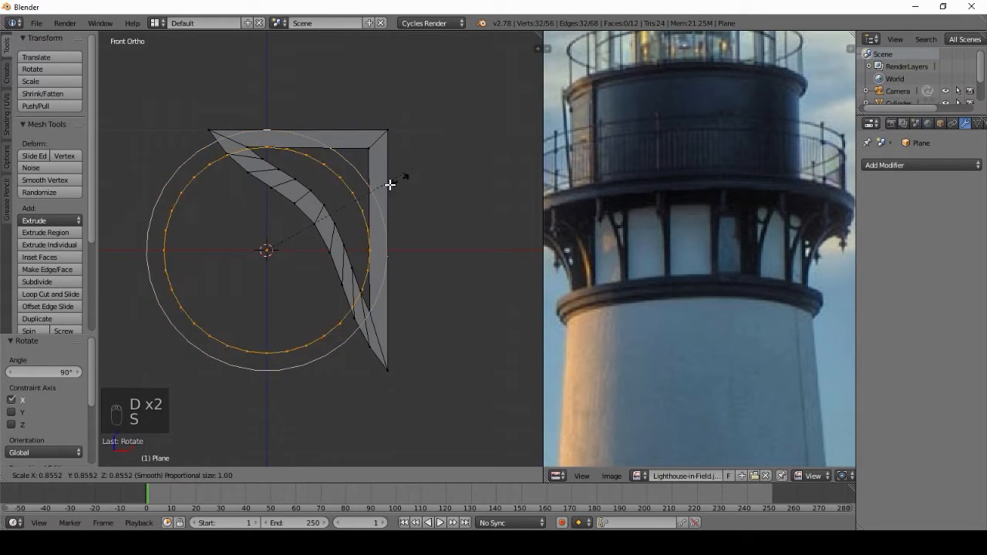
{"action": "left_click", "coordinate": [351, 210]}
{"action": "key", "text": "g"}
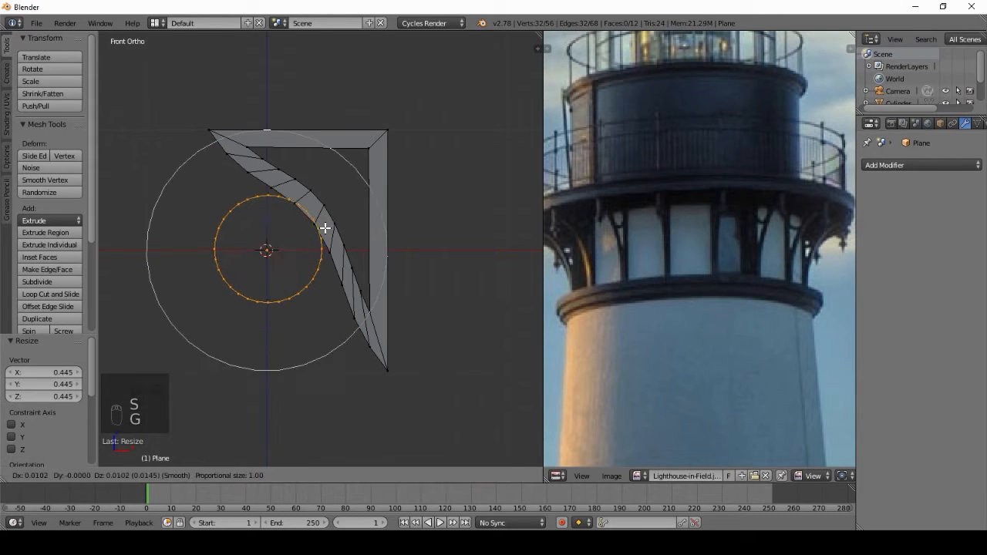
{"action": "left_click", "coordinate": [375, 181]}
{"action": "key", "text": "s"}
{"action": "key", "text": "g"}
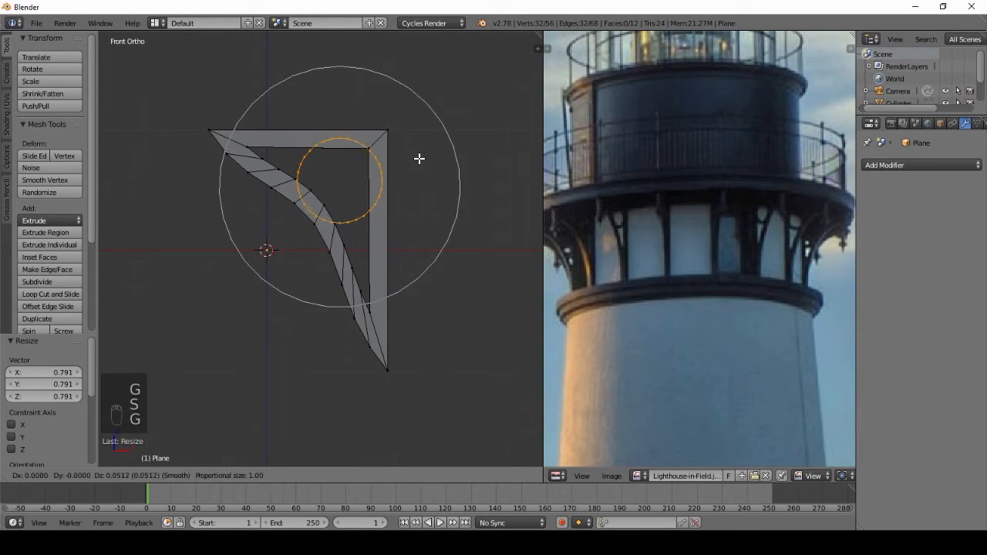
{"action": "key", "text": "s"}
{"action": "left_click", "coordinate": [441, 151]}
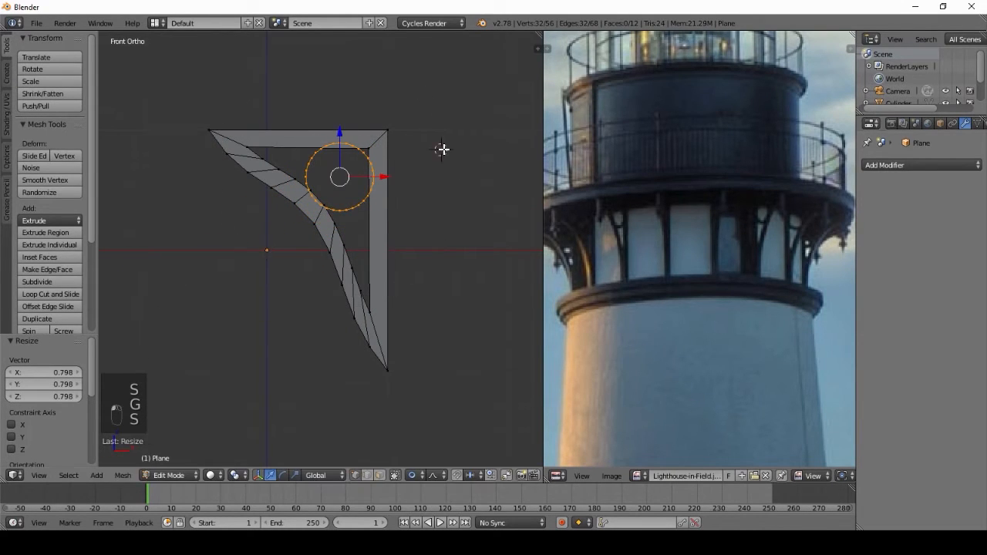
{"action": "key", "text": "s"}
{"action": "left_click", "coordinate": [448, 147]}
{"action": "middle_click_drag", "start_coordinate": [384, 278], "coordinate": [447, 251]}
{"action": "key", "text": "s"}
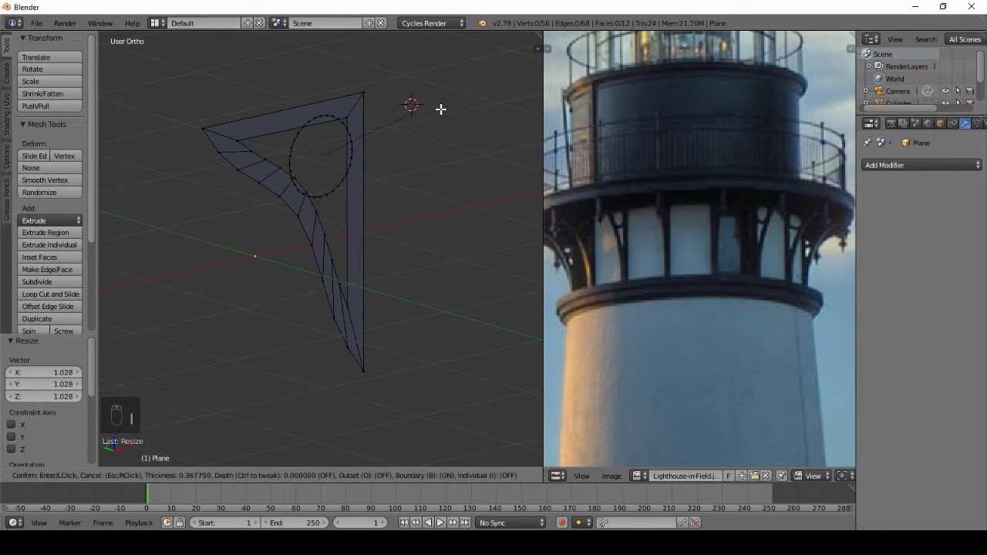
{"action": "right_click", "coordinate": [476, 97]}
{"action": "key", "text": "ctrl+z"}
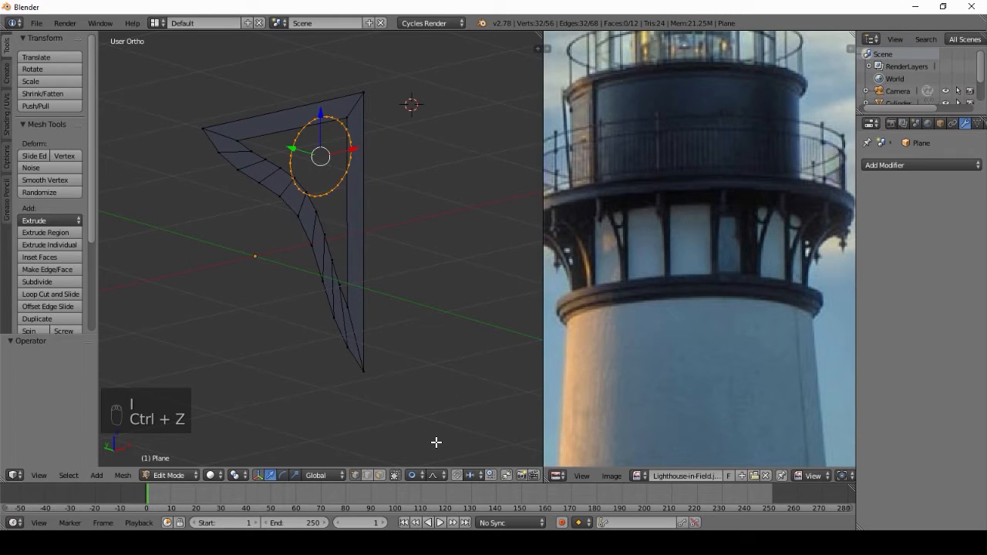
Disable proportional editing, then extrude the circle's edges and scale them inward to form a flat ring
{"action": "left_click", "coordinate": [411, 476]}
{"action": "left_click", "coordinate": [447, 460]}
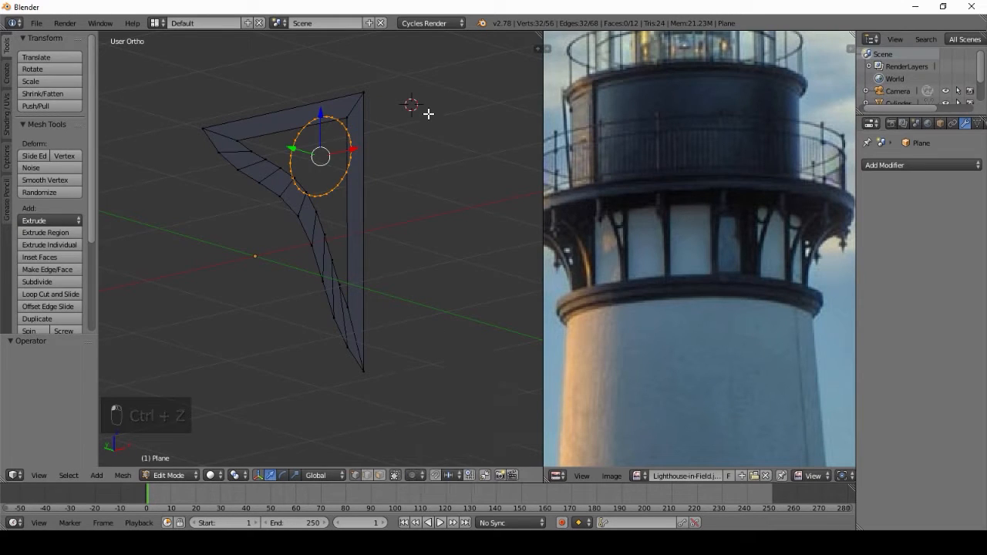
{"action": "scroll", "coordinate": [448, 93], "scroll_direction": "up", "scroll_amount": 1}
{"action": "key", "text": "e"}
{"action": "right_click", "coordinate": [448, 93]}
{"action": "key", "text": "s"}
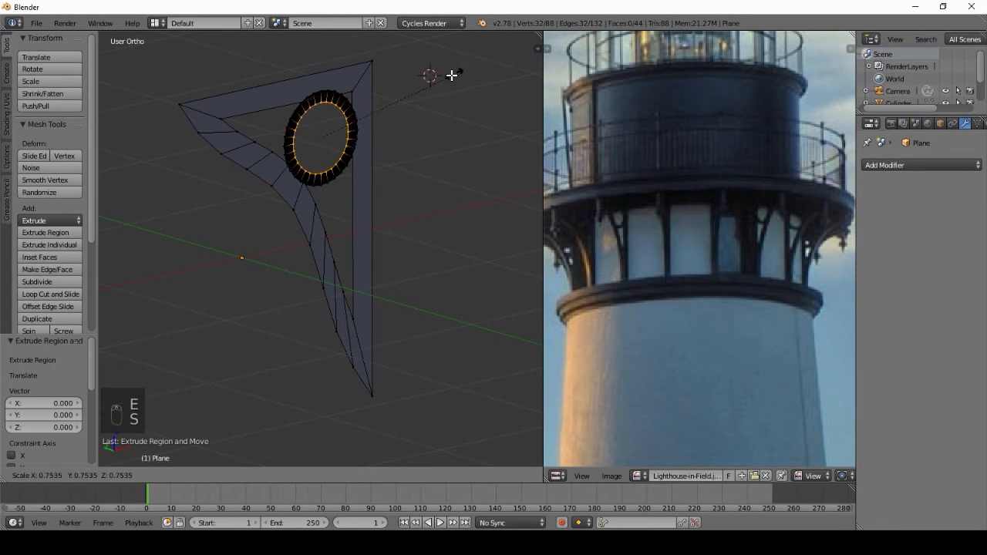
{"action": "left_click", "coordinate": [435, 78]}
Select the whole bracket mesh, ring included, and extrude it about 0.154 to give it thickness
{"action": "key", "text": "a"}
{"action": "key", "text": "a"}
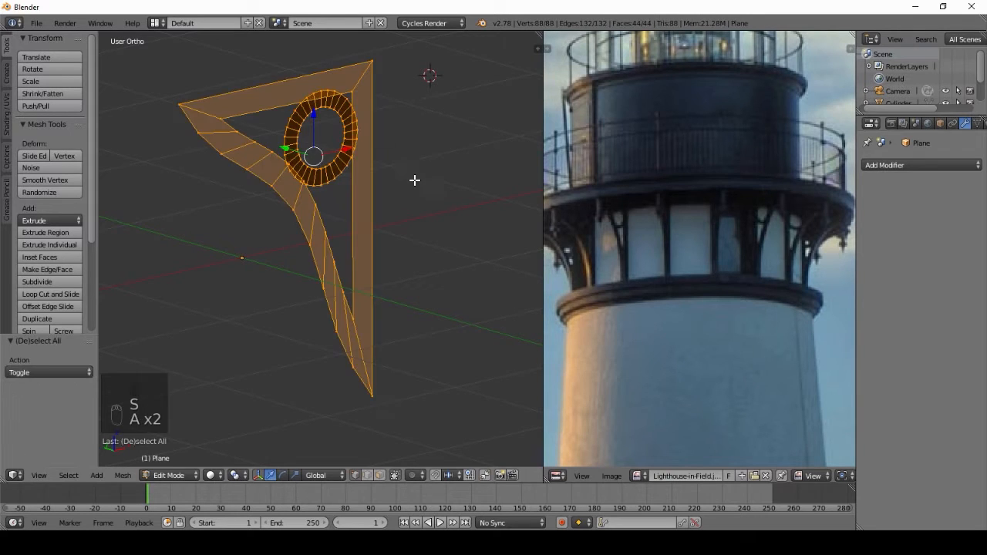
{"action": "mouse_move", "coordinate": [414, 181]}
{"action": "middle_mouse_down"}
{"action": "mouse_move", "coordinate": [300, 169]}
{"action": "mouse_move", "coordinate": [236, 84]}
{"action": "mouse_move", "coordinate": [331, 176]}
{"action": "mouse_move", "coordinate": [409, 181]}
{"action": "middle_mouse_up"}
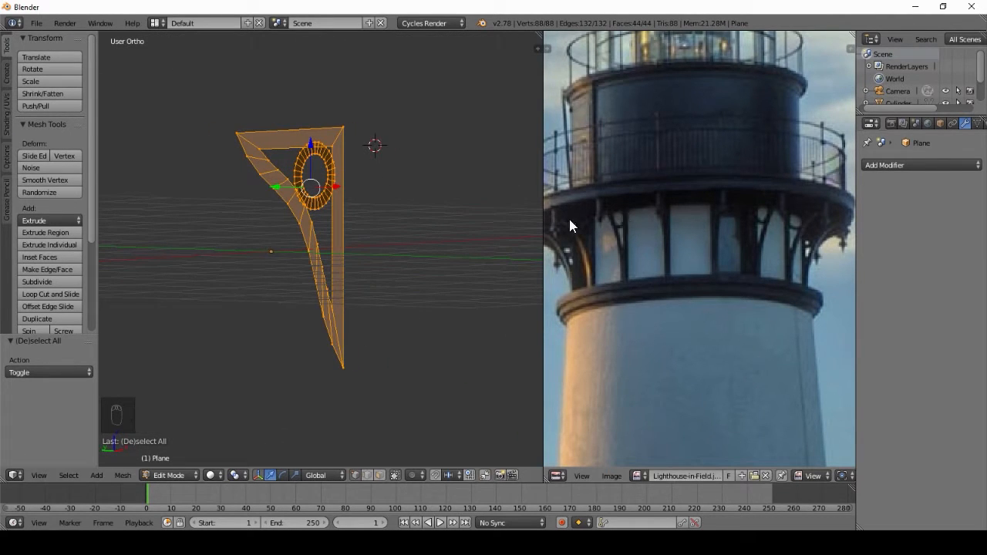
{"action": "middle_click_drag", "start_coordinate": [297, 108], "coordinate": [325, 153]}
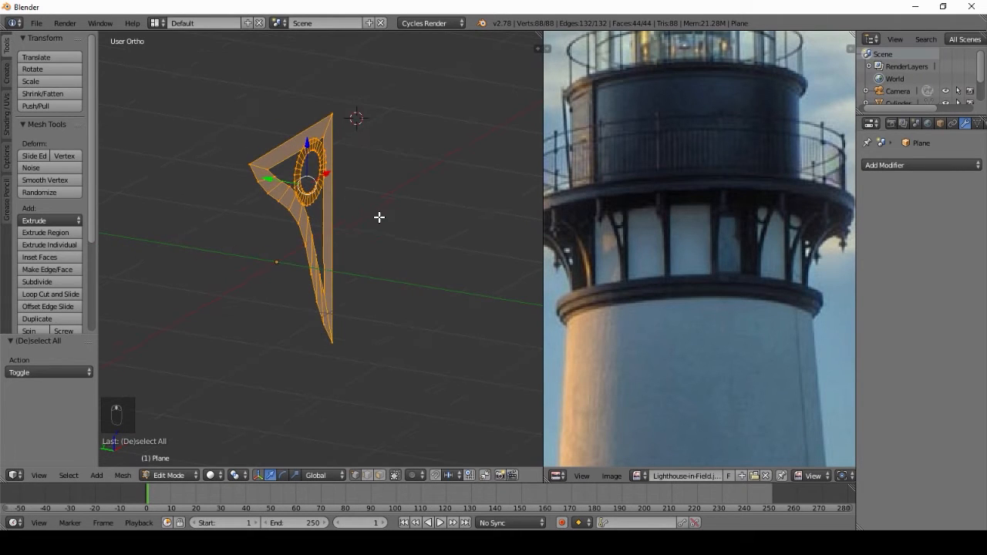
{"action": "middle_click_drag", "start_coordinate": [363, 217], "coordinate": [407, 223]}
{"action": "key", "text": "e"}
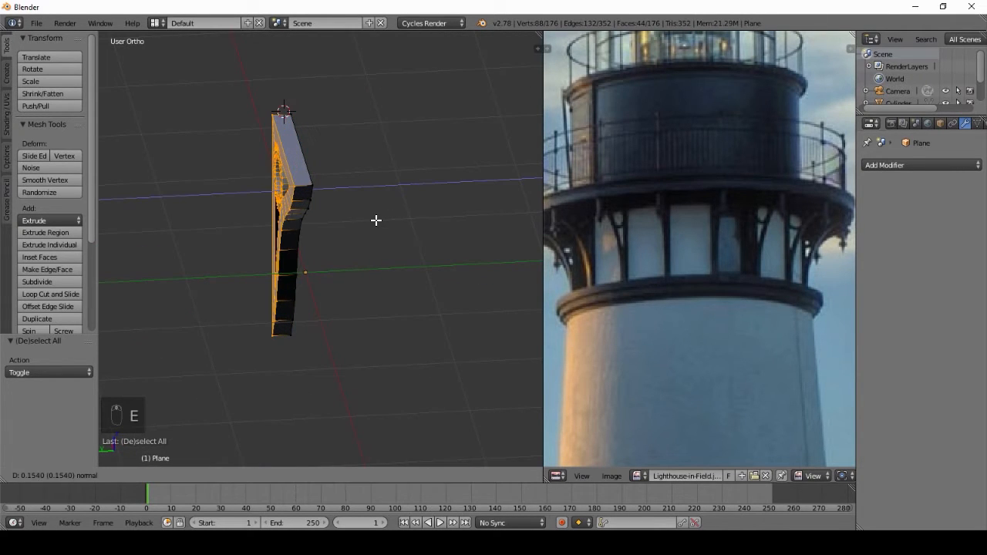
{"action": "left_click", "coordinate": [376, 220]}
Recalculate the normals of the whole bracket mesh and return to Object Mode
{"action": "middle_click_drag", "start_coordinate": [346, 142], "coordinate": [280, 165]}
{"action": "key", "text": "a"}
{"action": "key", "text": "a"}
{"action": "key", "text": "a"}
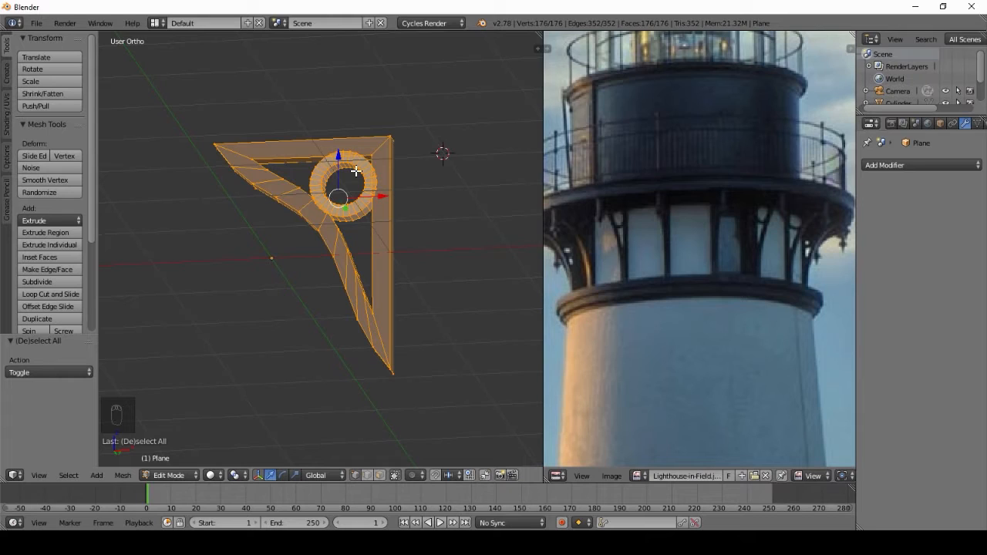
{"action": "key", "text": "ctrl+n"}
{"action": "key", "text": "Tab"}
{"action": "middle_click_drag", "start_coordinate": [264, 185], "coordinate": [398, 236]}
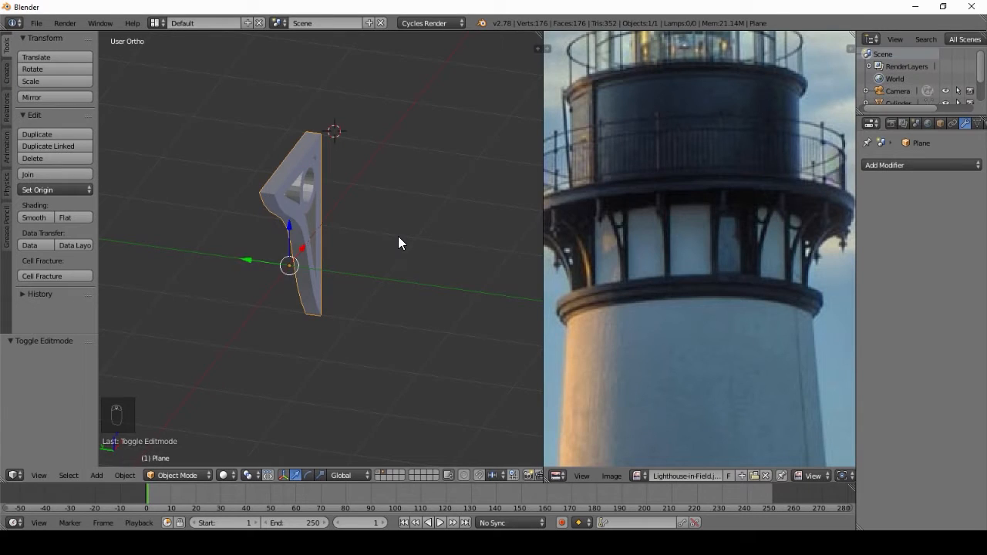
Show layer 1 together with the bracket and, in front view, move the bracket about -1.394 in X and 7.603 in Z to the tower's top
{"action": "key", "text": "shift+1"}
{"action": "scroll", "coordinate": [419, 232], "scroll_direction": "down", "scroll_amount": 3}
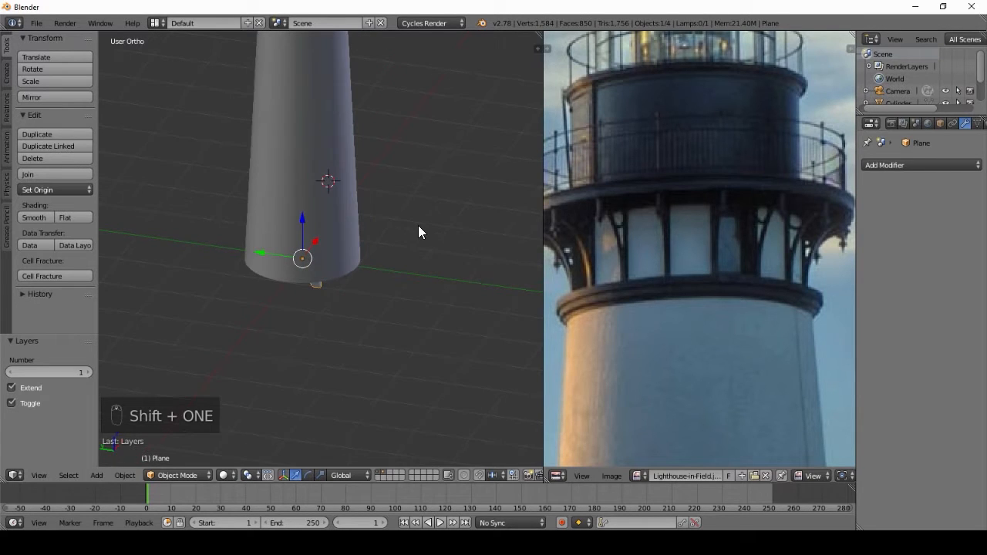
{"action": "key", "text": "KP_1"}
{"action": "scroll", "coordinate": [418, 231], "scroll_direction": "down", "scroll_amount": 4}
{"action": "key", "text": "g"}
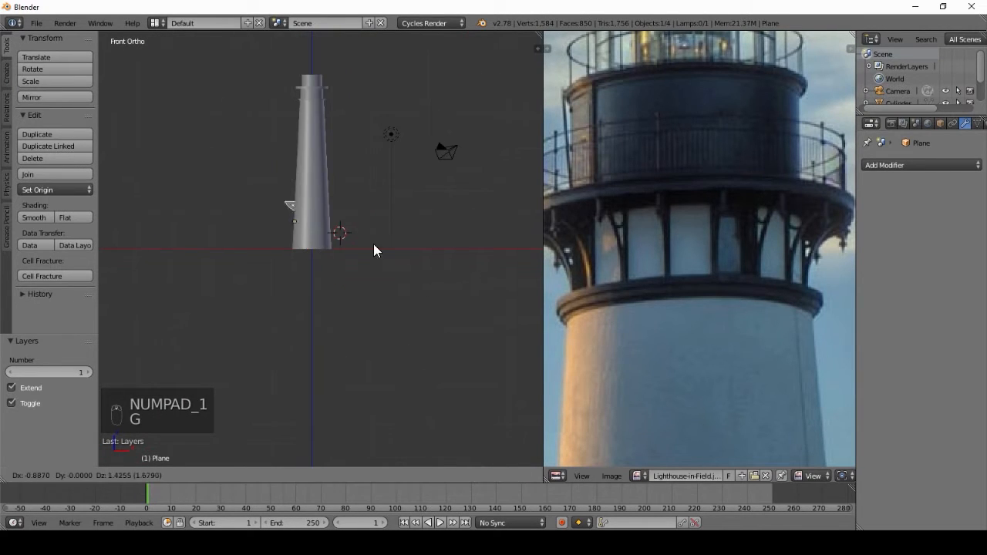
{"action": "left_click", "coordinate": [381, 158]}
{"action": "scroll", "coordinate": [370, 93], "scroll_direction": "up", "scroll_amount": 3}
{"action": "middle_click_drag", "start_coordinate": [368, 71], "coordinate": [435, 292], "text": "shift"}
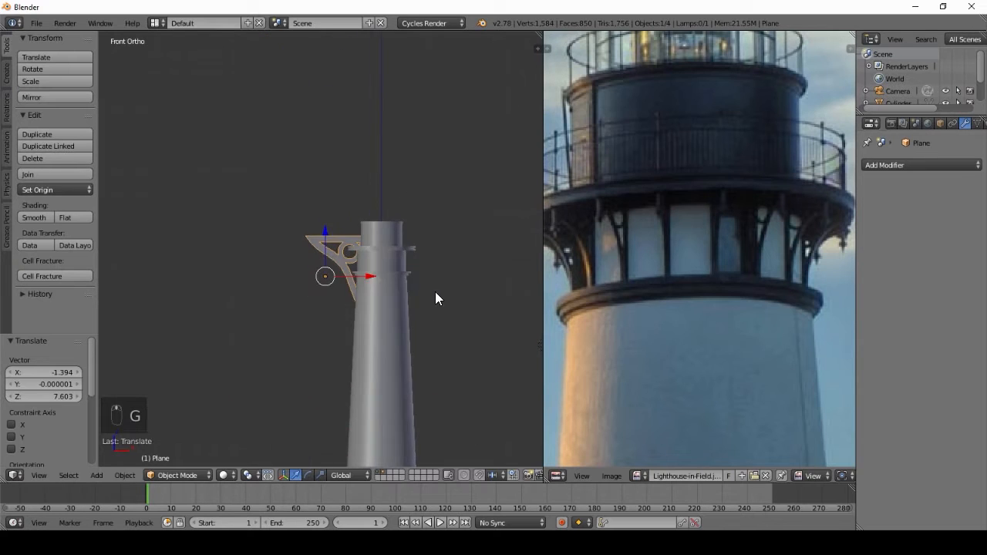
Scale the bracket to about 0.207, place it under the gallery ledge against the tower wall, and enlarge it by about 1.093
{"action": "scroll", "coordinate": [435, 291], "scroll_direction": "up", "scroll_amount": 6}
{"action": "key", "text": "s"}
{"action": "left_click", "coordinate": [351, 282]}
{"action": "middle_click_drag", "start_coordinate": [342, 284], "coordinate": [255, 240], "text": "shift"}
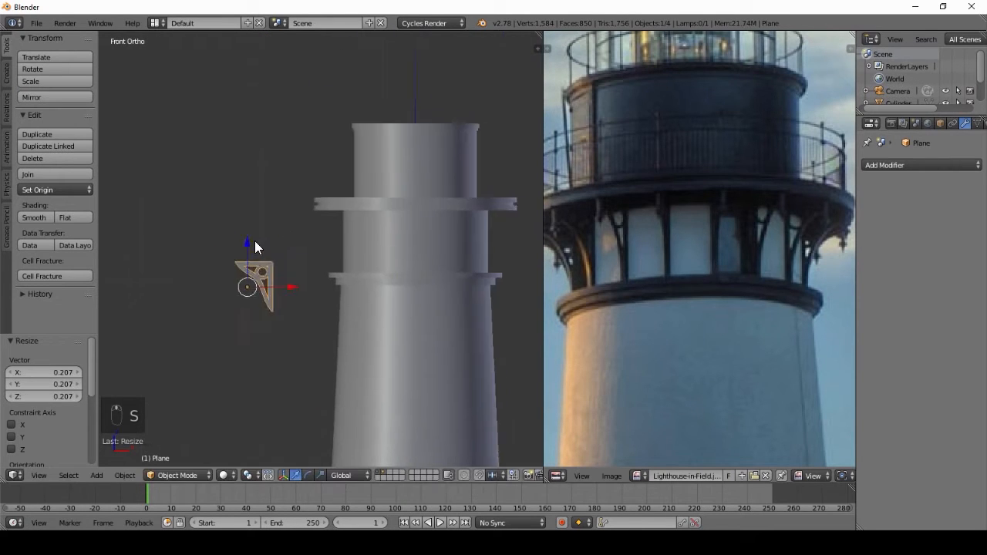
{"action": "key", "text": "g"}
{"action": "key", "text": "s"}
{"action": "left_click", "coordinate": [389, 162]}
In wireframe display, shrink and reposition the bracket so its arm fits under the gallery ledge and its post meets the wall
{"action": "key", "text": "z"}
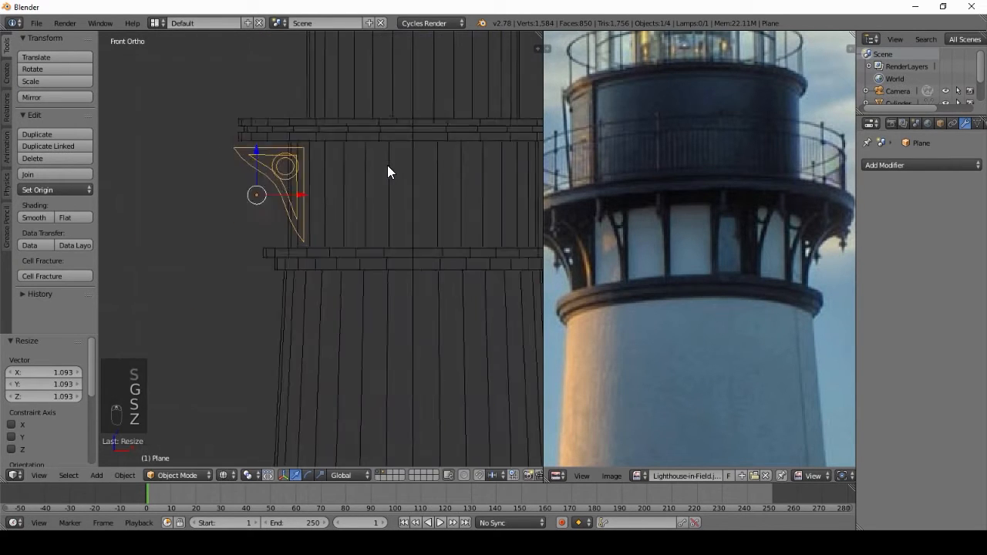
{"action": "scroll", "coordinate": [362, 146], "scroll_direction": "up", "scroll_amount": 3}
{"action": "key", "text": "g"}
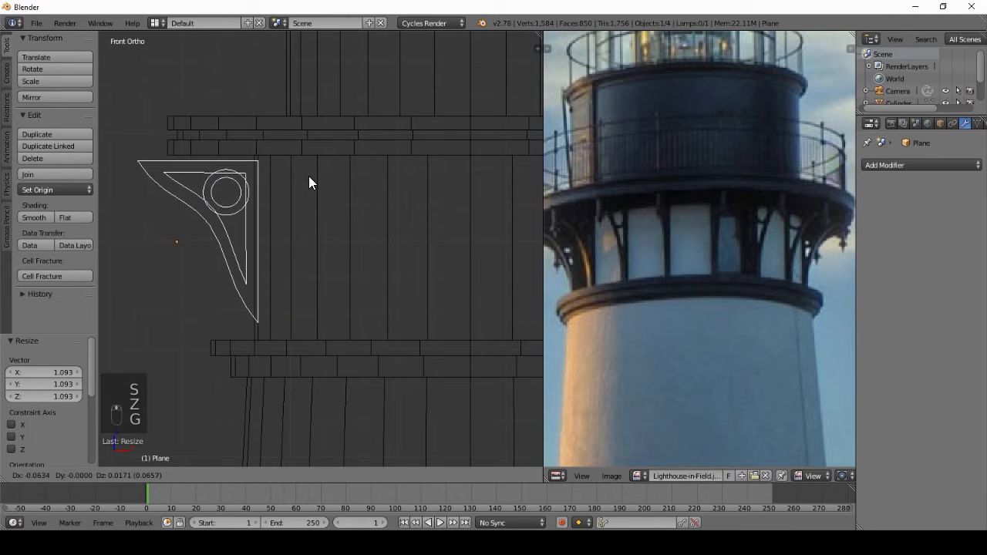
{"action": "left_click", "coordinate": [309, 176]}
{"action": "key", "text": "s"}
{"action": "left_click", "coordinate": [343, 152]}
{"action": "key", "text": "g"}
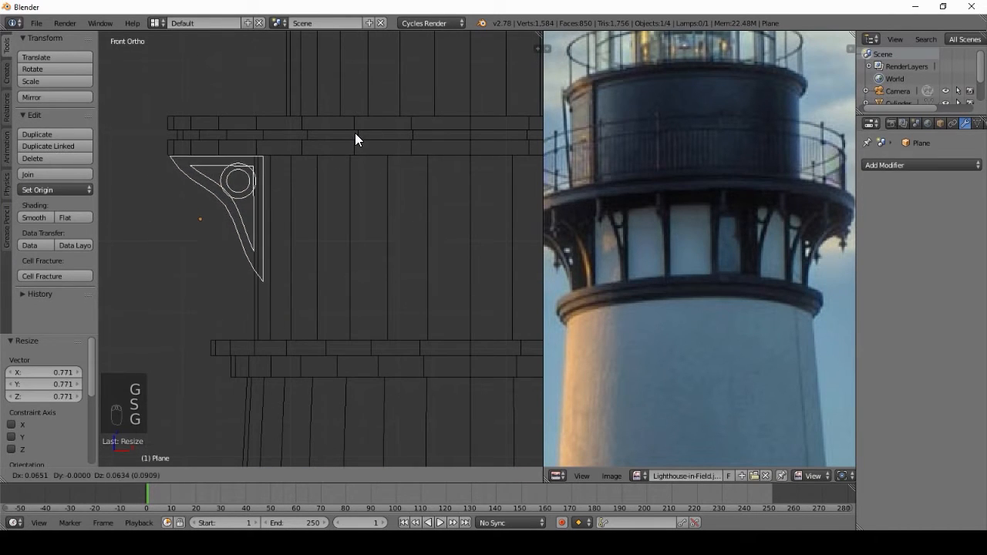
{"action": "left_click", "coordinate": [354, 133]}
{"action": "key", "text": "s"}
{"action": "left_click", "coordinate": [379, 122]}
{"action": "key", "text": "g"}
{"action": "left_click", "coordinate": [354, 131]}
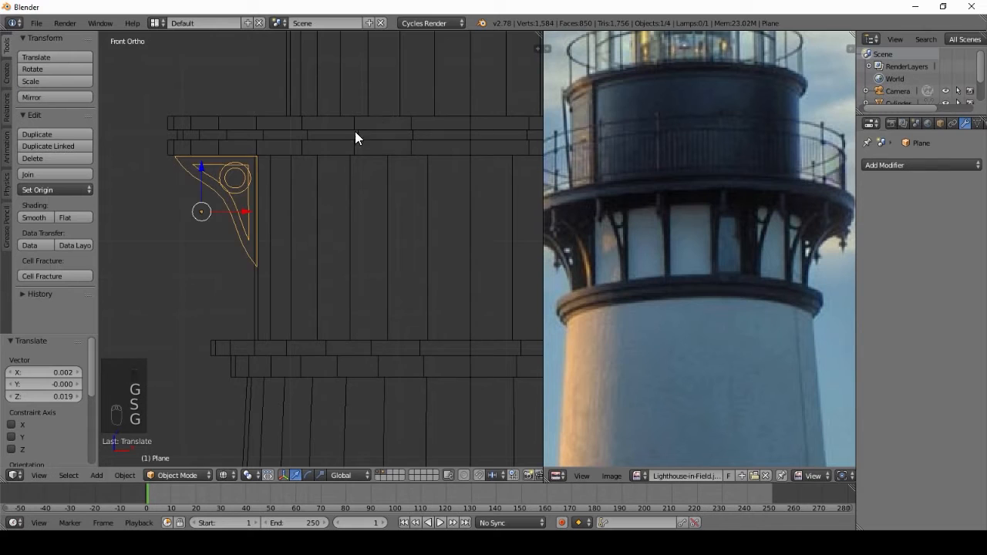
Fine-tune the bracket's position against the wall and ledge by about -0.003 in X and 0.002 in Z, then raise it 0.004 along Z
{"action": "scroll", "coordinate": [315, 220], "scroll_direction": "up", "scroll_amount": 5}
{"action": "key", "text": "g"}
{"action": "left_click", "coordinate": [242, 185]}
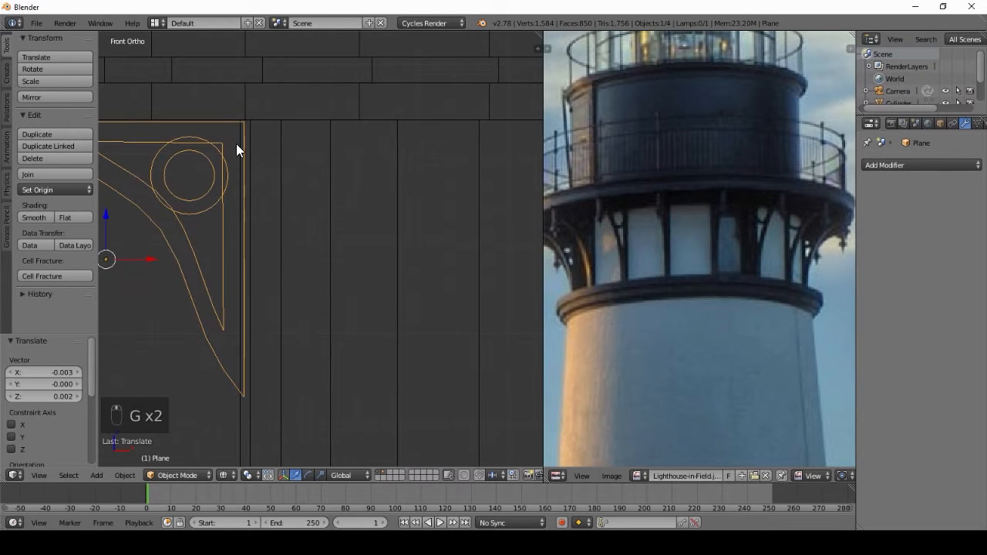
{"action": "scroll", "coordinate": [251, 182], "scroll_direction": "down", "scroll_amount": 3}
{"action": "middle_click_drag", "start_coordinate": [240, 194], "coordinate": [293, 226], "text": "shift"}
{"action": "scroll", "coordinate": [293, 226], "scroll_direction": "up", "scroll_amount": 2}
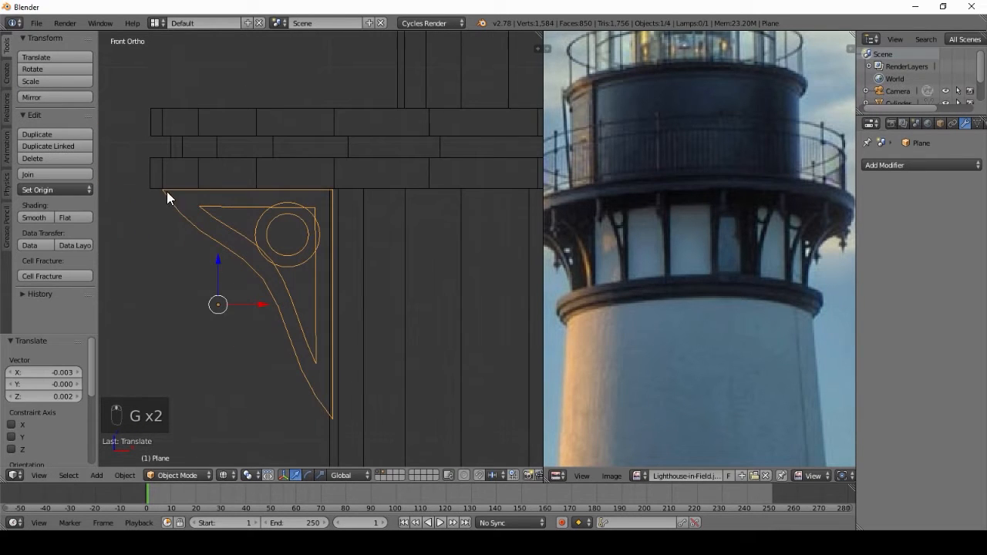
{"action": "scroll", "coordinate": [281, 224], "scroll_direction": "up", "scroll_amount": 1}
{"action": "key", "text": "g"}
{"action": "key", "text": "z"}
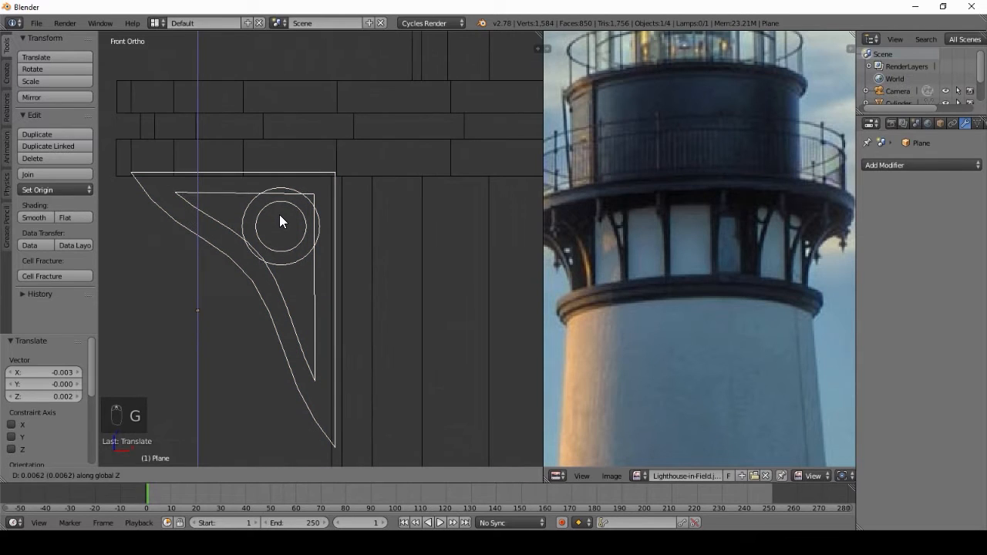
{"action": "left_click", "coordinate": [280, 220]}
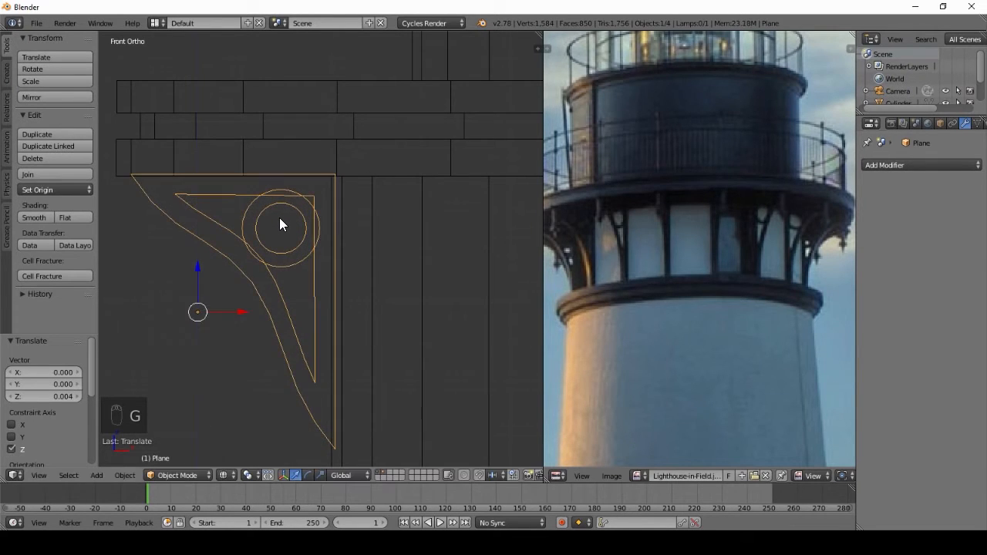
In right side view, centre the bracket's thickness on the tower by moving it about -0.010 along Y
{"action": "scroll", "coordinate": [367, 236], "scroll_direction": "down", "scroll_amount": 2}
{"action": "key", "text": "KP_3"}
{"action": "scroll", "coordinate": [373, 248], "scroll_direction": "down", "scroll_amount": 1}
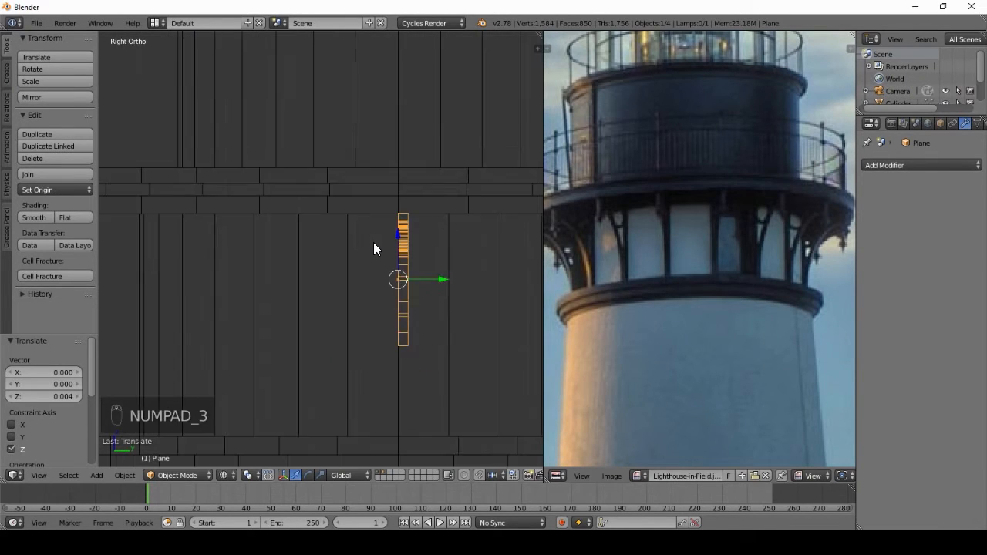
{"action": "scroll", "coordinate": [374, 242], "scroll_direction": "down", "scroll_amount": 3}
{"action": "scroll", "coordinate": [401, 244], "scroll_direction": "up", "scroll_amount": 4}
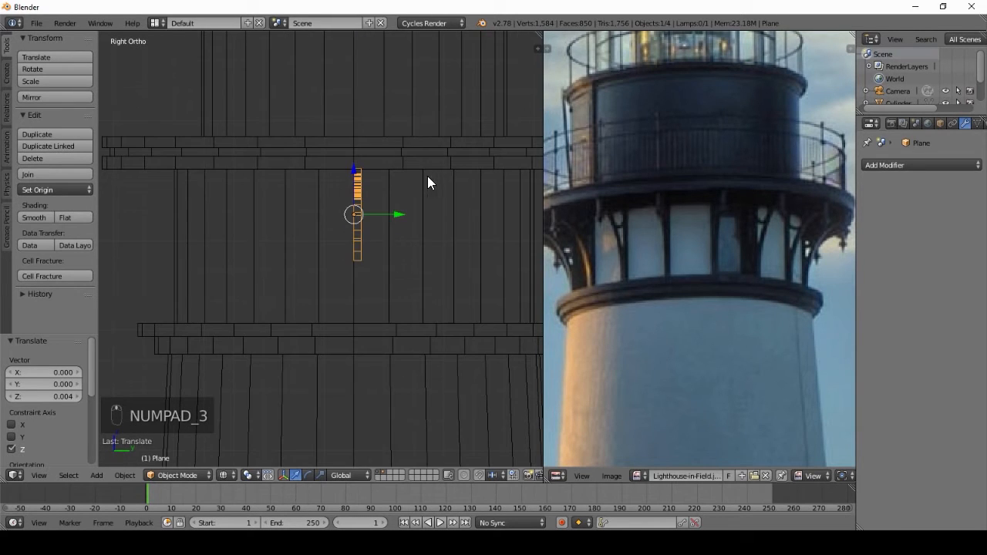
{"action": "scroll", "coordinate": [395, 185], "scroll_direction": "up", "scroll_amount": 6}
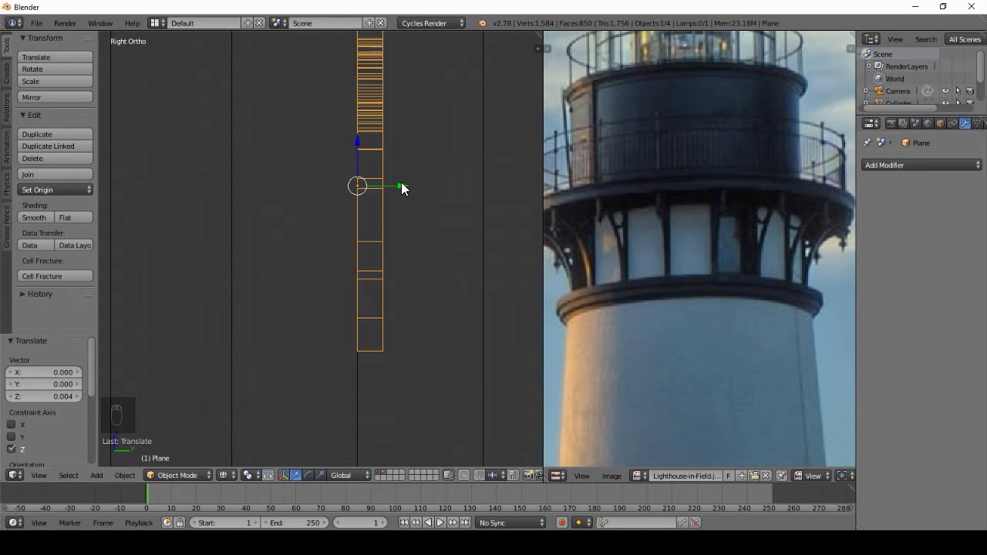
{"action": "left_click_drag", "start_coordinate": [401, 183], "coordinate": [391, 182]}
{"action": "scroll", "coordinate": [231, 216], "scroll_direction": "down", "scroll_amount": 4}
{"action": "middle_click_drag", "start_coordinate": [242, 218], "coordinate": [413, 229]}
{"action": "scroll", "coordinate": [417, 223], "scroll_direction": "down", "scroll_amount": 4}
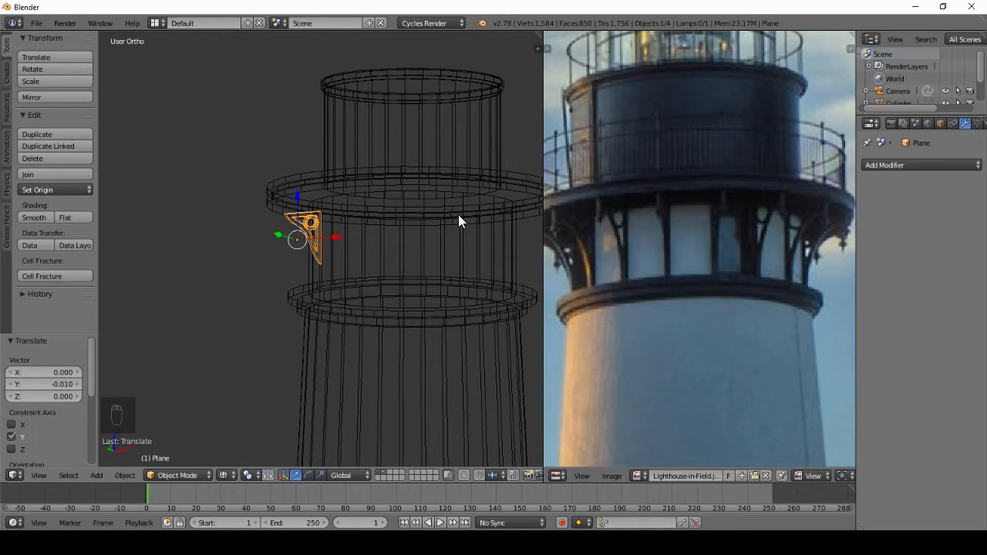
On the tower mesh, select the edge loop where the wall meets the gallery ledge's underside and snap the 3D cursor to it
{"action": "middle_click_drag", "start_coordinate": [458, 215], "coordinate": [424, 198], "text": "shift"}
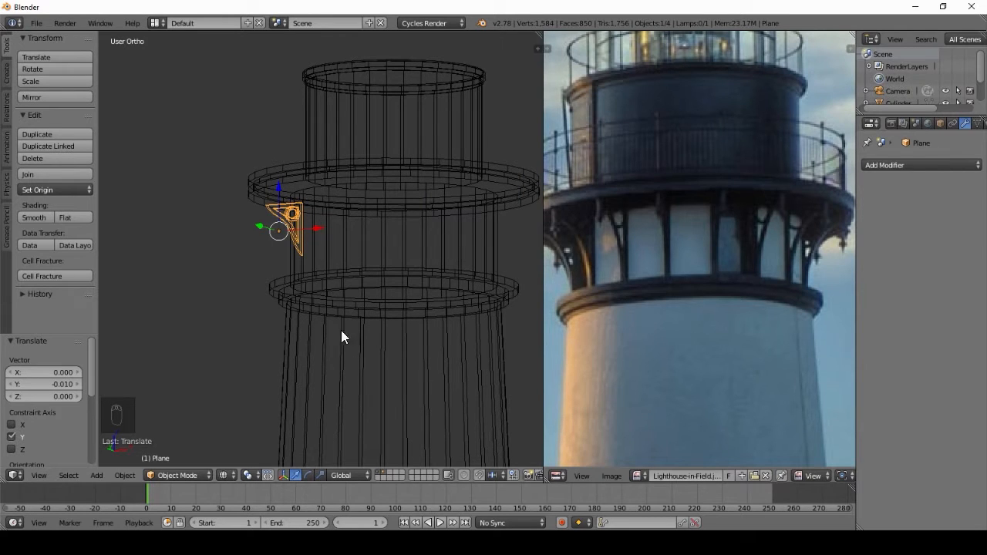
{"action": "middle_click_drag", "start_coordinate": [341, 330], "coordinate": [268, 282], "text": "shift"}
{"action": "scroll", "coordinate": [284, 274], "scroll_direction": "up", "scroll_amount": 2}
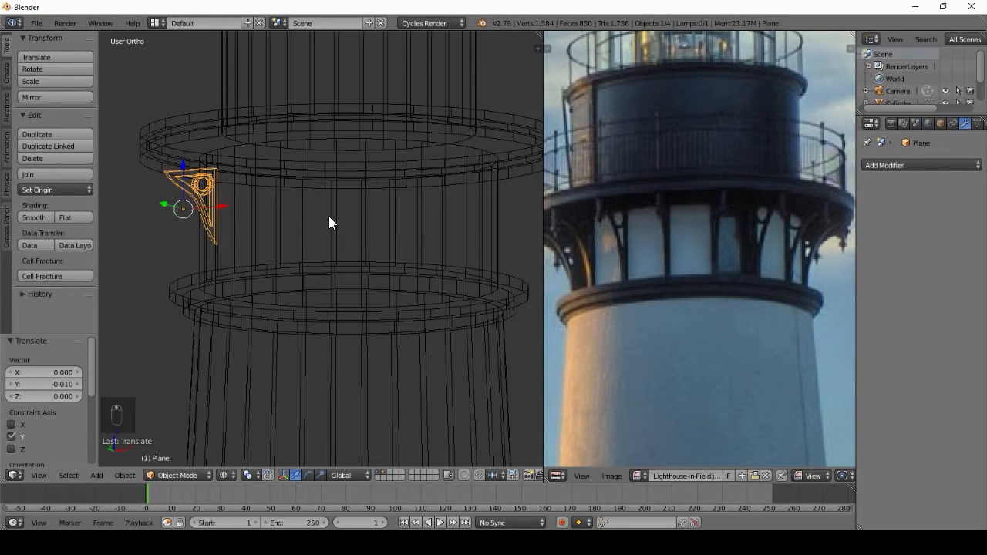
{"action": "middle_click_drag", "start_coordinate": [329, 216], "coordinate": [350, 172]}
{"action": "right_click", "coordinate": [344, 159]}
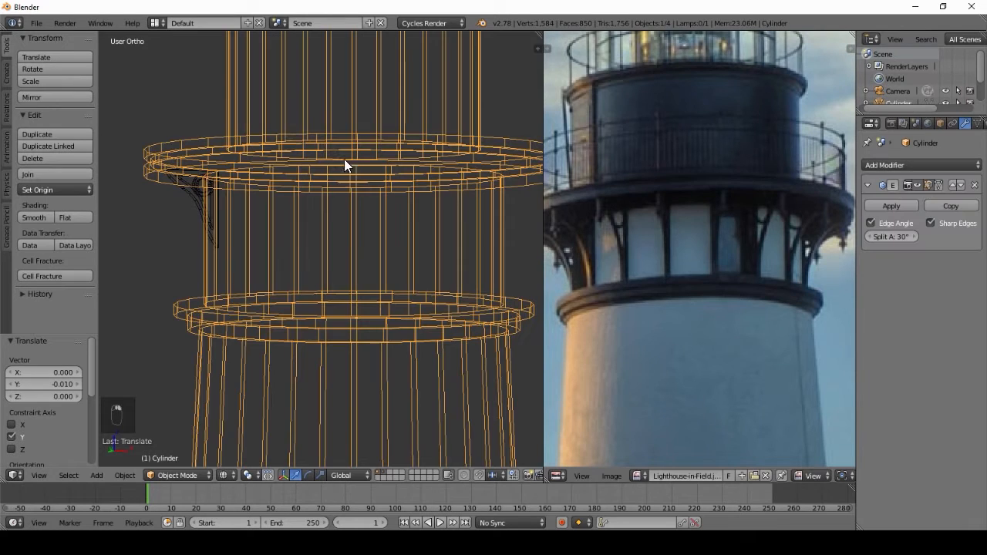
{"action": "right_click", "coordinate": [198, 189]}
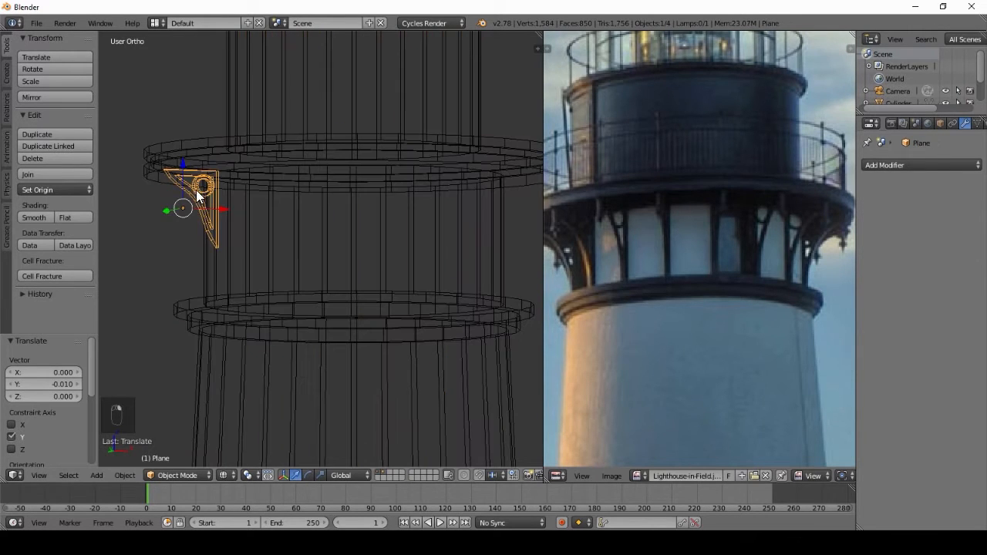
{"action": "right_click", "coordinate": [398, 179]}
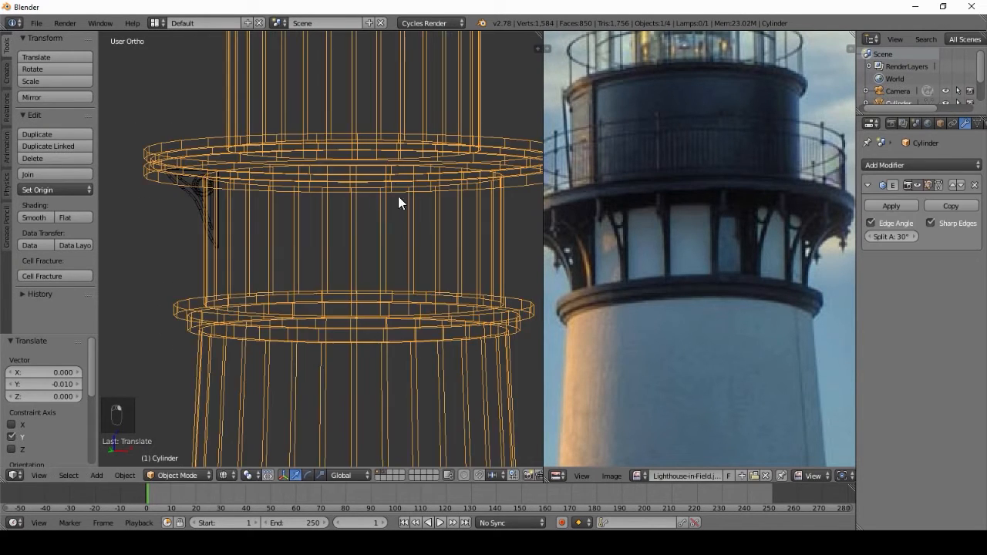
{"action": "scroll", "coordinate": [312, 193], "scroll_direction": "down", "scroll_amount": 3}
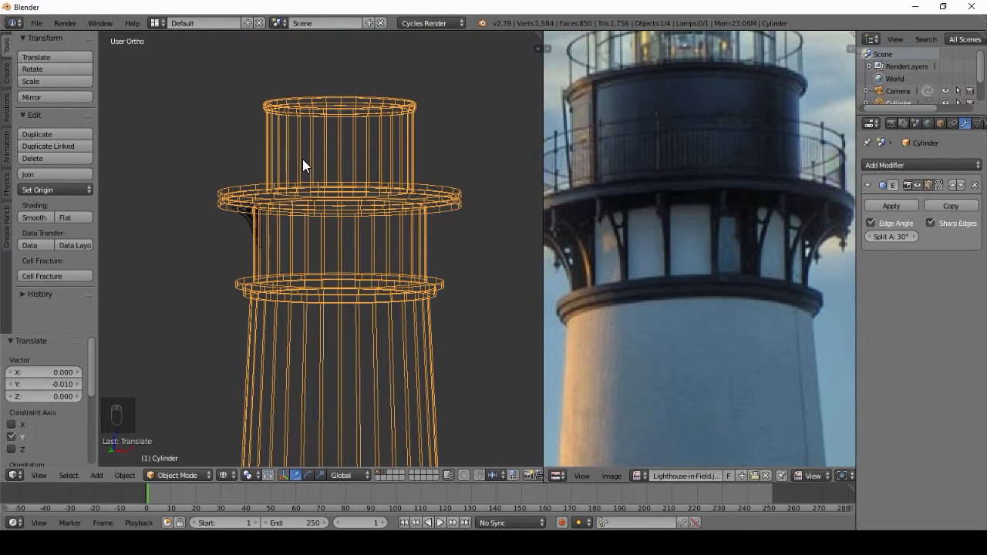
{"action": "middle_click_drag", "start_coordinate": [358, 213], "coordinate": [353, 231]}
{"action": "key", "text": "Tab"}
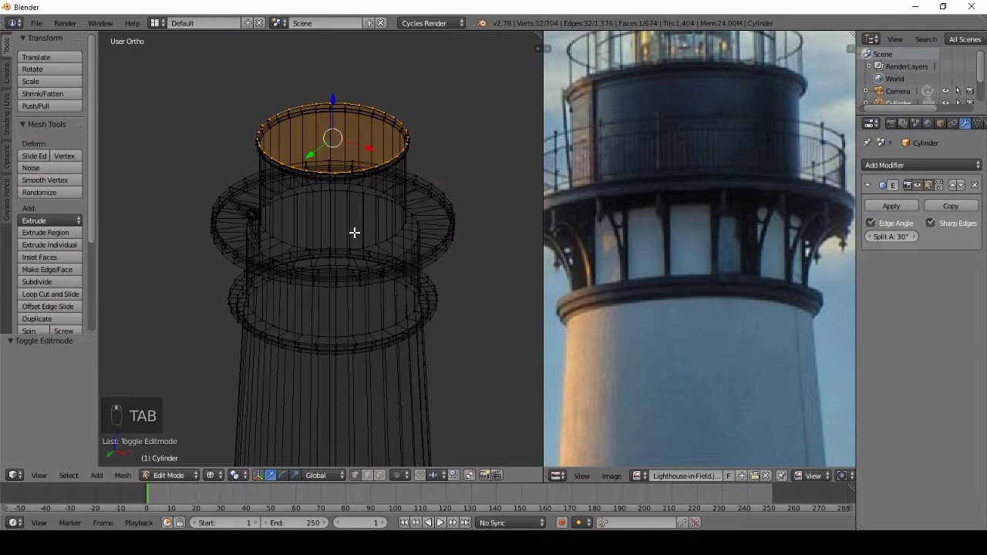
{"action": "scroll", "coordinate": [349, 190], "scroll_direction": "up", "scroll_amount": 3}
{"action": "right_click", "coordinate": [356, 145], "text": "alt"}
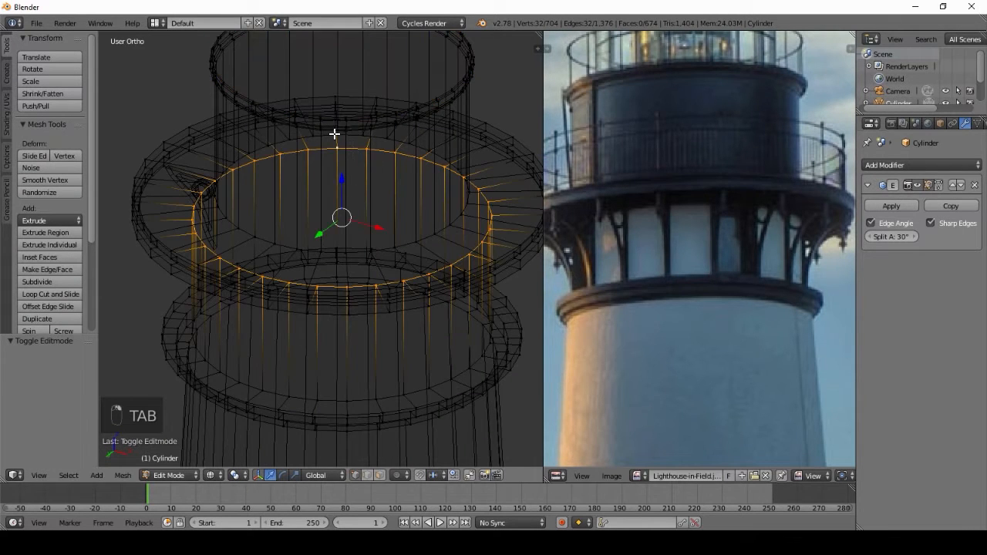
{"action": "middle_click_drag", "start_coordinate": [362, 158], "coordinate": [352, 187]}
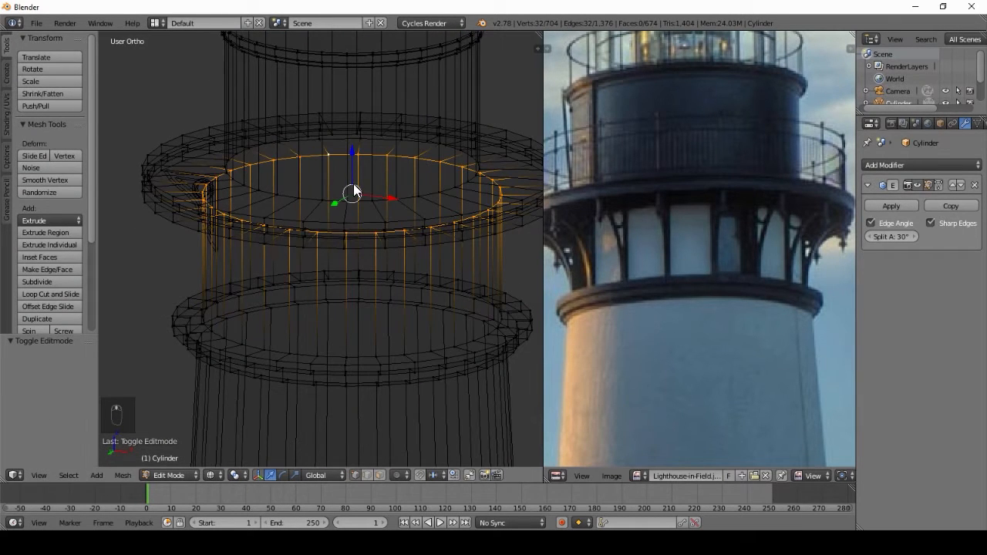
{"action": "key", "text": "shift+s"}
{"action": "left_click", "coordinate": [314, 239]}
{"action": "key", "text": "Tab"}
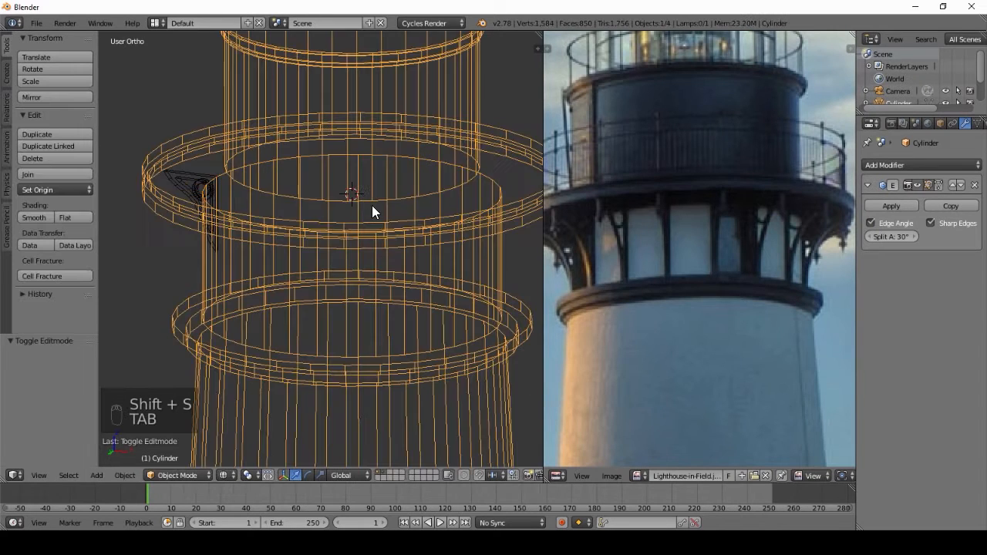
Set the bracket's origin to the 3D cursor at the tower's centre
{"action": "scroll", "coordinate": [347, 212], "scroll_direction": "down", "scroll_amount": 2}
{"action": "middle_click_drag", "start_coordinate": [320, 217], "coordinate": [299, 182]}
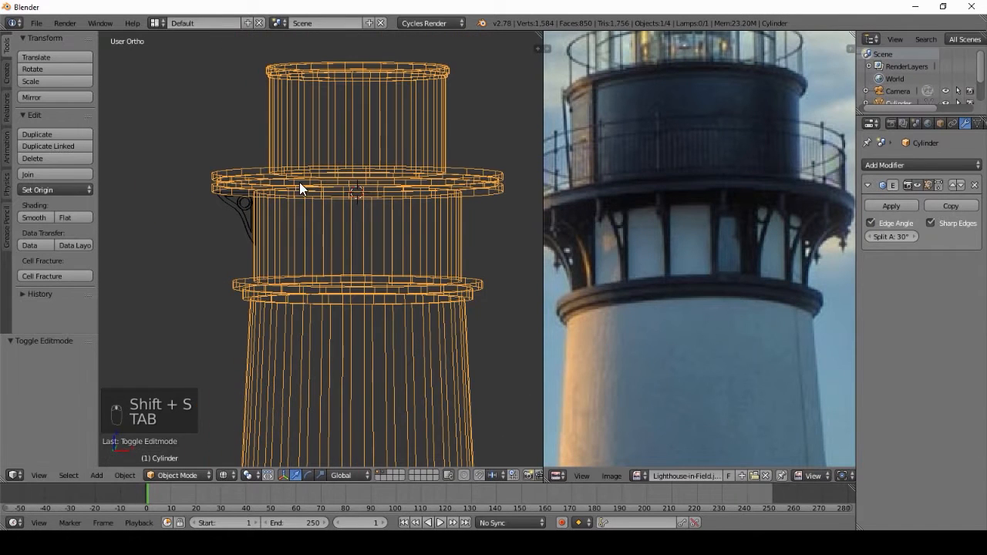
{"action": "right_click", "coordinate": [241, 217]}
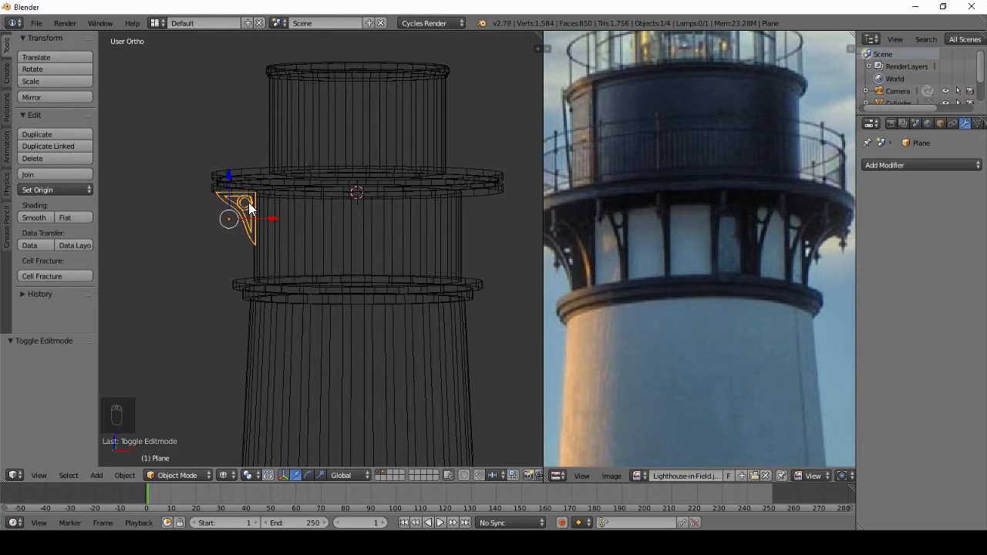
{"action": "key", "text": "ctrl+alt+shift+c"}
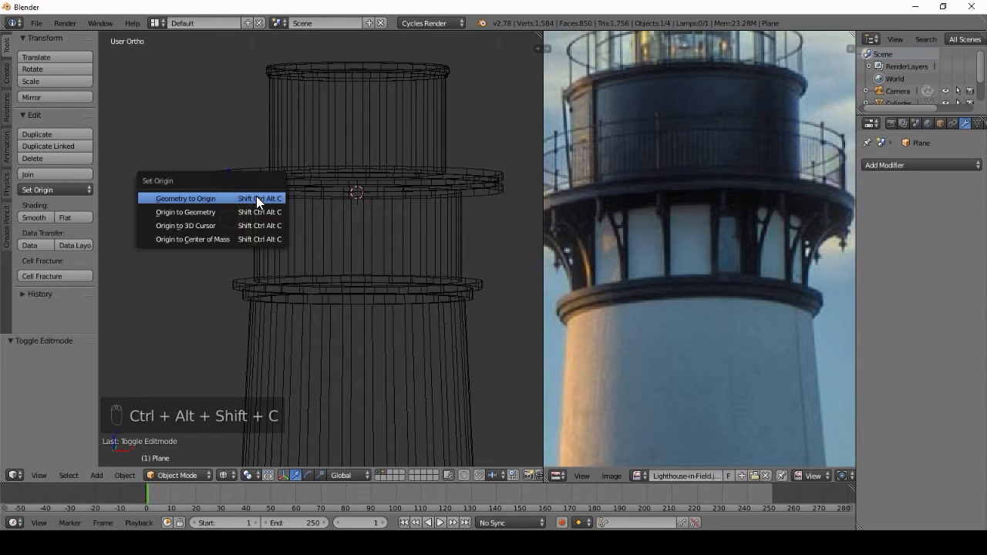
{"action": "left_click", "coordinate": [188, 225]}
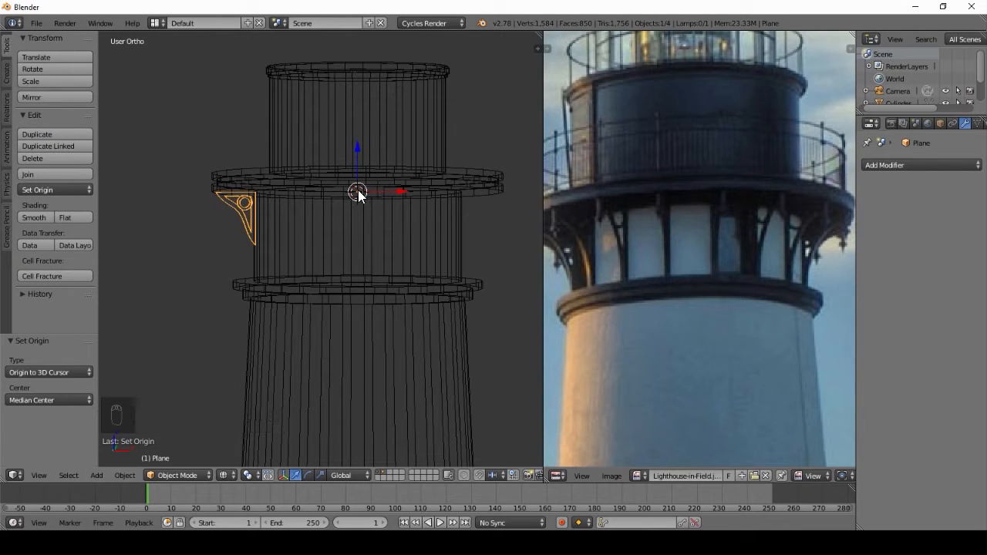
Add an Array modifier to the bracket and set its relative X offset to 0
{"action": "left_click", "coordinate": [904, 165]}
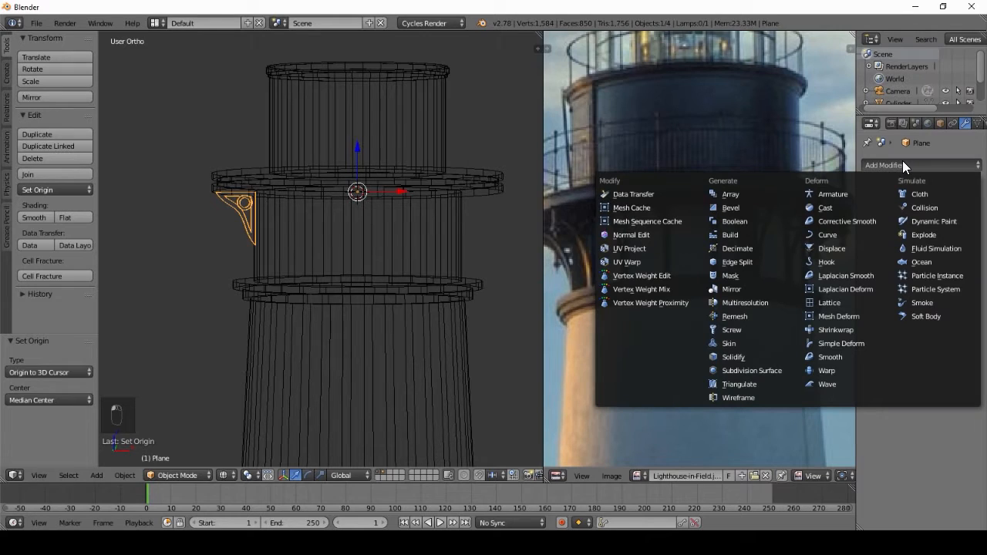
{"action": "left_click", "coordinate": [732, 193]}
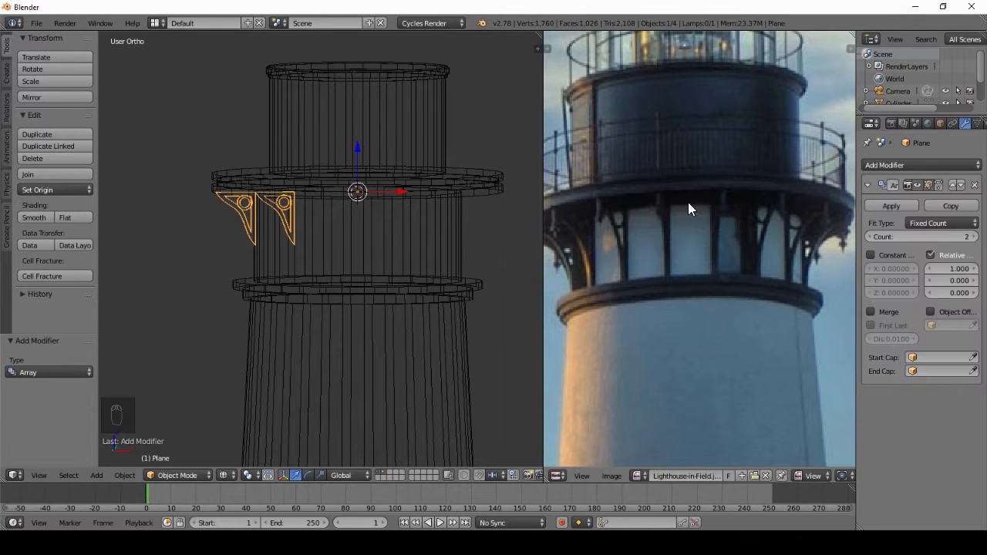
{"action": "left_click", "coordinate": [947, 267]}
{"action": "type", "text": "0"}
{"action": "key", "text": "Return"}
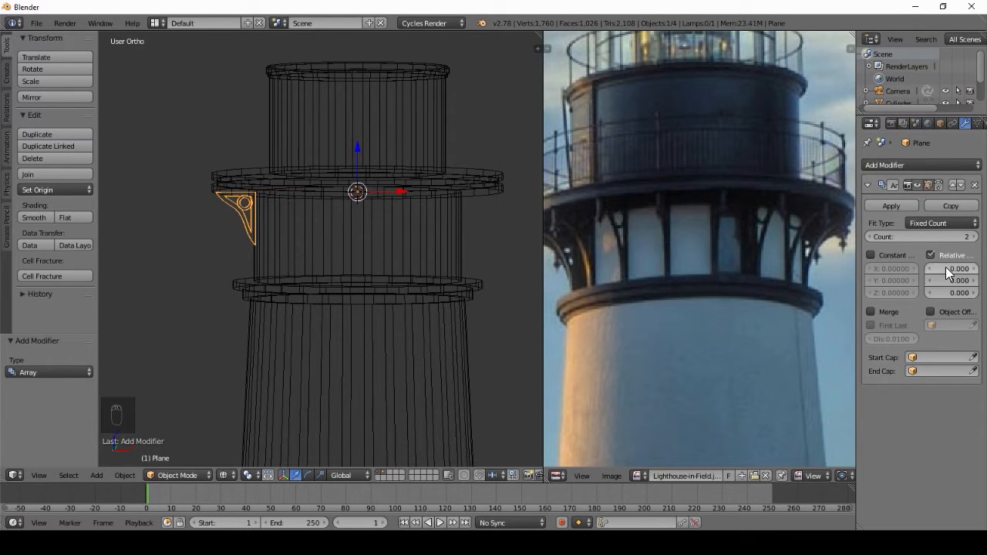
Add a Plain Axes empty at the 3D cursor in the tower's centre
{"action": "middle_click_drag", "start_coordinate": [193, 267], "coordinate": [338, 202]}
{"action": "scroll", "coordinate": [337, 202], "scroll_direction": "up", "scroll_amount": 1}
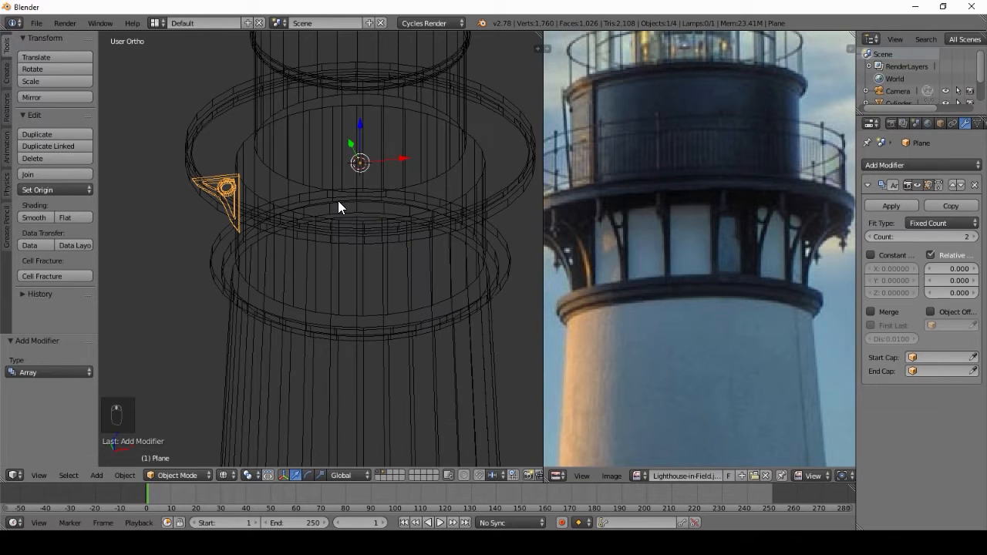
{"action": "key", "text": "shift+a"}
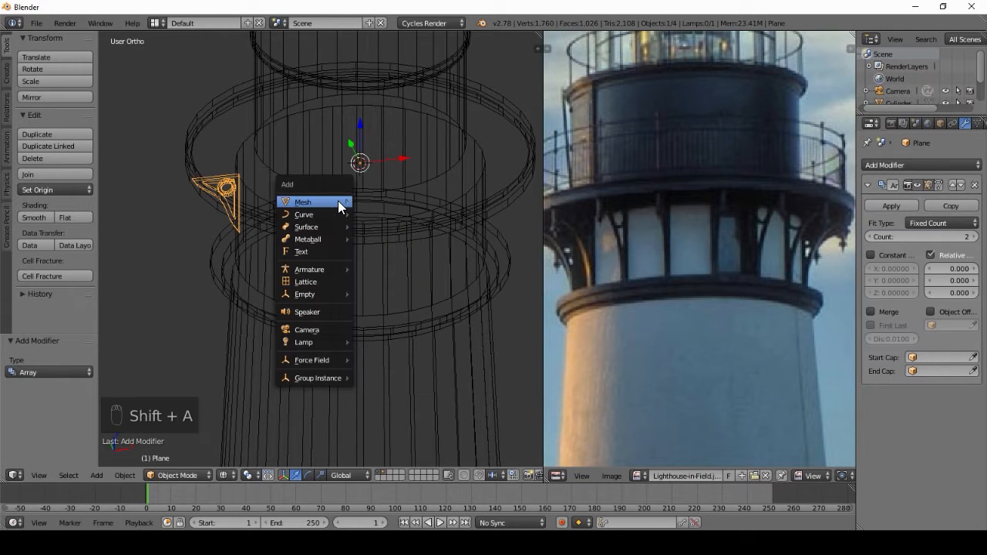
{"action": "mouse_move", "coordinate": [314, 299]}
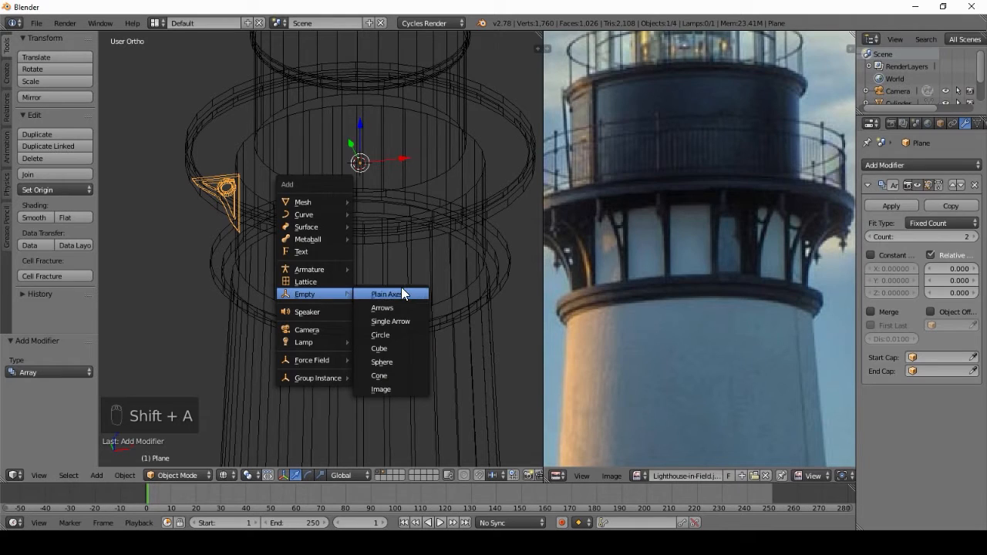
{"action": "left_click", "coordinate": [385, 294]}
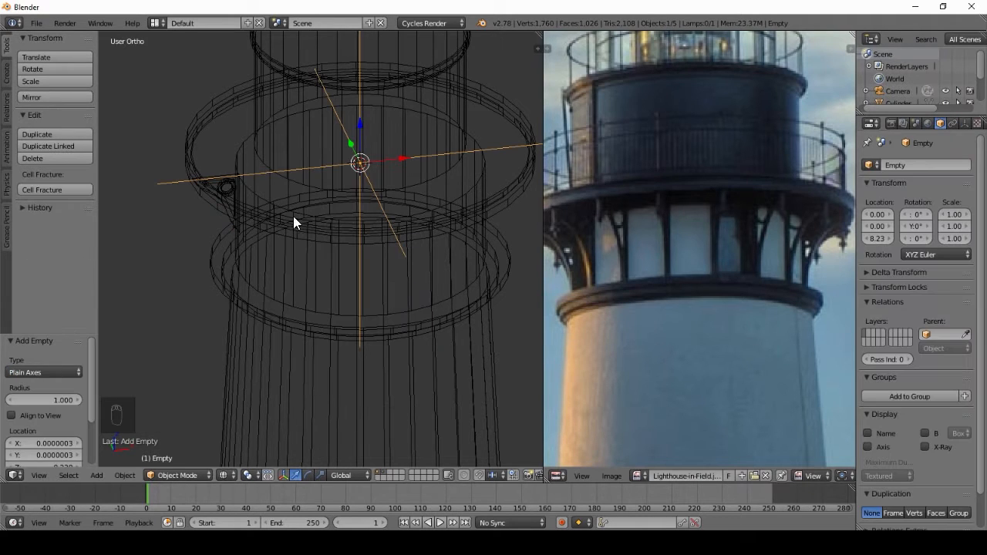
Enable Object Offset in the bracket's Array modifier and assign the Empty as its offset object
{"action": "right_click", "coordinate": [226, 186]}
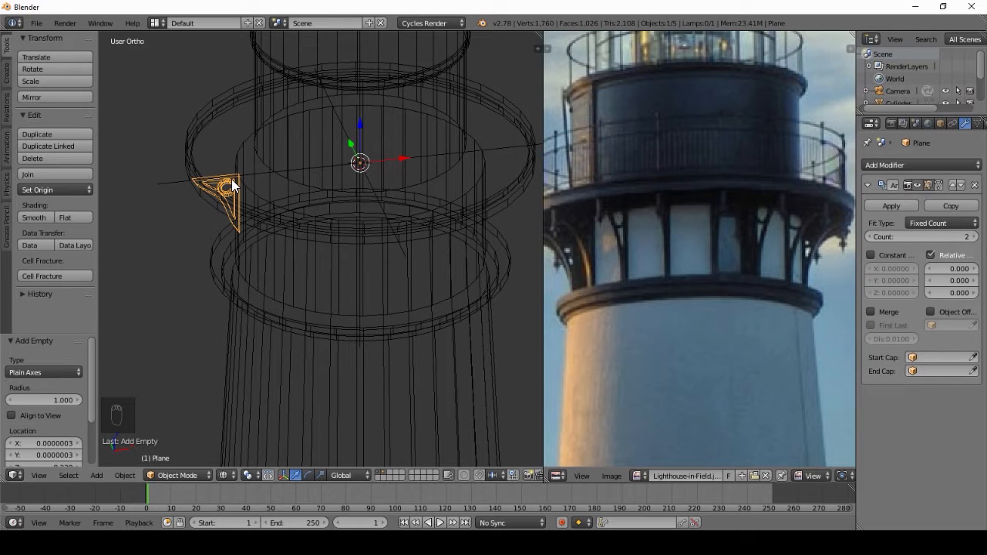
{"action": "left_click", "coordinate": [930, 312]}
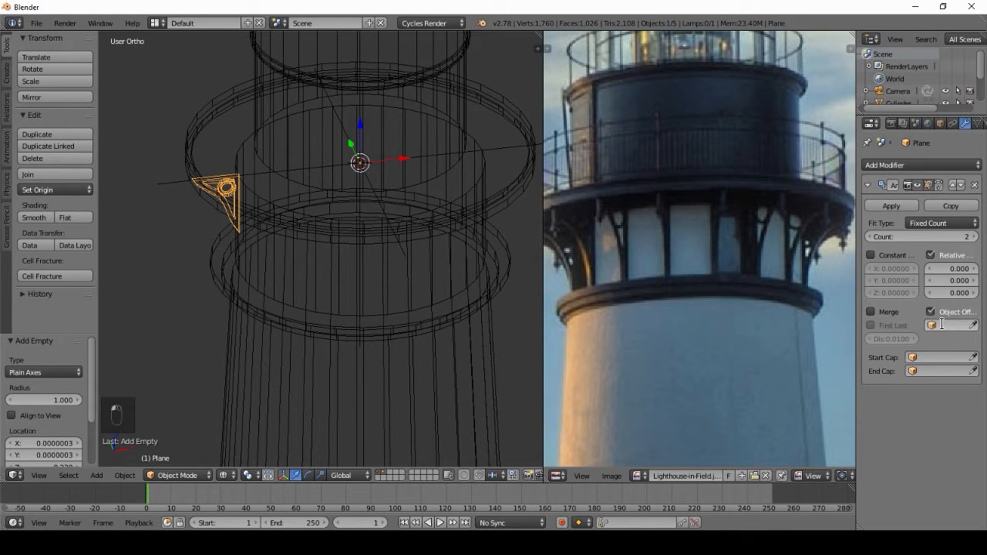
{"action": "left_click", "coordinate": [941, 324]}
{"action": "left_click", "coordinate": [882, 370]}
Apply the bracket's rotation and scale so the stray array copy no longer inherits the old transforms
{"action": "scroll", "coordinate": [287, 215], "scroll_direction": "down", "scroll_amount": 4}
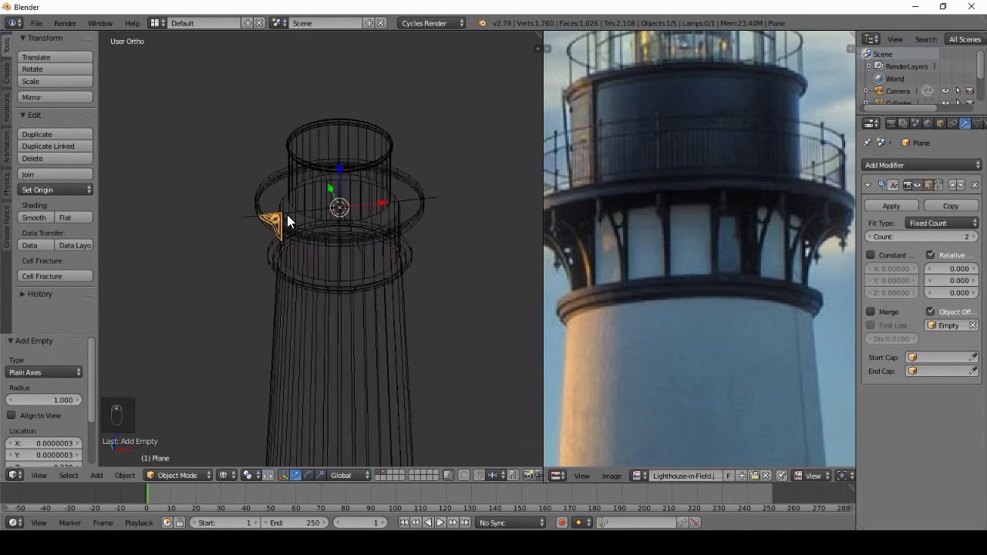
{"action": "scroll", "coordinate": [286, 215], "scroll_direction": "down", "scroll_amount": 12}
{"action": "middle_click_drag", "start_coordinate": [207, 245], "coordinate": [346, 216], "text": "shift"}
{"action": "scroll", "coordinate": [340, 211], "scroll_direction": "up", "scroll_amount": 3}
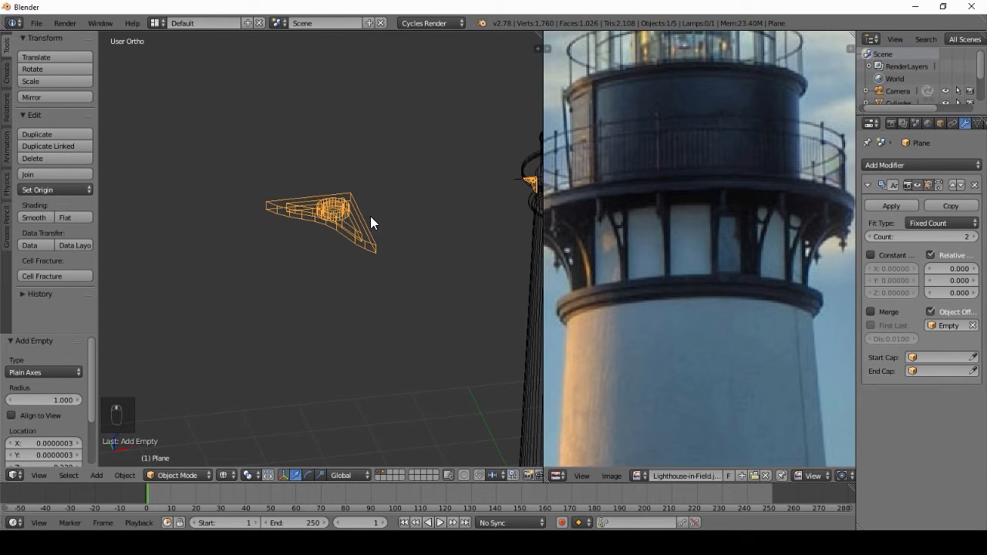
{"action": "middle_click_drag", "start_coordinate": [442, 190], "coordinate": [330, 219], "text": "shift"}
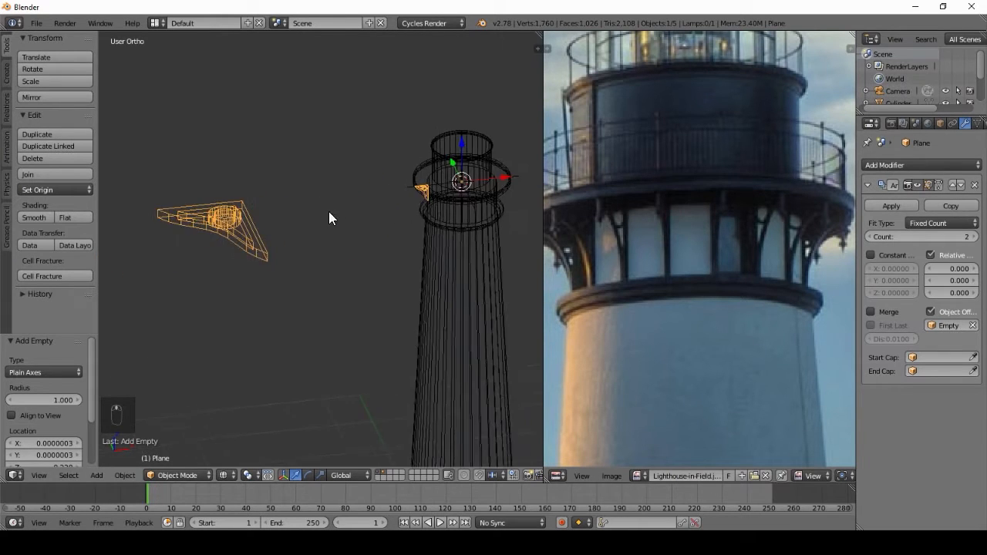
{"action": "scroll", "coordinate": [401, 205], "scroll_direction": "up", "scroll_amount": 2}
{"action": "middle_click_drag", "start_coordinate": [466, 185], "coordinate": [327, 219], "text": "shift"}
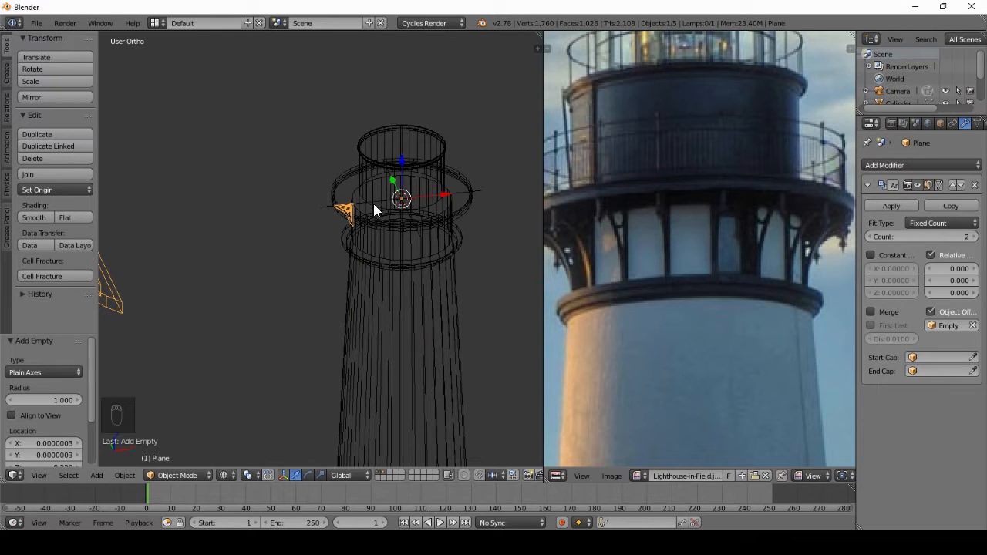
{"action": "key", "text": "ctrl+a"}
{"action": "left_click", "coordinate": [351, 219]}
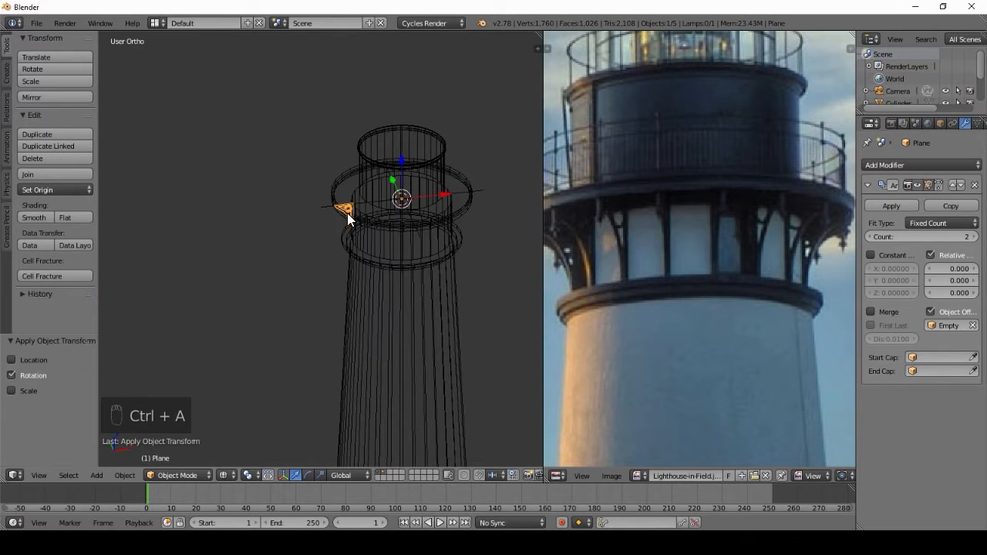
{"action": "key", "text": "ctrl+a"}
{"action": "left_click", "coordinate": [306, 225]}
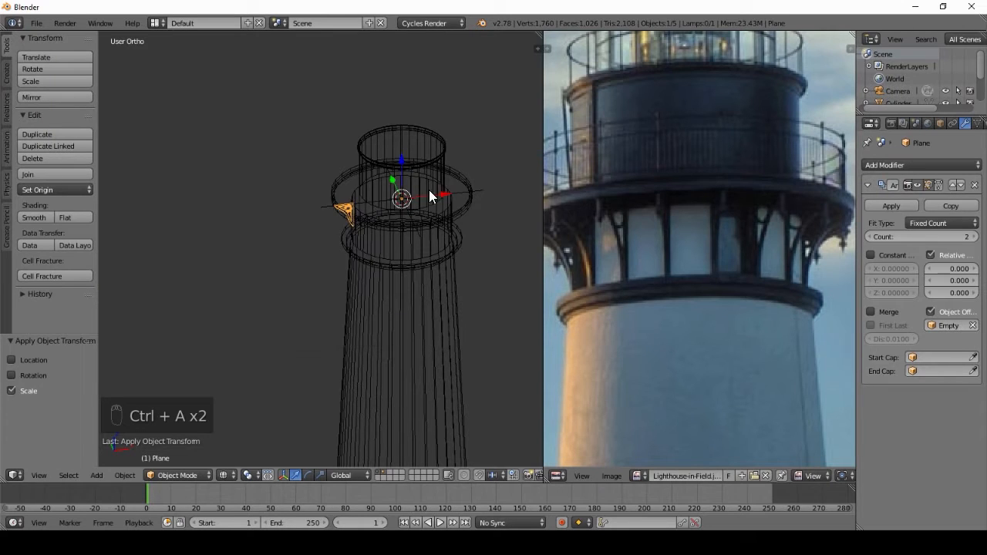
Select the empty at the tower's centre
{"action": "middle_click_drag", "start_coordinate": [429, 191], "coordinate": [308, 192], "text": "shift"}
{"action": "scroll", "coordinate": [308, 192], "scroll_direction": "up", "scroll_amount": 1}
{"action": "scroll", "coordinate": [379, 154], "scroll_direction": "up", "scroll_amount": 2}
{"action": "right_click", "coordinate": [393, 147]}
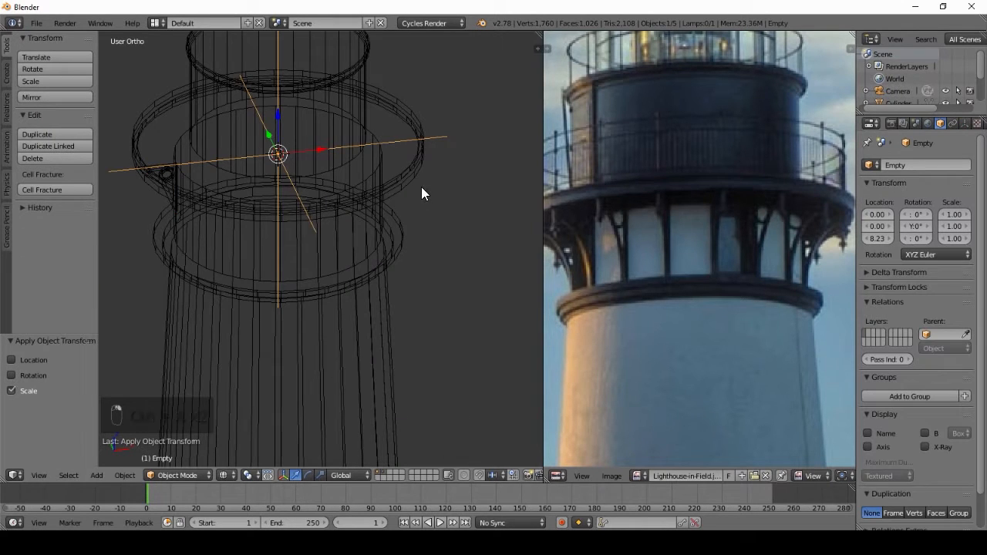
{"action": "key", "text": "r"}
{"action": "key", "text": "z"}
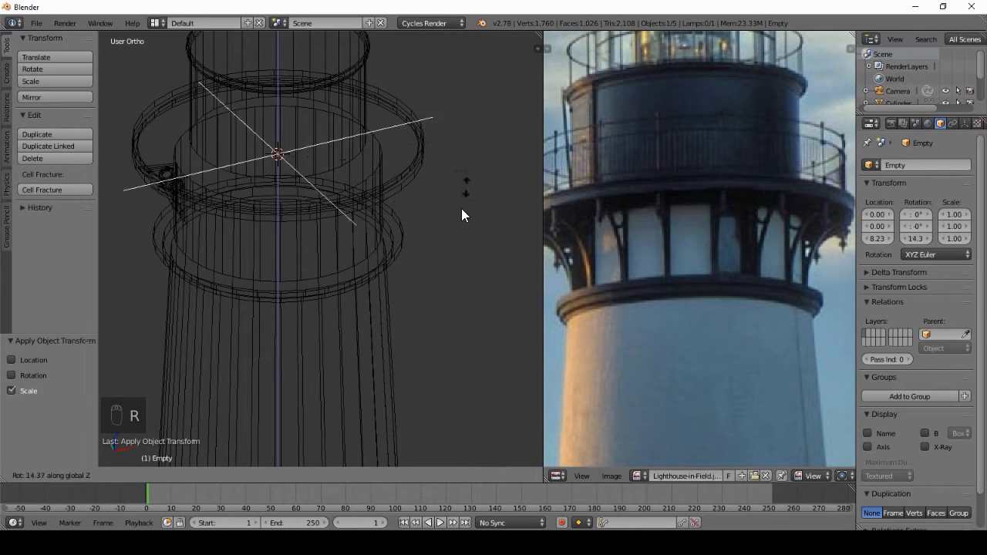
{"action": "key", "text": "Escape"}
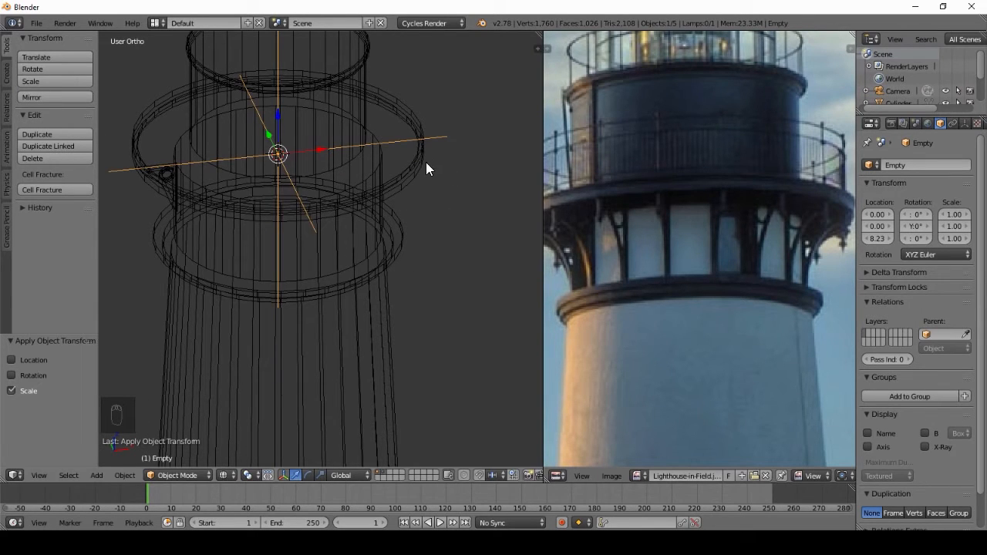
{"action": "key", "text": "r"}
{"action": "key", "text": "z"}
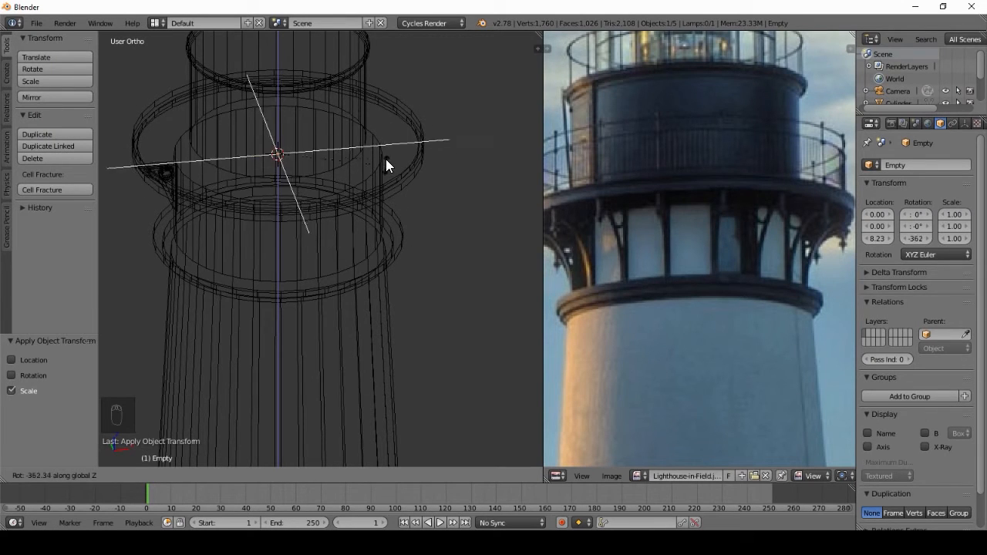
{"action": "key", "text": "Escape"}
Rotate the empty by -20° in top view to set the spacing between arrayed brackets
{"action": "key", "text": "KP_7"}
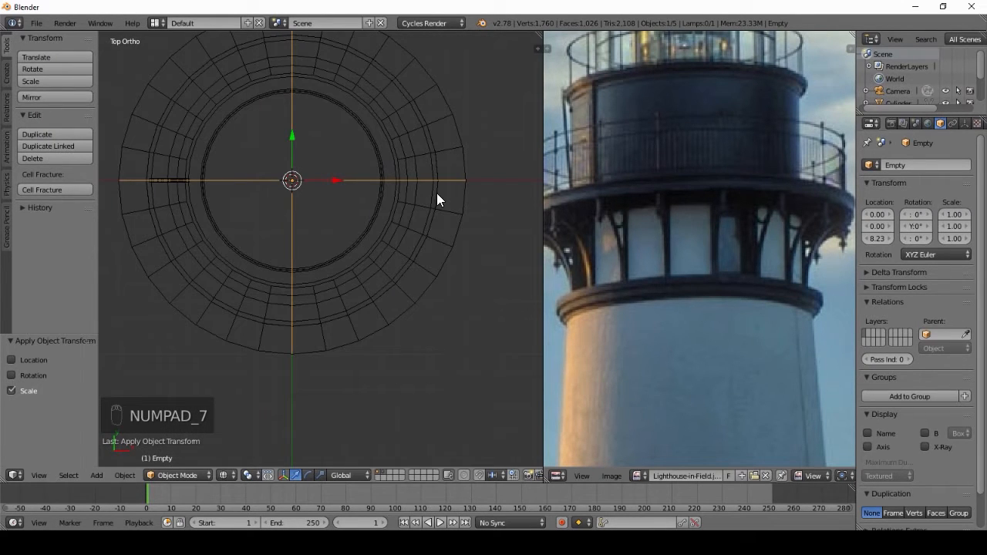
{"action": "key", "text": "r"}
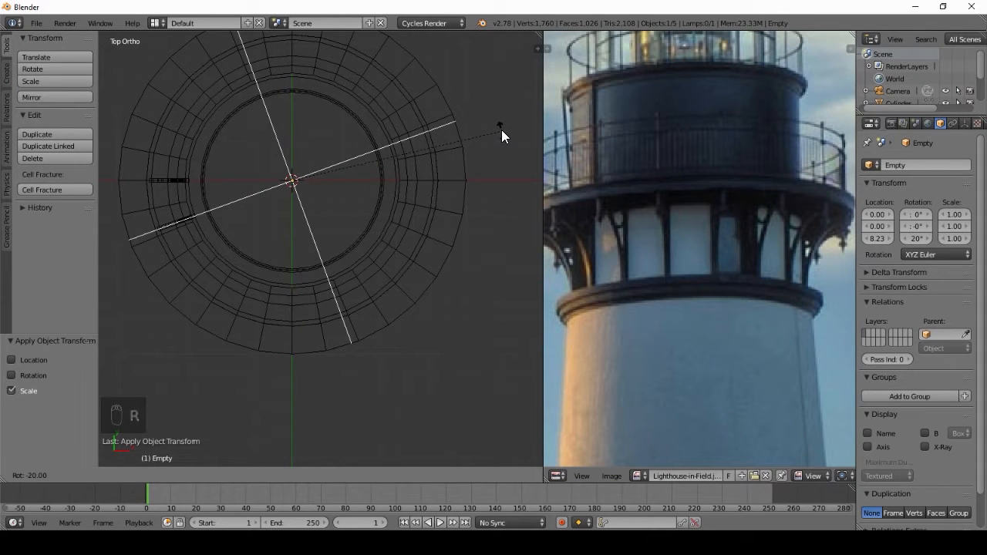
{"action": "left_click", "coordinate": [501, 132]}
Set the count of the bracket's Array modifier to 18 to form a full ring beneath the gallery ledge
{"action": "middle_click_drag", "start_coordinate": [231, 325], "coordinate": [403, 209]}
{"action": "right_click", "coordinate": [180, 218]}
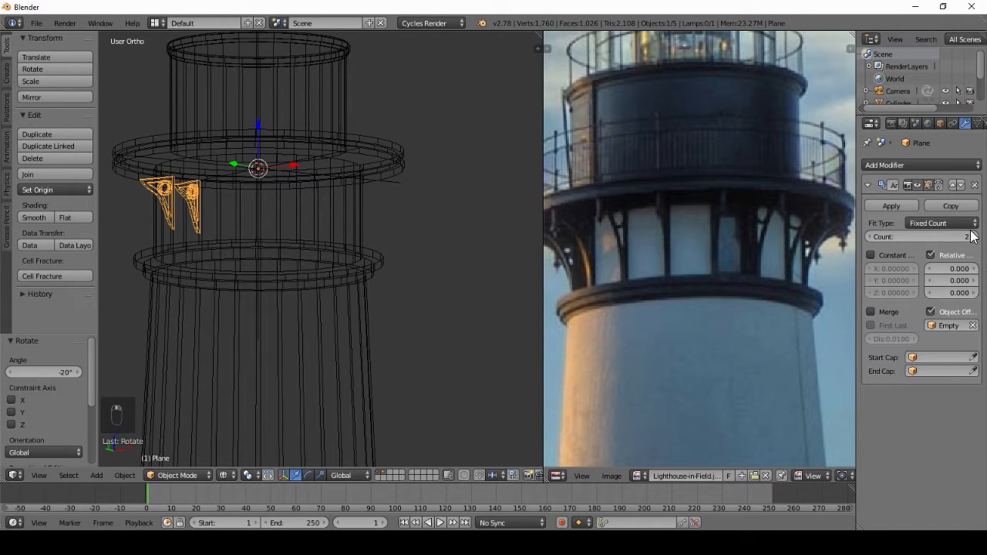
{"action": "left_click_drag", "start_coordinate": [972, 236], "coordinate": [983, 237]}
{"action": "mouse_move", "coordinate": [309, 278]}
{"action": "middle_mouse_down"}
{"action": "mouse_move", "coordinate": [421, 256]}
{"action": "mouse_move", "coordinate": [359, 236]}
{"action": "middle_mouse_up"}
{"action": "key", "text": "z"}
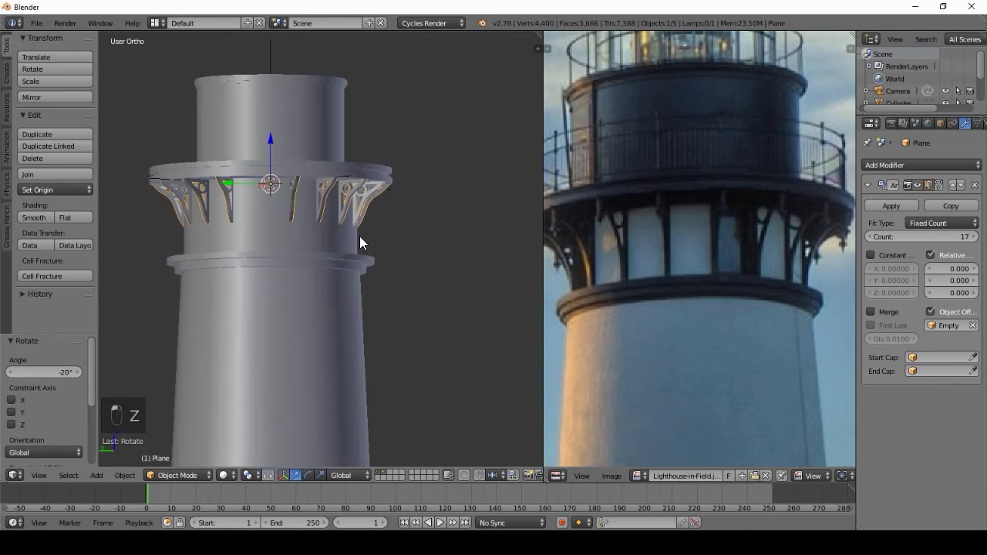
{"action": "left_click", "coordinate": [974, 237]}
{"action": "mouse_move", "coordinate": [185, 265]}
{"action": "middle_mouse_down"}
{"action": "mouse_move", "coordinate": [213, 193]}
{"action": "mouse_move", "coordinate": [192, 172]}
{"action": "mouse_move", "coordinate": [126, 216]}
{"action": "mouse_move", "coordinate": [455, 231]}
{"action": "mouse_move", "coordinate": [367, 131]}
{"action": "mouse_move", "coordinate": [405, 229]}
{"action": "mouse_move", "coordinate": [496, 264]}
{"action": "mouse_move", "coordinate": [424, 269]}
{"action": "mouse_move", "coordinate": [333, 230]}
{"action": "middle_mouse_up"}
{"action": "key", "text": "z"}
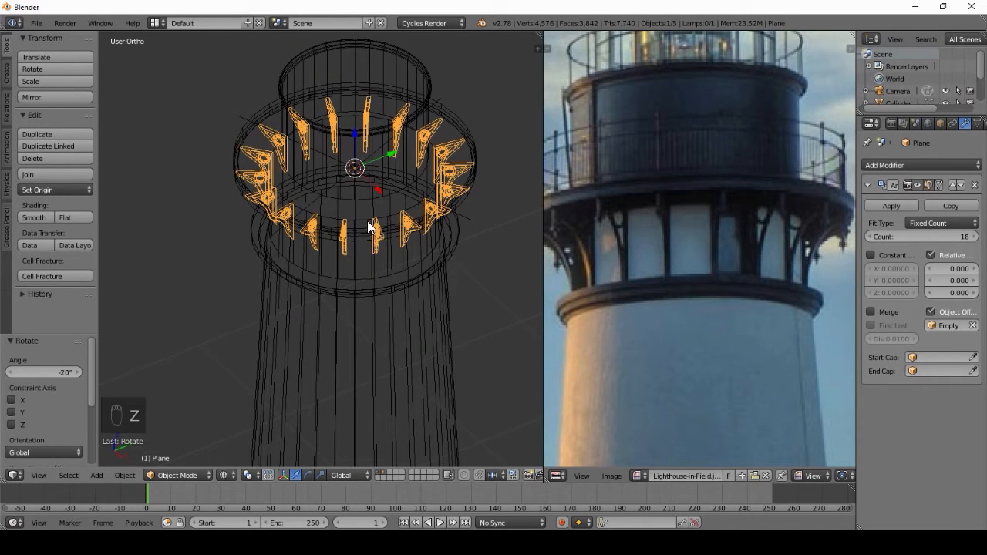
{"action": "middle_click_drag", "start_coordinate": [263, 240], "coordinate": [454, 273]}
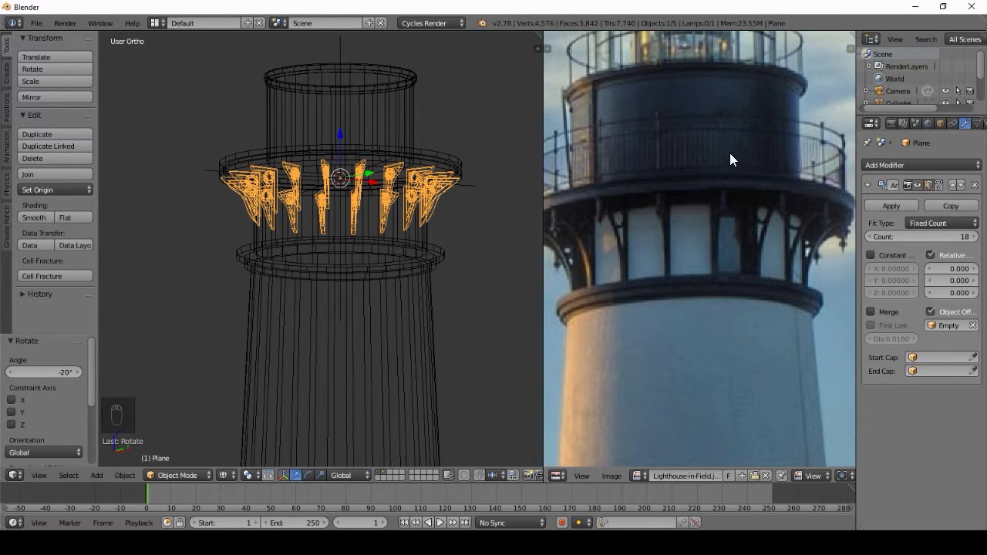
Add a 32-vertex mesh circle at the tower's centre and scale it down to about 0.773
{"action": "middle_click_drag", "start_coordinate": [358, 170], "coordinate": [348, 174]}
{"action": "key", "text": "shift+a"}
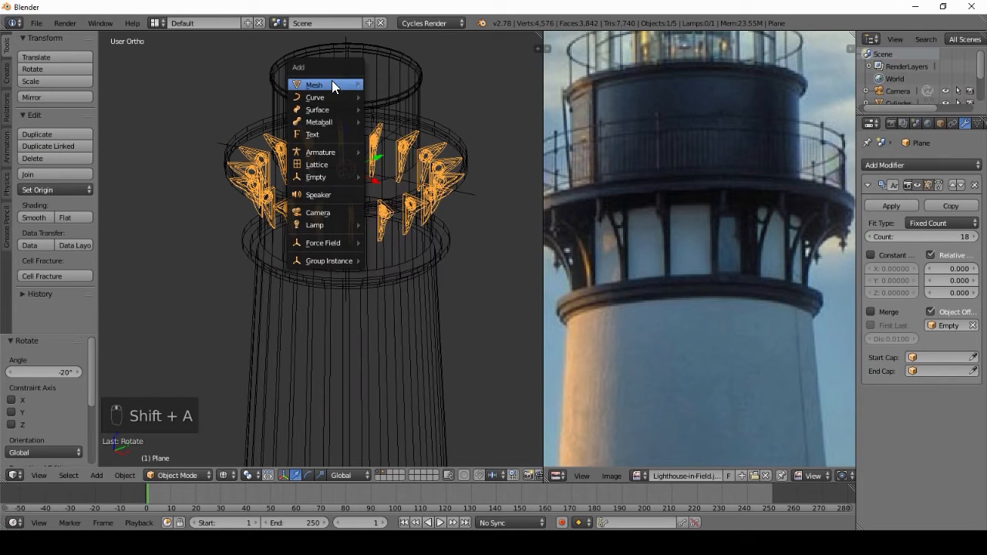
{"action": "mouse_move", "coordinate": [331, 82]}
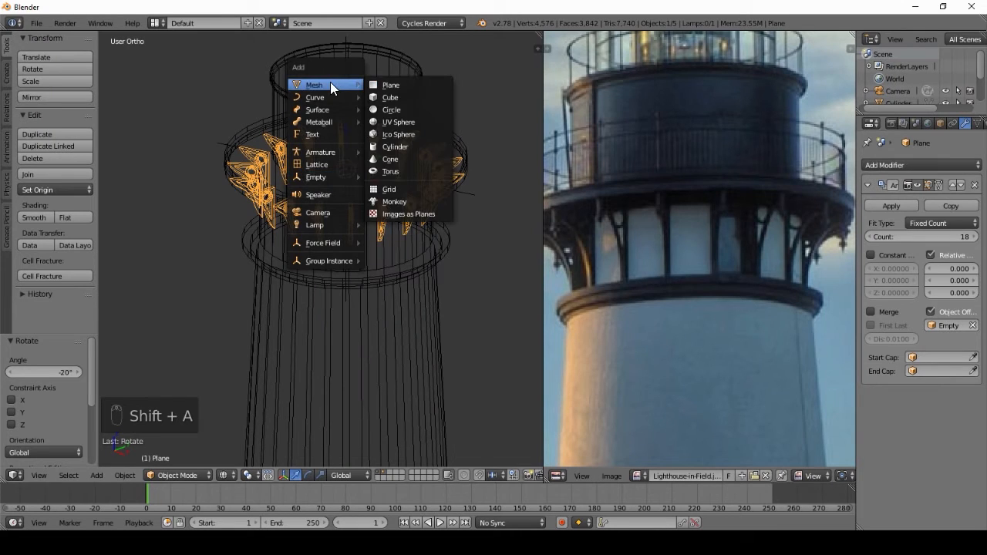
{"action": "left_click", "coordinate": [400, 109]}
{"action": "middle_click_drag", "start_coordinate": [386, 146], "coordinate": [520, 125]}
{"action": "key", "text": "s"}
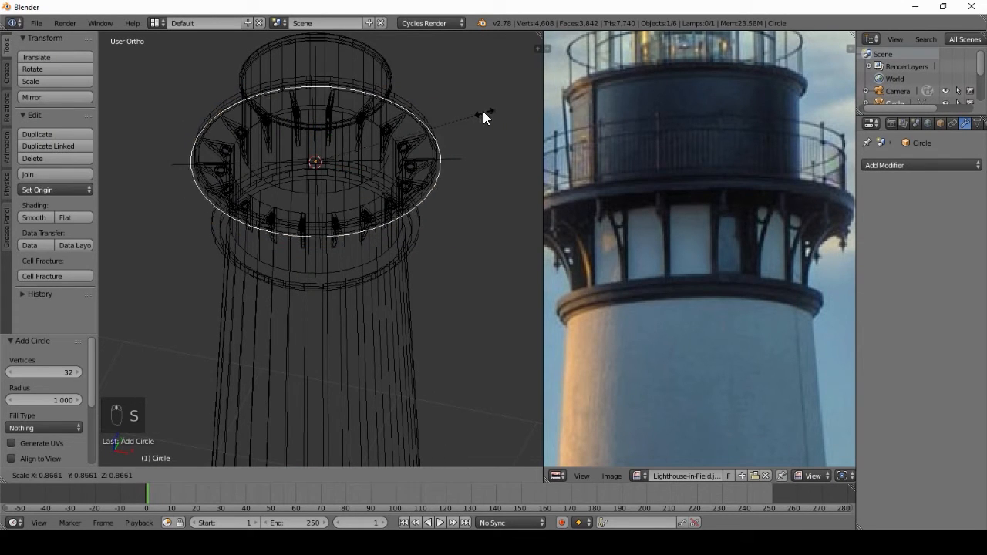
{"action": "left_click", "coordinate": [466, 113]}
Raise the circle about 0.111 along Z onto the gallery ledge and scale it by about 1.043 towards the ledge's rim
{"action": "middle_click_drag", "start_coordinate": [323, 199], "coordinate": [374, 174]}
{"action": "key", "text": "z"}
{"action": "scroll", "coordinate": [375, 178], "scroll_direction": "up", "scroll_amount": 2}
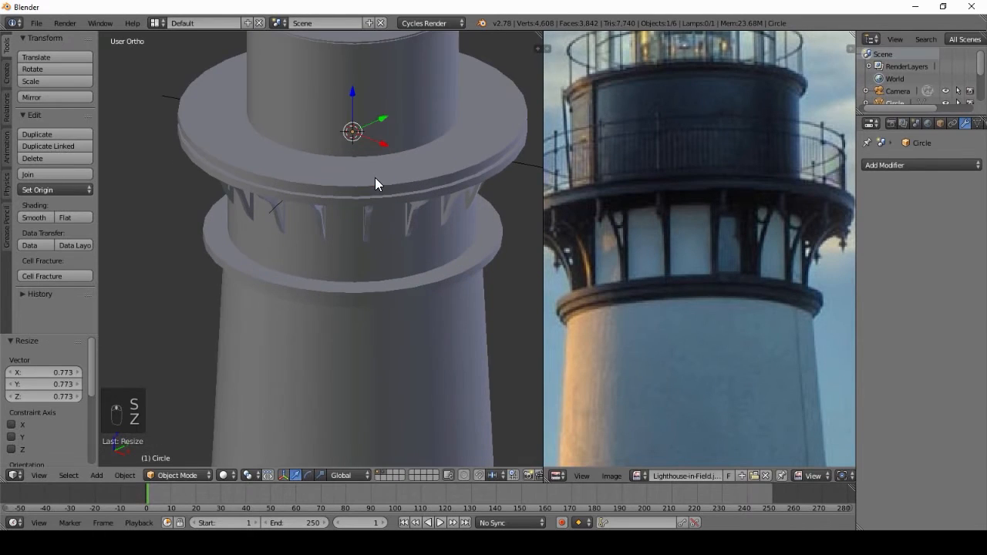
{"action": "key", "text": "g"}
{"action": "key", "text": "z"}
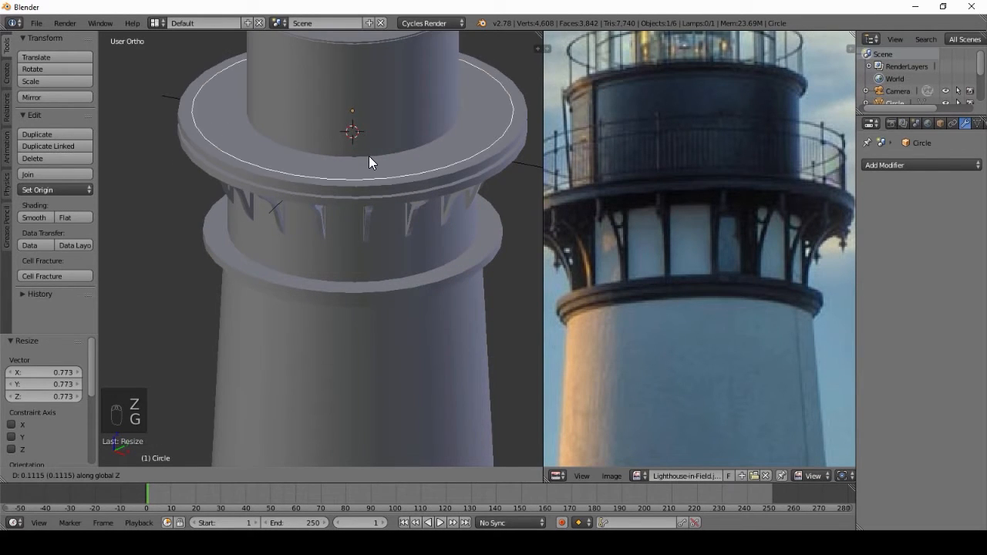
{"action": "left_click", "coordinate": [369, 155]}
{"action": "key", "text": "s"}
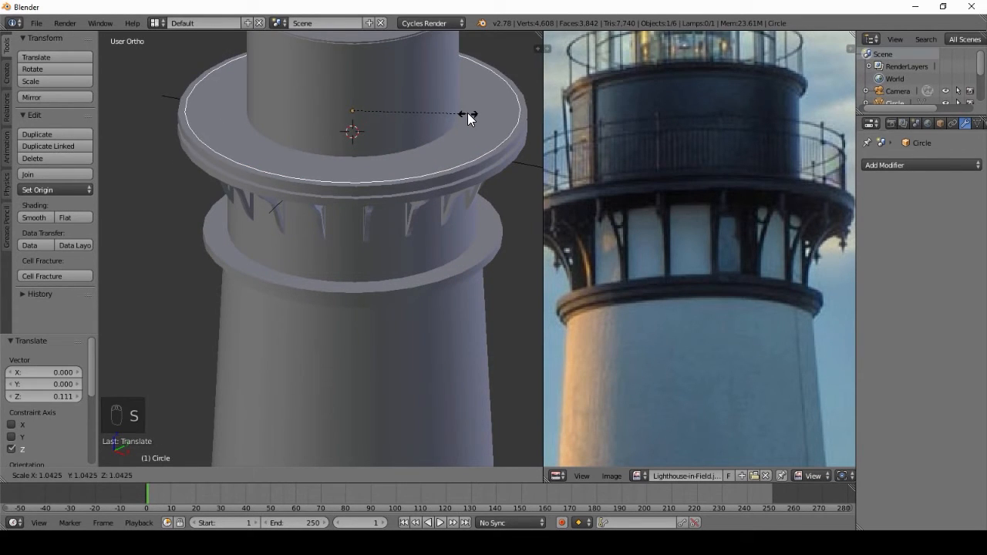
{"action": "left_click", "coordinate": [467, 112]}
Extrude the circle upward about 0.323 into a railing wall, and lower its upper edge by about 0.018
{"action": "middle_click_drag", "start_coordinate": [412, 168], "coordinate": [454, 158]}
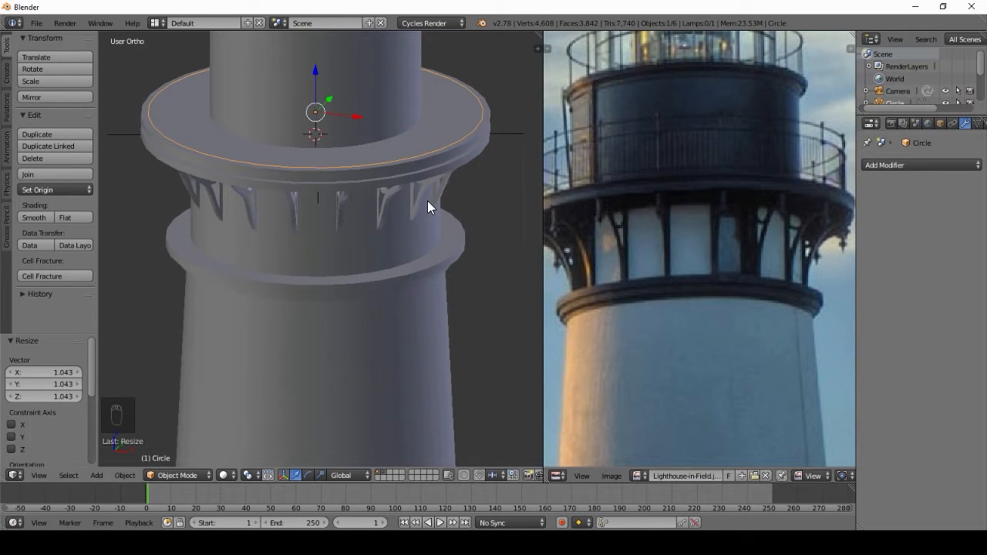
{"action": "key", "text": "KP_1"}
{"action": "key", "text": "Tab"}
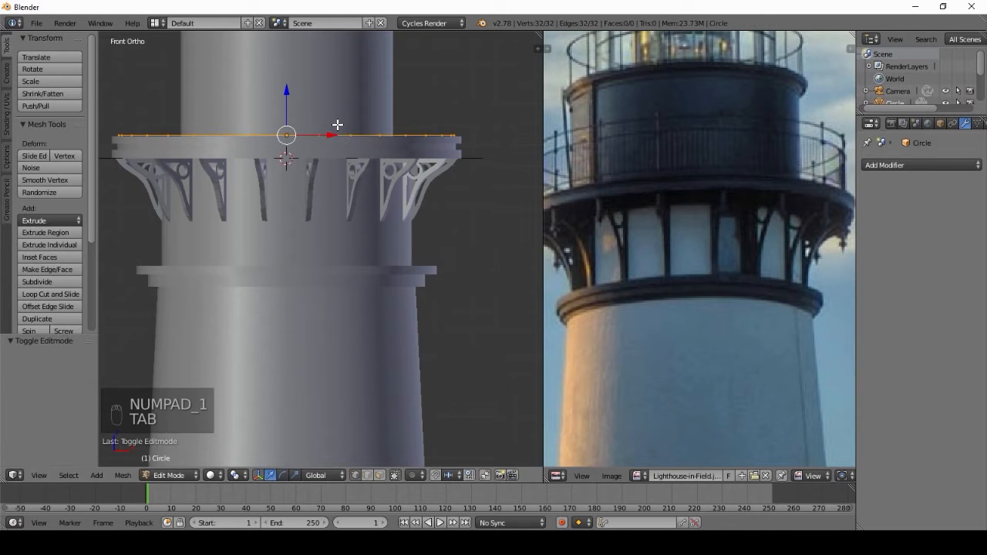
{"action": "key", "text": "e"}
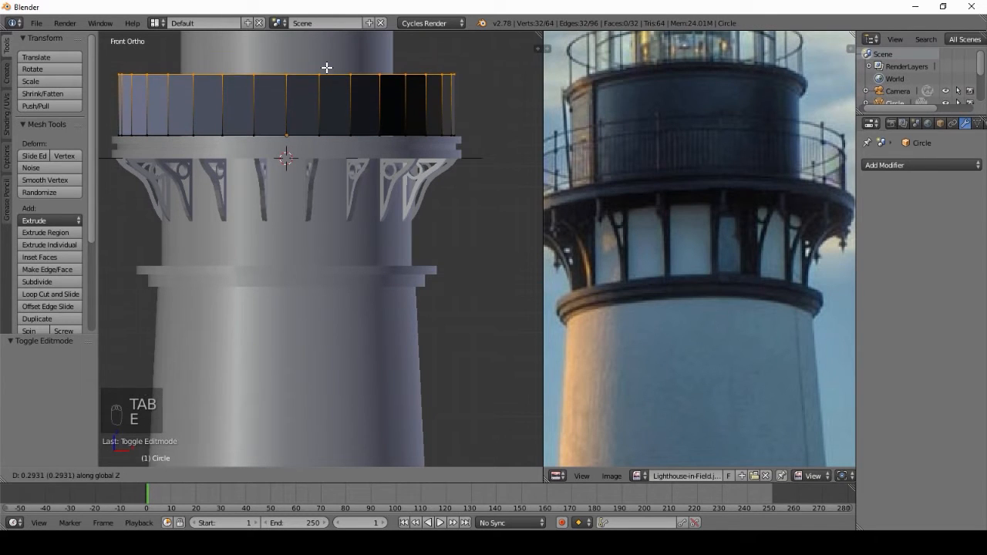
{"action": "left_click", "coordinate": [327, 61]}
{"action": "scroll", "coordinate": [383, 136], "scroll_direction": "down", "scroll_amount": 1}
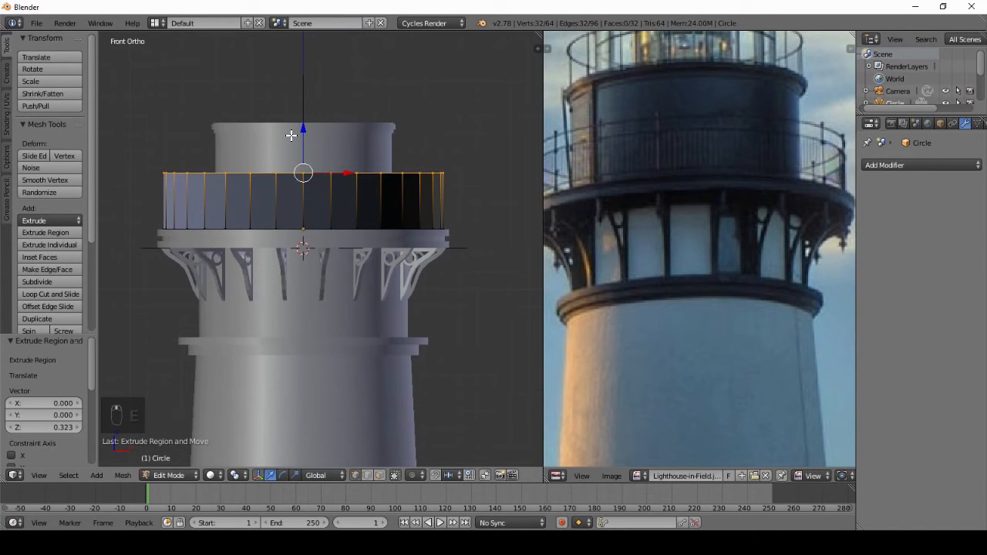
{"action": "key", "text": "g"}
{"action": "key", "text": "z"}
{"action": "left_click", "coordinate": [297, 146]}
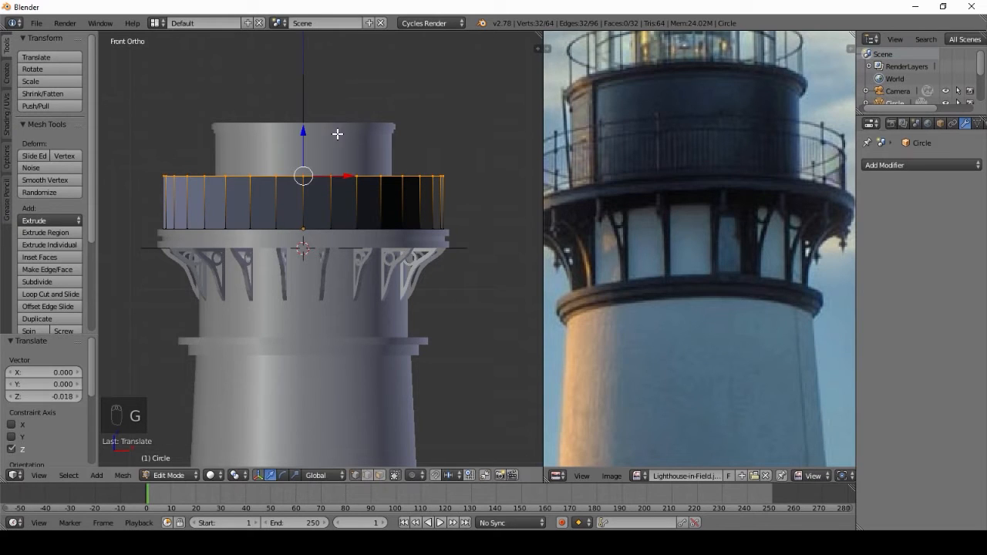
Subdivide all faces of the railing wall once and return to Object Mode
{"action": "scroll", "coordinate": [421, 145], "scroll_direction": "up", "scroll_amount": 3}
{"action": "middle_click_drag", "start_coordinate": [428, 134], "coordinate": [450, 156]}
{"action": "scroll", "coordinate": [449, 156], "scroll_direction": "up", "scroll_amount": 4}
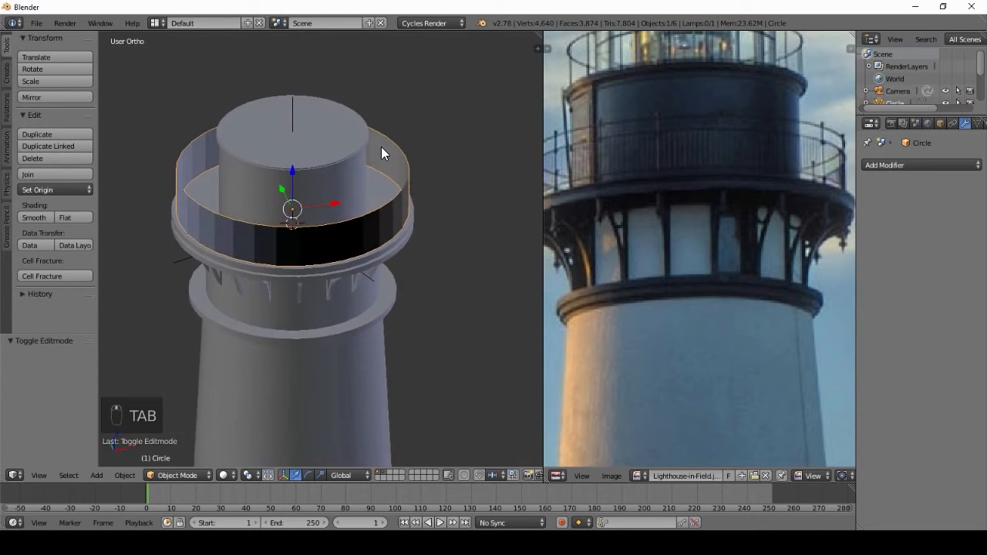
{"action": "key", "text": "Tab"}
{"action": "key", "text": "a"}
{"action": "key", "text": "a"}
{"action": "key", "text": "a"}
{"action": "scroll", "coordinate": [324, 229], "scroll_direction": "up", "scroll_amount": 1}
{"action": "key", "text": "a"}
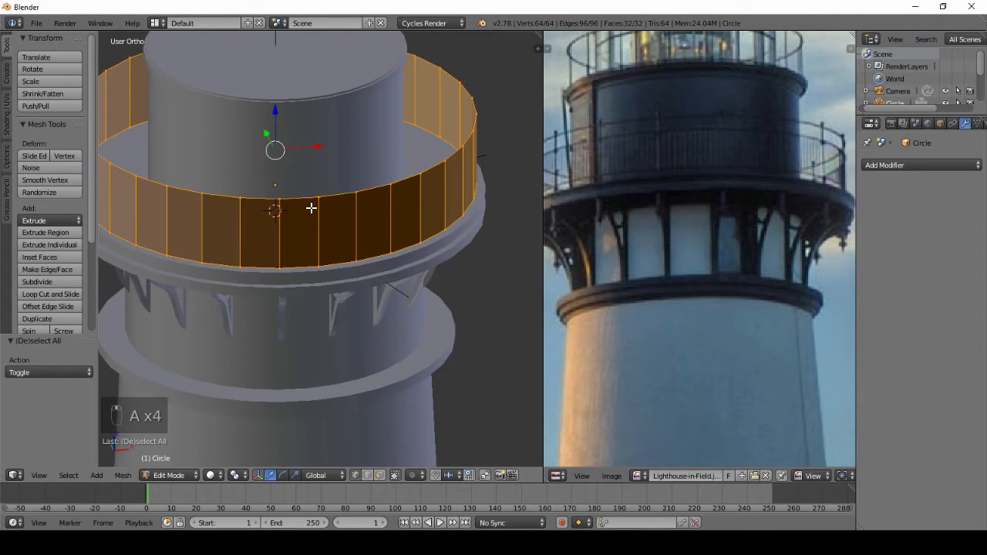
{"action": "key", "text": "w"}
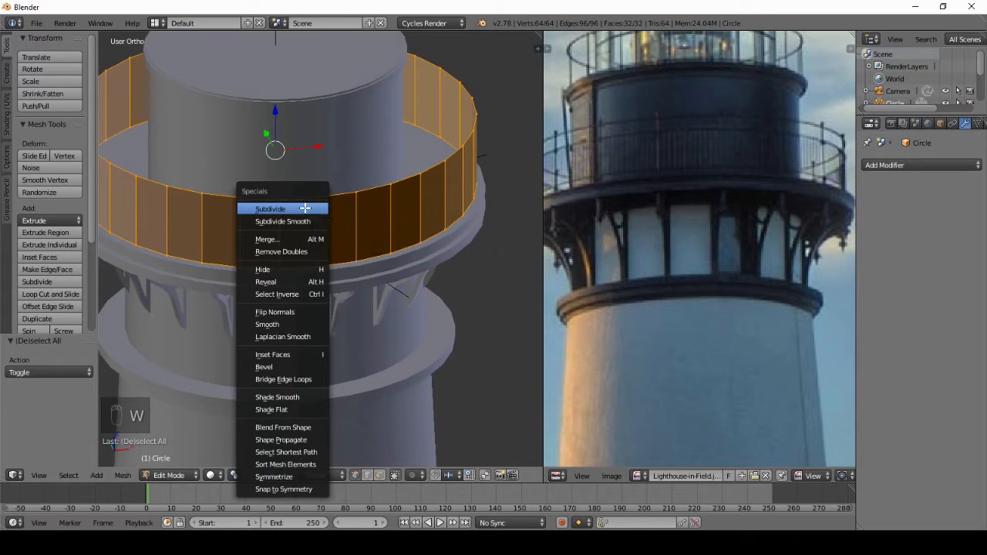
{"action": "left_click", "coordinate": [304, 208]}
{"action": "middle_click_drag", "start_coordinate": [337, 213], "coordinate": [386, 249]}
{"action": "key", "text": "Tab"}
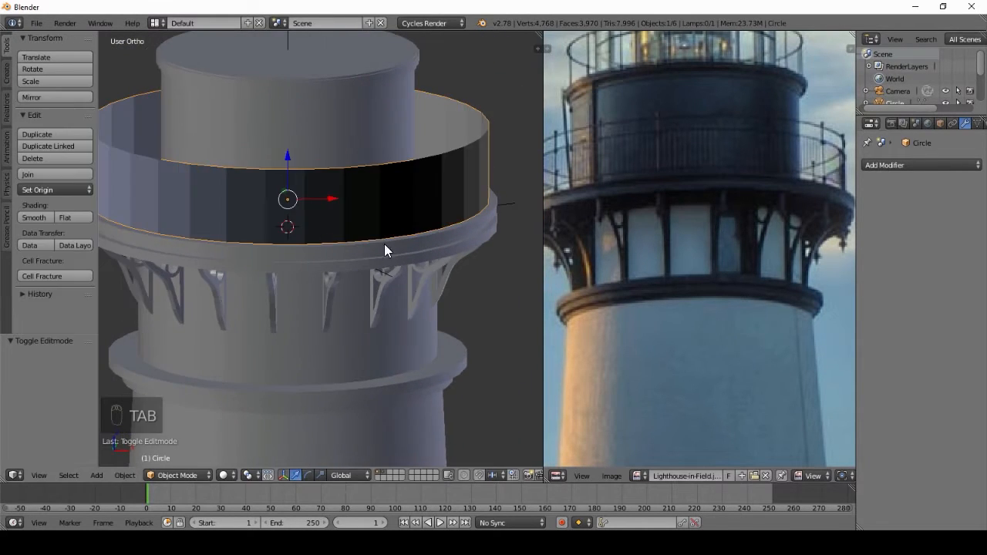
Add a Wireframe modifier to the railing wall with a thickness of 0.0123, and deselect everything
{"action": "left_click", "coordinate": [903, 165]}
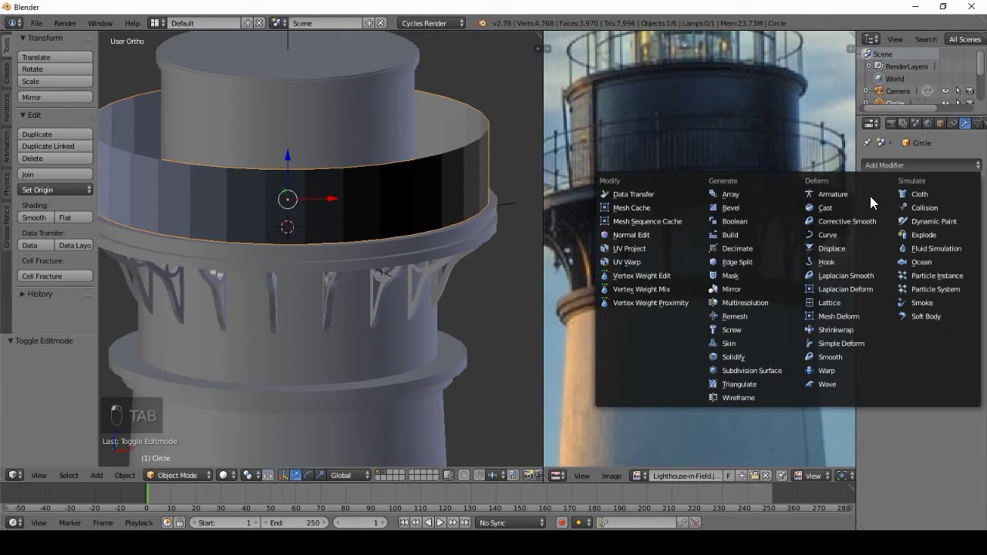
{"action": "left_click", "coordinate": [734, 396]}
{"action": "middle_click_drag", "start_coordinate": [401, 233], "coordinate": [362, 225]}
{"action": "left_click_drag", "start_coordinate": [893, 223], "coordinate": [851, 222]}
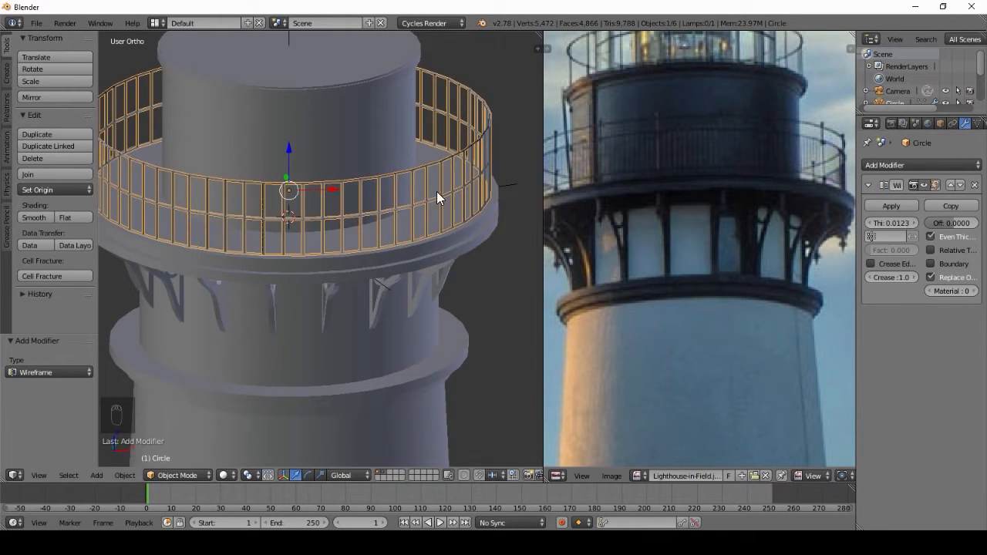
{"action": "scroll", "coordinate": [351, 157], "scroll_direction": "up", "scroll_amount": 2}
{"action": "left_click_drag", "start_coordinate": [276, 129], "coordinate": [273, 131]}
{"action": "scroll", "coordinate": [347, 193], "scroll_direction": "down", "scroll_amount": 5}
{"action": "key", "text": "a"}
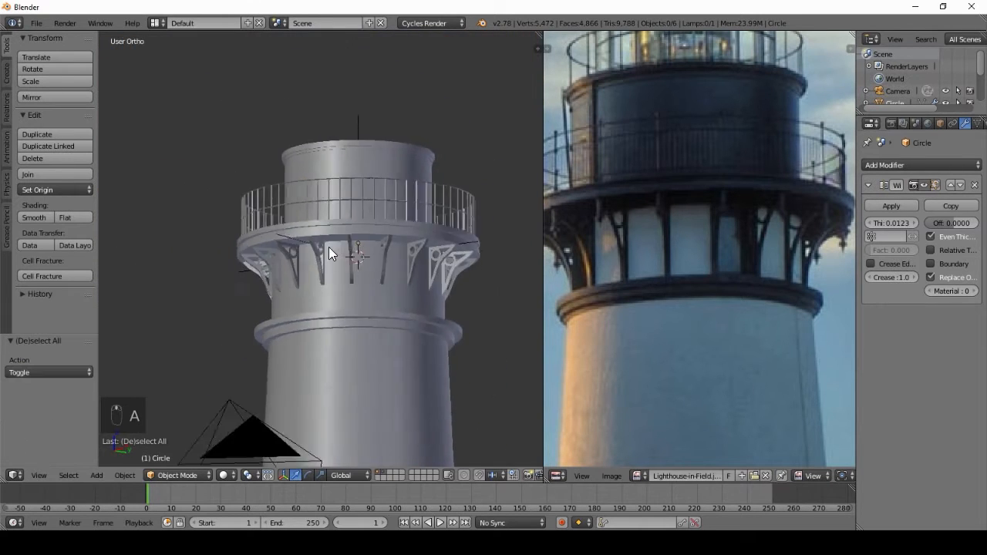
{"action": "scroll", "coordinate": [231, 266], "scroll_direction": "down", "scroll_amount": 1}
{"action": "middle_click_drag", "start_coordinate": [273, 282], "coordinate": [489, 229]}
{"action": "right_click", "coordinate": [400, 192]}
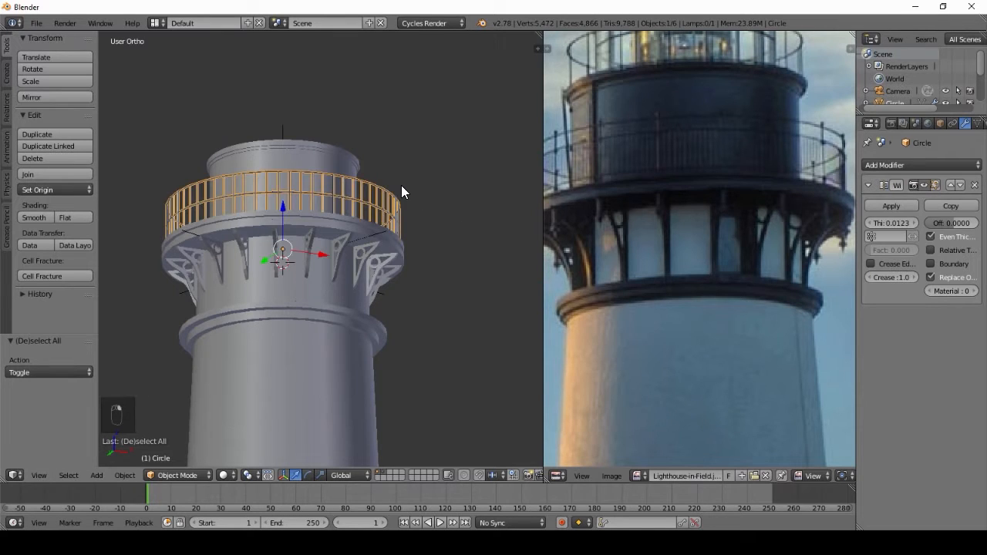
{"action": "key", "text": "Tab"}
{"action": "scroll", "coordinate": [365, 194], "scroll_direction": "up", "scroll_amount": 2}
{"action": "key", "text": "w"}
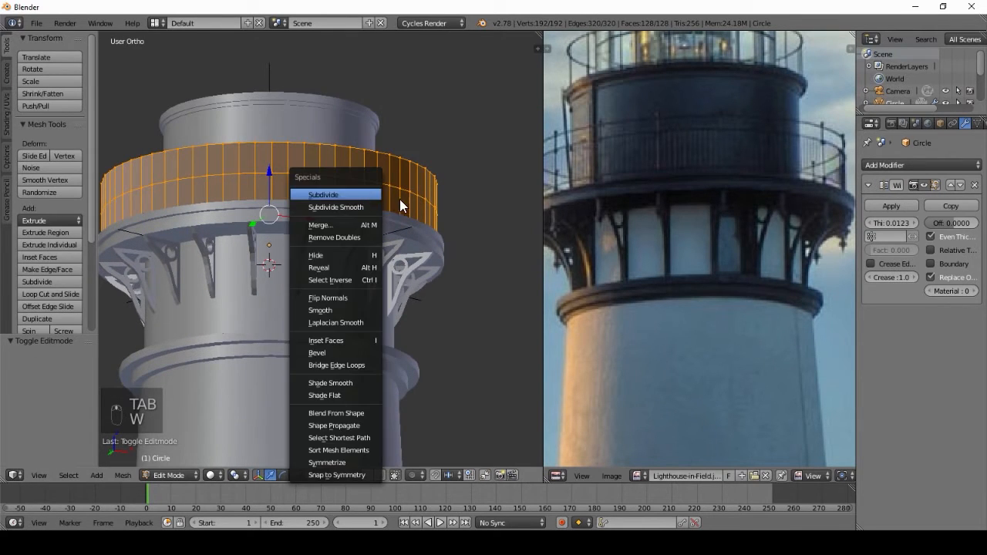
{"action": "key", "text": "Tab"}
{"action": "scroll", "coordinate": [324, 151], "scroll_direction": "down", "scroll_amount": 3}
{"action": "middle_click_drag", "start_coordinate": [324, 154], "coordinate": [257, 221]}
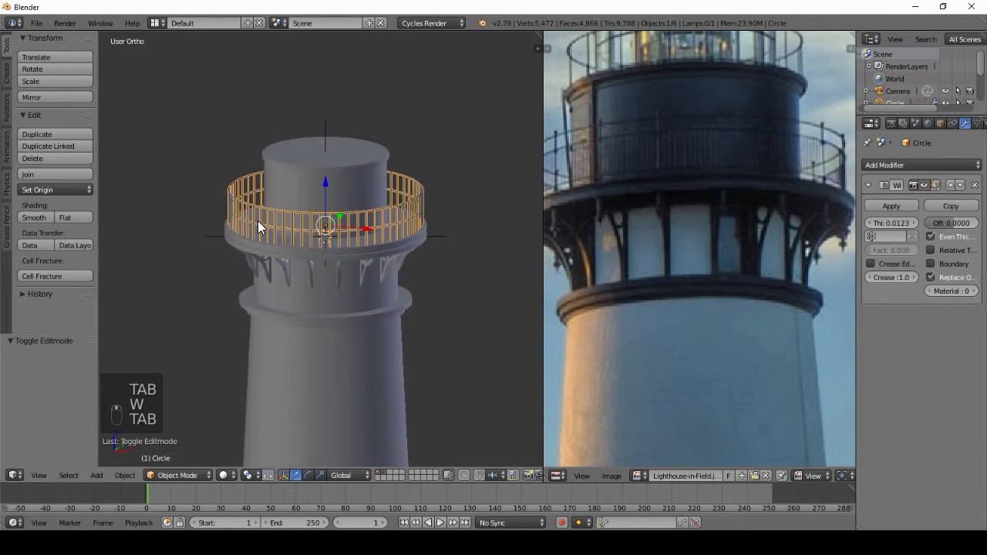
Add a circle mesh with 16 vertices at the tower's centre
{"action": "key", "text": "KP_1"}
{"action": "scroll", "coordinate": [653, 91], "scroll_direction": "down", "scroll_amount": 2}
{"action": "scroll", "coordinate": [668, 183], "scroll_direction": "up", "scroll_amount": 3}
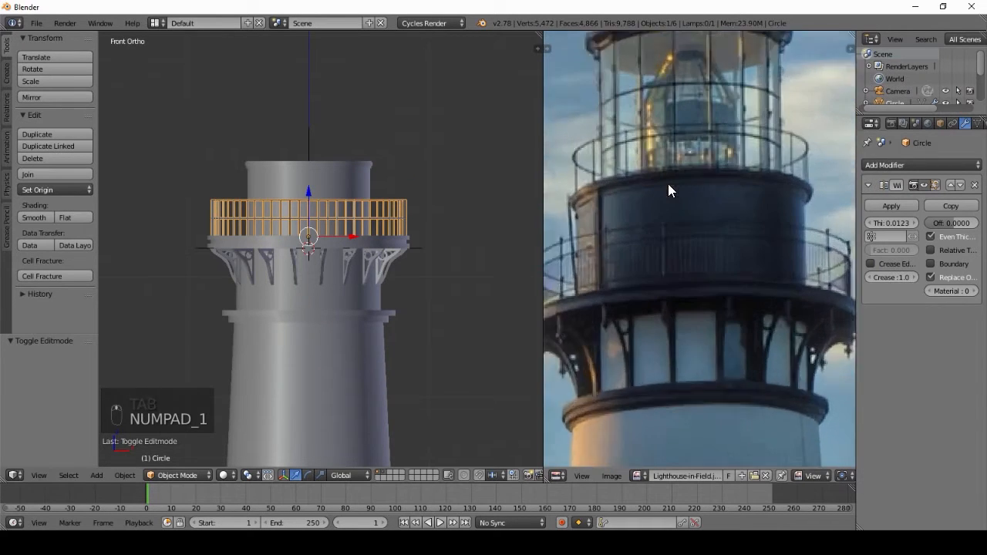
{"action": "scroll", "coordinate": [795, 148], "scroll_direction": "down", "scroll_amount": 1}
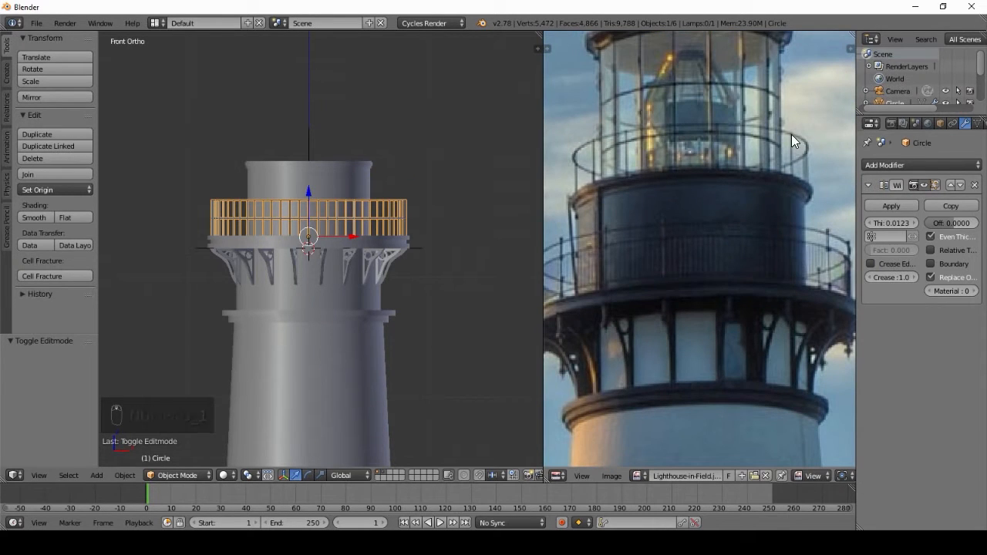
{"action": "middle_click_drag", "start_coordinate": [288, 157], "coordinate": [288, 223], "text": "shift"}
{"action": "scroll", "coordinate": [308, 221], "scroll_direction": "up", "scroll_amount": 2}
{"action": "right_click", "coordinate": [309, 222]}
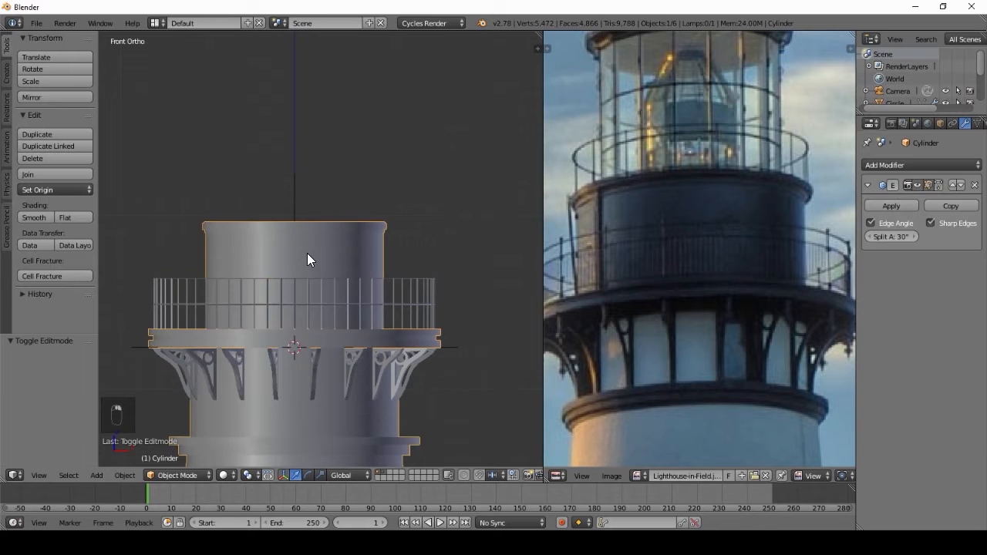
{"action": "key", "text": "shift+a"}
{"action": "mouse_move", "coordinate": [307, 254]}
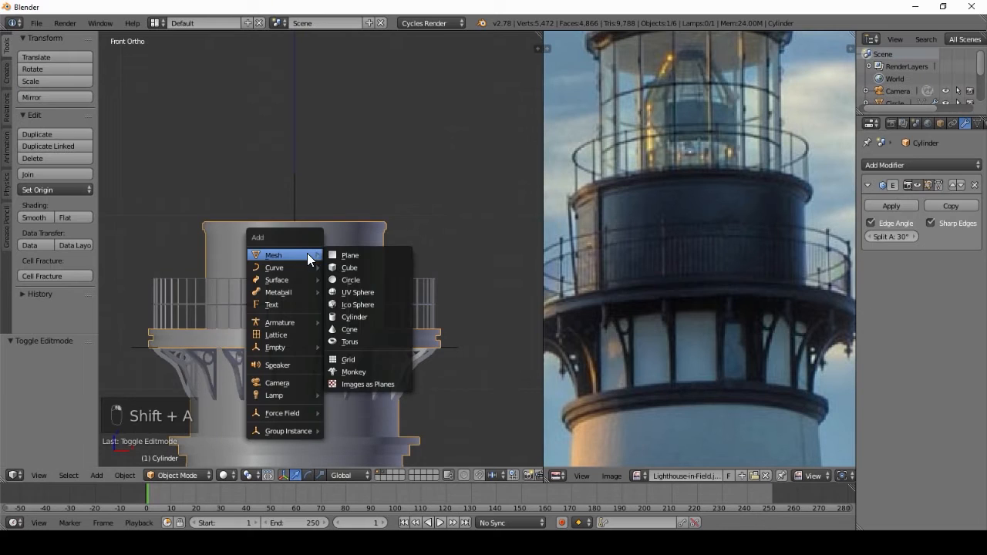
{"action": "left_click", "coordinate": [379, 279]}
{"action": "key", "text": "g"}
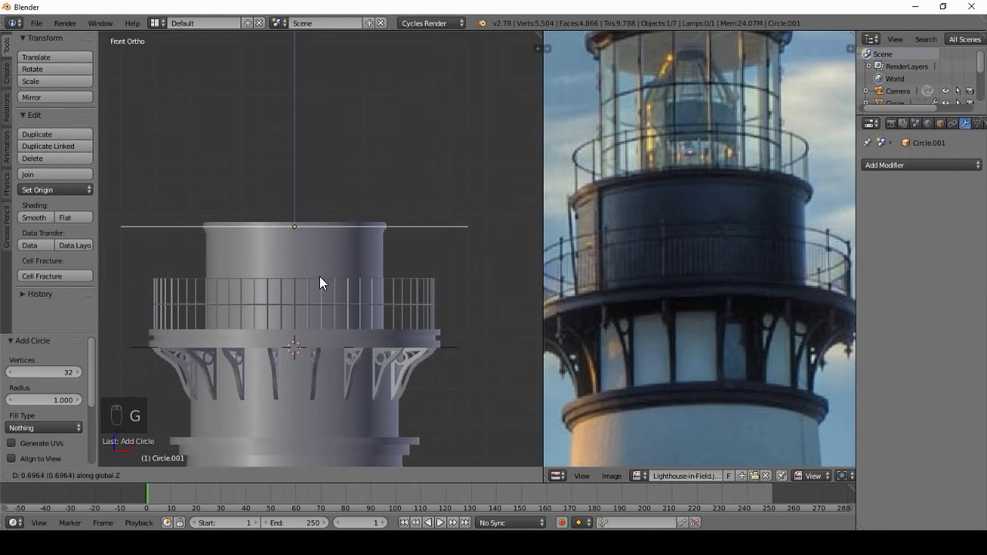
{"action": "right_click", "coordinate": [319, 277]}
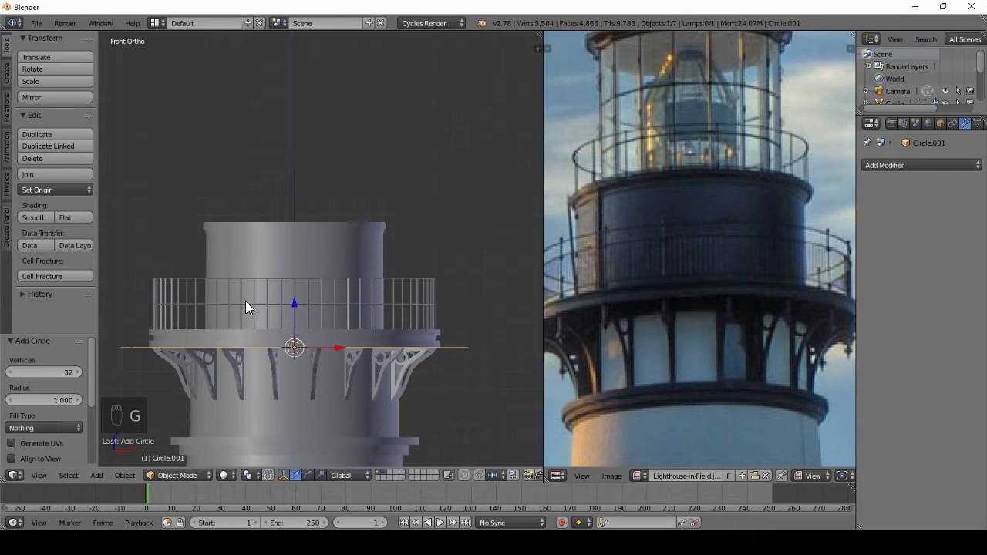
{"action": "left_click", "coordinate": [46, 371]}
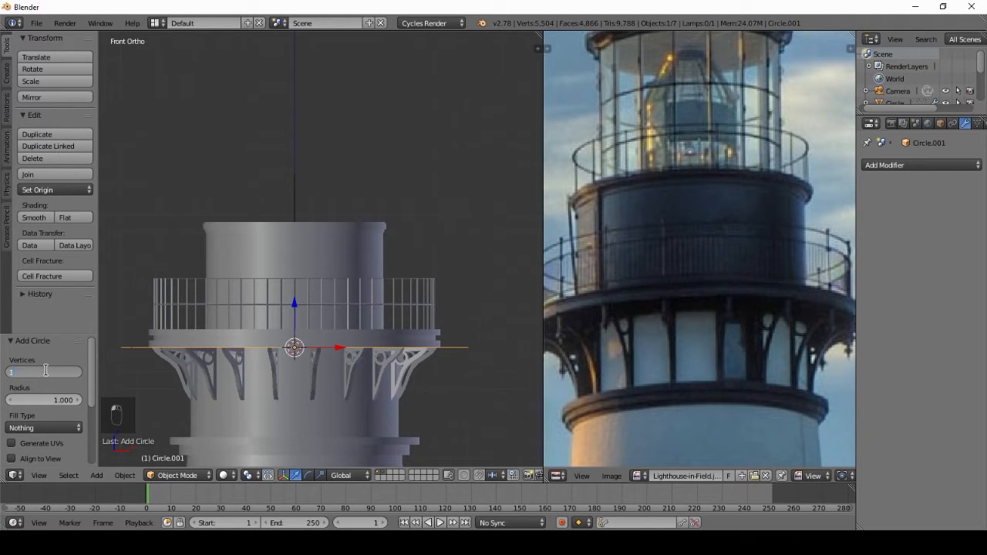
{"action": "key", "text": "Return"}
Raise the circle about 0.73 along Z onto the top of the upper drum and scale it down to just inside the drum's rim
{"action": "key", "text": "s"}
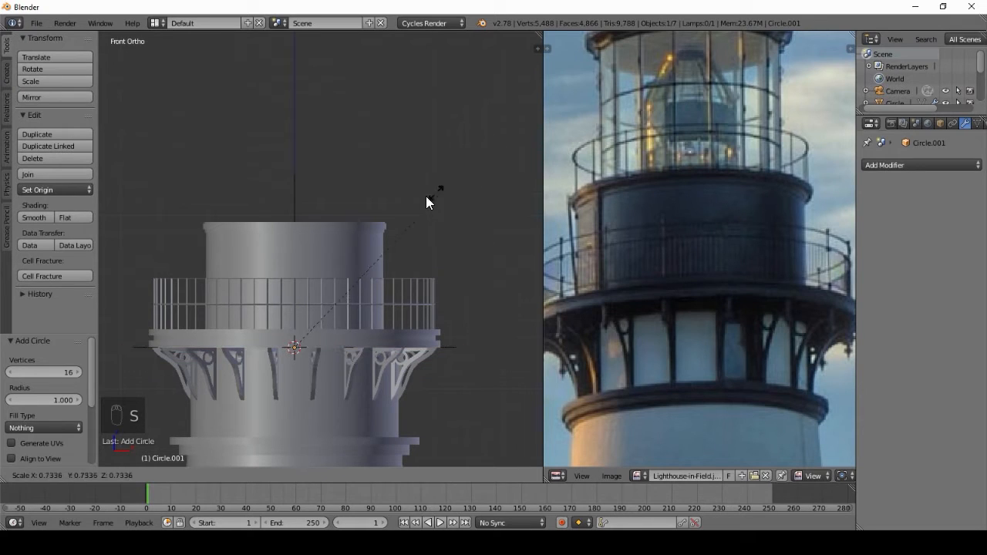
{"action": "left_click", "coordinate": [414, 210]}
{"action": "key", "text": "g"}
{"action": "left_click", "coordinate": [427, 87]}
{"action": "scroll", "coordinate": [463, 83], "scroll_direction": "up", "scroll_amount": 3}
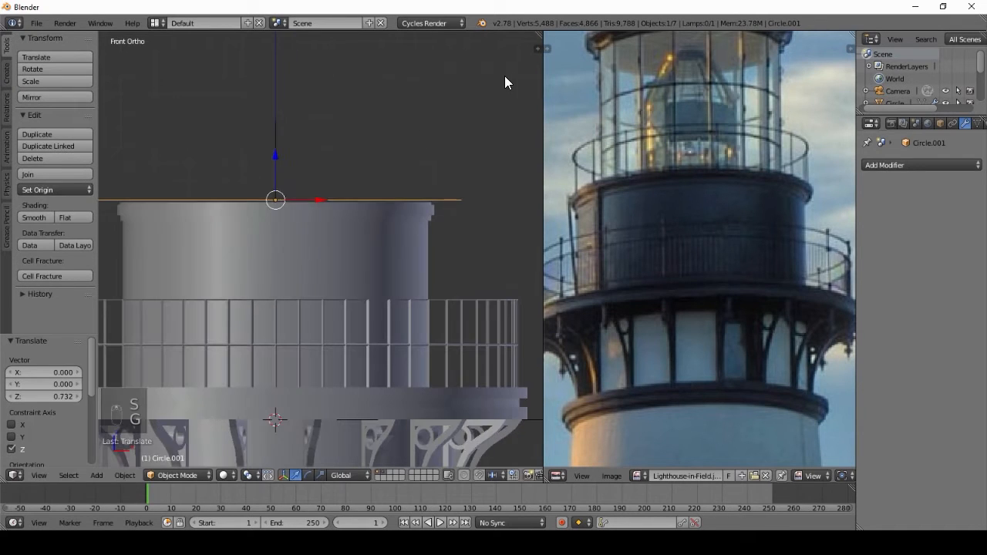
{"action": "key", "text": "s"}
{"action": "left_click", "coordinate": [463, 88]}
{"action": "key", "text": "g"}
{"action": "middle_click", "coordinate": [461, 90]}
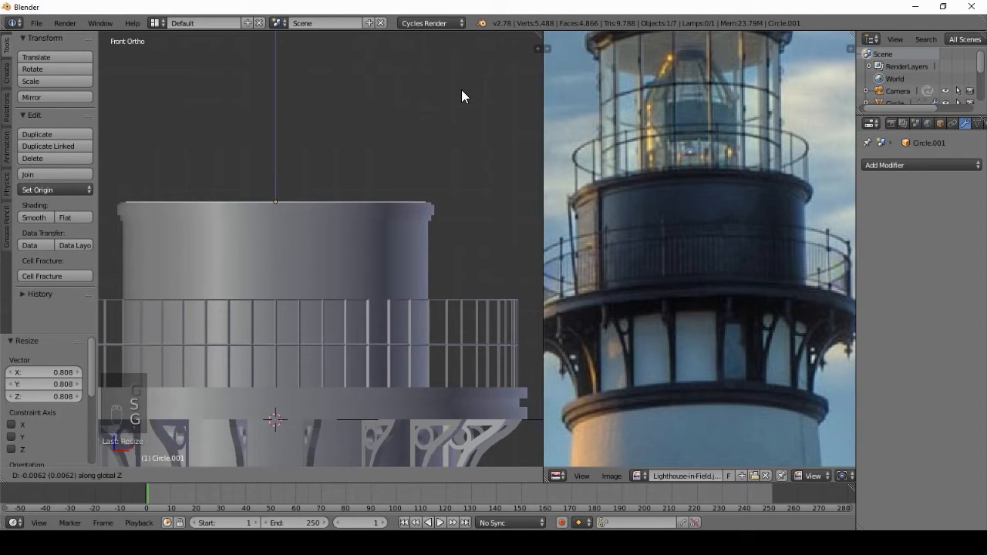
{"action": "left_click", "coordinate": [461, 90]}
Extrude the circle upward about 0.24 into a railing wall and make all its normals consistent
{"action": "middle_click_drag", "start_coordinate": [403, 123], "coordinate": [354, 218]}
{"action": "key", "text": "Tab"}
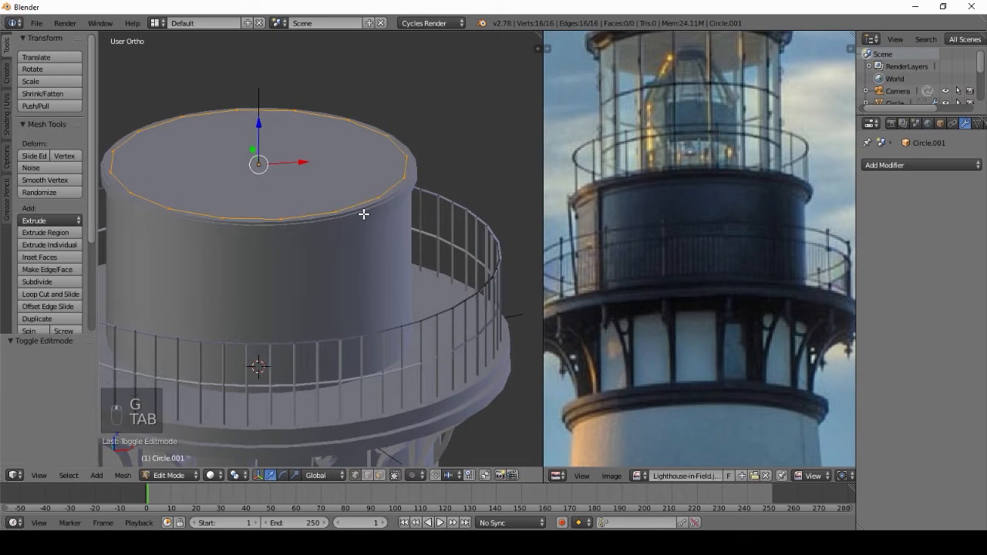
{"action": "key", "text": "e"}
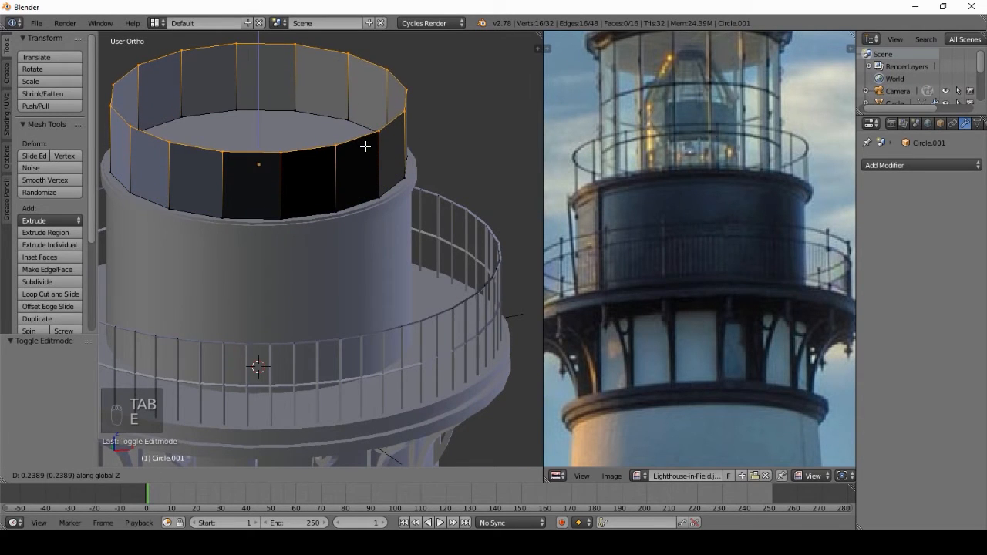
{"action": "left_click", "coordinate": [375, 154]}
{"action": "key", "text": "a"}
{"action": "key", "text": "a"}
{"action": "key", "text": "a"}
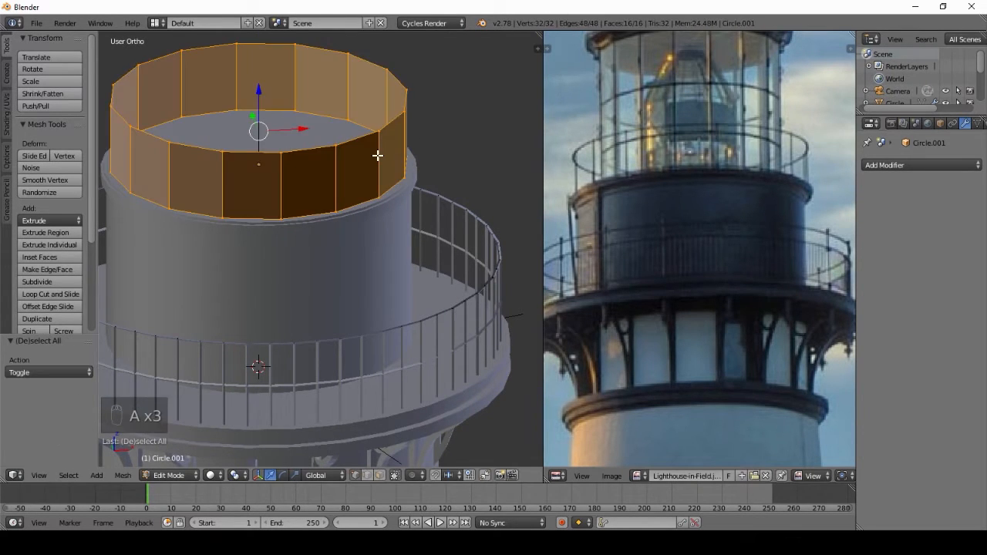
{"action": "key", "text": "ctrl+n"}
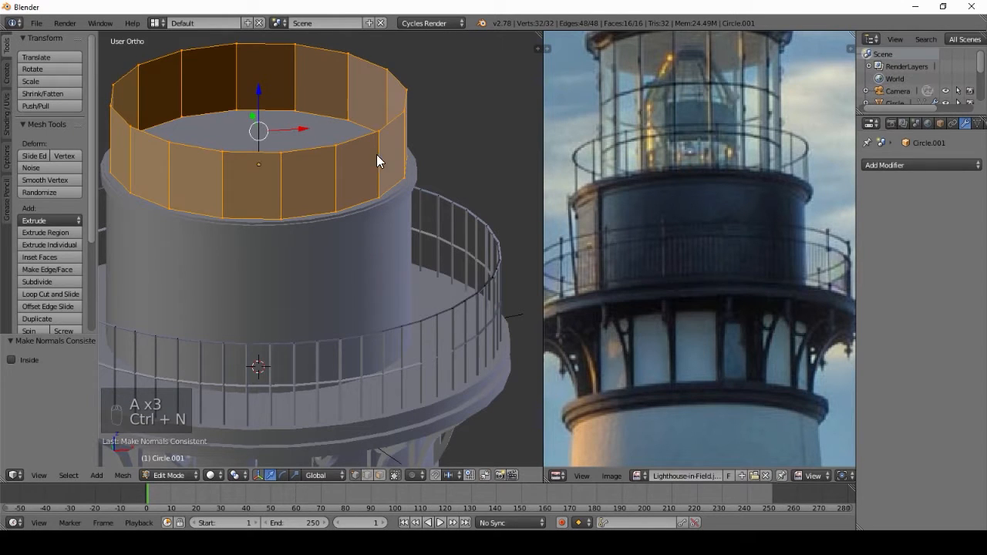
Add a Wireframe modifier to the upper railing wall and lower the railing about 0.015 along Z into the drum's top
{"action": "key", "text": "Tab"}
{"action": "left_click", "coordinate": [943, 163]}
{"action": "left_click", "coordinate": [770, 401]}
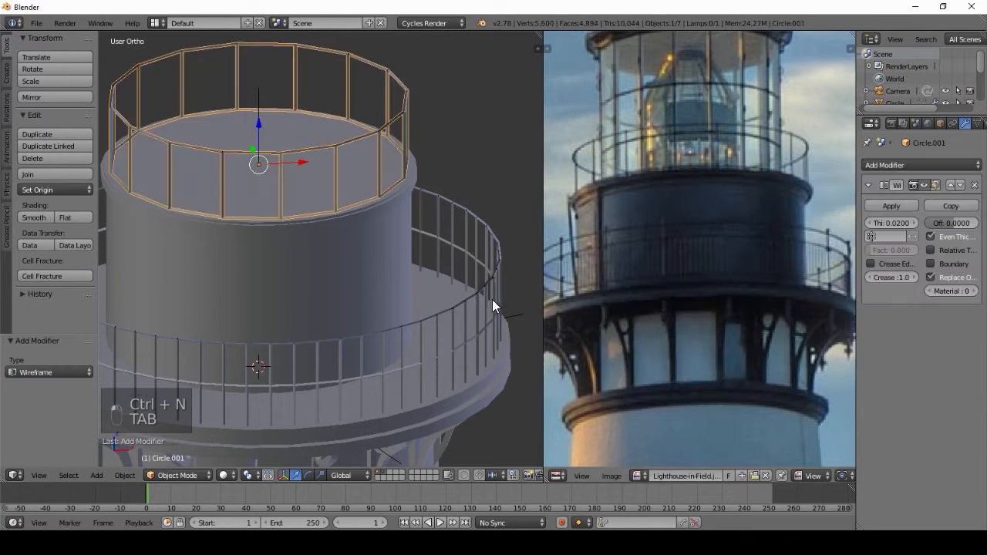
{"action": "key", "text": "KP_Decimal"}
{"action": "scroll", "coordinate": [398, 219], "scroll_direction": "up", "scroll_amount": 4}
{"action": "key", "text": "g"}
{"action": "key", "text": "z"}
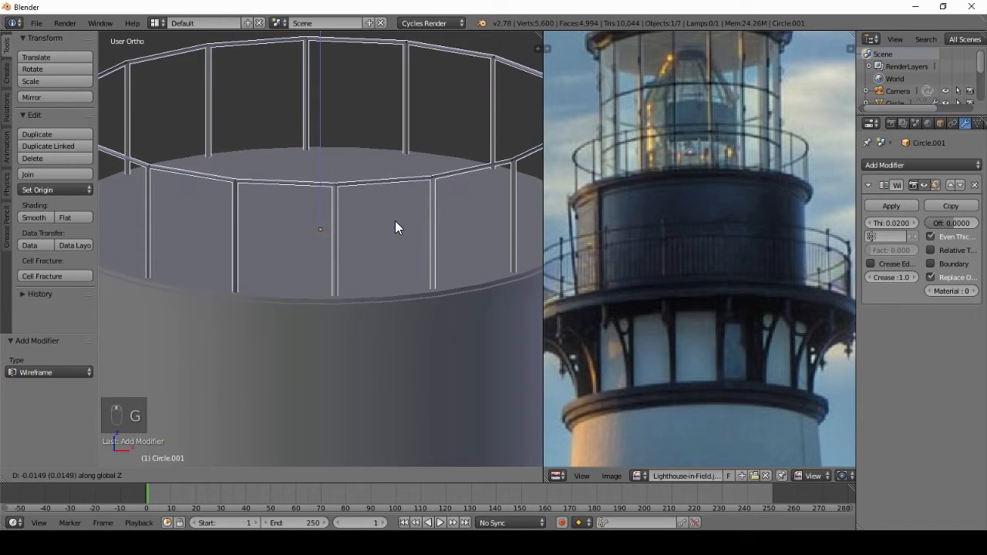
{"action": "left_click", "coordinate": [395, 221]}
{"action": "key", "text": "a"}
Set the upper railing's Wireframe thickness to 0.0284
{"action": "scroll", "coordinate": [362, 243], "scroll_direction": "down", "scroll_amount": 3}
{"action": "scroll", "coordinate": [357, 246], "scroll_direction": "up", "scroll_amount": 1}
{"action": "middle_click_drag", "start_coordinate": [357, 246], "coordinate": [378, 233]}
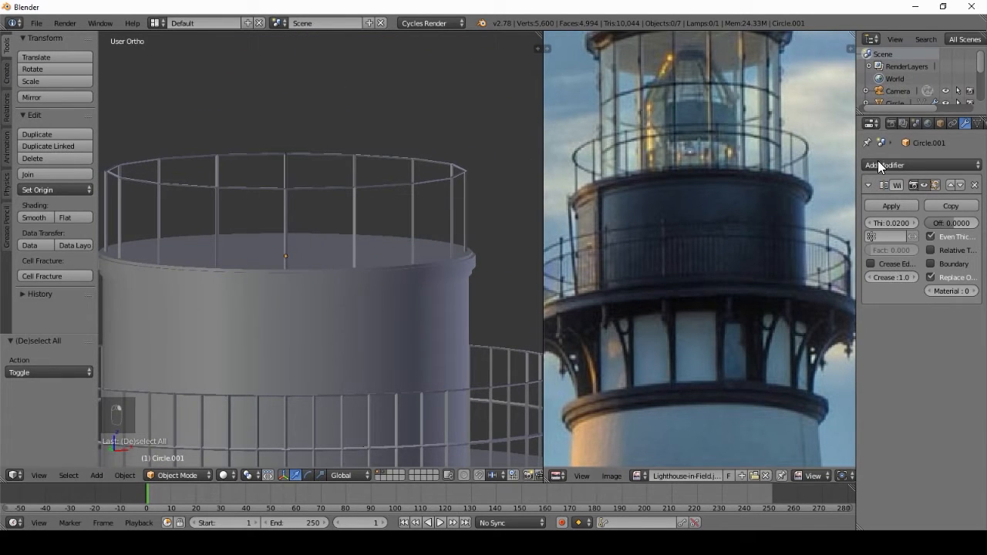
{"action": "right_click", "coordinate": [466, 186]}
{"action": "left_click_drag", "start_coordinate": [891, 222], "coordinate": [921, 222]}
{"action": "middle_click_drag", "start_coordinate": [532, 196], "coordinate": [464, 202]}
{"action": "scroll", "coordinate": [400, 210], "scroll_direction": "down", "scroll_amount": 5}
{"action": "middle_click_drag", "start_coordinate": [421, 228], "coordinate": [435, 201]}
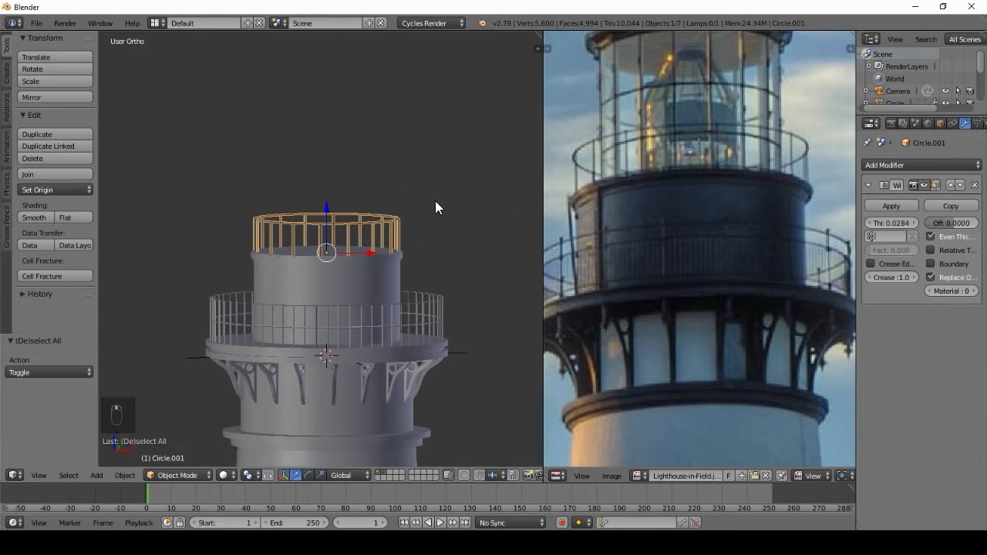
Add another 16-vertex circle mesh as the base of the lantern room
{"action": "scroll", "coordinate": [687, 200], "scroll_direction": "down", "scroll_amount": 3}
{"action": "scroll", "coordinate": [696, 198], "scroll_direction": "up", "scroll_amount": 4}
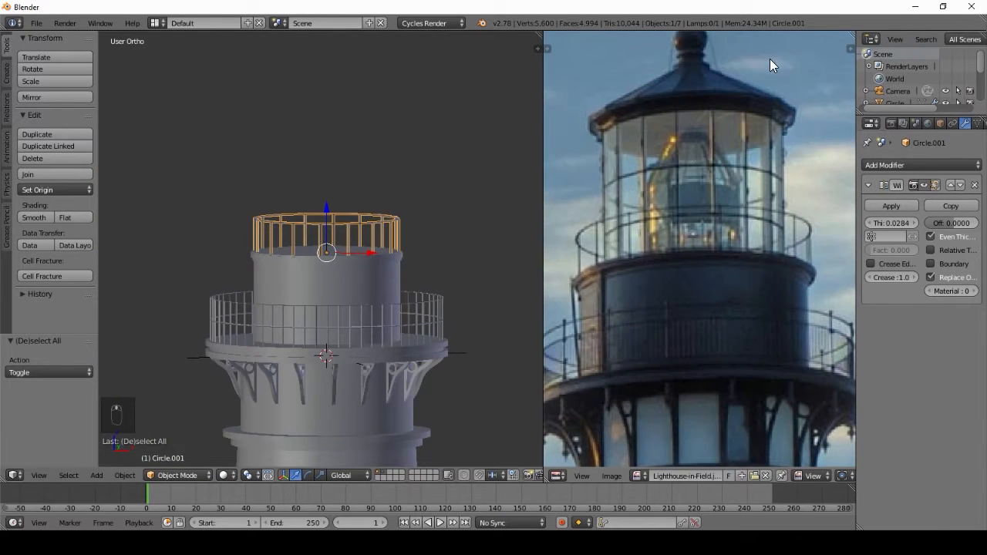
{"action": "scroll", "coordinate": [369, 224], "scroll_direction": "up", "scroll_amount": 3}
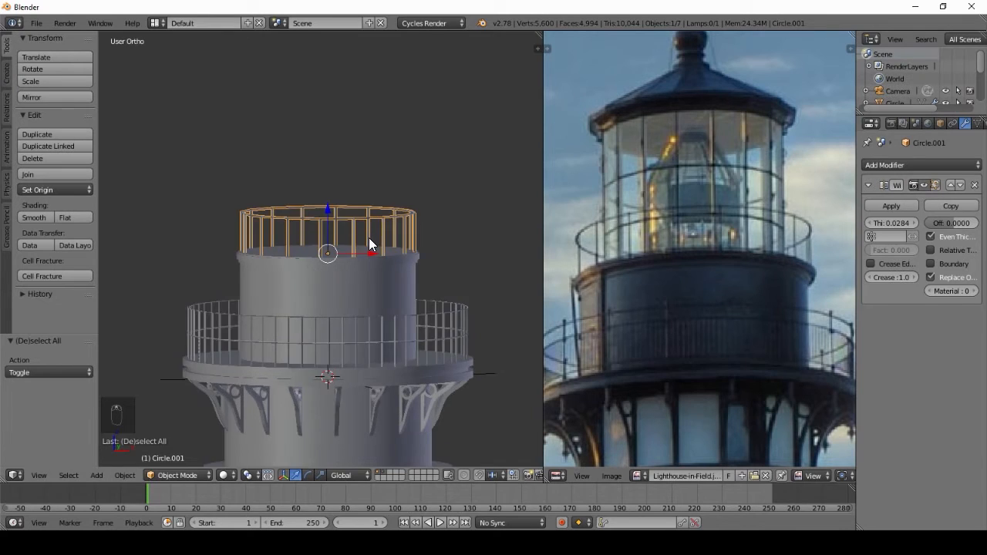
{"action": "scroll", "coordinate": [369, 239], "scroll_direction": "down", "scroll_amount": 4}
{"action": "middle_click_drag", "start_coordinate": [337, 269], "coordinate": [334, 249]}
{"action": "key", "text": "shift+a"}
{"action": "mouse_move", "coordinate": [337, 248]}
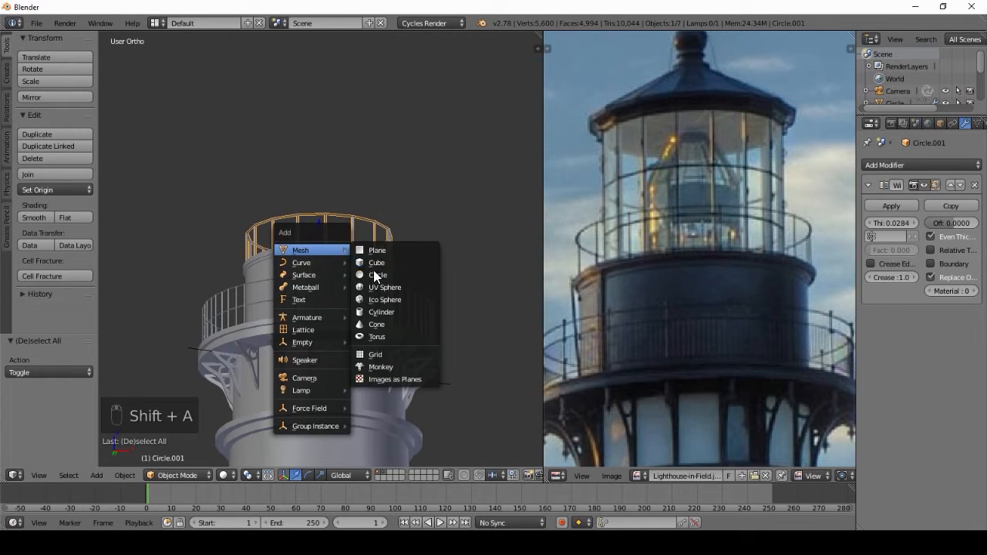
{"action": "left_click", "coordinate": [381, 274]}
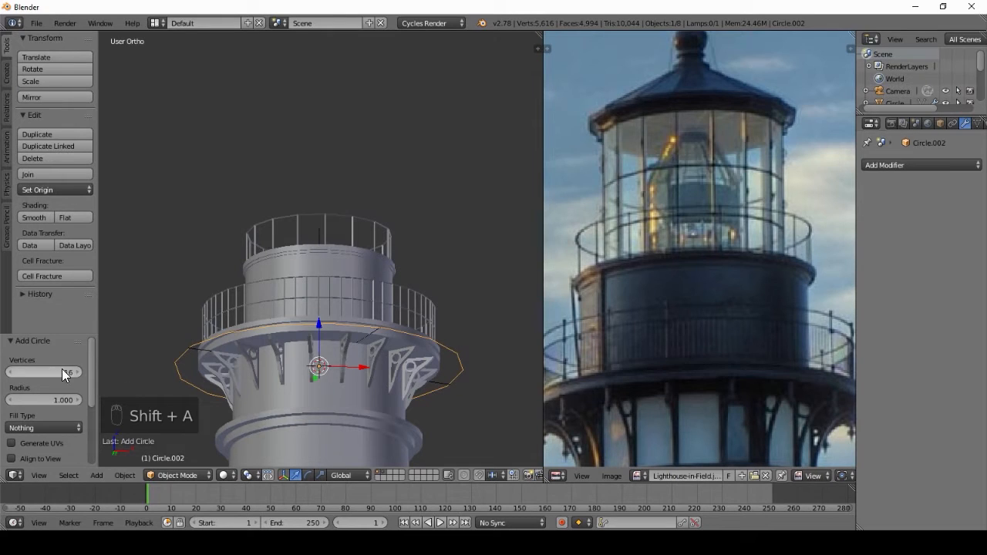
Raise the new circle about 0.691 along Z to the drum's top and scale it by about 0.401 and again by about 0.942
{"action": "key", "text": "KP_1"}
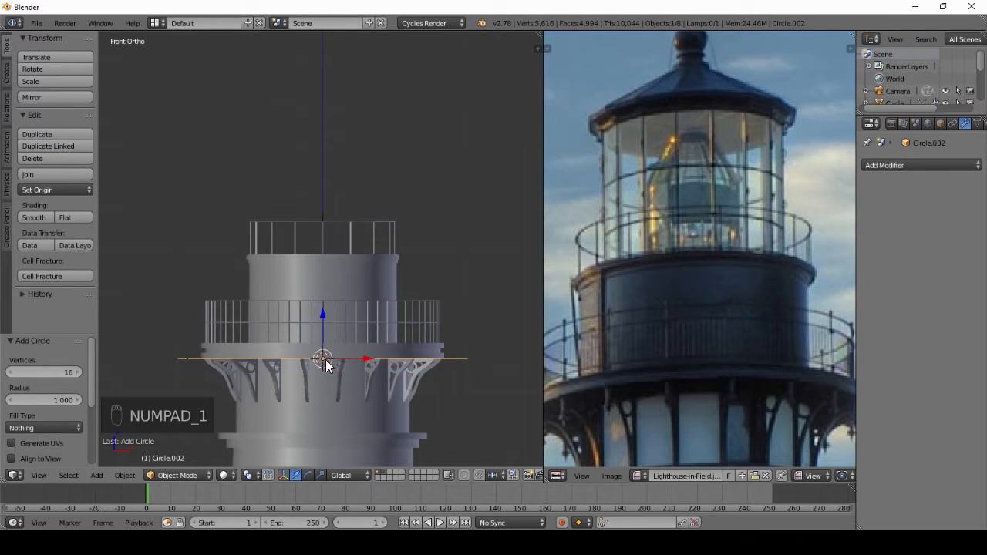
{"action": "key", "text": "g"}
{"action": "key", "text": "z"}
{"action": "left_click", "coordinate": [339, 261]}
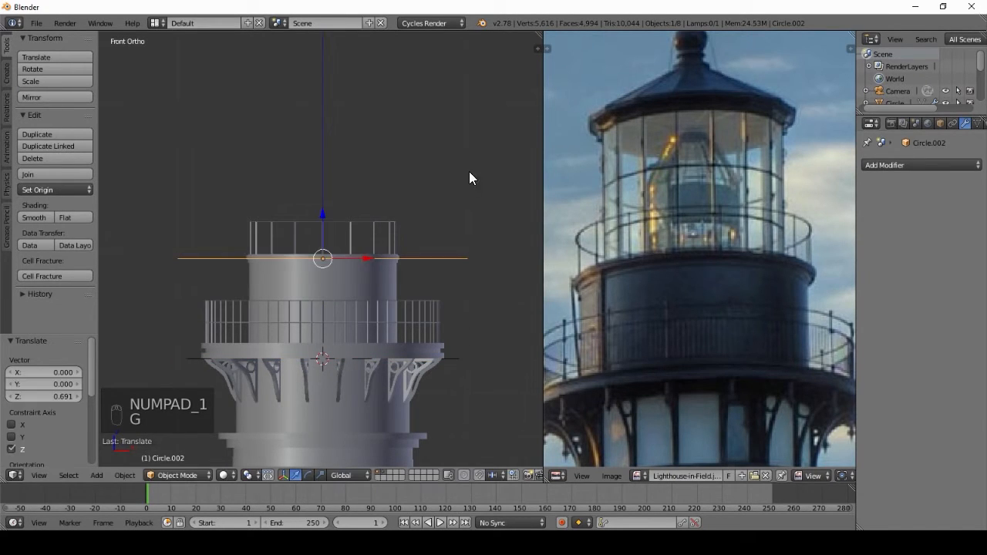
{"action": "key", "text": "s"}
{"action": "left_click", "coordinate": [398, 217]}
{"action": "middle_click_drag", "start_coordinate": [443, 232], "coordinate": [436, 259]}
{"action": "key", "text": "z"}
{"action": "key", "text": "KP_7"}
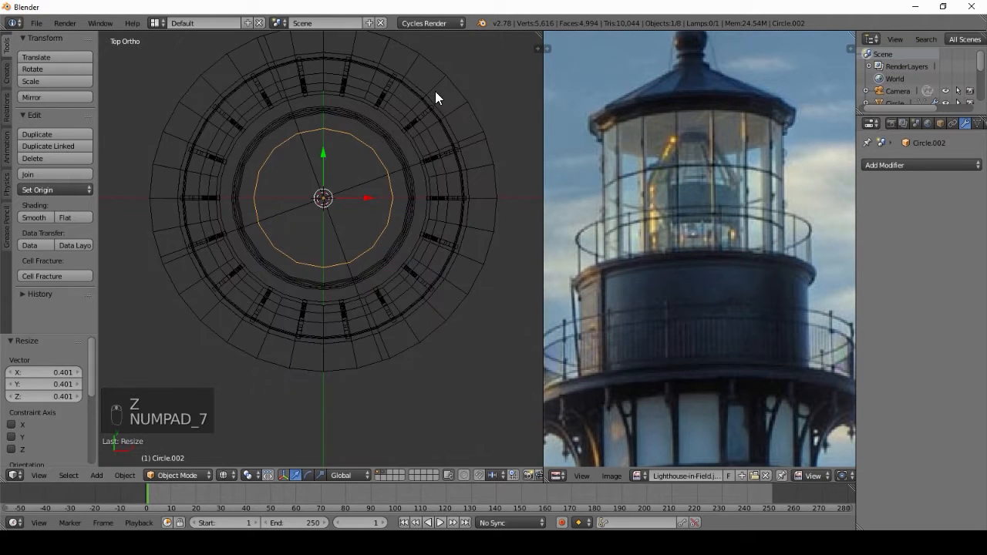
{"action": "key", "text": "s"}
{"action": "middle_click_drag", "start_coordinate": [326, 165], "coordinate": [348, 121]}
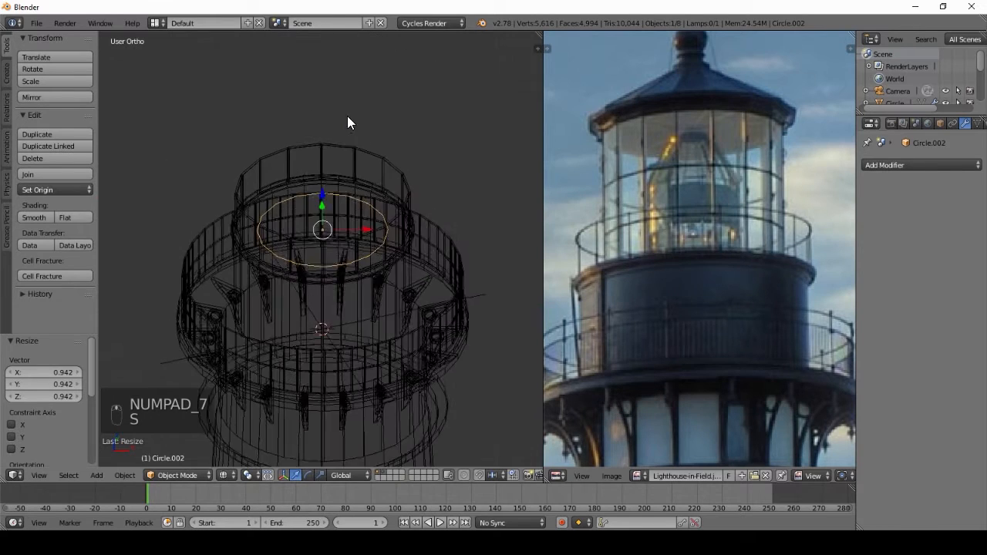
{"action": "key", "text": "z"}
{"action": "right_click", "coordinate": [414, 203]}
{"action": "key", "text": "Tab"}
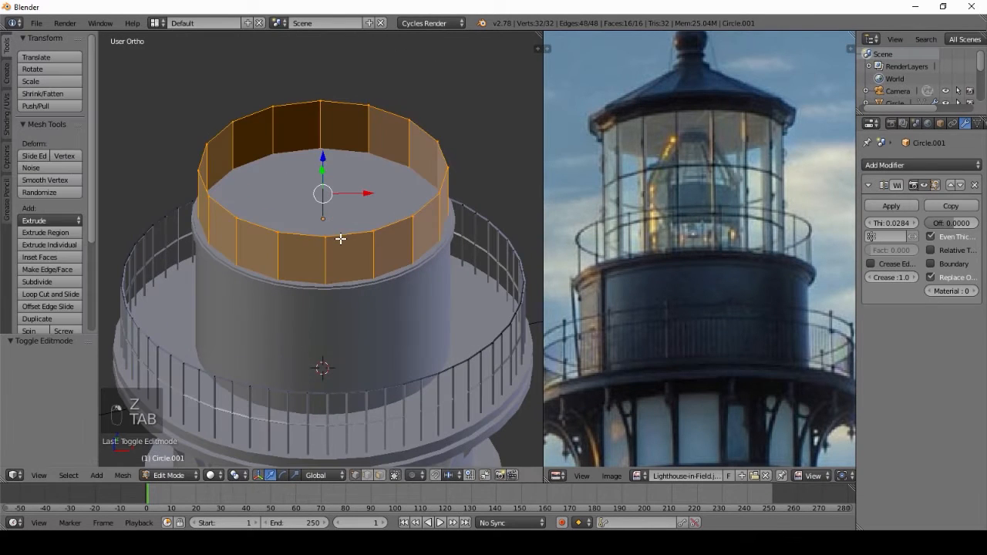
{"action": "key", "text": "Tab"}
Reselect the lantern room circle and raise it slightly along Z to the drum's top surface
{"action": "right_click", "coordinate": [356, 196]}
{"action": "key", "text": "z"}
{"action": "right_click", "coordinate": [372, 171]}
{"action": "key", "text": "z"}
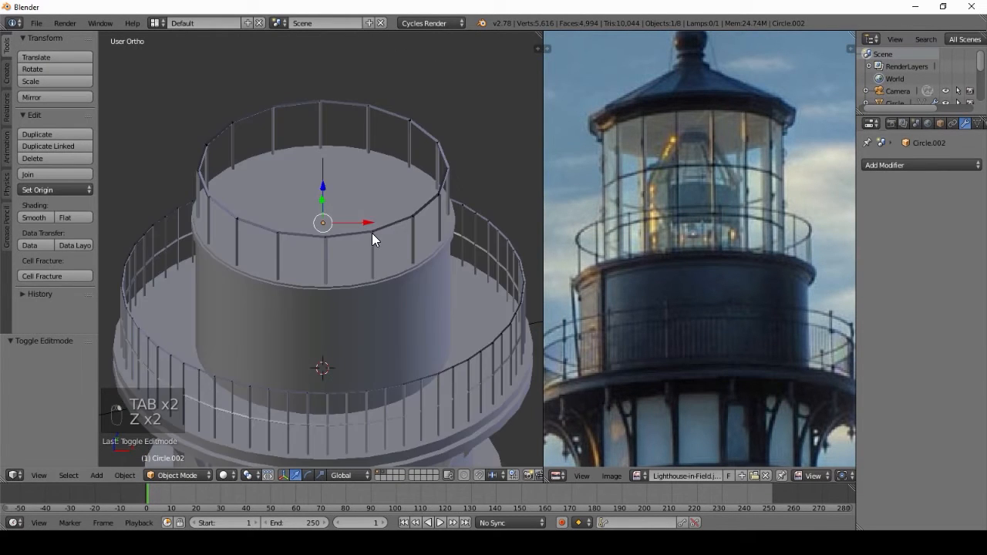
{"action": "key", "text": "g"}
{"action": "key", "text": "z"}
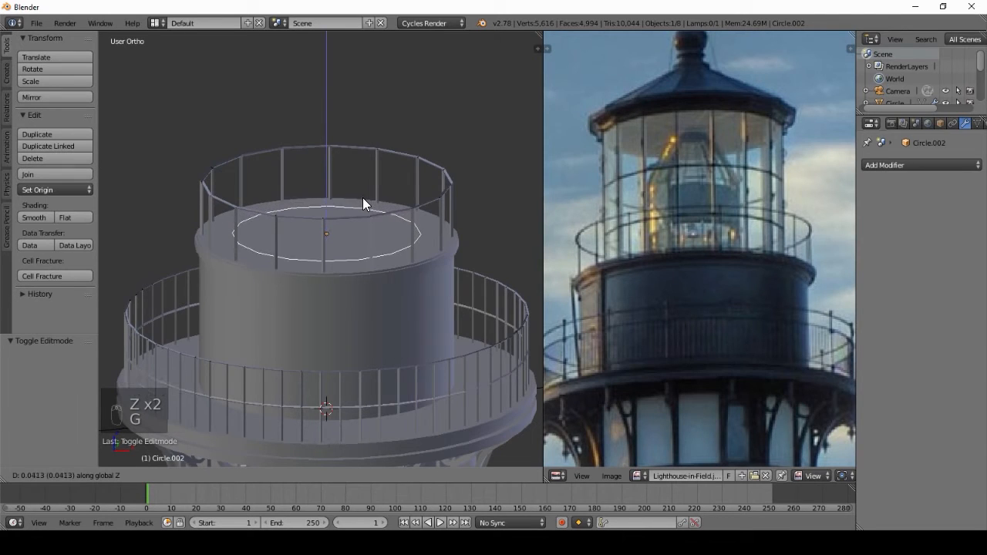
{"action": "left_click", "coordinate": [370, 207]}
Extrude the lantern room circle upward about 0.201 in Edit Mode
{"action": "key", "text": "Tab"}
{"action": "scroll", "coordinate": [368, 300], "scroll_direction": "down", "scroll_amount": 3}
{"action": "key", "text": "e"}
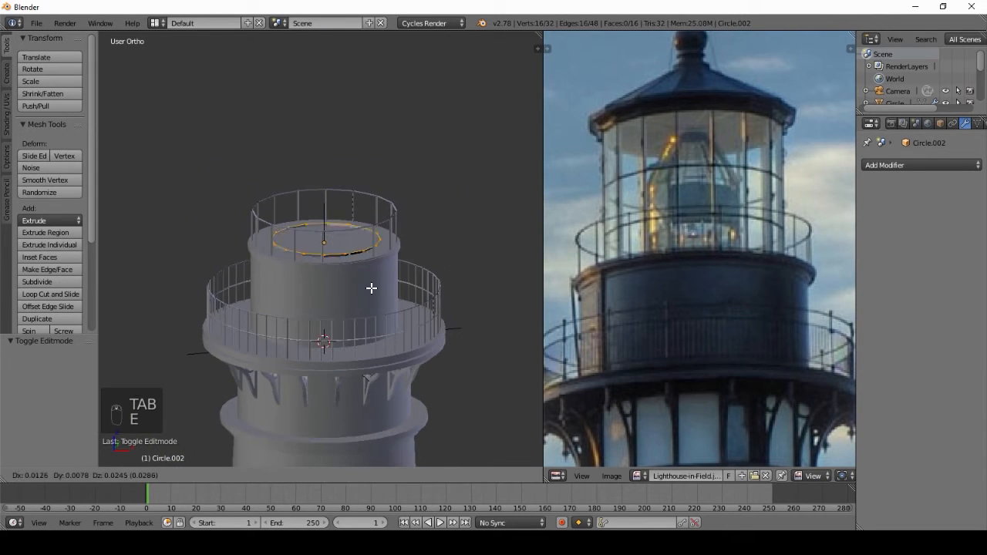
{"action": "left_click", "coordinate": [371, 272]}
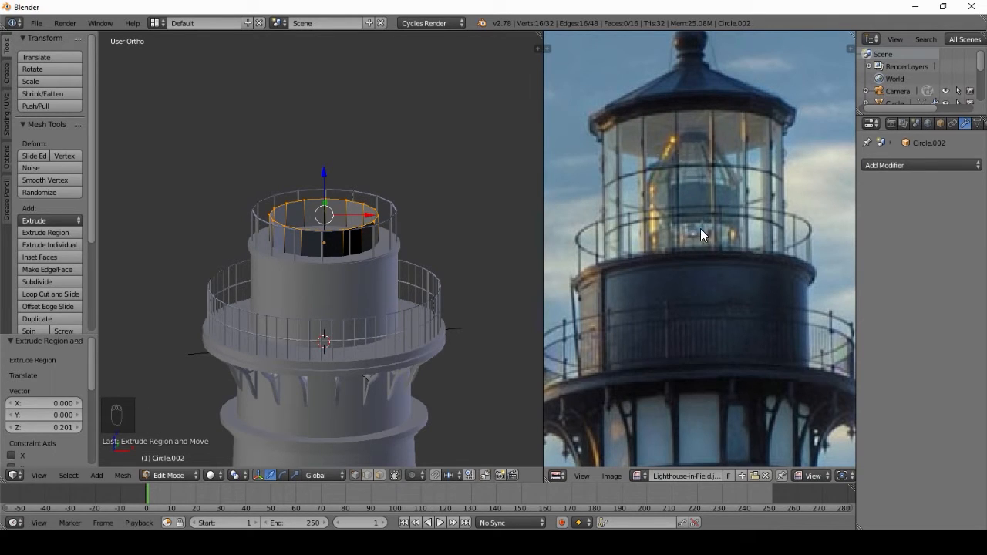
Extrude the lantern room wall's top loop upward in two more sections, about 0.170 and 0.245 along Z, in front view
{"action": "key", "text": "KP_1"}
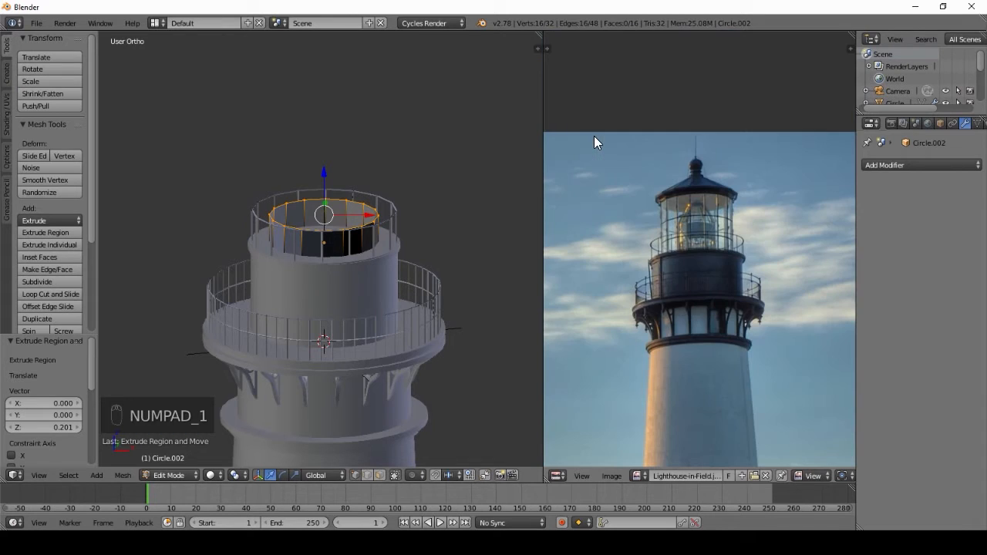
{"action": "scroll", "coordinate": [706, 228], "scroll_direction": "up", "scroll_amount": 4}
{"action": "scroll", "coordinate": [708, 220], "scroll_direction": "up", "scroll_amount": 2}
{"action": "key", "text": "KP_1"}
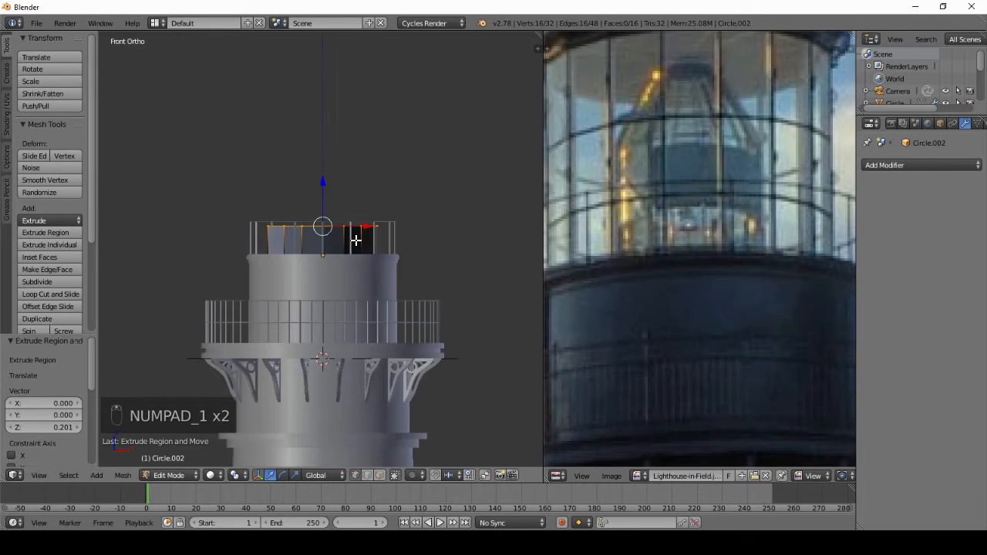
{"action": "scroll", "coordinate": [352, 238], "scroll_direction": "up", "scroll_amount": 4}
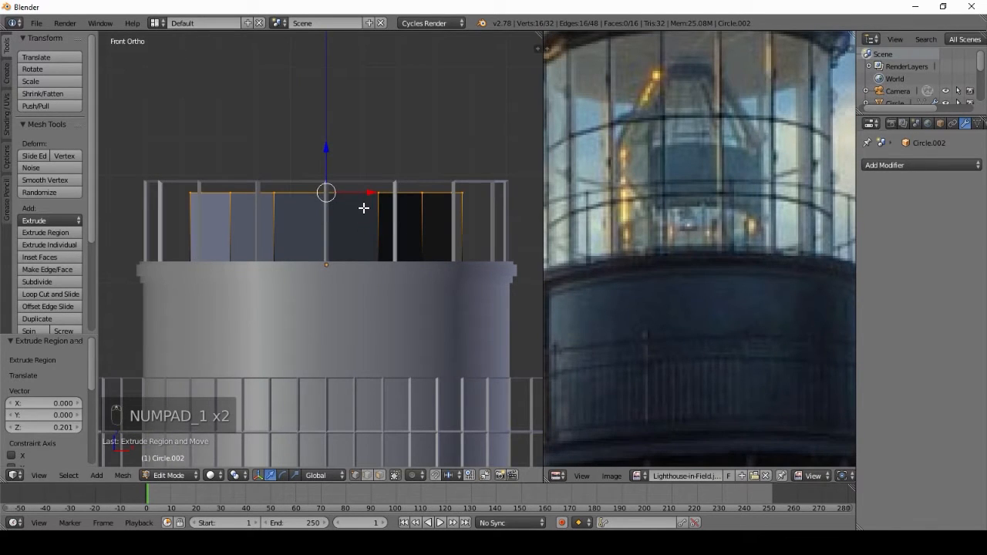
{"action": "key", "text": "e"}
{"action": "left_click", "coordinate": [361, 147]}
{"action": "middle_click_drag", "start_coordinate": [734, 51], "coordinate": [754, 172]}
{"action": "key", "text": "e"}
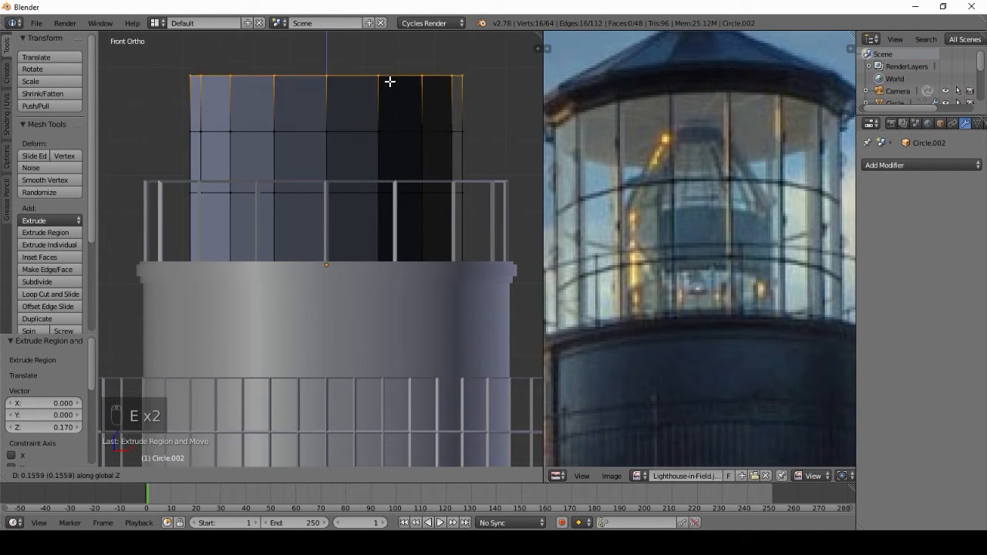
{"action": "left_click", "coordinate": [393, 59]}
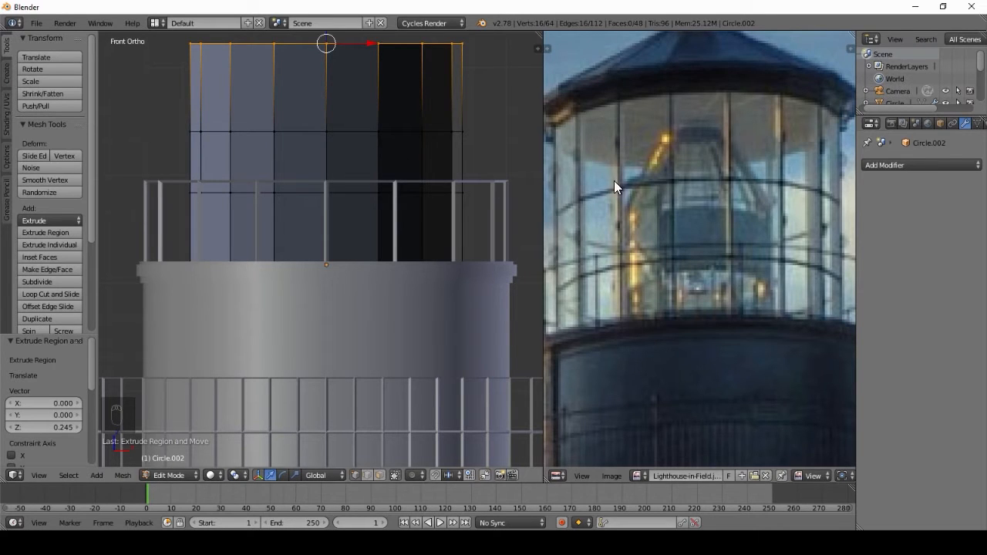
Leave Edit Mode and add a Wireframe modifier to the lantern room wall with Replace Original turned off
{"action": "scroll", "coordinate": [728, 216], "scroll_direction": "down", "scroll_amount": 4}
{"action": "scroll", "coordinate": [727, 219], "scroll_direction": "up", "scroll_amount": 1}
{"action": "scroll", "coordinate": [709, 205], "scroll_direction": "down", "scroll_amount": 1}
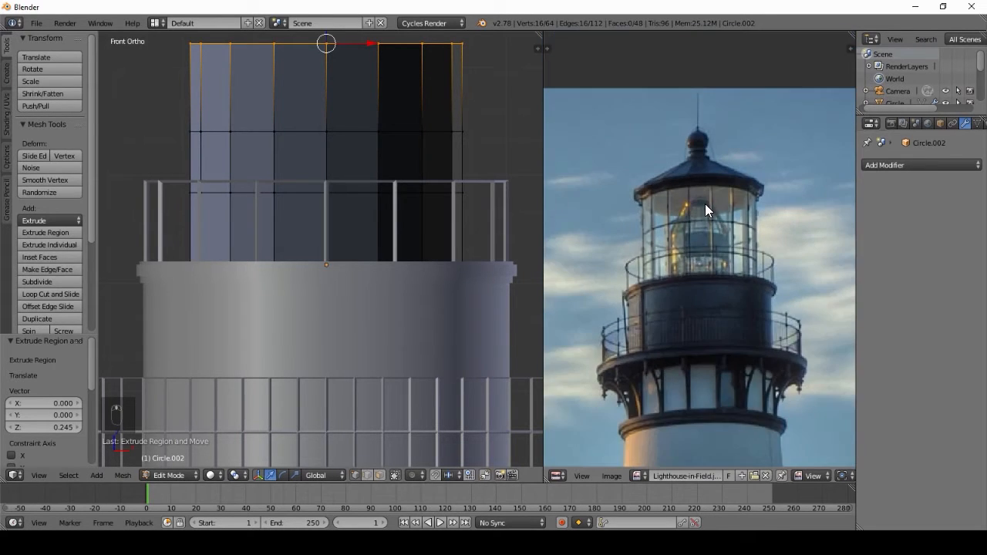
{"action": "scroll", "coordinate": [705, 203], "scroll_direction": "up", "scroll_amount": 2}
{"action": "key", "text": "Tab"}
{"action": "middle_click_drag", "start_coordinate": [359, 91], "coordinate": [337, 168], "text": "shift"}
{"action": "left_click", "coordinate": [894, 165]}
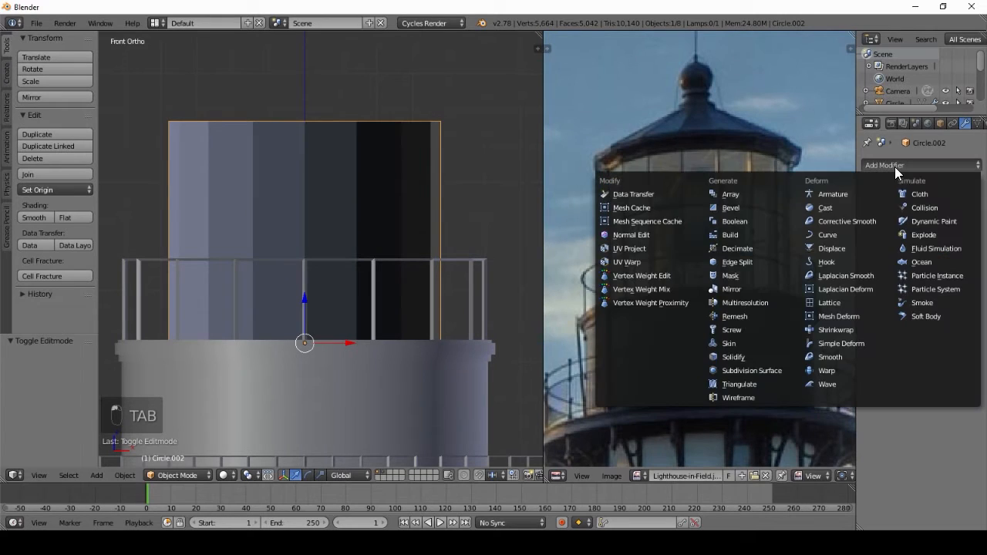
{"action": "left_click", "coordinate": [750, 398]}
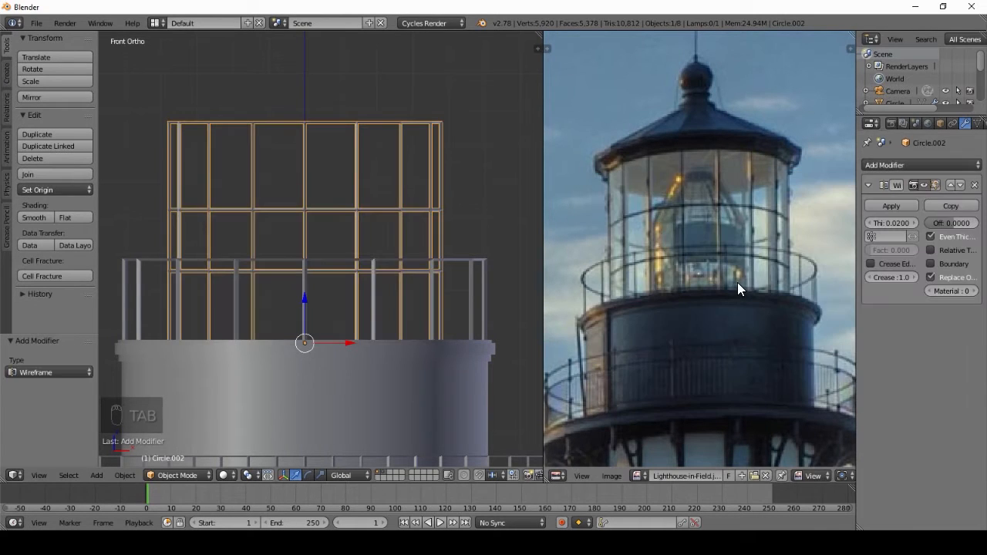
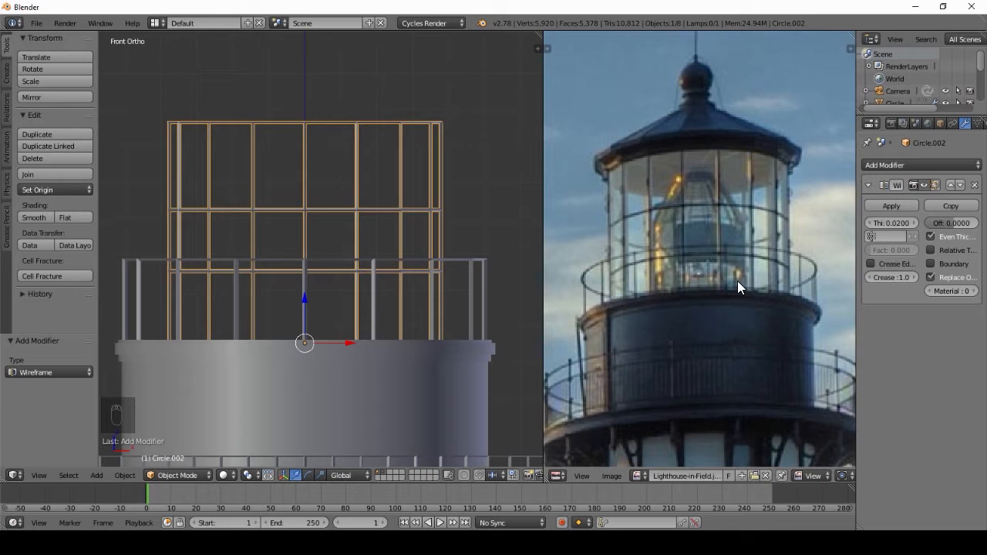
{"action": "left_click", "coordinate": [930, 277]}
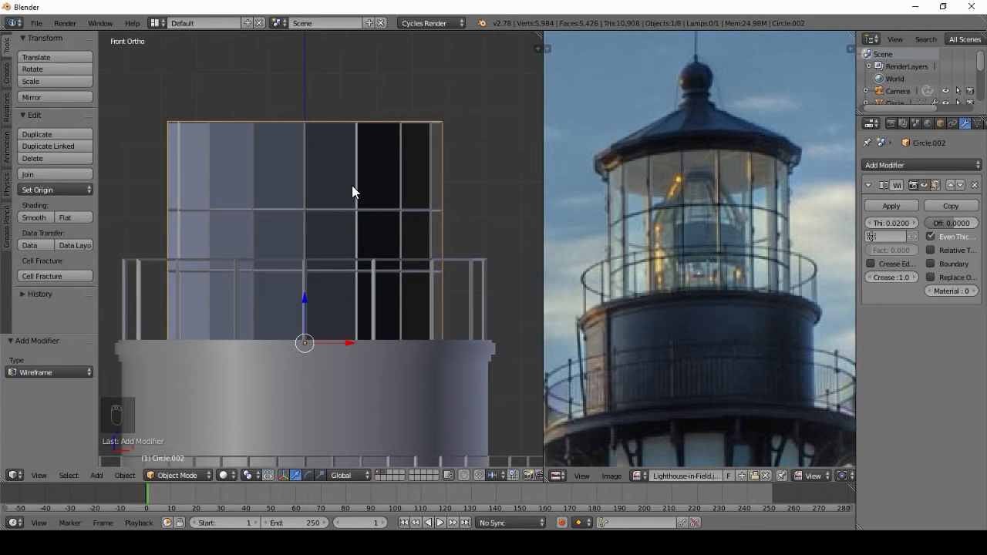
Recalculate the normals of all the lantern room wall's faces in Edit Mode and return to Object Mode
{"action": "key", "text": "Tab"}
{"action": "key", "text": "a"}
{"action": "key", "text": "a"}
{"action": "key", "text": "a"}
{"action": "key", "text": "a"}
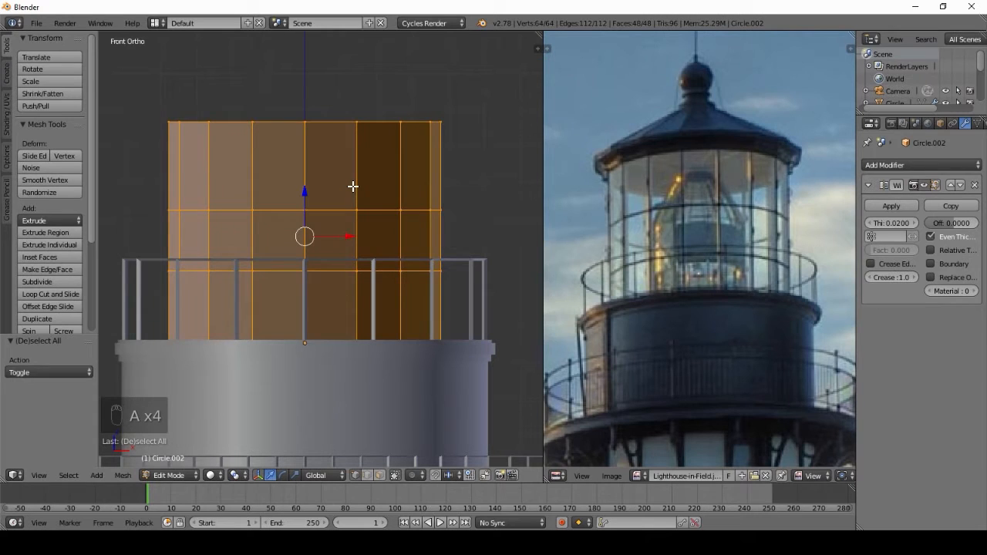
{"action": "key", "text": "ctrl+n"}
{"action": "key", "text": "Tab"}
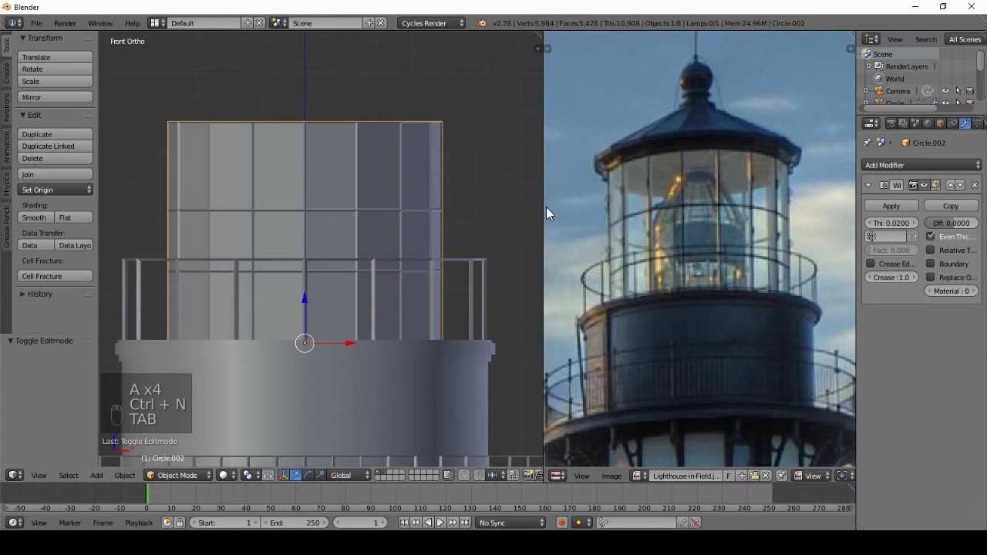
Add a 16-vertex circle mesh for the roof and raise it about 1.330 along Z to the lantern room's top edge
{"action": "scroll", "coordinate": [692, 181], "scroll_direction": "down", "scroll_amount": 2}
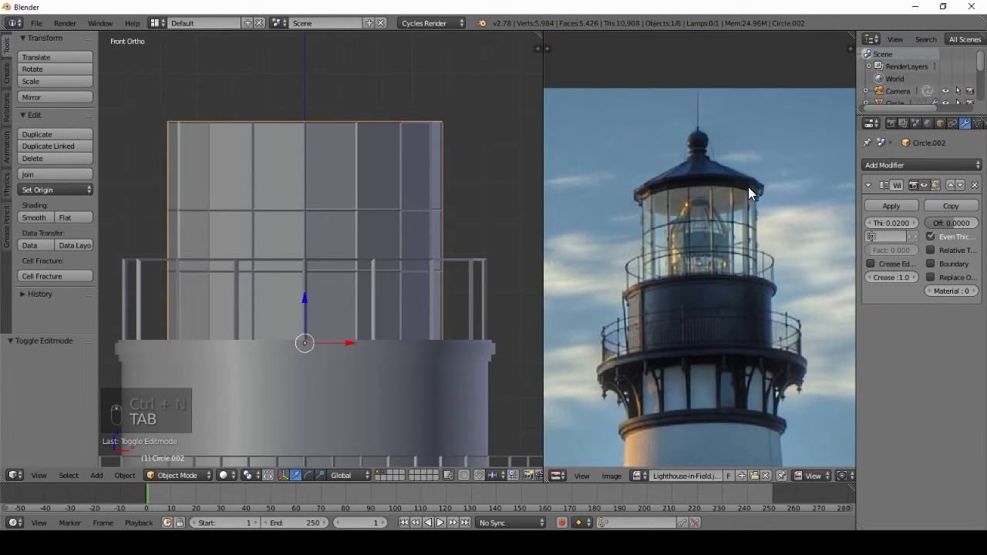
{"action": "scroll", "coordinate": [698, 126], "scroll_direction": "up", "scroll_amount": 2}
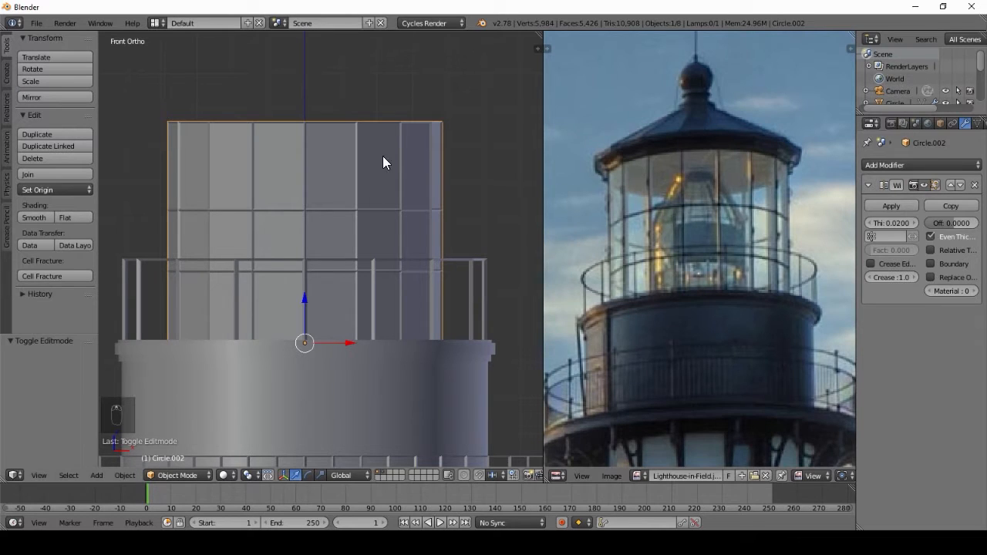
{"action": "key", "text": "shift+a"}
{"action": "mouse_move", "coordinate": [333, 141]}
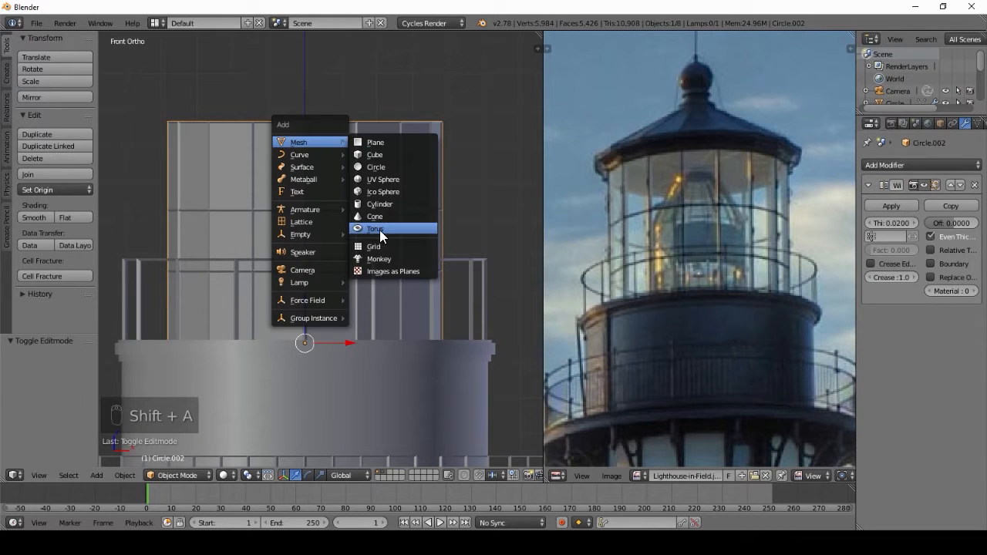
{"action": "left_click", "coordinate": [378, 166]}
{"action": "scroll", "coordinate": [338, 338], "scroll_direction": "down", "scroll_amount": 3}
{"action": "key", "text": "g"}
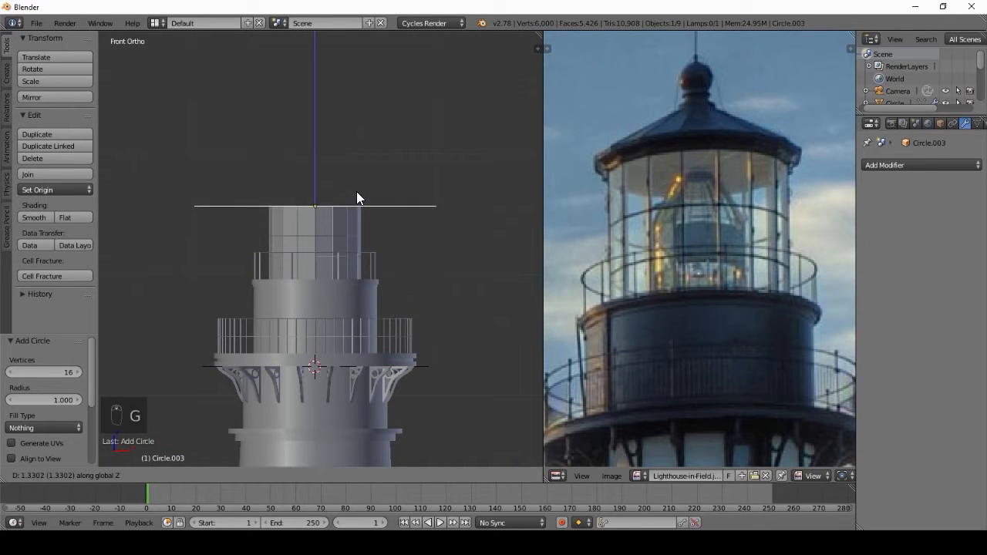
{"action": "left_click", "coordinate": [356, 198]}
{"action": "scroll", "coordinate": [371, 185], "scroll_direction": "up", "scroll_amount": 3}
{"action": "scroll", "coordinate": [660, 126], "scroll_direction": "up", "scroll_amount": 2}
{"action": "scroll", "coordinate": [719, 97], "scroll_direction": "down", "scroll_amount": 1}
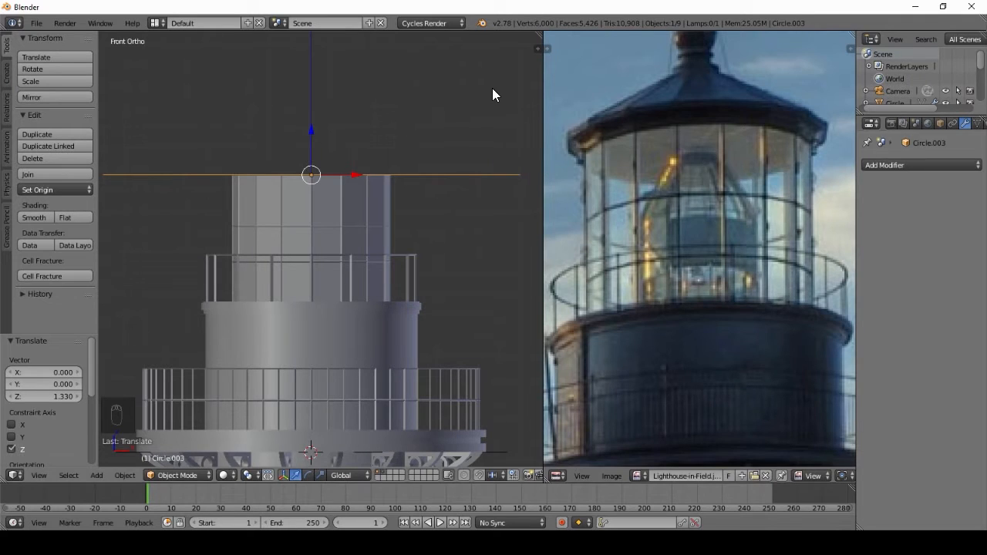
Scale the circle above the lantern room down in two passes, by 0.421 and 0.910, to match the room's width
{"action": "key", "text": "s"}
{"action": "left_click", "coordinate": [384, 132]}
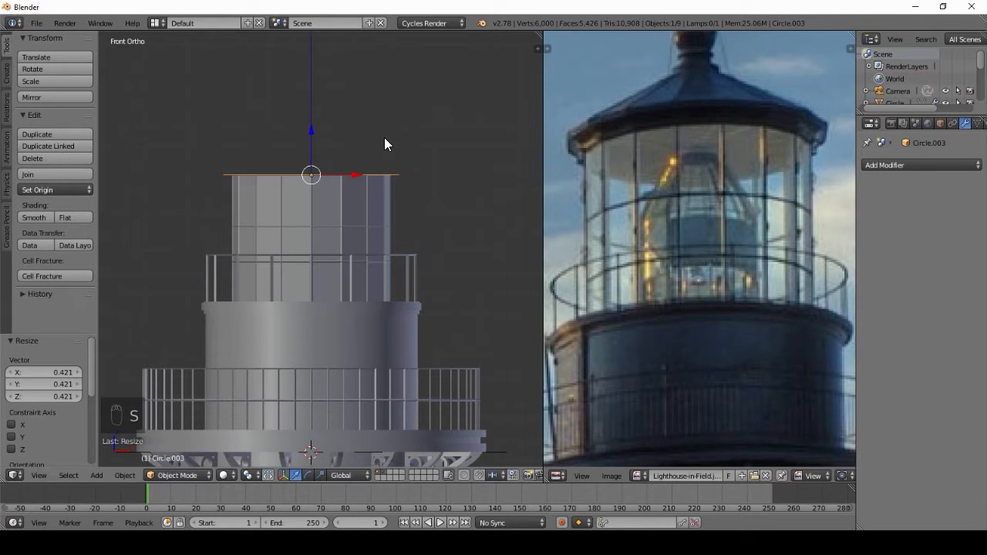
{"action": "scroll", "coordinate": [383, 134], "scroll_direction": "up", "scroll_amount": 2}
{"action": "scroll", "coordinate": [502, 54], "scroll_direction": "up", "scroll_amount": 2}
{"action": "middle_click_drag", "start_coordinate": [496, 39], "coordinate": [460, 167], "text": "shift"}
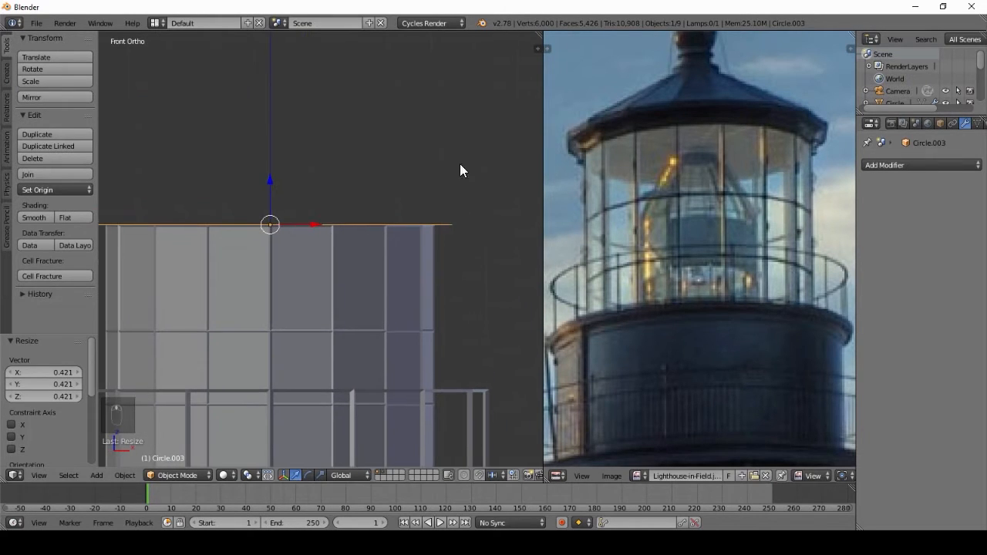
{"action": "key", "text": "s"}
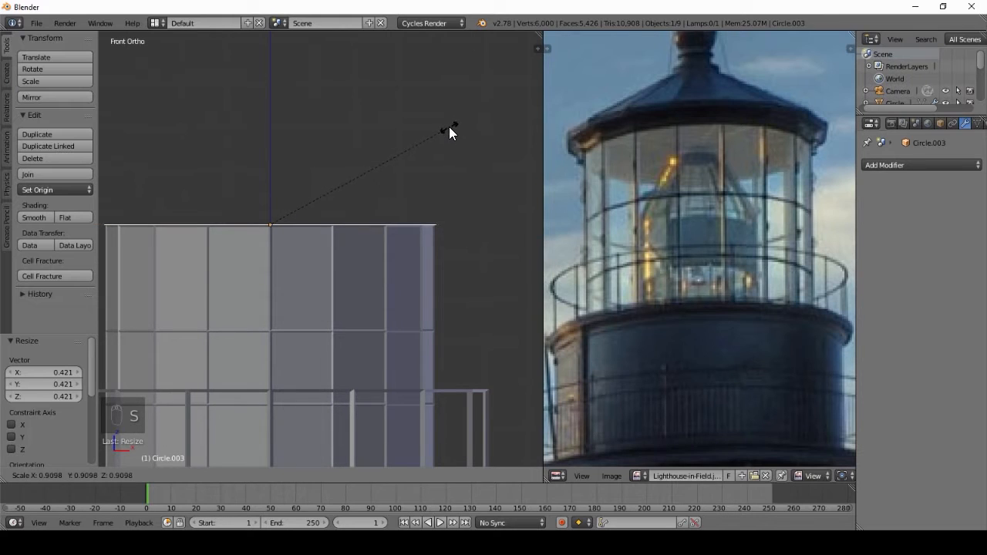
{"action": "left_click", "coordinate": [448, 127]}
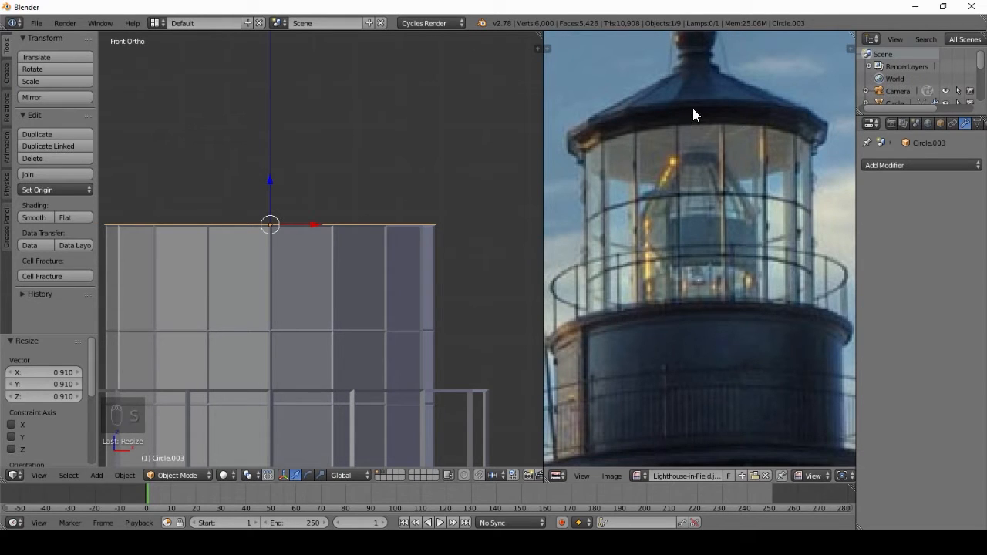
Extrude the circle's edge ring up about 0.016, then extrude again and scale outward by 1.072 to form a ledge
{"action": "key", "text": "Tab"}
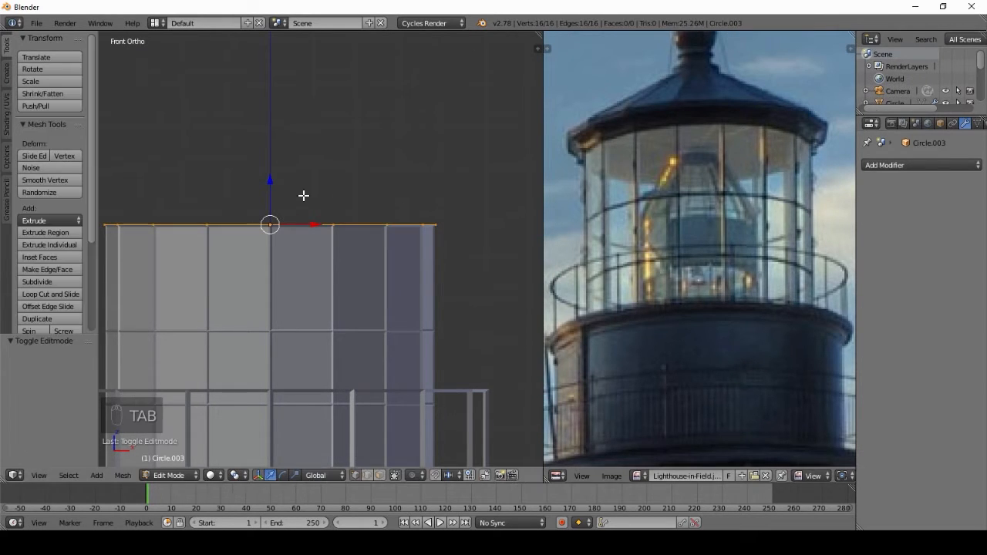
{"action": "key", "text": "e"}
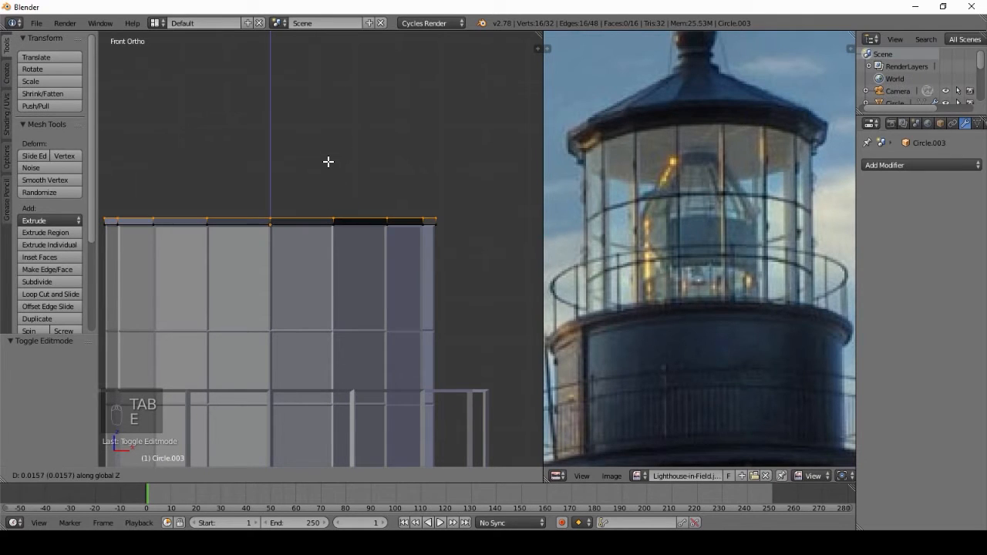
{"action": "left_click", "coordinate": [363, 144]}
{"action": "key", "text": "e"}
{"action": "right_click", "coordinate": [368, 140]}
{"action": "key", "text": "s"}
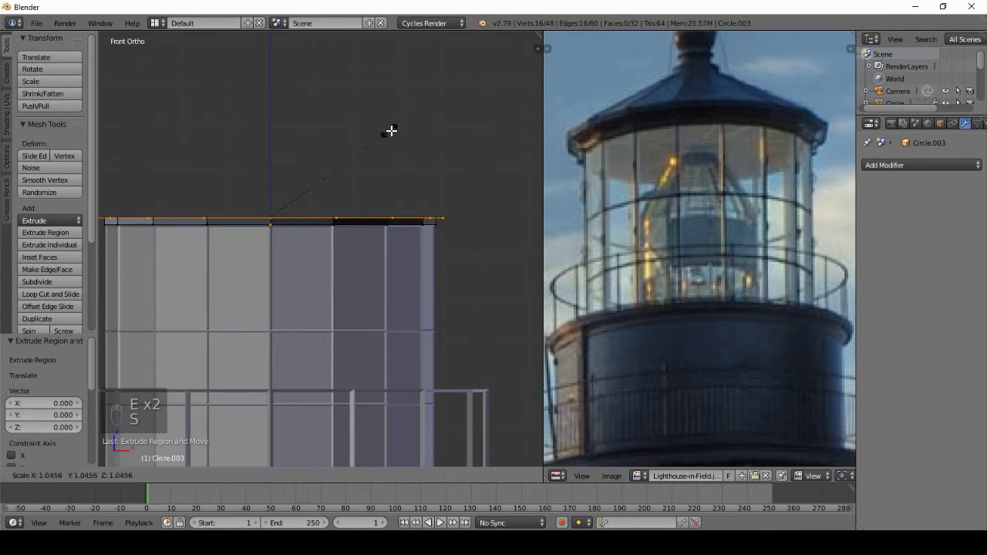
{"action": "left_click", "coordinate": [392, 130]}
Extrude the eave ring up about 0.02, flare a new ring outward by about 1.04, and extrude it up 0.027
{"action": "key", "text": "e"}
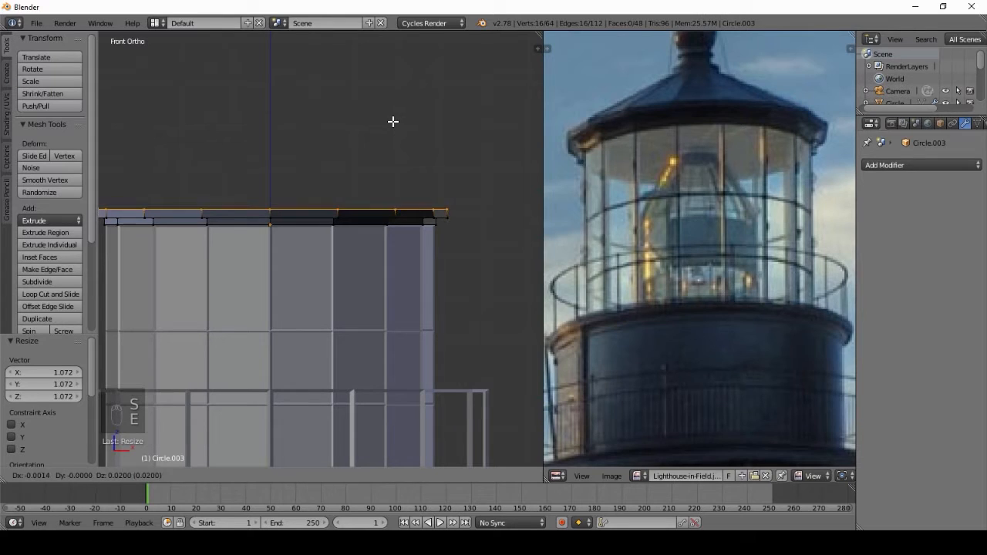
{"action": "left_click", "coordinate": [392, 121]}
{"action": "key", "text": "e"}
{"action": "right_click", "coordinate": [393, 121]}
{"action": "key", "text": "s"}
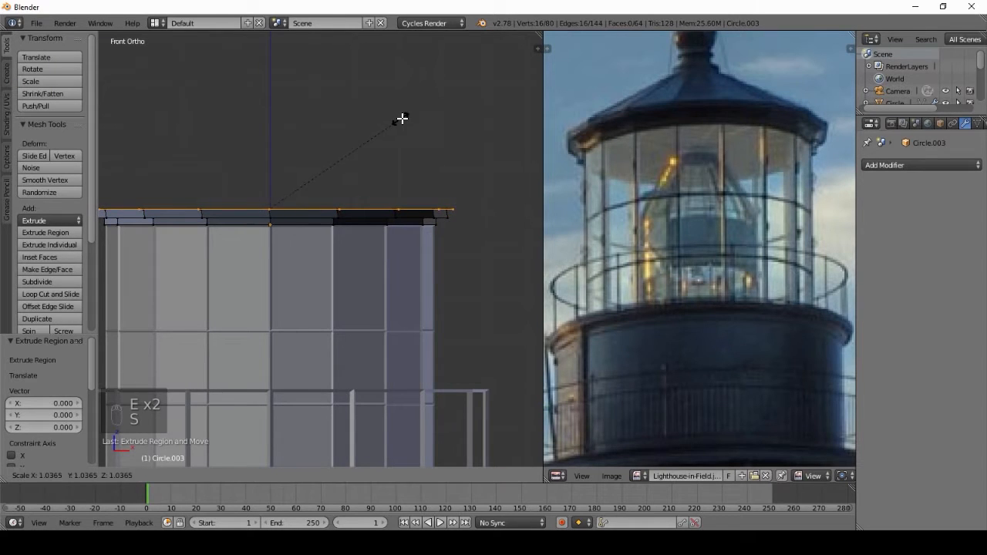
{"action": "left_click", "coordinate": [402, 118]}
{"action": "key", "text": "e"}
{"action": "left_click", "coordinate": [402, 105]}
Extrude a sloped roof up 0.253, shrink its top ring by 0.049, lower it 0.104 along Z and widen it by 1.468
{"action": "key", "text": "e"}
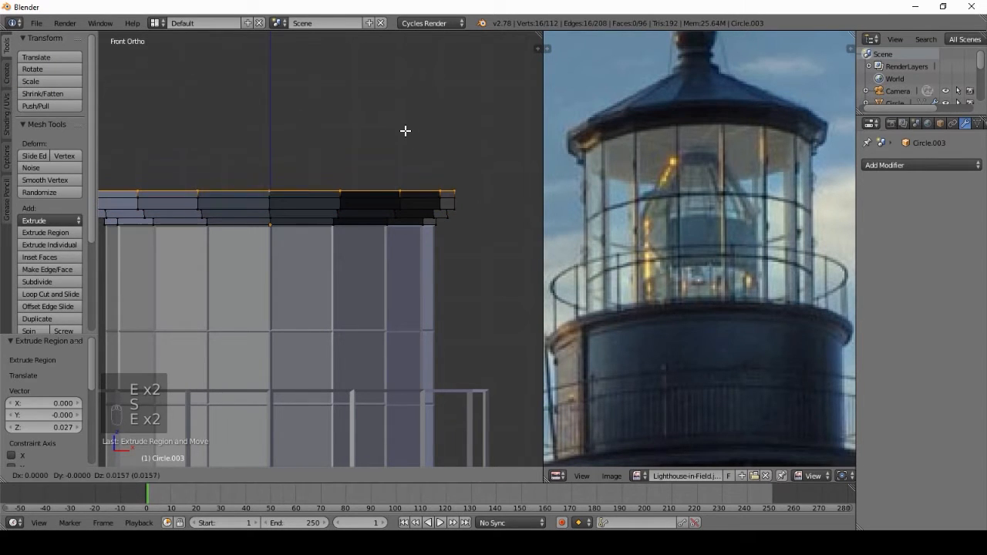
{"action": "left_click", "coordinate": [405, 34]}
{"action": "key", "text": "s"}
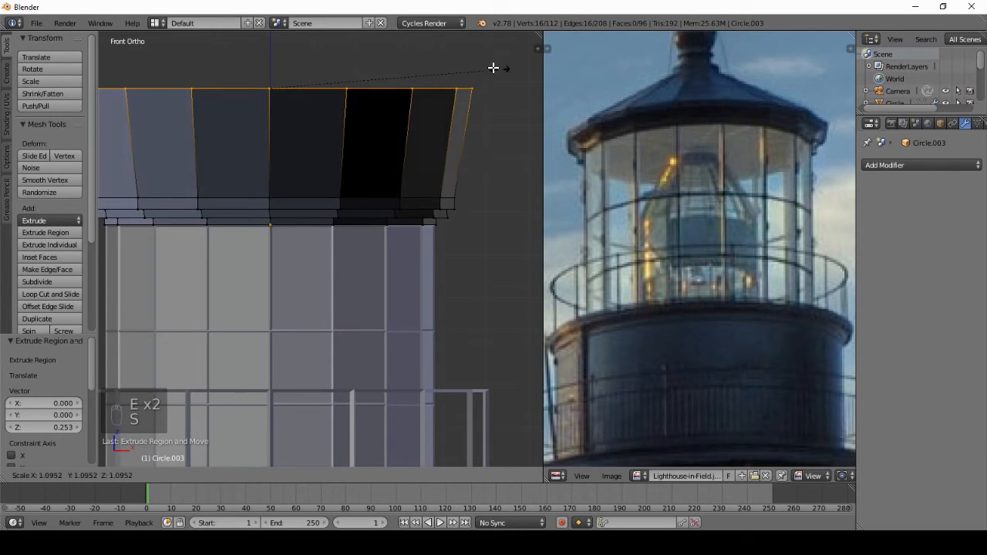
{"action": "left_click", "coordinate": [279, 91]}
{"action": "key", "text": "g"}
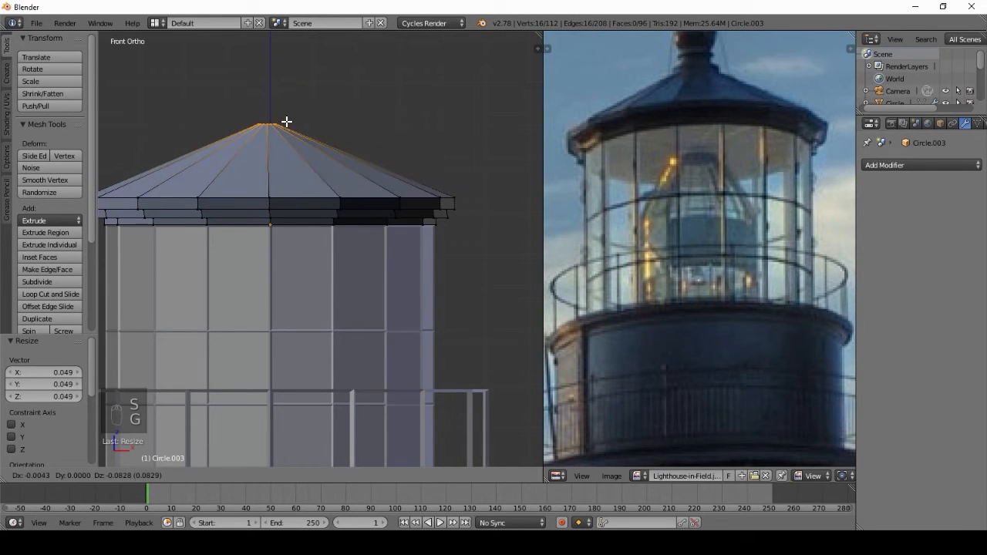
{"action": "key", "text": "z"}
{"action": "left_click", "coordinate": [286, 132]}
{"action": "key", "text": "s"}
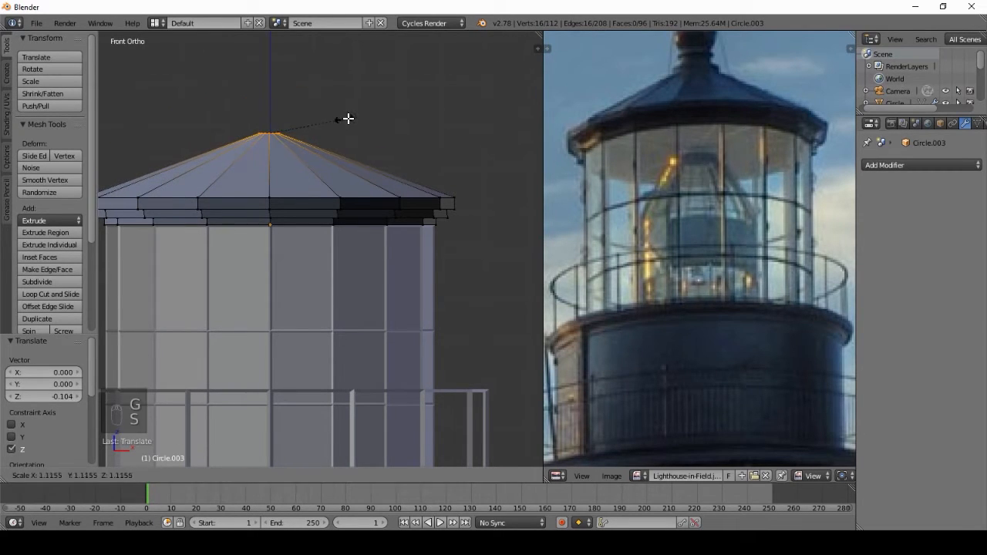
{"action": "left_click", "coordinate": [367, 115]}
Leave mesh editing and nudge the roof along Z so it sits on the lantern room's upper edge
{"action": "scroll", "coordinate": [348, 147], "scroll_direction": "down", "scroll_amount": 3}
{"action": "middle_click_drag", "start_coordinate": [348, 149], "coordinate": [372, 172], "text": "shift"}
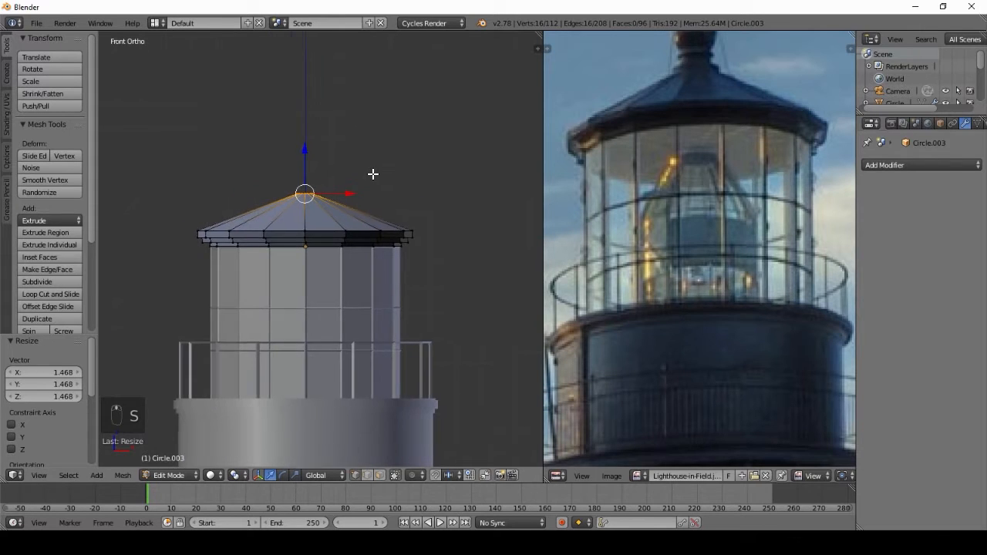
{"action": "scroll", "coordinate": [495, 204], "scroll_direction": "up", "scroll_amount": 2}
{"action": "key", "text": "Tab"}
{"action": "scroll", "coordinate": [378, 208], "scroll_direction": "up", "scroll_amount": 2}
{"action": "key", "text": "g"}
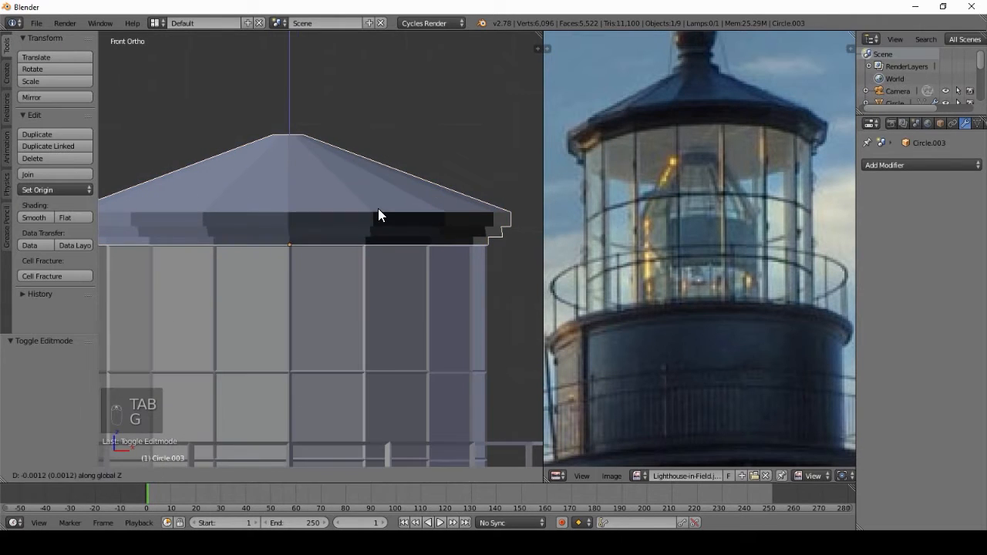
{"action": "left_click", "coordinate": [376, 210]}
Recalculate the normals of the whole roof mesh so they face outward
{"action": "key", "text": "Tab"}
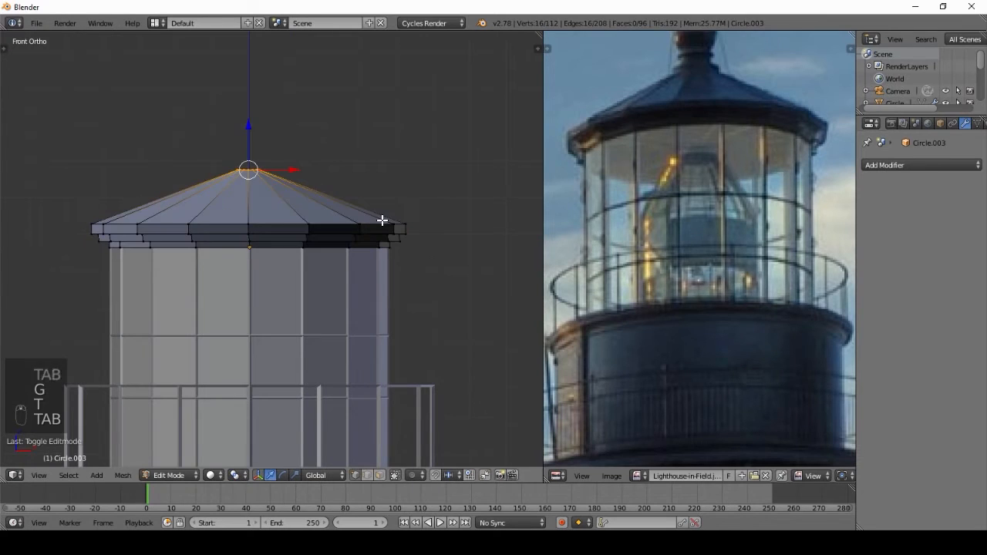
{"action": "key", "text": "a"}
{"action": "key", "text": "a"}
{"action": "key", "text": "a"}
{"action": "key", "text": "a"}
{"action": "key", "text": "ctrl+n"}
{"action": "key", "text": "Tab"}
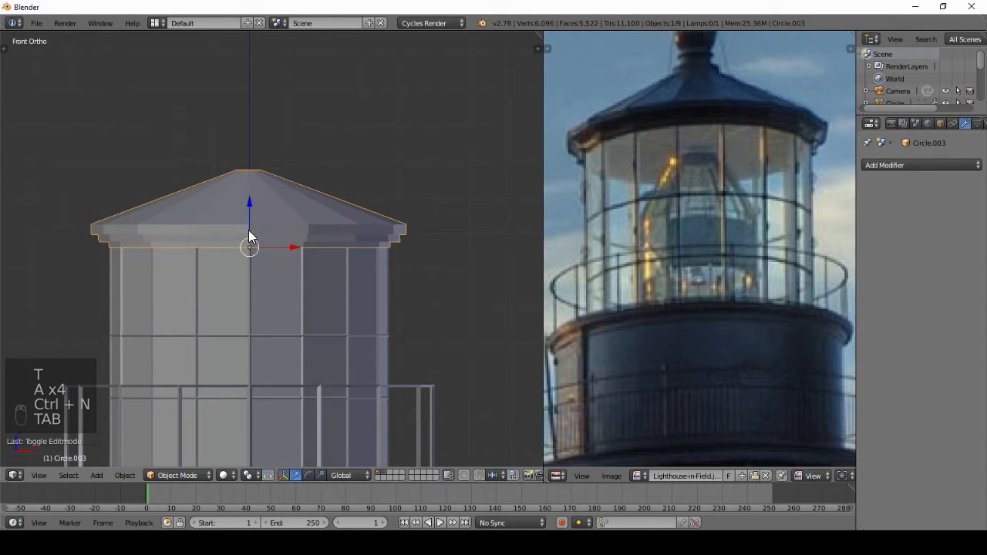
Extrude the roof's top edge loop slightly upward as a short collar and adjust the width of a new ring on it
{"action": "scroll", "coordinate": [325, 181], "scroll_direction": "up", "scroll_amount": 2}
{"action": "key", "text": "Tab"}
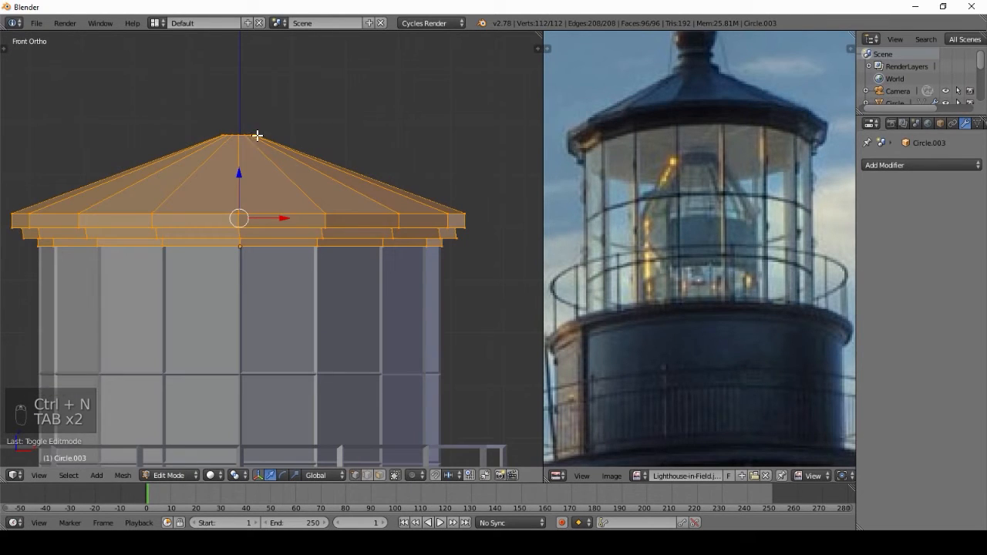
{"action": "right_click", "coordinate": [244, 136], "text": "alt"}
{"action": "scroll", "coordinate": [248, 130], "scroll_direction": "up", "scroll_amount": 1}
{"action": "middle_click_drag", "start_coordinate": [261, 116], "coordinate": [281, 219], "text": "shift"}
{"action": "scroll", "coordinate": [273, 202], "scroll_direction": "up", "scroll_amount": 3}
{"action": "key", "text": "e"}
{"action": "left_click", "coordinate": [275, 187]}
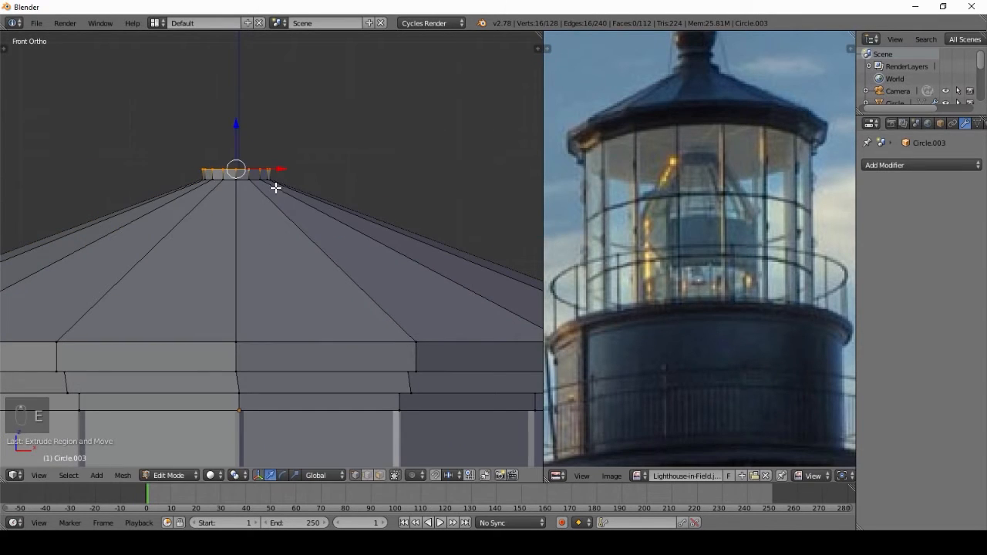
{"action": "key", "text": "s"}
{"action": "left_click", "coordinate": [344, 151]}
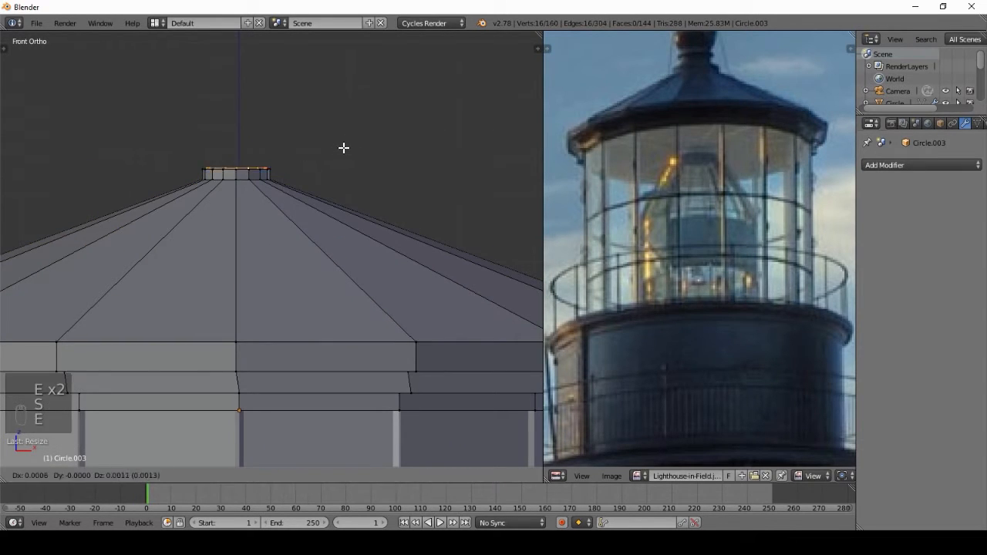
Extend the roof collar upward, flare a new ring outward, extrude a thin rim of about 0.007 along Z, and leave mesh editing
{"action": "key", "text": "e"}
{"action": "left_click", "coordinate": [344, 136]}
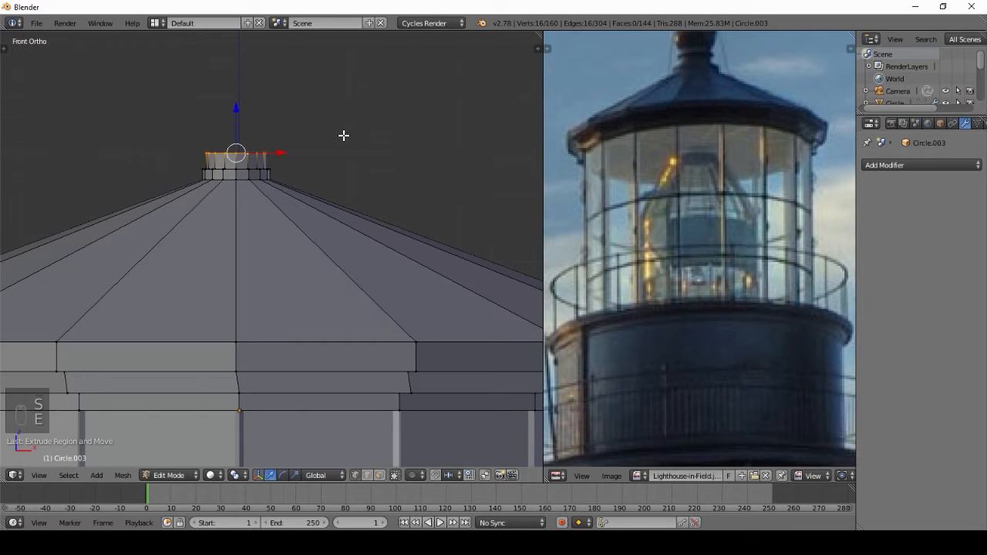
{"action": "key", "text": "s"}
{"action": "left_click", "coordinate": [357, 128]}
{"action": "key", "text": "e"}
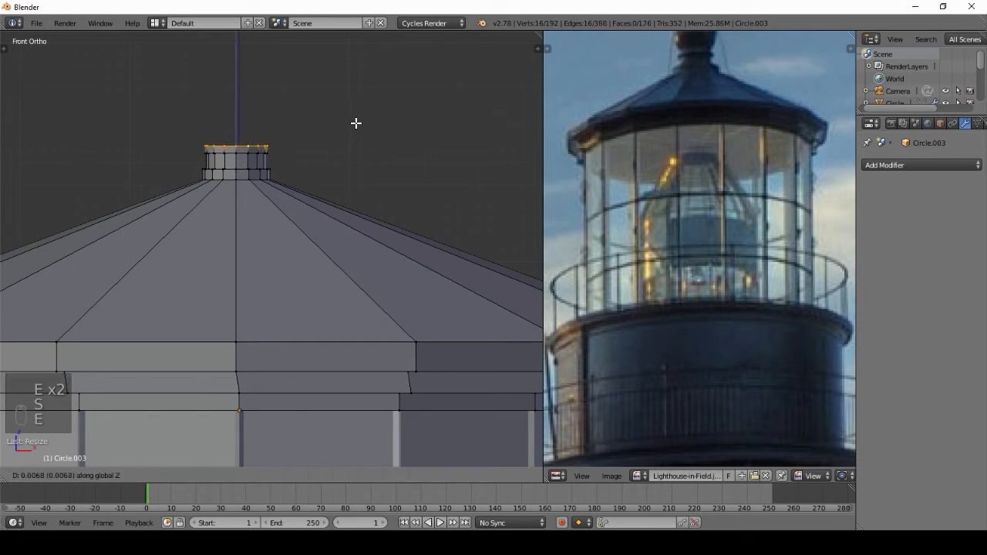
{"action": "left_click", "coordinate": [355, 123]}
{"action": "key", "text": "Tab"}
{"action": "scroll", "coordinate": [291, 185], "scroll_direction": "down", "scroll_amount": 5}
{"action": "scroll", "coordinate": [285, 203], "scroll_direction": "up", "scroll_amount": 2}
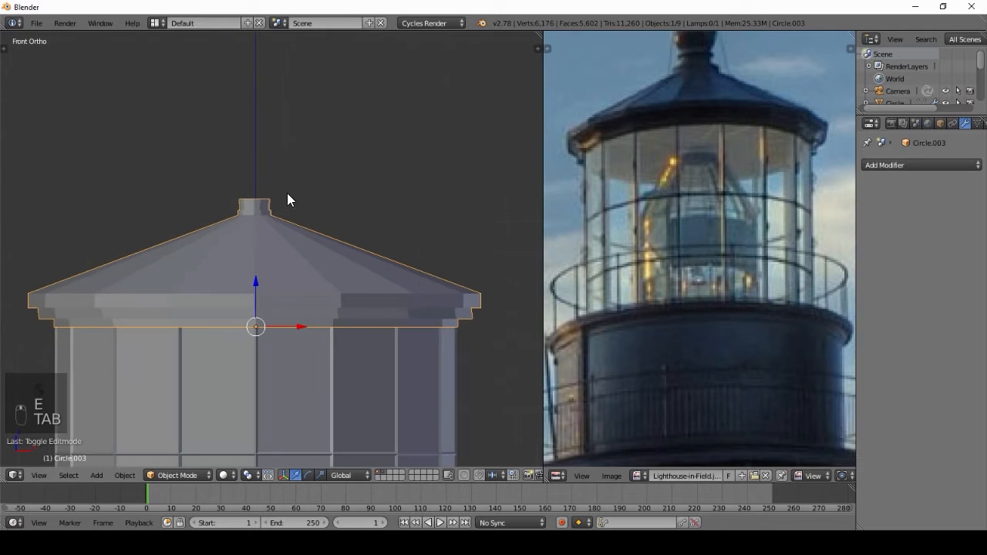
Add a Wireframe modifier to the roof with Replace Original turned off, giving it raised ribs of 0.02 thickness
{"action": "left_click", "coordinate": [872, 165]}
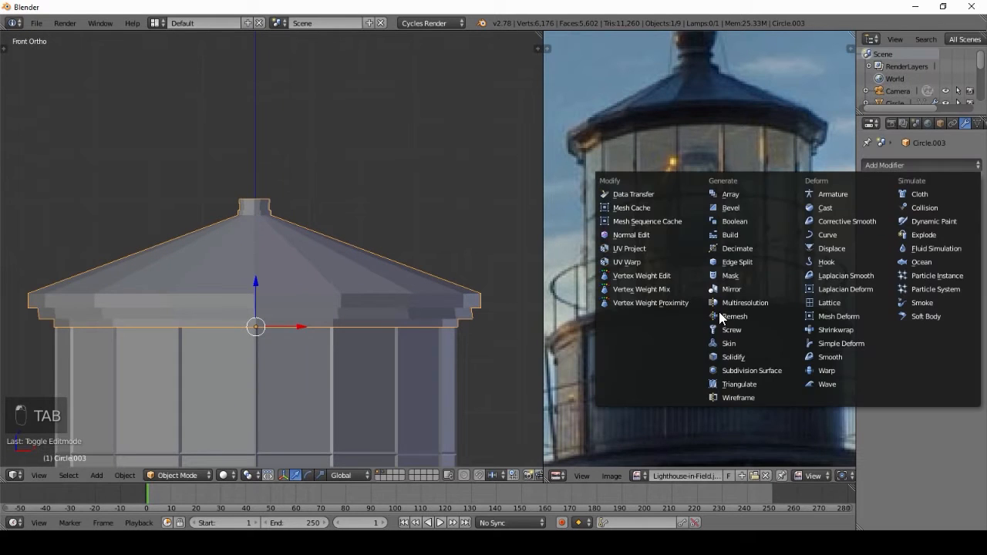
{"action": "left_click", "coordinate": [728, 395]}
{"action": "left_click", "coordinate": [932, 277]}
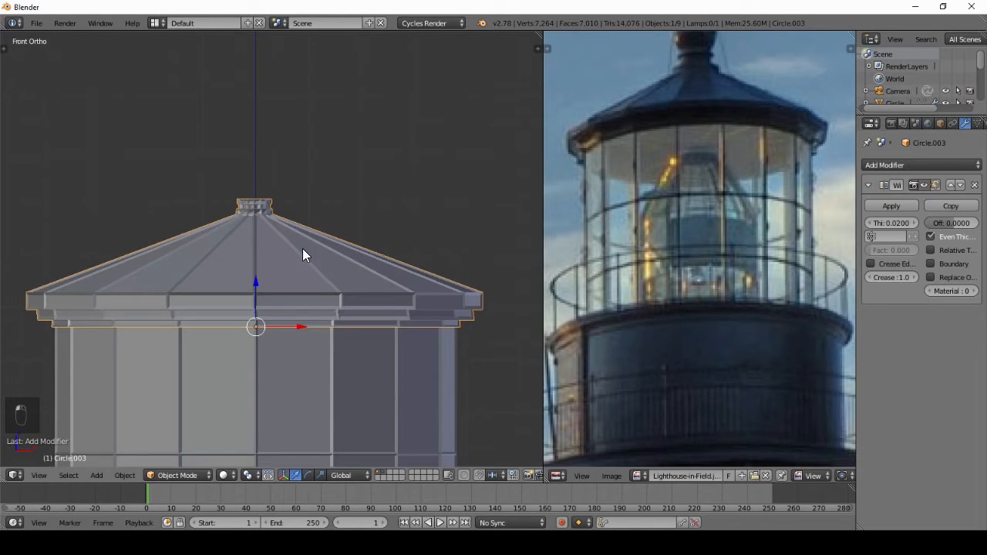
{"action": "scroll", "coordinate": [286, 249], "scroll_direction": "down", "scroll_amount": 7}
{"action": "scroll", "coordinate": [297, 231], "scroll_direction": "up", "scroll_amount": 5}
{"action": "scroll", "coordinate": [296, 231], "scroll_direction": "up", "scroll_amount": 6}
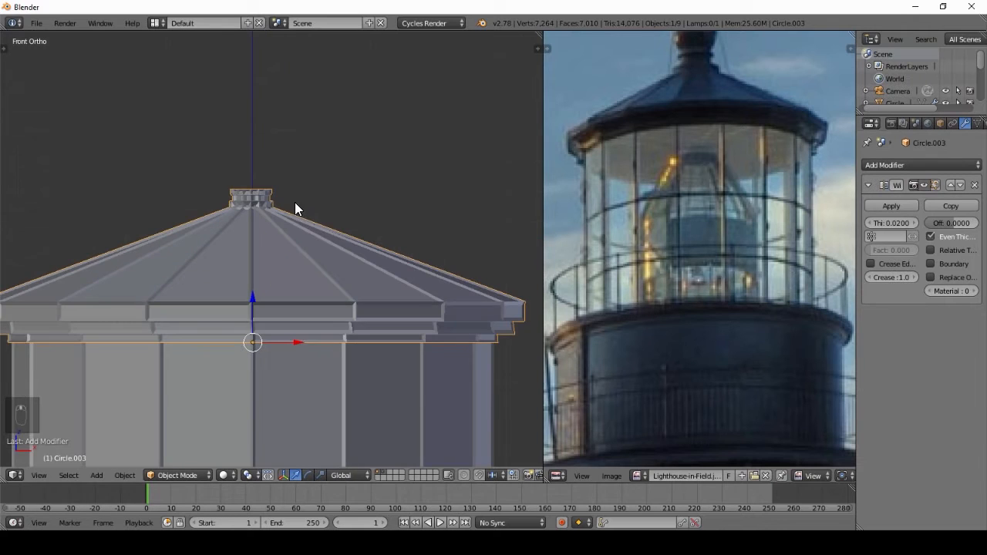
Add a UV sphere and move it up to the top of the lighthouse
{"action": "scroll", "coordinate": [263, 151], "scroll_direction": "down", "scroll_amount": 3}
{"action": "key", "text": "shift+a"}
{"action": "mouse_move", "coordinate": [263, 156]}
{"action": "left_click", "coordinate": [316, 196]}
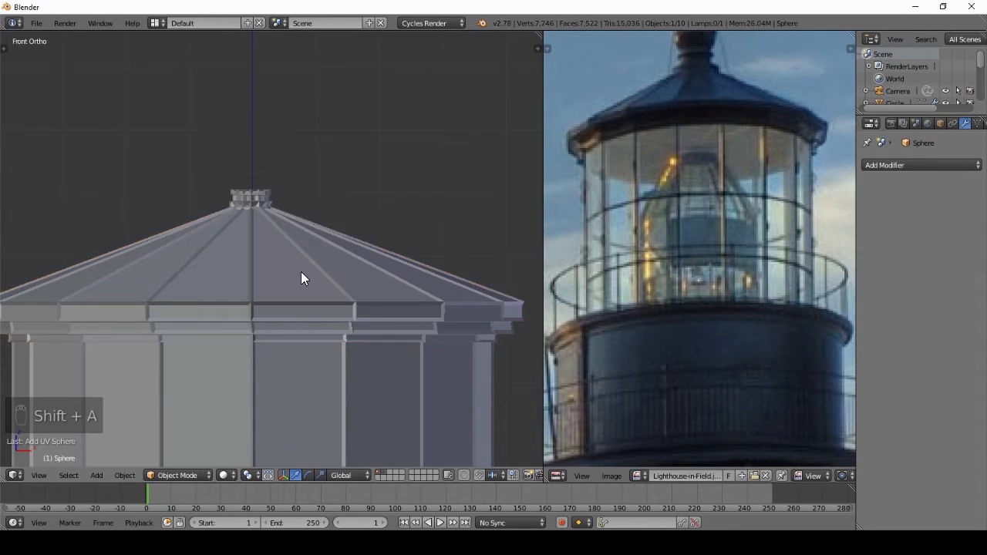
{"action": "key", "text": "g"}
{"action": "left_click", "coordinate": [279, 116]}
Scale the sphere down to a small ball and position it just above the roof's collar
{"action": "key", "text": "s"}
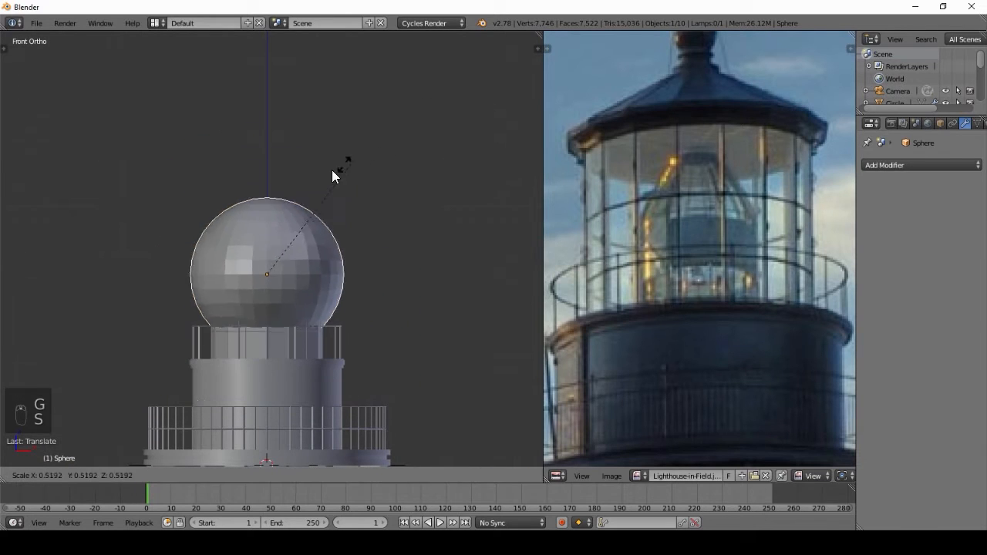
{"action": "left_click", "coordinate": [291, 258]}
{"action": "key", "text": "g"}
{"action": "key", "text": "s"}
{"action": "left_click", "coordinate": [306, 159]}
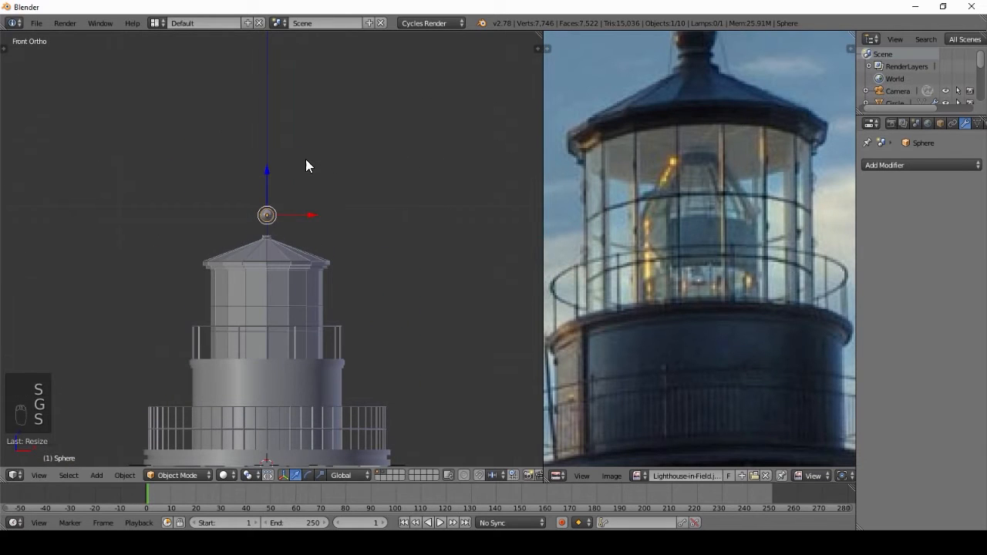
Lower the sphere about 0.1 along Z onto the roof's collar and enlarge it slightly to match the reference photo
{"action": "scroll", "coordinate": [302, 147], "scroll_direction": "up", "scroll_amount": 6}
{"action": "key", "text": "g"}
{"action": "key", "text": "z"}
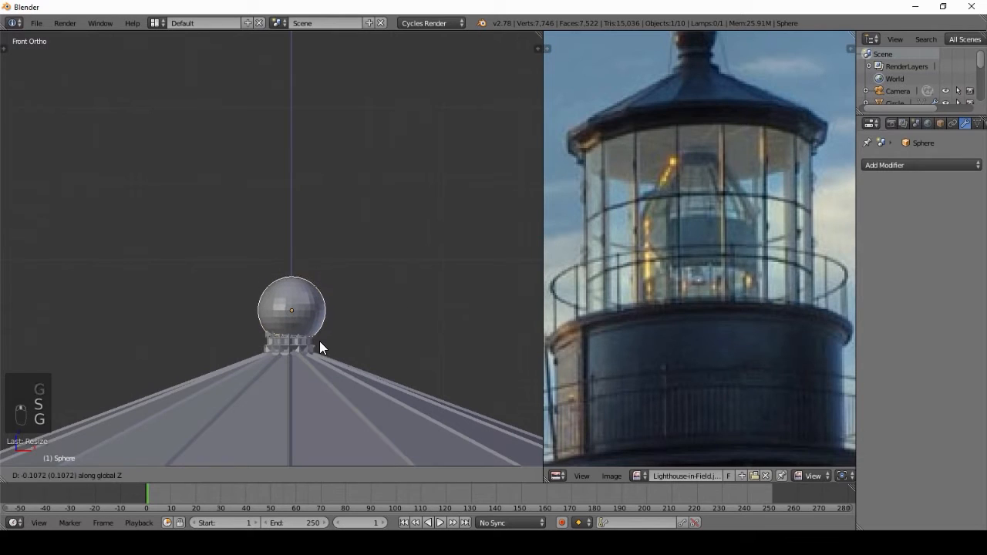
{"action": "left_click", "coordinate": [319, 341]}
{"action": "scroll", "coordinate": [659, 254], "scroll_direction": "down", "scroll_amount": 2}
{"action": "scroll", "coordinate": [348, 311], "scroll_direction": "down", "scroll_amount": 2}
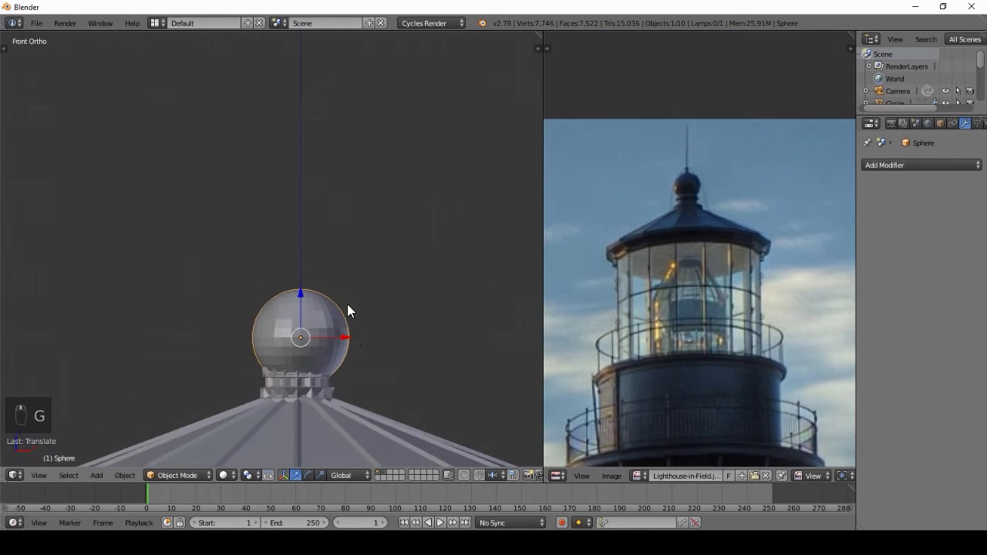
{"action": "key", "text": "s"}
{"action": "left_click", "coordinate": [395, 197]}
Align the sphere with the collar in wireframe display so its base sinks into the rim, then restore solid display and deselect everything
{"action": "scroll", "coordinate": [395, 203], "scroll_direction": "up", "scroll_amount": 6}
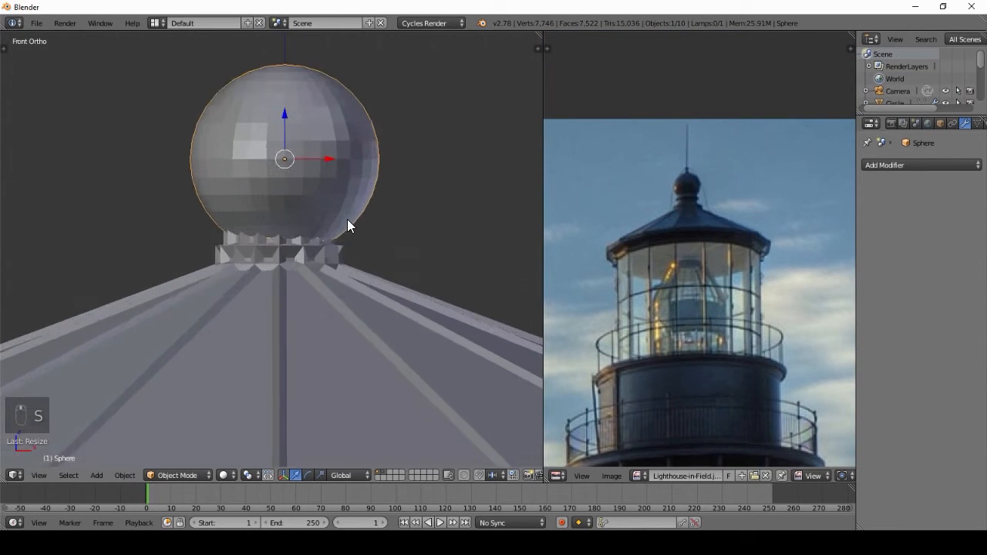
{"action": "key", "text": "z"}
{"action": "key", "text": "g"}
{"action": "left_click", "coordinate": [352, 189]}
{"action": "scroll", "coordinate": [344, 191], "scroll_direction": "up", "scroll_amount": 2}
{"action": "key", "text": "g"}
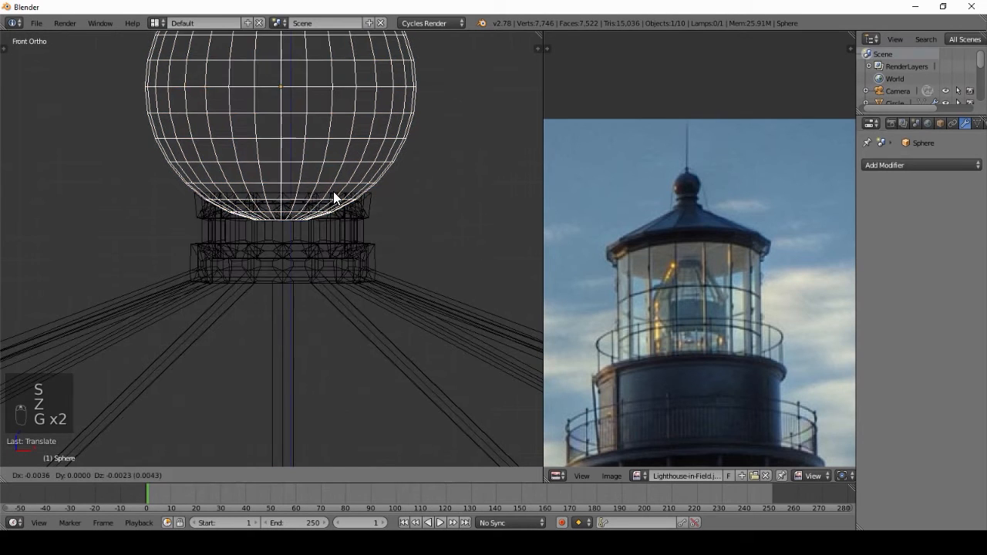
{"action": "left_click", "coordinate": [344, 199]}
{"action": "key", "text": "z"}
{"action": "key", "text": "a"}
{"action": "scroll", "coordinate": [354, 212], "scroll_direction": "down", "scroll_amount": 10}
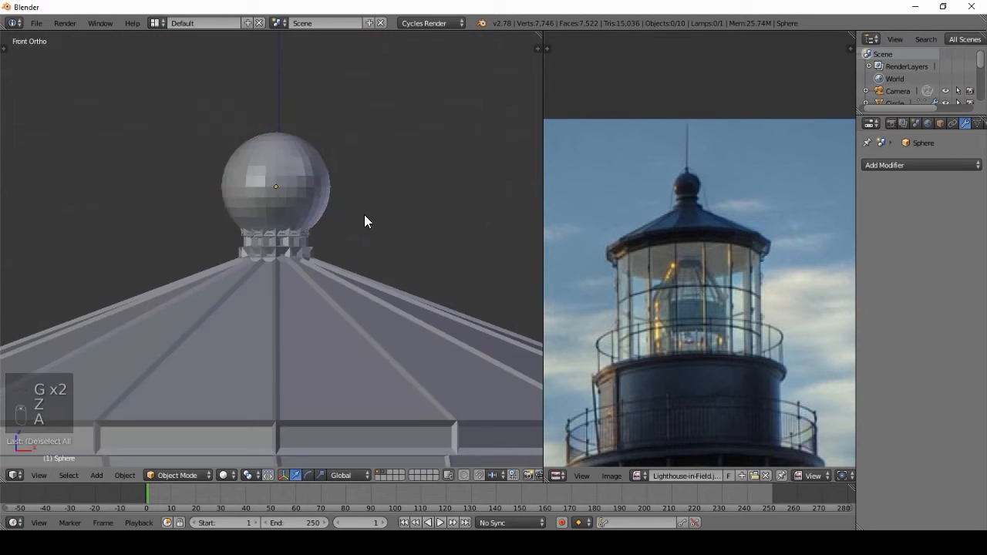
{"action": "mouse_move", "coordinate": [280, 231]}
{"action": "middle_mouse_down"}
{"action": "mouse_move", "coordinate": [380, 271]}
{"action": "mouse_move", "coordinate": [468, 289]}
{"action": "middle_mouse_up"}
{"action": "scroll", "coordinate": [375, 267], "scroll_direction": "up", "scroll_amount": 4}
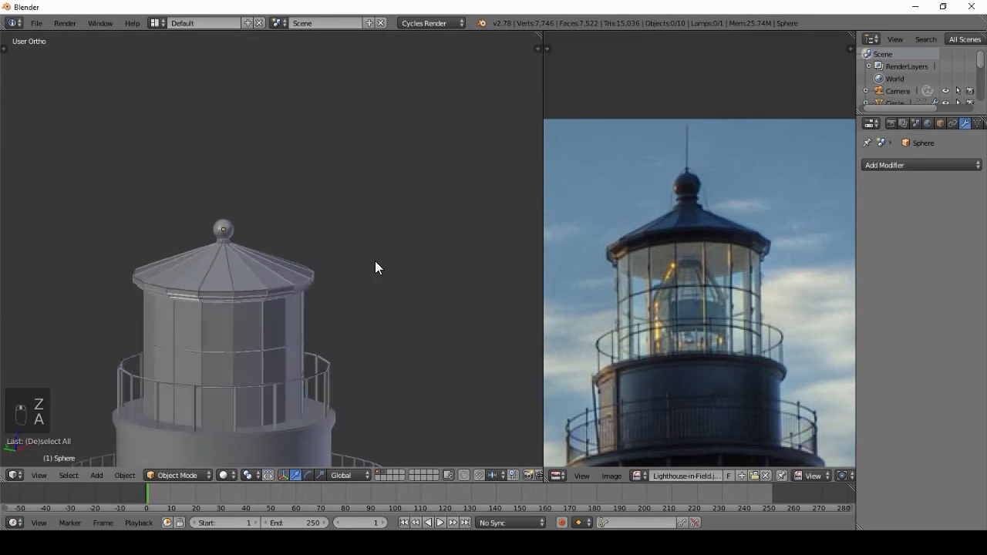
Extrude the small cap of faces around the ball finial's top pole upward into a vertical rod
{"action": "right_click", "coordinate": [210, 210]}
{"action": "scroll", "coordinate": [231, 219], "scroll_direction": "up", "scroll_amount": 3}
{"action": "scroll", "coordinate": [232, 212], "scroll_direction": "up", "scroll_amount": 2}
{"action": "middle_click_drag", "start_coordinate": [304, 156], "coordinate": [308, 283], "text": "shift"}
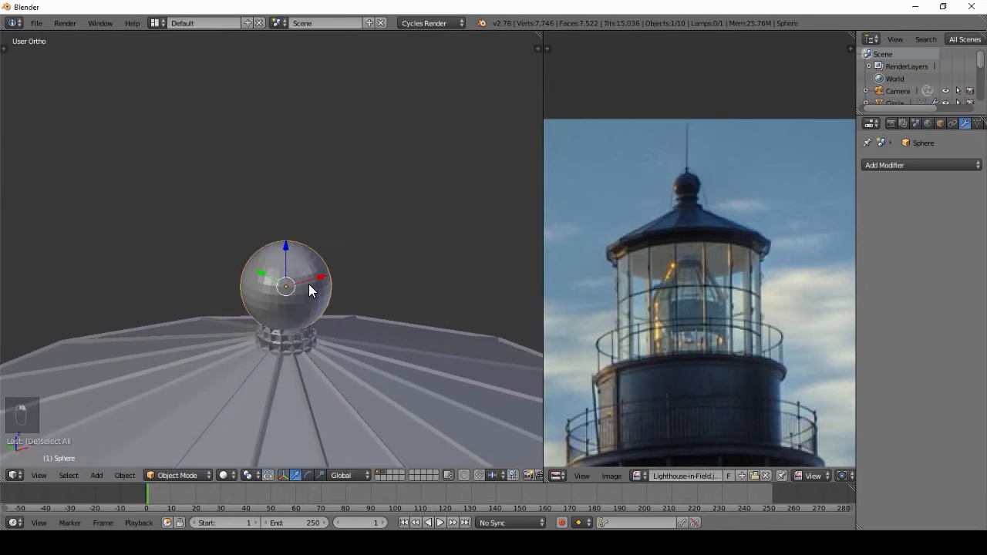
{"action": "scroll", "coordinate": [308, 284], "scroll_direction": "up", "scroll_amount": 6}
{"action": "key", "text": "Tab"}
{"action": "right_click", "coordinate": [321, 256], "text": "alt"}
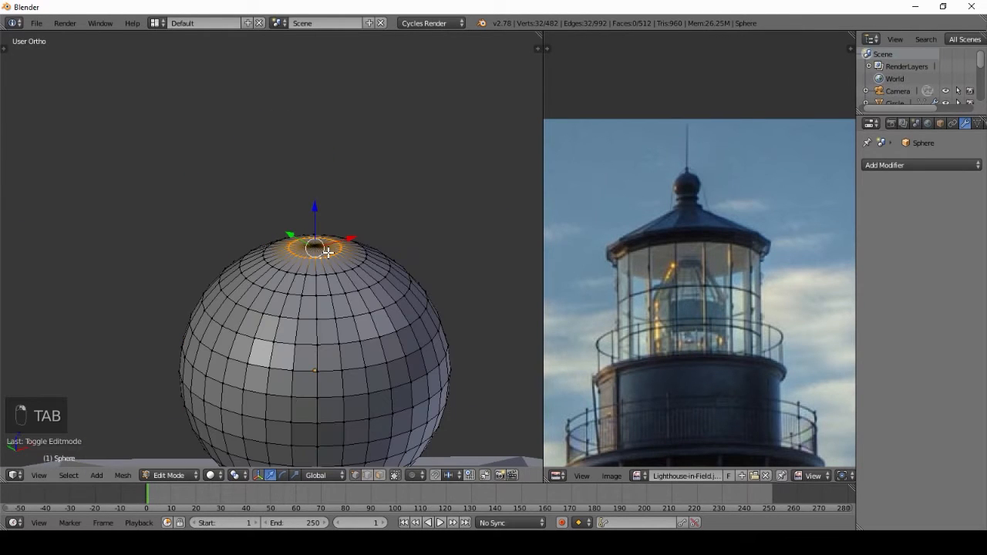
{"action": "key", "text": "ctrl+KP_Add"}
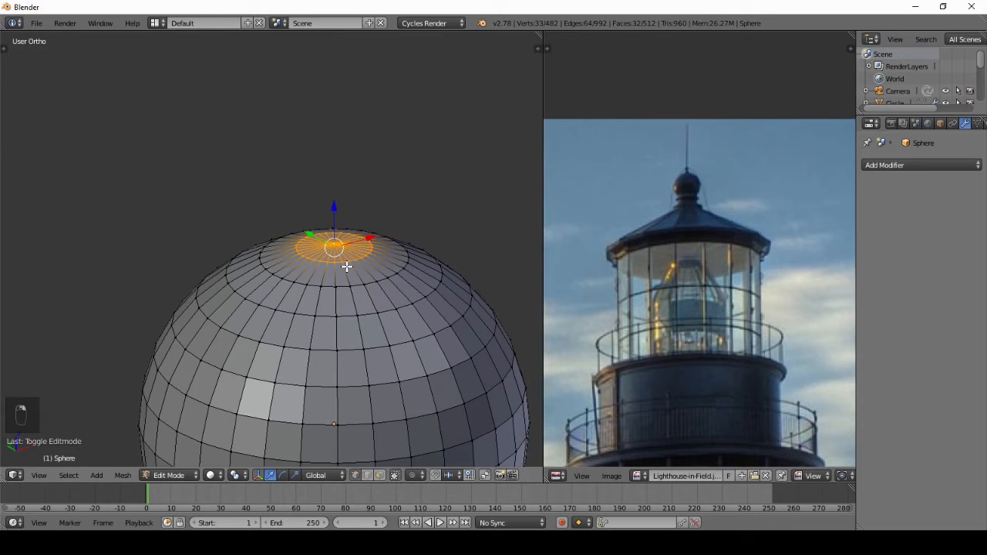
{"action": "scroll", "coordinate": [346, 264], "scroll_direction": "down", "scroll_amount": 3}
{"action": "key", "text": "e"}
{"action": "left_click", "coordinate": [341, 61]}
{"action": "key", "text": "Tab"}
{"action": "scroll", "coordinate": [348, 262], "scroll_direction": "down", "scroll_amount": 8}
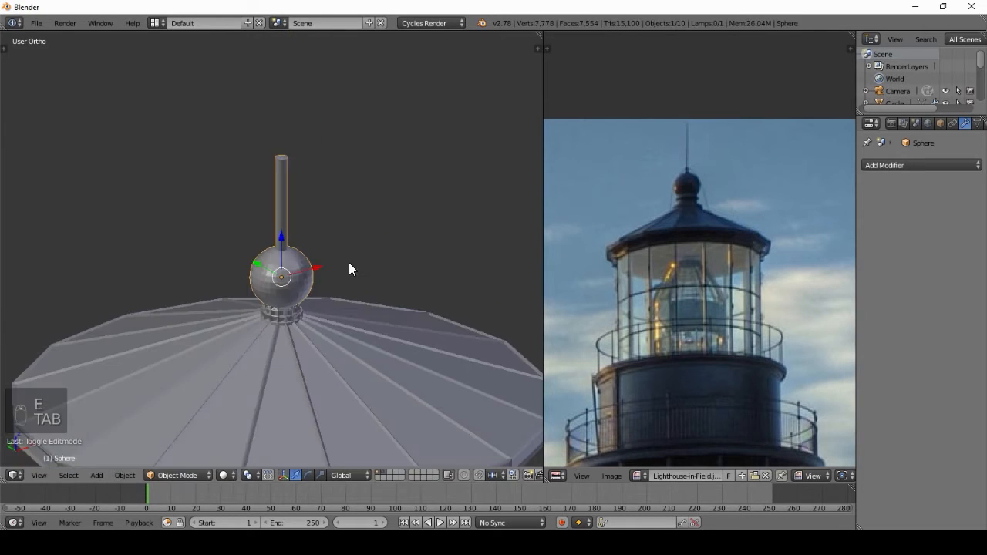
Move the rod's end faces to adjust the spire's height above the ball, then deselect everything
{"action": "key", "text": "Tab"}
{"action": "key", "text": "g"}
{"action": "left_click", "coordinate": [344, 264]}
{"action": "key", "text": "Tab"}
{"action": "scroll", "coordinate": [248, 225], "scroll_direction": "down", "scroll_amount": 3}
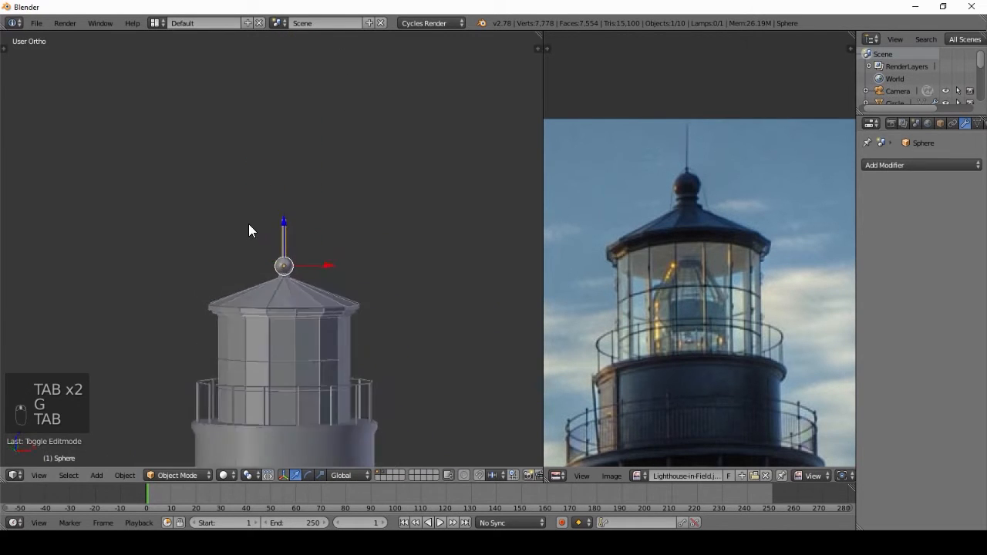
{"action": "key", "text": "a"}
{"action": "key", "text": "a"}
Thin the finial's rod by scaling its faces in X and Y only, then return to Object Mode and deselect everything
{"action": "scroll", "coordinate": [183, 285], "scroll_direction": "down", "scroll_amount": 4}
{"action": "middle_click_drag", "start_coordinate": [183, 285], "coordinate": [200, 310]}
{"action": "scroll", "coordinate": [297, 278], "scroll_direction": "up", "scroll_amount": 14}
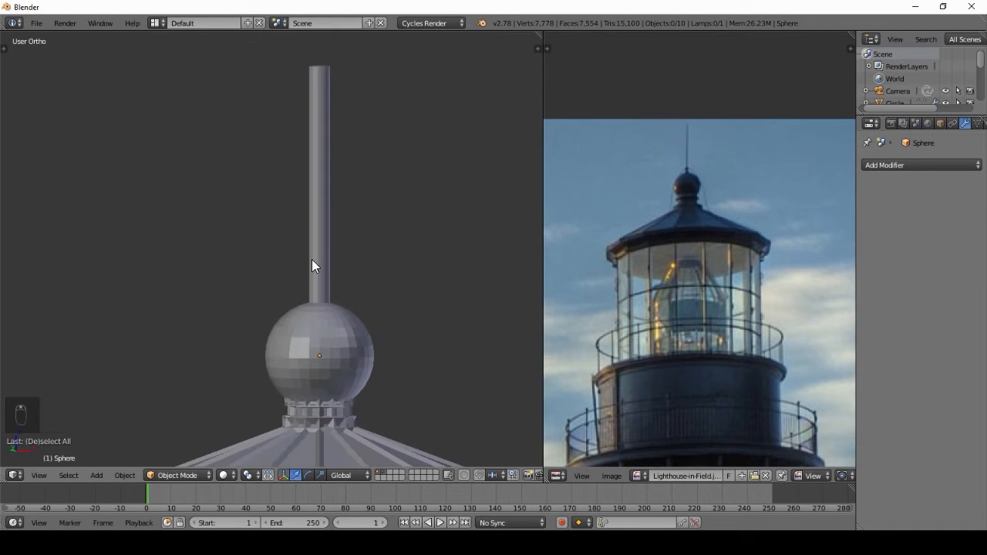
{"action": "right_click", "coordinate": [346, 302]}
{"action": "key", "text": "Tab"}
{"action": "scroll", "coordinate": [363, 316], "scroll_direction": "up", "scroll_amount": 3}
{"action": "scroll", "coordinate": [304, 228], "scroll_direction": "up", "scroll_amount": 3}
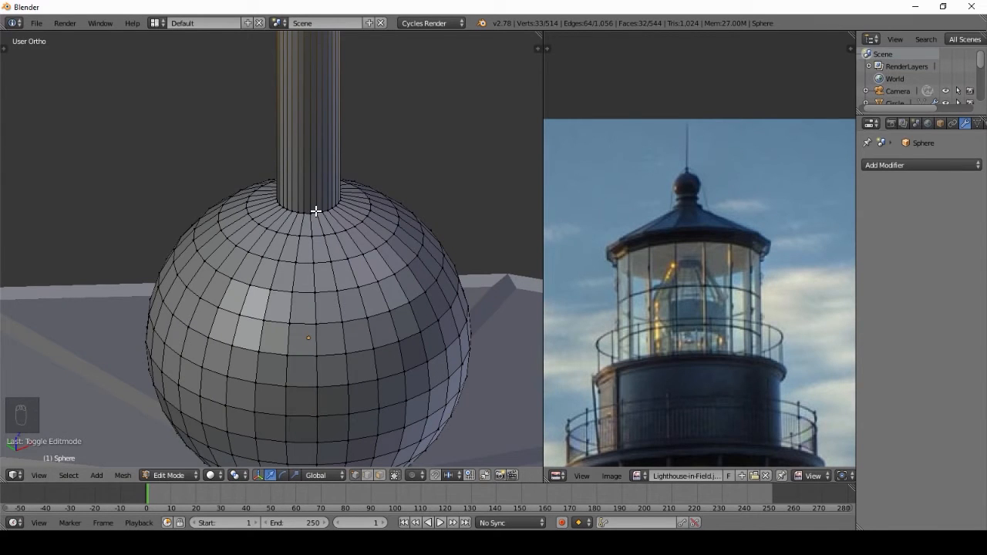
{"action": "key", "text": "l"}
{"action": "scroll", "coordinate": [417, 142], "scroll_direction": "down", "scroll_amount": 5}
{"action": "key", "text": "s"}
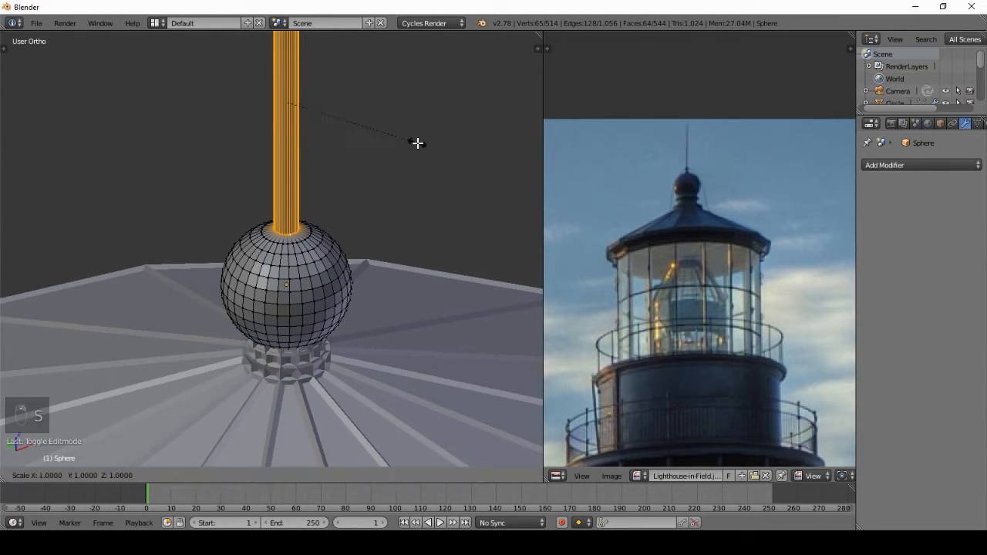
{"action": "key", "text": "shift+z"}
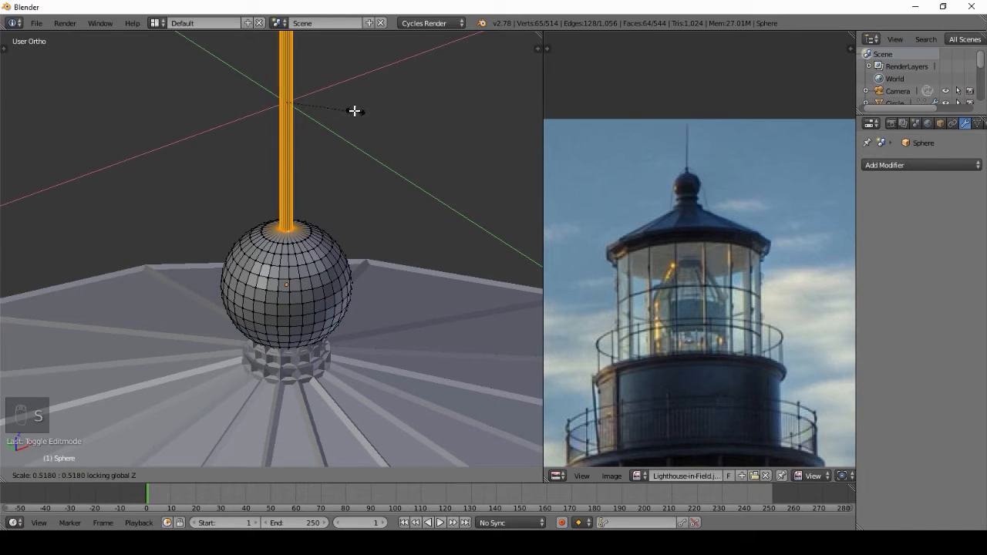
{"action": "left_click", "coordinate": [337, 101]}
{"action": "key", "text": "Tab"}
{"action": "scroll", "coordinate": [269, 183], "scroll_direction": "down", "scroll_amount": 6}
{"action": "key", "text": "a"}
{"action": "key", "text": "a"}
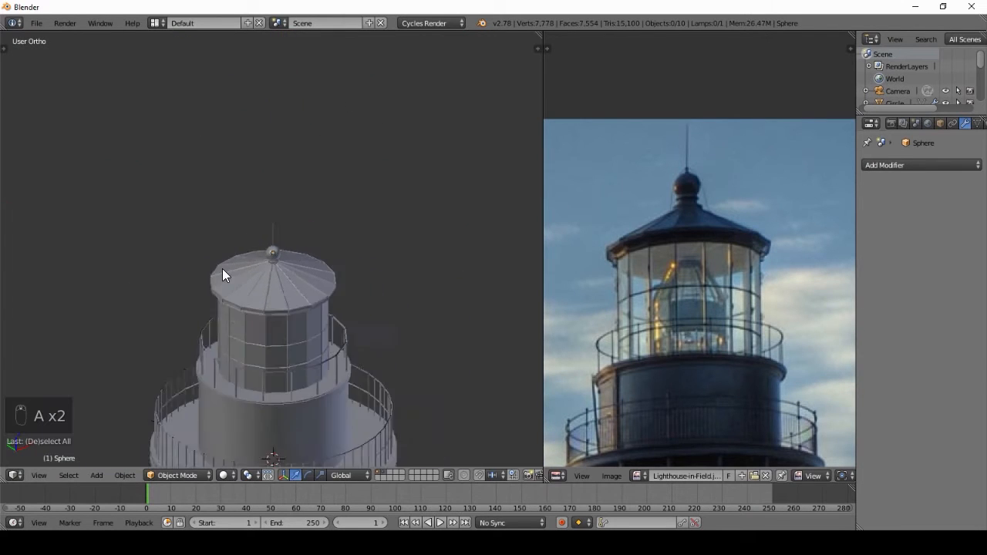
Examine the whole lighthouse model and compare its gallery and tower with the reference photo
{"action": "middle_click_drag", "start_coordinate": [341, 219], "coordinate": [200, 260]}
{"action": "scroll", "coordinate": [321, 310], "scroll_direction": "down", "scroll_amount": 8}
{"action": "middle_click_drag", "start_coordinate": [301, 290], "coordinate": [310, 198], "text": "shift"}
{"action": "middle_click_drag", "start_coordinate": [310, 197], "coordinate": [358, 282]}
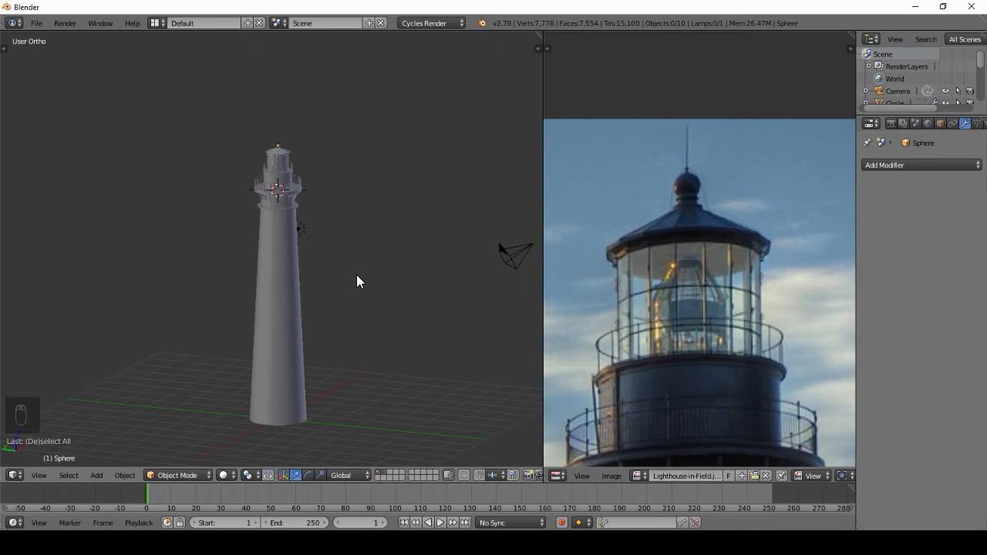
{"action": "scroll", "coordinate": [308, 216], "scroll_direction": "up", "scroll_amount": 4}
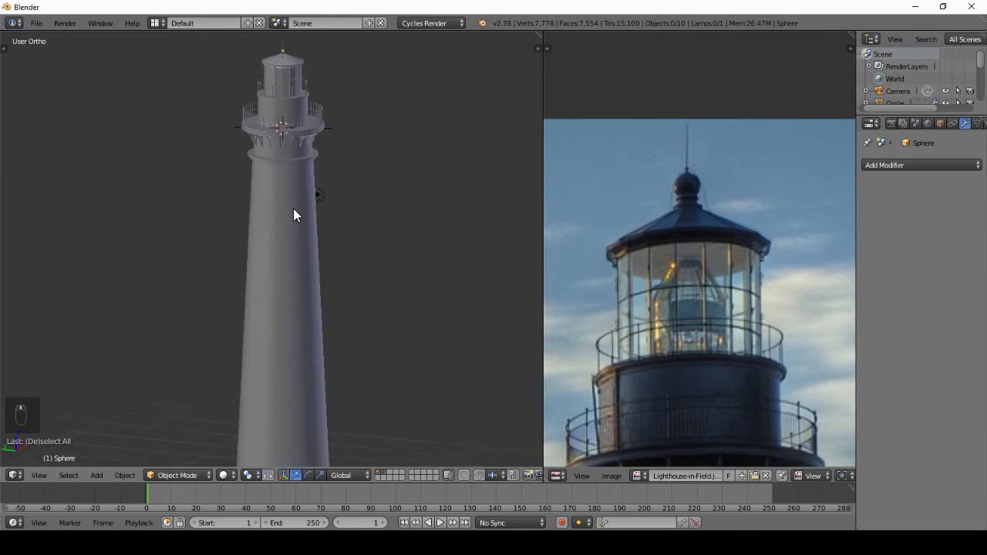
{"action": "scroll", "coordinate": [693, 316], "scroll_direction": "down", "scroll_amount": 3}
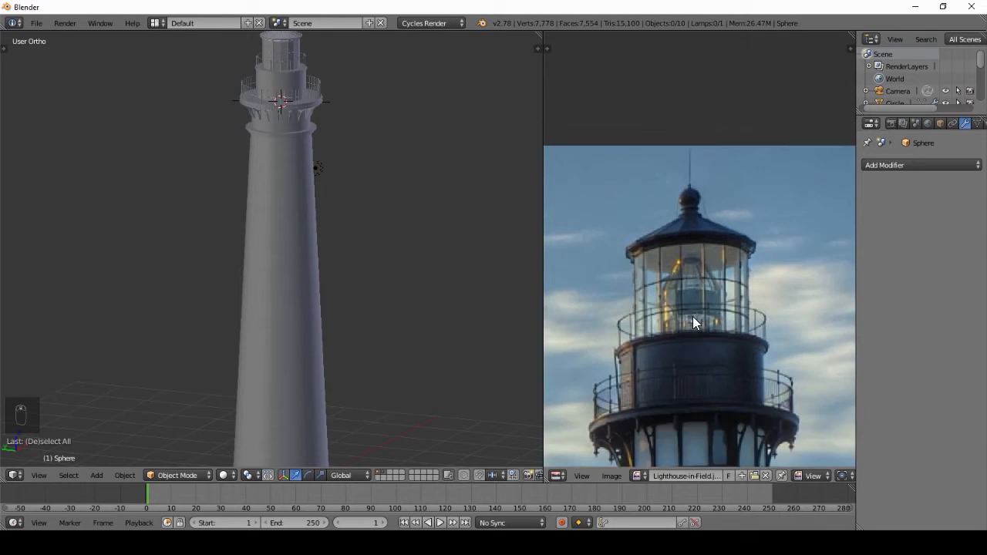
{"action": "middle_click_drag", "start_coordinate": [692, 316], "coordinate": [677, 202]}
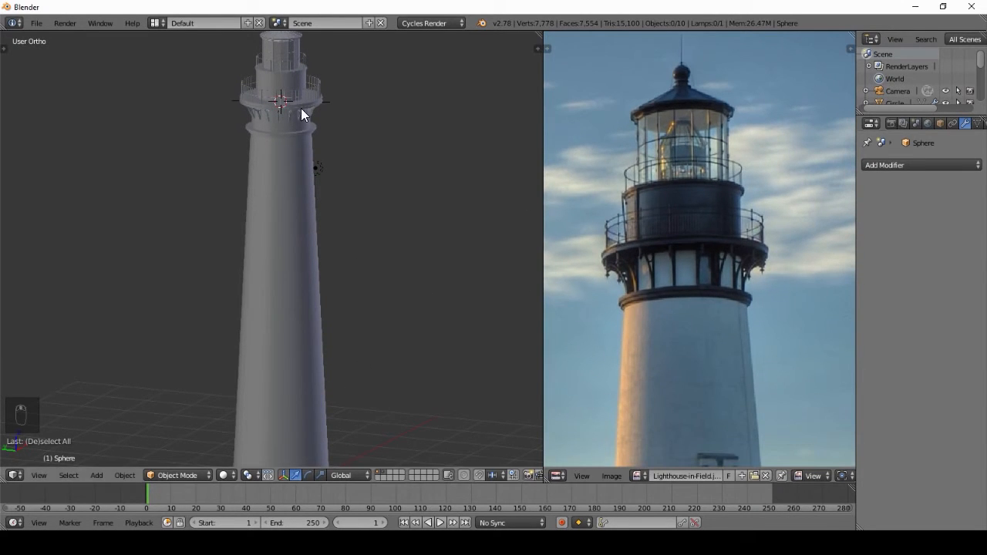
{"action": "middle_click_drag", "start_coordinate": [304, 110], "coordinate": [304, 152], "text": "shift"}
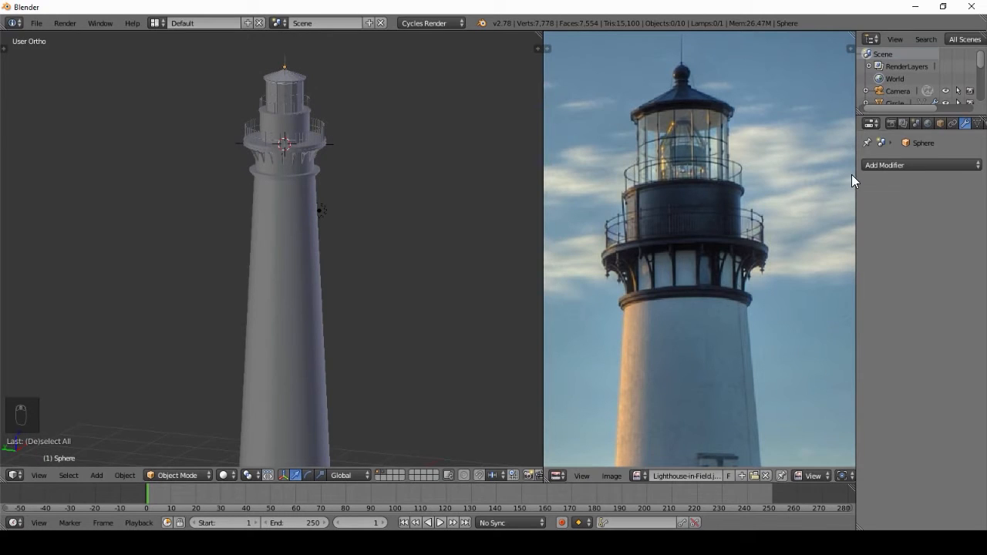
Widen the properties area and give the tower cylinder a new material named Concrete
{"action": "left_click_drag", "start_coordinate": [856, 180], "coordinate": [801, 194]}
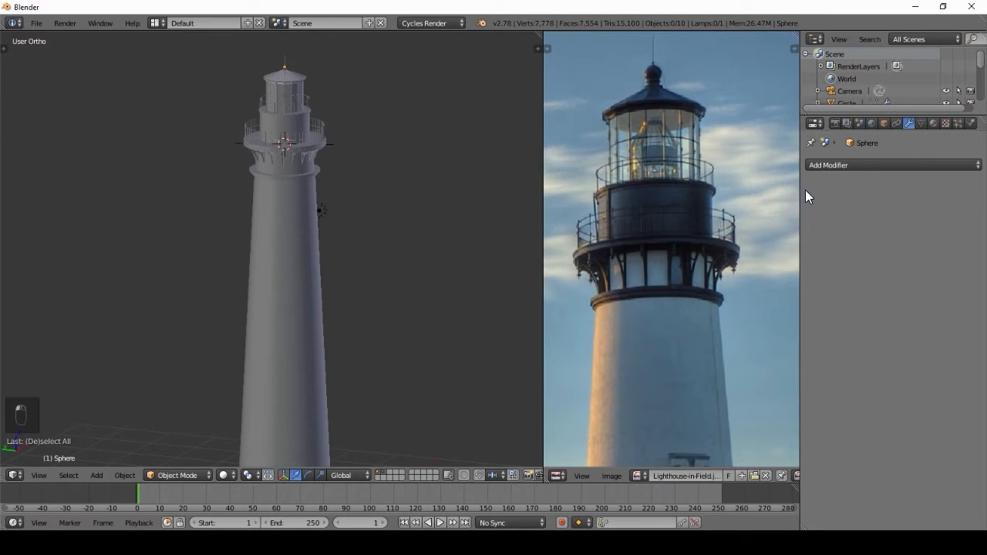
{"action": "left_click", "coordinate": [933, 123]}
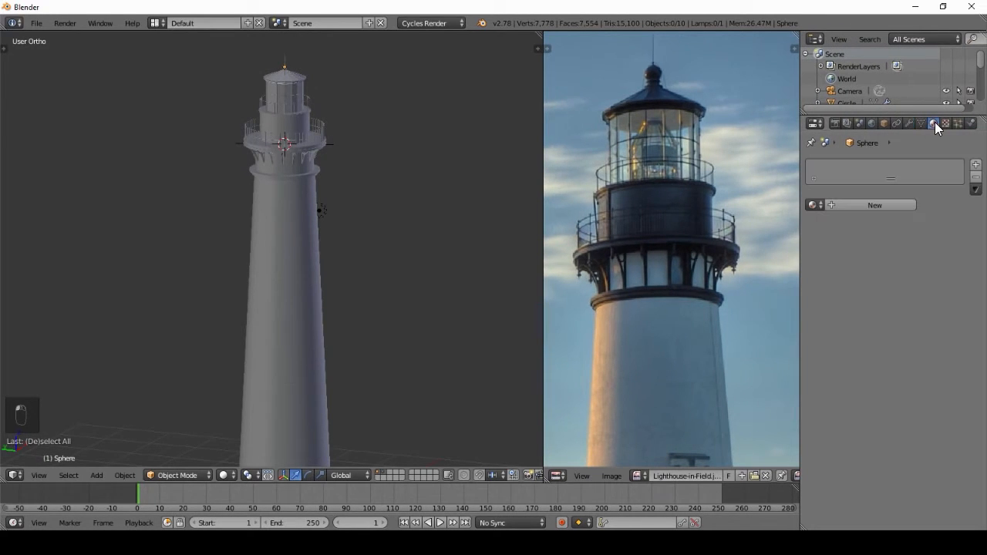
{"action": "right_click", "coordinate": [286, 324]}
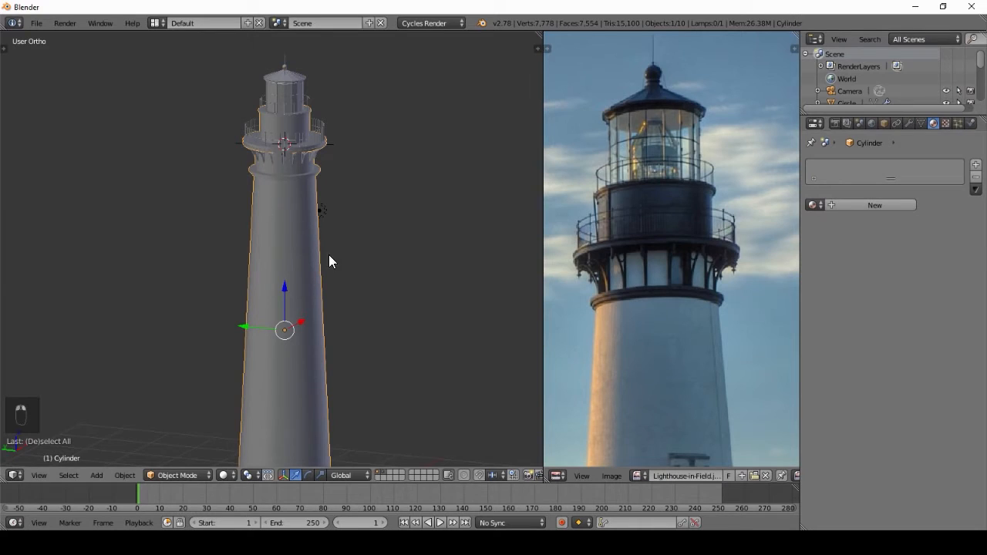
{"action": "left_click", "coordinate": [859, 205]}
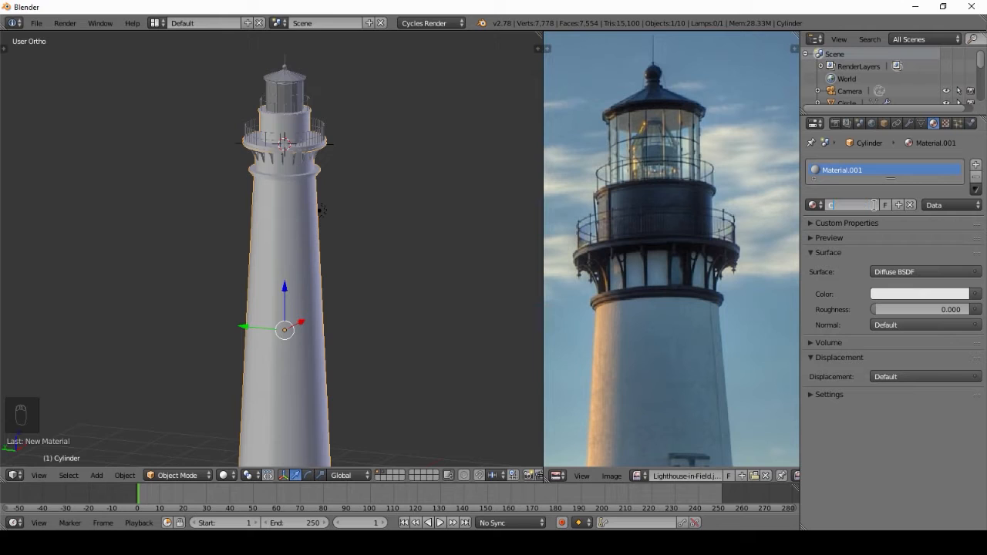
{"action": "key", "text": "Return"}
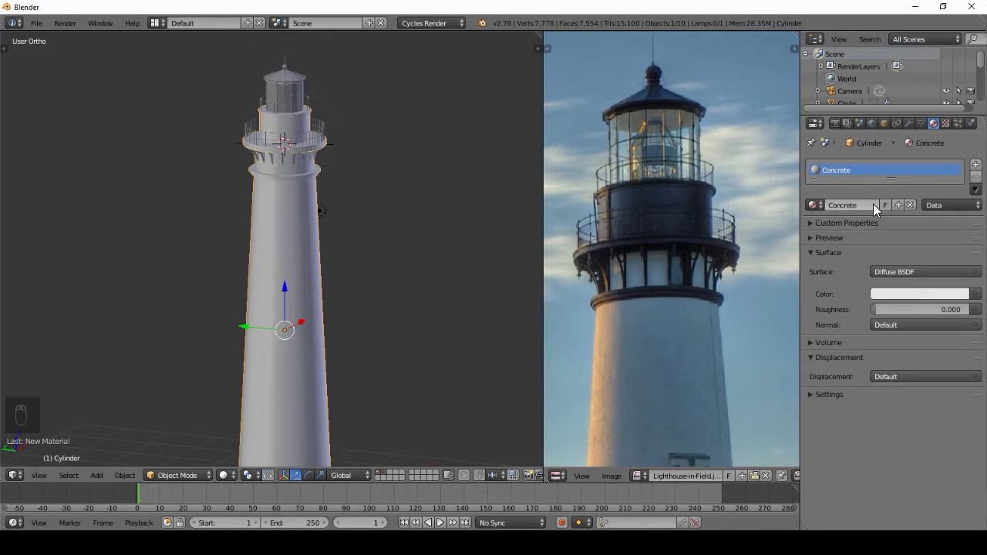
Use TexturesCom_ConcreteBare0323_1_seamless_S.jpg from the Light House Tutorial folder as the Concrete material's colour Image Texture
{"action": "left_click", "coordinate": [975, 294]}
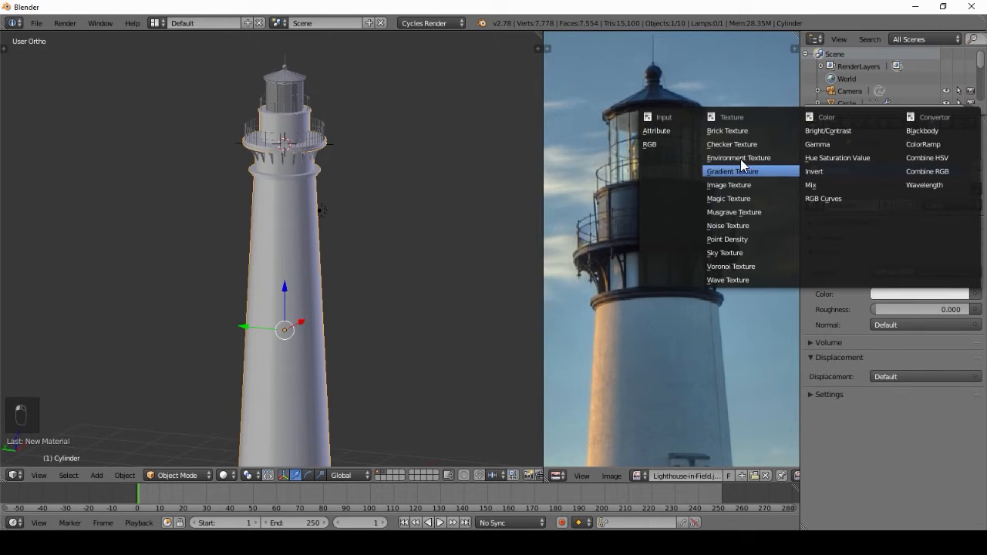
{"action": "left_click", "coordinate": [731, 185]}
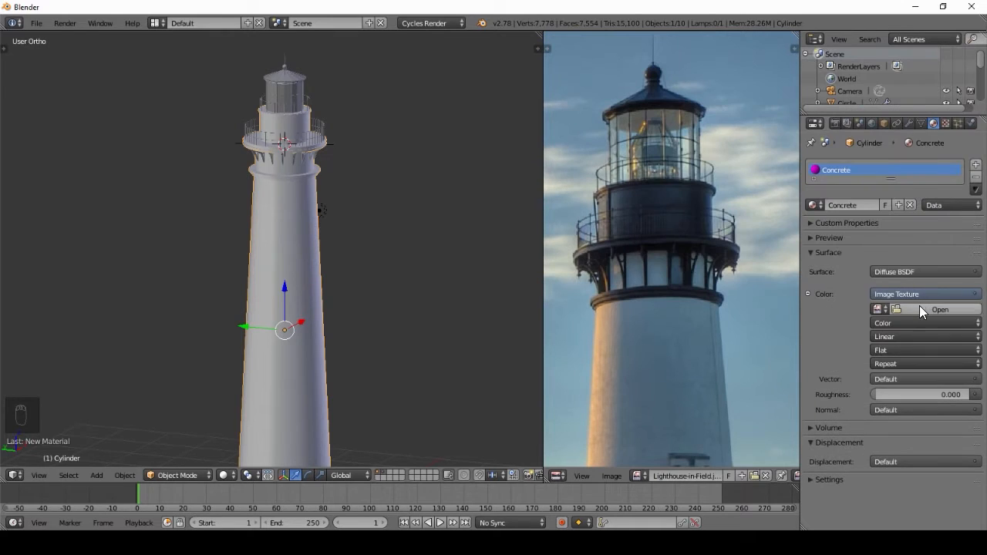
{"action": "left_click", "coordinate": [922, 309]}
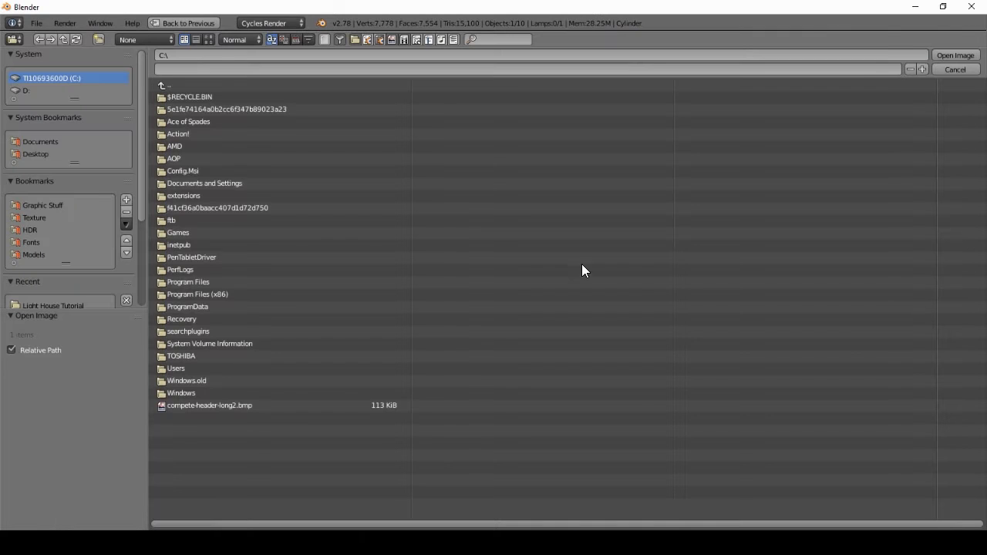
{"action": "scroll", "coordinate": [62, 245], "scroll_direction": "down", "scroll_amount": 2}
{"action": "left_click", "coordinate": [57, 254]}
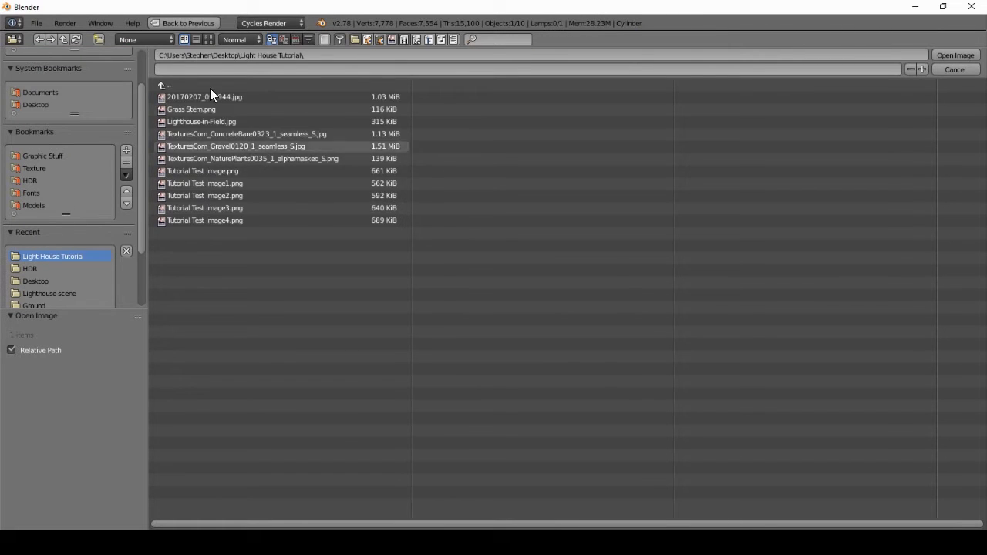
{"action": "left_click", "coordinate": [209, 39]}
{"action": "left_click", "coordinate": [577, 142]}
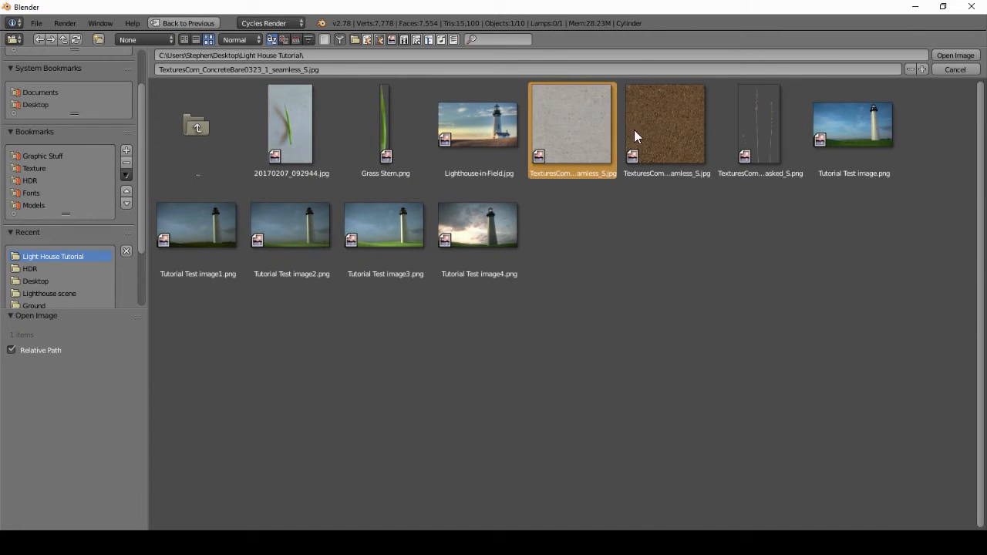
{"action": "left_click", "coordinate": [950, 56]}
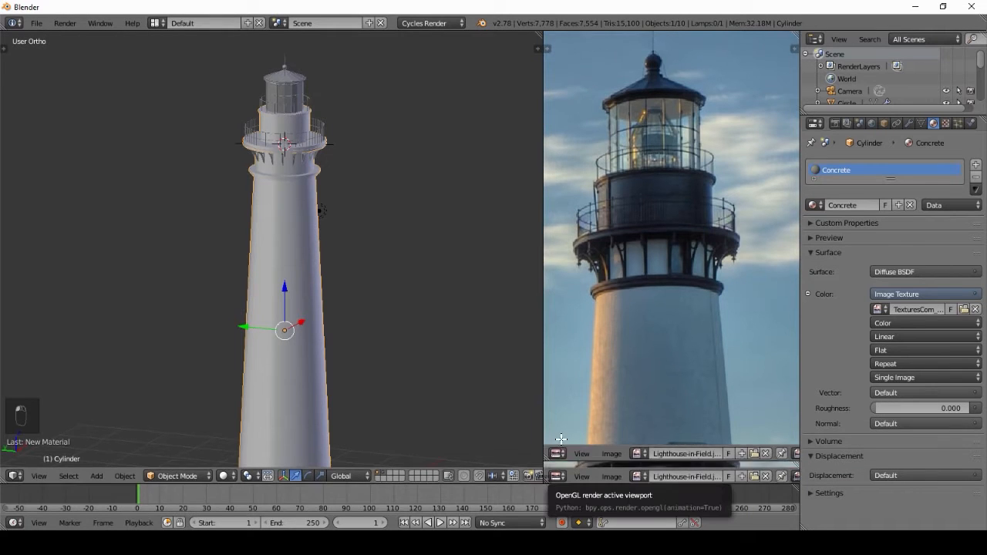
Split the reference image area, turn its lower part into a wider Node Editor and hide the node properties
{"action": "left_click_drag", "start_coordinate": [561, 439], "coordinate": [560, 178]}
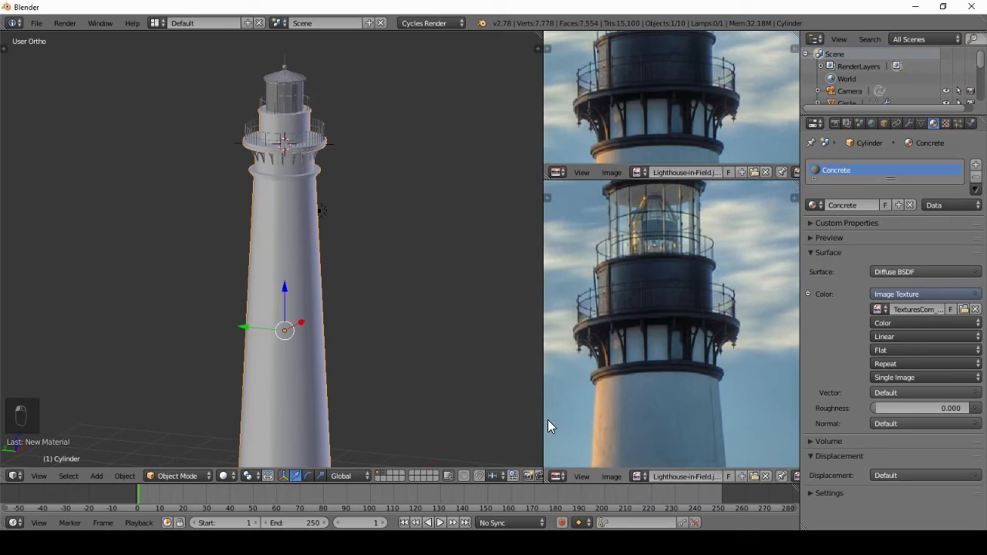
{"action": "left_click", "coordinate": [556, 475]}
{"action": "left_click", "coordinate": [602, 326]}
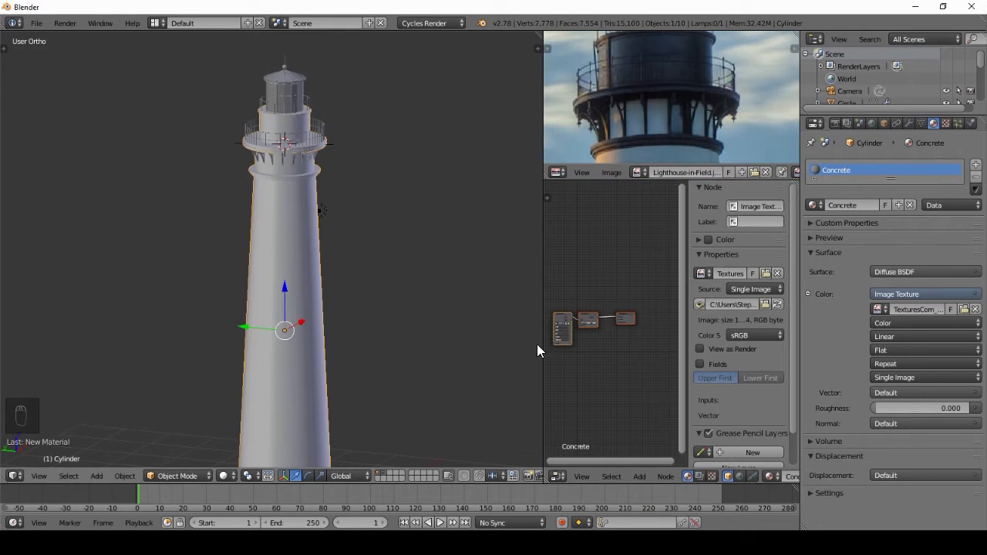
{"action": "left_click_drag", "start_coordinate": [542, 339], "coordinate": [458, 329]}
{"action": "key", "text": "n"}
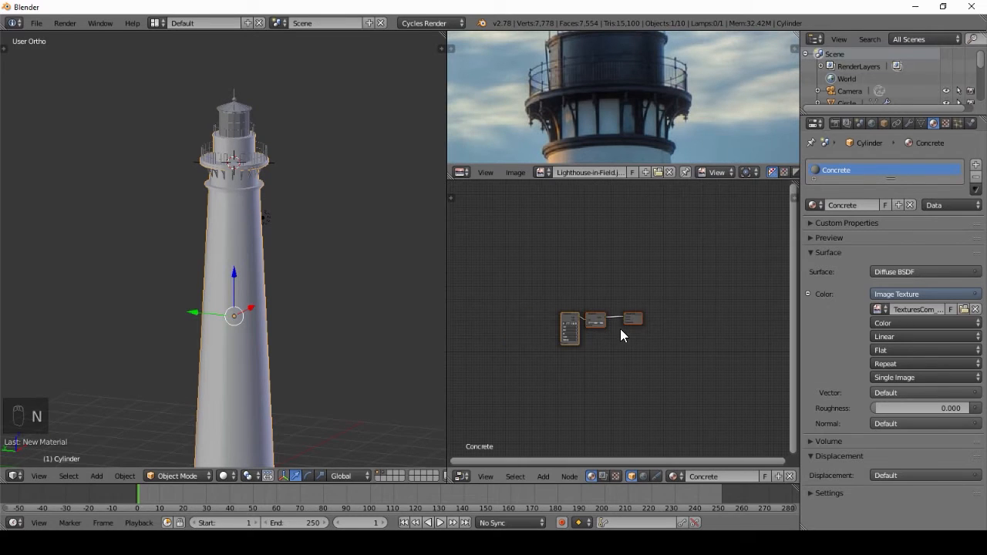
Move the Image Texture and Material Output nodes away from the Diffuse BSDF to make room between them
{"action": "scroll", "coordinate": [575, 361], "scroll_direction": "up", "scroll_amount": 10}
{"action": "middle_click_drag", "start_coordinate": [538, 300], "coordinate": [614, 219]}
{"action": "scroll", "coordinate": [630, 232], "scroll_direction": "up", "scroll_amount": 2}
{"action": "key", "text": "g"}
{"action": "left_click", "coordinate": [538, 221]}
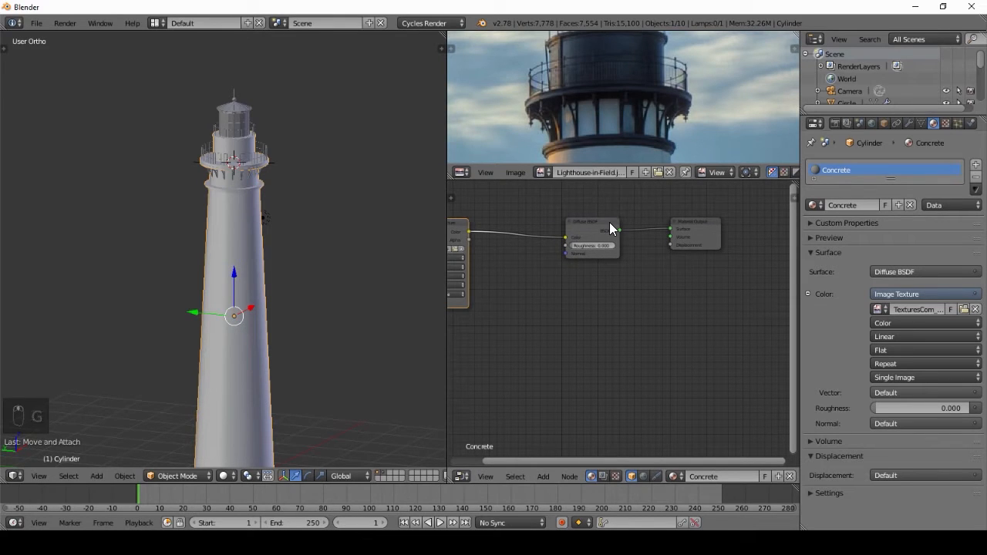
{"action": "middle_click_drag", "start_coordinate": [652, 229], "coordinate": [597, 236]}
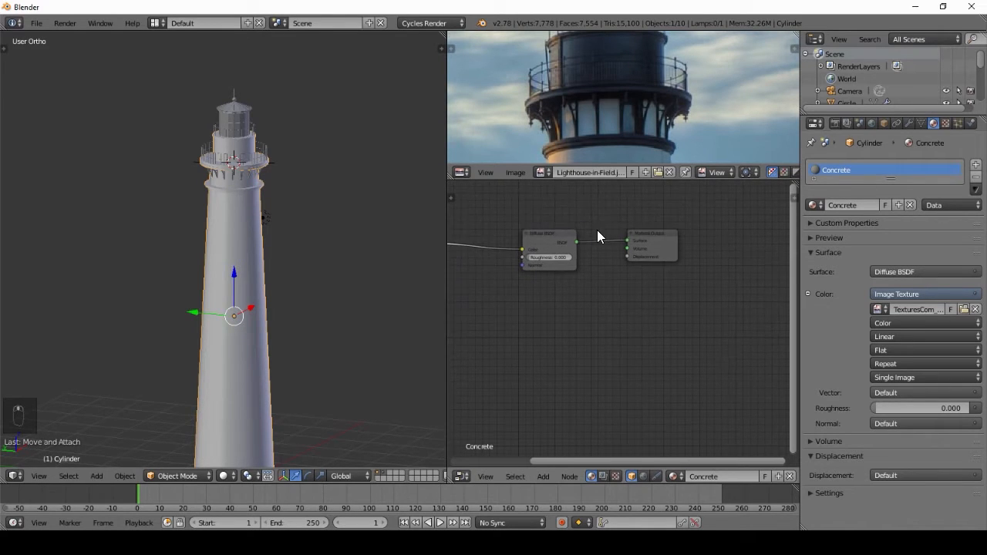
{"action": "scroll", "coordinate": [624, 235], "scroll_direction": "up", "scroll_amount": 1}
{"action": "key", "text": "g"}
{"action": "left_click", "coordinate": [674, 216]}
Insert a Mix Shader node on the link between the Diffuse BSDF and the Material Output
{"action": "key", "text": "shift+a"}
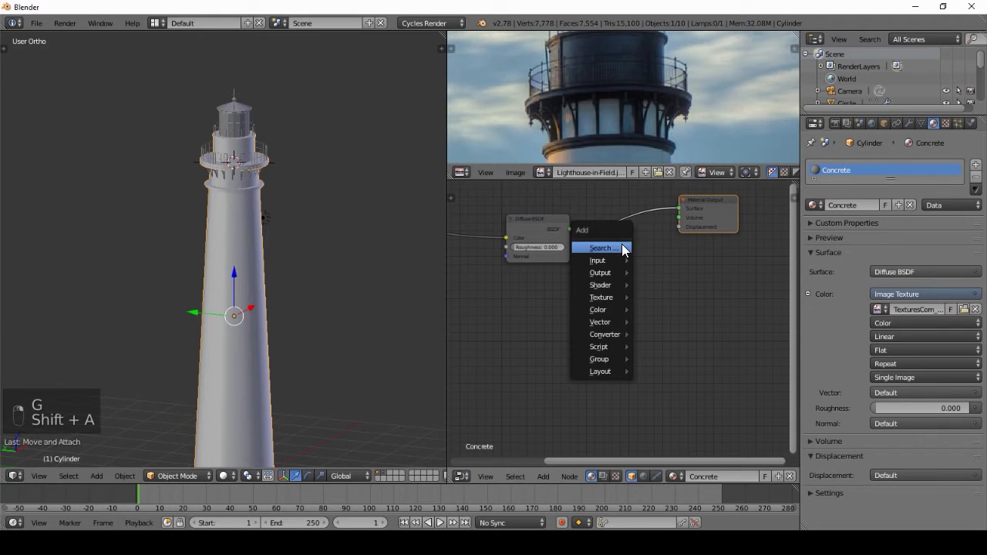
{"action": "mouse_move", "coordinate": [609, 285]}
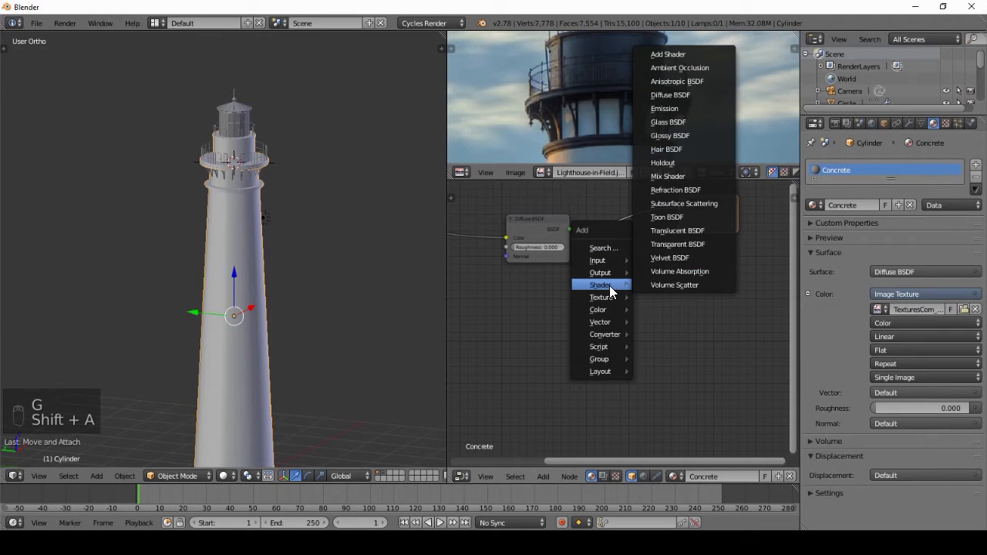
{"action": "left_click", "coordinate": [666, 176]}
{"action": "left_click", "coordinate": [602, 214]}
Add a Glossy BSDF node and place it just below the Diffuse BSDF
{"action": "key", "text": "shift+a"}
{"action": "mouse_move", "coordinate": [547, 287]}
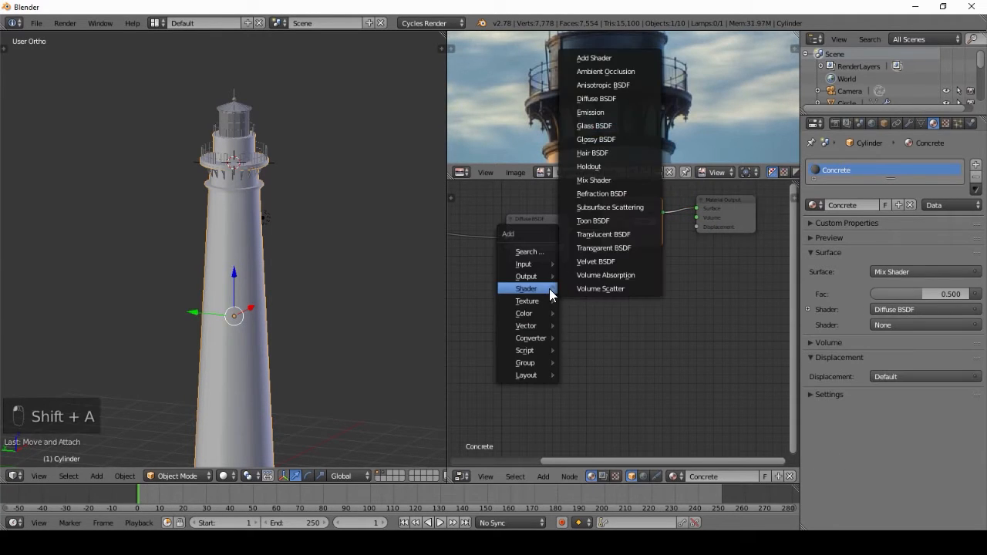
{"action": "left_click", "coordinate": [590, 139]}
{"action": "left_click", "coordinate": [509, 270]}
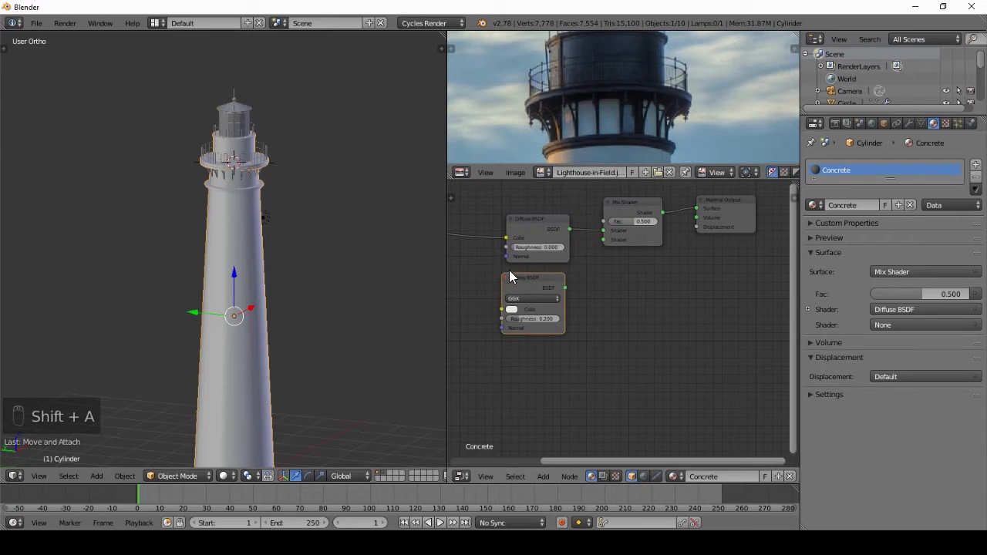
Link the Glossy BSDF to the Mix Shader's second shader input and set the mix factor to 0.1
{"action": "left_click_drag", "start_coordinate": [563, 288], "coordinate": [605, 239]}
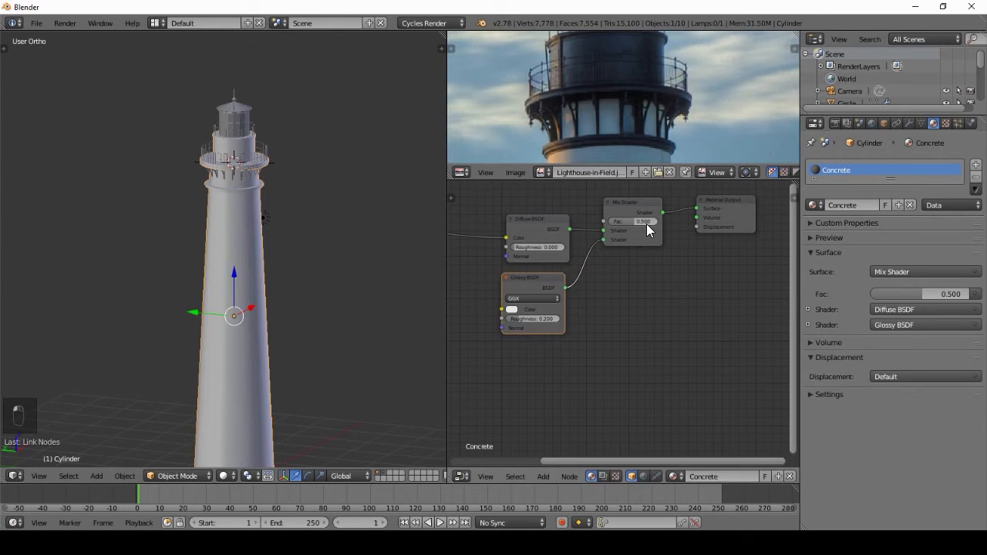
{"action": "left_click", "coordinate": [646, 222]}
{"action": "key", "text": "Return"}
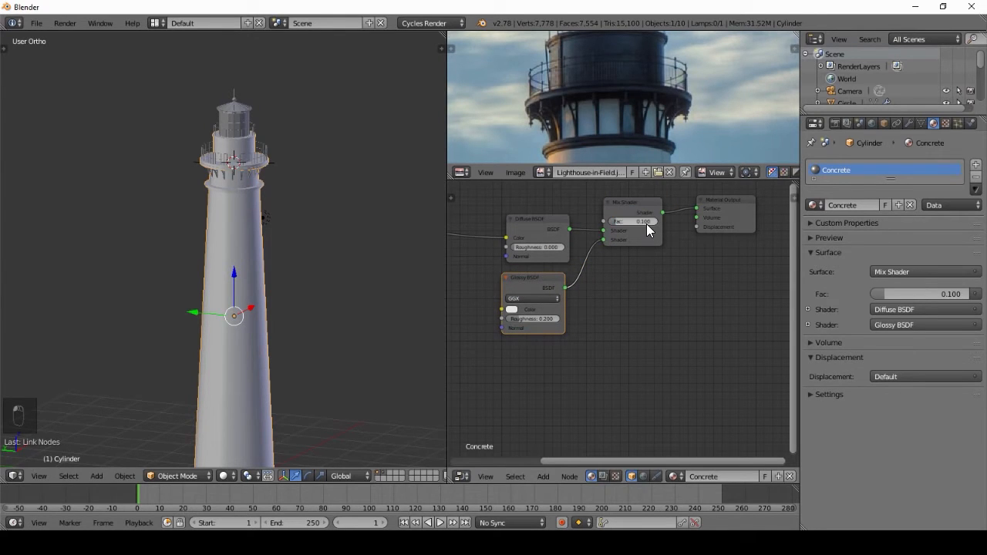
Insert a Hue Saturation Value node on the link between the Image Texture and the Diffuse BSDF
{"action": "scroll", "coordinate": [523, 288], "scroll_direction": "left", "scroll_amount": 4, "text": "ctrl"}
{"action": "key", "text": "shift+a"}
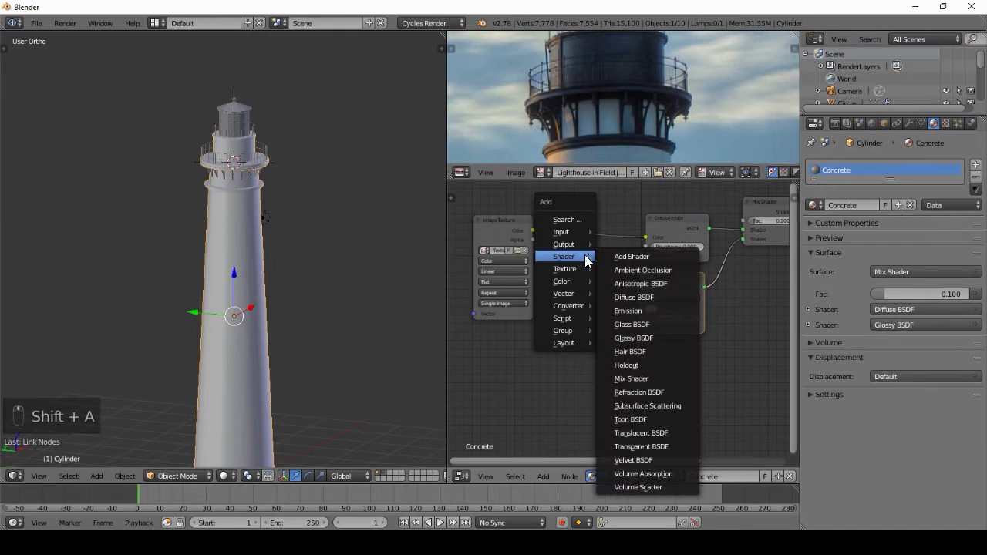
{"action": "mouse_move", "coordinate": [563, 283]}
{"action": "left_click", "coordinate": [637, 308]}
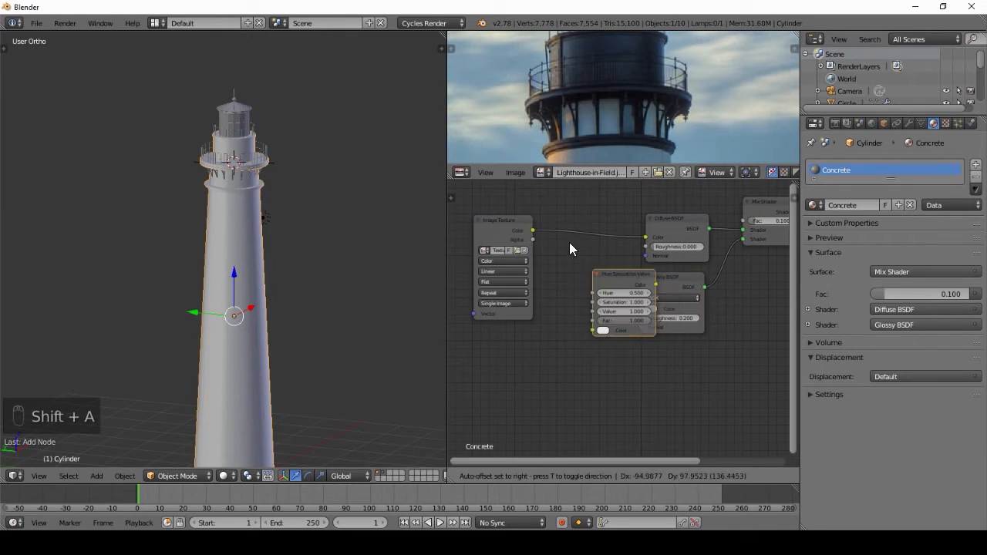
{"action": "left_click", "coordinate": [564, 220]}
Show the Concrete material's preview and set the Hue Saturation Value node's Value to 1.5
{"action": "left_click", "coordinate": [836, 238]}
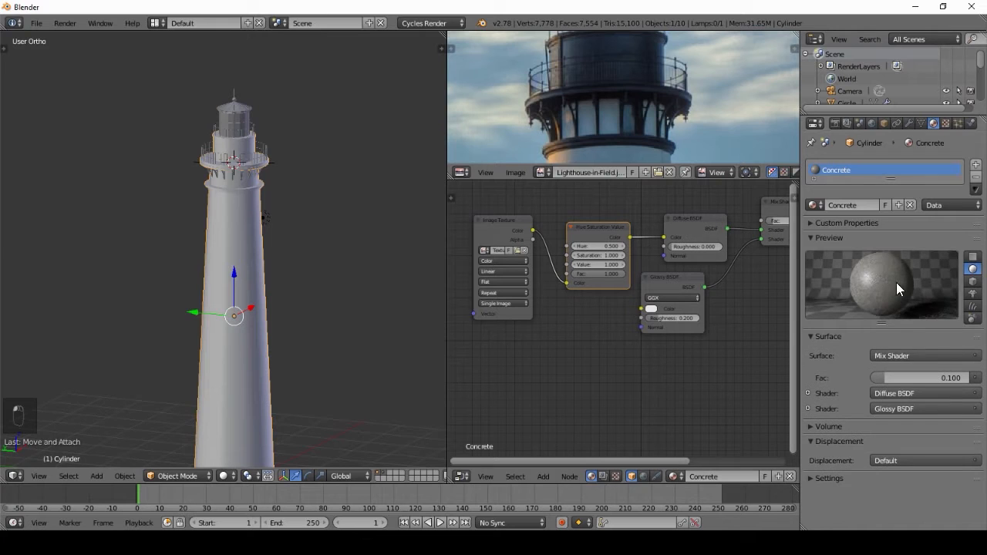
{"action": "scroll", "coordinate": [623, 250], "scroll_direction": "up", "scroll_amount": 2}
{"action": "scroll", "coordinate": [648, 293], "scroll_direction": "up", "scroll_amount": 1}
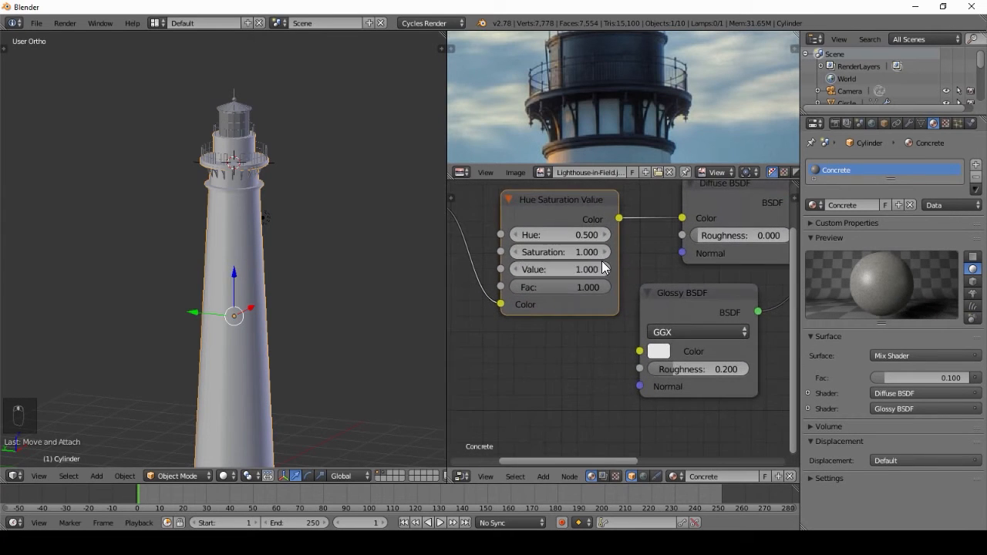
{"action": "left_click", "coordinate": [605, 269]}
{"action": "left_click", "coordinate": [606, 270]}
{"action": "left_click", "coordinate": [605, 270]}
{"action": "left_click", "coordinate": [605, 270]}
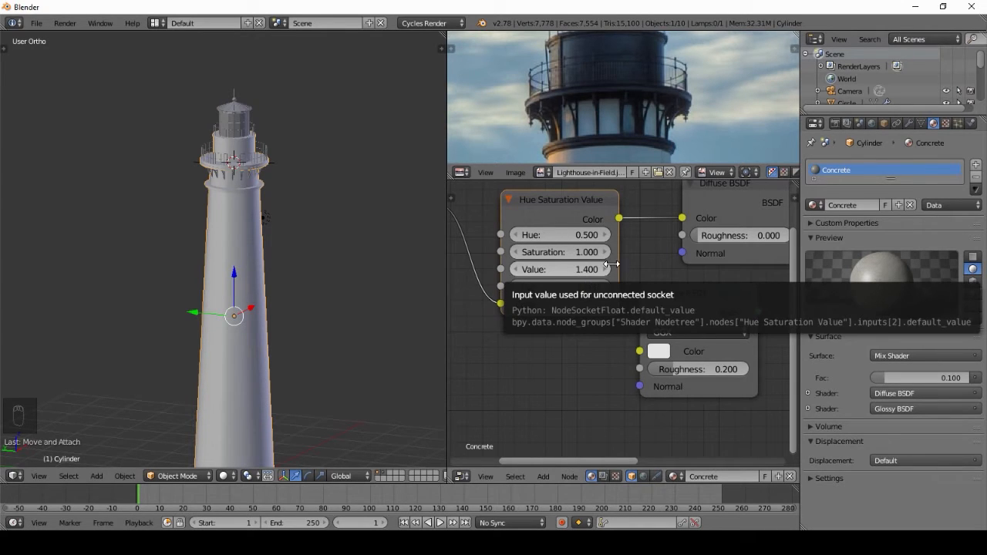
{"action": "left_click", "coordinate": [605, 269]}
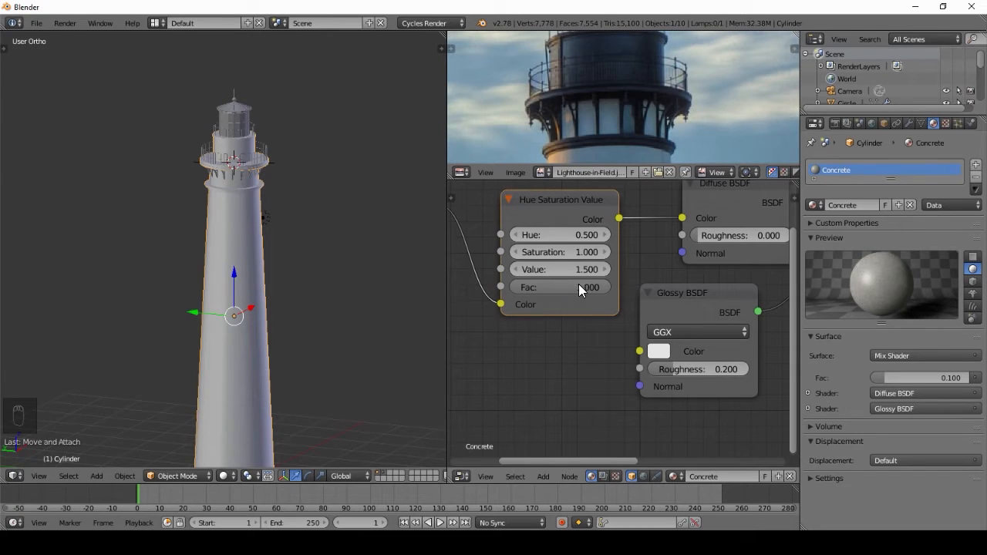
Shift the Hue Saturation Value node slightly away from the Diffuse BSDF and set its Saturation to 0.9
{"action": "key", "text": "g"}
{"action": "left_click", "coordinate": [552, 268]}
{"action": "left_click", "coordinate": [592, 245]}
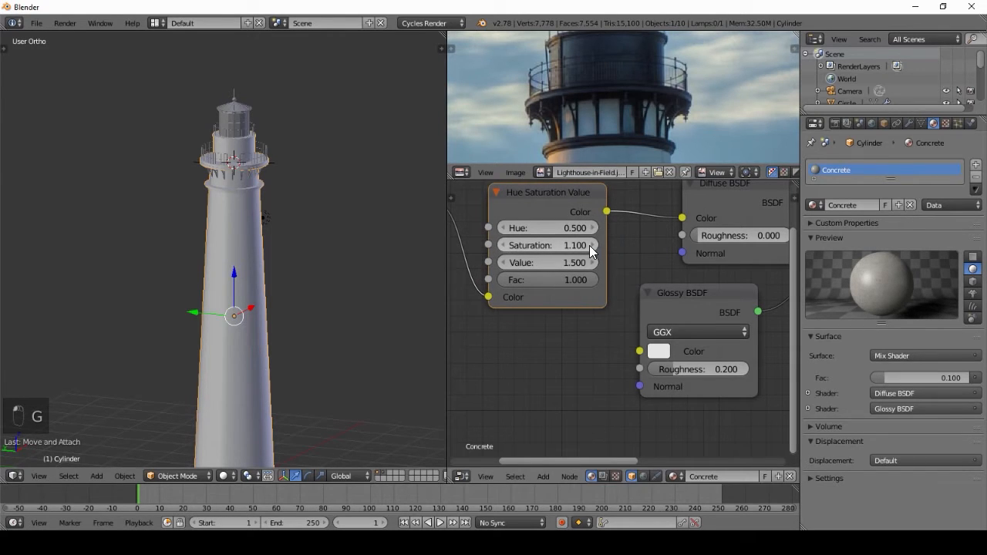
{"action": "left_click", "coordinate": [501, 245]}
{"action": "left_click", "coordinate": [502, 245]}
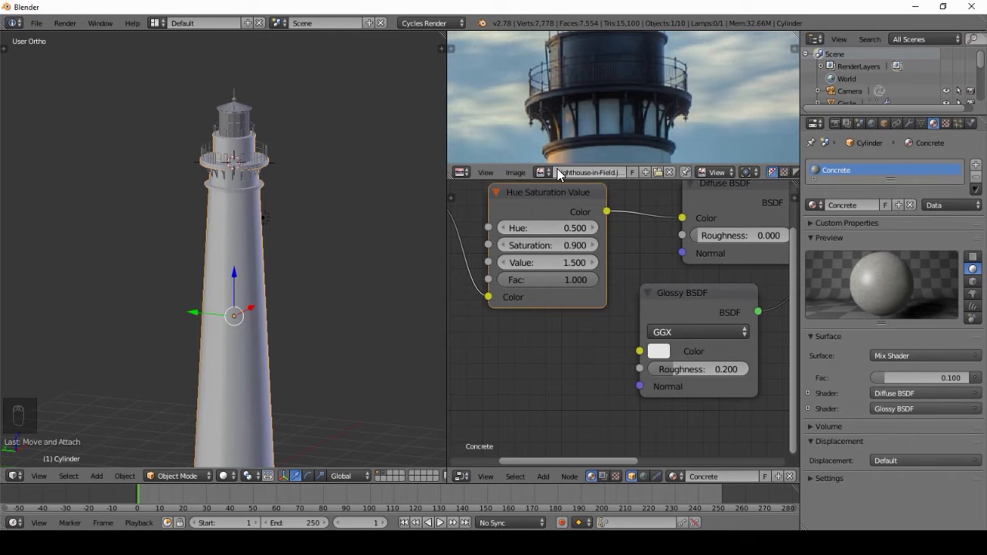
Add a second material slot to the tower and create a new material named Black Glossy in it
{"action": "scroll", "coordinate": [648, 127], "scroll_direction": "down", "scroll_amount": 1}
{"action": "middle_click_drag", "start_coordinate": [648, 128], "coordinate": [624, 91]}
{"action": "scroll", "coordinate": [629, 128], "scroll_direction": "up", "scroll_amount": 2}
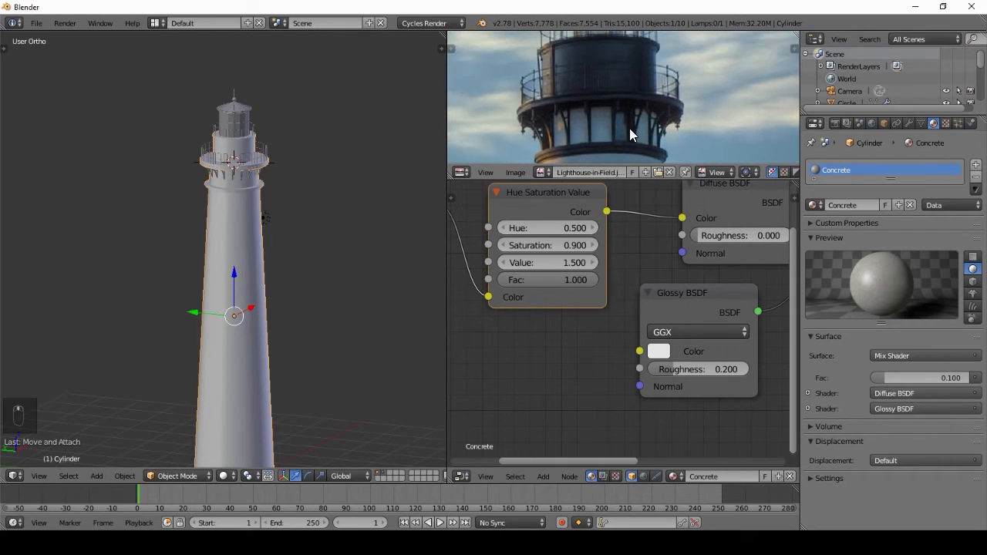
{"action": "middle_click_drag", "start_coordinate": [612, 127], "coordinate": [613, 108]}
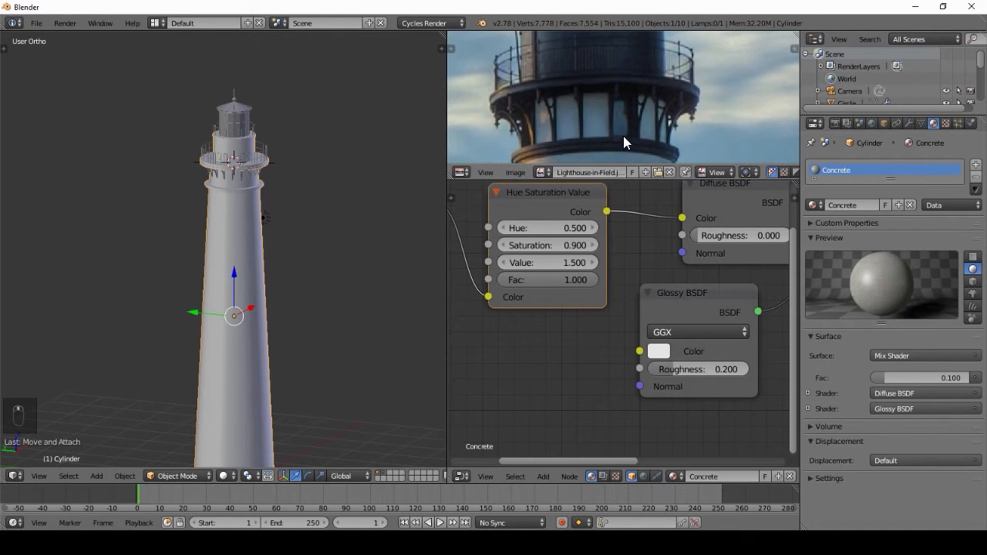
{"action": "left_click", "coordinate": [975, 167]}
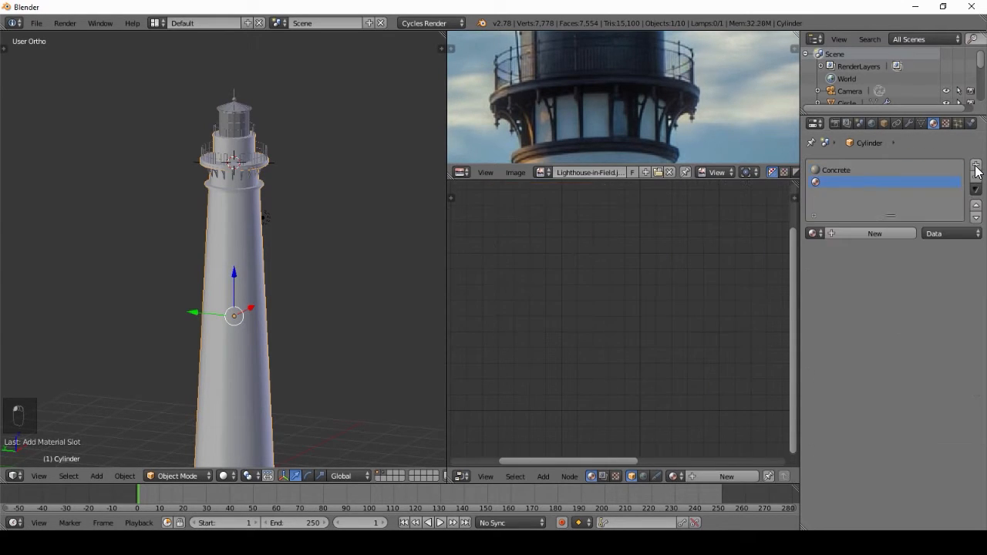
{"action": "left_click", "coordinate": [856, 231]}
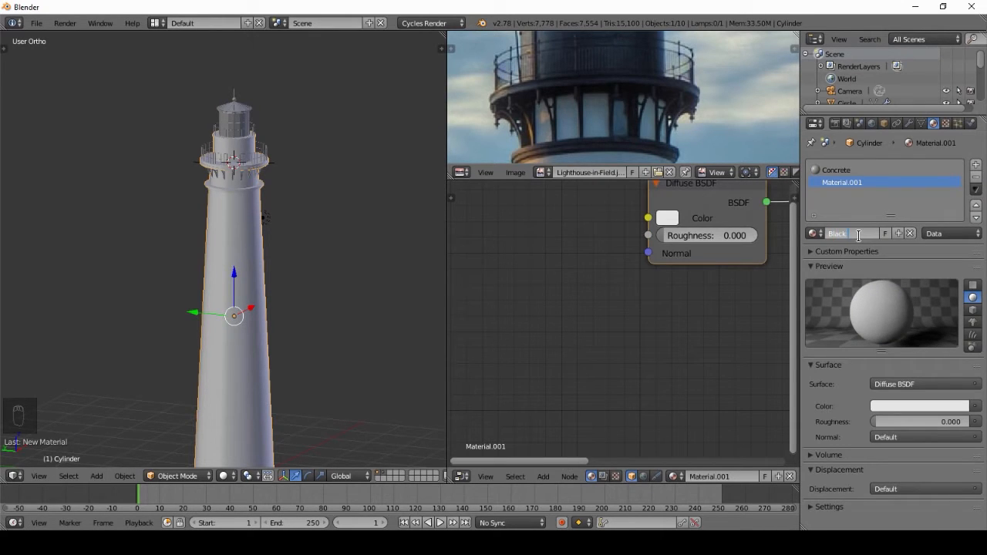
{"action": "left_click", "coordinate": [859, 236]}
{"action": "type", "text": "Black Glossy"}
{"action": "key", "text": "Return"}
Move Black Glossy's Diffuse BSDF away from the Material Output and insert a Mix Shader on the link between them
{"action": "scroll", "coordinate": [674, 293], "scroll_direction": "down", "scroll_amount": 3}
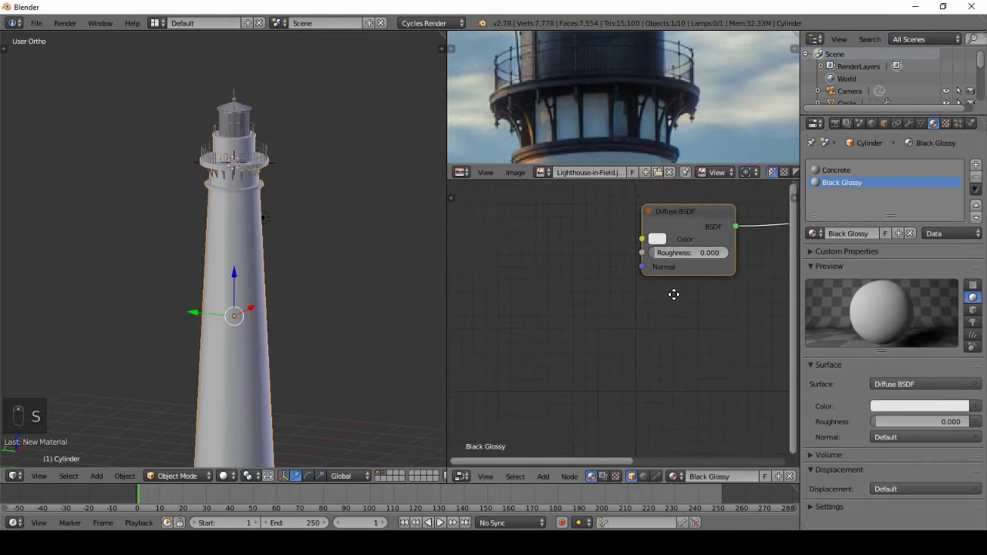
{"action": "middle_click_drag", "start_coordinate": [674, 293], "coordinate": [596, 313]}
{"action": "key", "text": "g"}
{"action": "left_click", "coordinate": [516, 246]}
{"action": "key", "text": "shift+a"}
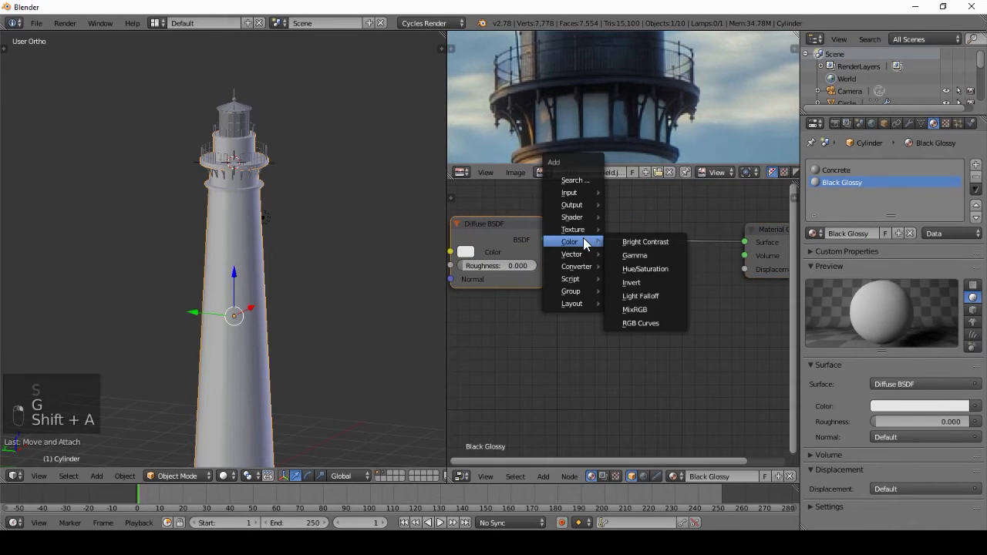
{"action": "mouse_move", "coordinate": [577, 219]}
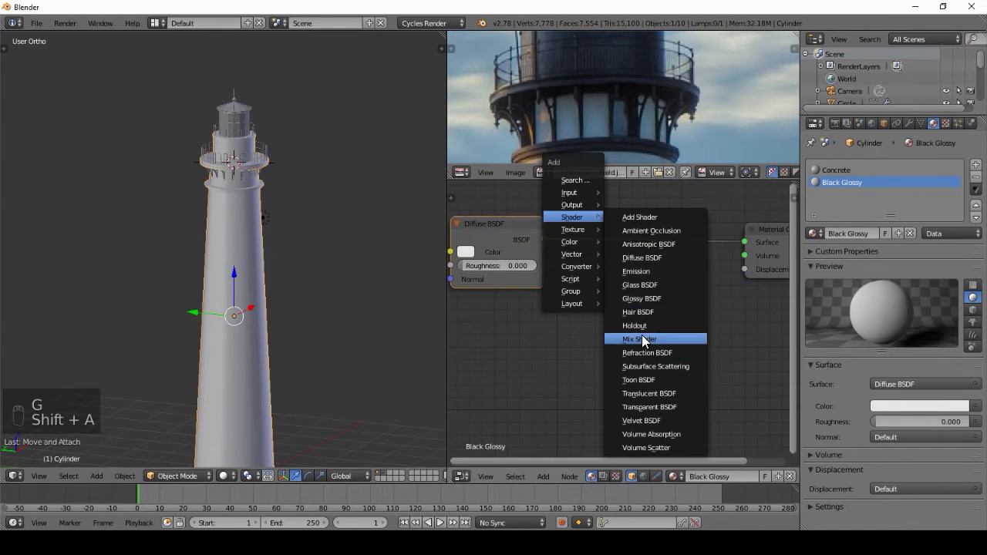
{"action": "left_click", "coordinate": [644, 342]}
{"action": "left_click", "coordinate": [617, 220]}
Add a Glossy BSDF below the Diffuse BSDF and link it to the Mix Shader's second shader input
{"action": "key", "text": "shift+a"}
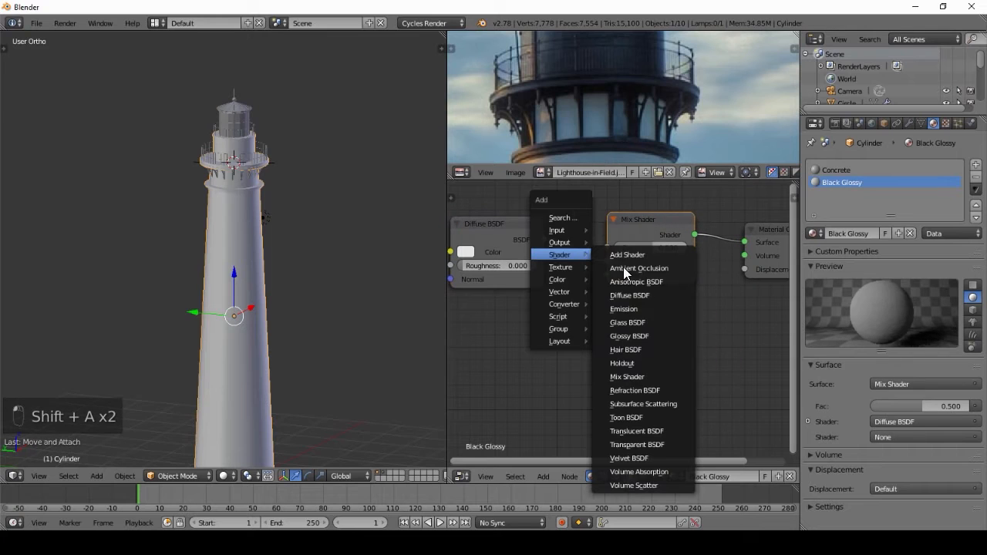
{"action": "left_click", "coordinate": [637, 338]}
{"action": "left_click", "coordinate": [493, 324]}
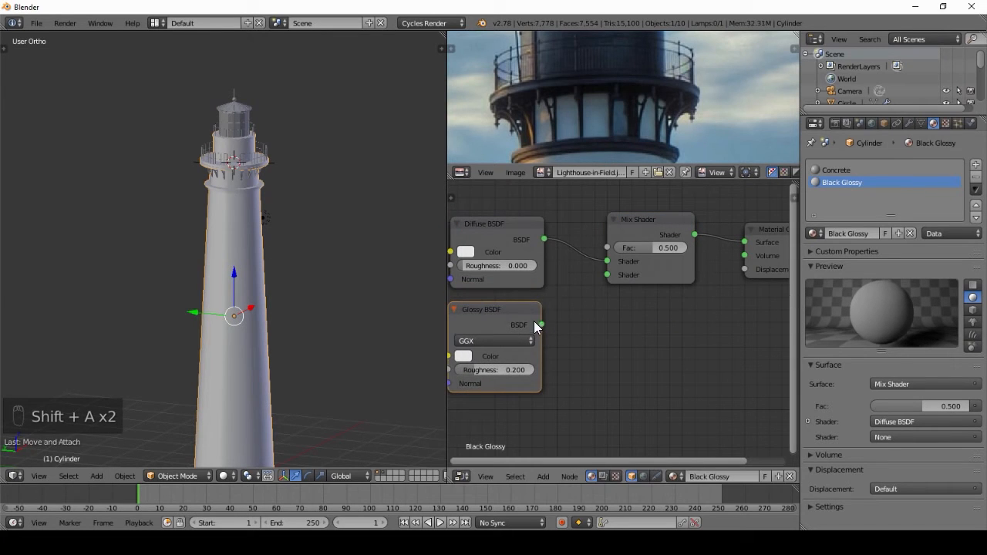
{"action": "left_click_drag", "start_coordinate": [542, 325], "coordinate": [610, 275]}
Set Black Glossy's mix factor to 0.1 and its Diffuse BSDF color to near-black with R, G and B at 0.006
{"action": "left_click", "coordinate": [668, 245]}
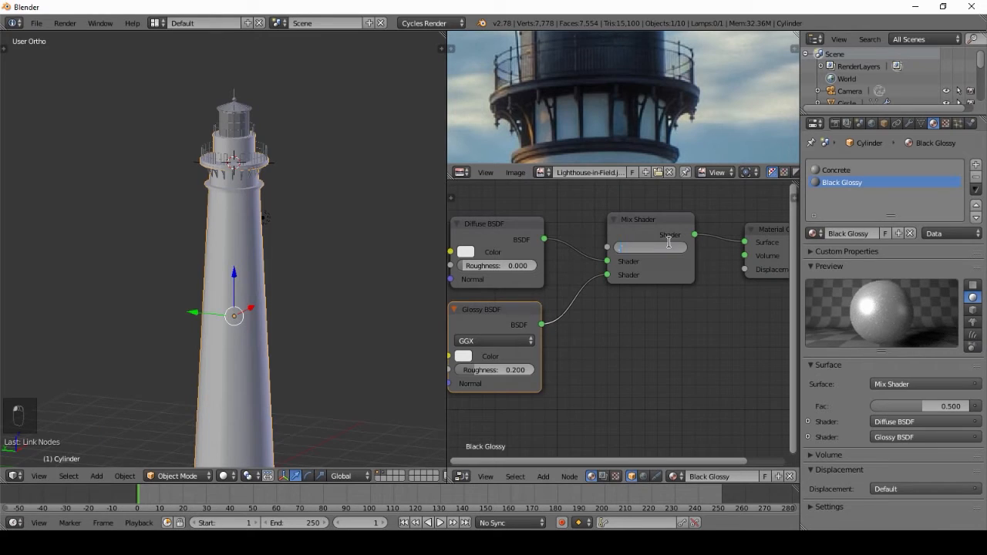
{"action": "type", "text": "0.1"}
{"action": "key", "text": "Return"}
{"action": "left_click", "coordinate": [466, 252]}
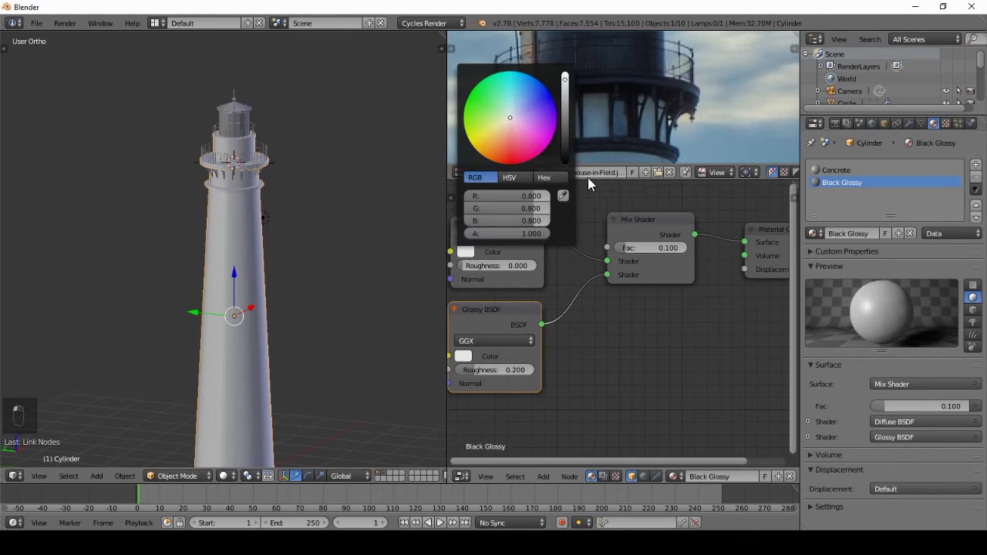
{"action": "left_click_drag", "start_coordinate": [562, 156], "coordinate": [565, 163]}
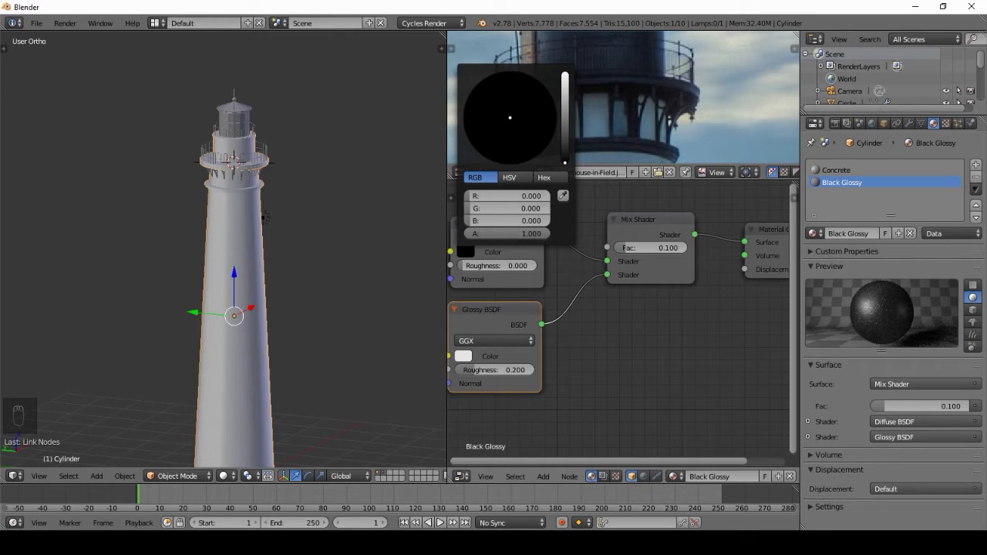
{"action": "mouse_move", "coordinate": [564, 162]}
{"action": "left_mouse_down"}
{"action": "mouse_move", "coordinate": [565, 81]}
{"action": "mouse_move", "coordinate": [565, 158]}
{"action": "left_mouse_up"}
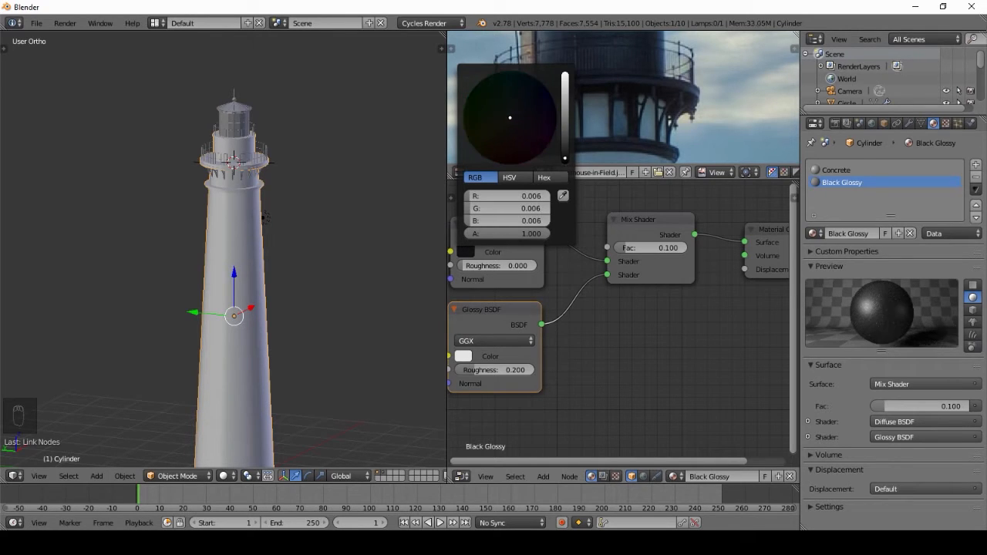
Select all faces of the protruding ring below the gallery brackets in front wireframe view and assign Black Glossy to them
{"action": "scroll", "coordinate": [297, 131], "scroll_direction": "up", "scroll_amount": 2}
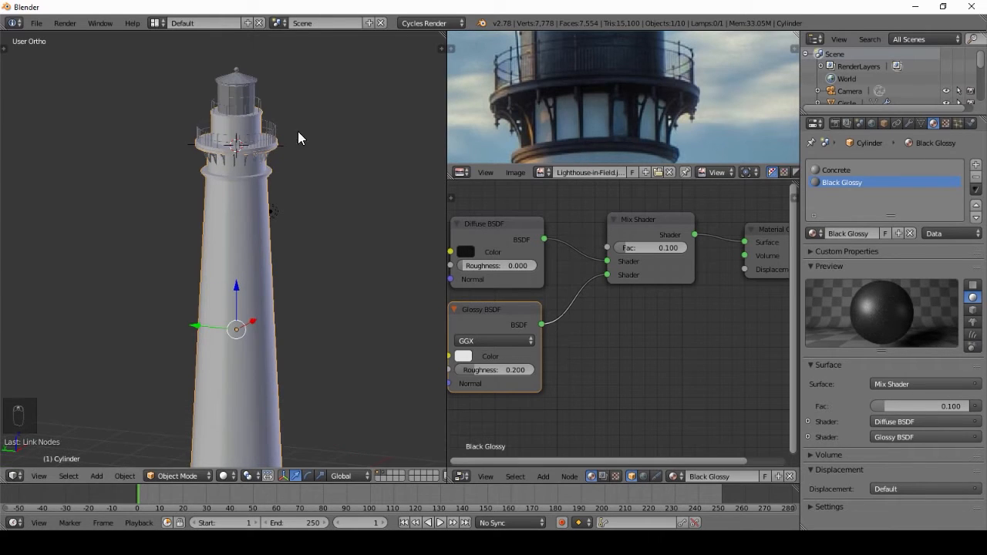
{"action": "scroll", "coordinate": [586, 110], "scroll_direction": "up", "scroll_amount": 1}
{"action": "scroll", "coordinate": [267, 228], "scroll_direction": "up", "scroll_amount": 8}
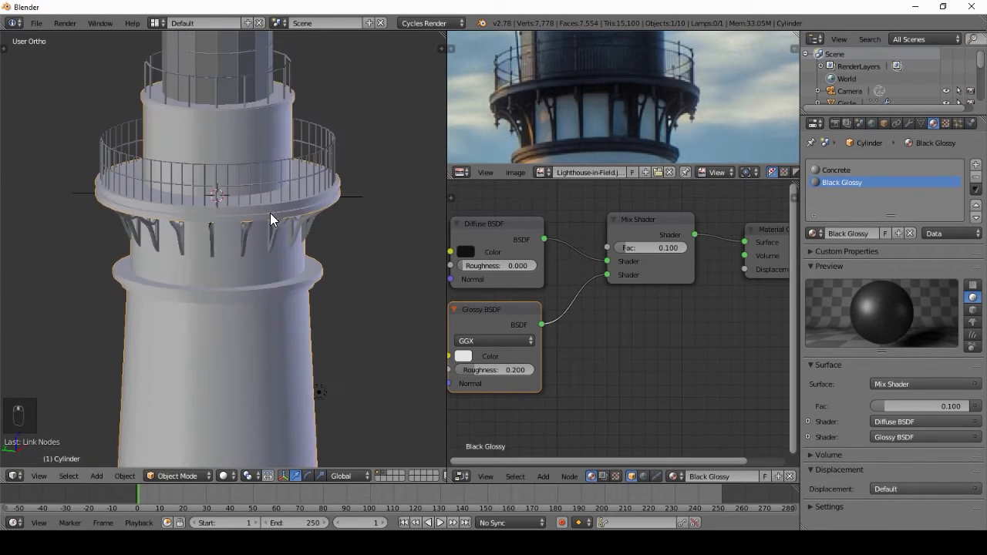
{"action": "key", "text": "Tab"}
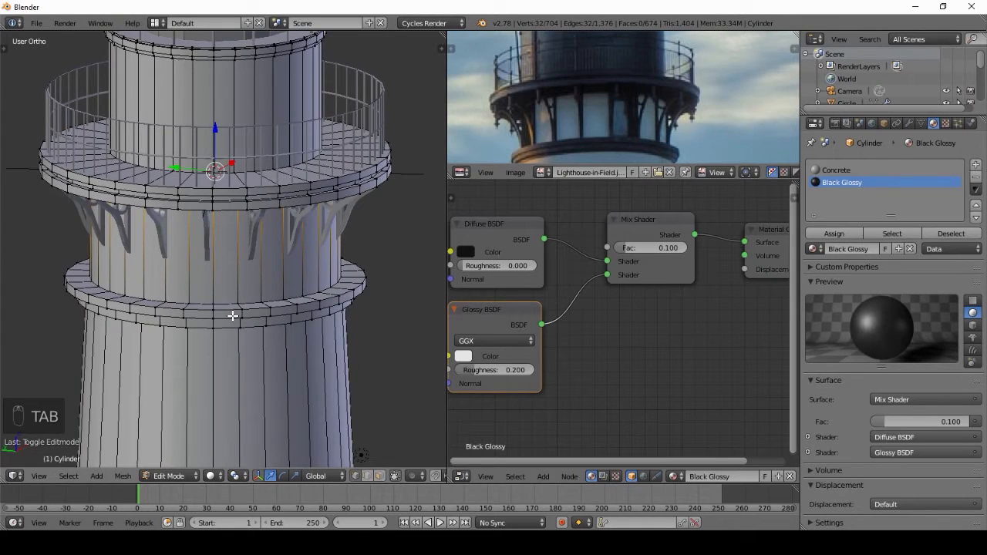
{"action": "key", "text": "KP_1"}
{"action": "middle_click_drag", "start_coordinate": [420, 348], "coordinate": [130, 229], "text": "shift"}
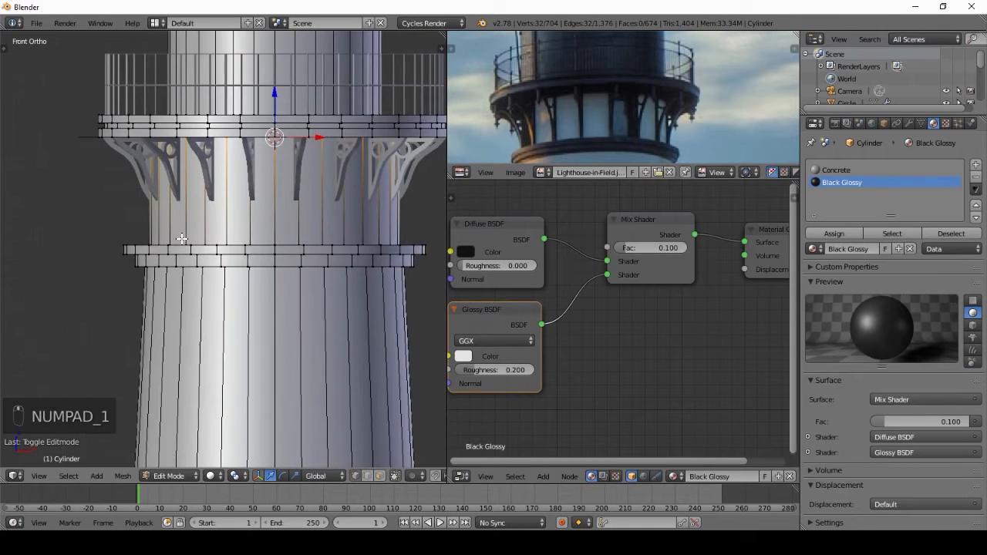
{"action": "scroll", "coordinate": [182, 238], "scroll_direction": "down", "scroll_amount": 2}
{"action": "key", "text": "z"}
{"action": "key", "text": "a"}
{"action": "key", "text": "b"}
{"action": "left_click_drag", "start_coordinate": [132, 239], "coordinate": [418, 275]}
{"action": "left_click", "coordinate": [848, 230]}
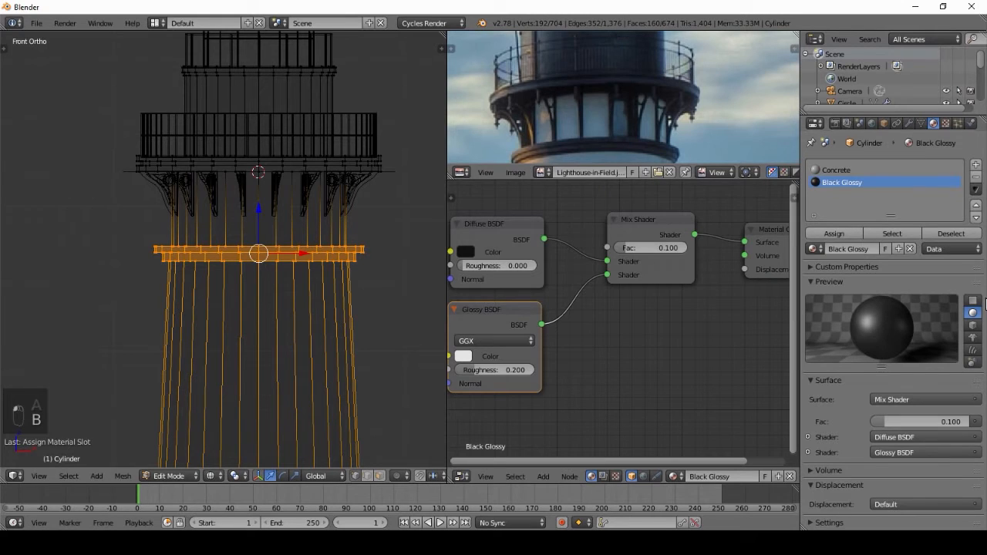
Set Black Glossy's viewport color by sampling the Diffuse BSDF's color, and return to Object Mode with solid shading
{"action": "left_click", "coordinate": [826, 522]}
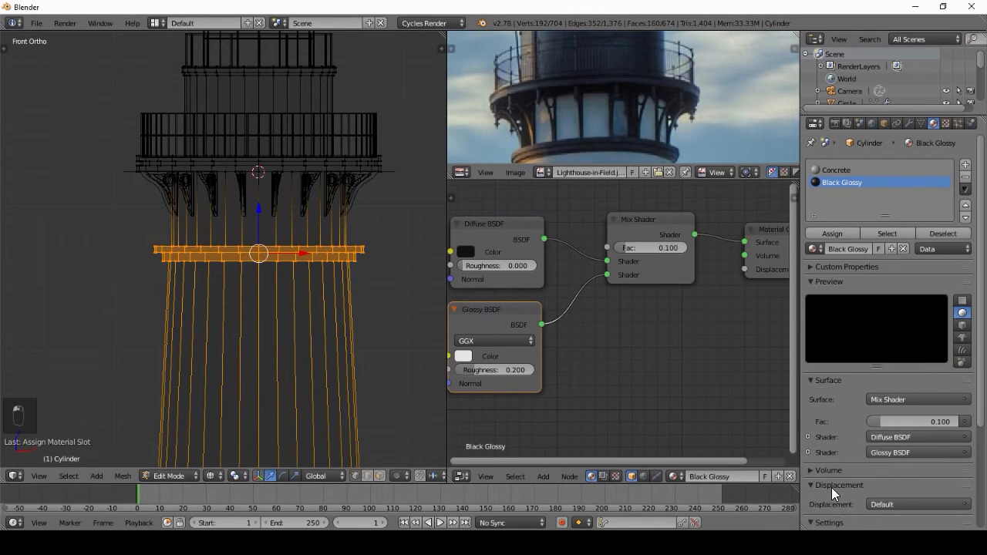
{"action": "scroll", "coordinate": [831, 488], "scroll_direction": "down", "scroll_amount": 4}
{"action": "left_click", "coordinate": [846, 493]}
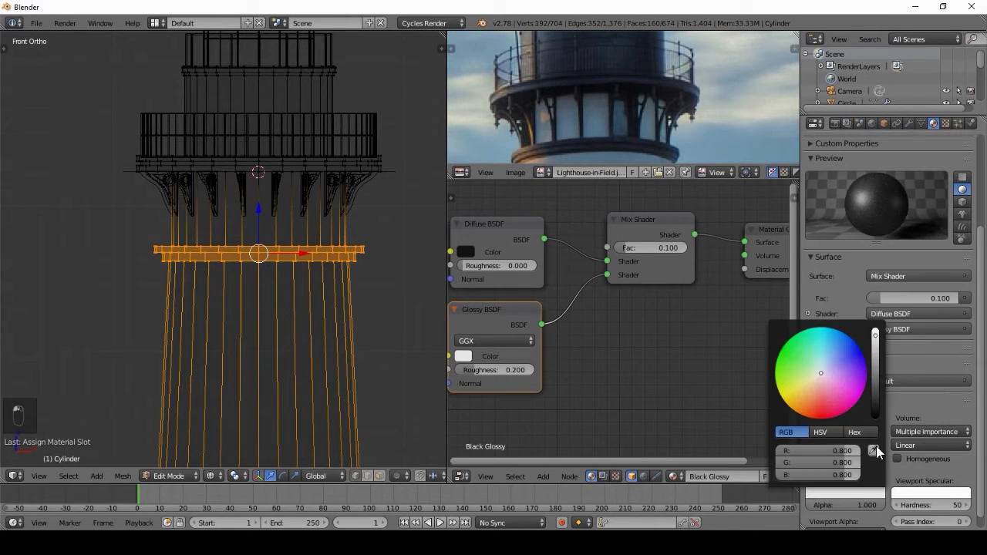
{"action": "left_click", "coordinate": [876, 447]}
{"action": "left_click", "coordinate": [468, 252]}
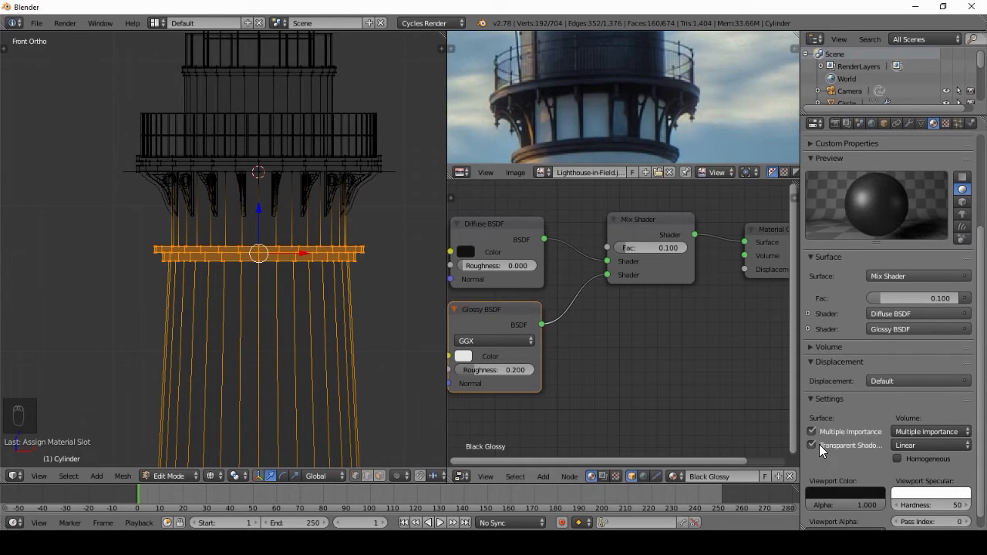
{"action": "left_click", "coordinate": [852, 496]}
{"action": "left_click", "coordinate": [874, 447]}
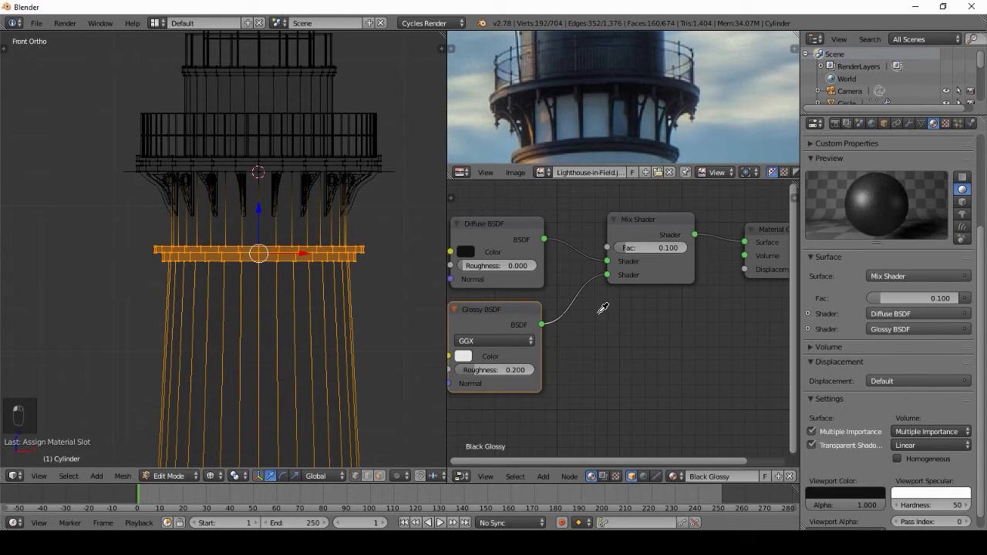
{"action": "left_click", "coordinate": [467, 250]}
{"action": "key", "text": "Tab"}
{"action": "key", "text": "z"}
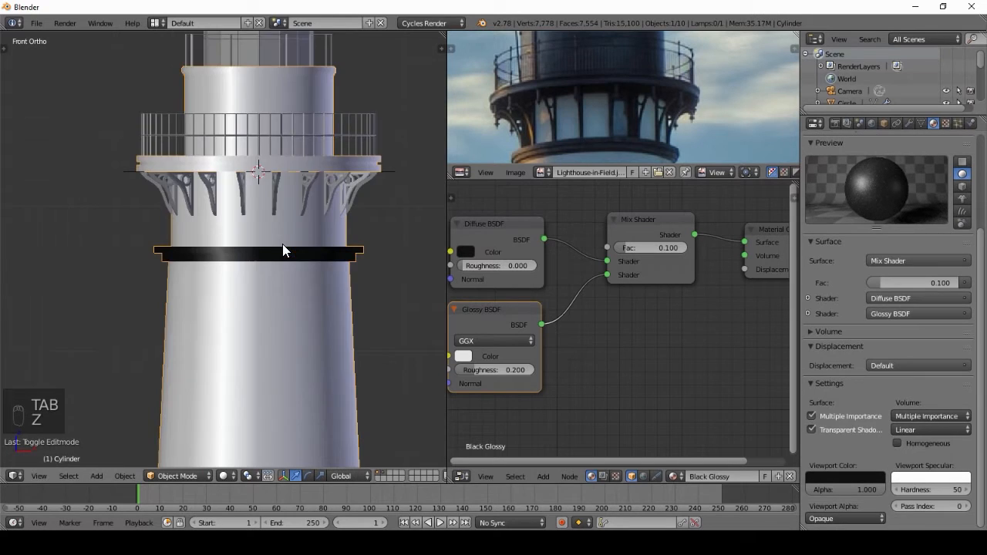
Select the gallery floor ring's faces on the tower in Edit Mode, using front wireframe view
{"action": "mouse_move", "coordinate": [282, 244]}
{"action": "middle_mouse_down"}
{"action": "mouse_move", "coordinate": [332, 275]}
{"action": "mouse_move", "coordinate": [359, 263]}
{"action": "mouse_move", "coordinate": [269, 249]}
{"action": "middle_mouse_up"}
{"action": "key", "text": "KP_1"}
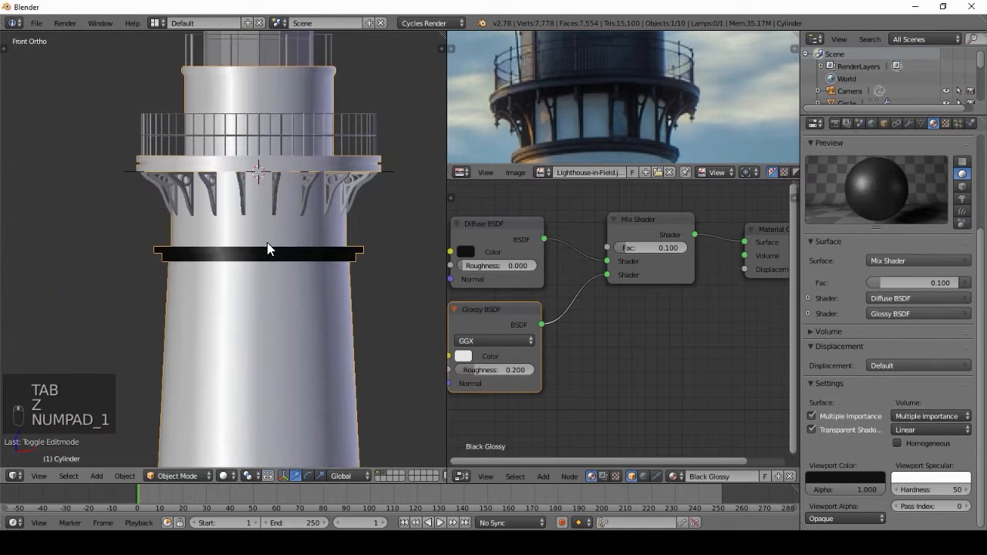
{"action": "scroll", "coordinate": [291, 234], "scroll_direction": "up", "scroll_amount": 4}
{"action": "key", "text": "Tab"}
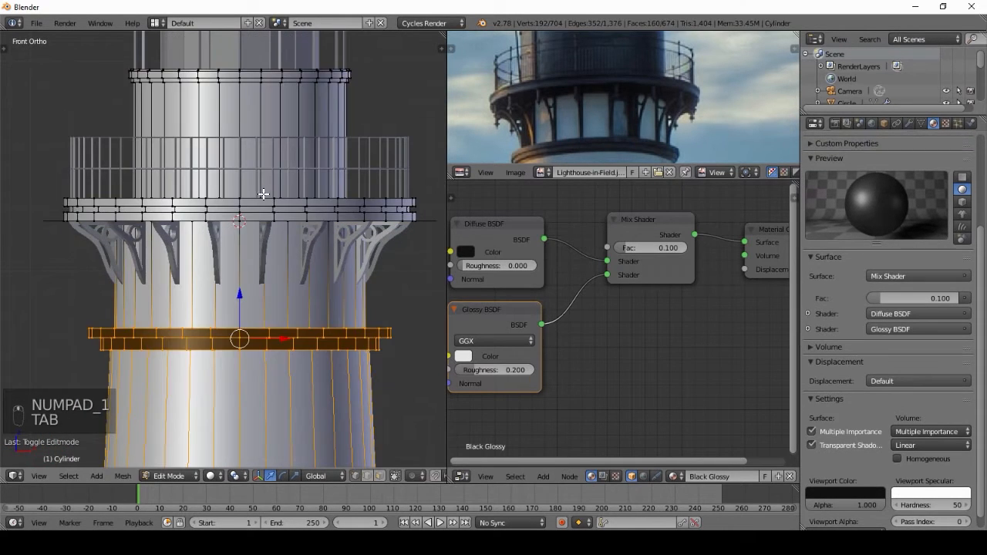
{"action": "key", "text": "z"}
{"action": "key", "text": "a"}
{"action": "key", "text": "b"}
{"action": "left_click_drag", "start_coordinate": [23, 167], "coordinate": [434, 223]}
{"action": "scroll", "coordinate": [850, 188], "scroll_direction": "up", "scroll_amount": 3}
{"action": "scroll", "coordinate": [849, 188], "scroll_direction": "up", "scroll_amount": 2}
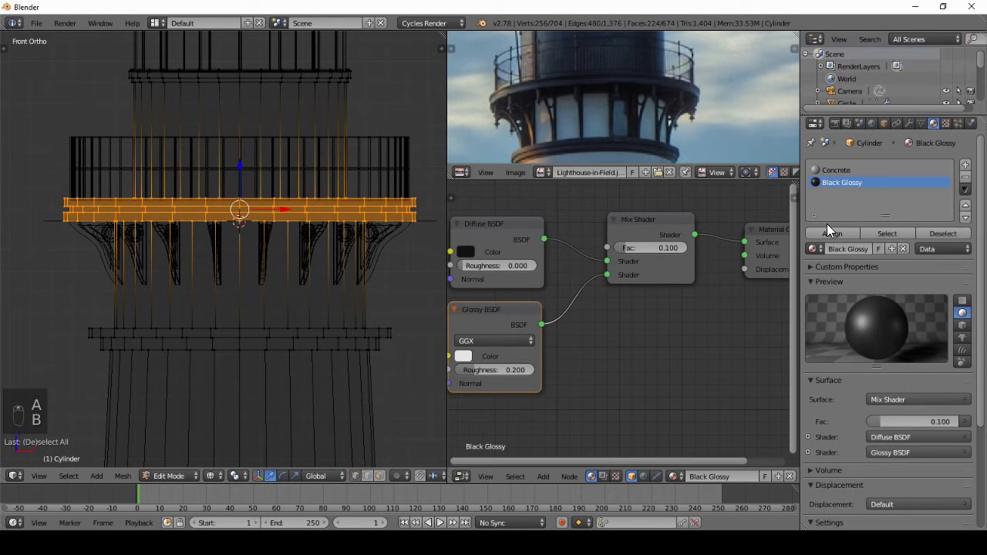
Reselect the gallery floor together with the cylinder wall above it, assign Black Glossy to them, and return to Object Mode
{"action": "middle_click_drag", "start_coordinate": [344, 109], "coordinate": [330, 167], "text": "shift"}
{"action": "middle_click_drag", "start_coordinate": [578, 80], "coordinate": [615, 99]}
{"action": "scroll", "coordinate": [240, 158], "scroll_direction": "down", "scroll_amount": 3}
{"action": "key", "text": "a"}
{"action": "key", "text": "b"}
{"action": "left_click_drag", "start_coordinate": [55, 146], "coordinate": [400, 272]}
{"action": "left_click", "coordinate": [827, 233]}
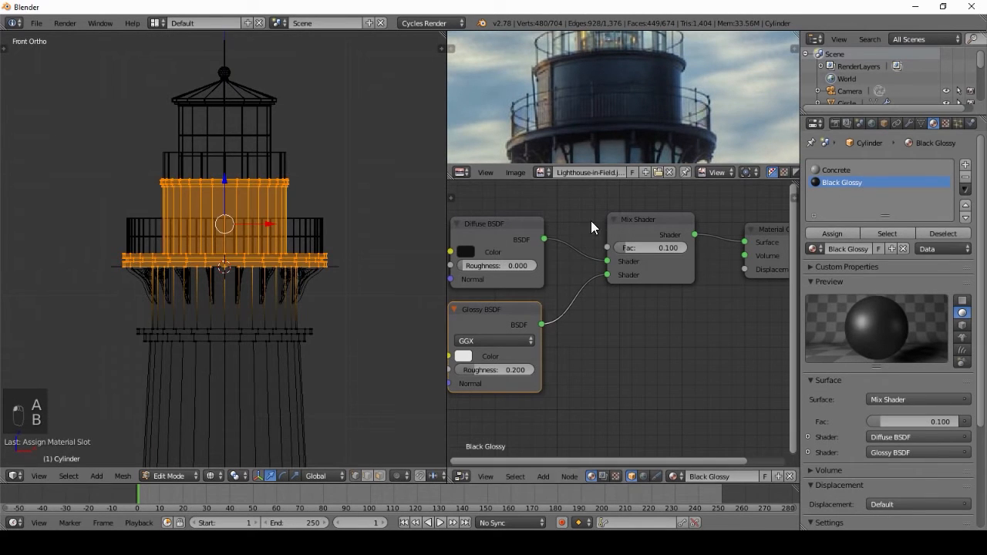
{"action": "key", "text": "Tab"}
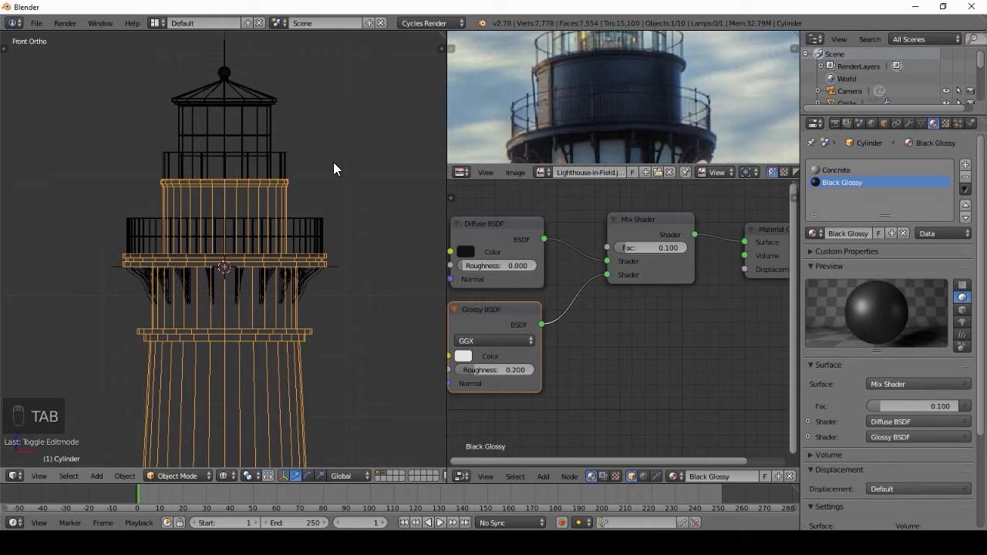
Apply the existing Black Glossy material to the lower gallery railing and the upper railing around the lantern room
{"action": "right_click", "coordinate": [311, 253]}
{"action": "left_click", "coordinate": [813, 204]}
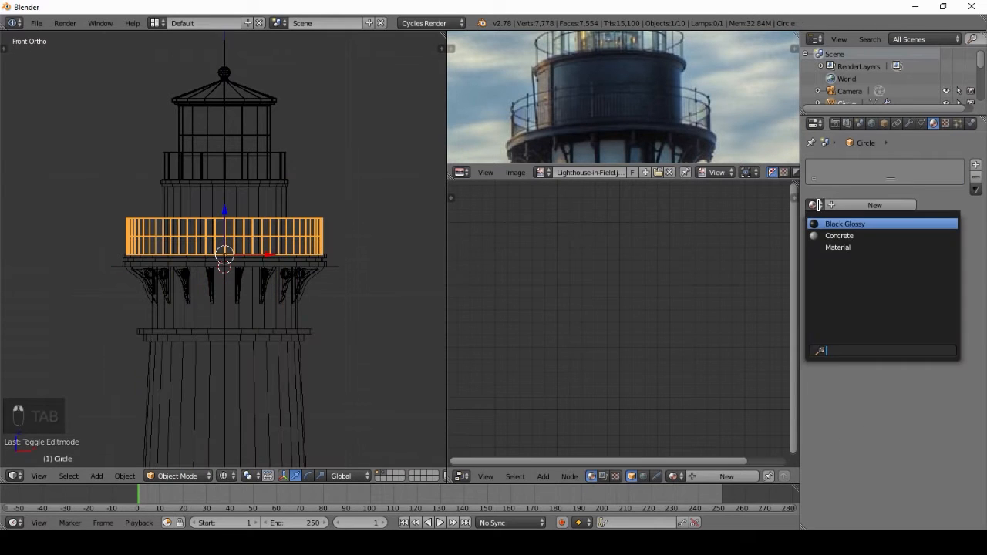
{"action": "left_click", "coordinate": [841, 224]}
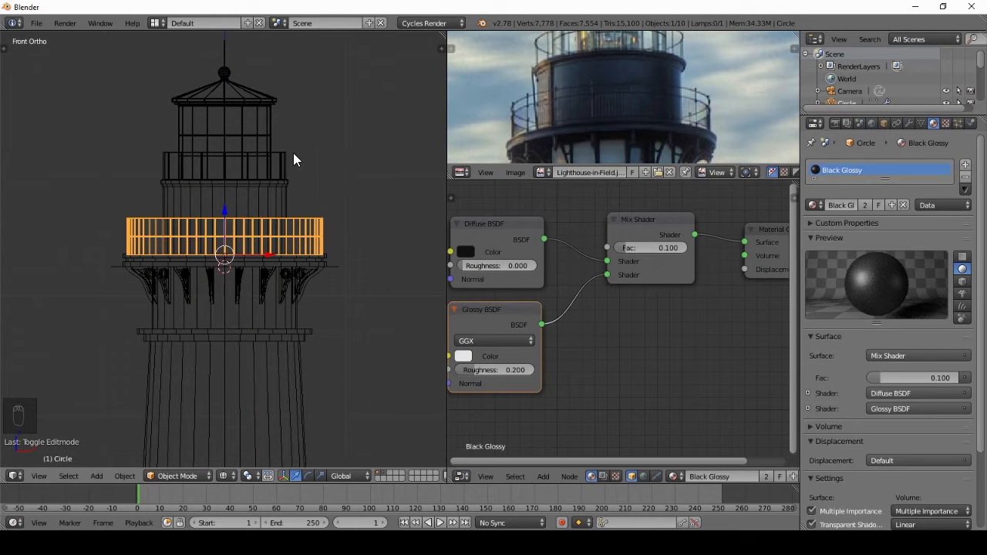
{"action": "middle_click_drag", "start_coordinate": [594, 57], "coordinate": [589, 107]}
{"action": "right_click", "coordinate": [273, 157]}
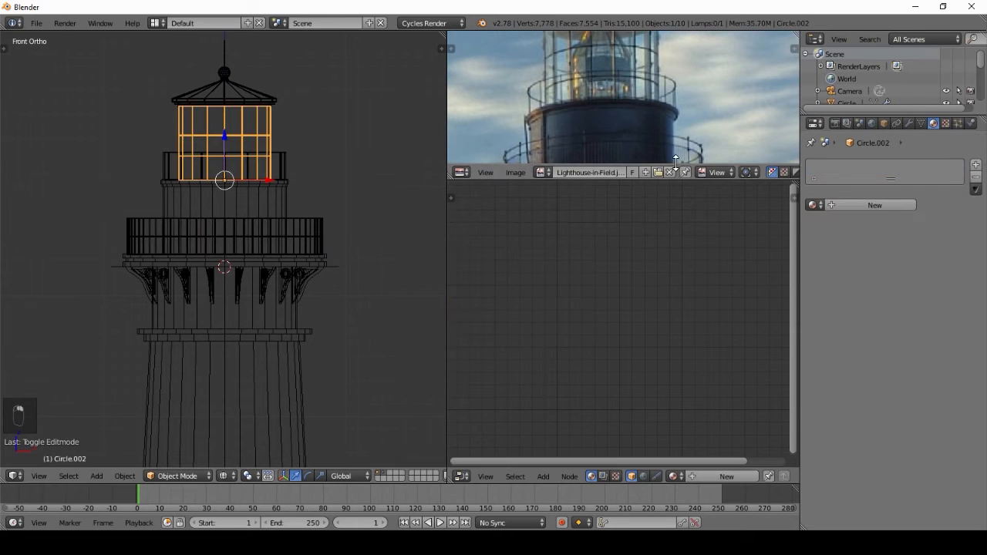
{"action": "right_click", "coordinate": [286, 159]}
{"action": "left_click", "coordinate": [813, 204]}
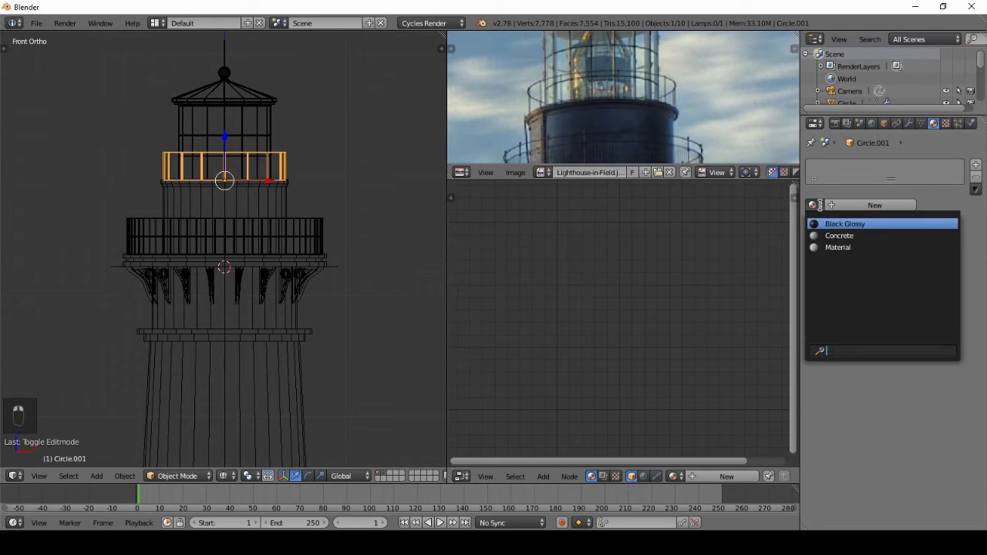
{"action": "left_click", "coordinate": [837, 224]}
Apply Black Glossy to the gallery support brackets, restore solid shading and deselect everything in front view
{"action": "mouse_move", "coordinate": [632, 109]}
{"action": "middle_mouse_down"}
{"action": "mouse_move", "coordinate": [631, 87]}
{"action": "mouse_move", "coordinate": [643, 123]}
{"action": "mouse_move", "coordinate": [640, 116]}
{"action": "middle_mouse_up"}
{"action": "right_click", "coordinate": [292, 290]}
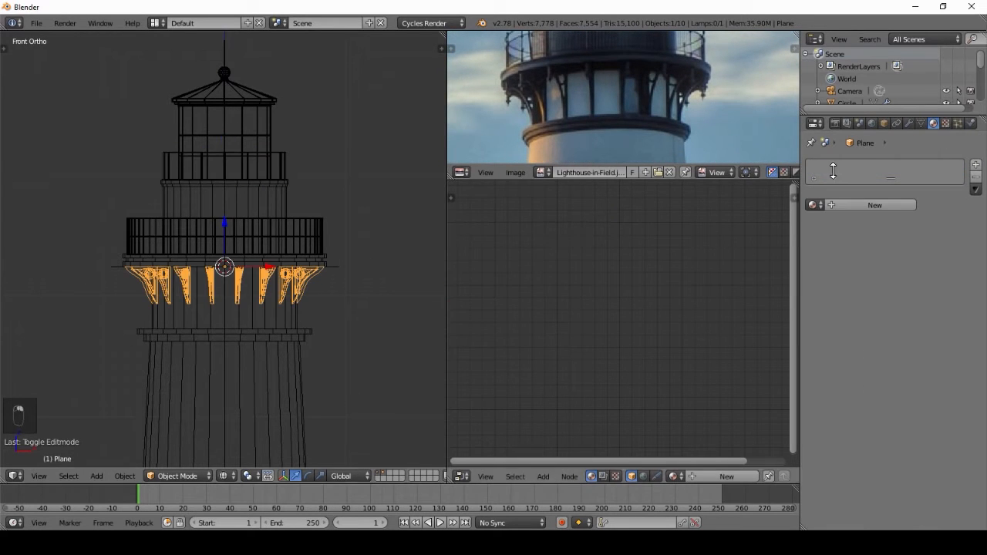
{"action": "left_click", "coordinate": [815, 205]}
{"action": "left_click", "coordinate": [837, 222]}
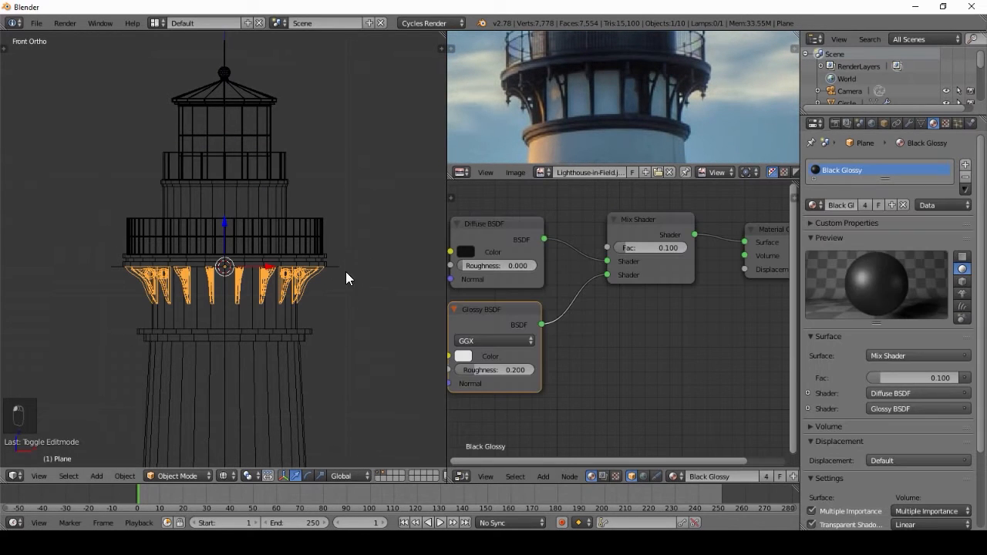
{"action": "key", "text": "z"}
{"action": "key", "text": "a"}
{"action": "mouse_move", "coordinate": [292, 247]}
{"action": "middle_mouse_down"}
{"action": "mouse_move", "coordinate": [147, 278]}
{"action": "mouse_move", "coordinate": [98, 226]}
{"action": "mouse_move", "coordinate": [80, 226]}
{"action": "middle_mouse_up"}
{"action": "key", "text": "KP_1"}
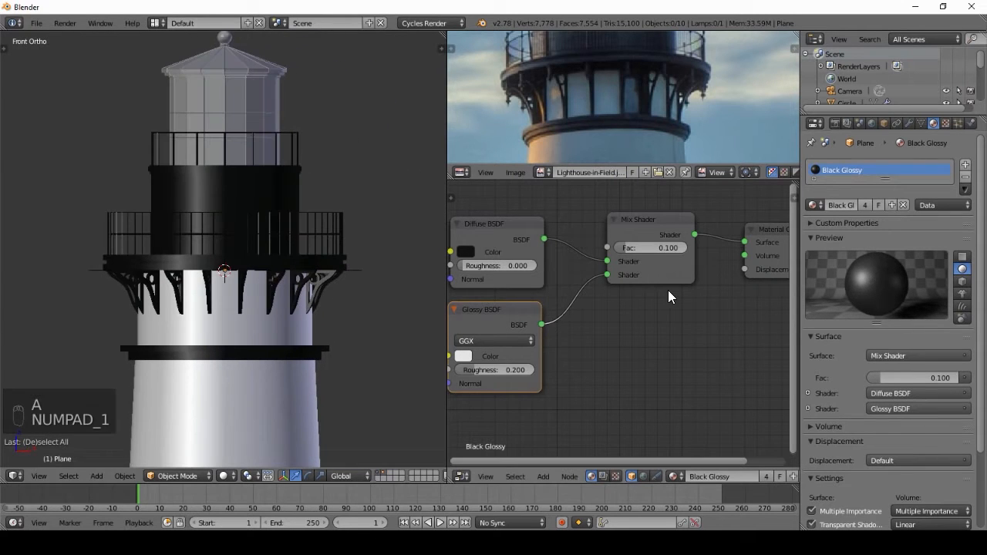
Fine-tune the brightness of the Diffuse BSDF color in the Black Glossy material
{"action": "middle_click_drag", "start_coordinate": [478, 248], "coordinate": [544, 293]}
{"action": "left_click", "coordinate": [529, 285]}
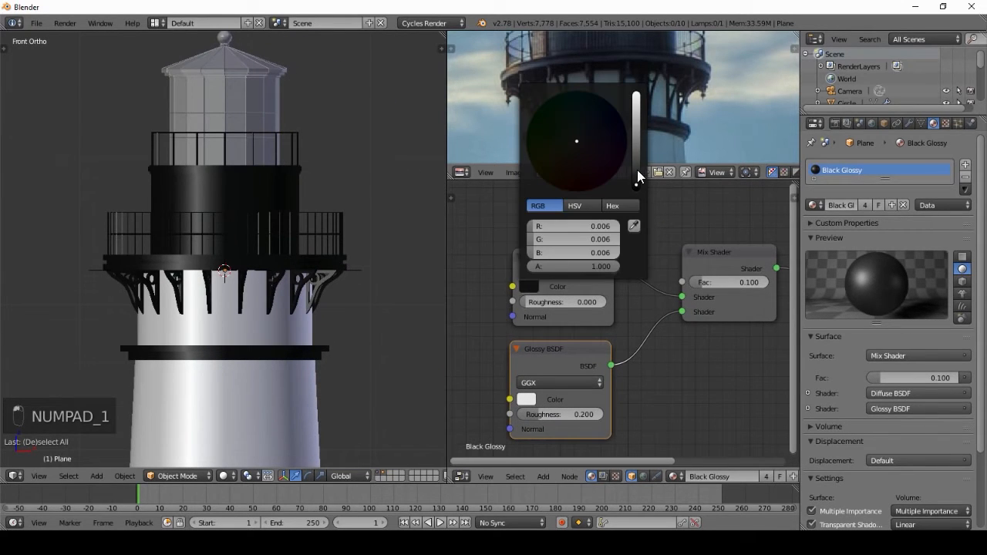
{"action": "left_click_drag", "start_coordinate": [638, 171], "coordinate": [637, 178]}
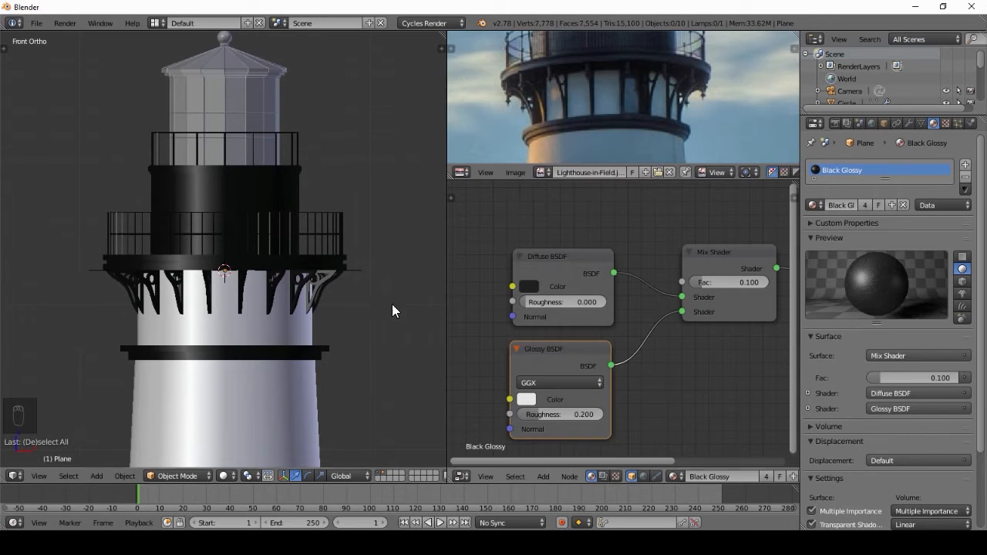
Create a new material on the lantern room walls and name it Glass
{"action": "middle_click_drag", "start_coordinate": [325, 146], "coordinate": [294, 225], "text": "shift"}
{"action": "scroll", "coordinate": [667, 51], "scroll_direction": "down", "scroll_amount": 4}
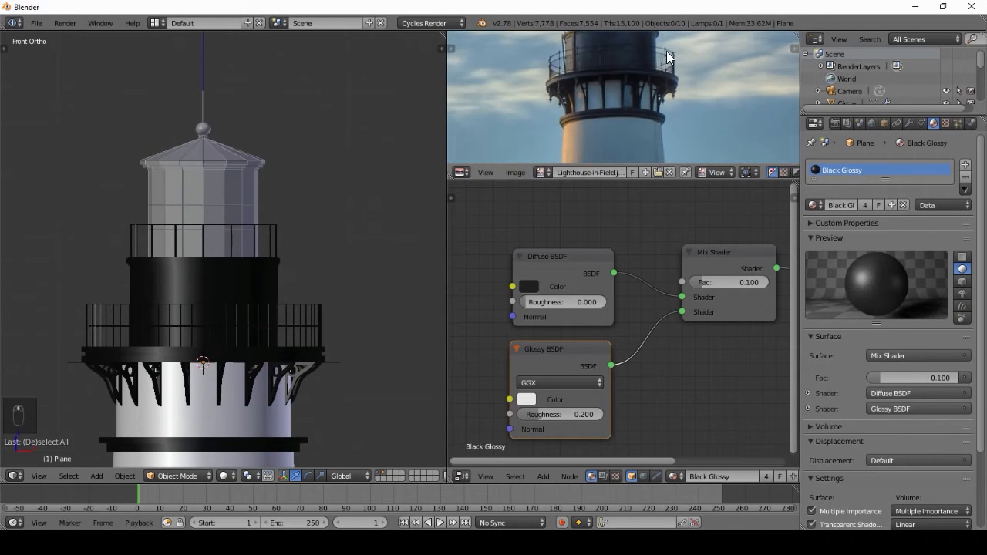
{"action": "scroll", "coordinate": [631, 51], "scroll_direction": "up", "scroll_amount": 1}
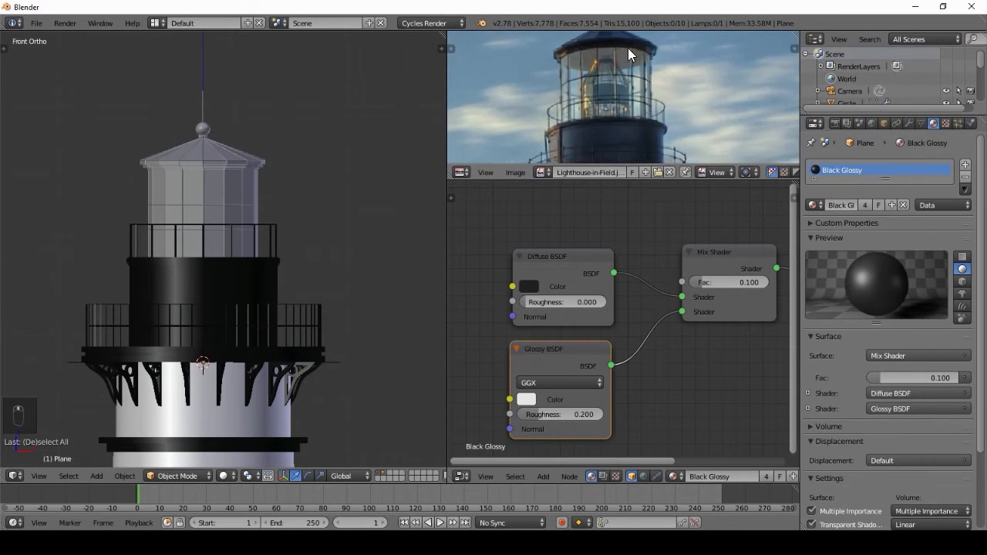
{"action": "scroll", "coordinate": [299, 148], "scroll_direction": "up", "scroll_amount": 4}
{"action": "right_click", "coordinate": [264, 159]}
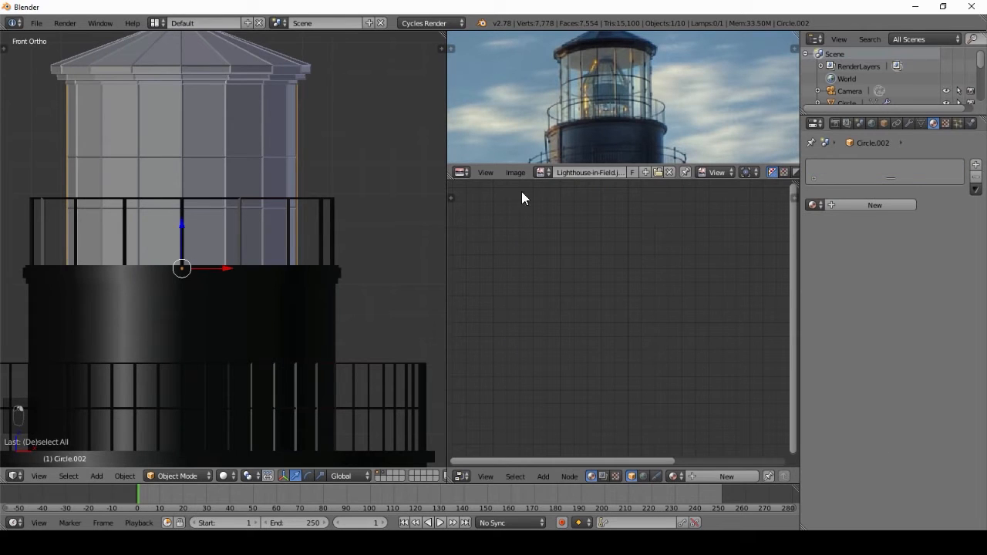
{"action": "left_click", "coordinate": [850, 205]}
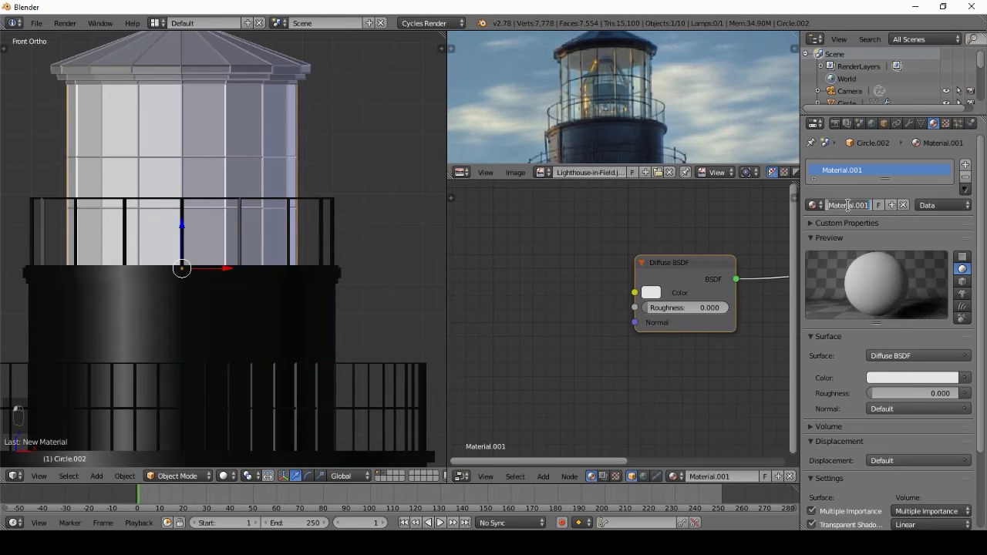
{"action": "double_click", "coordinate": [847, 205]}
{"action": "type", "text": "Glass"}
{"action": "key", "text": "Return"}
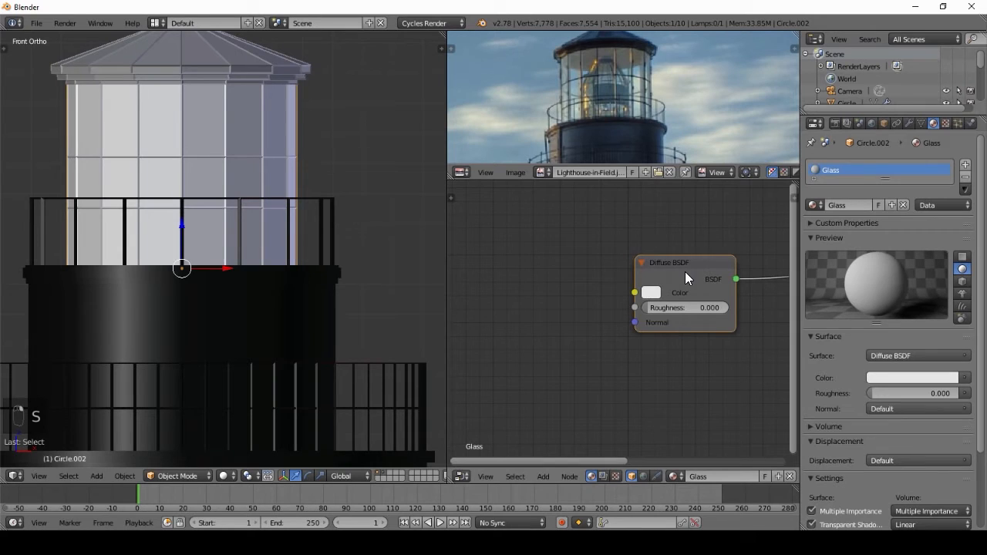
Replace the Glass material's Diffuse BSDF with a Glass BSDF and link it to the Material Output's Surface
{"action": "key", "text": "x"}
{"action": "key", "text": "shift+a"}
{"action": "mouse_move", "coordinate": [591, 261]}
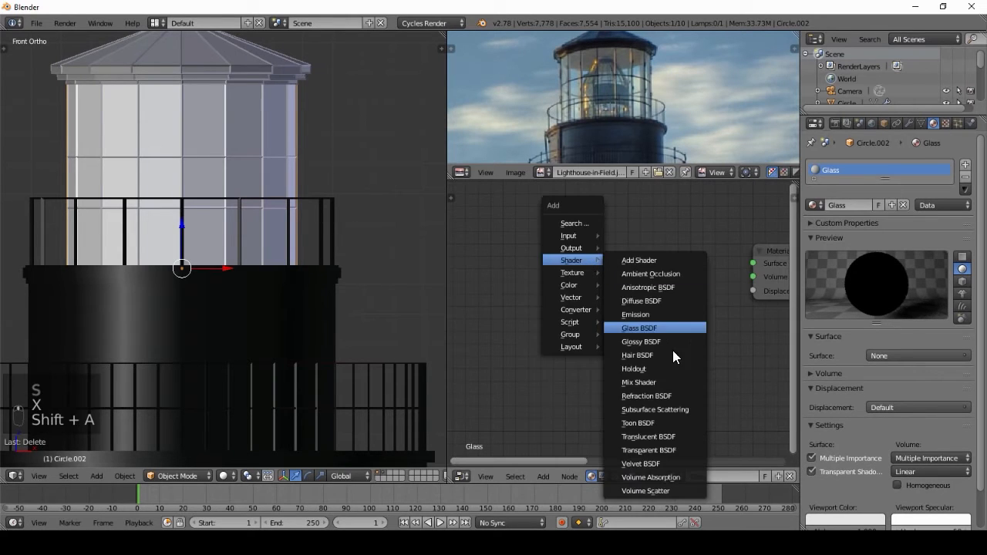
{"action": "left_click", "coordinate": [639, 328]}
{"action": "left_click", "coordinate": [561, 231]}
{"action": "left_click_drag", "start_coordinate": [654, 262], "coordinate": [754, 263]}
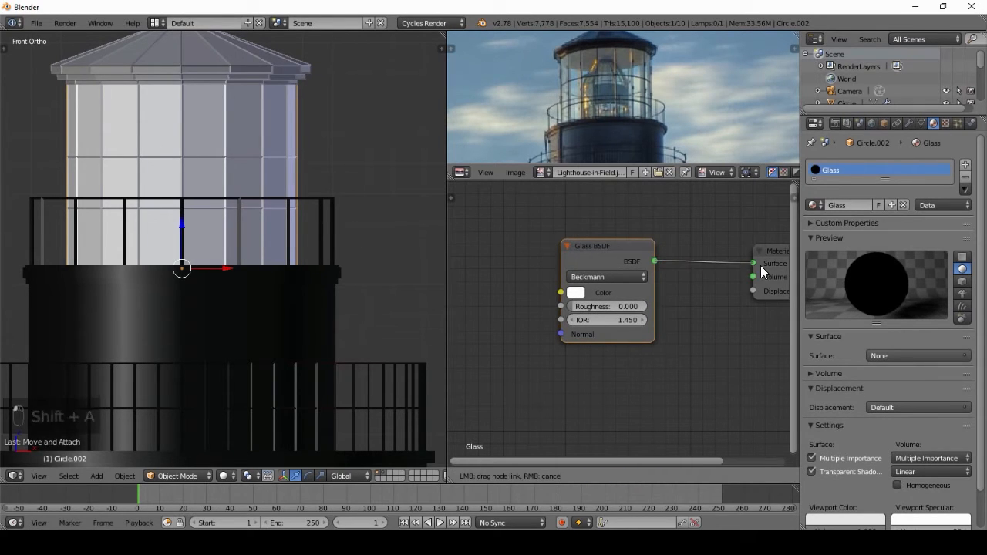
Add Black Glossy as the lantern room's second material and set its Wireframe modifier's Material Offset to 1
{"action": "left_click", "coordinate": [965, 164]}
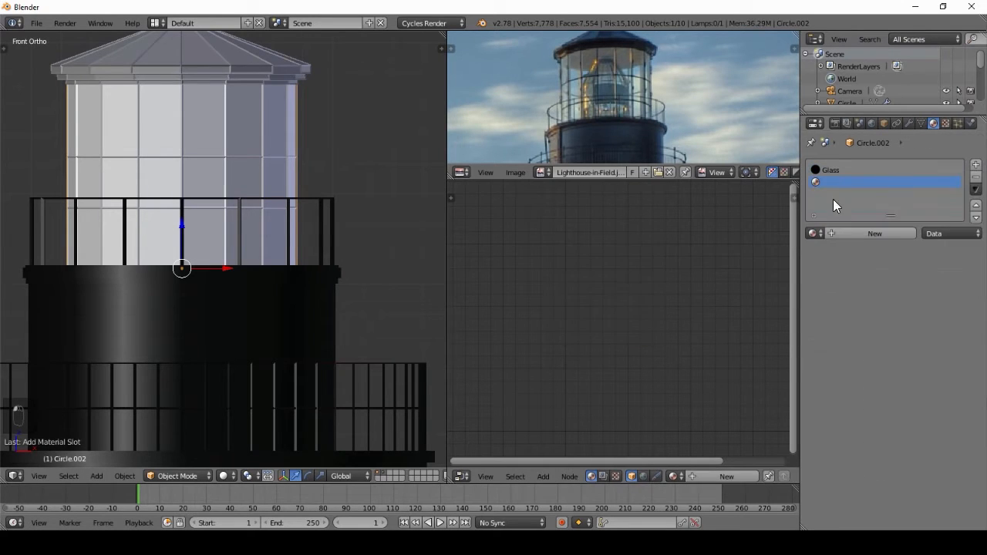
{"action": "left_click", "coordinate": [813, 233]}
{"action": "left_click", "coordinate": [865, 253]}
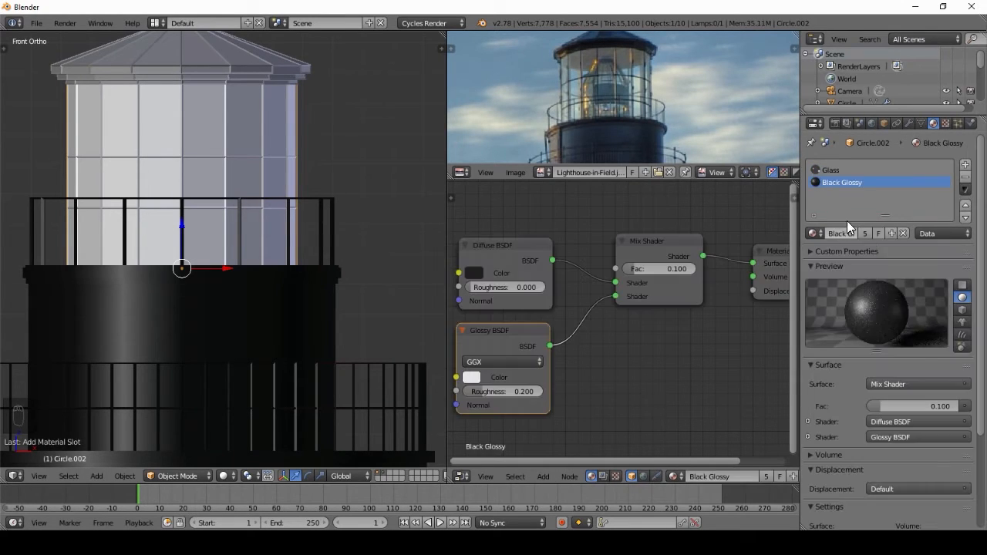
{"action": "left_click", "coordinate": [909, 124]}
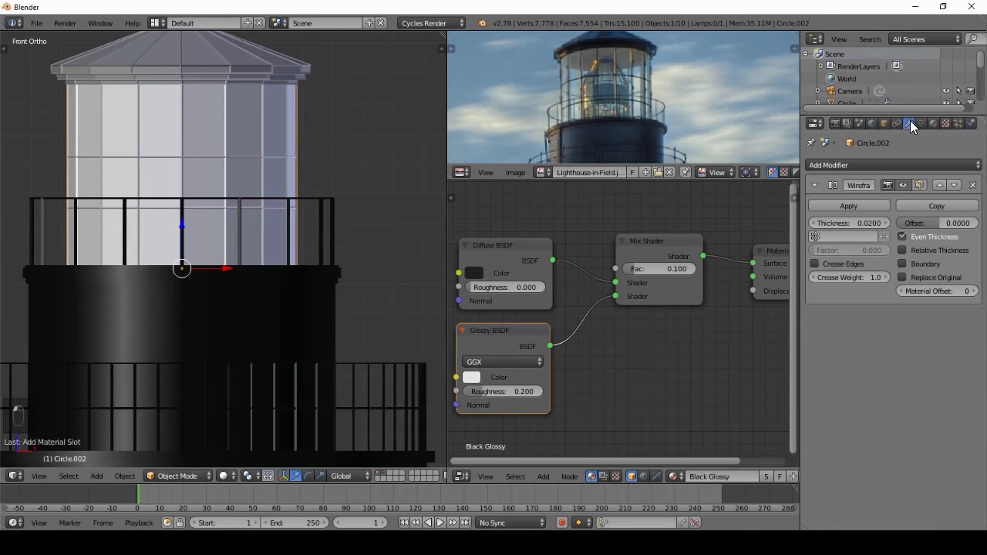
{"action": "left_click", "coordinate": [975, 291]}
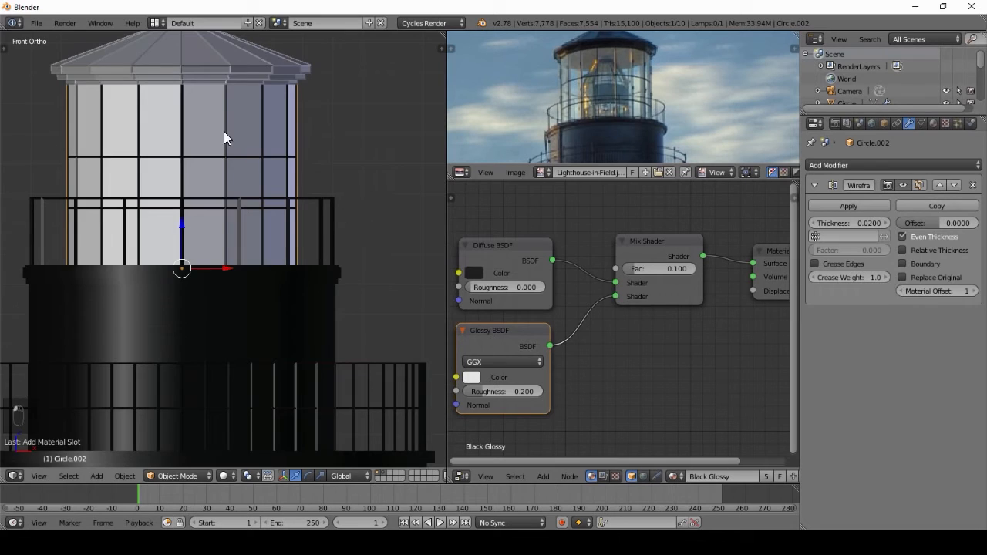
{"action": "scroll", "coordinate": [227, 128], "scroll_direction": "up", "scroll_amount": 4}
{"action": "scroll", "coordinate": [252, 221], "scroll_direction": "down", "scroll_amount": 4}
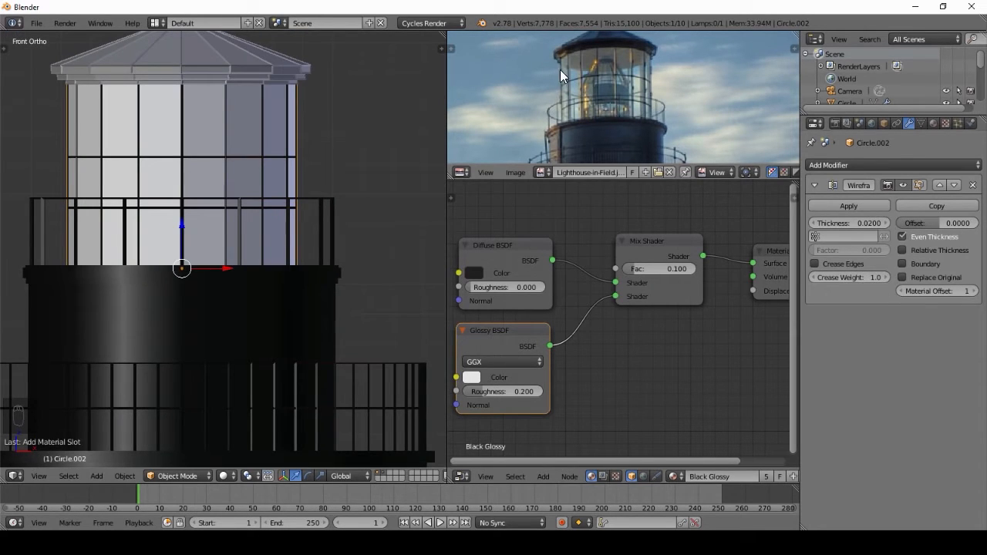
Apply the Black Glossy material to the ball finial on top of the lantern roof
{"action": "scroll", "coordinate": [614, 100], "scroll_direction": "up", "scroll_amount": 2}
{"action": "middle_click_drag", "start_coordinate": [605, 71], "coordinate": [628, 131]}
{"action": "scroll", "coordinate": [188, 119], "scroll_direction": "down", "scroll_amount": 3}
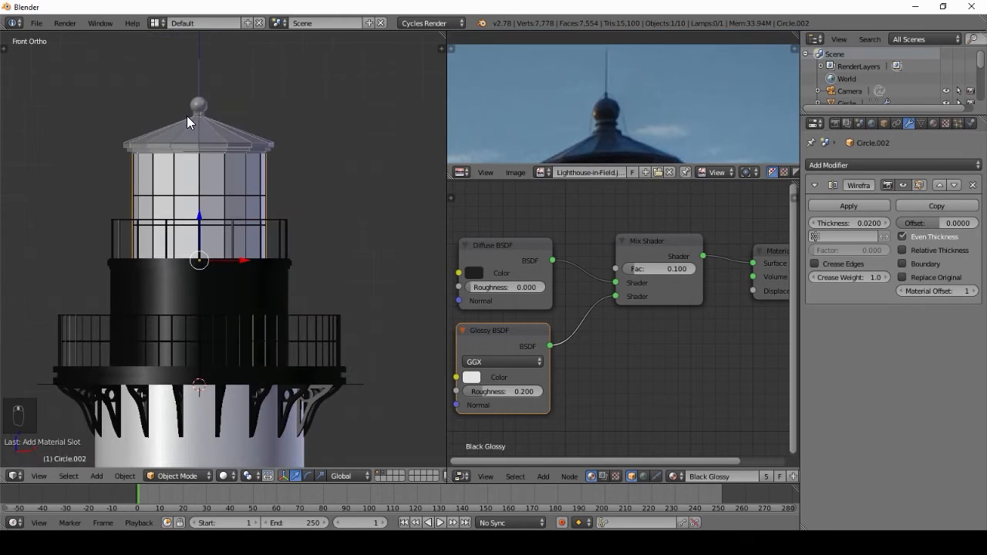
{"action": "right_click", "coordinate": [198, 105], "text": "shift"}
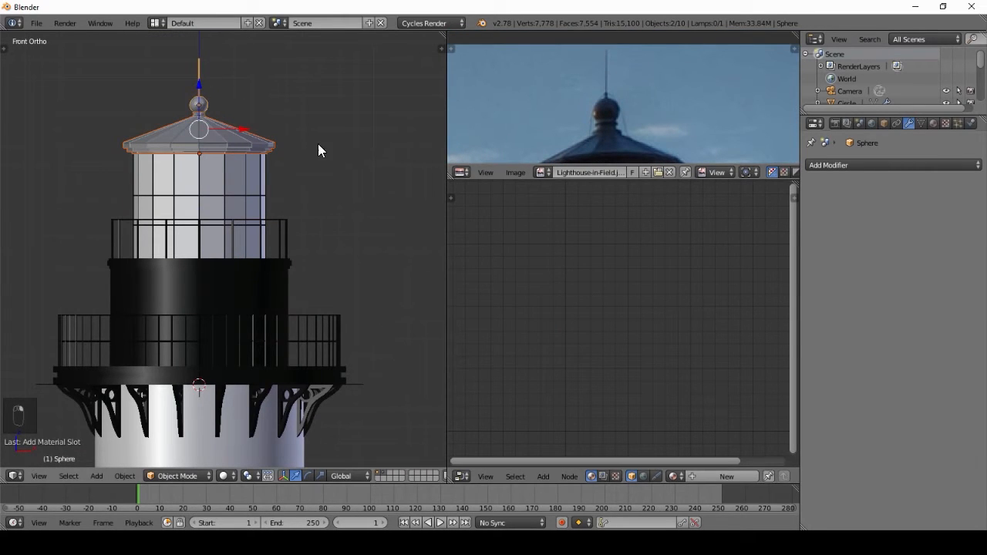
{"action": "left_click", "coordinate": [933, 123]}
{"action": "left_click", "coordinate": [814, 204]}
{"action": "left_click", "coordinate": [849, 223]}
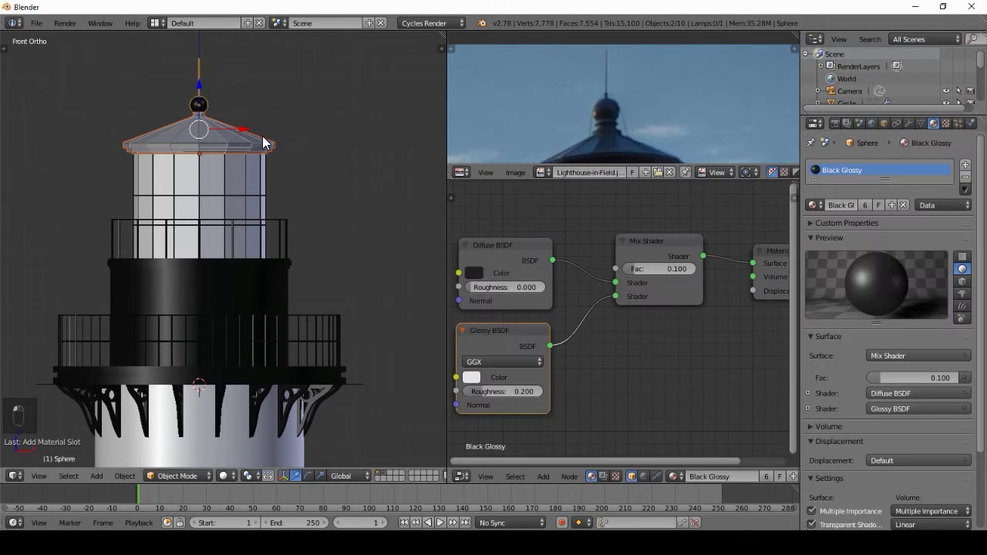
Apply Black Glossy to the lantern room's conical roof, and deselect everything
{"action": "right_click", "coordinate": [263, 143]}
{"action": "left_click", "coordinate": [815, 204]}
{"action": "left_click", "coordinate": [848, 221]}
{"action": "scroll", "coordinate": [292, 238], "scroll_direction": "down", "scroll_amount": 3}
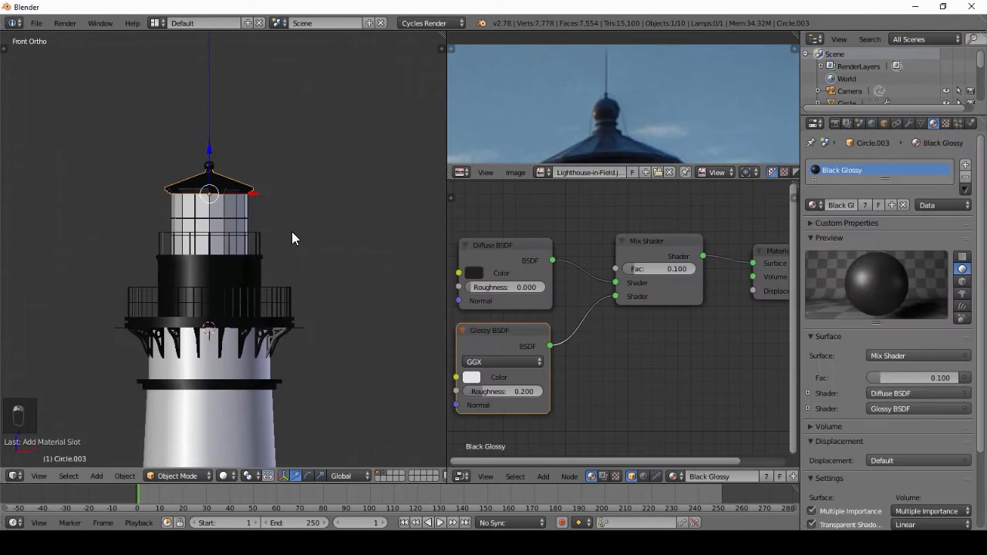
{"action": "scroll", "coordinate": [290, 270], "scroll_direction": "down", "scroll_amount": 4}
{"action": "key", "text": "a"}
{"action": "middle_click_drag", "start_coordinate": [319, 273], "coordinate": [244, 312]}
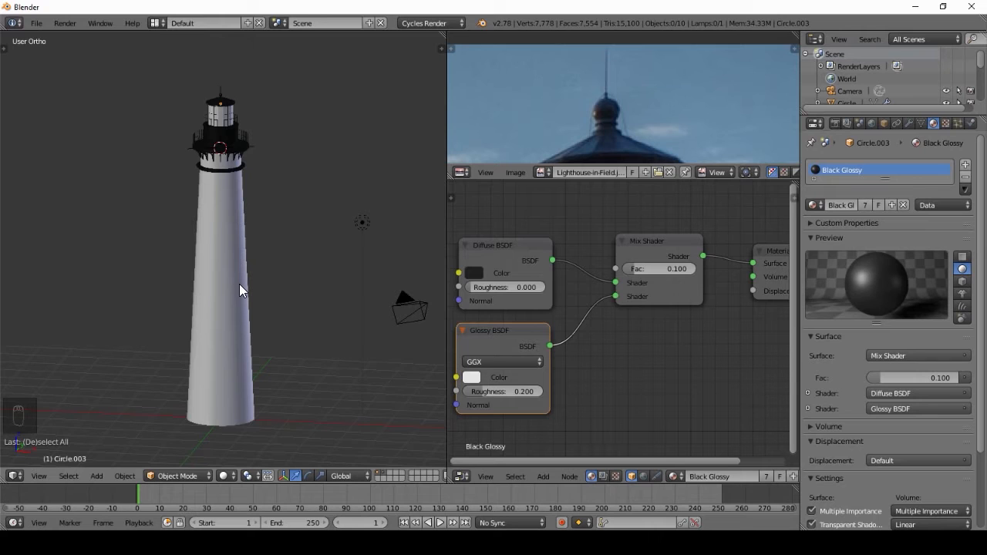
Unwrap the whole tower mesh with Smart UV Project, using an angle limit of 66 and an island margin of 0
{"action": "right_click", "coordinate": [225, 285]}
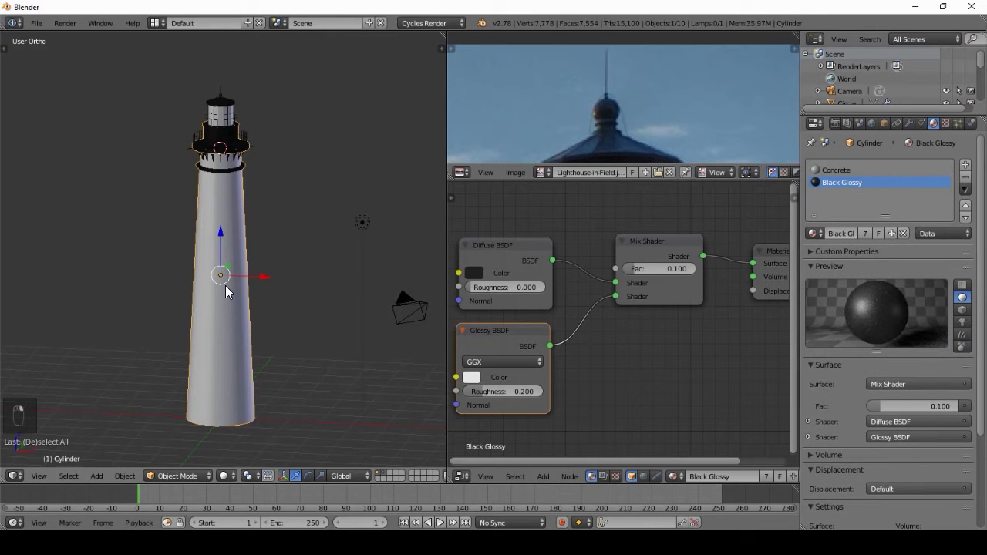
{"action": "key", "text": "Tab"}
{"action": "key", "text": "a"}
{"action": "key", "text": "a"}
{"action": "key", "text": "a"}
{"action": "key", "text": "a"}
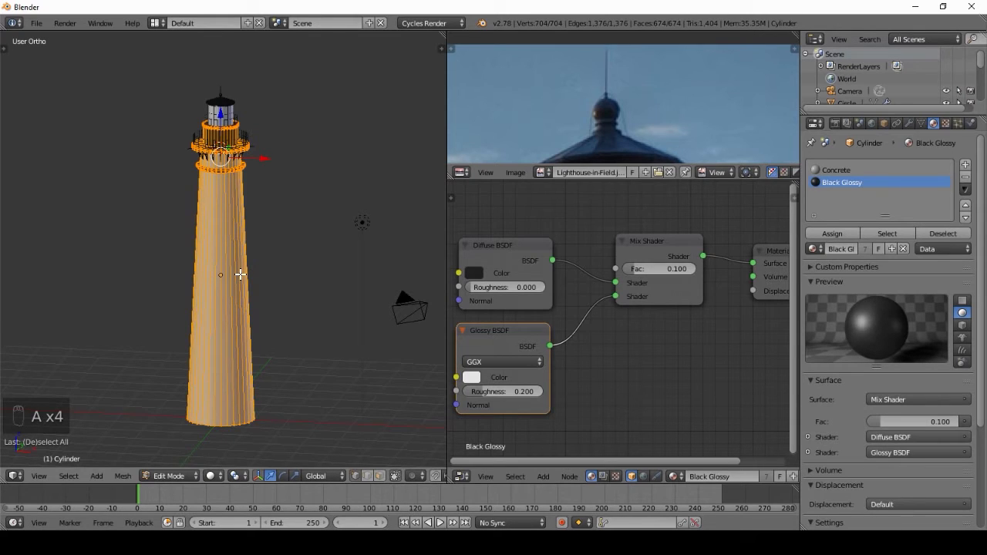
{"action": "key", "text": "u"}
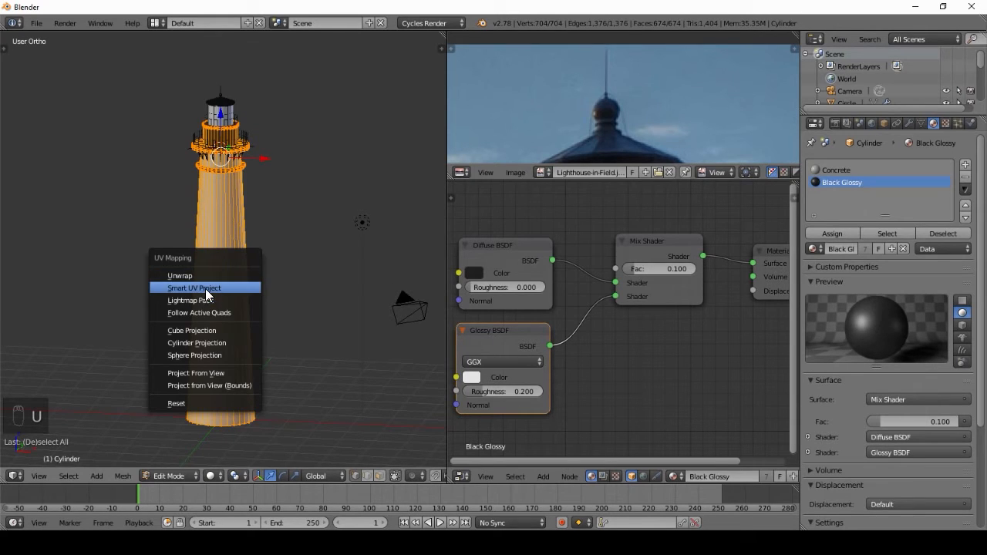
{"action": "left_click", "coordinate": [205, 288]}
{"action": "left_click", "coordinate": [252, 380]}
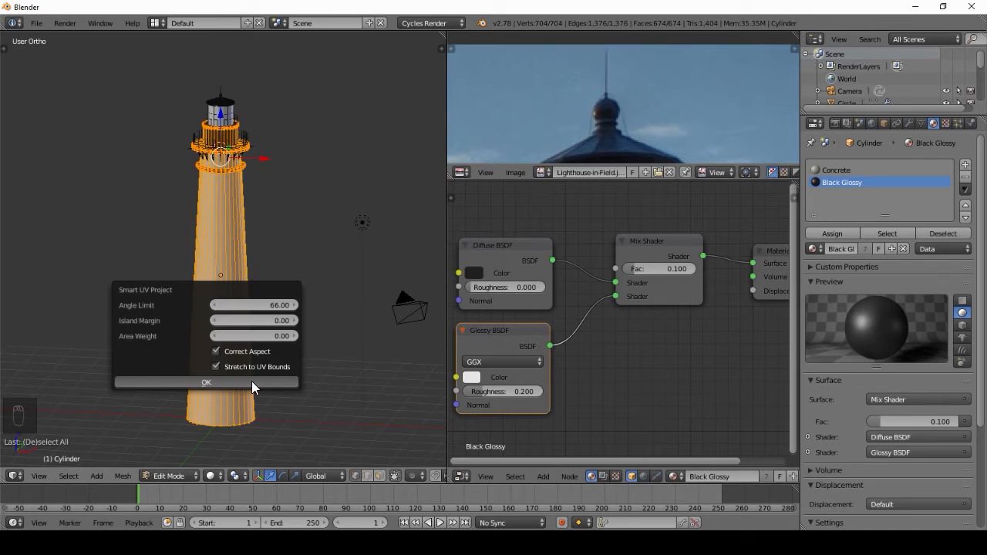
Switch the 3D view's shading to Texture to show the concrete texture on the tower
{"action": "left_click", "coordinate": [222, 475]}
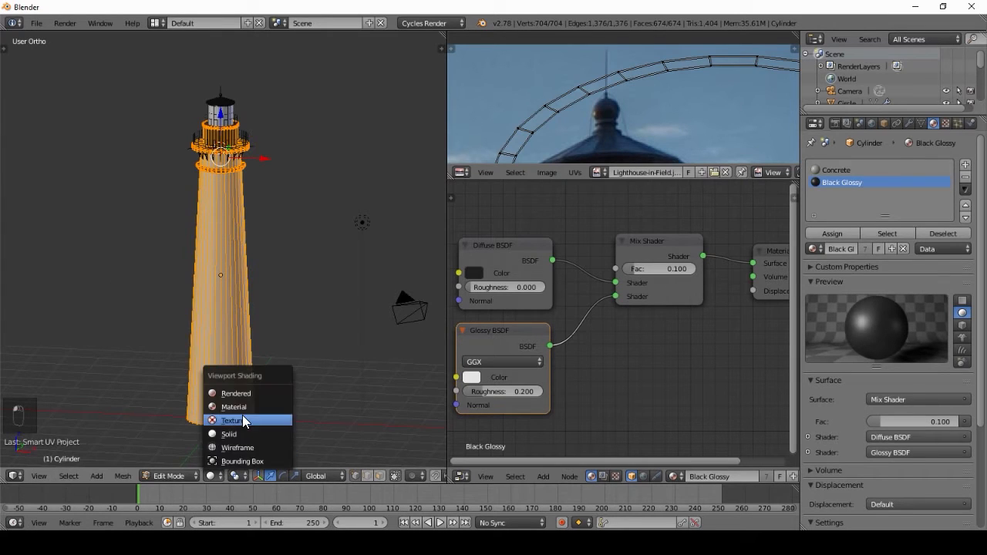
{"action": "left_click", "coordinate": [242, 419]}
{"action": "scroll", "coordinate": [238, 226], "scroll_direction": "up", "scroll_amount": 8}
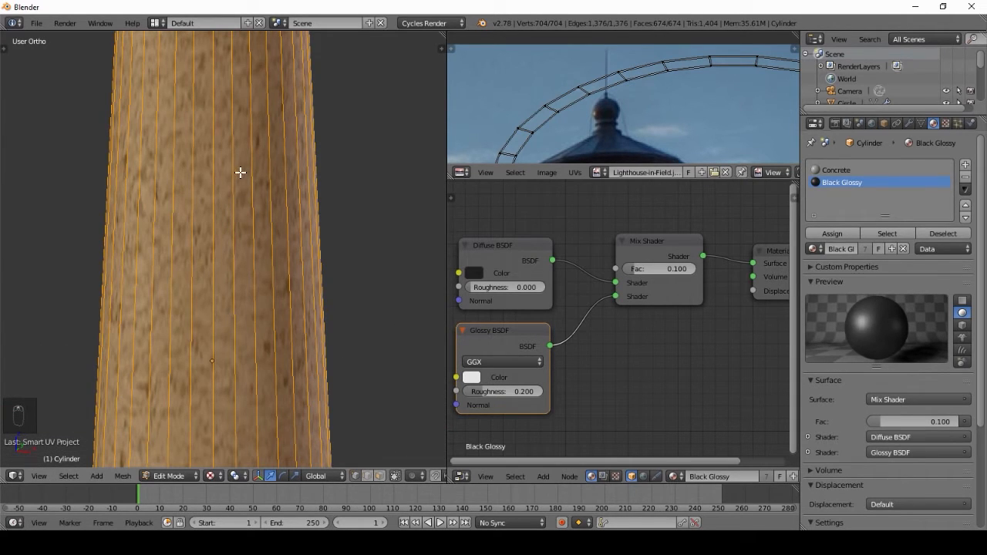
Merge the node editor's area into the UV editor and unlink the lighthouse reference photo from it
{"action": "left_click_drag", "start_coordinate": [451, 179], "coordinate": [530, 214]}
{"action": "scroll", "coordinate": [643, 293], "scroll_direction": "down", "scroll_amount": 4}
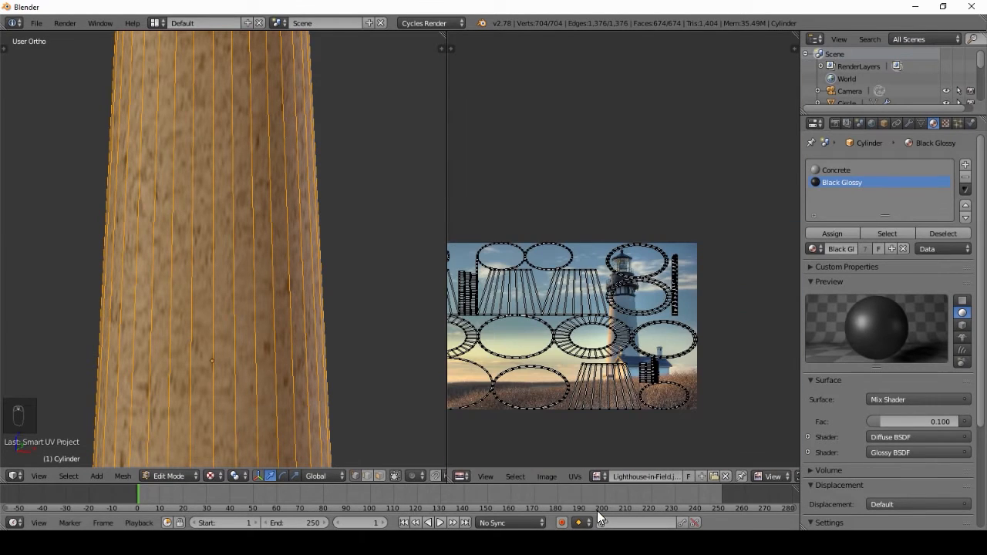
{"action": "left_click", "coordinate": [726, 476]}
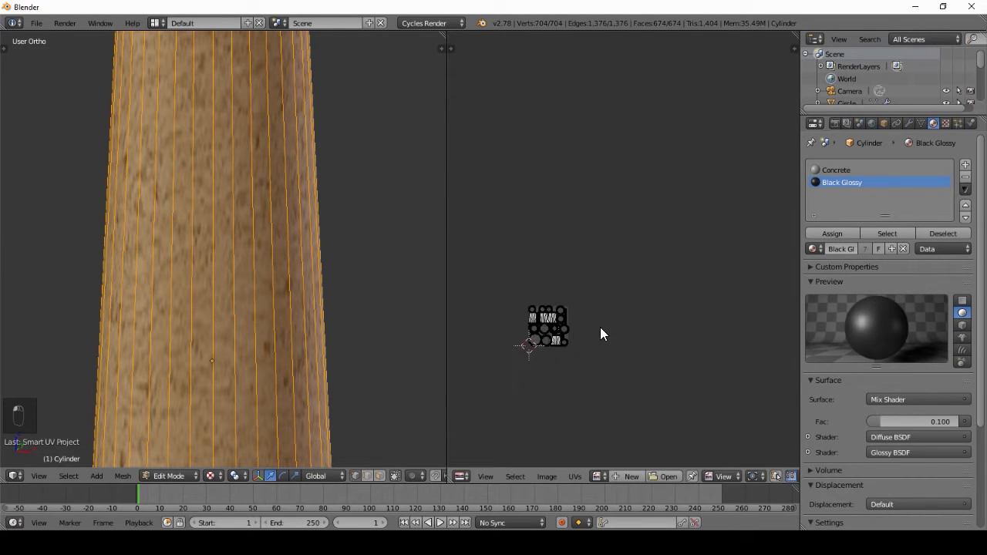
Select all of the tower's UV islands, scale them up, and check the concrete texture in Object Mode
{"action": "scroll", "coordinate": [600, 327], "scroll_direction": "up", "scroll_amount": 3}
{"action": "middle_click_drag", "start_coordinate": [563, 342], "coordinate": [664, 202]}
{"action": "key", "text": "a"}
{"action": "scroll", "coordinate": [670, 199], "scroll_direction": "down", "scroll_amount": 4}
{"action": "key", "text": "s"}
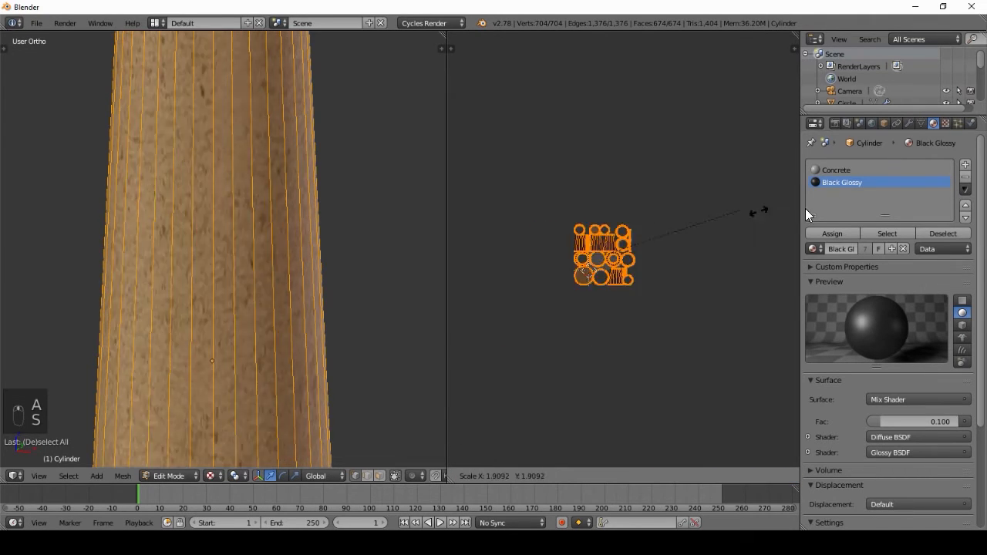
{"action": "left_click", "coordinate": [499, 141]}
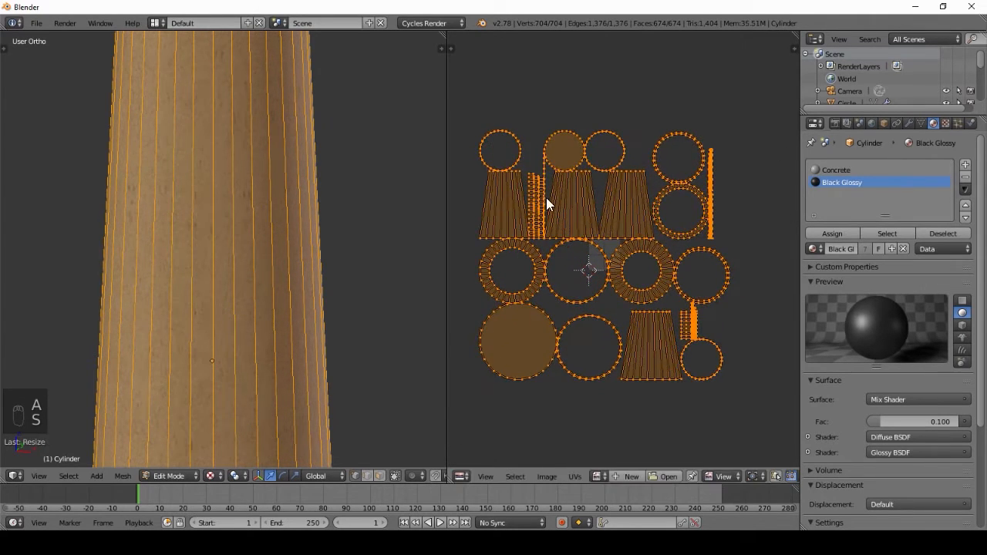
{"action": "key", "text": "s"}
{"action": "key", "text": "s"}
{"action": "key", "text": "Tab"}
{"action": "scroll", "coordinate": [199, 334], "scroll_direction": "down", "scroll_amount": 5}
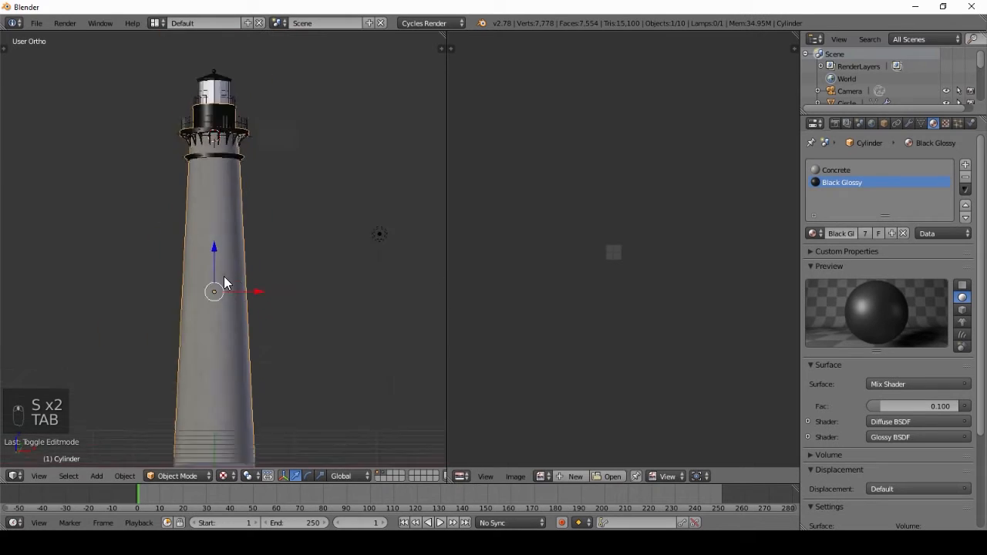
{"action": "scroll", "coordinate": [245, 264], "scroll_direction": "up", "scroll_amount": 3}
{"action": "middle_click_drag", "start_coordinate": [246, 264], "coordinate": [128, 293]}
Rescale the tower's UV islands once more and return to Object Mode to inspect the whole lighthouse
{"action": "key", "text": "Tab"}
{"action": "key", "text": "s"}
{"action": "left_click", "coordinate": [637, 154]}
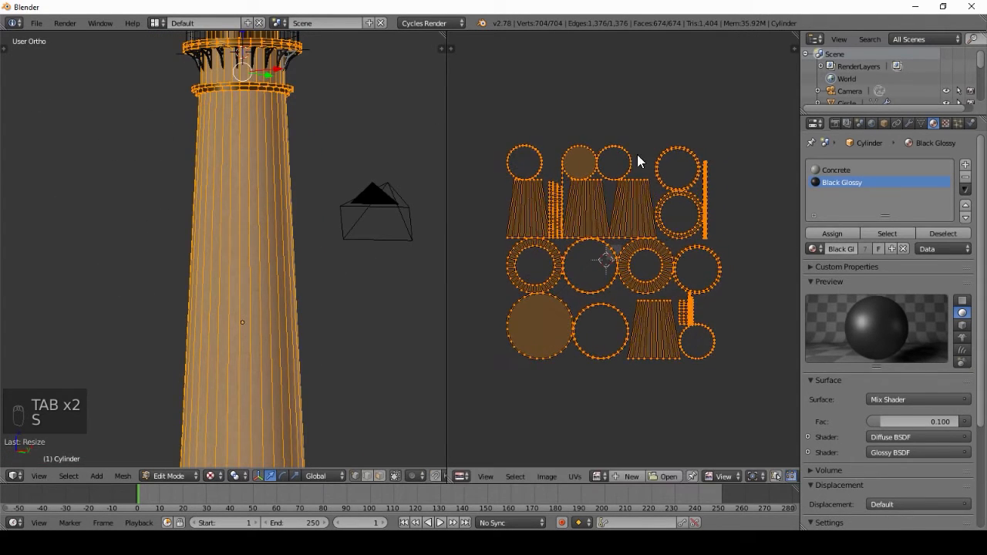
{"action": "key", "text": "Tab"}
{"action": "middle_click_drag", "start_coordinate": [260, 256], "coordinate": [291, 261]}
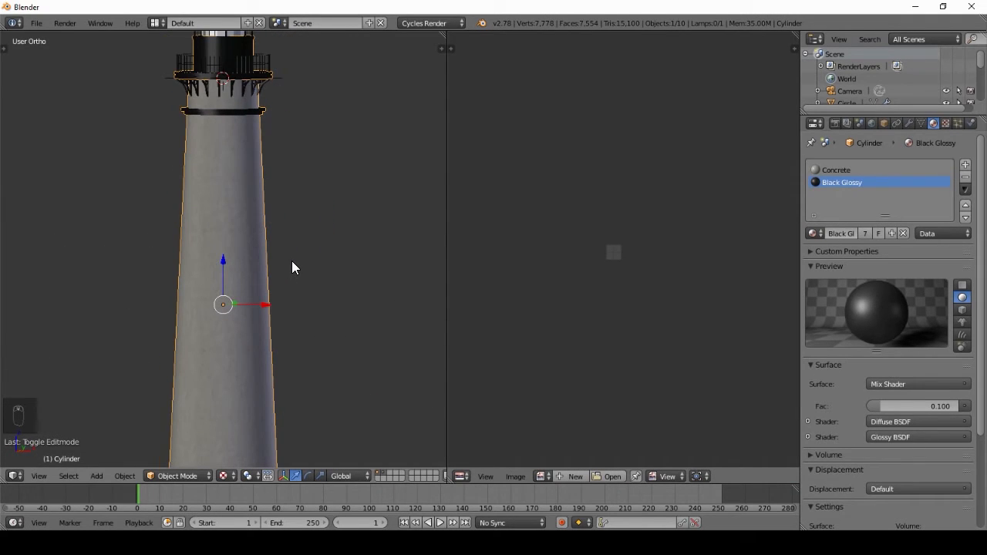
{"action": "scroll", "coordinate": [262, 268], "scroll_direction": "down", "scroll_amount": 6}
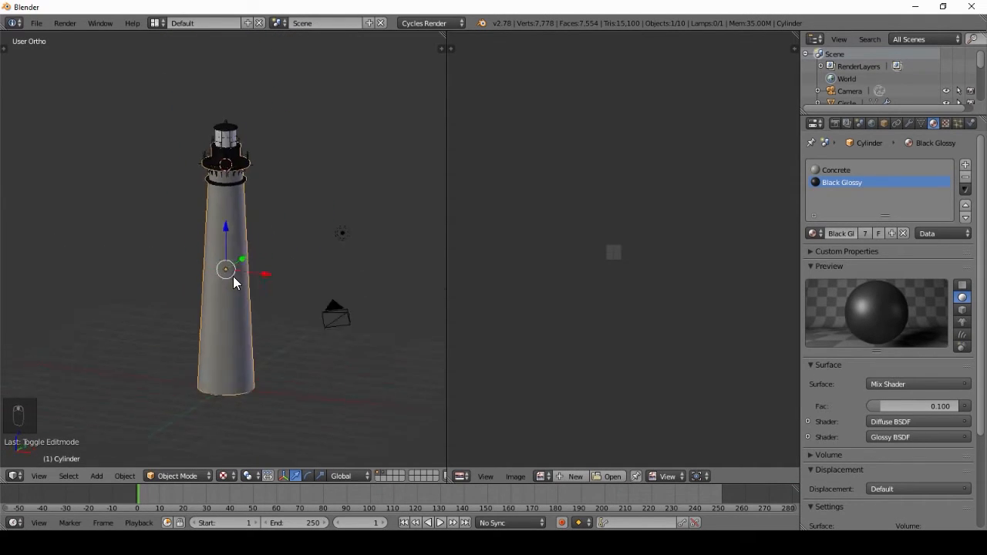
{"action": "middle_click_drag", "start_coordinate": [233, 276], "coordinate": [257, 274]}
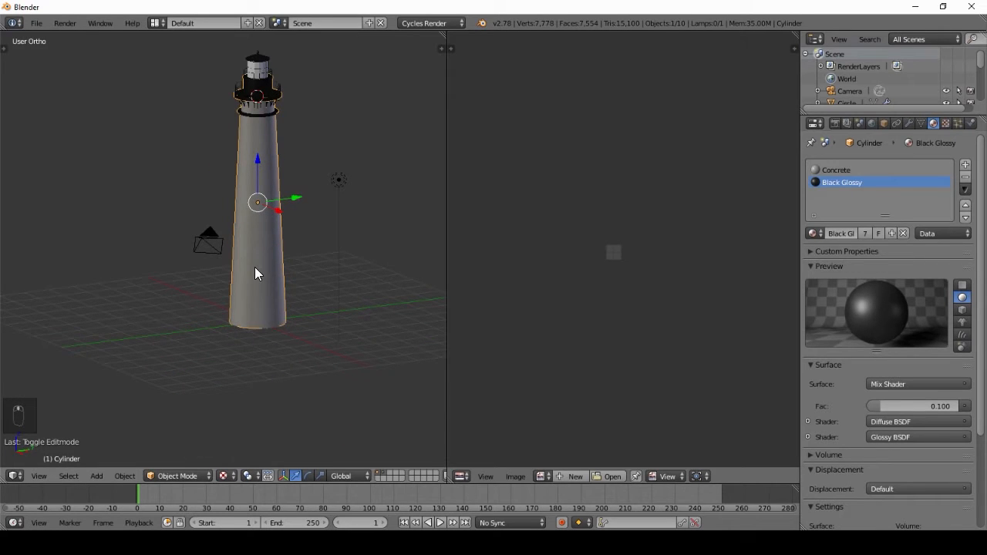
Add a plane and lower it along global Z by about 8 units to the tower's base
{"action": "key", "text": "shift+a"}
{"action": "mouse_move", "coordinate": [255, 267]}
{"action": "left_click", "coordinate": [298, 268]}
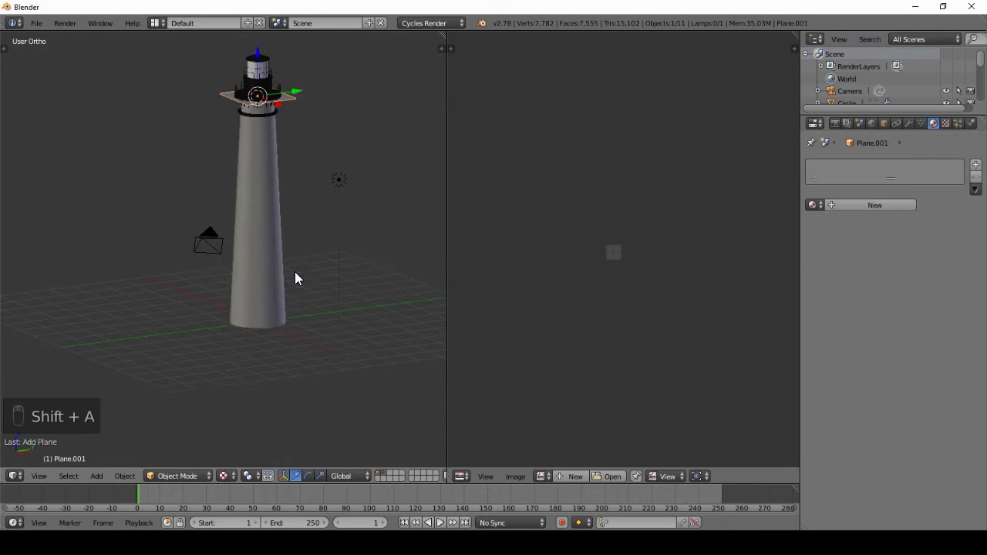
{"action": "key", "text": "g"}
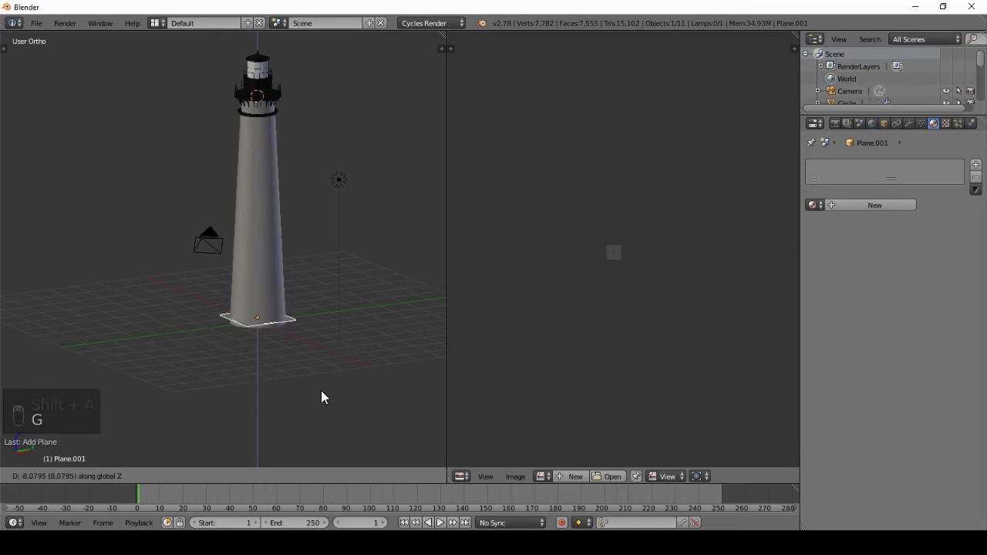
{"action": "left_click", "coordinate": [319, 394]}
Expand the 3D view over the UV editor and scale the ground plane up well beyond the grid's edges
{"action": "scroll", "coordinate": [309, 347], "scroll_direction": "down", "scroll_amount": 4}
{"action": "middle_click_drag", "start_coordinate": [304, 316], "coordinate": [185, 349]}
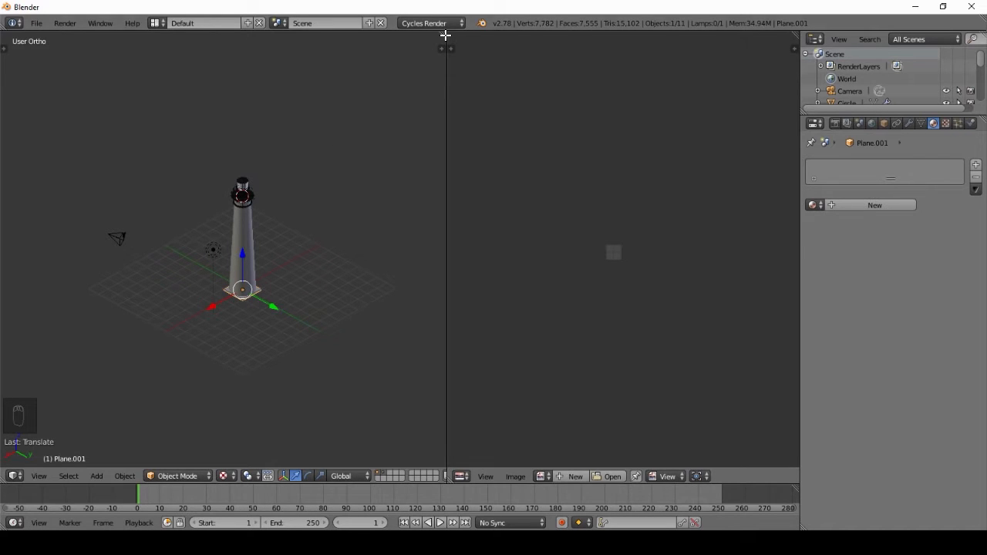
{"action": "left_click_drag", "start_coordinate": [502, 41], "coordinate": [572, 230]}
{"action": "middle_click_drag", "start_coordinate": [573, 230], "coordinate": [476, 289]}
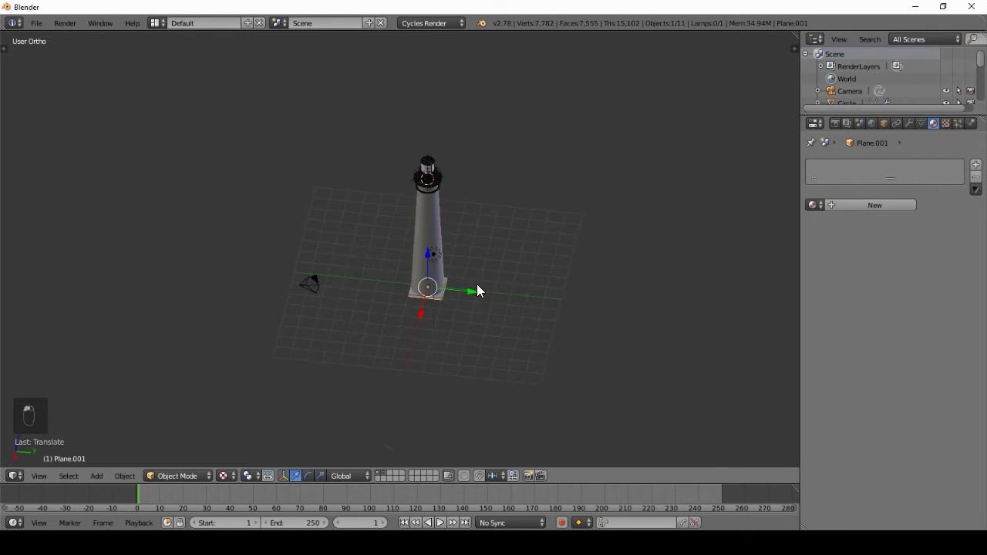
{"action": "key", "text": "s"}
{"action": "left_click", "coordinate": [489, 345]}
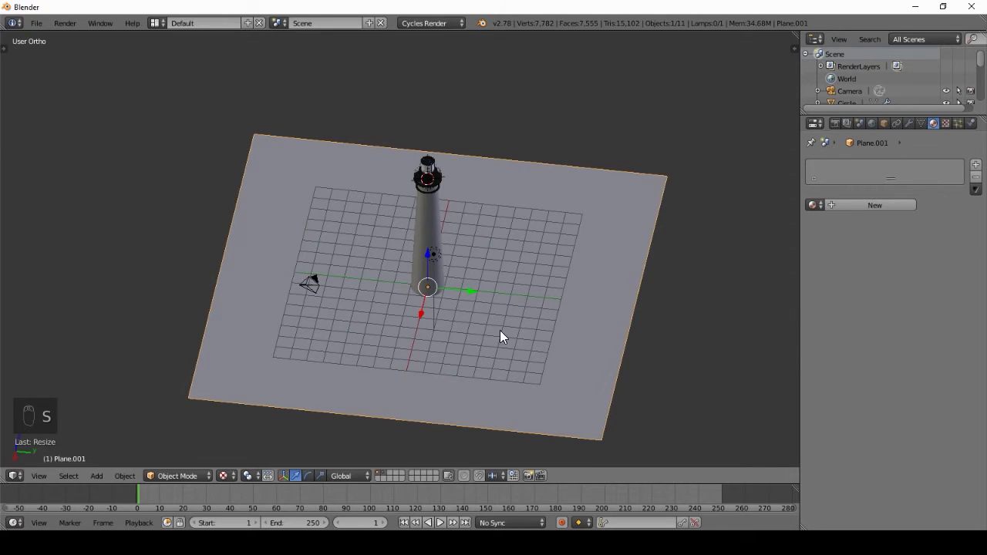
Align the camera to a front view with the lighthouse standing in the right part of the frame
{"action": "middle_click_drag", "start_coordinate": [499, 330], "coordinate": [400, 269]}
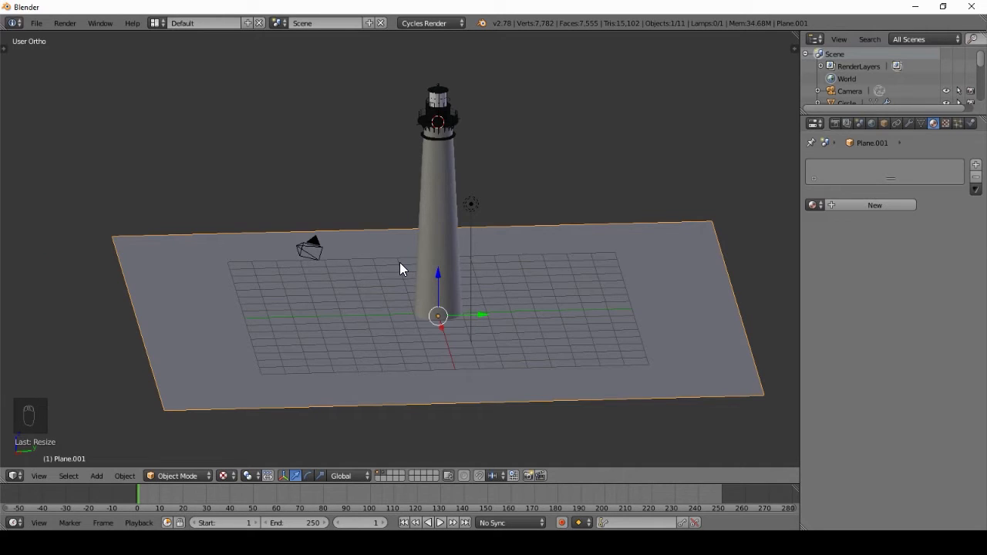
{"action": "key", "text": "KP_1"}
{"action": "scroll", "coordinate": [401, 255], "scroll_direction": "up", "scroll_amount": 3}
{"action": "middle_click_drag", "start_coordinate": [393, 247], "coordinate": [607, 309], "text": "shift"}
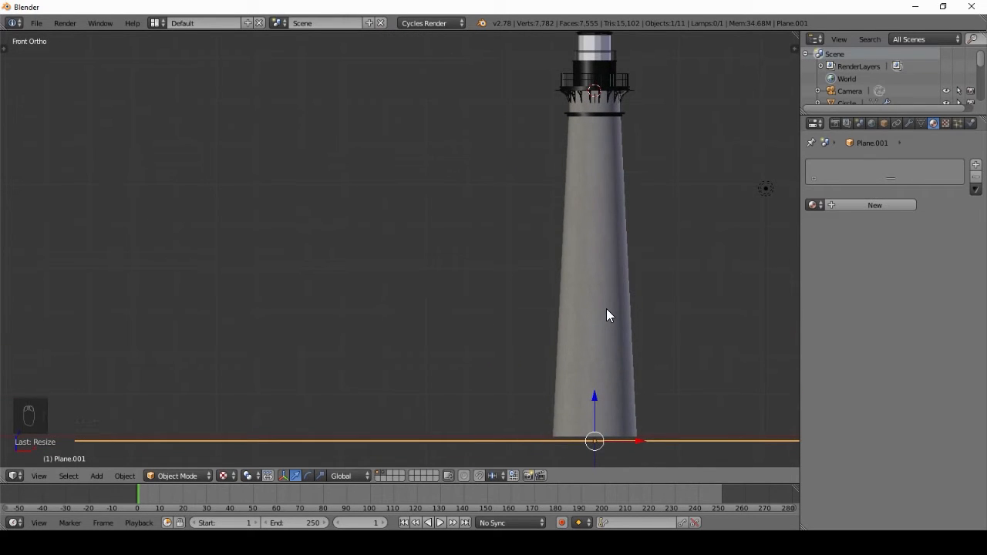
{"action": "key", "text": "ctrl+alt+KP_0"}
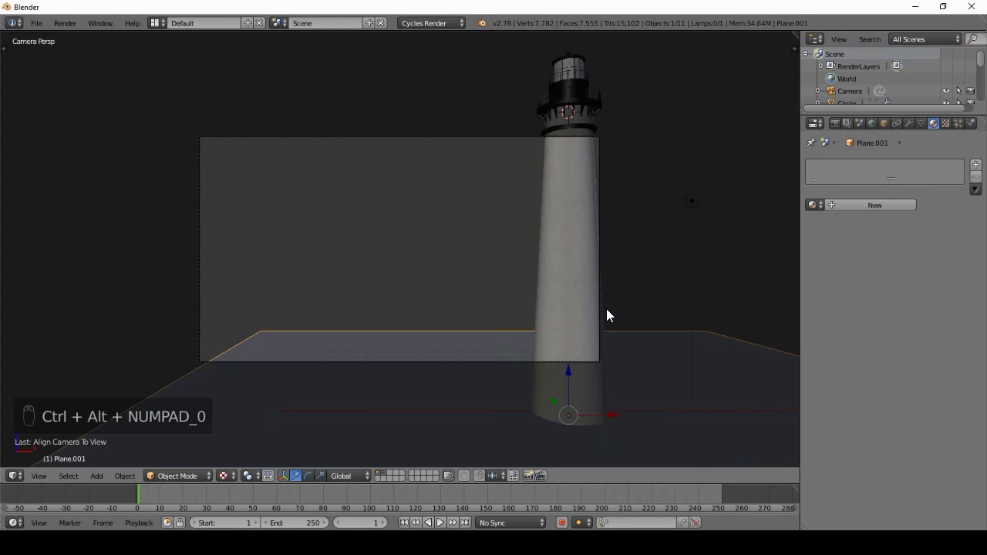
Select the camera and lower it along global Z to near ground level
{"action": "right_click", "coordinate": [588, 260]}
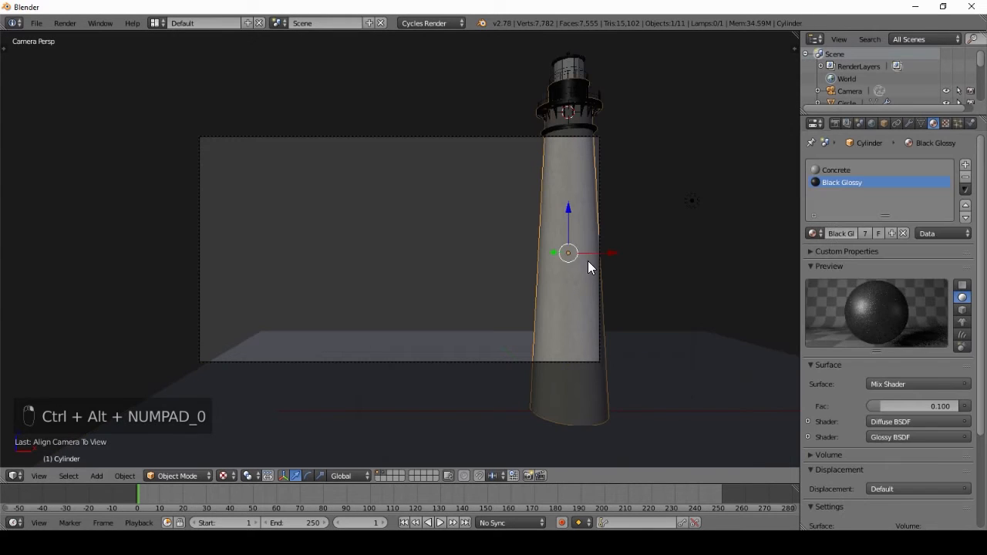
{"action": "right_click", "coordinate": [463, 136]}
{"action": "key", "text": "g"}
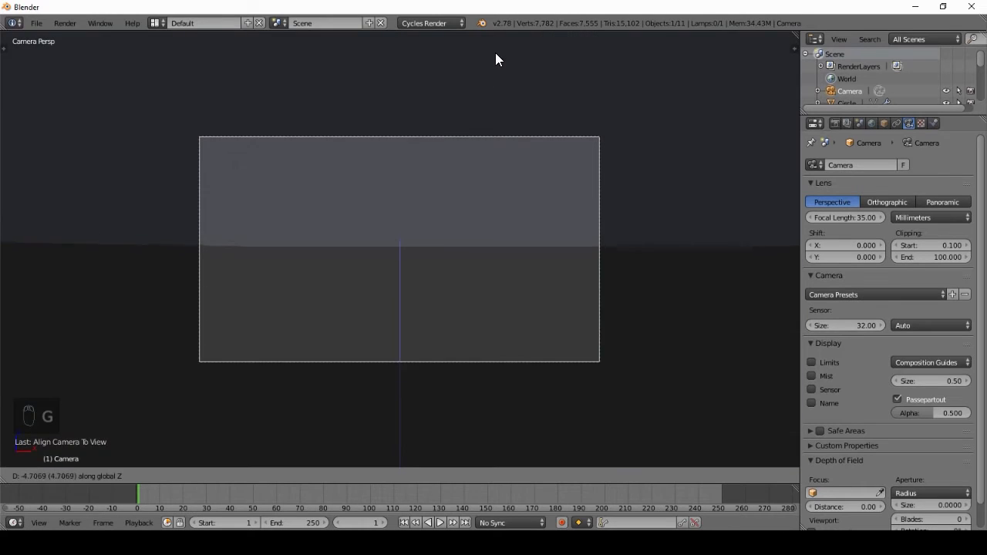
{"action": "left_click", "coordinate": [506, 438]}
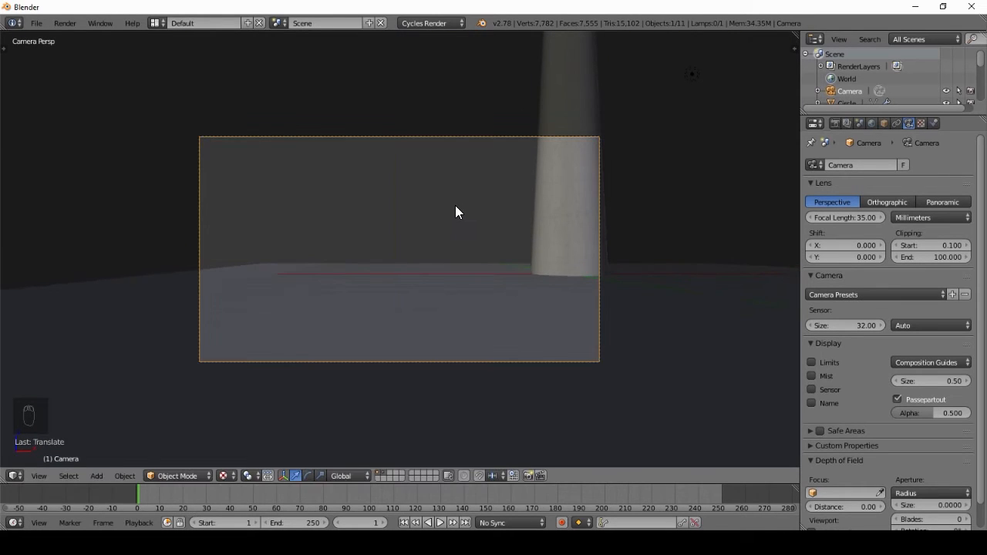
Rotate the camera with trackball rotation to look up at the lighthouse, and correct its roll
{"action": "key", "text": "r"}
{"action": "key", "text": "r"}
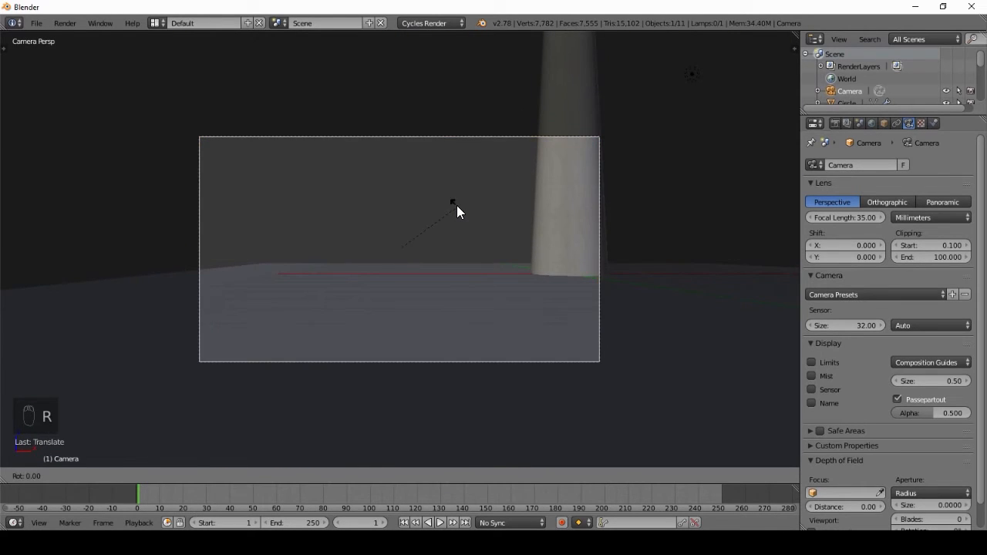
{"action": "left_click", "coordinate": [362, 348]}
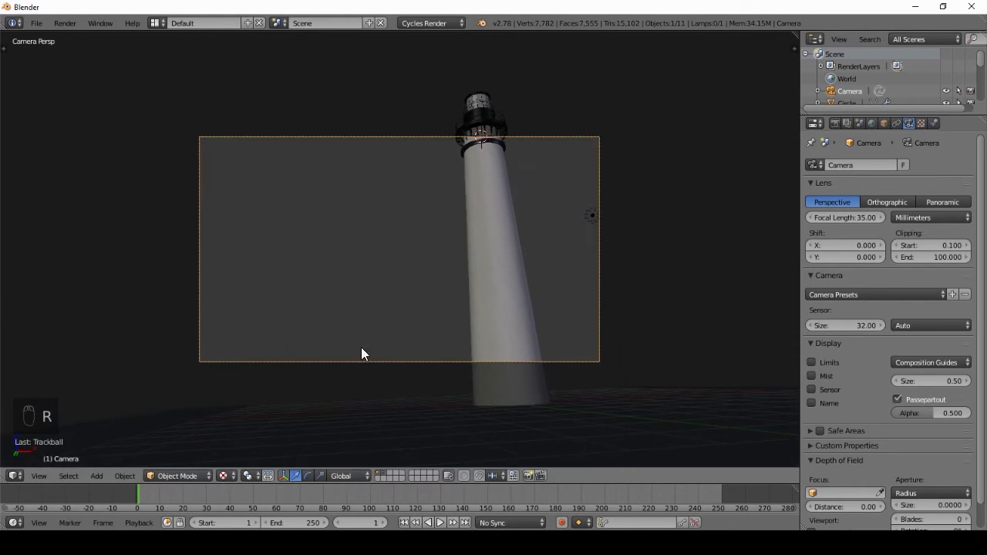
{"action": "key", "text": "r"}
{"action": "key", "text": "r"}
{"action": "left_click", "coordinate": [667, 283]}
Move the camera back along its local Z axis and shift it to keep the tower right of centre
{"action": "key", "text": "g"}
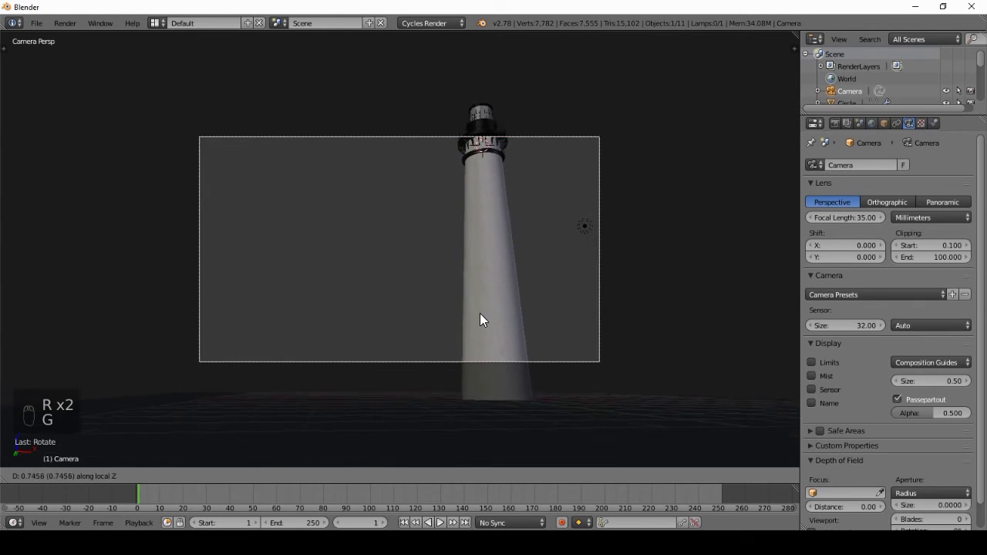
{"action": "left_click", "coordinate": [482, 329]}
{"action": "key", "text": "g"}
{"action": "left_click", "coordinate": [480, 317]}
{"action": "key", "text": "g"}
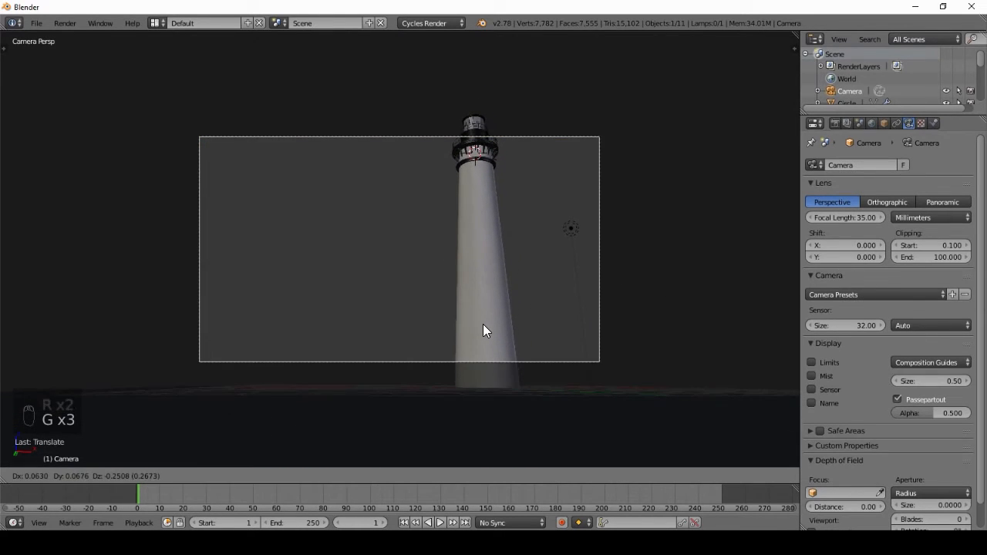
{"action": "left_click", "coordinate": [484, 328]}
{"action": "key", "text": "g"}
{"action": "left_click", "coordinate": [428, 332]}
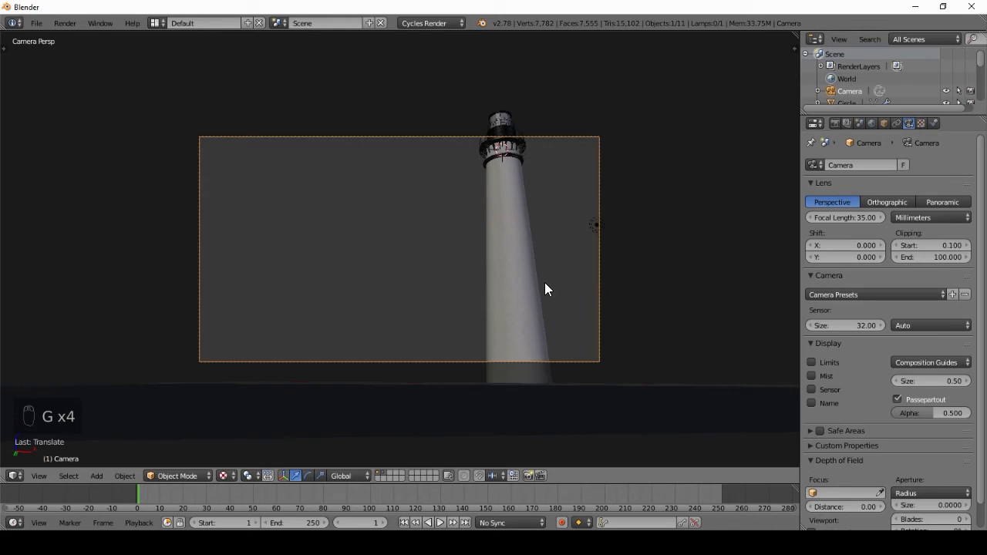
Turn on the Thirds composition guide for the camera
{"action": "left_click", "coordinate": [921, 363]}
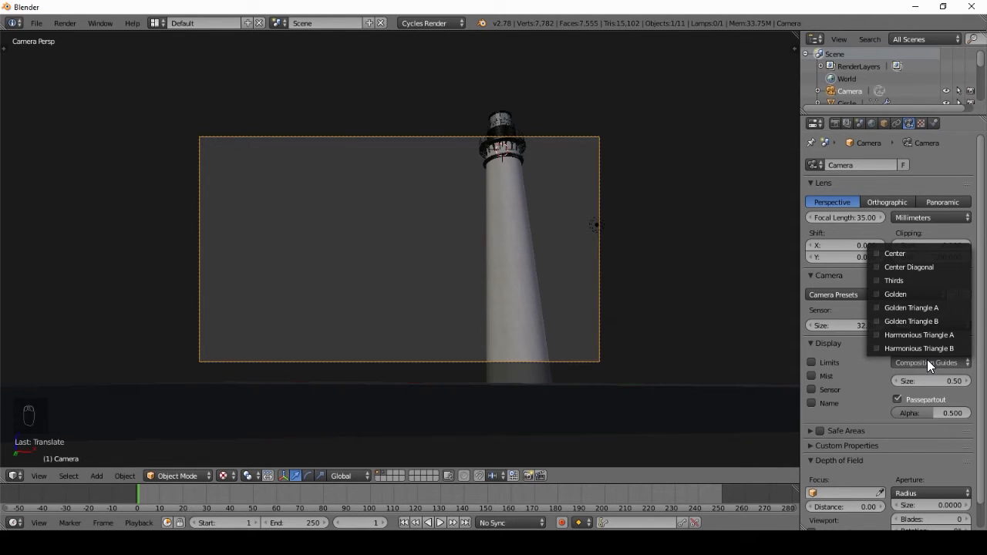
{"action": "left_click", "coordinate": [896, 281]}
{"action": "scroll", "coordinate": [541, 239], "scroll_direction": "up", "scroll_amount": 1}
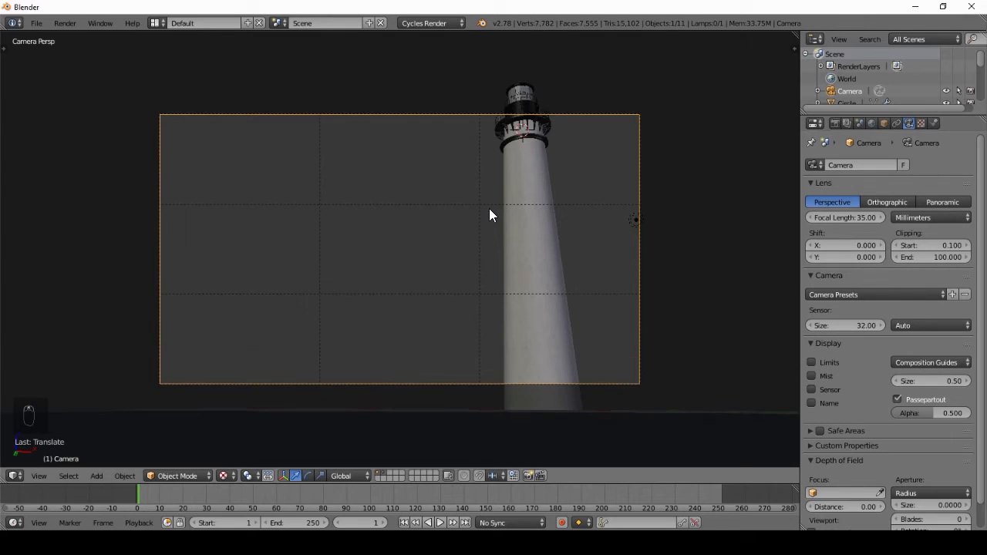
{"action": "scroll", "coordinate": [490, 214], "scroll_direction": "up", "scroll_amount": 1}
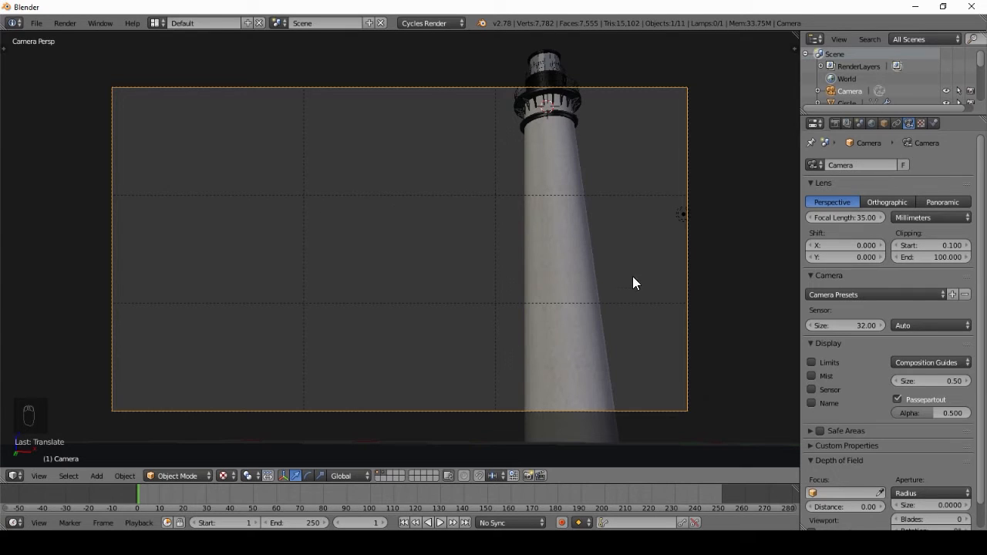
Tilt the camera with trackball rotation and raise it about 1.1 units along global Z
{"action": "key", "text": "r"}
{"action": "key", "text": "r"}
{"action": "left_click", "coordinate": [634, 131]}
{"action": "key", "text": "g"}
{"action": "key", "text": "z"}
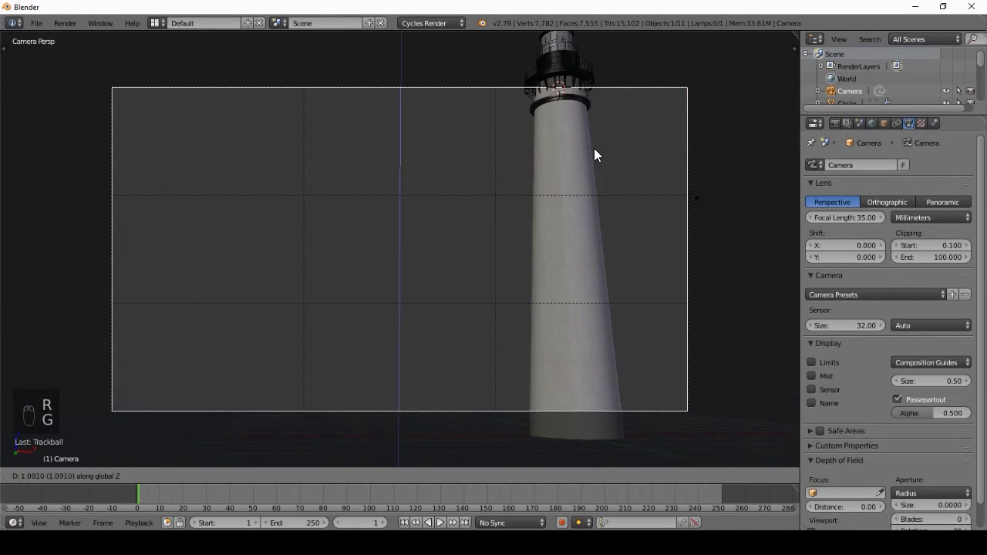
{"action": "left_click", "coordinate": [594, 149]}
Pull the camera back and reposition it until the whole lighthouse fits inside the frame near the right-hand third line
{"action": "key", "text": "g"}
{"action": "middle_click", "coordinate": [540, 286]}
{"action": "left_click", "coordinate": [571, 327]}
{"action": "key", "text": "g"}
{"action": "left_click", "coordinate": [555, 316]}
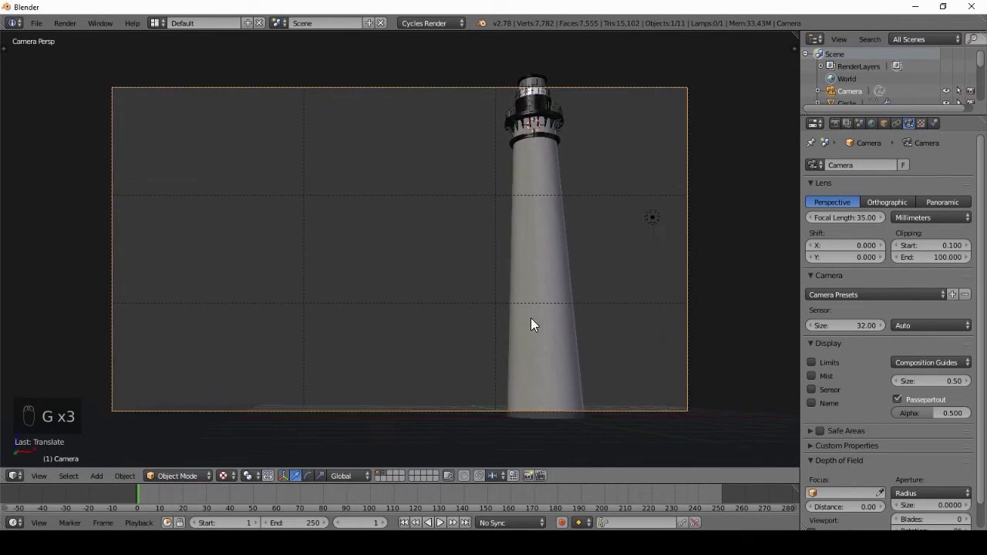
{"action": "key", "text": "g"}
{"action": "left_click", "coordinate": [529, 370]}
{"action": "key", "text": "g"}
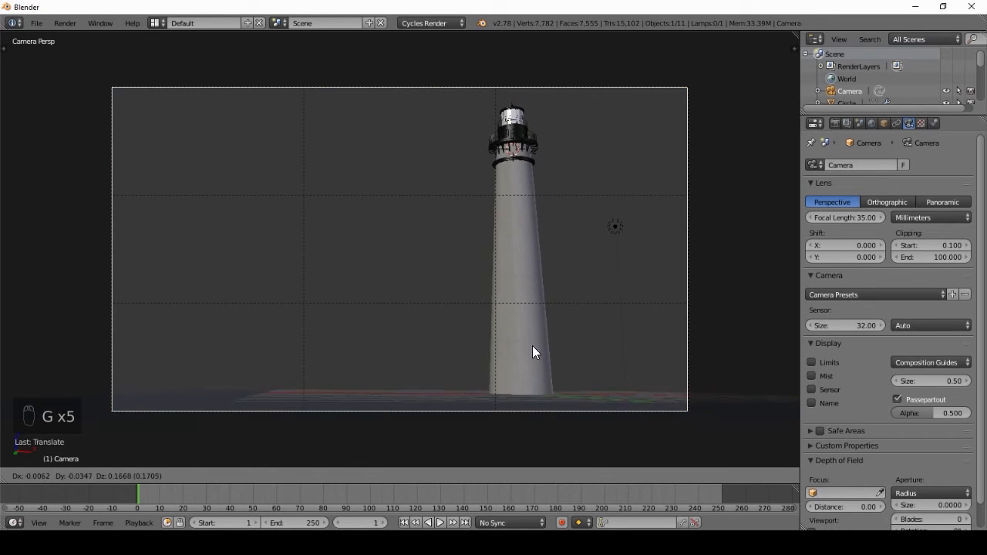
{"action": "left_click", "coordinate": [535, 347]}
Move the camera about 0.7 units closer along local Z, centre the lighthouse on the right-hand third line, and select the tower
{"action": "scroll", "coordinate": [535, 344], "scroll_direction": "up", "scroll_amount": 1}
{"action": "key", "text": "g"}
{"action": "middle_click", "coordinate": [508, 333]}
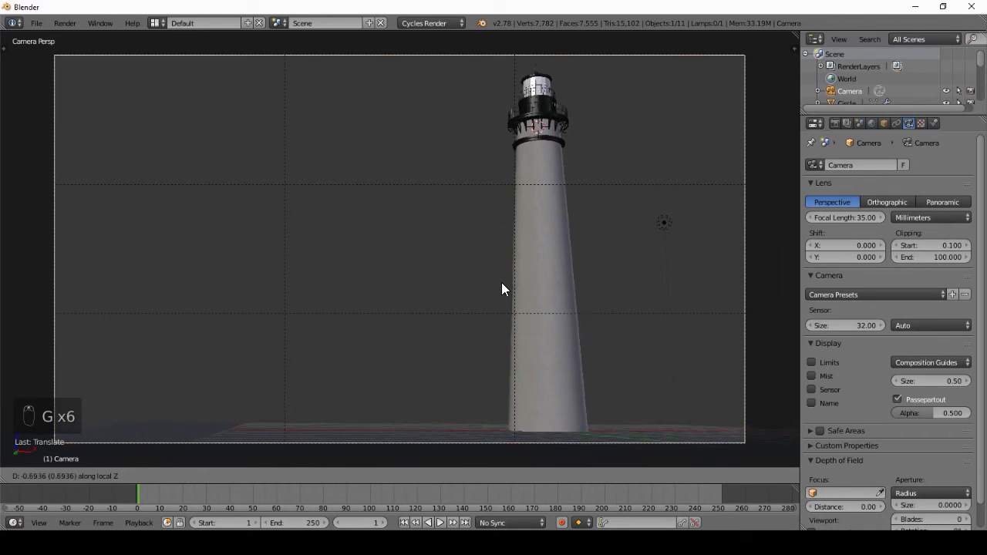
{"action": "left_click", "coordinate": [501, 281]}
{"action": "key", "text": "g"}
{"action": "left_click", "coordinate": [564, 276]}
{"action": "right_click", "coordinate": [555, 233]}
{"action": "scroll", "coordinate": [540, 182], "scroll_direction": "down", "scroll_amount": 2}
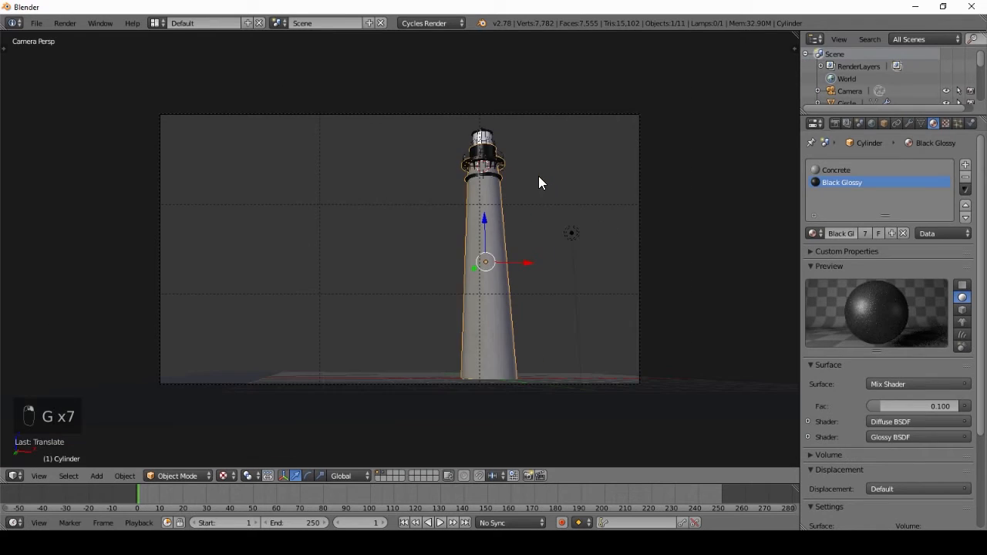
{"action": "key", "text": "z"}
{"action": "key", "text": "b"}
{"action": "left_click_drag", "start_coordinate": [438, 94], "coordinate": [531, 155]}
{"action": "key", "text": "b"}
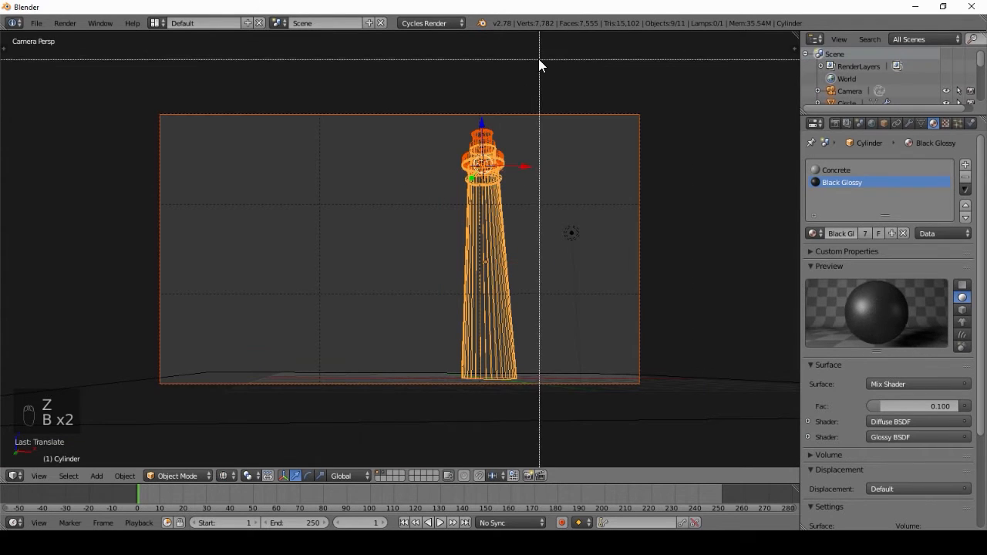
{"action": "middle_click_drag", "start_coordinate": [539, 60], "coordinate": [546, 216]}
{"action": "scroll", "coordinate": [571, 190], "scroll_direction": "up", "scroll_amount": 2}
{"action": "key", "text": "g"}
{"action": "left_click", "coordinate": [569, 210]}
{"action": "key", "text": "z"}
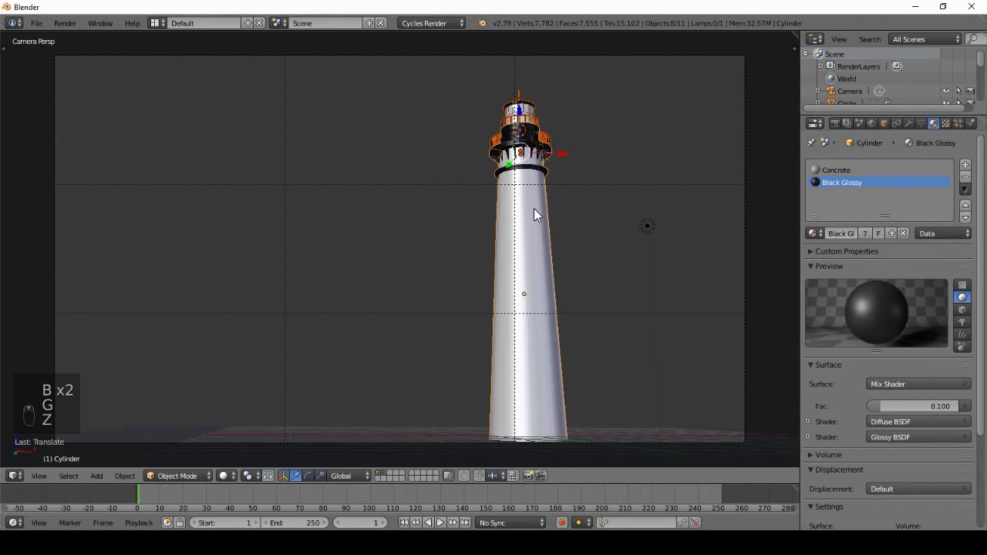
{"action": "scroll", "coordinate": [535, 217], "scroll_direction": "down", "scroll_amount": 2}
{"action": "scroll", "coordinate": [535, 218], "scroll_direction": "up", "scroll_amount": 1}
{"action": "key", "text": "g"}
{"action": "key", "text": "z"}
{"action": "right_click", "coordinate": [562, 217]}
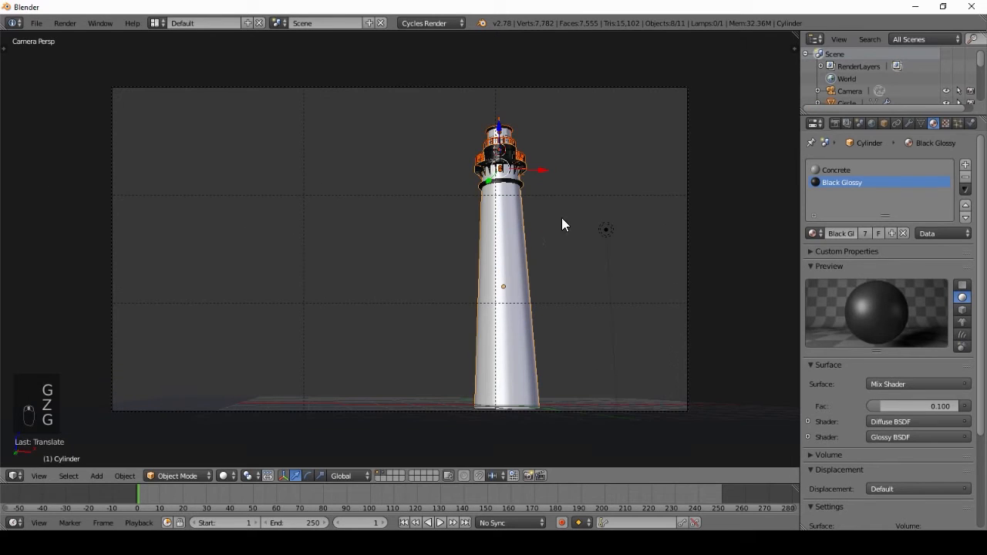
Shift the camera slightly downward so the lighthouse base sits a little above the frame's lower edge
{"action": "right_click", "coordinate": [692, 190]}
{"action": "key", "text": "g"}
{"action": "left_click", "coordinate": [684, 227]}
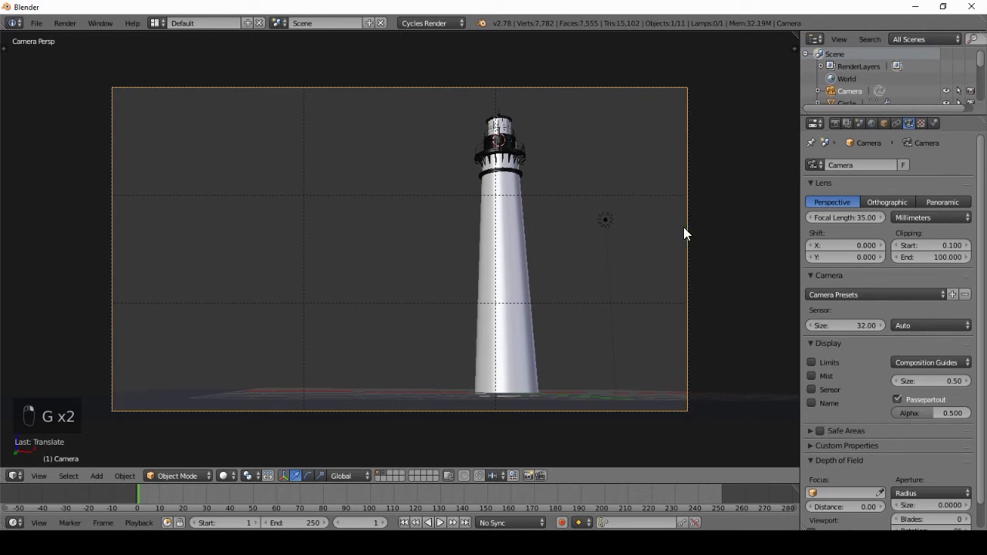
Scale up the ground plane until it extends past both sides of the camera frame
{"action": "right_click", "coordinate": [409, 420]}
{"action": "key", "text": "s"}
{"action": "left_click", "coordinate": [450, 321]}
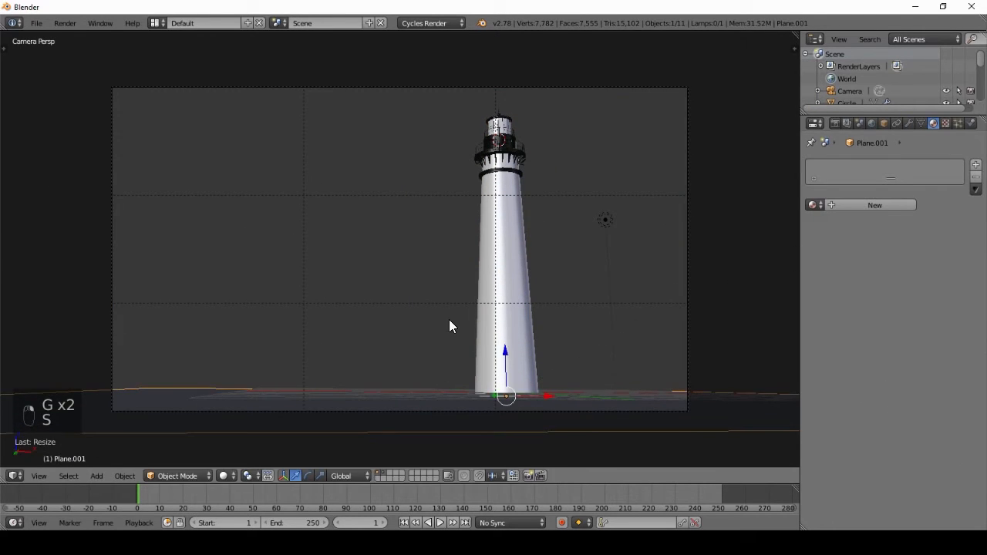
Subdivide the whole ground plane mesh six times and return to Object Mode
{"action": "key", "text": "Tab"}
{"action": "middle_click_drag", "start_coordinate": [440, 234], "coordinate": [457, 316]}
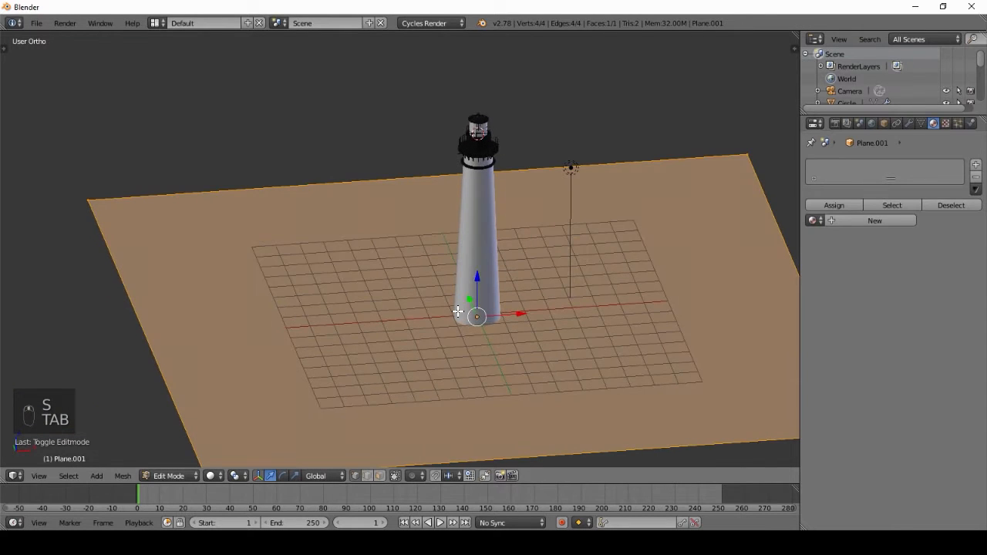
{"action": "key", "text": "w"}
{"action": "left_click", "coordinate": [427, 235]}
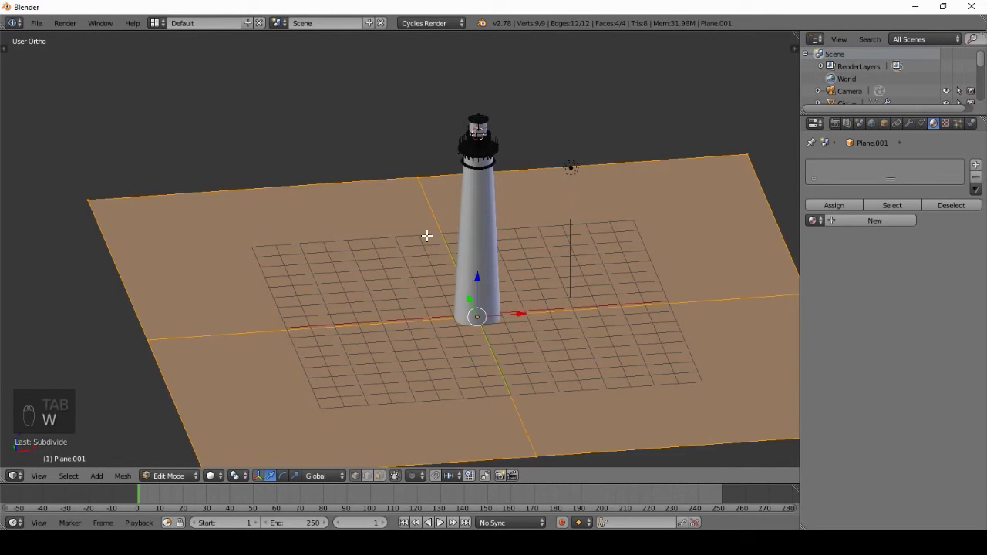
{"action": "key", "text": "w"}
{"action": "left_click", "coordinate": [427, 235]}
{"action": "key", "text": "w"}
{"action": "left_click", "coordinate": [427, 235]}
{"action": "key", "text": "w"}
{"action": "left_click", "coordinate": [427, 235]}
{"action": "scroll", "coordinate": [439, 257], "scroll_direction": "down", "scroll_amount": 4}
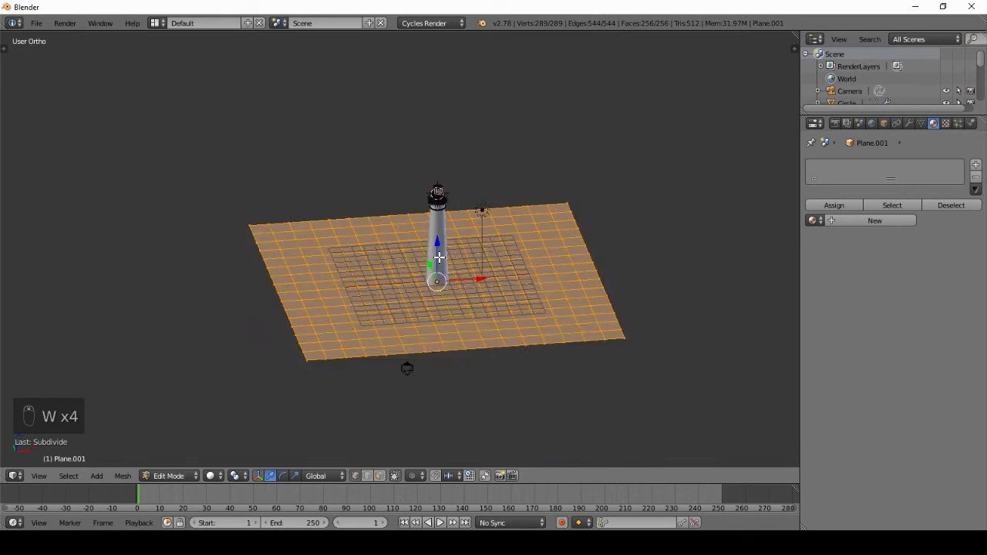
{"action": "middle_click_drag", "start_coordinate": [439, 257], "coordinate": [423, 248]}
{"action": "key", "text": "w"}
{"action": "left_click", "coordinate": [417, 235]}
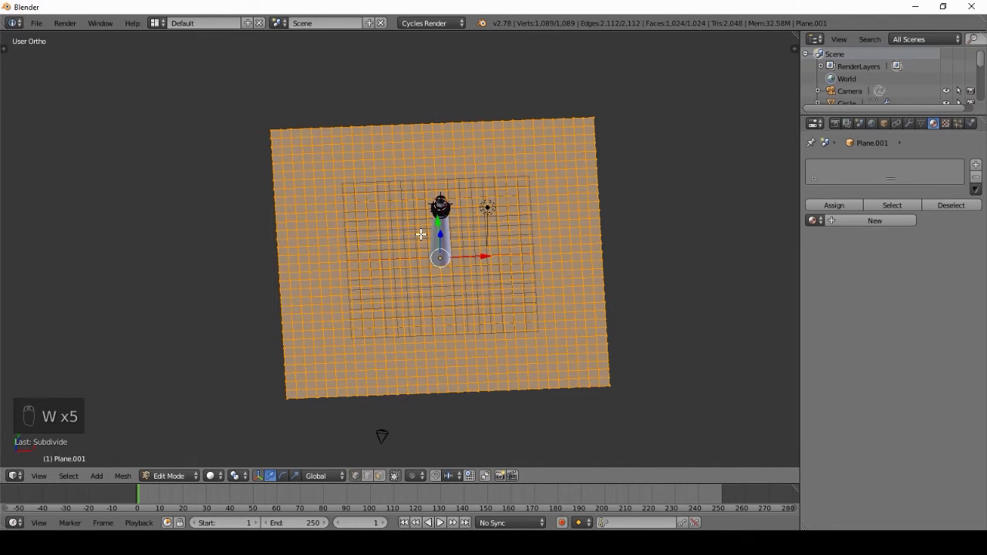
{"action": "key", "text": "w"}
{"action": "left_click", "coordinate": [420, 235]}
{"action": "key", "text": "Tab"}
Add a Displace modifier with a new texture to the ground plane and apply the plane's scale
{"action": "middle_click_drag", "start_coordinate": [427, 271], "coordinate": [555, 231]}
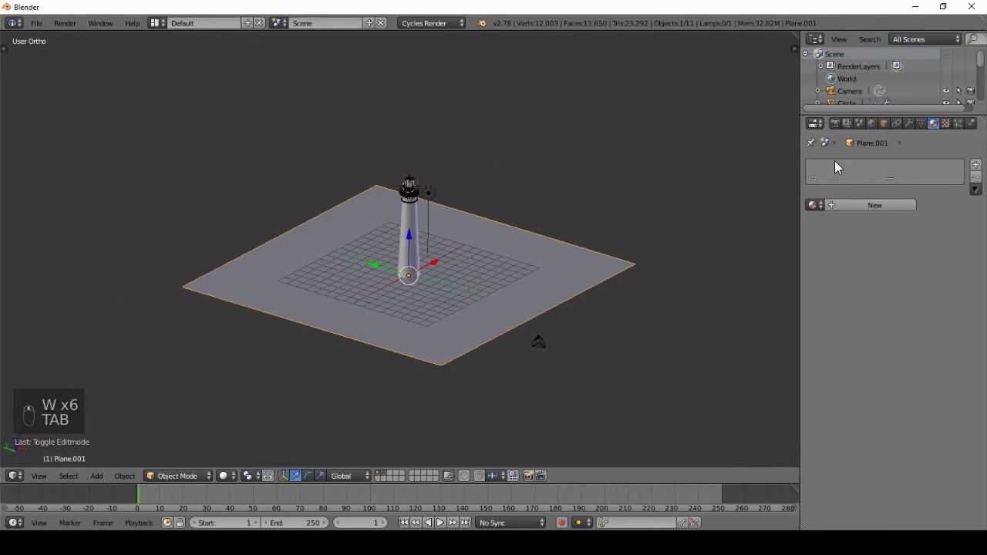
{"action": "left_click", "coordinate": [908, 123]}
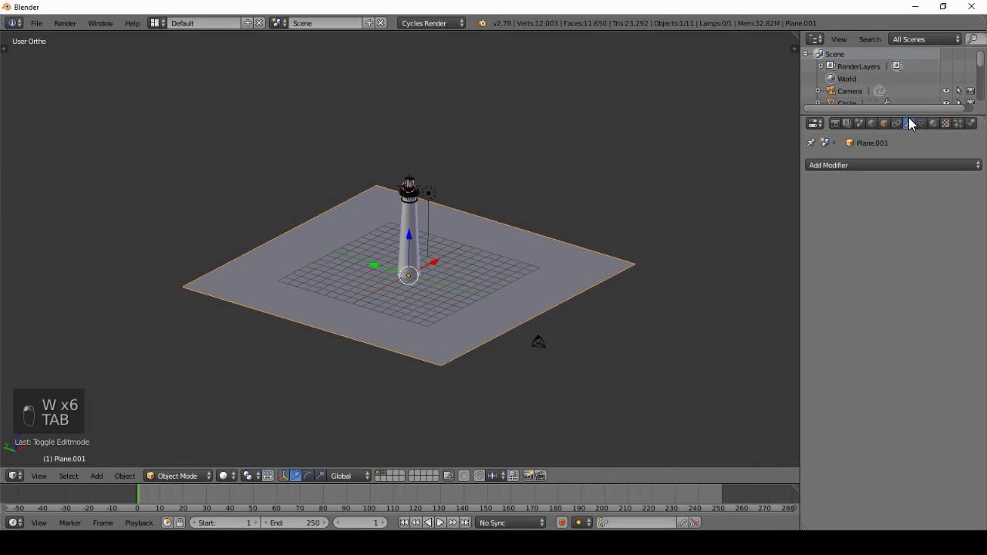
{"action": "left_click", "coordinate": [856, 167]}
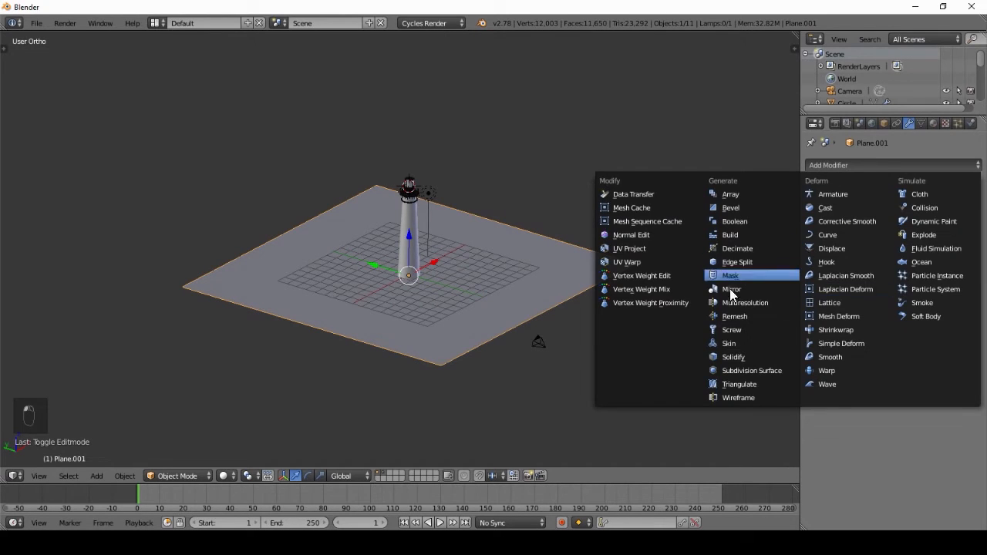
{"action": "left_click", "coordinate": [836, 248]}
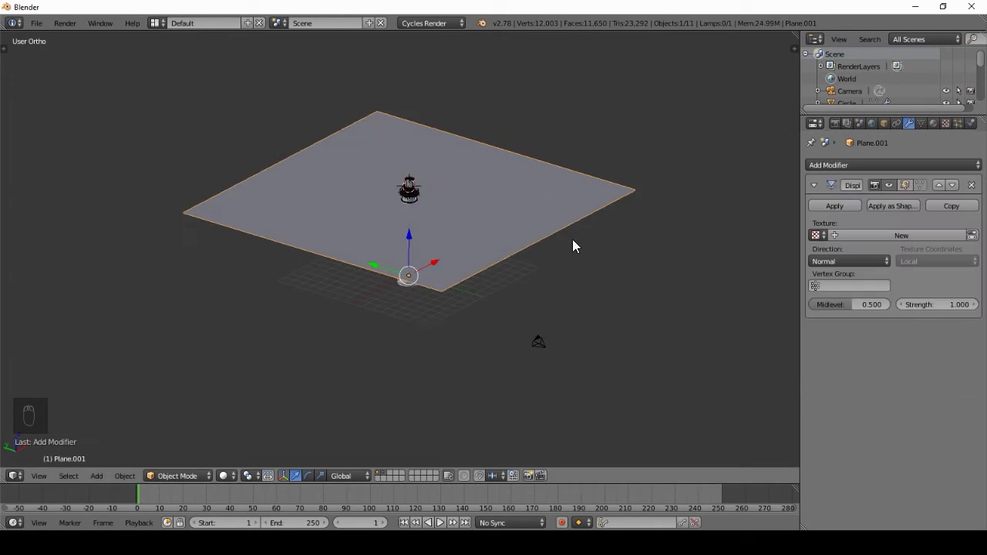
{"action": "left_click", "coordinate": [925, 235]}
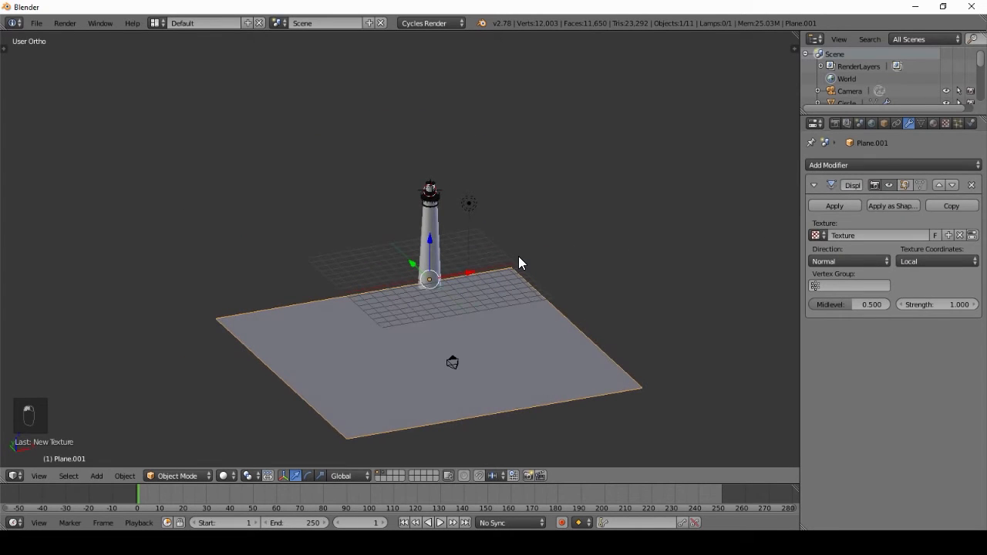
{"action": "key", "text": "ctrl+a"}
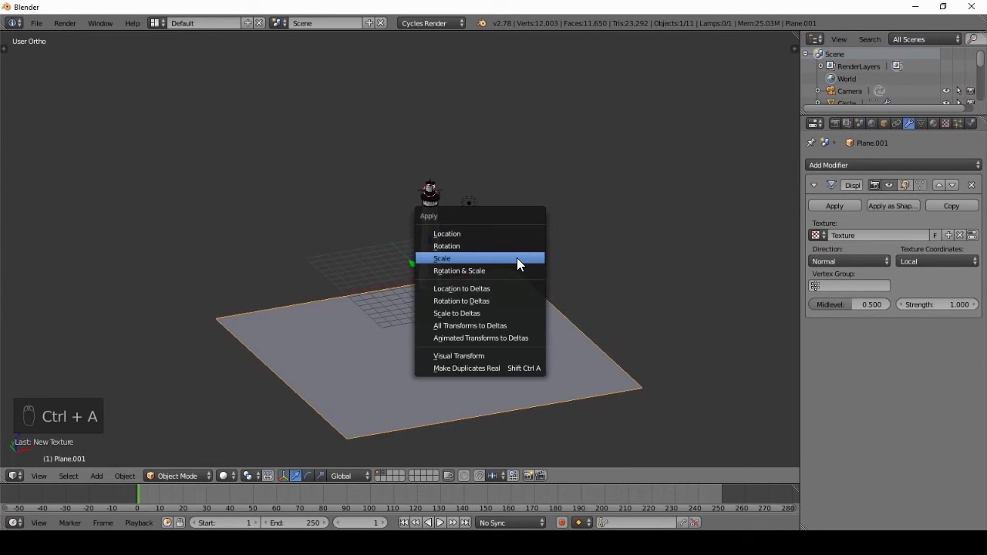
{"action": "left_click", "coordinate": [517, 260]}
Set the ground displacement texture's type to Clouds
{"action": "left_click", "coordinate": [946, 124]}
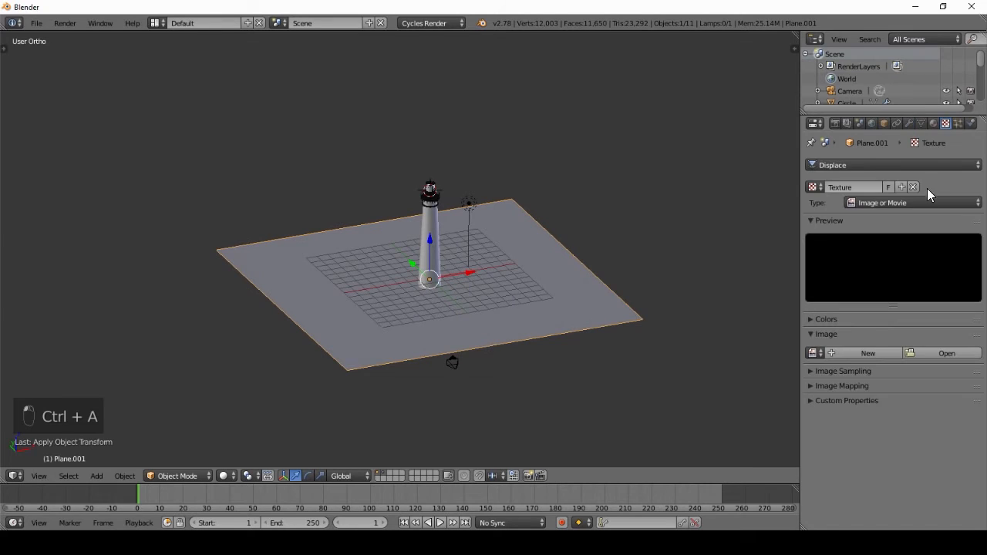
{"action": "left_click", "coordinate": [922, 201]}
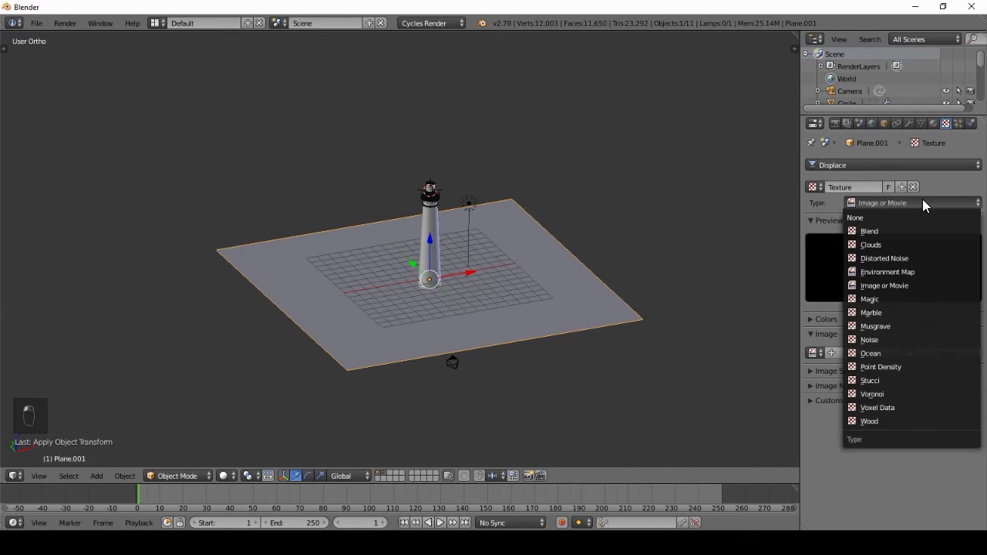
{"action": "left_click", "coordinate": [875, 242]}
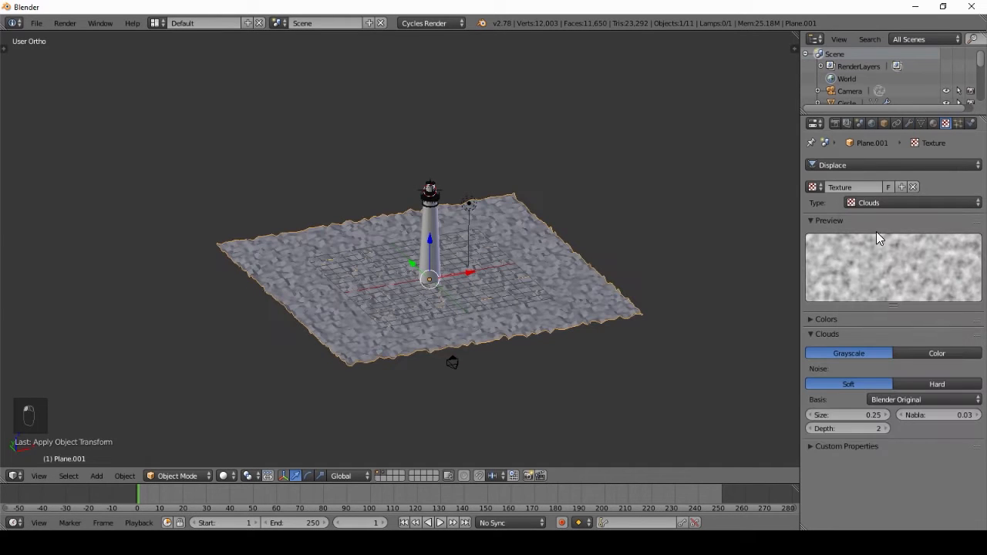
Set the ground plane's Displace modifier strength to 0.2
{"action": "left_click", "coordinate": [910, 122]}
{"action": "scroll", "coordinate": [510, 327], "scroll_direction": "up", "scroll_amount": 8}
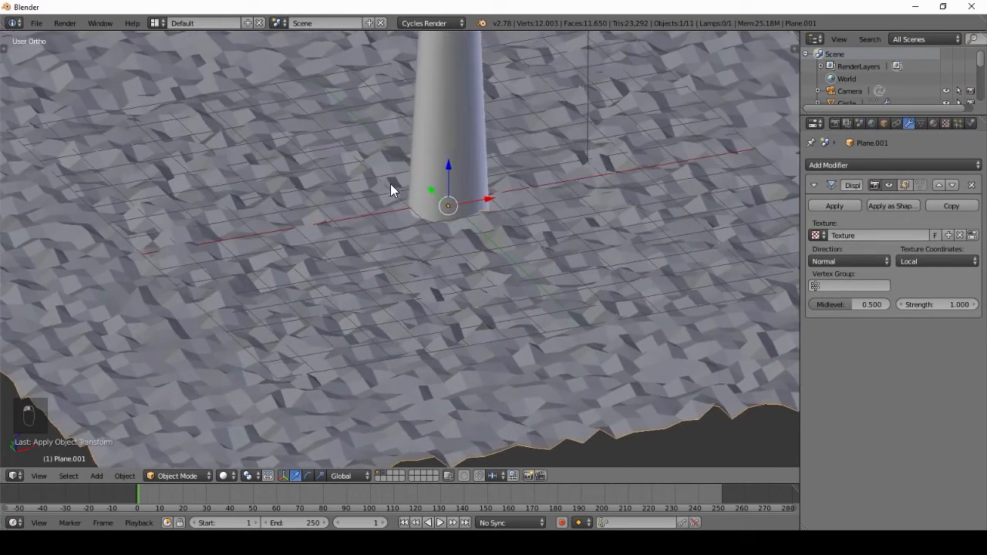
{"action": "middle_click_drag", "start_coordinate": [390, 183], "coordinate": [359, 173]}
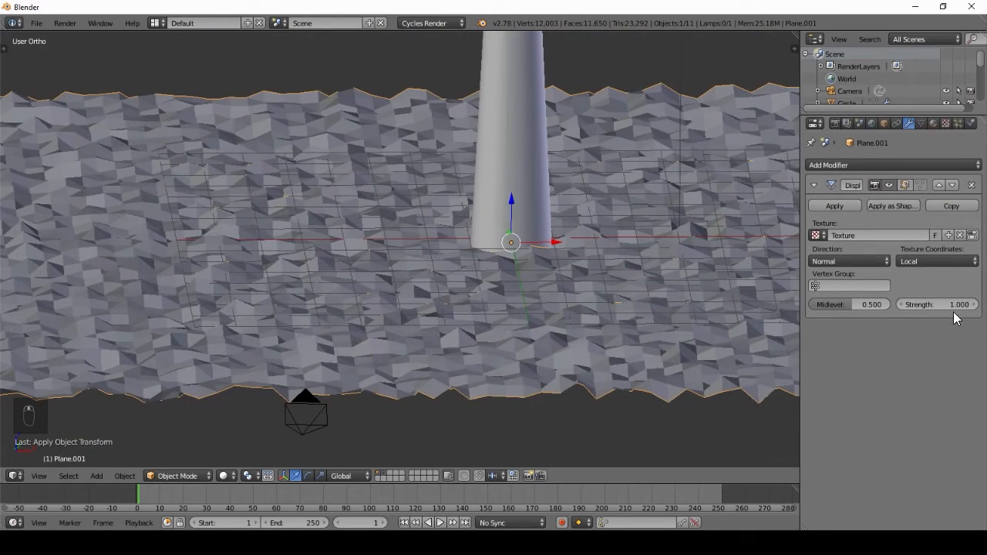
{"action": "left_click", "coordinate": [907, 304]}
{"action": "type", "text": "0.2"}
{"action": "key", "text": "Return"}
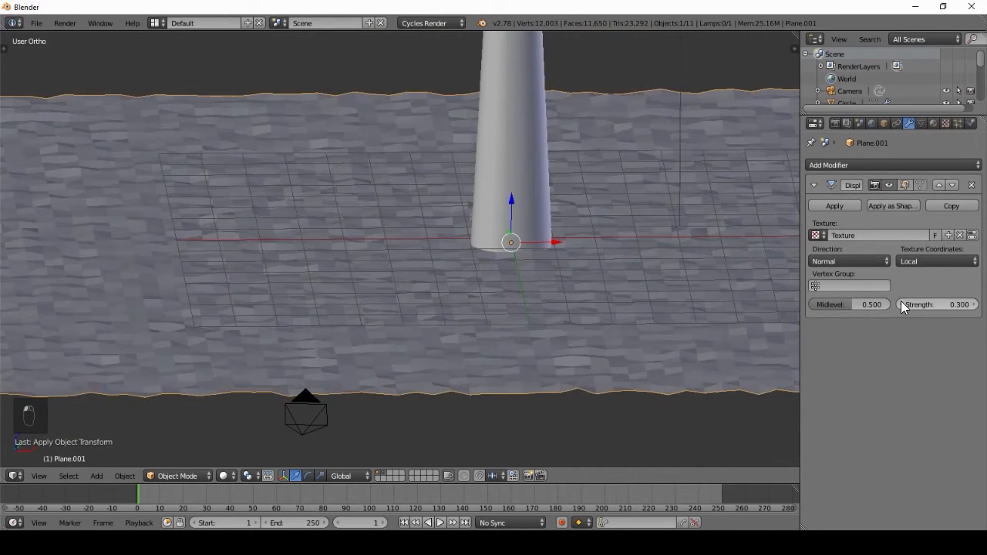
Apply smooth shading to the displaced ground plane
{"action": "key", "text": "t"}
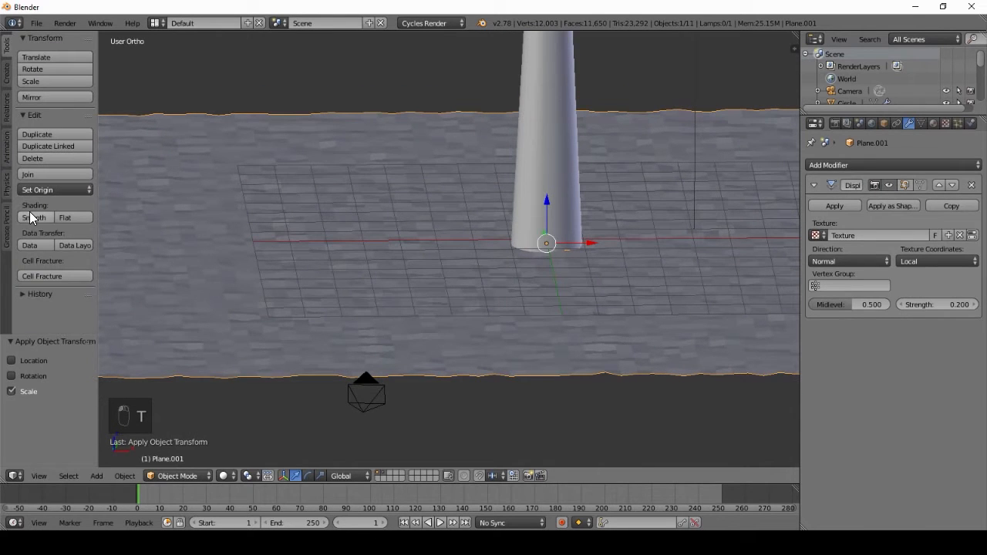
{"action": "left_click", "coordinate": [31, 214]}
{"action": "key", "text": "t"}
{"action": "mouse_move", "coordinate": [401, 302]}
{"action": "middle_mouse_down"}
{"action": "mouse_move", "coordinate": [560, 286]}
{"action": "mouse_move", "coordinate": [447, 298]}
{"action": "middle_mouse_up"}
Move the ground plane along the Y axis toward the camera until it reaches beneath the camera
{"action": "key", "text": "Tab"}
{"action": "middle_click_drag", "start_coordinate": [190, 207], "coordinate": [344, 249]}
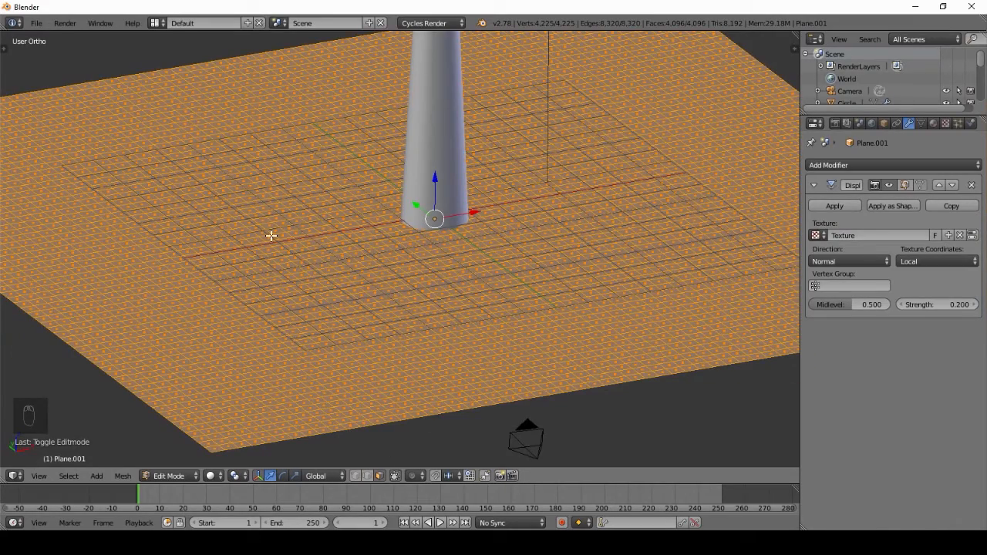
{"action": "scroll", "coordinate": [412, 234], "scroll_direction": "down", "scroll_amount": 5}
{"action": "key", "text": "Tab"}
{"action": "middle_click_drag", "start_coordinate": [396, 260], "coordinate": [359, 221]}
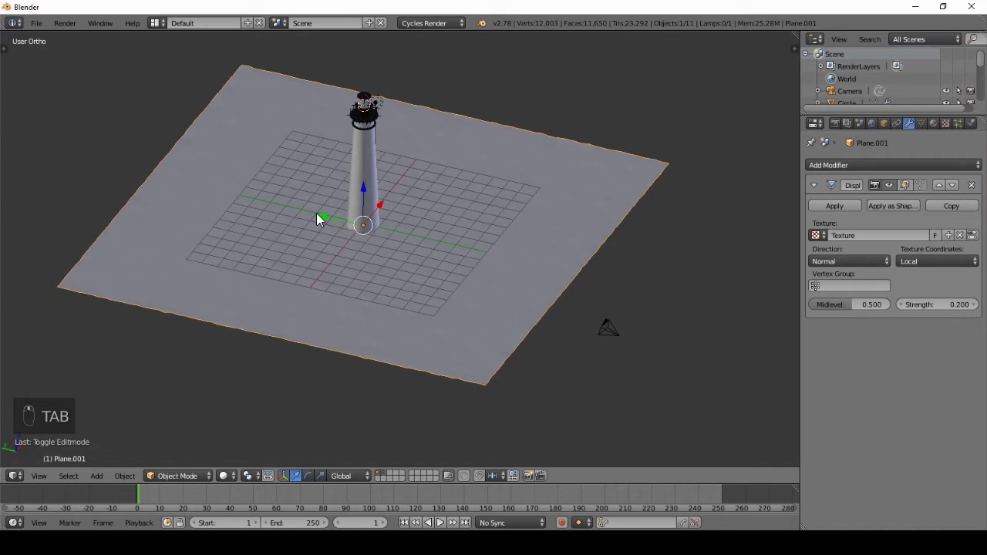
{"action": "left_click_drag", "start_coordinate": [317, 213], "coordinate": [398, 238]}
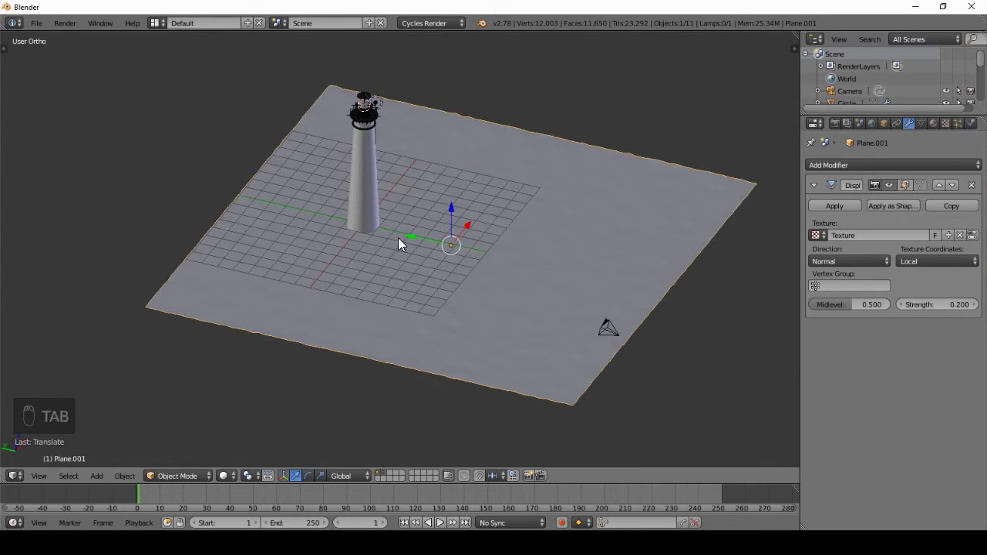
{"action": "middle_click_drag", "start_coordinate": [605, 327], "coordinate": [317, 257]}
Enable proportional editing and raise a ground face left of the lighthouse about 0.68 units along Z, with a proportional size of about 8.14
{"action": "key", "text": "Tab"}
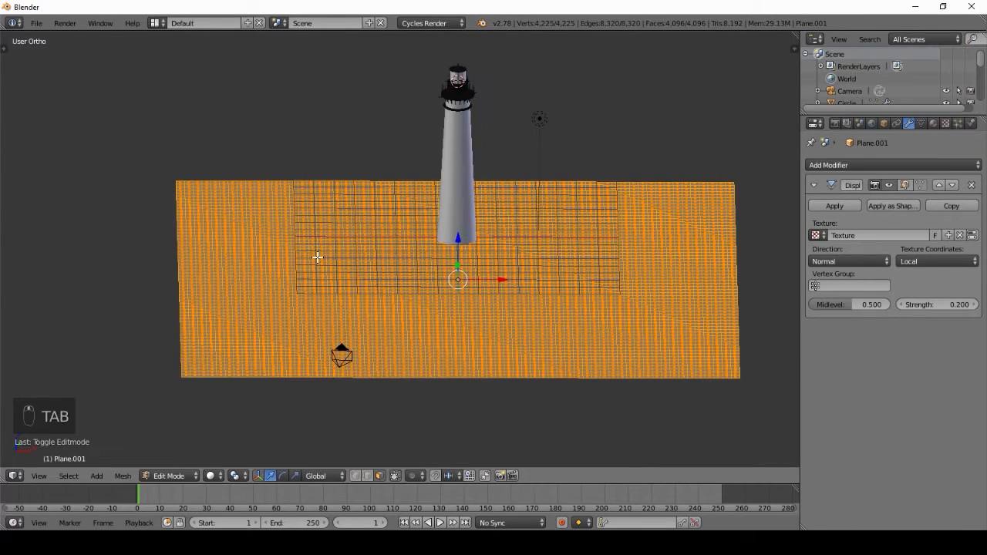
{"action": "right_click", "coordinate": [249, 210]}
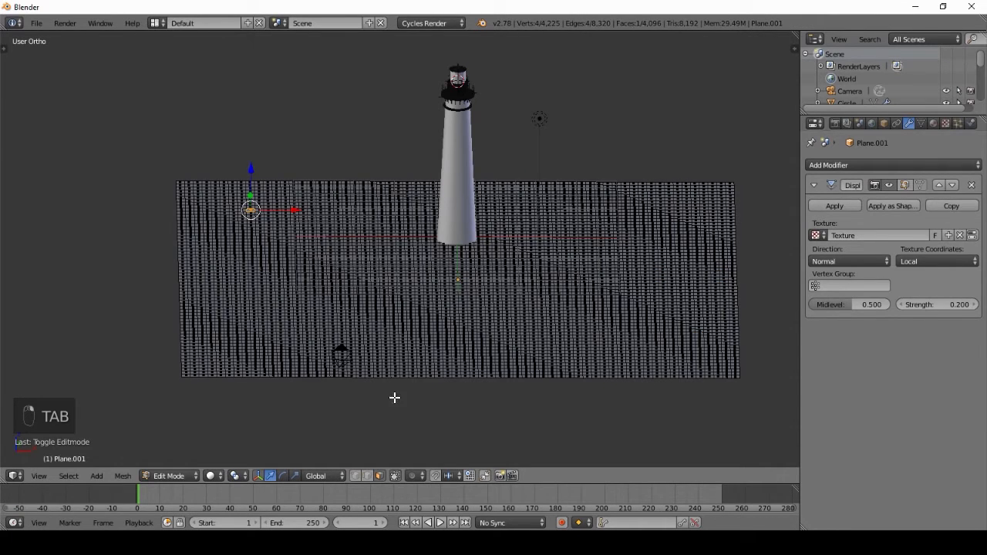
{"action": "left_click", "coordinate": [420, 478]}
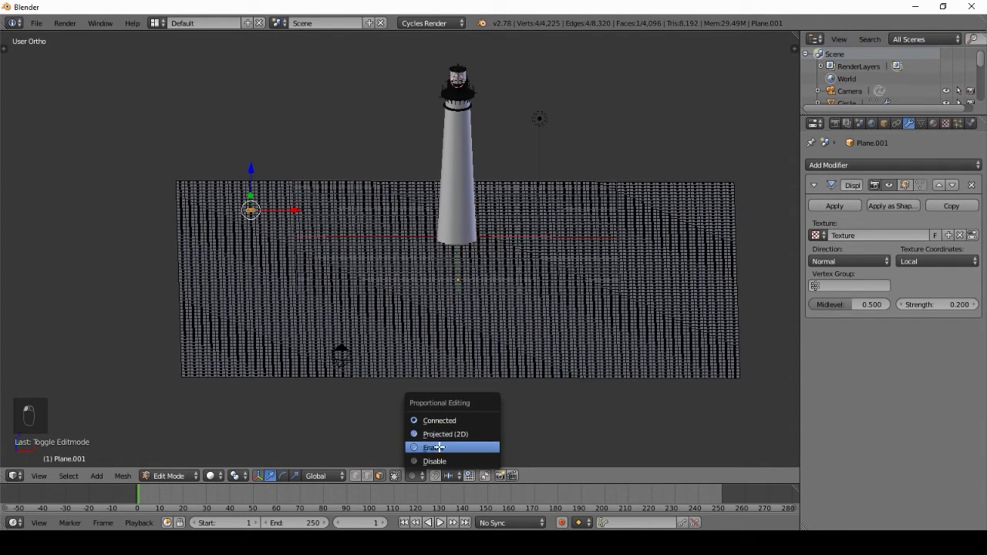
{"action": "left_click", "coordinate": [442, 448]}
{"action": "key", "text": "KP_0"}
{"action": "key", "text": "g"}
{"action": "key", "text": "z"}
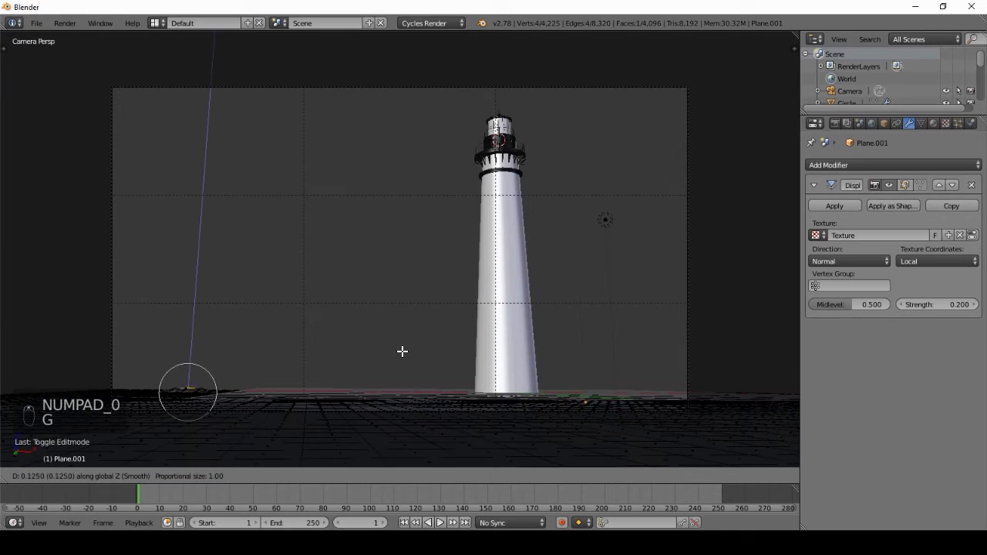
{"action": "scroll", "coordinate": [406, 343], "scroll_direction": "down", "scroll_amount": 13}
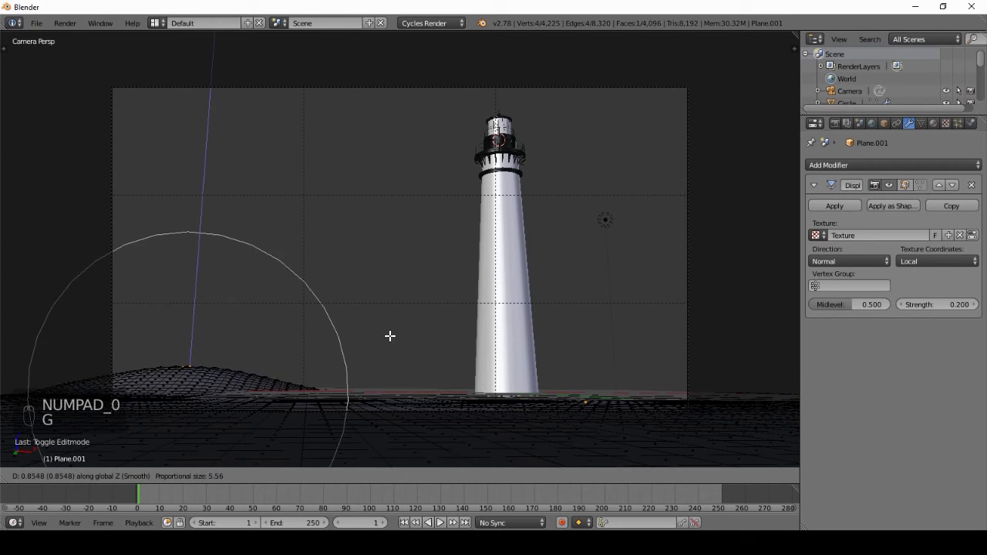
{"action": "scroll", "coordinate": [376, 342], "scroll_direction": "down", "scroll_amount": 4}
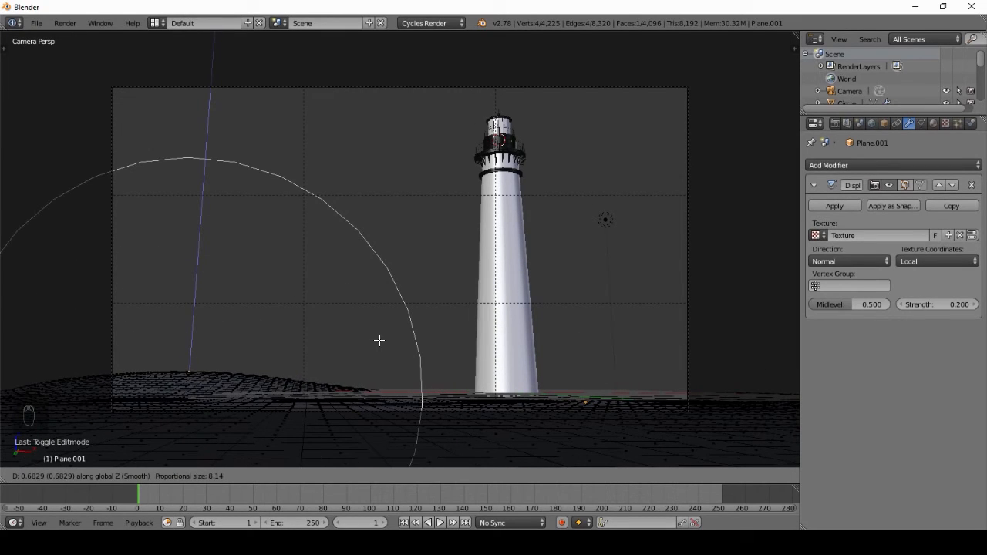
{"action": "left_click", "coordinate": [376, 341]}
Raise a ground face behind and right of the lighthouse about 0.46 units along Z as a second hill
{"action": "key", "text": "g"}
{"action": "left_click", "coordinate": [694, 403]}
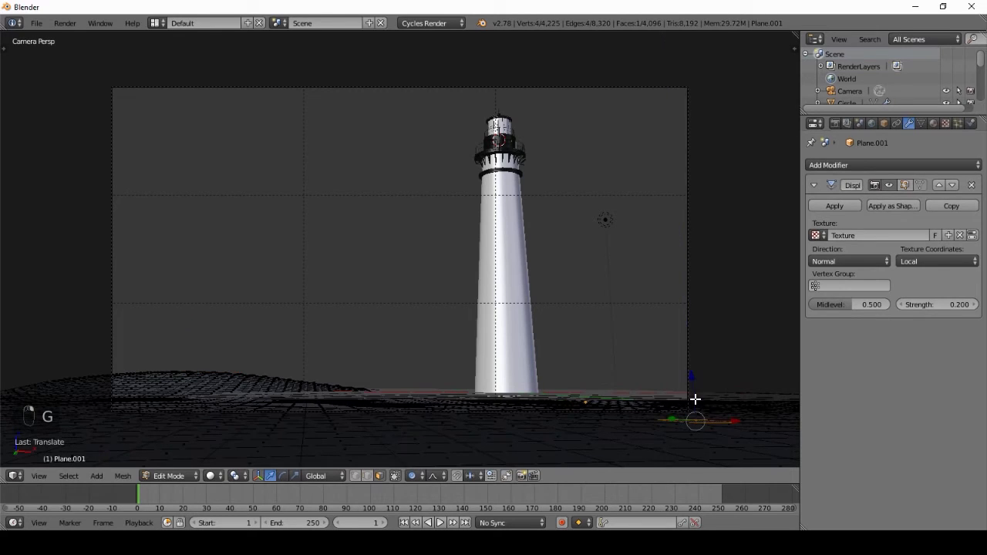
{"action": "key", "text": "z"}
{"action": "key", "text": "z"}
{"action": "key", "text": "g"}
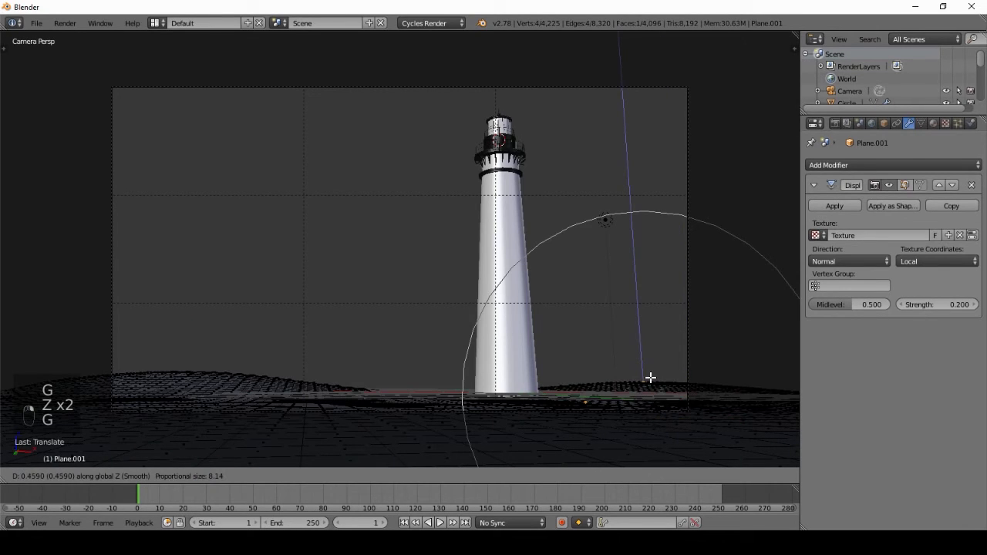
{"action": "left_click", "coordinate": [650, 379]}
Select a ground face just left of the lighthouse base and raise it slightly along Z with proportional editing
{"action": "key", "text": "z"}
{"action": "right_click", "coordinate": [434, 388]}
{"action": "key", "text": "z"}
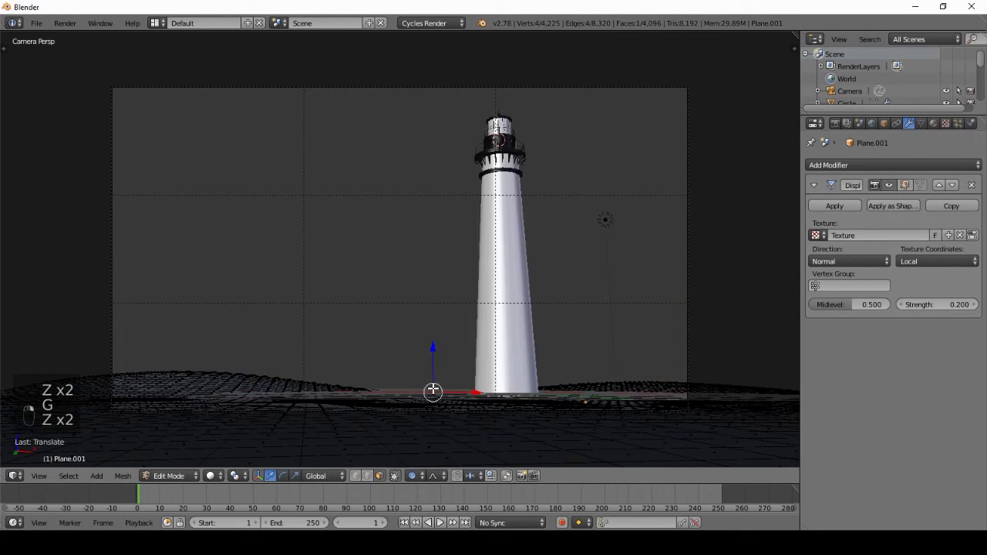
{"action": "key", "text": "g"}
{"action": "key", "text": "z"}
{"action": "left_click", "coordinate": [436, 380]}
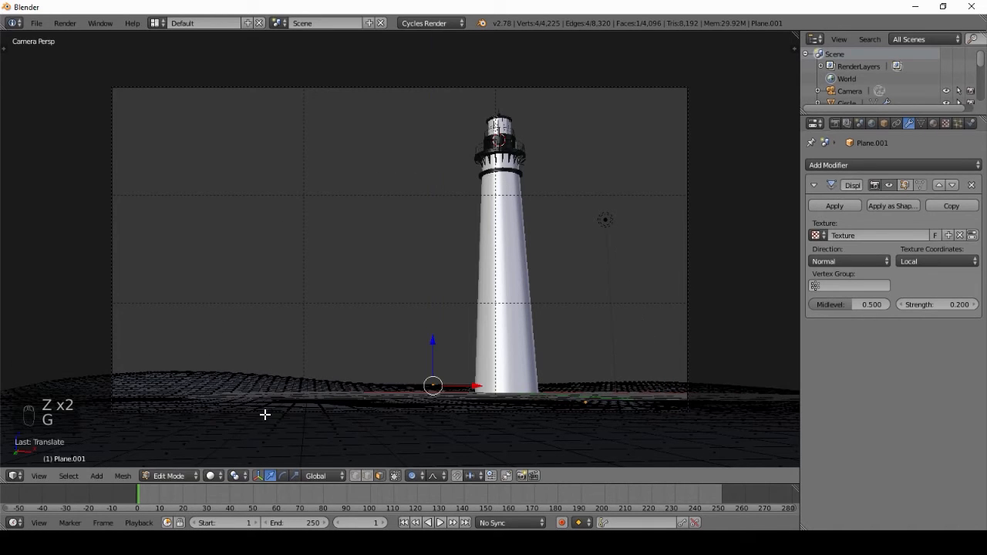
Select a ground face in the right foreground and raise it slightly along Z with proportional editing
{"action": "key", "text": "g"}
{"action": "left_click", "coordinate": [95, 389]}
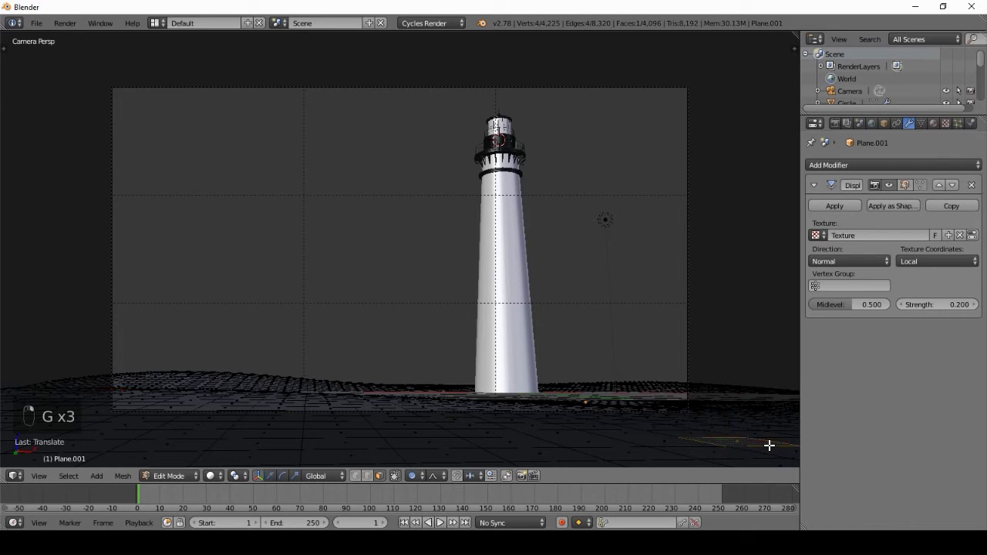
{"action": "key", "text": "g"}
{"action": "key", "text": "z"}
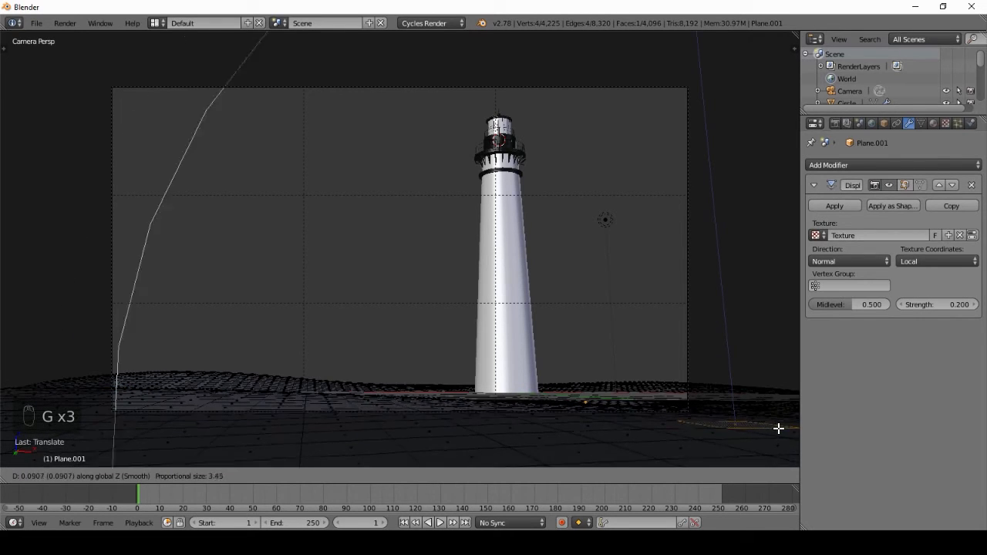
{"action": "scroll", "coordinate": [778, 424], "scroll_direction": "up", "scroll_amount": 5}
{"action": "left_click", "coordinate": [780, 409]}
{"action": "key", "text": "Tab"}
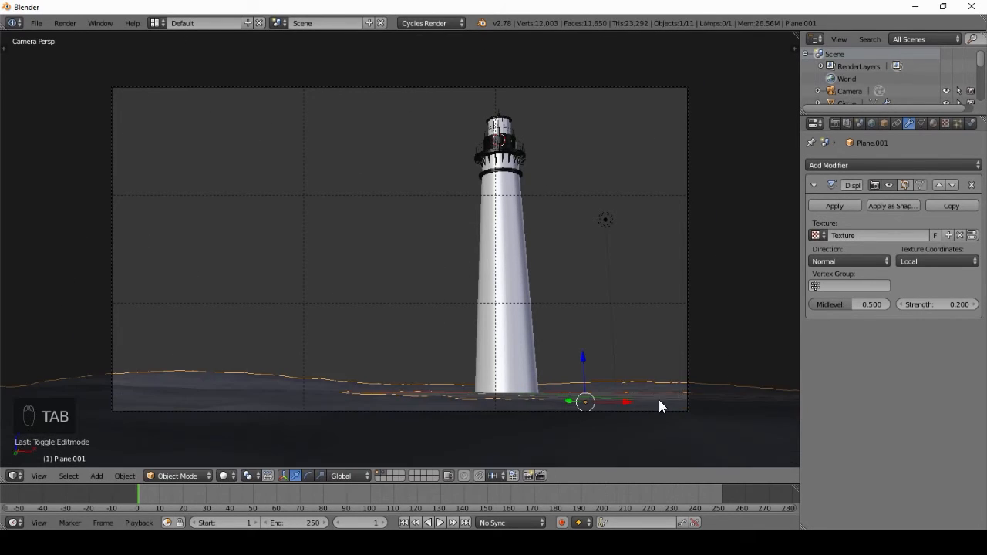
Raise a ground face between the camera and the lighthouse about 0.43 units along Z, with a proportional size of about 5.56
{"action": "scroll", "coordinate": [542, 280], "scroll_direction": "down", "scroll_amount": 2}
{"action": "middle_click_drag", "start_coordinate": [542, 280], "coordinate": [344, 340]}
{"action": "key", "text": "Tab"}
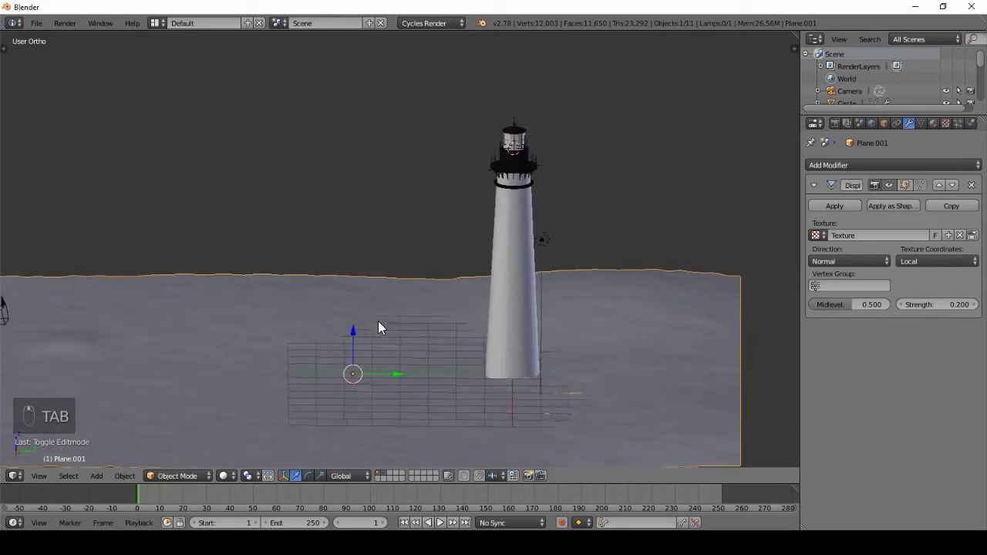
{"action": "key", "text": "g"}
{"action": "key", "text": "z"}
{"action": "key", "text": "z"}
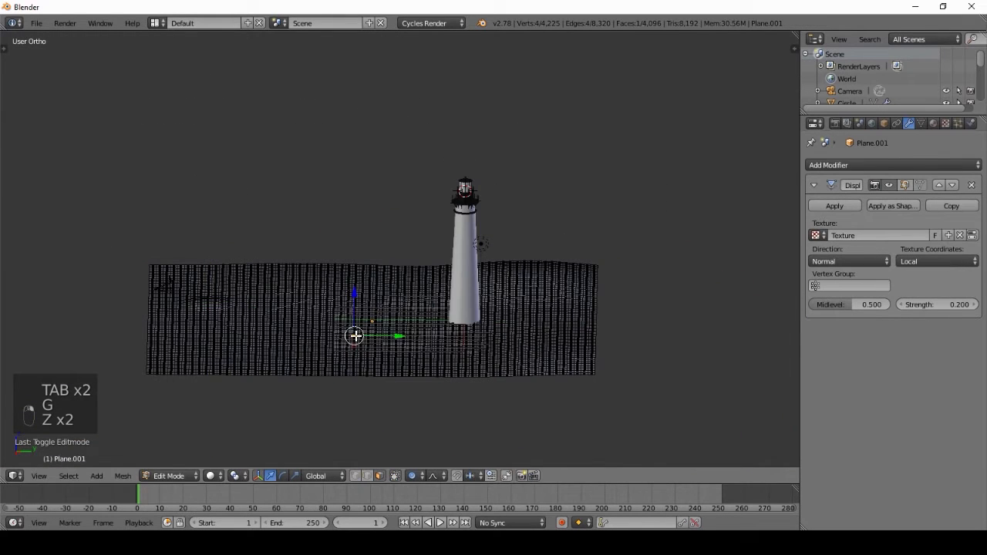
{"action": "key", "text": "g"}
{"action": "scroll", "coordinate": [355, 333], "scroll_direction": "down", "scroll_amount": 12}
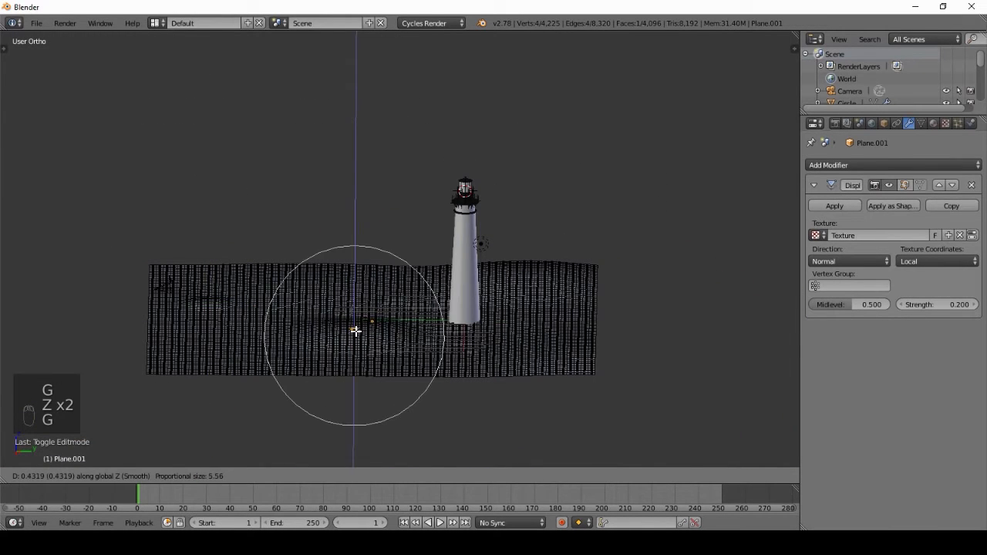
{"action": "left_click", "coordinate": [354, 333]}
{"action": "key", "text": "Tab"}
{"action": "key", "text": "KP_0"}
Raise the crest of the hill left of the lighthouse further along Z, with a proportional size of about 7.40
{"action": "scroll", "coordinate": [254, 298], "scroll_direction": "up", "scroll_amount": 4}
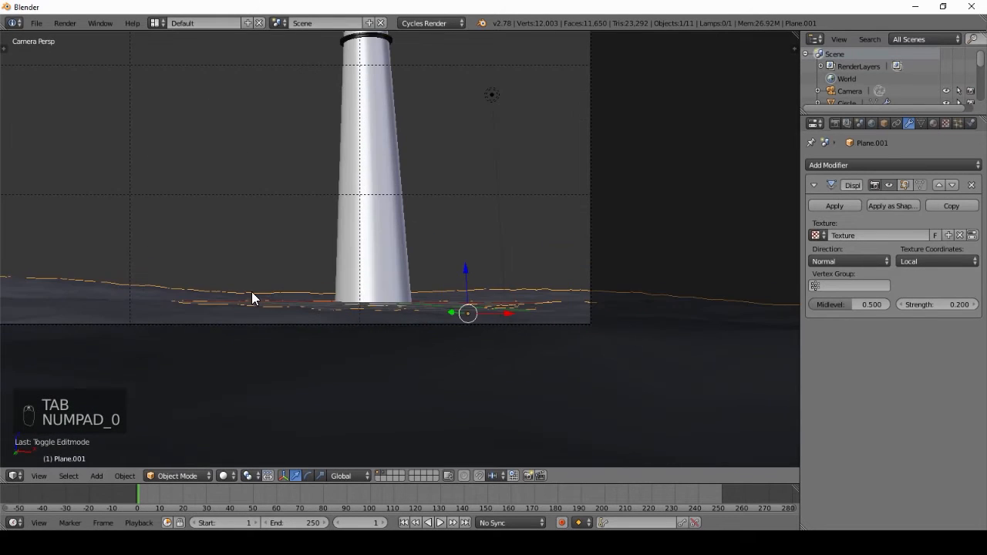
{"action": "key", "text": "Tab"}
{"action": "key", "text": "z"}
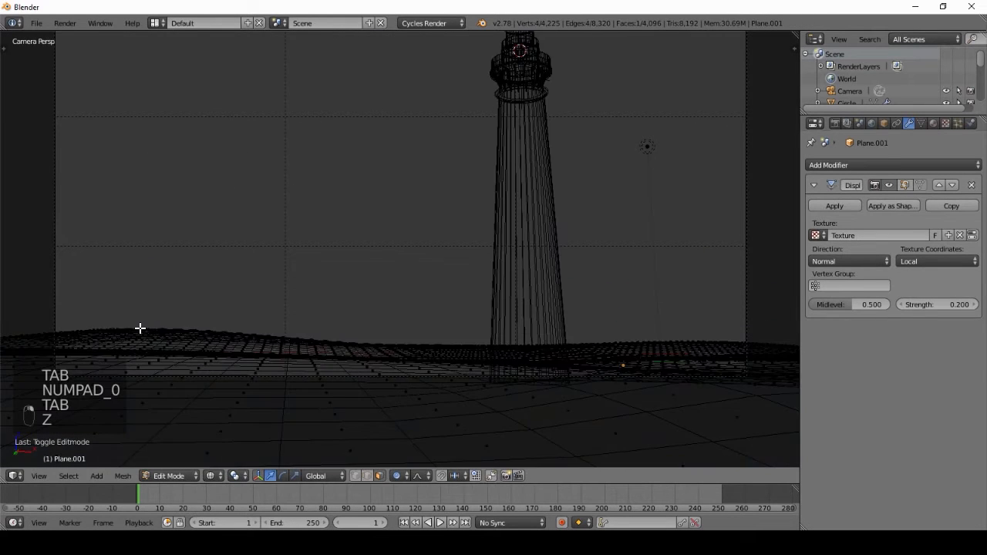
{"action": "key", "text": "z"}
{"action": "key", "text": "g"}
{"action": "scroll", "coordinate": [141, 317], "scroll_direction": "down", "scroll_amount": 2}
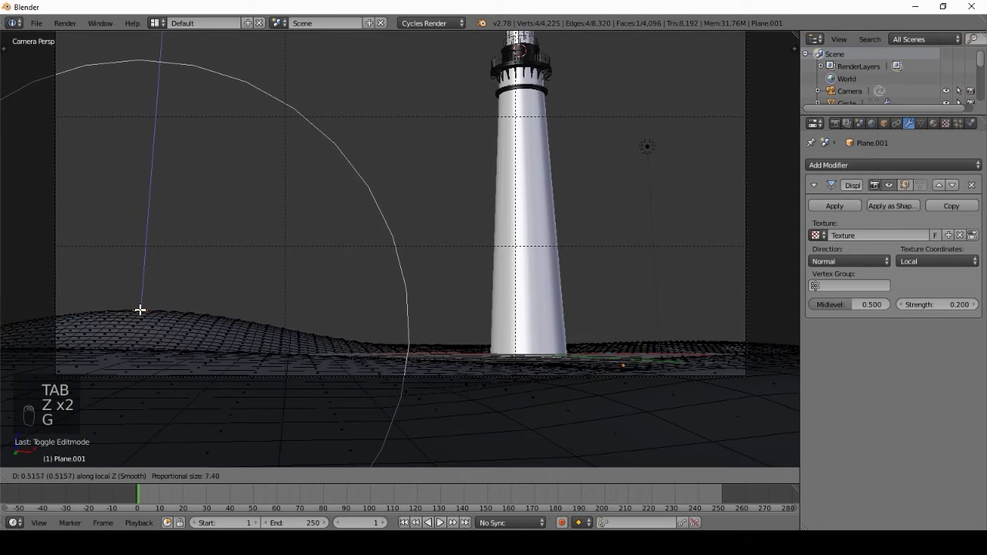
{"action": "key", "text": "z"}
{"action": "left_click", "coordinate": [135, 325]}
{"action": "key", "text": "Tab"}
{"action": "scroll", "coordinate": [388, 357], "scroll_direction": "down", "scroll_amount": 3}
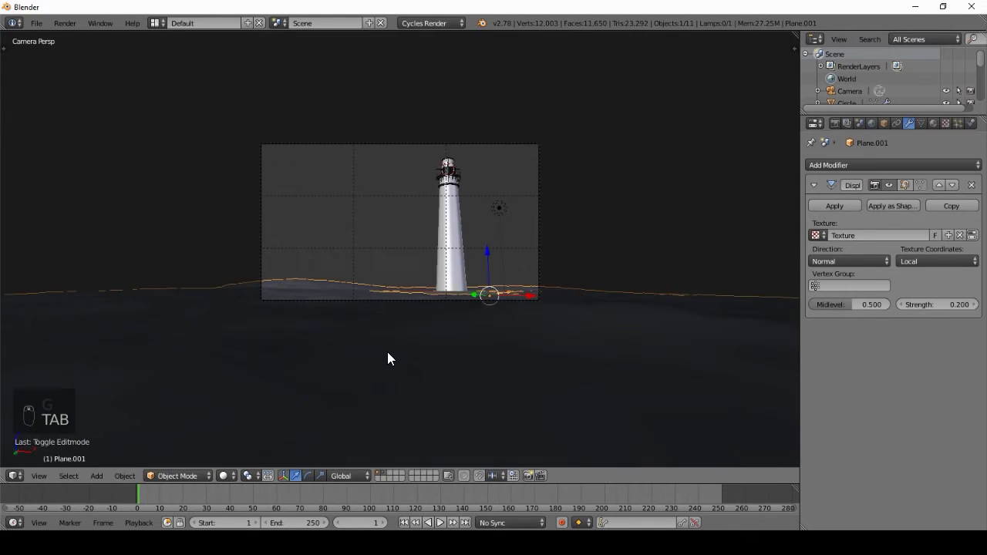
Select a ground face in the left foreground of the camera view and raise it slightly along Z
{"action": "scroll", "coordinate": [253, 354], "scroll_direction": "up", "scroll_amount": 3}
{"action": "key", "text": "Tab"}
{"action": "key", "text": "g"}
{"action": "key", "text": "z"}
{"action": "right_click", "coordinate": [147, 375]}
{"action": "right_click", "coordinate": [106, 371]}
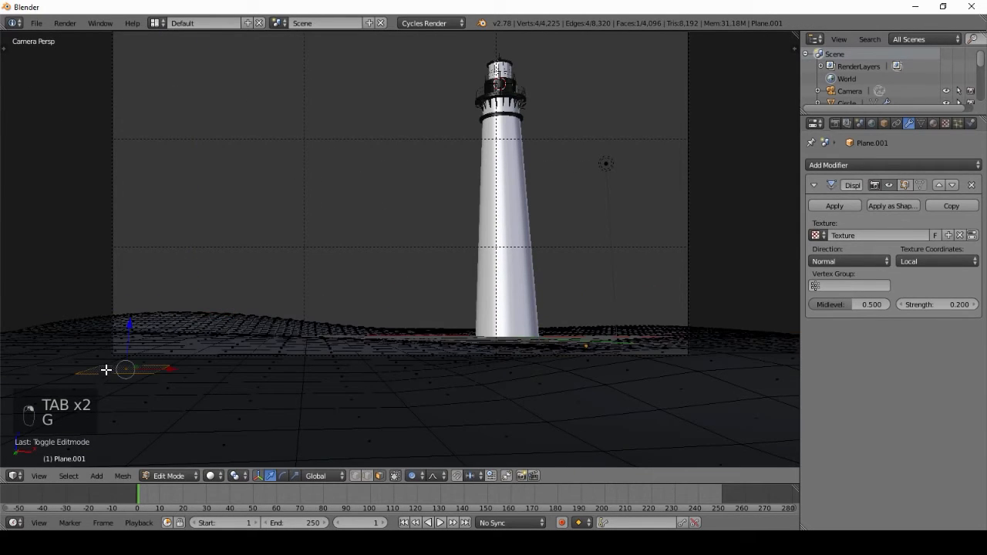
{"action": "key", "text": "g"}
{"action": "key", "text": "z"}
{"action": "left_click", "coordinate": [113, 368]}
{"action": "key", "text": "Tab"}
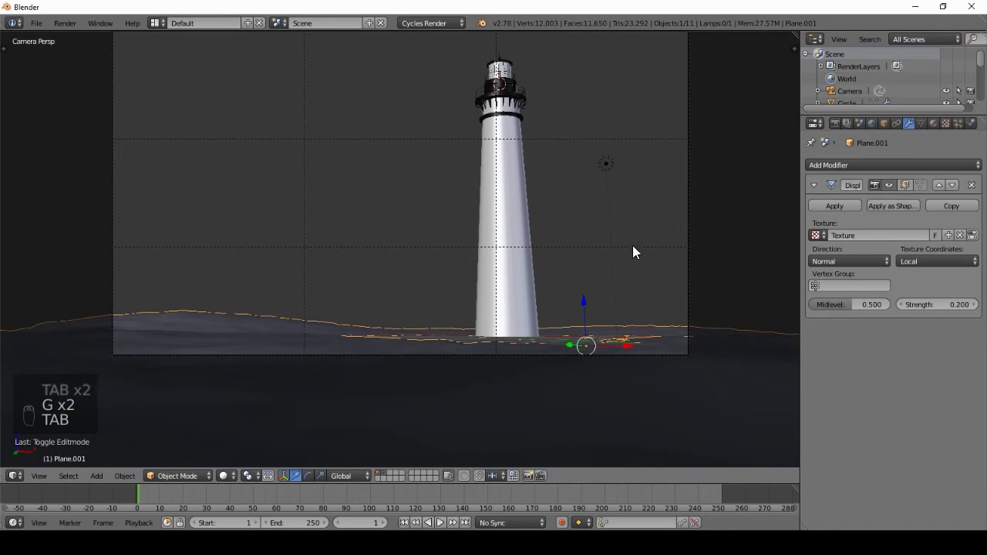
{"action": "scroll", "coordinate": [628, 235], "scroll_direction": "down", "scroll_amount": 1}
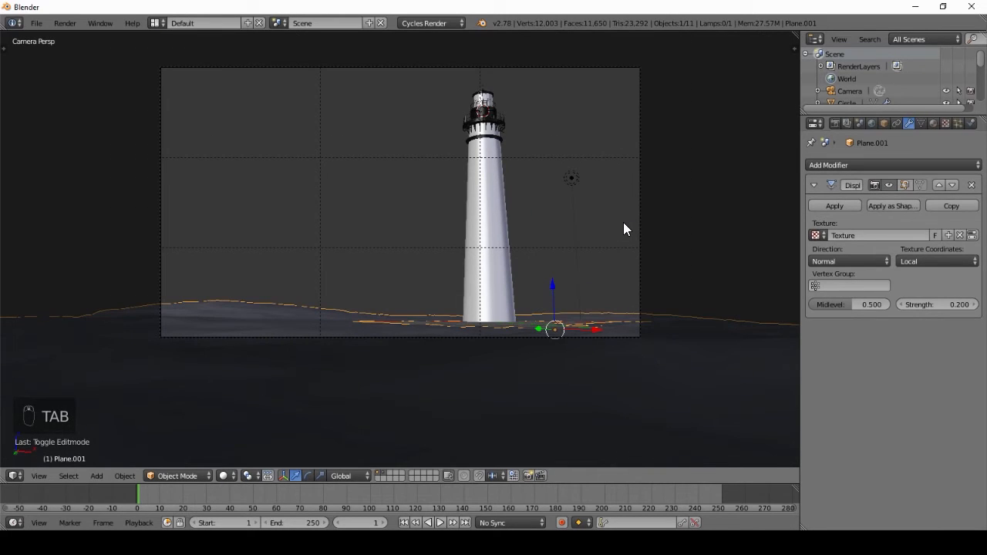
Add a particle system to the ground plane and give the plane a new material
{"action": "left_click", "coordinate": [960, 124]}
{"action": "left_click", "coordinate": [912, 202]}
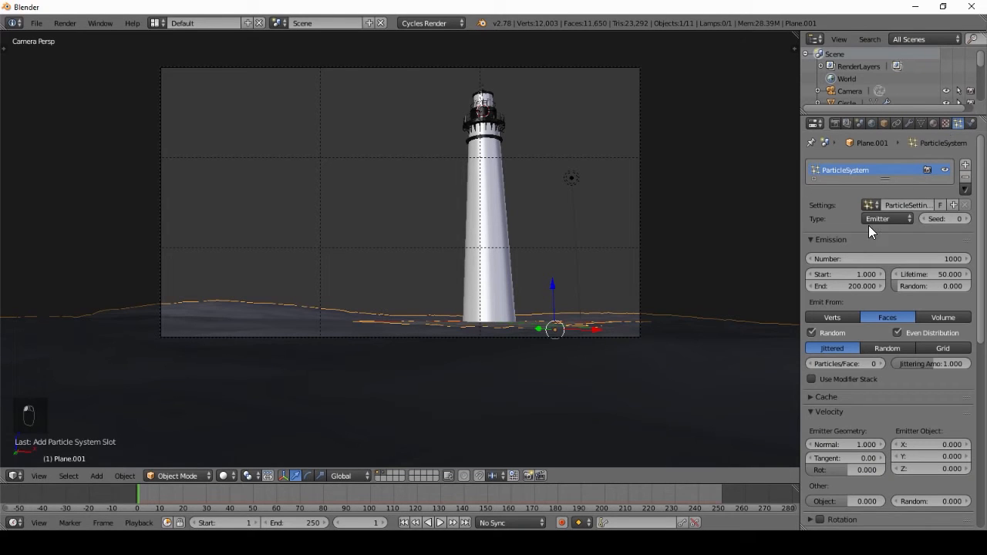
{"action": "left_click", "coordinate": [933, 124]}
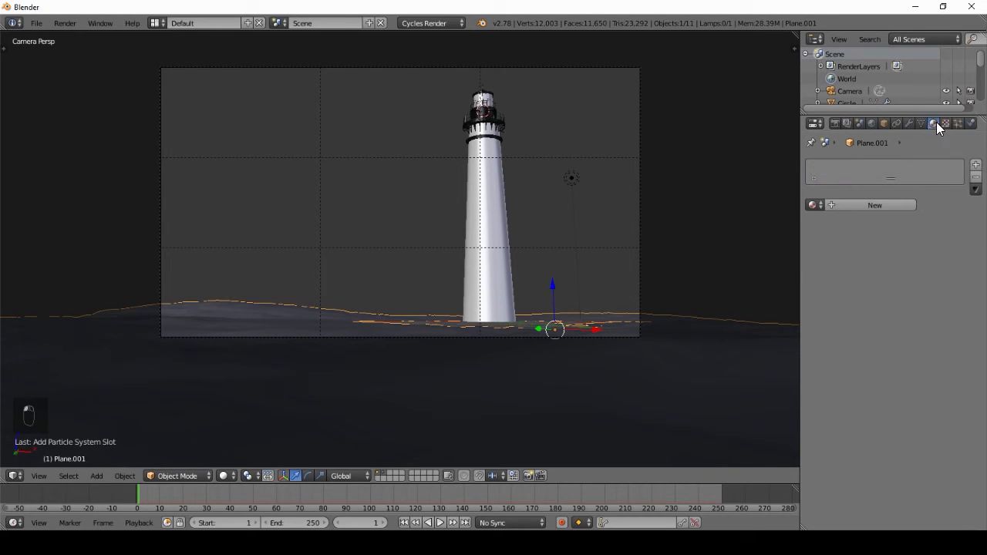
{"action": "left_click", "coordinate": [872, 202]}
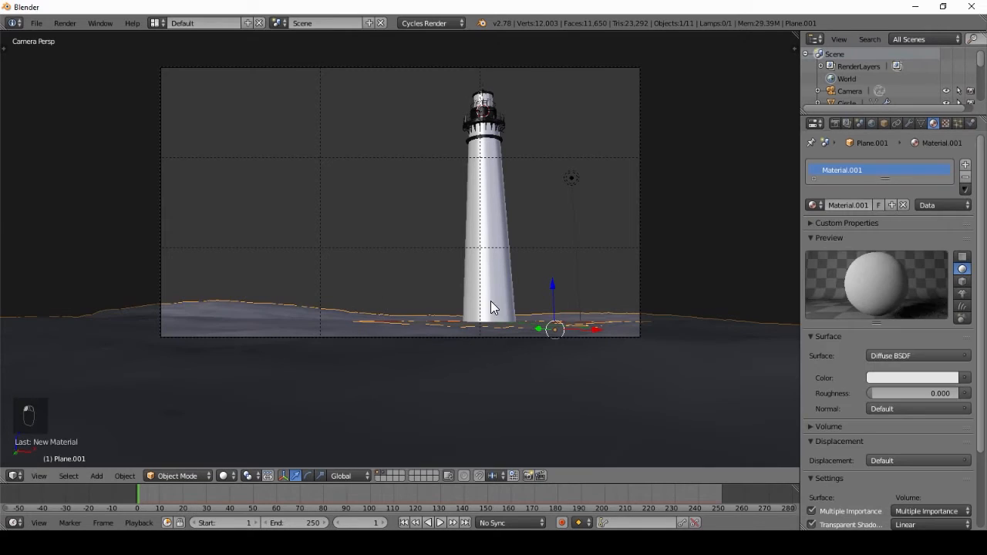
Make the ground material's surface a Mix Shader that combines a Diffuse BSDF and a Glossy BSDF
{"action": "left_click", "coordinate": [964, 378]}
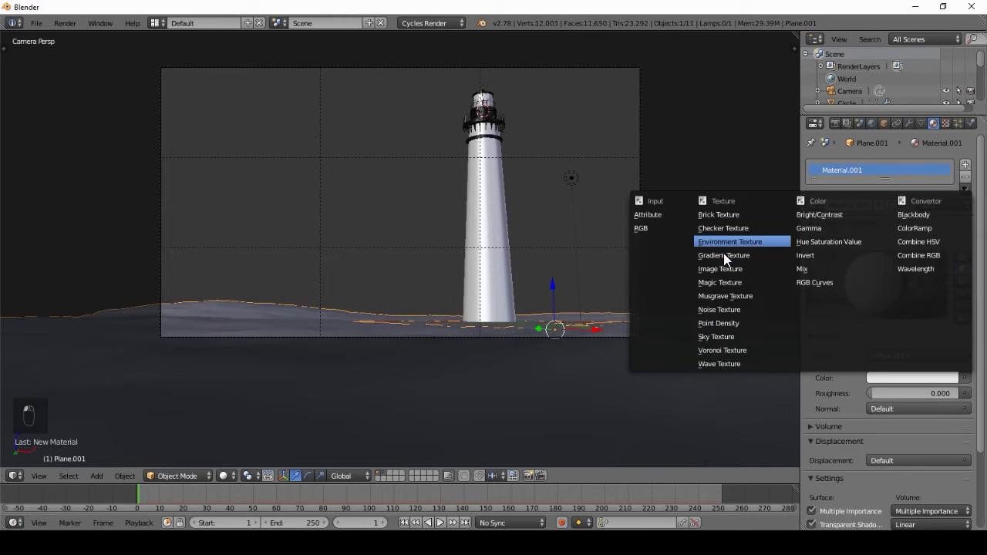
{"action": "left_click", "coordinate": [723, 268]}
{"action": "left_click", "coordinate": [929, 355]}
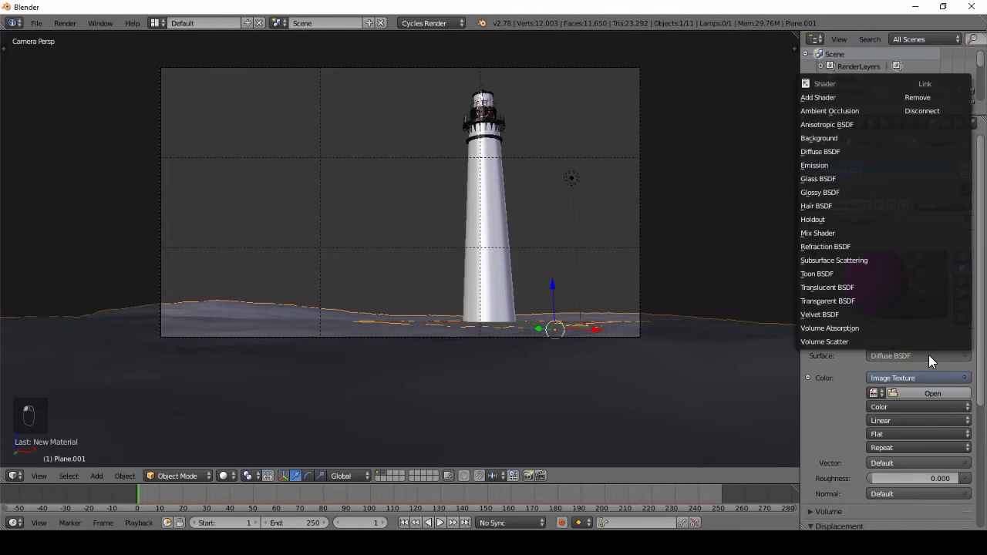
{"action": "left_click", "coordinate": [817, 232]}
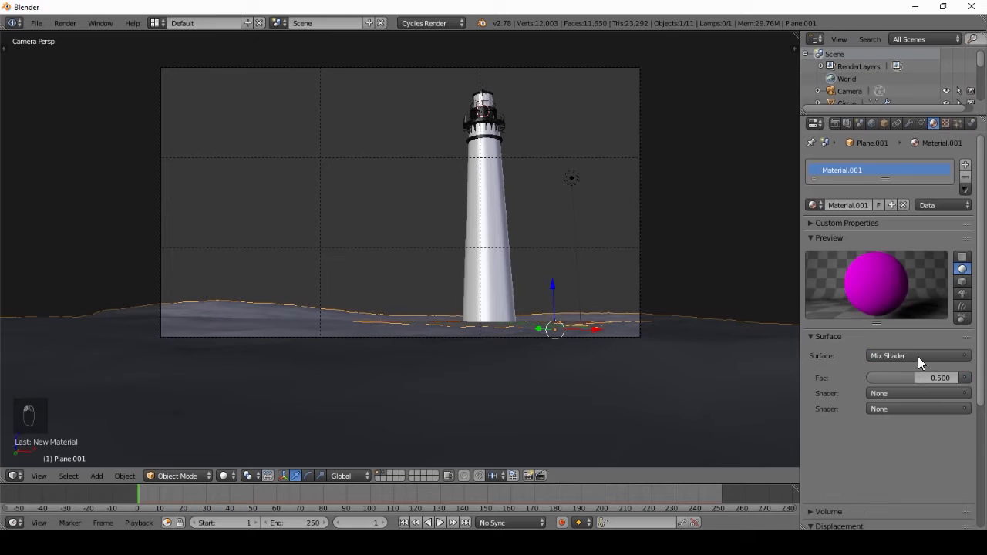
{"action": "left_click", "coordinate": [893, 393]}
{"action": "left_click", "coordinate": [902, 189]}
{"action": "left_click", "coordinate": [899, 454]}
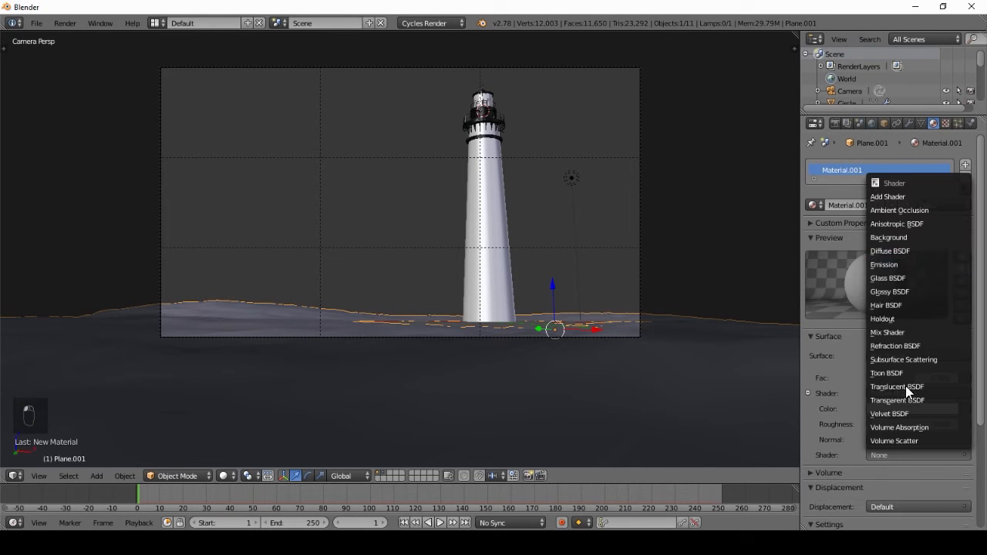
{"action": "left_click", "coordinate": [889, 292]}
Set the mix factor between the ground's diffuse and glossy shaders to 0.1
{"action": "scroll", "coordinate": [930, 356], "scroll_direction": "down", "scroll_amount": 3}
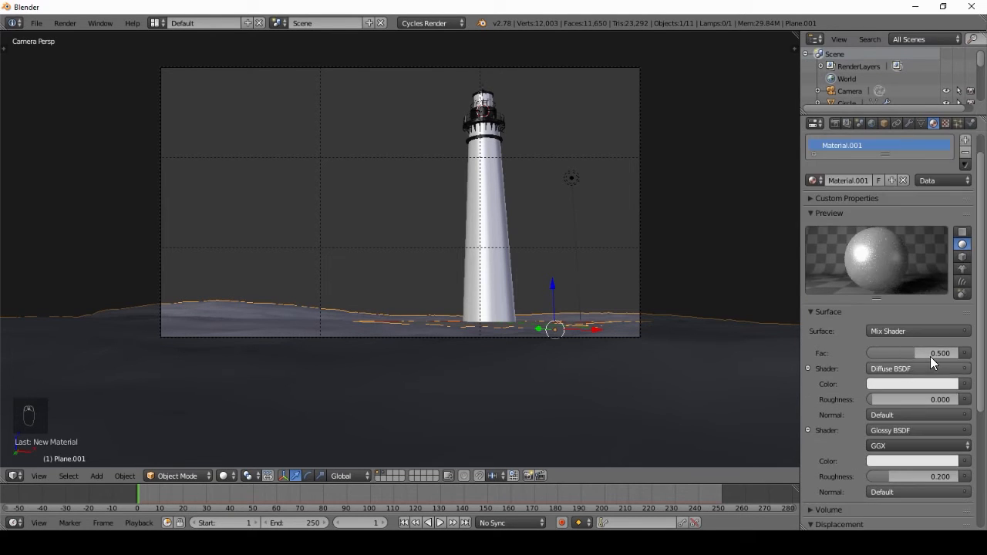
{"action": "left_click", "coordinate": [934, 325]}
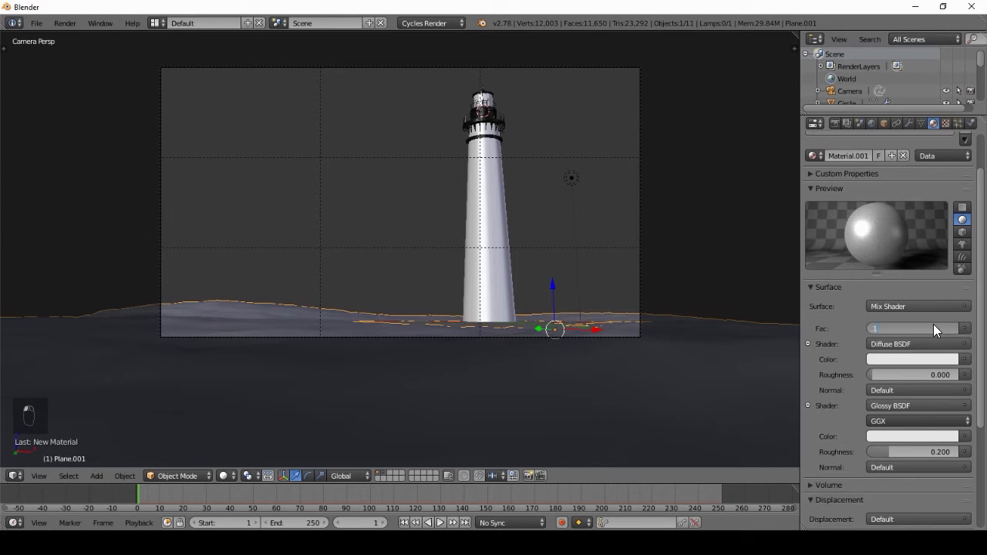
{"action": "type", "text": ".1"}
{"action": "key", "text": "Return"}
Assign an Image Texture to the Diffuse BSDF color and load the brown seamless soil image from the Light House Tutorial folder
{"action": "scroll", "coordinate": [948, 363], "scroll_direction": "down", "scroll_amount": 3}
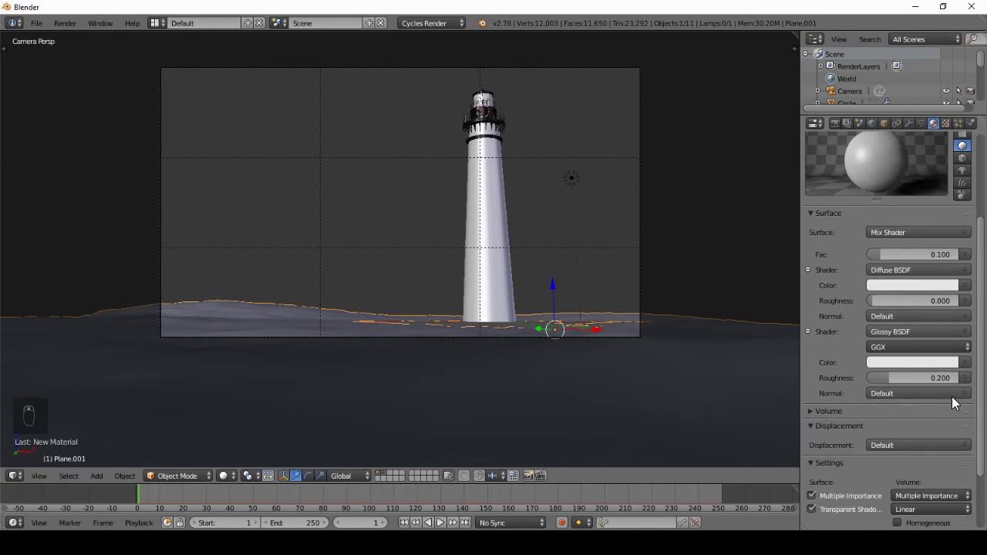
{"action": "left_click", "coordinate": [966, 285]}
{"action": "left_click", "coordinate": [721, 176]}
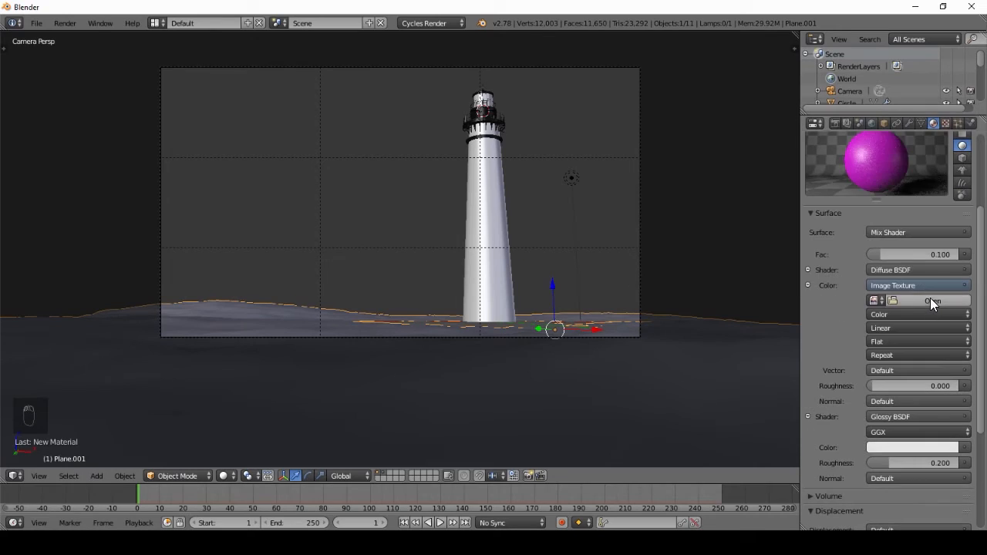
{"action": "left_click", "coordinate": [930, 299]}
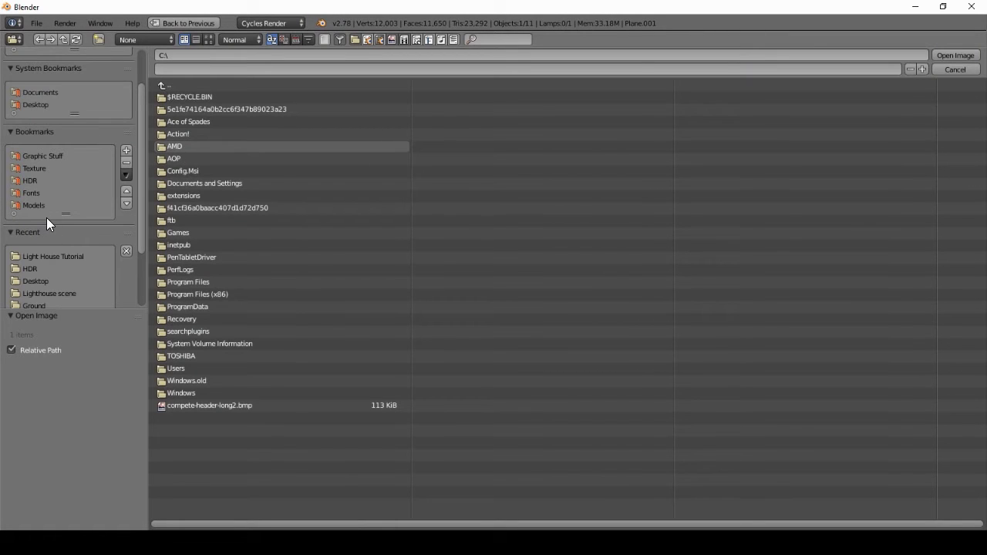
{"action": "left_click", "coordinate": [73, 256]}
{"action": "left_click", "coordinate": [208, 39]}
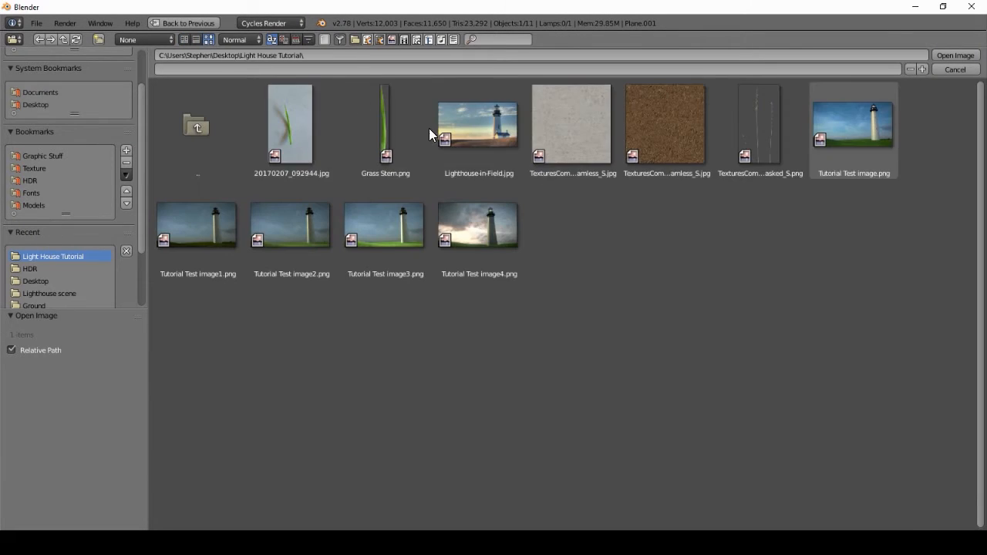
{"action": "left_click", "coordinate": [649, 136]}
{"action": "left_click", "coordinate": [955, 54]}
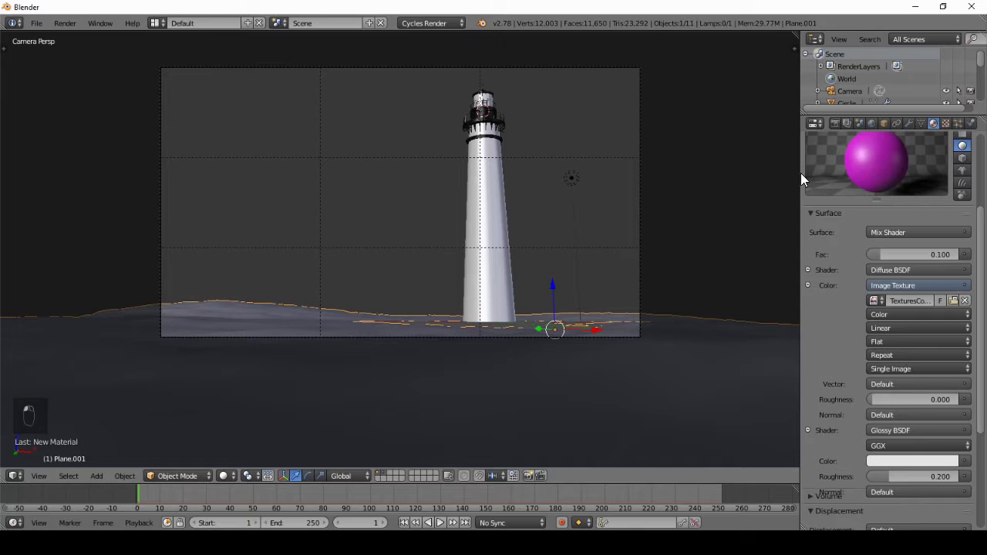
Select the entire ground mesh and unwrap it for UV mapping
{"action": "middle_click_drag", "start_coordinate": [582, 216], "coordinate": [579, 355]}
{"action": "key", "text": "Tab"}
{"action": "key", "text": "a"}
{"action": "key", "text": "a"}
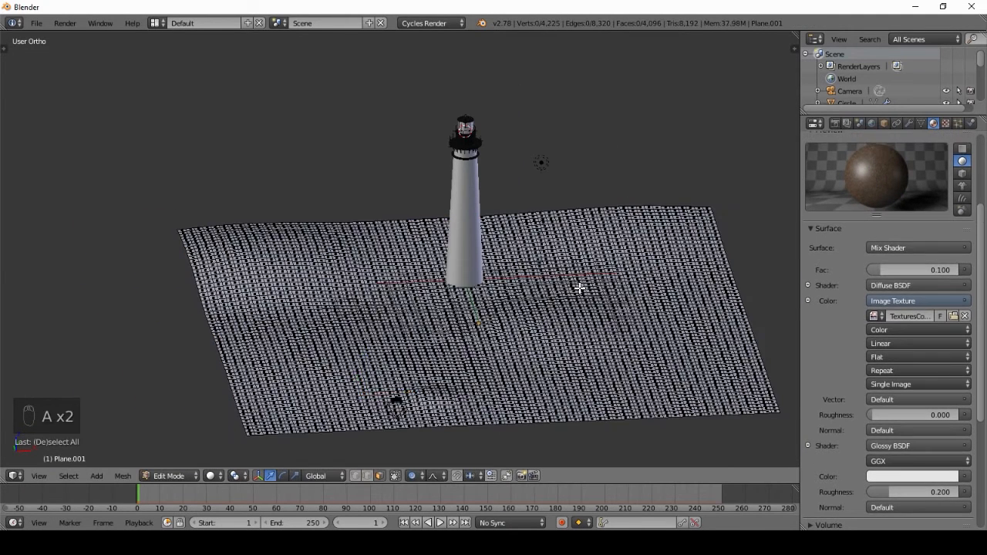
{"action": "key", "text": "a"}
{"action": "key", "text": "a"}
{"action": "key", "text": "u"}
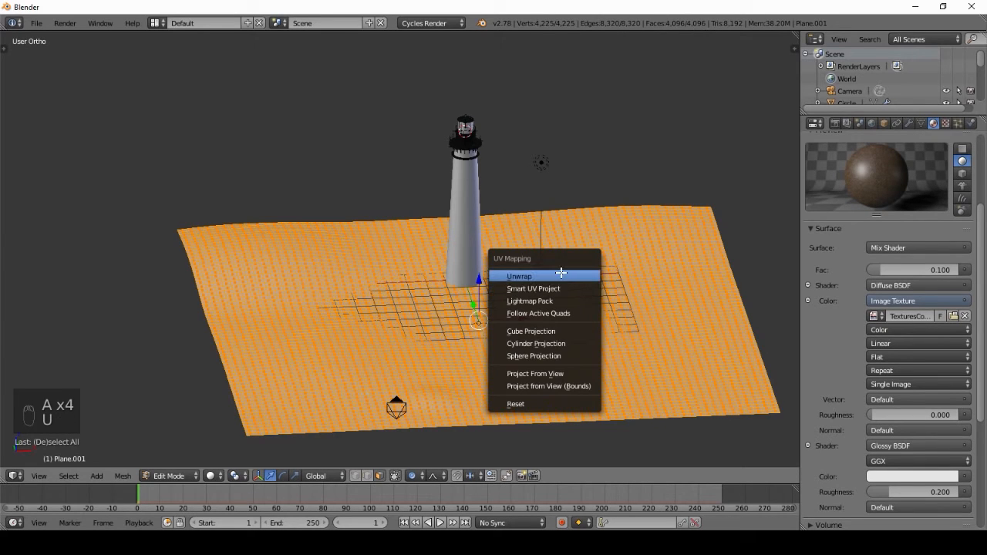
{"action": "key", "text": "Tab"}
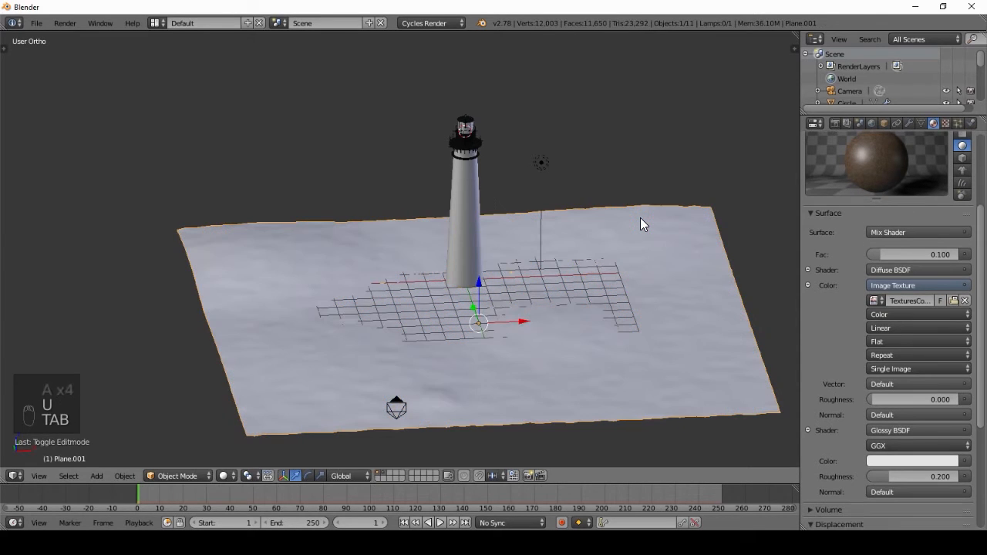
Set the ground material's Mix Shader factor to 0.03
{"action": "left_click", "coordinate": [926, 254]}
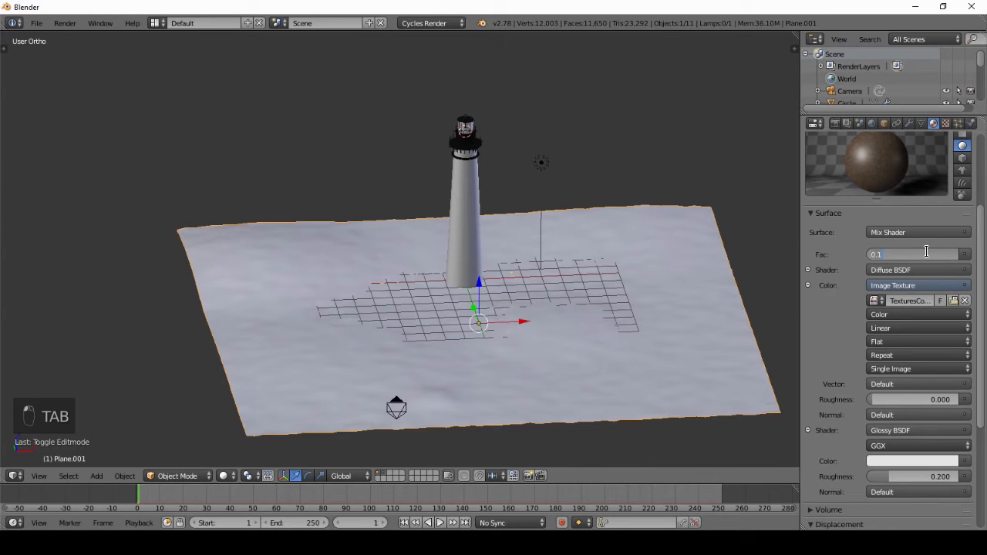
{"action": "key", "text": "Return"}
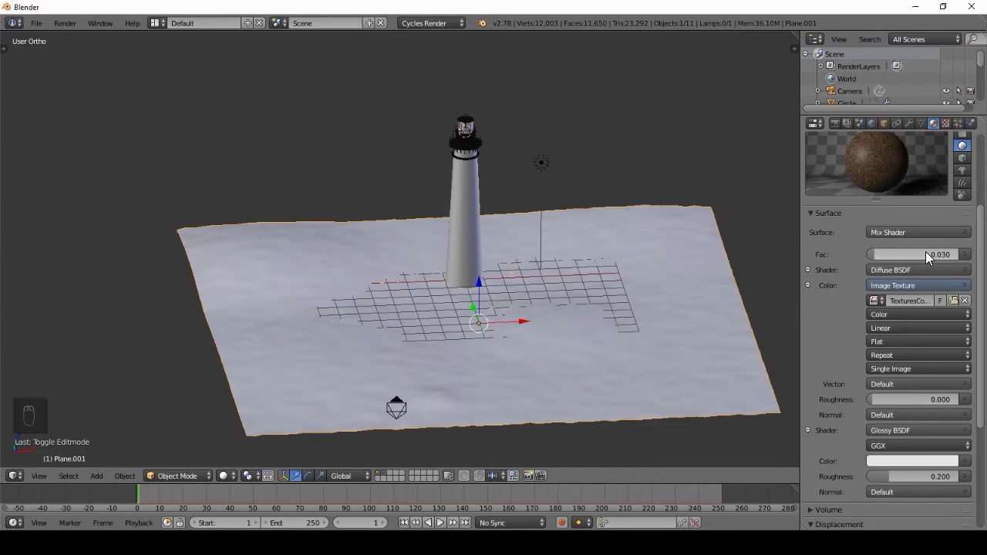
Split the 3D view in two and turn the new area into a UV/Image Editor
{"action": "left_click_drag", "start_coordinate": [797, 34], "coordinate": [455, 53]}
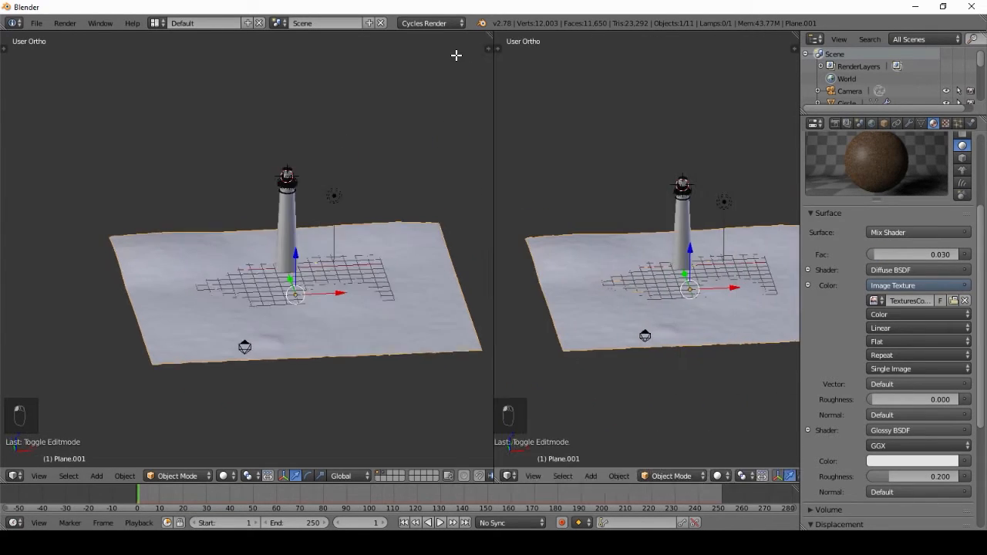
{"action": "left_click", "coordinate": [467, 476]}
{"action": "left_click", "coordinate": [526, 382]}
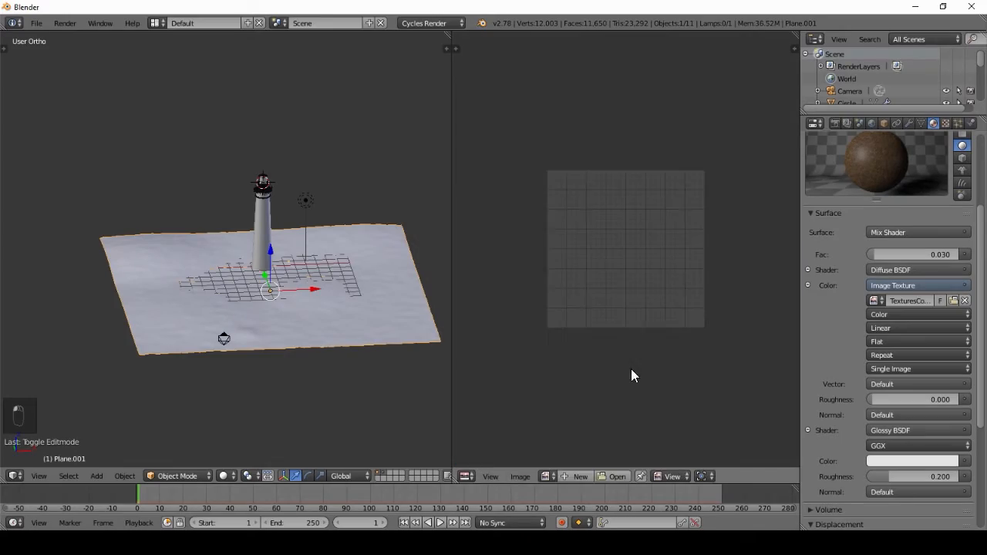
Scale up the ground mesh's whole UV layout and switch the 3D view to a shading mode that shows the soil texture
{"action": "key", "text": "Tab"}
{"action": "key", "text": "s"}
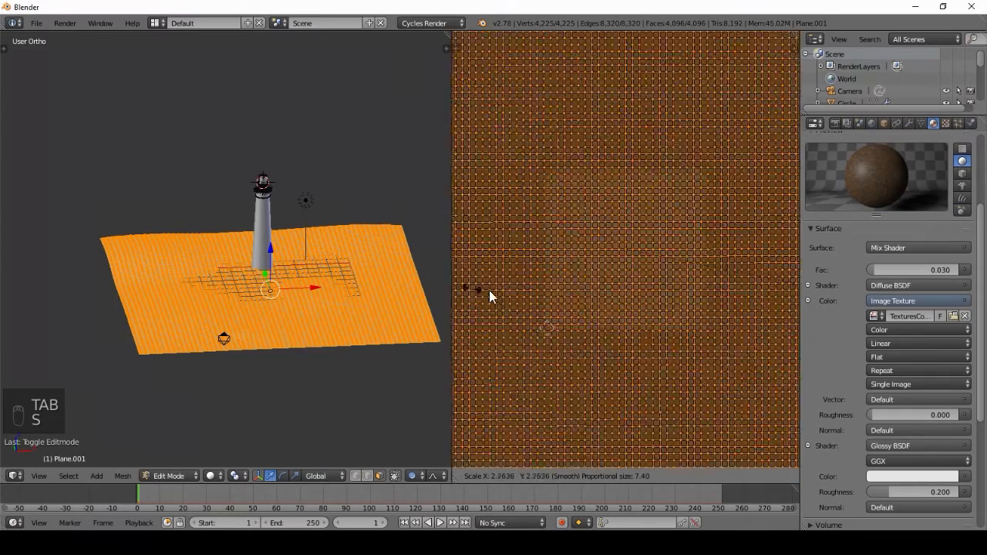
{"action": "left_click", "coordinate": [573, 313]}
{"action": "scroll", "coordinate": [265, 386], "scroll_direction": "up", "scroll_amount": 6}
{"action": "scroll", "coordinate": [265, 385], "scroll_direction": "up", "scroll_amount": 3}
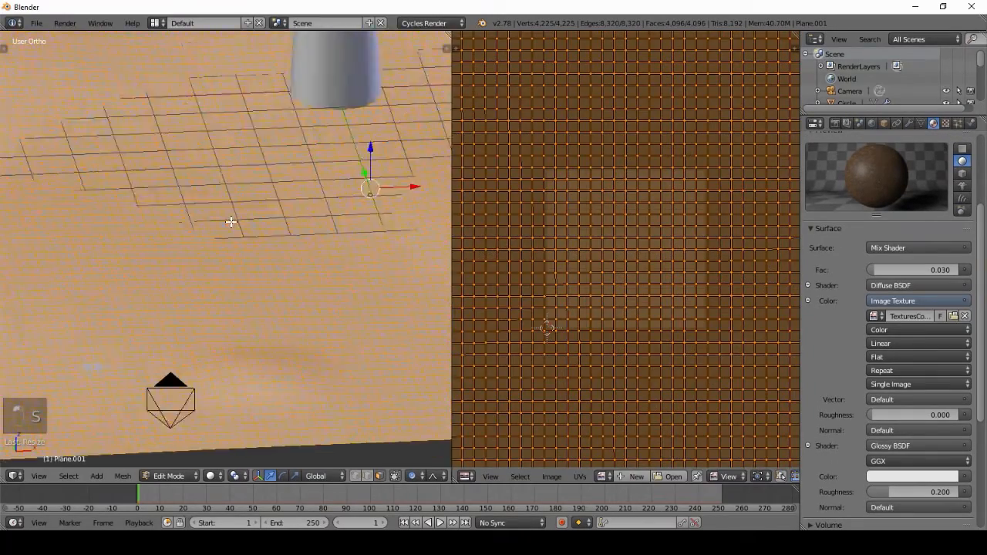
{"action": "left_click", "coordinate": [212, 475]}
{"action": "left_click", "coordinate": [253, 420]}
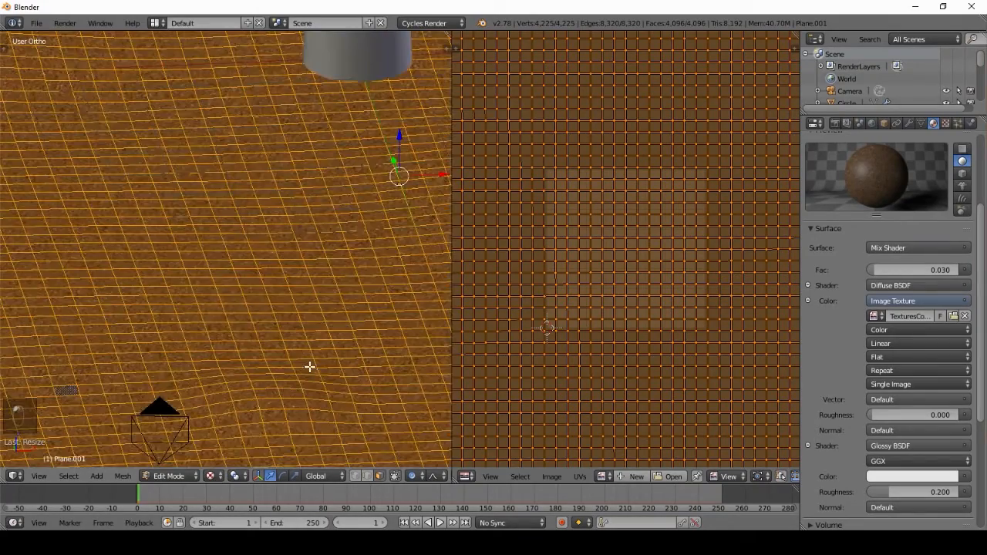
Scale the ground's UV layout up two more times so the soil texture repeats finely, and return to Object Mode
{"action": "scroll", "coordinate": [309, 368], "scroll_direction": "up", "scroll_amount": 3}
{"action": "key", "text": "s"}
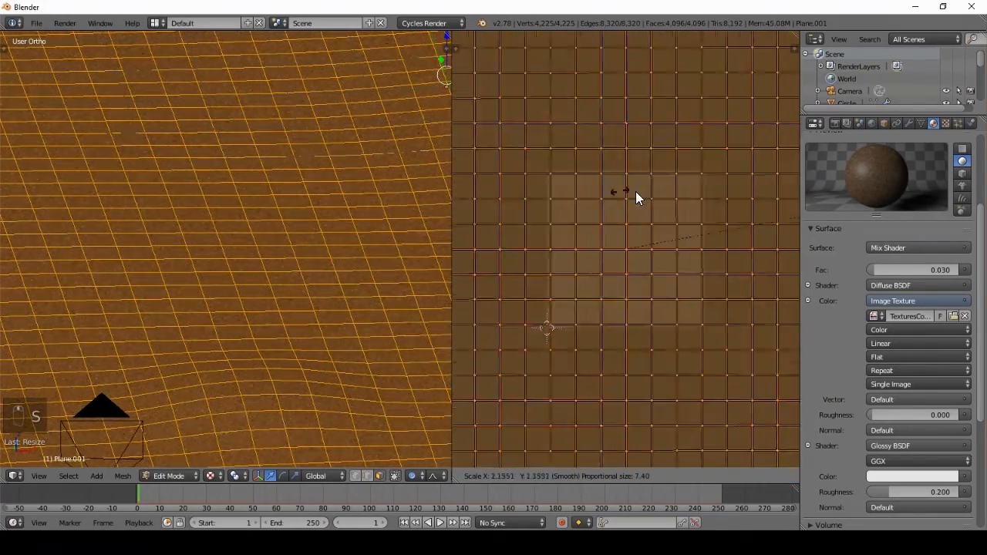
{"action": "left_click", "coordinate": [614, 207]}
{"action": "key", "text": "Tab"}
{"action": "scroll", "coordinate": [304, 307], "scroll_direction": "down", "scroll_amount": 5}
{"action": "scroll", "coordinate": [230, 302], "scroll_direction": "up", "scroll_amount": 6}
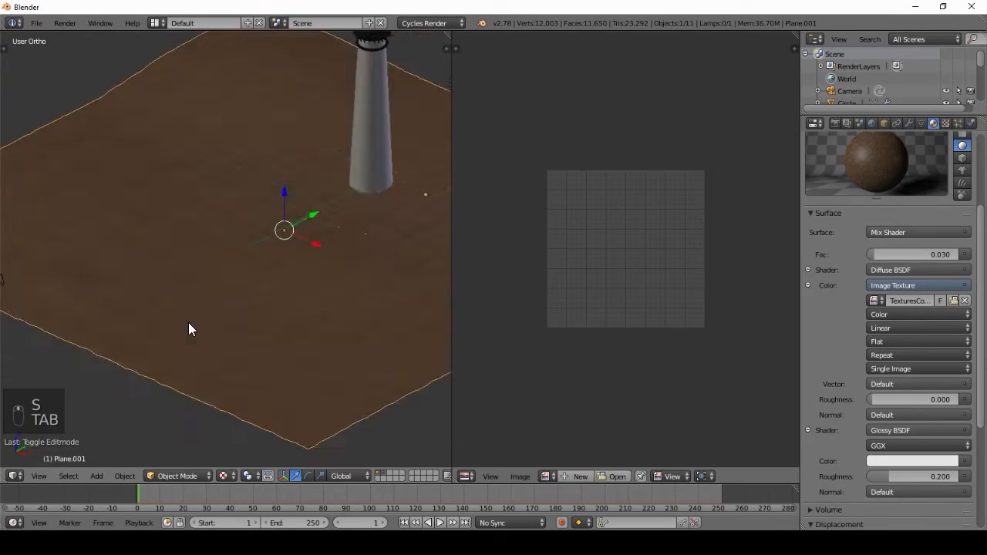
{"action": "key", "text": "Tab"}
{"action": "key", "text": "s"}
{"action": "left_click", "coordinate": [690, 219]}
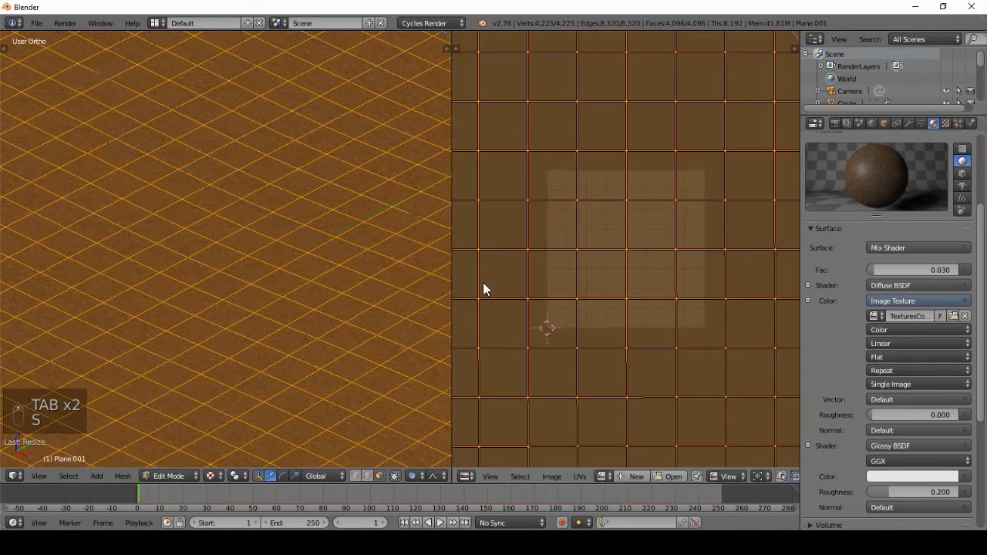
{"action": "key", "text": "Tab"}
{"action": "scroll", "coordinate": [160, 319], "scroll_direction": "down", "scroll_amount": 5}
{"action": "middle_click_drag", "start_coordinate": [259, 299], "coordinate": [193, 321]}
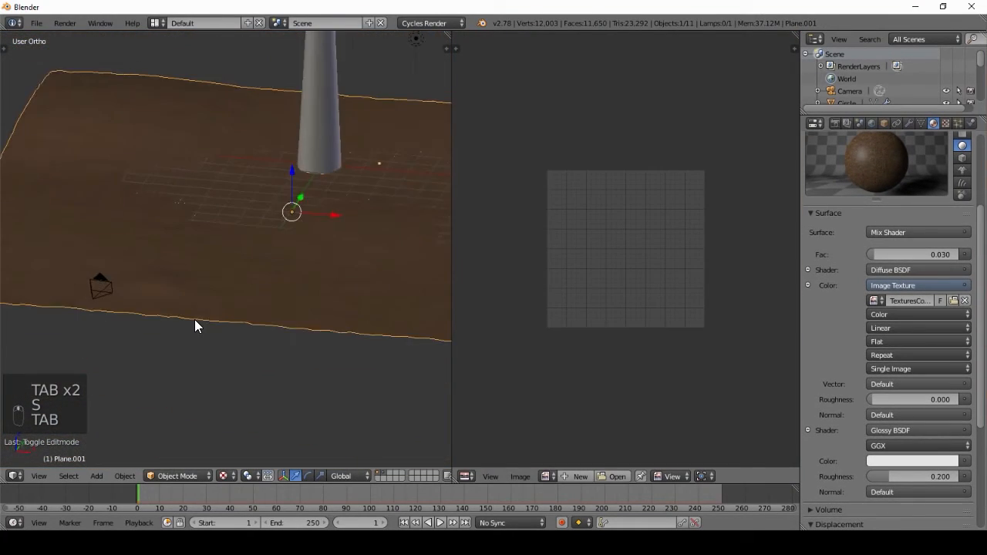
View the scene through the camera and merge the UV/Image Editor area back into a single 3D view
{"action": "key", "text": "KP_0"}
{"action": "scroll", "coordinate": [166, 339], "scroll_direction": "up", "scroll_amount": 4}
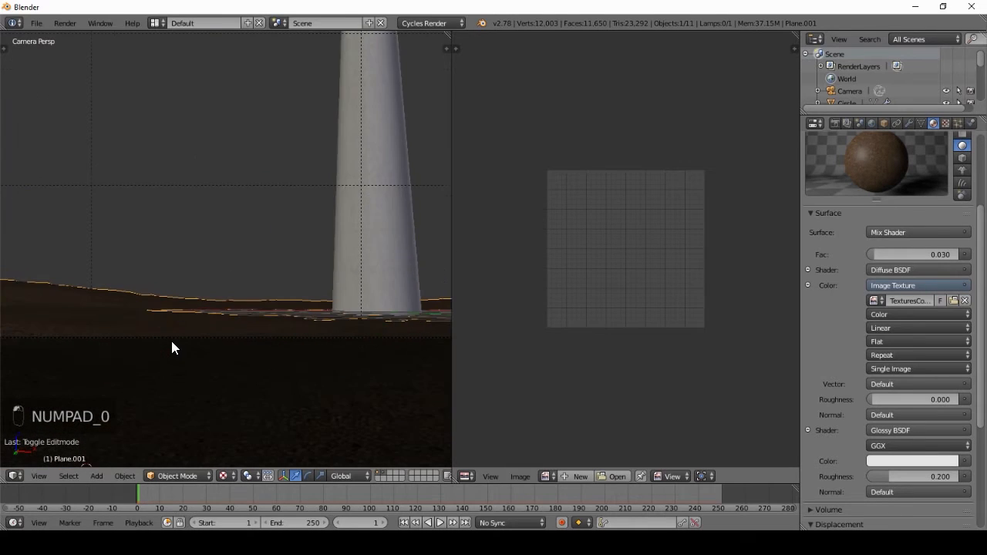
{"action": "scroll", "coordinate": [172, 343], "scroll_direction": "up", "scroll_amount": 3}
{"action": "scroll", "coordinate": [226, 347], "scroll_direction": "down", "scroll_amount": 3}
{"action": "left_click_drag", "start_coordinate": [450, 36], "coordinate": [590, 122]}
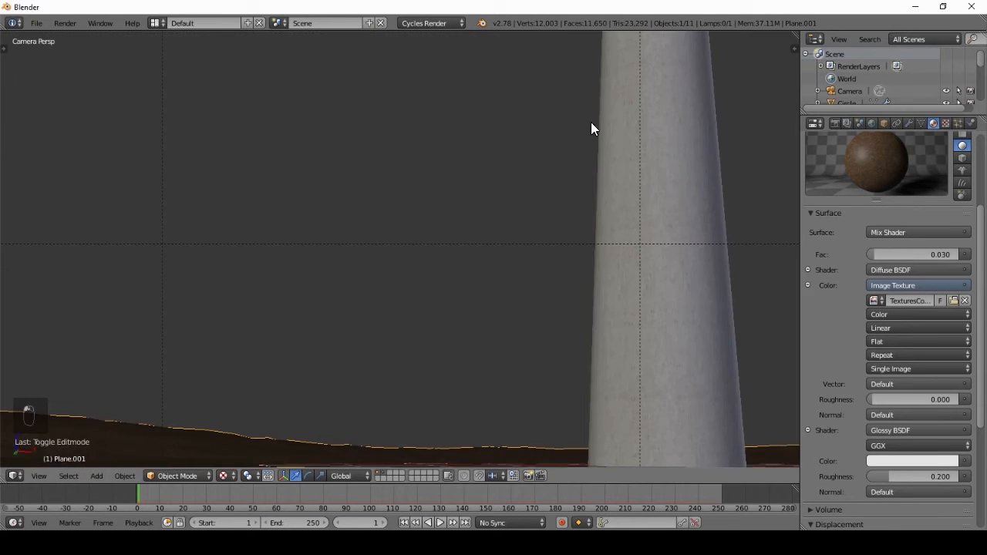
{"action": "scroll", "coordinate": [609, 193], "scroll_direction": "down", "scroll_amount": 5}
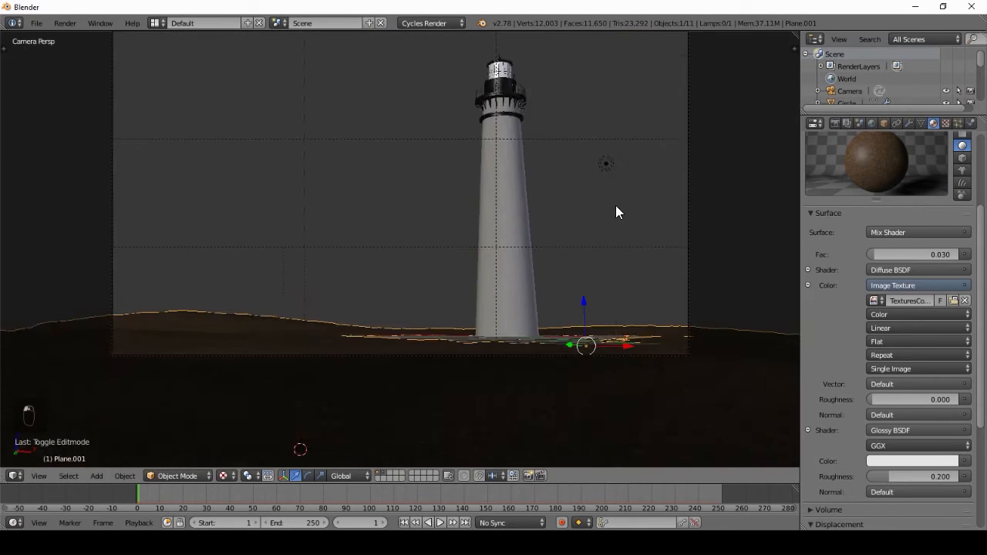
Change the ground's particle system type to Hair and enable its Advanced settings
{"action": "left_click", "coordinate": [957, 124]}
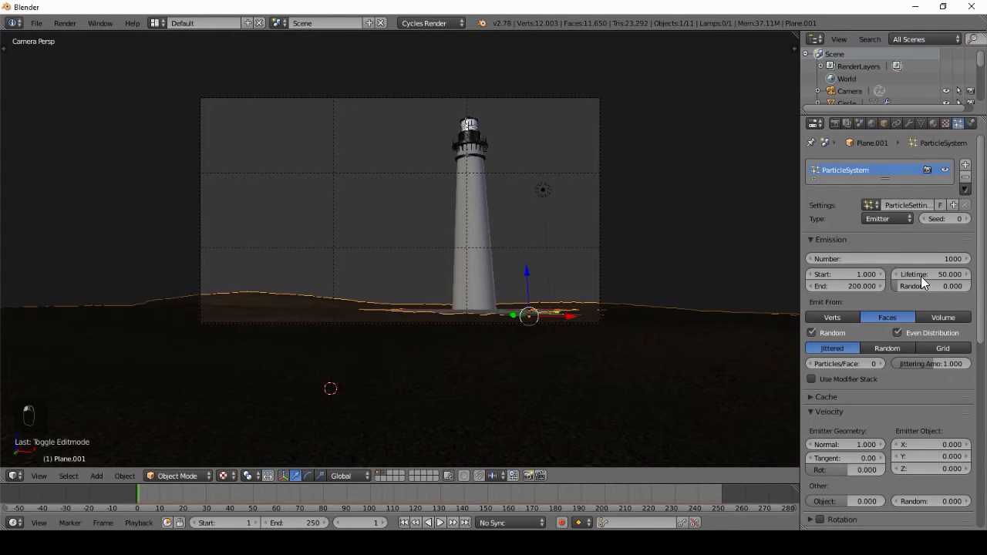
{"action": "left_click", "coordinate": [879, 219]}
{"action": "left_click", "coordinate": [883, 193]}
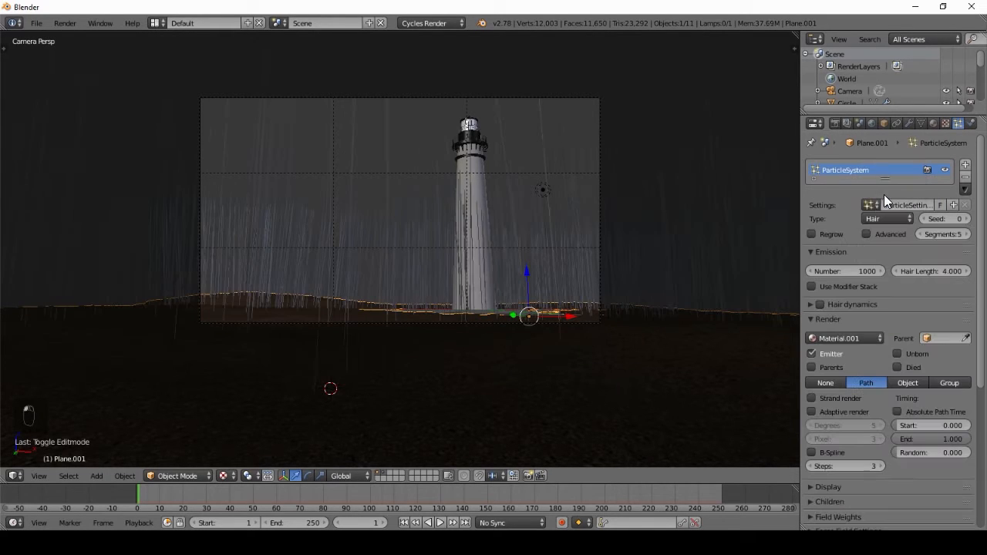
{"action": "left_click", "coordinate": [868, 234]}
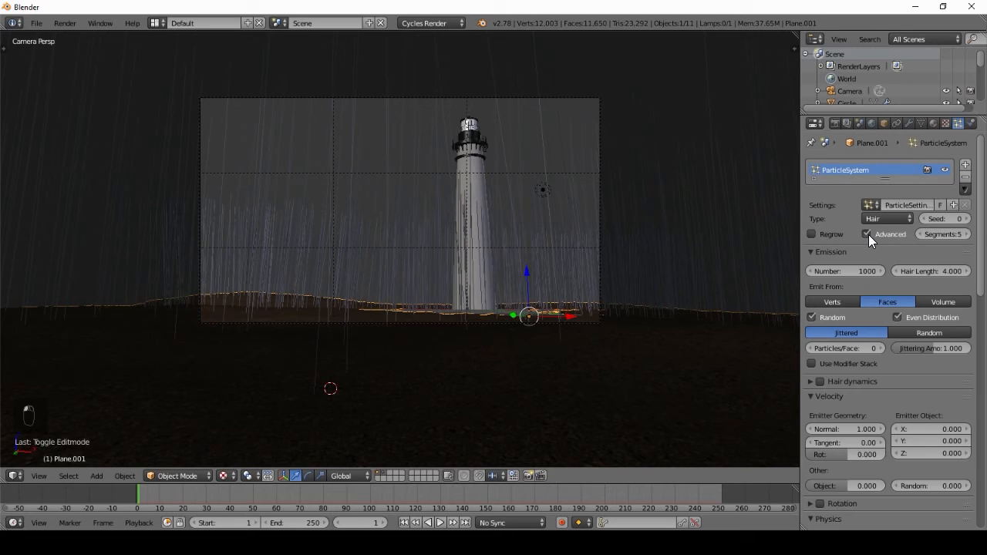
{"action": "scroll", "coordinate": [918, 262], "scroll_direction": "down", "scroll_amount": 2}
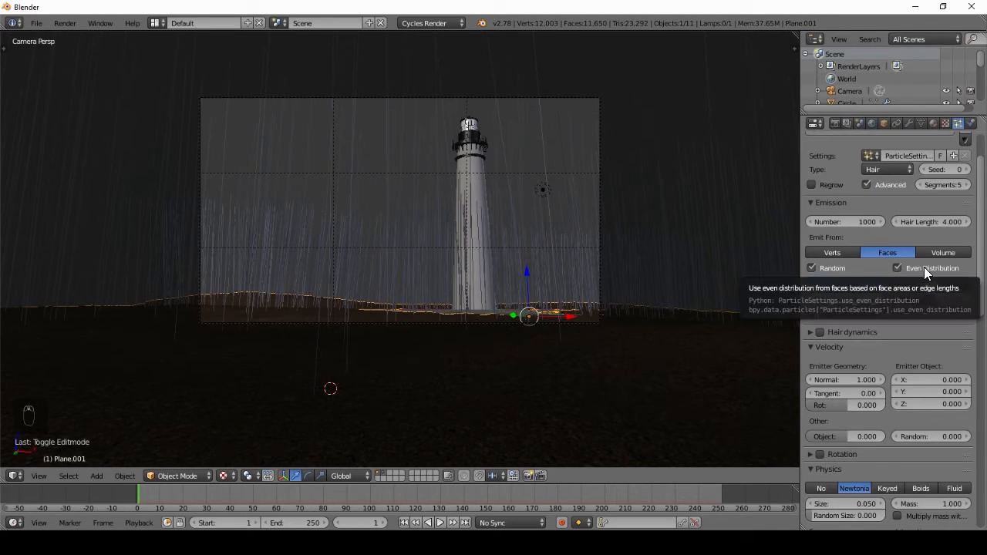
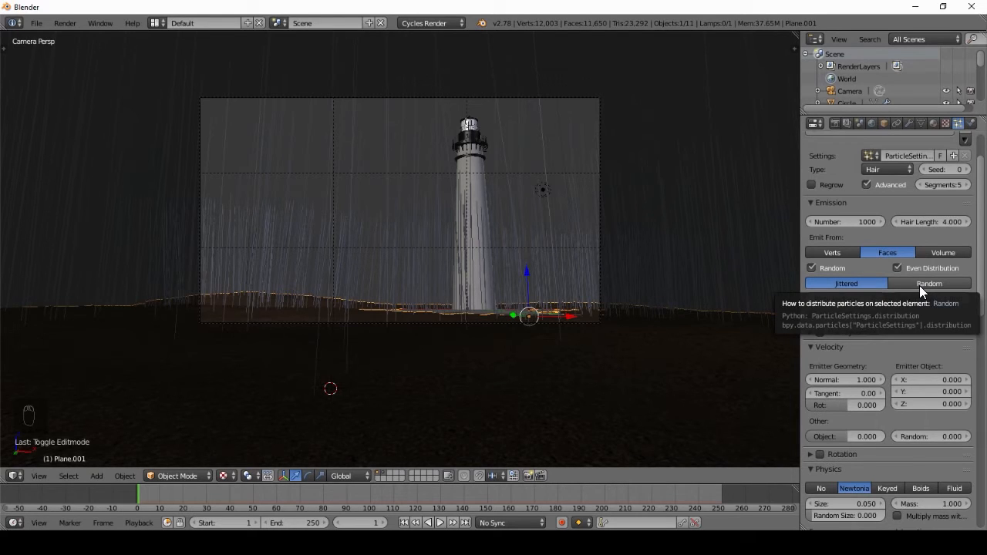
Distribute the ground's hair particles with the Random option and set the Hair Length to 0.070
{"action": "left_click", "coordinate": [919, 285]}
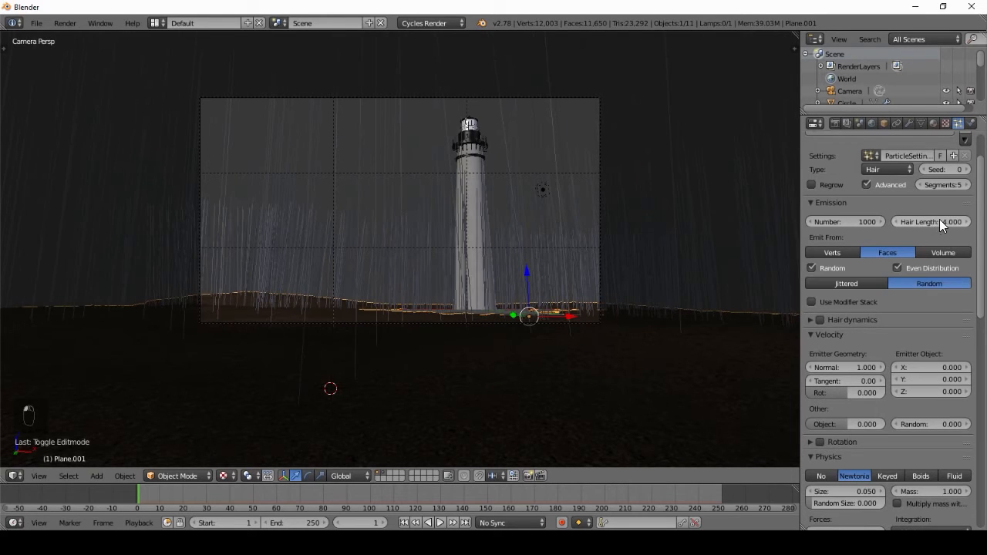
{"action": "left_click_drag", "start_coordinate": [939, 219], "coordinate": [769, 222]}
{"action": "scroll", "coordinate": [317, 221], "scroll_direction": "up", "scroll_amount": 4}
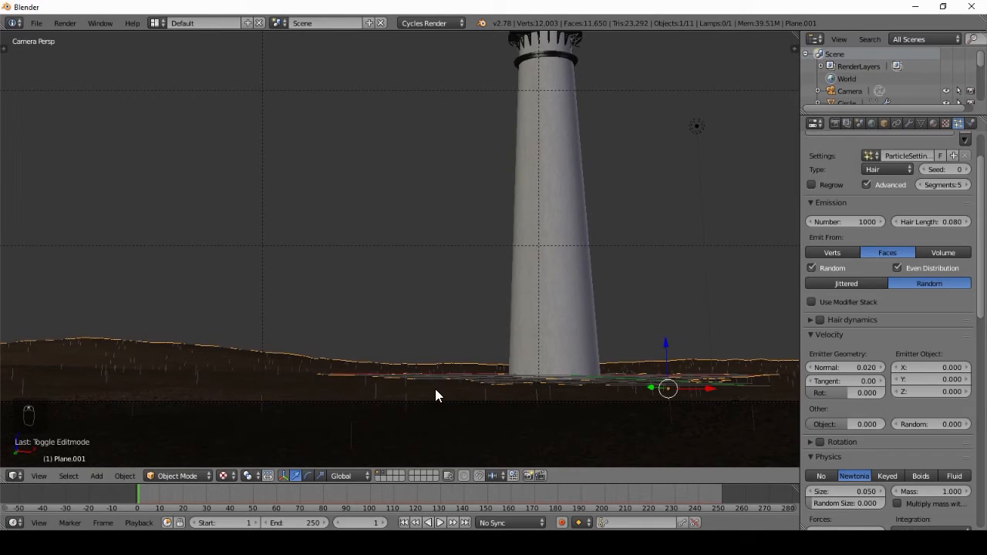
{"action": "middle_click_drag", "start_coordinate": [435, 390], "coordinate": [431, 293], "text": "shift"}
{"action": "left_click", "coordinate": [896, 221]}
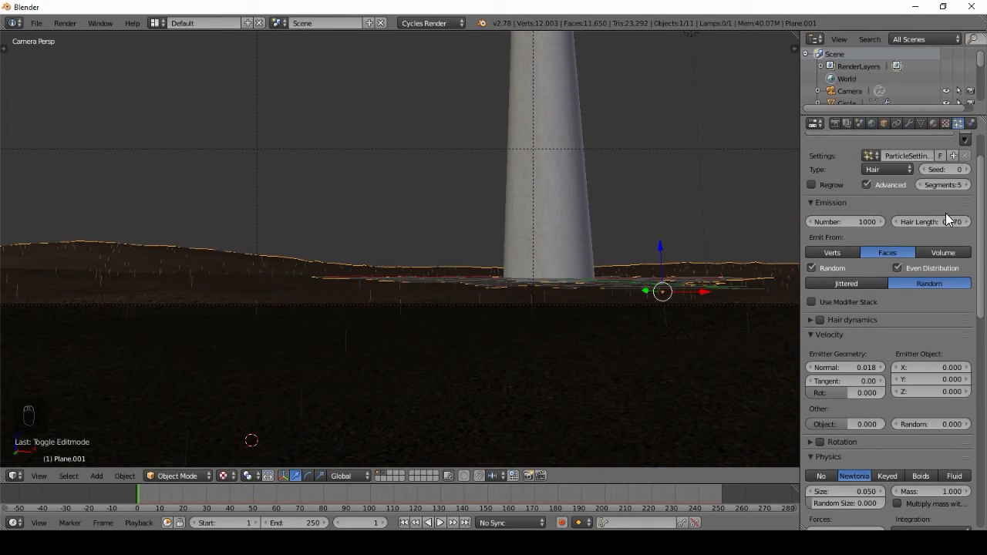
Set the hair particles' Brownian force to 0.020 to vary the direction of the strands
{"action": "scroll", "coordinate": [900, 293], "scroll_direction": "down", "scroll_amount": 4}
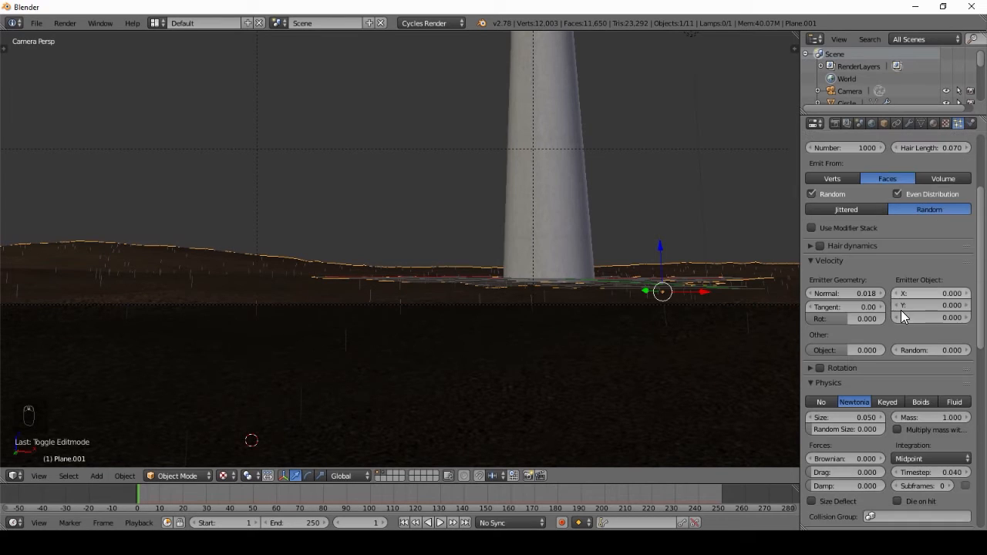
{"action": "scroll", "coordinate": [874, 305], "scroll_direction": "down", "scroll_amount": 4}
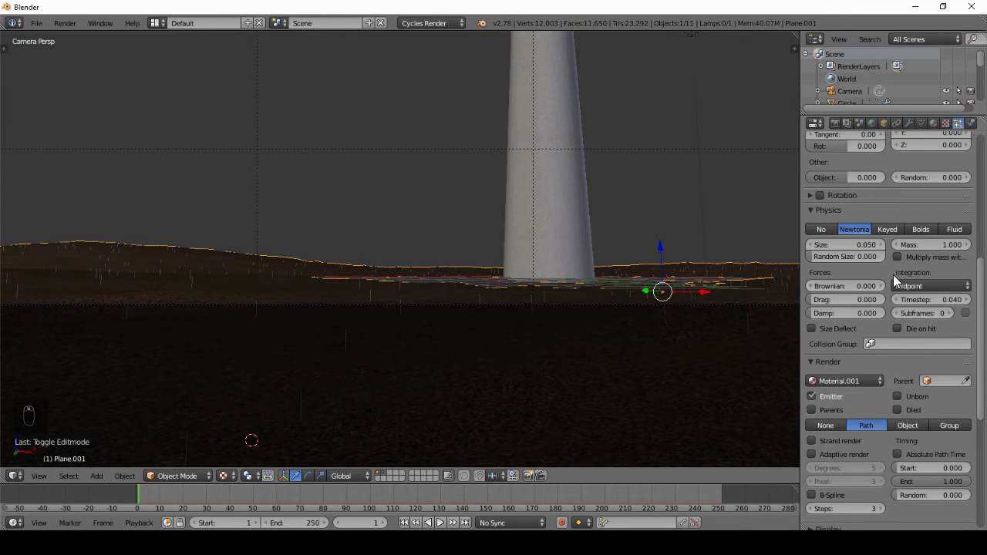
{"action": "left_click", "coordinate": [880, 286]}
{"action": "left_click", "coordinate": [880, 285]}
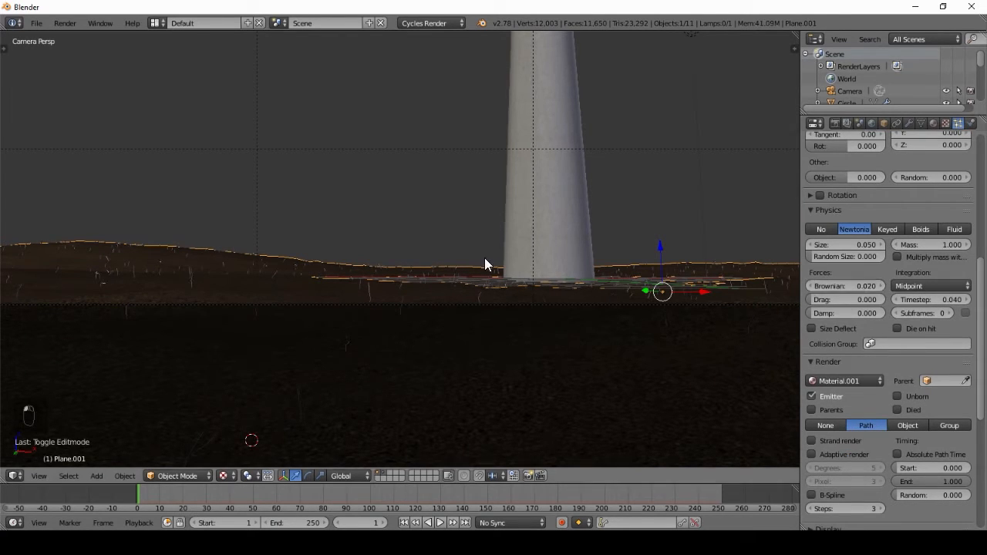
{"action": "scroll", "coordinate": [504, 284], "scroll_direction": "up", "scroll_amount": 2}
{"action": "scroll", "coordinate": [540, 293], "scroll_direction": "up", "scroll_amount": 3}
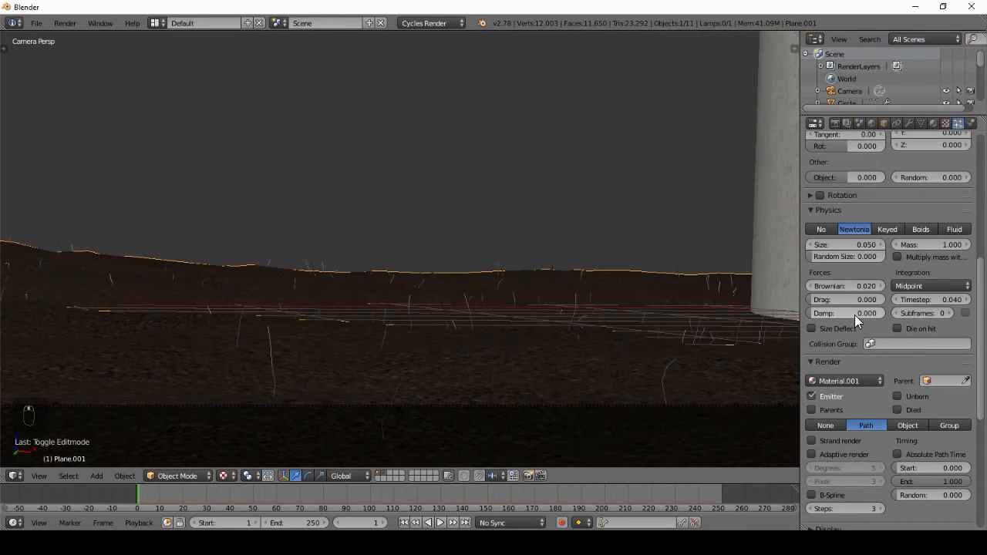
Give the hair particles Simple children and set the number of rendered children to 20
{"action": "scroll", "coordinate": [908, 268], "scroll_direction": "down", "scroll_amount": 1}
{"action": "scroll", "coordinate": [909, 267], "scroll_direction": "down", "scroll_amount": 6}
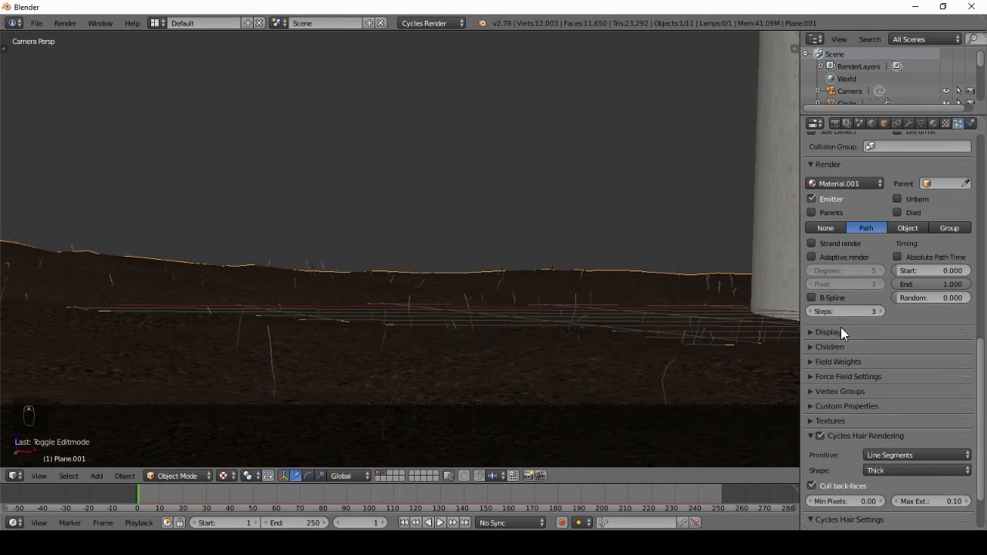
{"action": "left_click", "coordinate": [839, 334]}
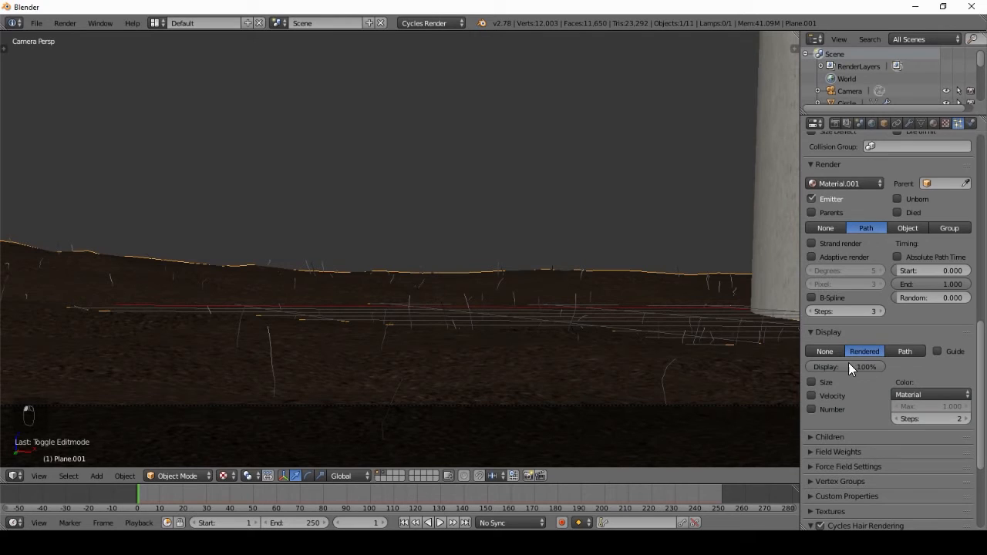
{"action": "left_click", "coordinate": [822, 333]}
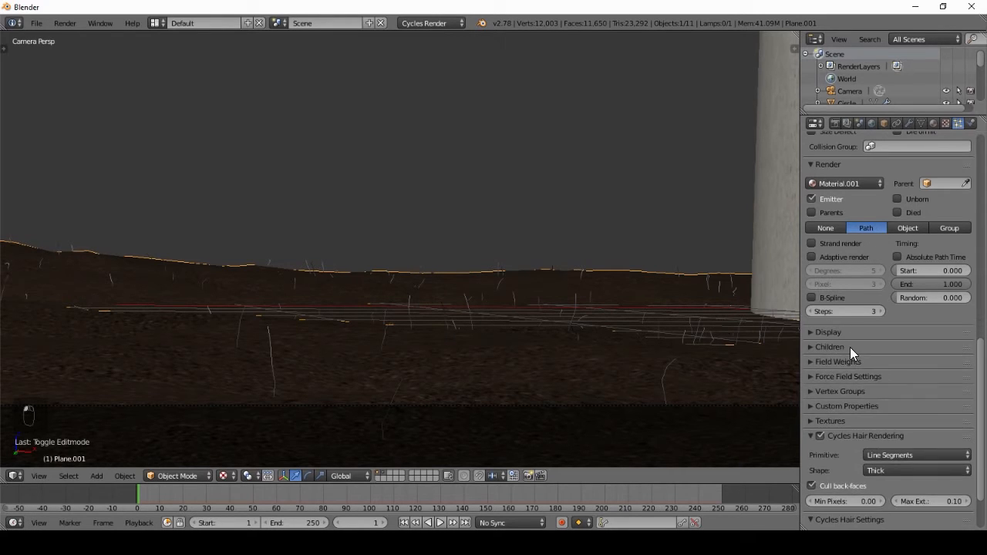
{"action": "left_click", "coordinate": [838, 349]}
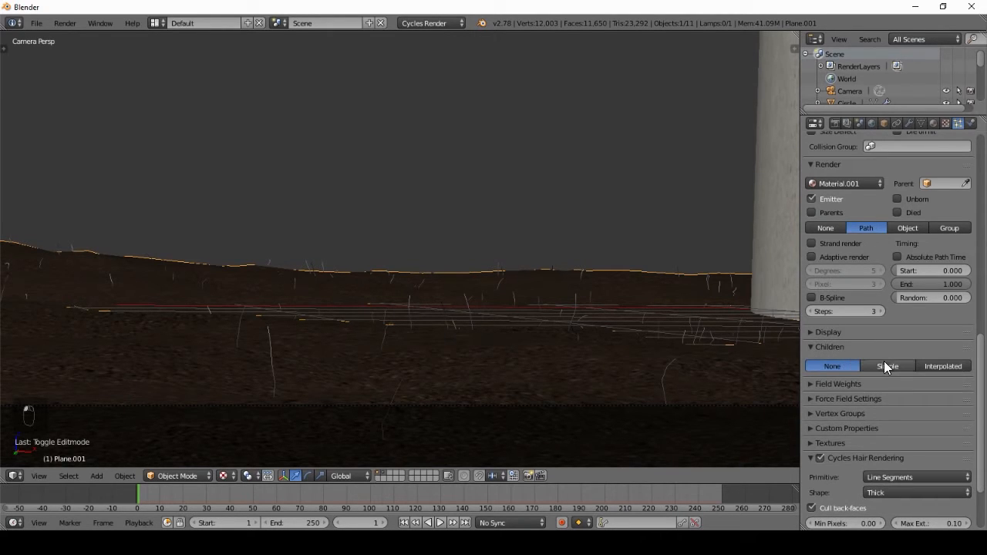
{"action": "left_click", "coordinate": [885, 366]}
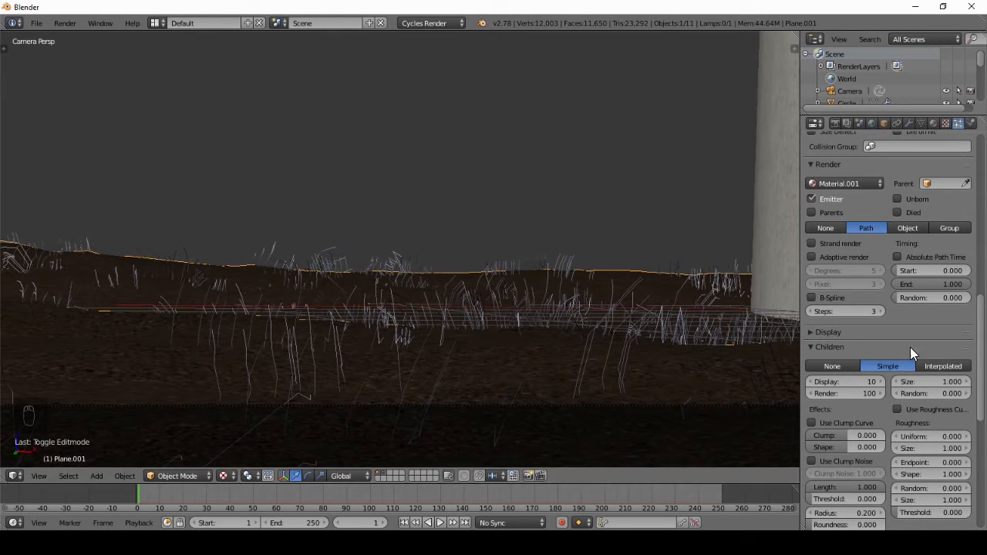
{"action": "left_click", "coordinate": [845, 390]}
{"action": "type", "text": "20"}
{"action": "key", "text": "Return"}
Set the children's Clump to -0.595 and shorten the Hair Length to 0.040
{"action": "scroll", "coordinate": [850, 400], "scroll_direction": "down", "scroll_amount": 2}
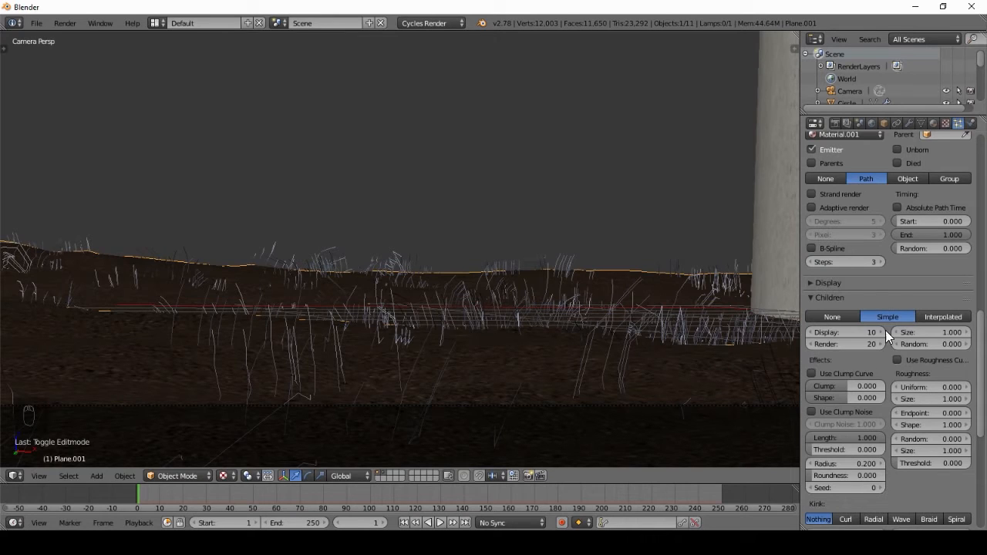
{"action": "left_click_drag", "start_coordinate": [874, 384], "coordinate": [825, 382]}
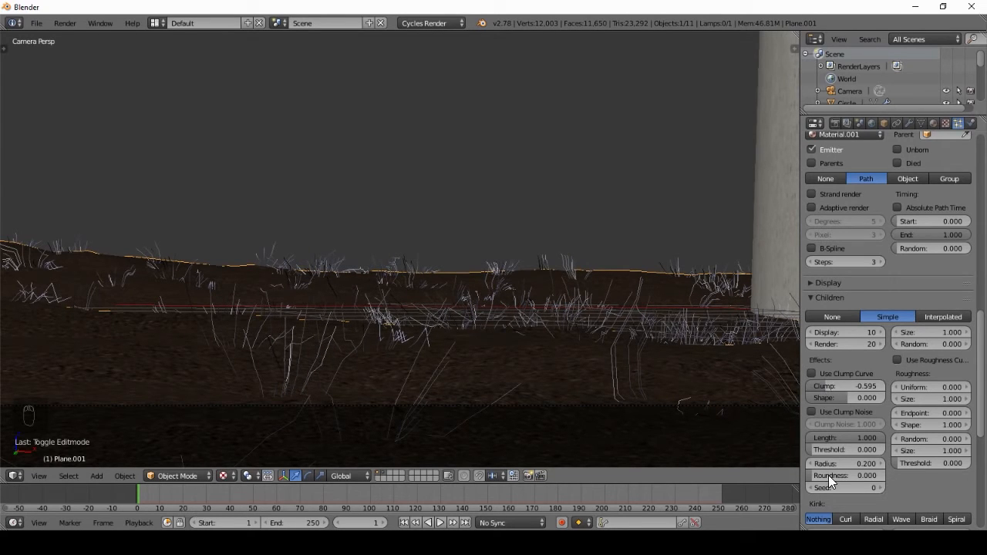
{"action": "scroll", "coordinate": [887, 209], "scroll_direction": "up", "scroll_amount": 3}
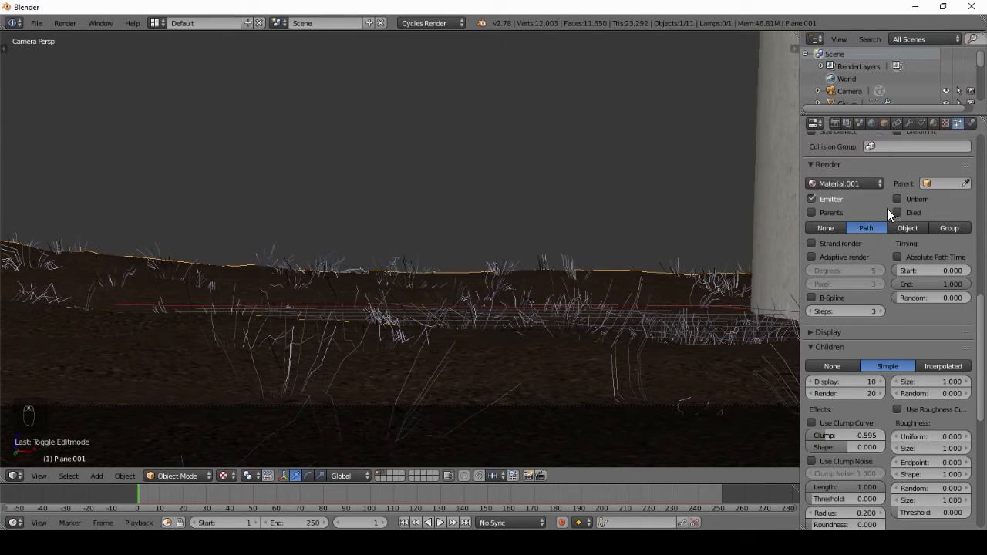
{"action": "scroll", "coordinate": [887, 209], "scroll_direction": "up", "scroll_amount": 12}
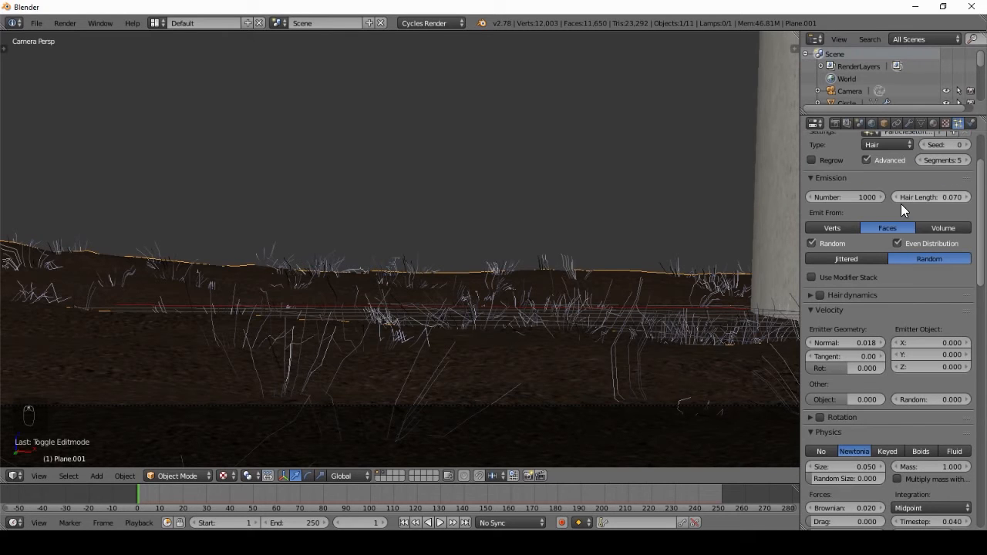
{"action": "left_click", "coordinate": [896, 197]}
{"action": "left_click", "coordinate": [896, 197]}
{"action": "left_click", "coordinate": [896, 197]}
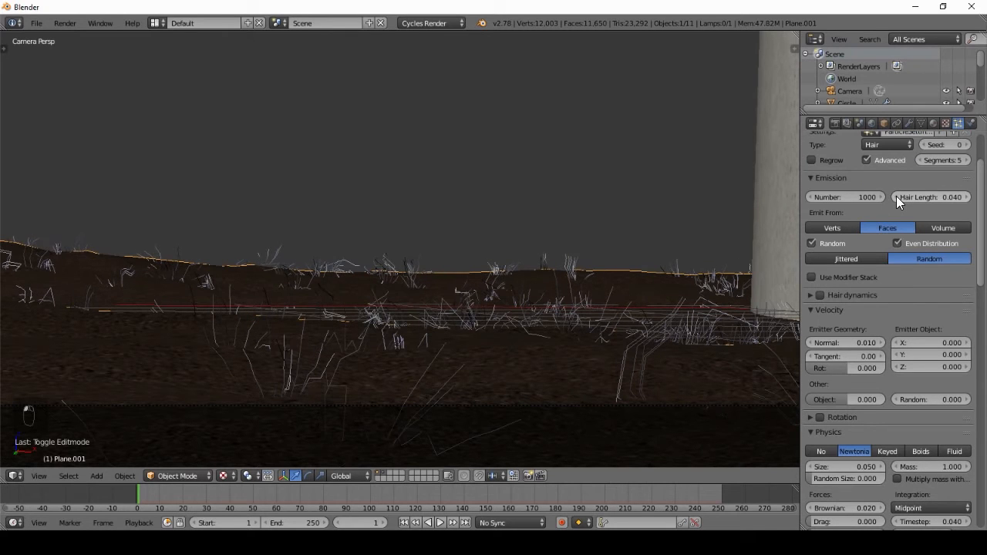
Set the child hairs' Length to 0.273 and their Radius around the parent to 0.100
{"action": "left_click_drag", "start_coordinate": [982, 269], "coordinate": [985, 443]}
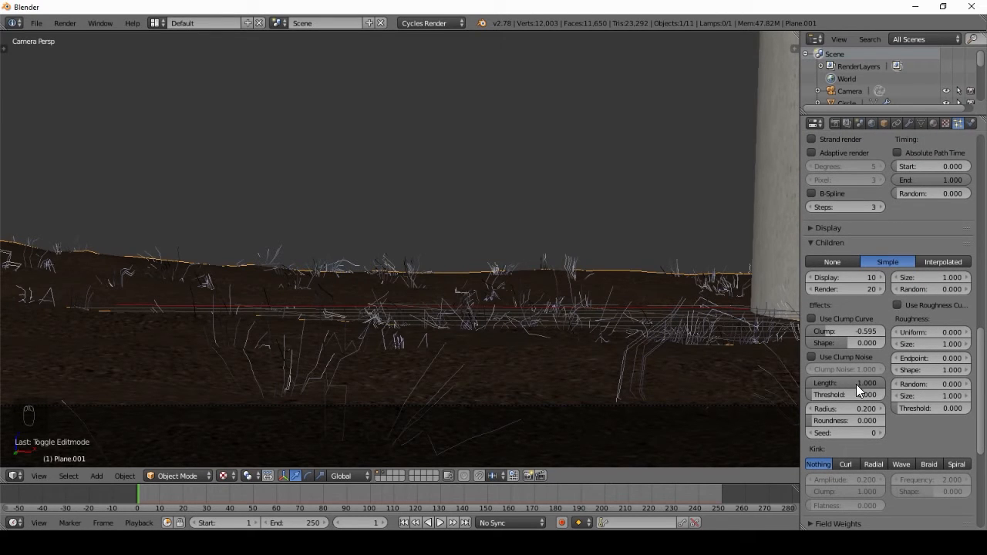
{"action": "left_click_drag", "start_coordinate": [856, 384], "coordinate": [840, 409]}
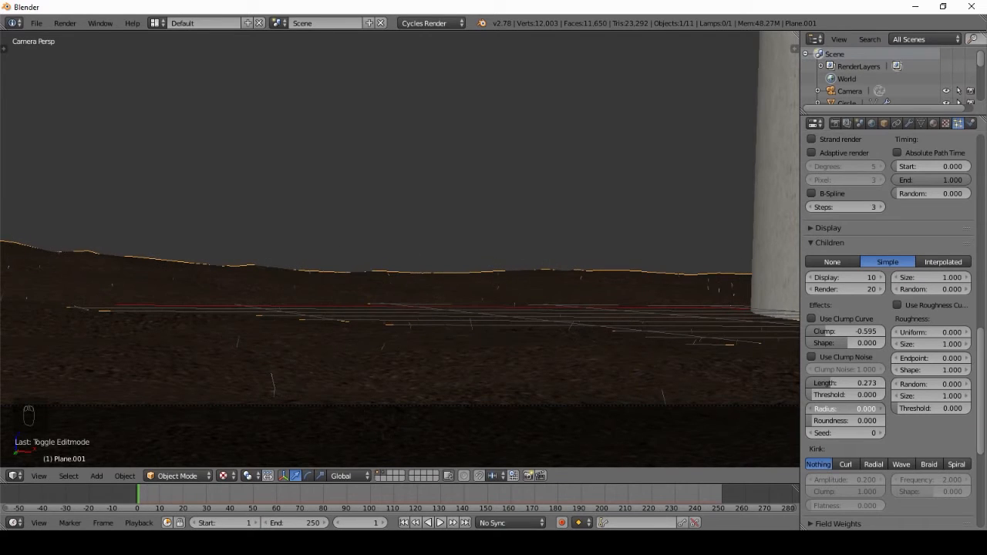
{"action": "left_click", "coordinate": [878, 409]}
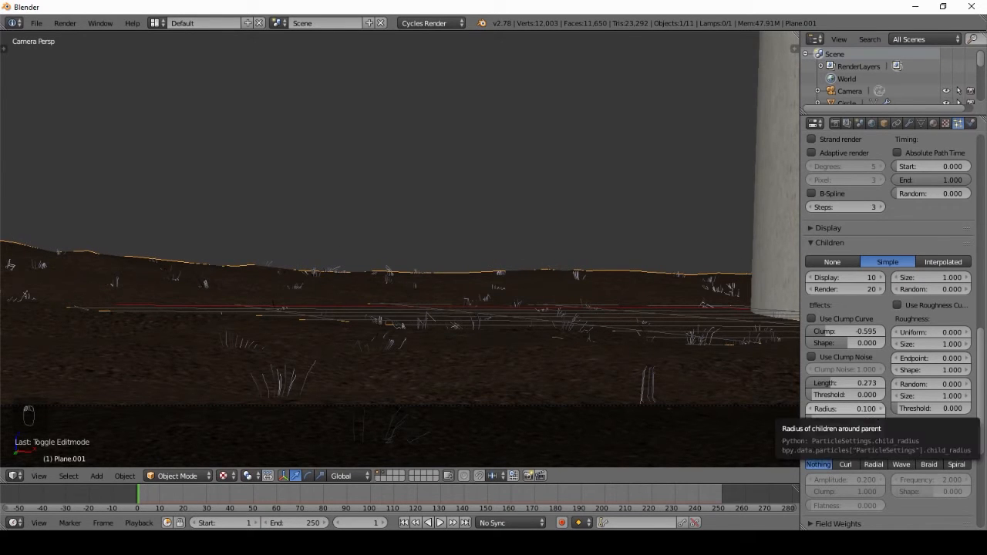
Try a larger Radius for the child hairs, return it to 0.100, and set their Roundness to 0.397
{"action": "left_click", "coordinate": [879, 409]}
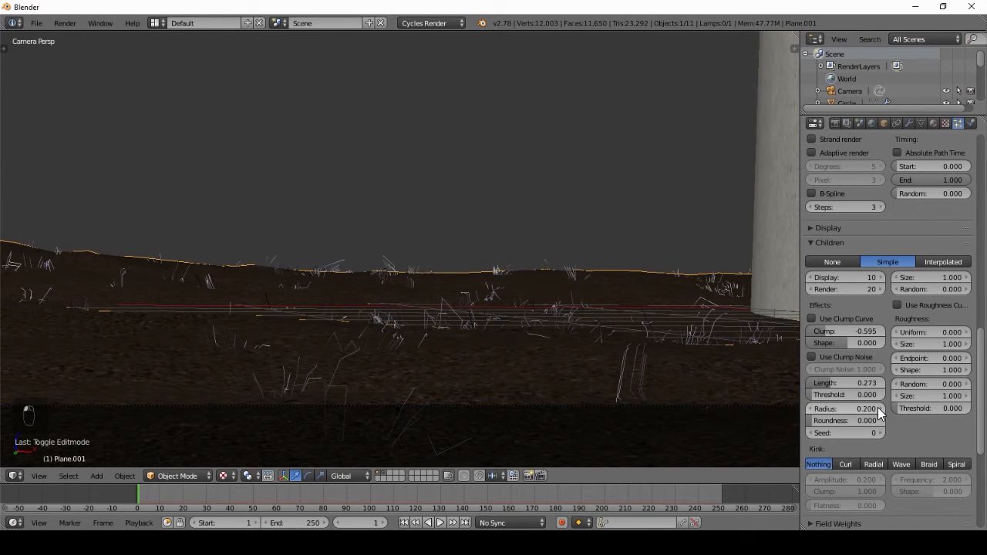
{"action": "left_click", "coordinate": [809, 409]}
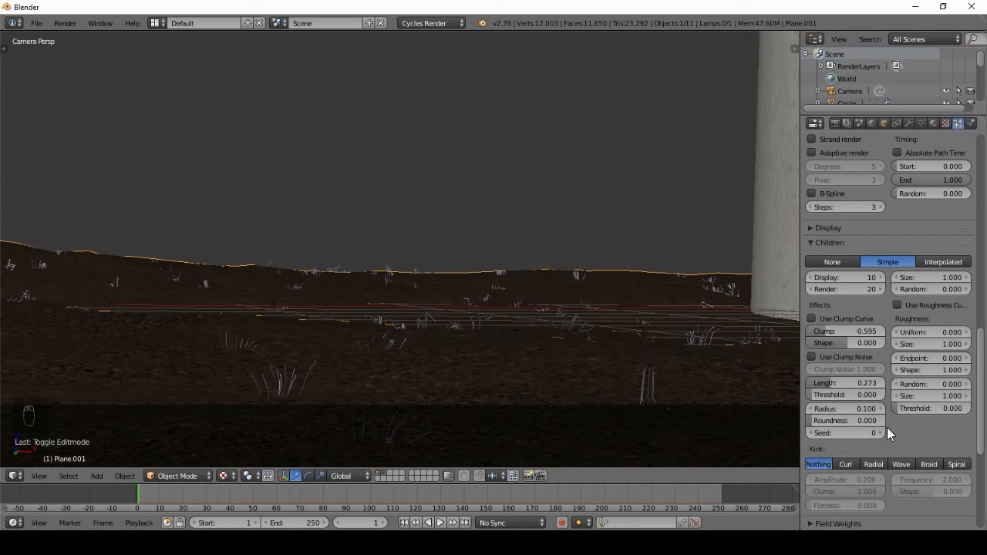
{"action": "mouse_move", "coordinate": [832, 420]}
{"action": "left_mouse_down"}
{"action": "mouse_move", "coordinate": [876, 420]}
{"action": "mouse_move", "coordinate": [839, 420]}
{"action": "left_mouse_up"}
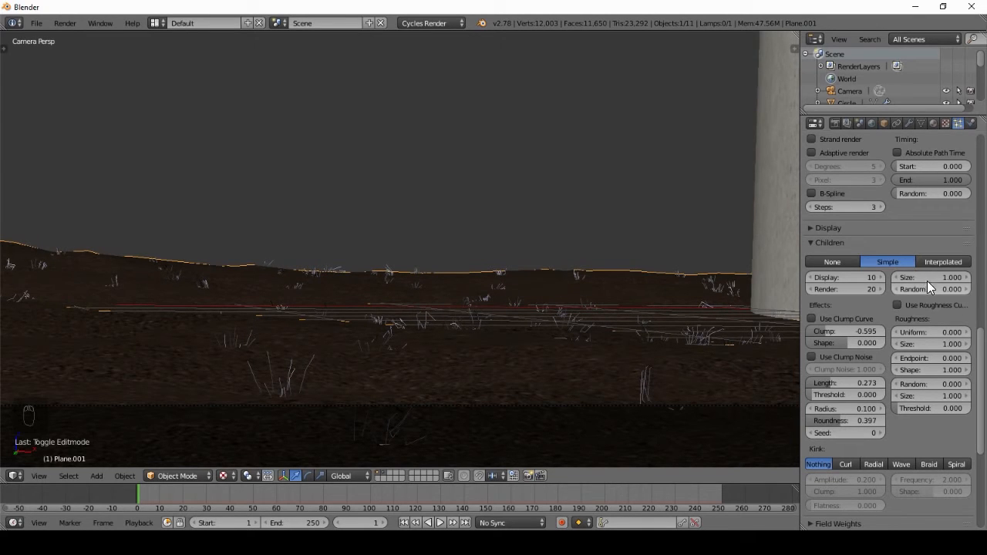
Roughen the child hairs slightly by setting the Uniform roughness to 0.001 and the Endpoint roughness to 0.005
{"action": "left_click_drag", "start_coordinate": [927, 281], "coordinate": [928, 282]}
{"action": "left_click_drag", "start_coordinate": [925, 332], "coordinate": [926, 331]}
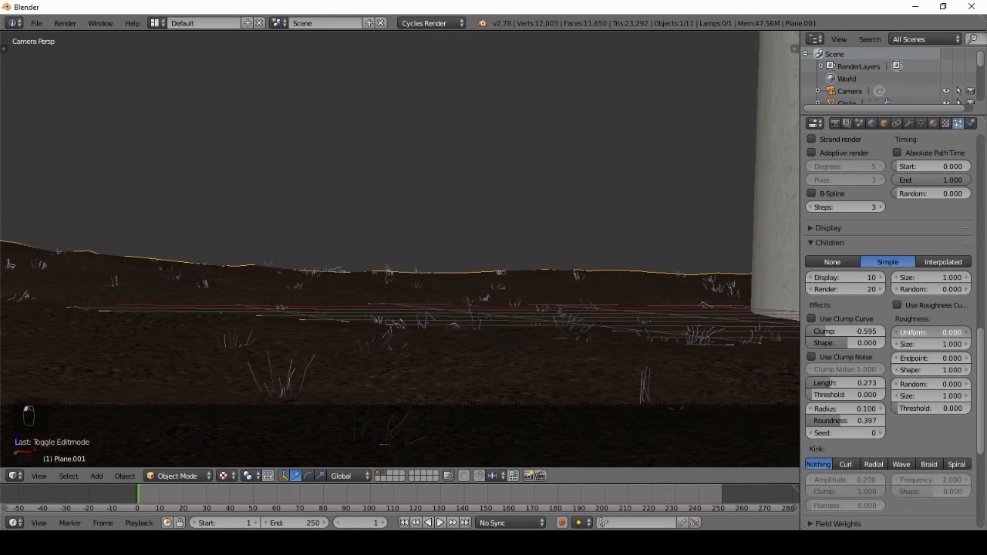
{"action": "right_click", "coordinate": [922, 332]}
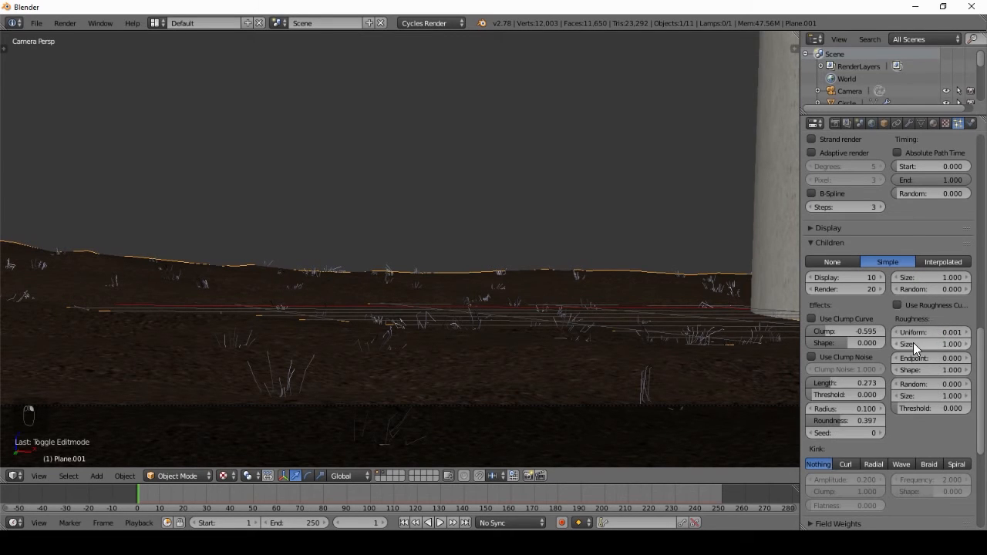
{"action": "left_click_drag", "start_coordinate": [923, 360], "coordinate": [924, 360]}
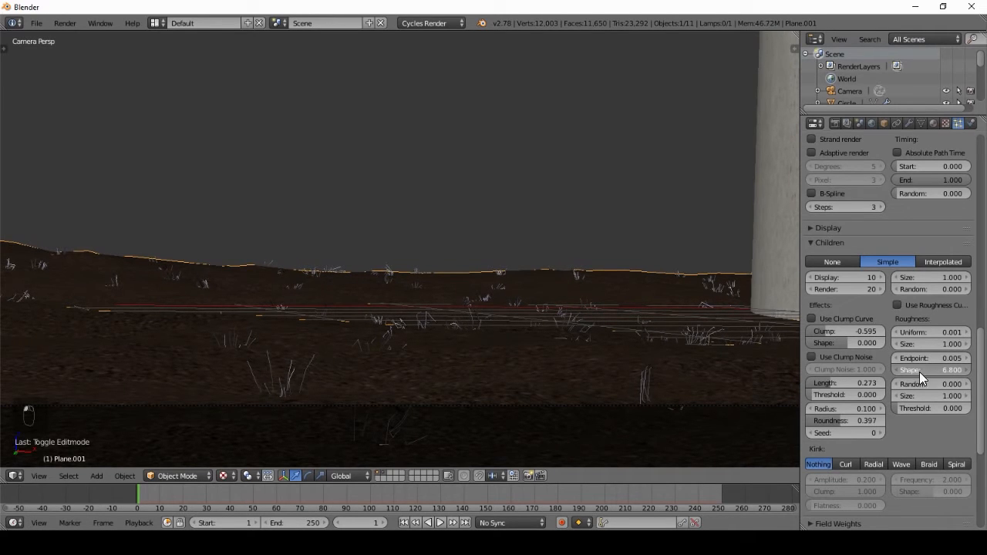
Set the particle children's endpoint roughness shape to 1.000 and their clump shape to -0.413
{"action": "left_click_drag", "start_coordinate": [926, 395], "coordinate": [925, 395]}
{"action": "scroll", "coordinate": [868, 392], "scroll_direction": "down", "scroll_amount": 3}
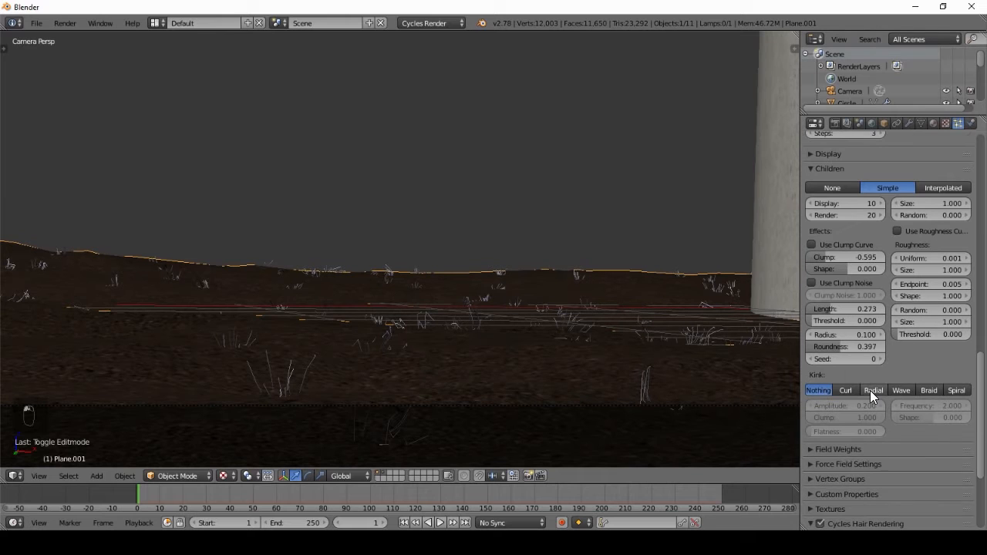
{"action": "scroll", "coordinate": [837, 292], "scroll_direction": "up", "scroll_amount": 2}
{"action": "left_click_drag", "start_coordinate": [840, 321], "coordinate": [816, 321]}
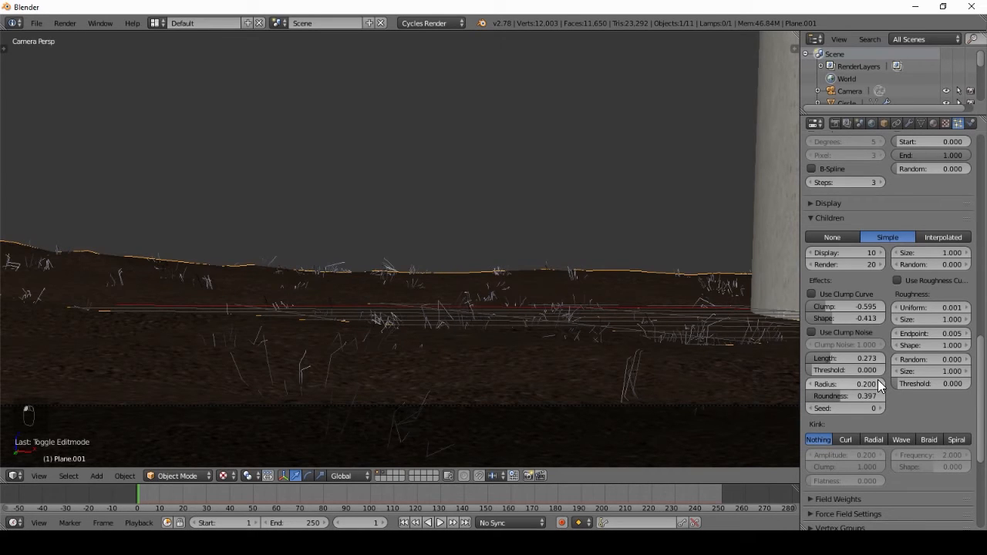
Set the particle children's radius to 0.05 to tighten the grass tufts
{"action": "left_click", "coordinate": [807, 384]}
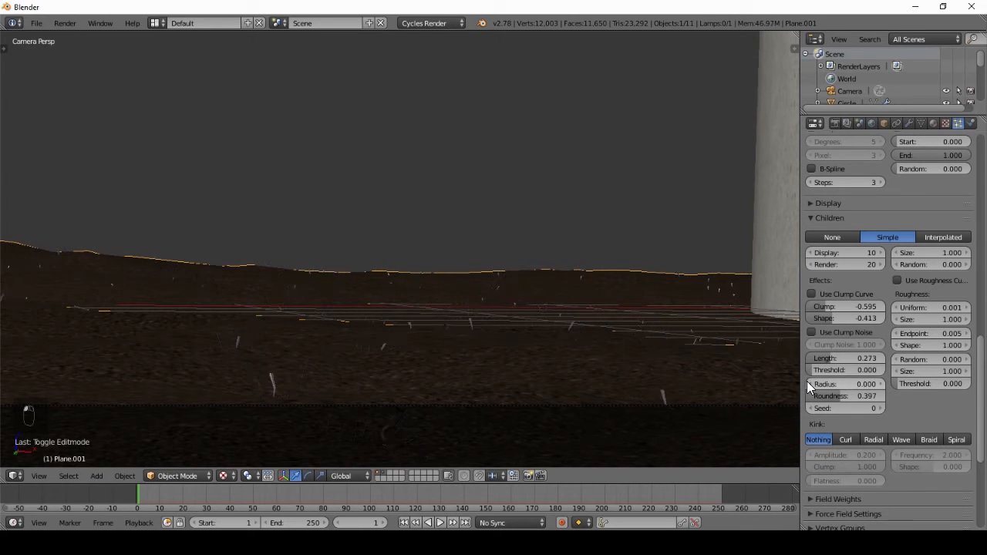
{"action": "left_click", "coordinate": [847, 383]}
{"action": "type", "text": "0.05"}
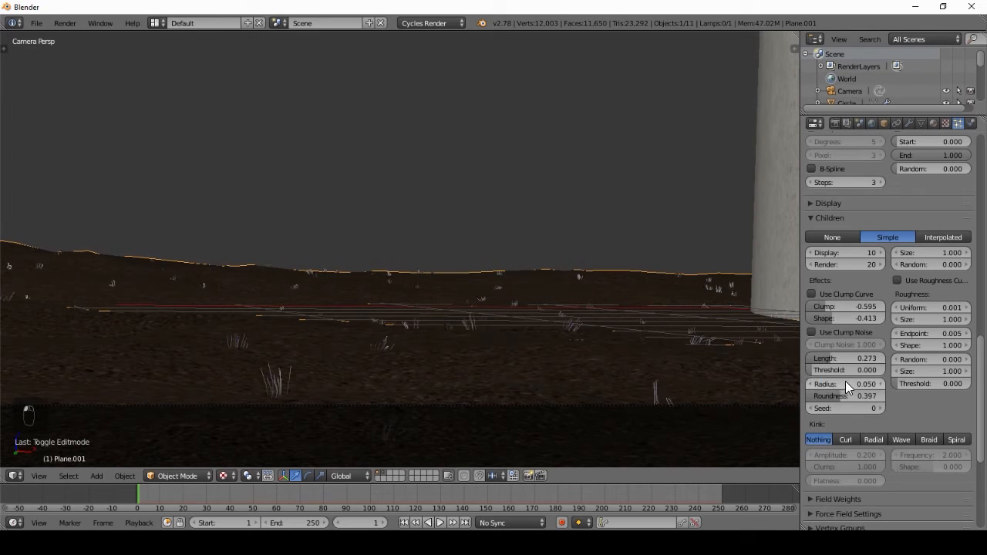
{"action": "key", "text": "Return"}
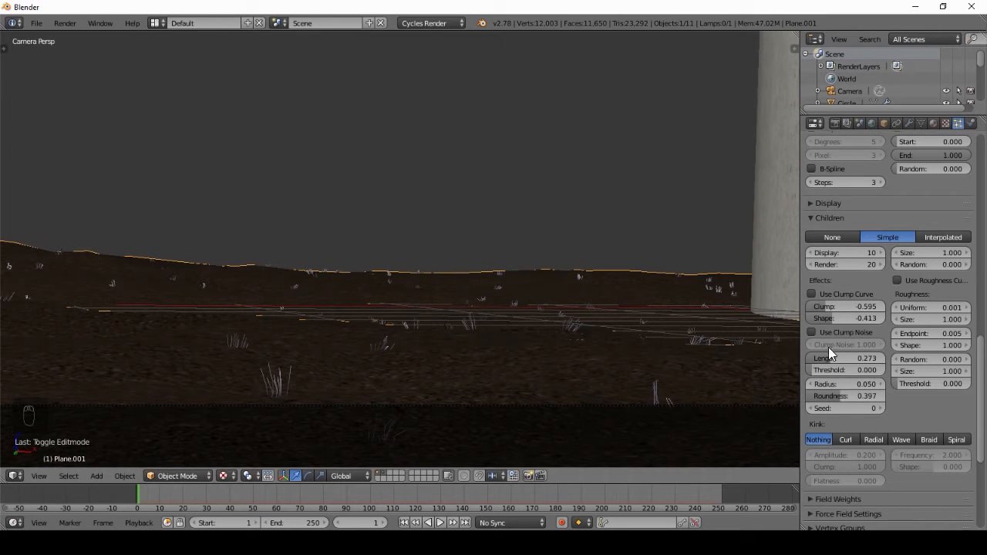
Collapse the Children settings and display the ground plane's mesh data with its vertex groups
{"action": "scroll", "coordinate": [292, 390], "scroll_direction": "up", "scroll_amount": 1}
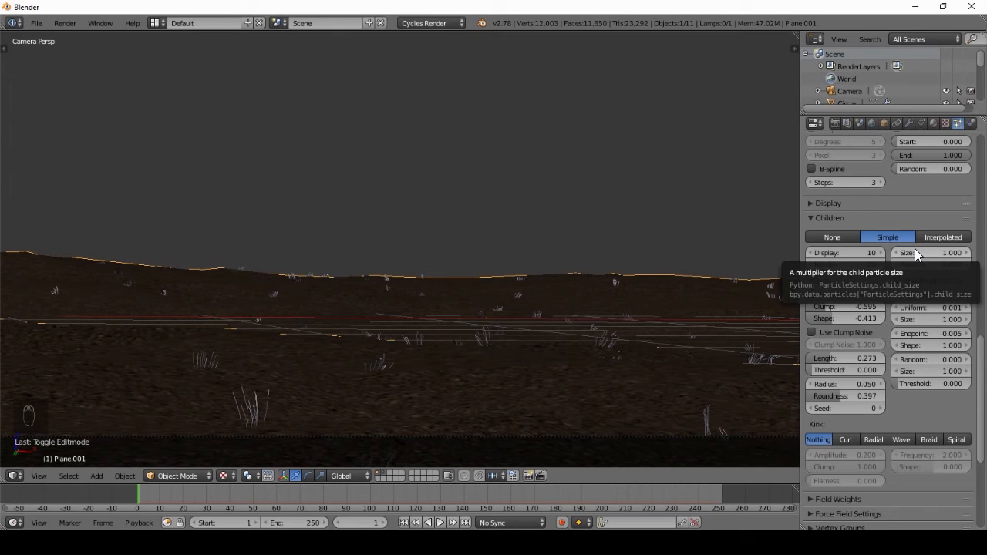
{"action": "left_click", "coordinate": [831, 219]}
{"action": "scroll", "coordinate": [473, 249], "scroll_direction": "down", "scroll_amount": 1}
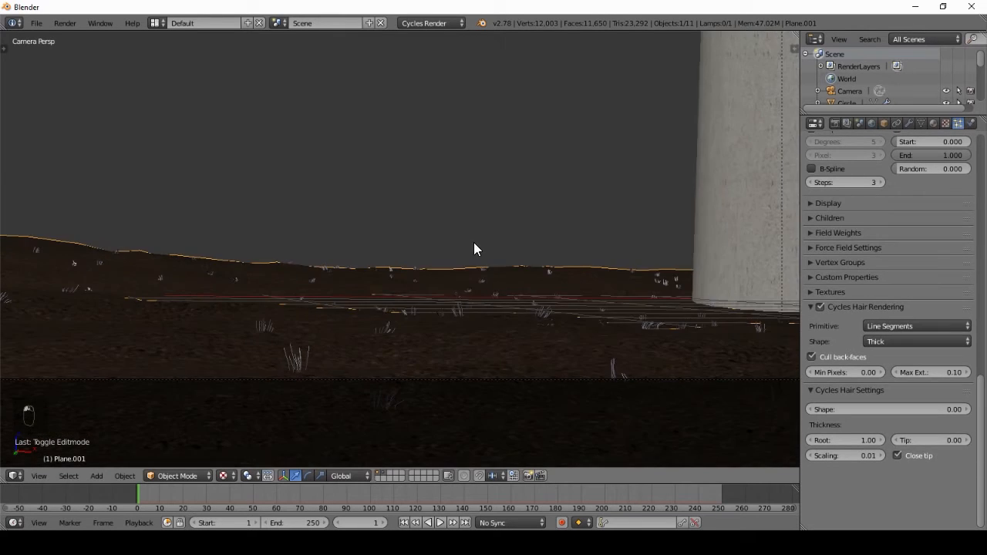
{"action": "scroll", "coordinate": [474, 249], "scroll_direction": "down", "scroll_amount": 5}
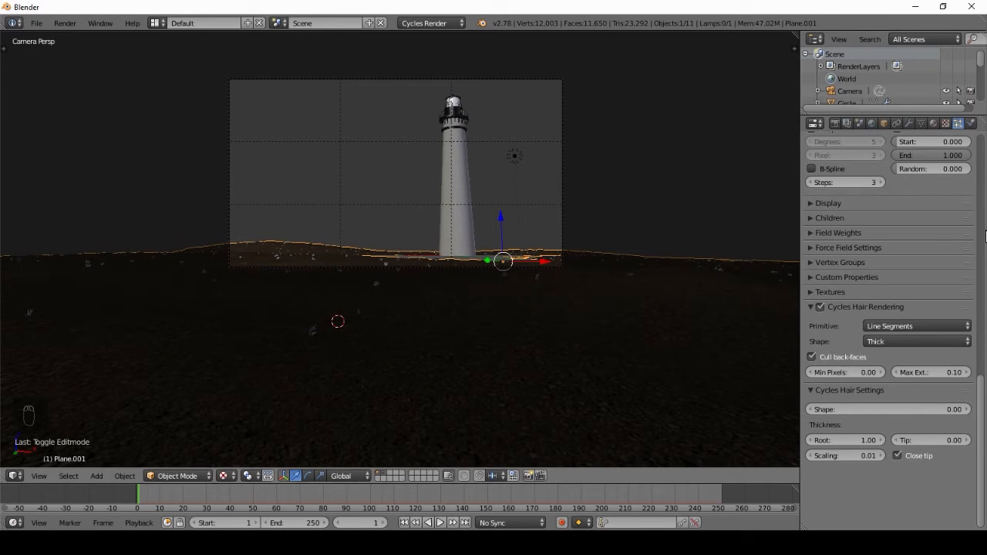
{"action": "left_click", "coordinate": [909, 123]}
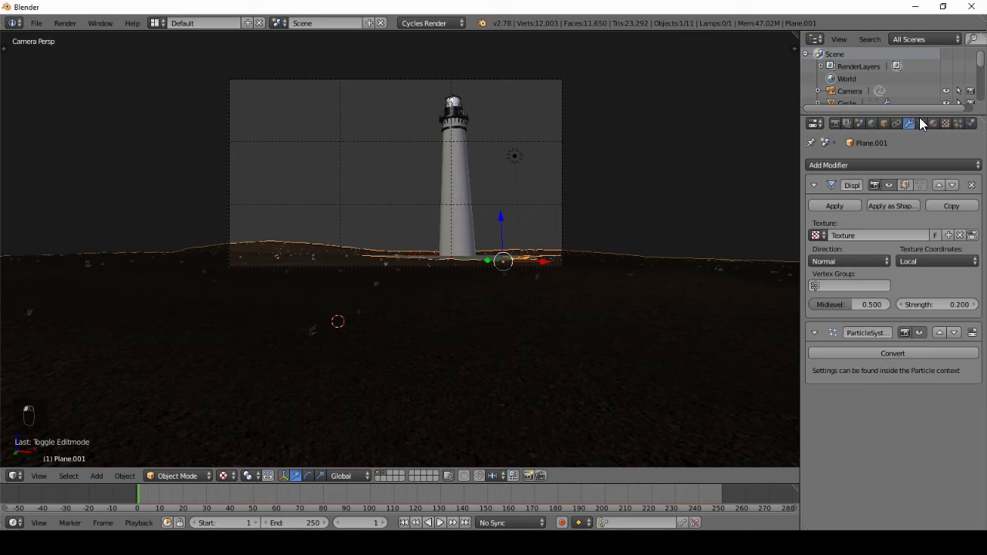
{"action": "left_click", "coordinate": [921, 122]}
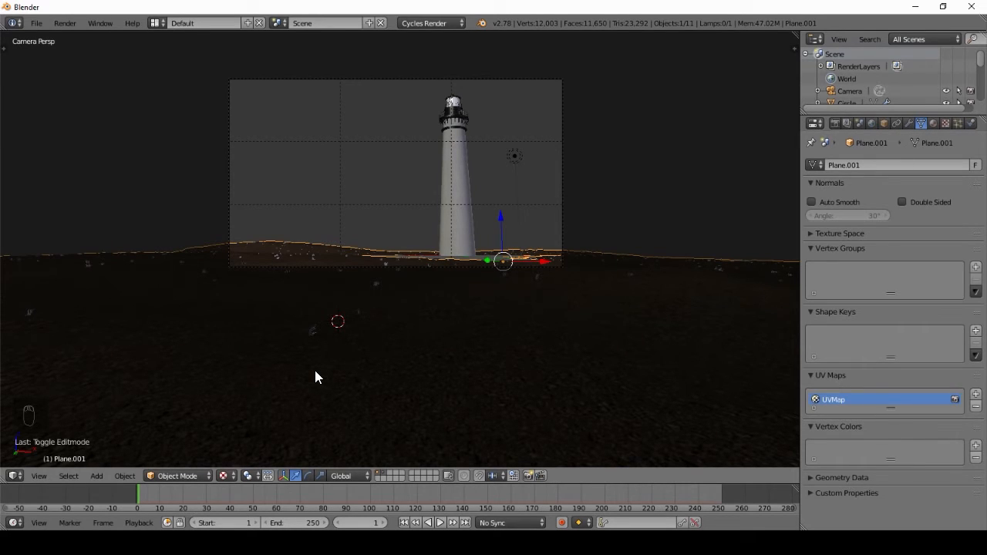
Switch the ground plane to Weight Paint mode, viewed from above, with the weight tools shown
{"action": "scroll", "coordinate": [367, 285], "scroll_direction": "up", "scroll_amount": 3}
{"action": "scroll", "coordinate": [367, 371], "scroll_direction": "down", "scroll_amount": 4}
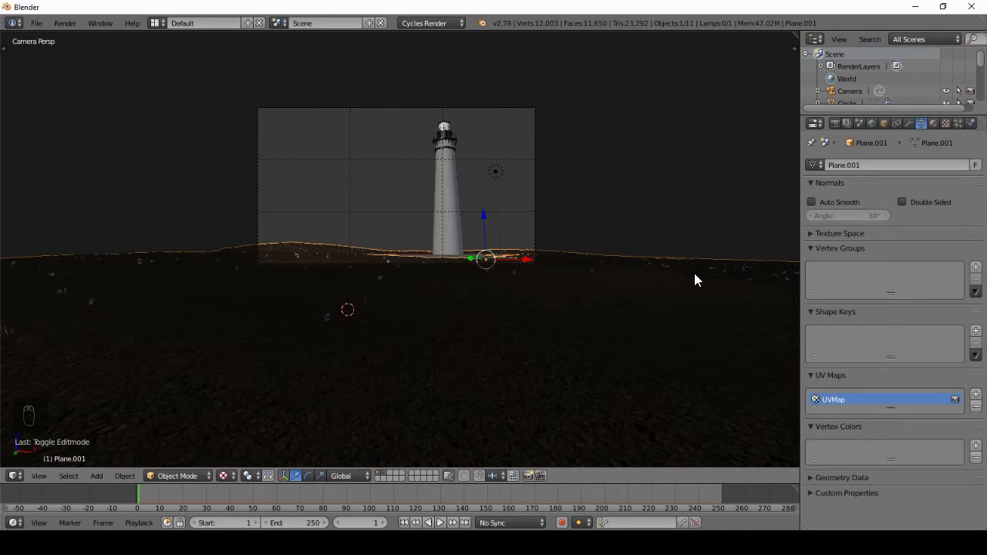
{"action": "left_click", "coordinate": [177, 476]}
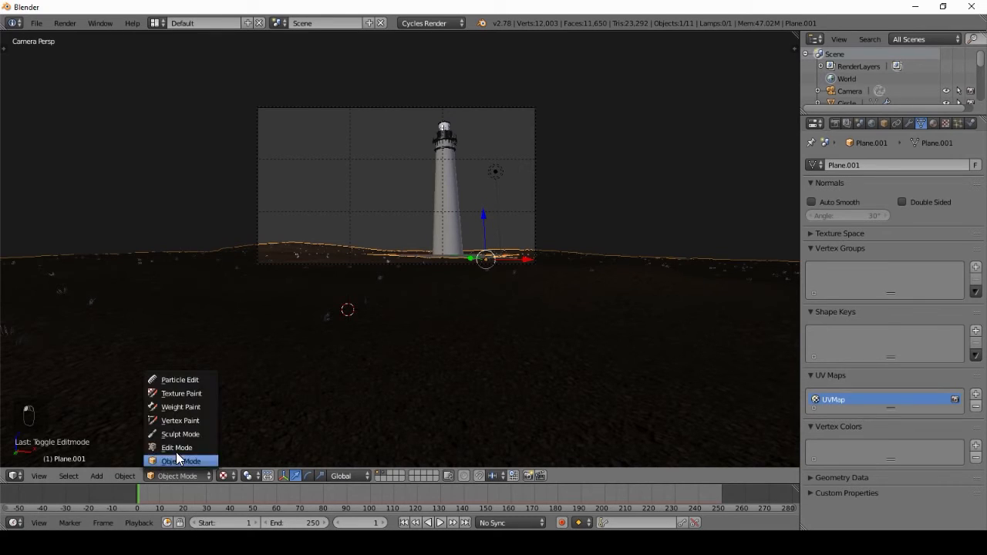
{"action": "left_click", "coordinate": [185, 407]}
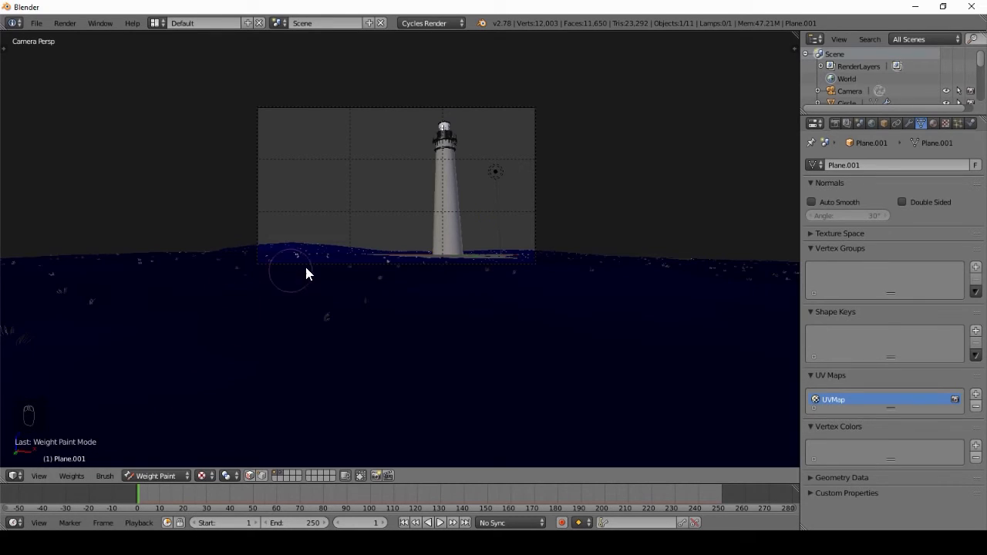
{"action": "key", "text": "KP_7"}
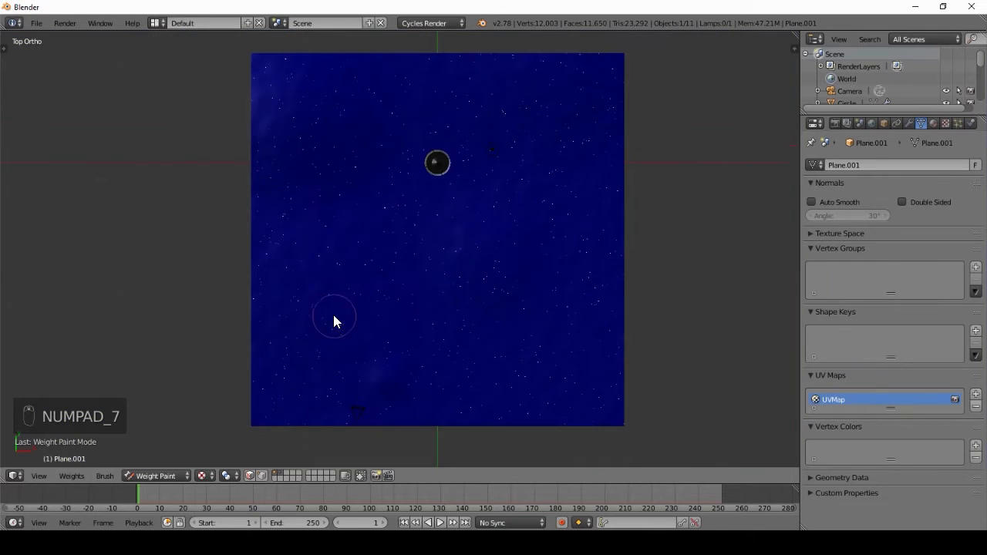
{"action": "key", "text": "t"}
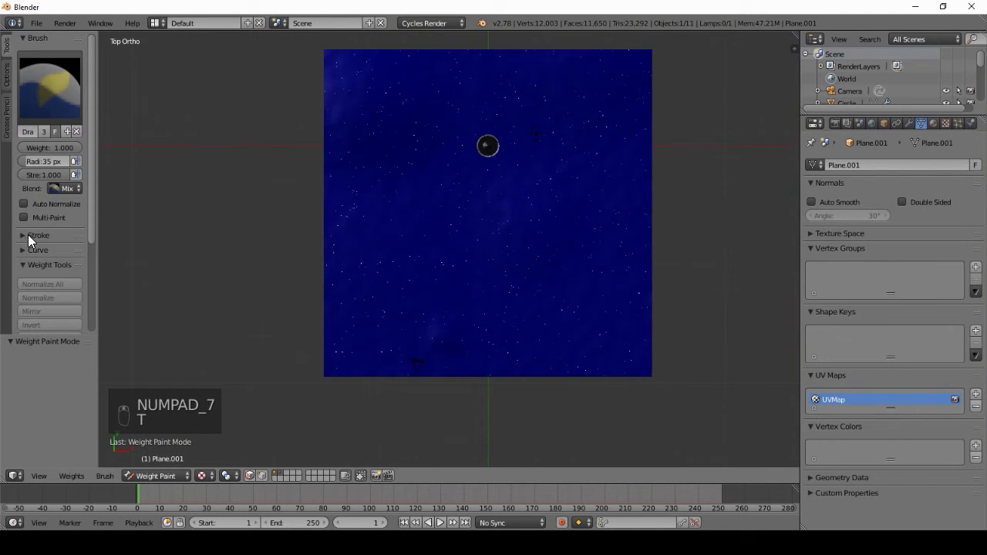
{"action": "scroll", "coordinate": [37, 216], "scroll_direction": "down", "scroll_amount": 5}
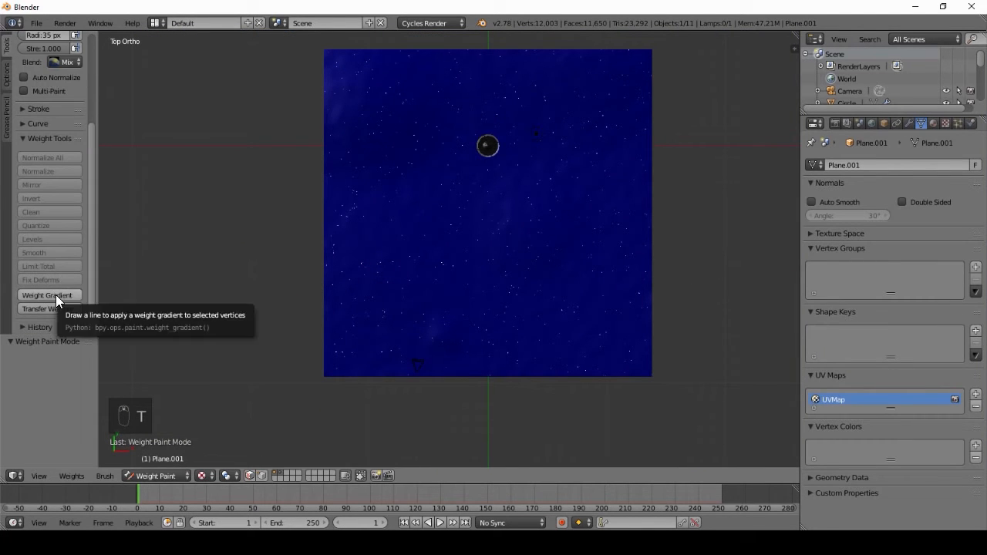
Apply a linear Weight Gradient across the ground plane from the camera to past its far edge
{"action": "left_click", "coordinate": [55, 294]}
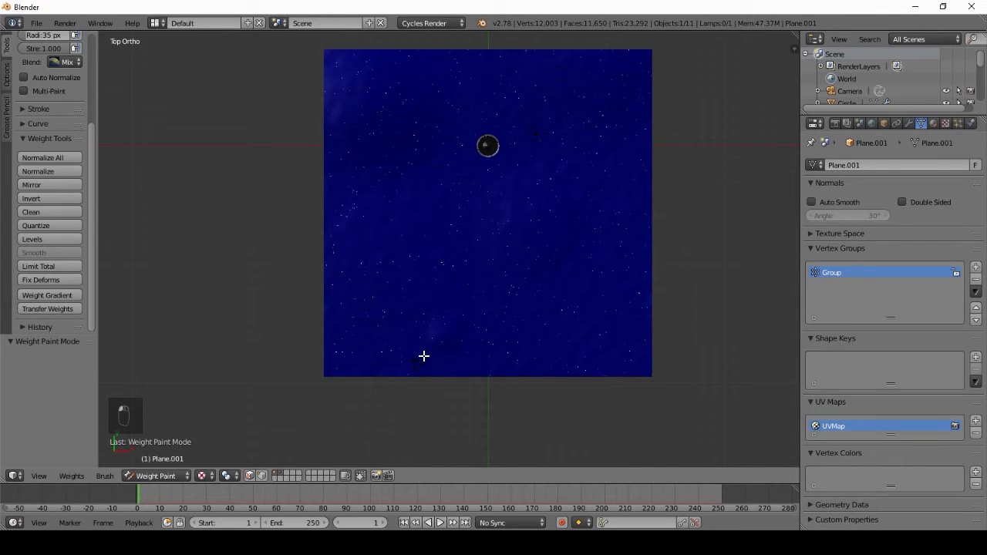
{"action": "left_click_drag", "start_coordinate": [418, 361], "coordinate": [515, 4]}
{"action": "scroll", "coordinate": [523, 240], "scroll_direction": "down", "scroll_amount": 2}
{"action": "middle_click_drag", "start_coordinate": [501, 273], "coordinate": [477, 299], "text": "shift"}
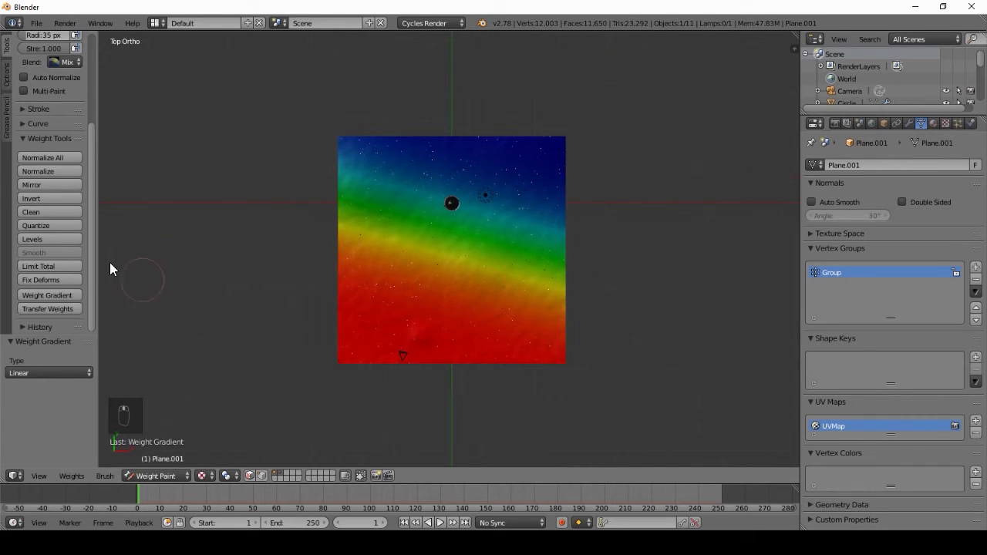
Redraw the Weight Gradient from the camera to farther beyond the plane's far edge and view it through the camera
{"action": "left_click", "coordinate": [54, 295]}
{"action": "left_click_drag", "start_coordinate": [405, 353], "coordinate": [494, 41]}
{"action": "middle_click_drag", "start_coordinate": [495, 254], "coordinate": [165, 249]}
{"action": "key", "text": "KP_0"}
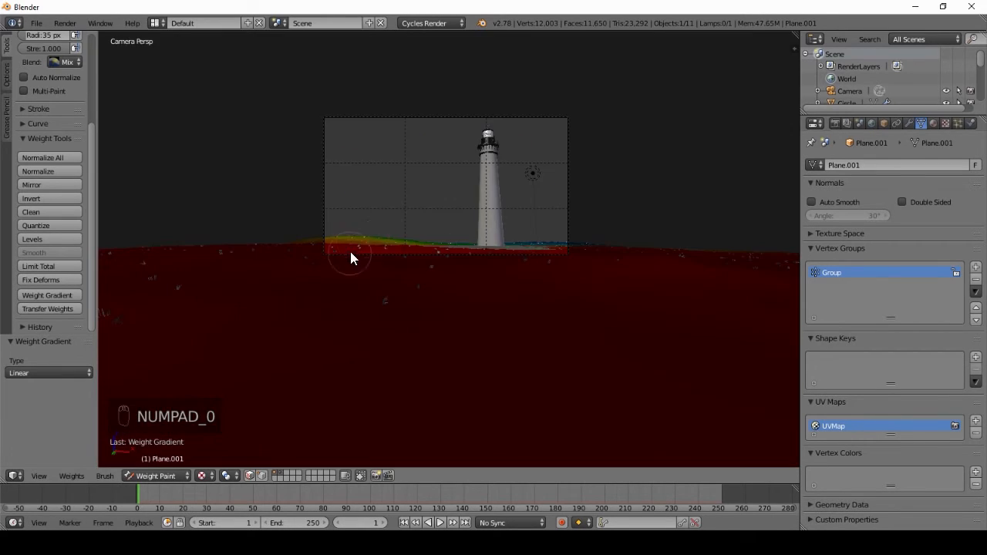
Set the weight brush to weight 0 and enlarge its radius to 111 px
{"action": "scroll", "coordinate": [517, 277], "scroll_direction": "down", "scroll_amount": 2}
{"action": "scroll", "coordinate": [60, 142], "scroll_direction": "up", "scroll_amount": 4}
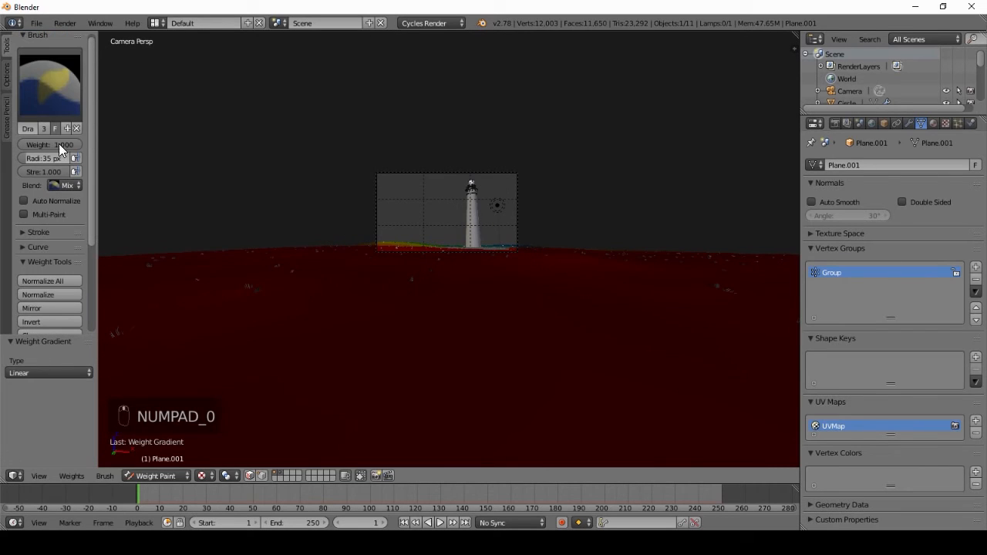
{"action": "left_click", "coordinate": [65, 142]}
{"action": "type", "text": "0"}
{"action": "key", "text": "Return"}
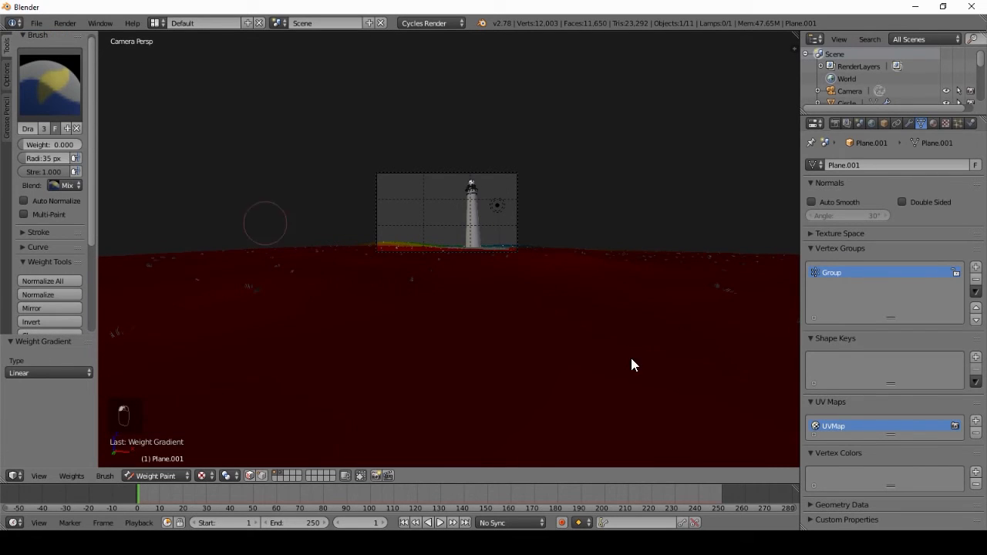
{"action": "key", "text": "f"}
{"action": "left_click", "coordinate": [552, 300]}
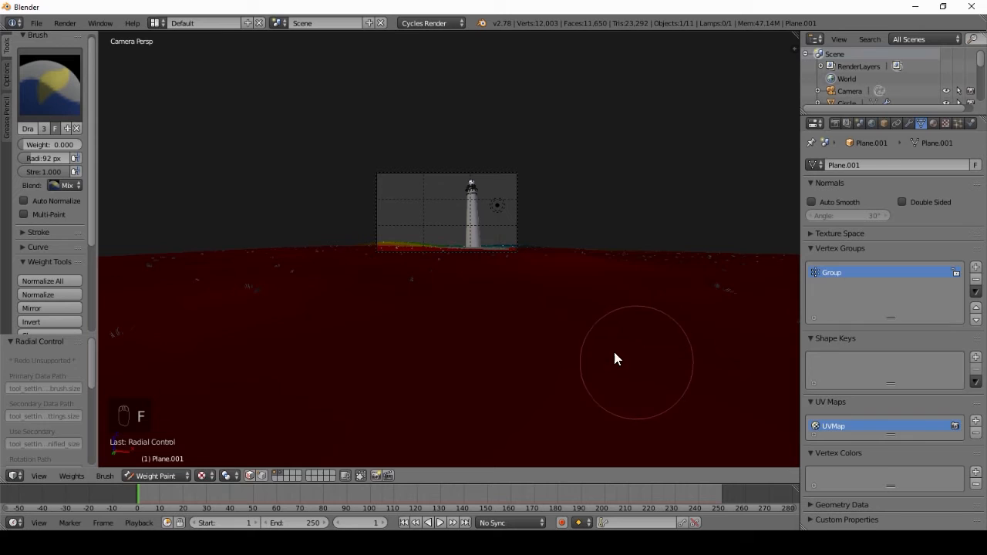
{"action": "key", "text": "f"}
{"action": "left_click", "coordinate": [558, 300]}
Paint zero weight over the ground below and beside the camera frame, undoing strokes that go wrong
{"action": "mouse_move", "coordinate": [559, 300]}
{"action": "left_mouse_down"}
{"action": "mouse_move", "coordinate": [596, 378]}
{"action": "mouse_move", "coordinate": [593, 416]}
{"action": "mouse_move", "coordinate": [574, 152]}
{"action": "mouse_move", "coordinate": [604, 346]}
{"action": "mouse_move", "coordinate": [703, 249]}
{"action": "mouse_move", "coordinate": [672, 309]}
{"action": "mouse_move", "coordinate": [633, 245]}
{"action": "mouse_move", "coordinate": [566, 335]}
{"action": "mouse_move", "coordinate": [282, 300]}
{"action": "mouse_move", "coordinate": [299, 135]}
{"action": "mouse_move", "coordinate": [346, 412]}
{"action": "mouse_move", "coordinate": [300, 116]}
{"action": "mouse_move", "coordinate": [275, 465]}
{"action": "mouse_move", "coordinate": [326, 387]}
{"action": "mouse_move", "coordinate": [375, 378]}
{"action": "mouse_move", "coordinate": [534, 295]}
{"action": "mouse_move", "coordinate": [364, 292]}
{"action": "mouse_move", "coordinate": [252, 268]}
{"action": "left_mouse_up"}
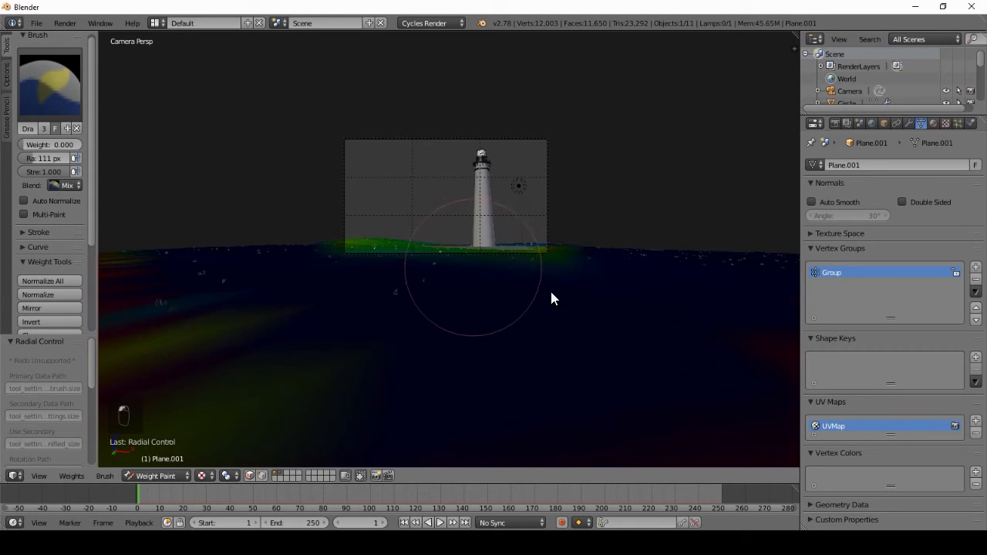
{"action": "key", "text": "ctrl+z"}
{"action": "scroll", "coordinate": [592, 305], "scroll_direction": "up", "scroll_amount": 4}
{"action": "mouse_move", "coordinate": [713, 339]}
{"action": "left_mouse_down"}
{"action": "mouse_move", "coordinate": [185, 300]}
{"action": "mouse_move", "coordinate": [652, 385]}
{"action": "left_mouse_up"}
{"action": "key", "text": "ctrl+z"}
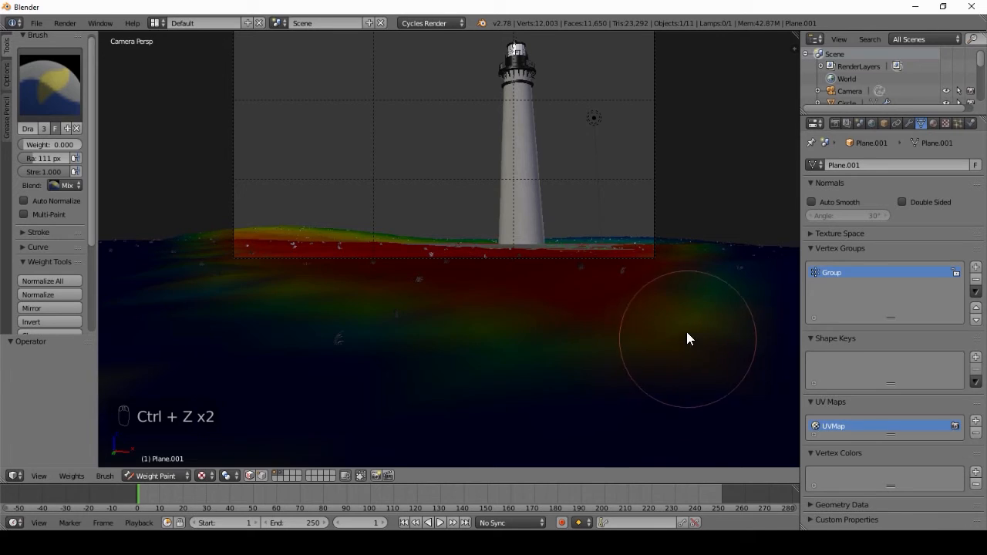
{"action": "mouse_move", "coordinate": [686, 333]}
{"action": "left_mouse_down"}
{"action": "mouse_move", "coordinate": [602, 310]}
{"action": "mouse_move", "coordinate": [352, 335]}
{"action": "mouse_move", "coordinate": [150, 309]}
{"action": "mouse_move", "coordinate": [302, 374]}
{"action": "left_mouse_up"}
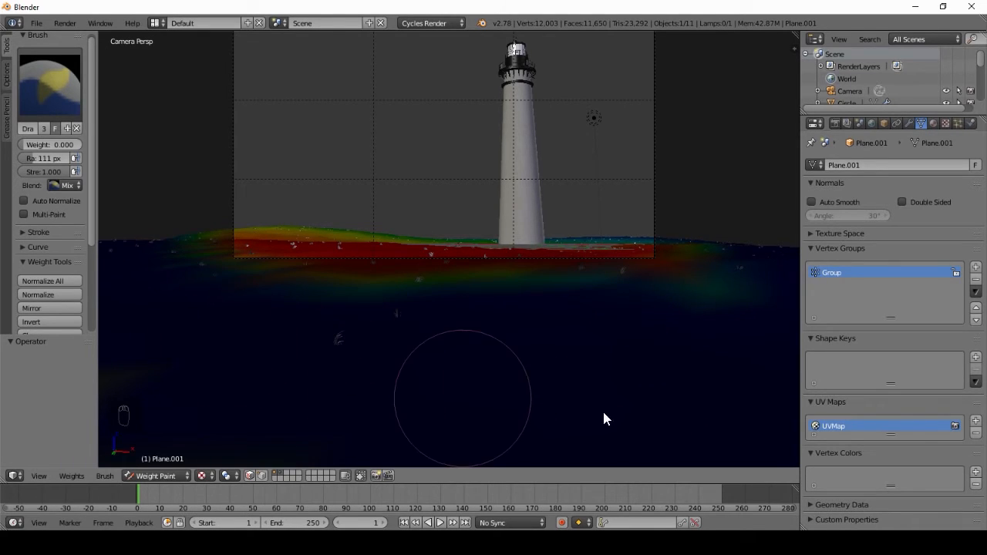
{"action": "left_click_drag", "start_coordinate": [753, 273], "coordinate": [749, 183]}
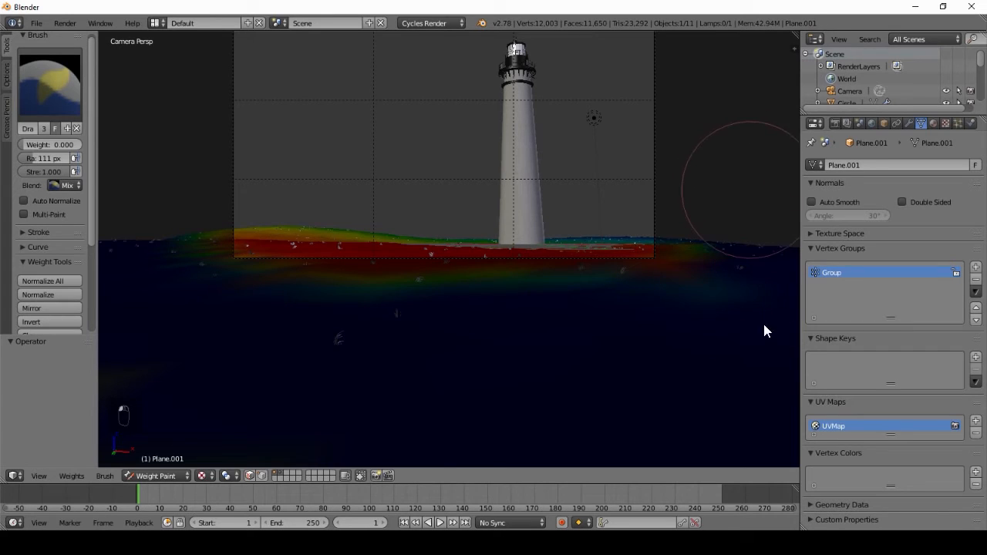
{"action": "scroll", "coordinate": [640, 327], "scroll_direction": "down", "scroll_amount": 1}
From the top view, paint zero weight over the plane's right side outside the camera's field of view
{"action": "key", "text": "KP_7"}
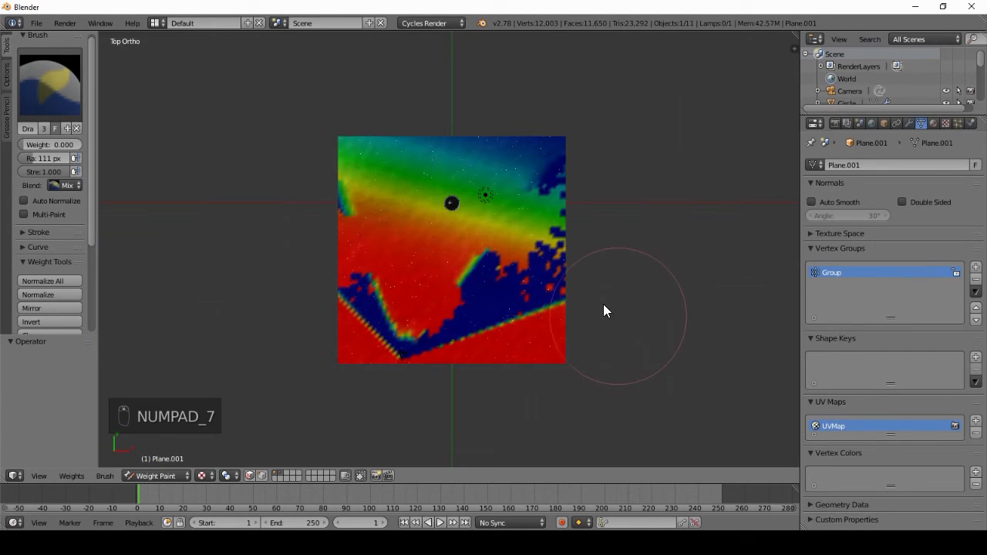
{"action": "scroll", "coordinate": [598, 302], "scroll_direction": "up", "scroll_amount": 2}
{"action": "mouse_move", "coordinate": [603, 302]}
{"action": "left_mouse_down"}
{"action": "mouse_move", "coordinate": [597, 322]}
{"action": "mouse_move", "coordinate": [548, 354]}
{"action": "mouse_move", "coordinate": [585, 295]}
{"action": "mouse_move", "coordinate": [553, 239]}
{"action": "mouse_move", "coordinate": [646, 101]}
{"action": "mouse_move", "coordinate": [643, 165]}
{"action": "mouse_move", "coordinate": [577, 293]}
{"action": "mouse_move", "coordinate": [548, 246]}
{"action": "mouse_move", "coordinate": [680, 148]}
{"action": "mouse_move", "coordinate": [573, 346]}
{"action": "left_mouse_up"}
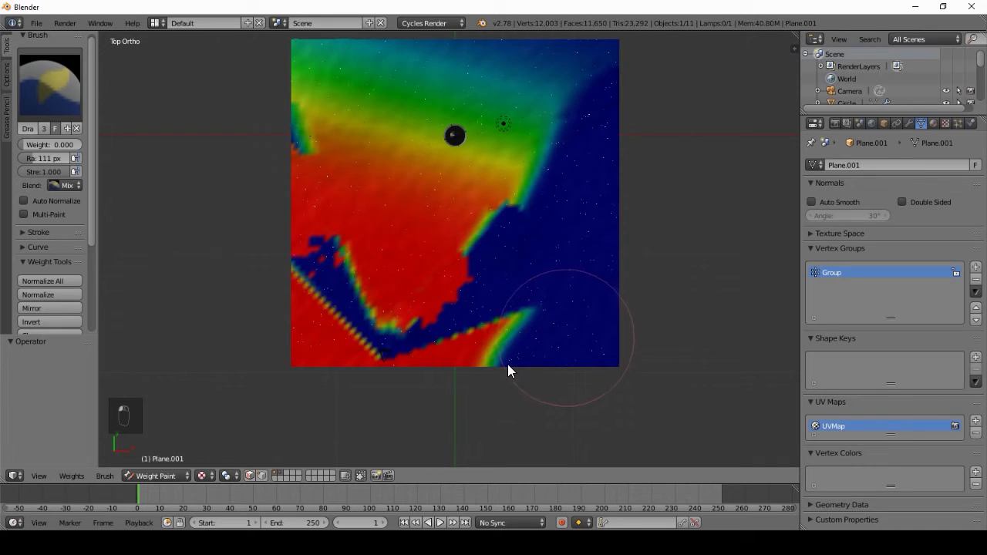
Paint zero weight along the plane's left side outside the camera's field of view
{"action": "scroll", "coordinate": [371, 363], "scroll_direction": "up", "scroll_amount": 3}
{"action": "scroll", "coordinate": [164, 230], "scroll_direction": "up", "scroll_amount": 1}
{"action": "middle_click_drag", "start_coordinate": [193, 235], "coordinate": [277, 304], "text": "shift"}
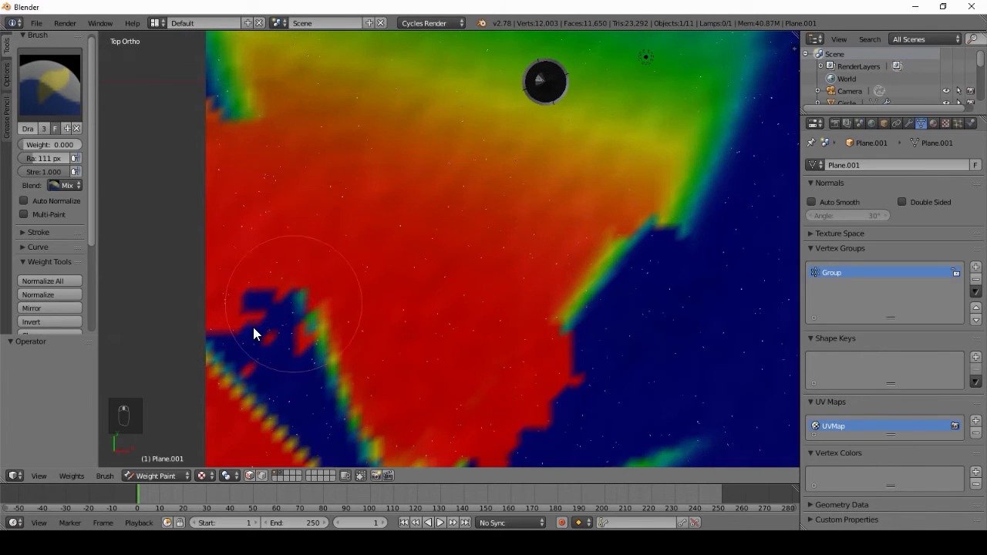
{"action": "mouse_move", "coordinate": [230, 295]}
{"action": "left_mouse_down"}
{"action": "mouse_move", "coordinate": [153, 91]}
{"action": "mouse_move", "coordinate": [162, 85]}
{"action": "mouse_move", "coordinate": [289, 446]}
{"action": "mouse_move", "coordinate": [194, 267]}
{"action": "mouse_move", "coordinate": [246, 333]}
{"action": "left_mouse_up"}
{"action": "scroll", "coordinate": [250, 341], "scroll_direction": "down", "scroll_amount": 3}
{"action": "middle_click_drag", "start_coordinate": [250, 342], "coordinate": [253, 279], "text": "shift"}
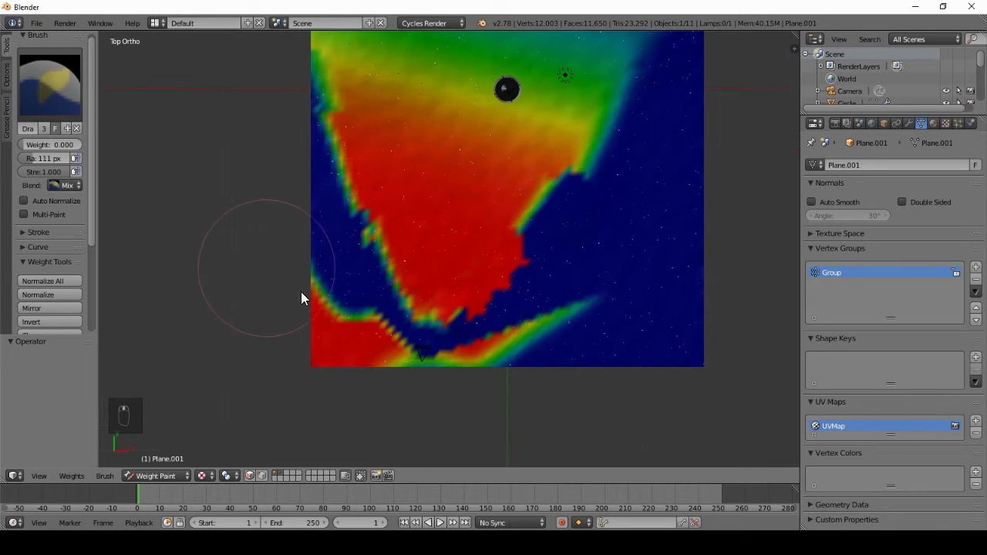
Paint zero weight over the remaining weighted patches along the plane's near edge around the camera
{"action": "mouse_move", "coordinate": [334, 361]}
{"action": "left_mouse_down"}
{"action": "mouse_move", "coordinate": [381, 392]}
{"action": "mouse_move", "coordinate": [350, 342]}
{"action": "mouse_move", "coordinate": [479, 428]}
{"action": "mouse_move", "coordinate": [638, 304]}
{"action": "mouse_move", "coordinate": [543, 328]}
{"action": "mouse_move", "coordinate": [496, 363]}
{"action": "left_mouse_up"}
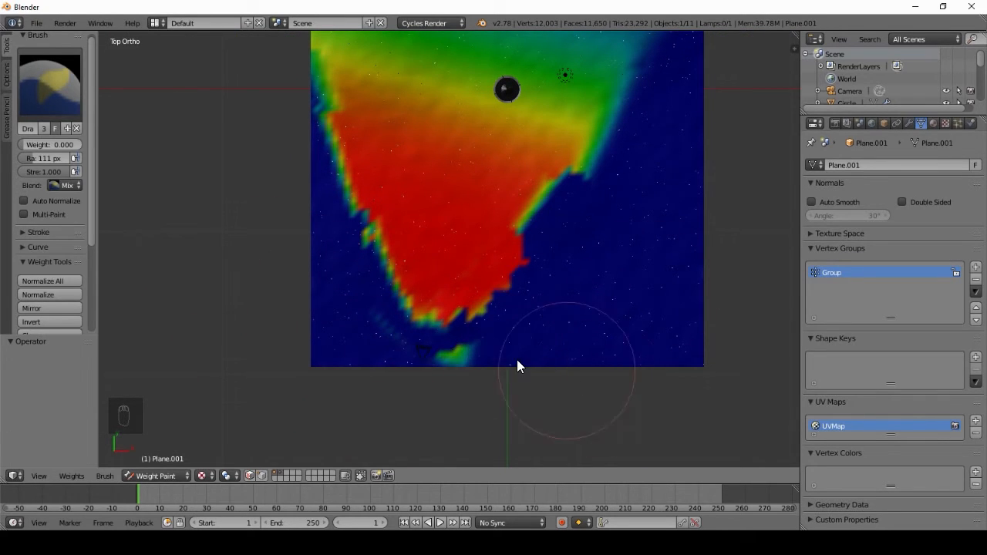
{"action": "scroll", "coordinate": [515, 363], "scroll_direction": "up", "scroll_amount": 5}
{"action": "middle_click_drag", "start_coordinate": [493, 430], "coordinate": [527, 252], "text": "shift"}
{"action": "mouse_move", "coordinate": [289, 204]}
{"action": "left_mouse_down"}
{"action": "mouse_move", "coordinate": [416, 367]}
{"action": "mouse_move", "coordinate": [560, 353]}
{"action": "left_mouse_up"}
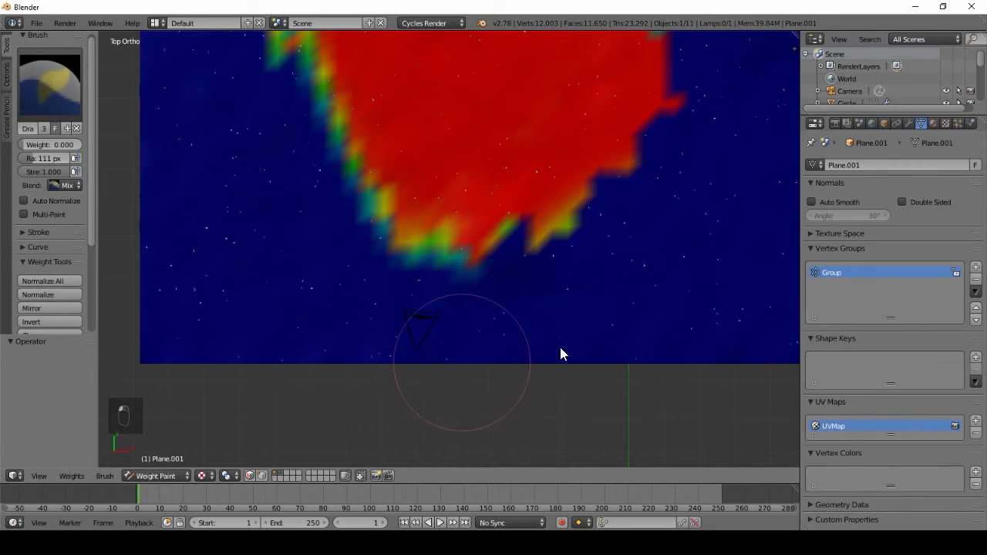
Try painting zero weight along the plane's far edge behind the lighthouse, and undo the stroke
{"action": "scroll", "coordinate": [478, 276], "scroll_direction": "down", "scroll_amount": 5}
{"action": "middle_click_drag", "start_coordinate": [550, 94], "coordinate": [523, 215], "text": "shift"}
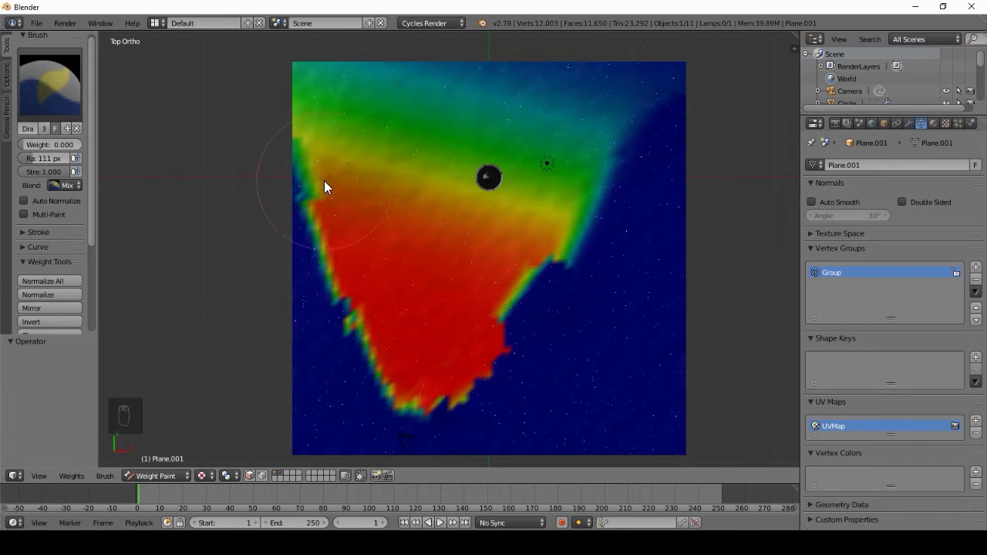
{"action": "left_click_drag", "start_coordinate": [575, 57], "coordinate": [526, 90]}
{"action": "key", "text": "ctrl+z"}
Examine the painted weights from the camera view in wireframe and solid shading along both sides of the camera frame
{"action": "key", "text": "KP_0"}
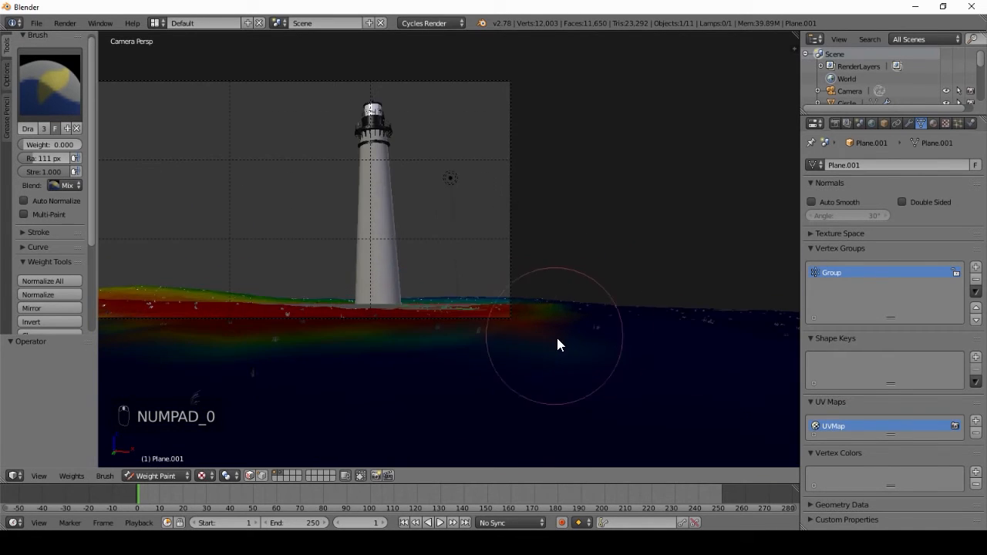
{"action": "key", "text": "z"}
{"action": "scroll", "coordinate": [559, 345], "scroll_direction": "up", "scroll_amount": 3}
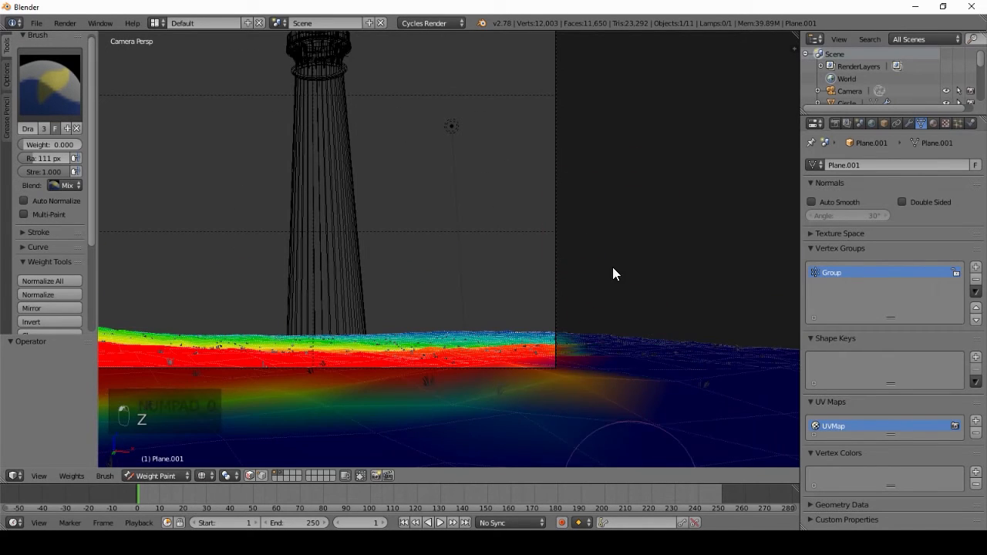
{"action": "scroll", "coordinate": [462, 341], "scroll_direction": "down", "scroll_amount": 2}
{"action": "middle_click_drag", "start_coordinate": [307, 305], "coordinate": [683, 321], "text": "shift"}
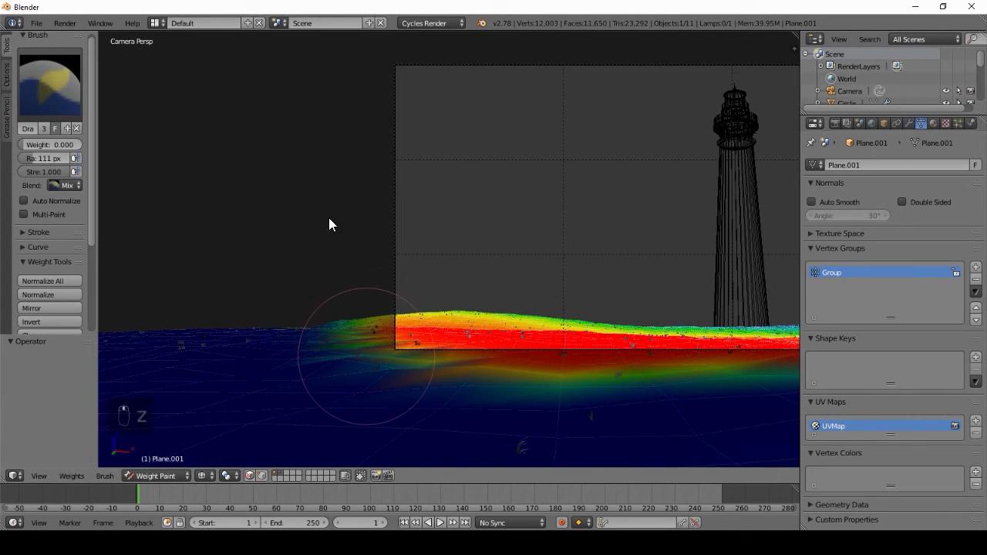
{"action": "key", "text": "z"}
{"action": "middle_click_drag", "start_coordinate": [573, 326], "coordinate": [412, 260], "text": "shift"}
{"action": "scroll", "coordinate": [596, 291], "scroll_direction": "up", "scroll_amount": 2}
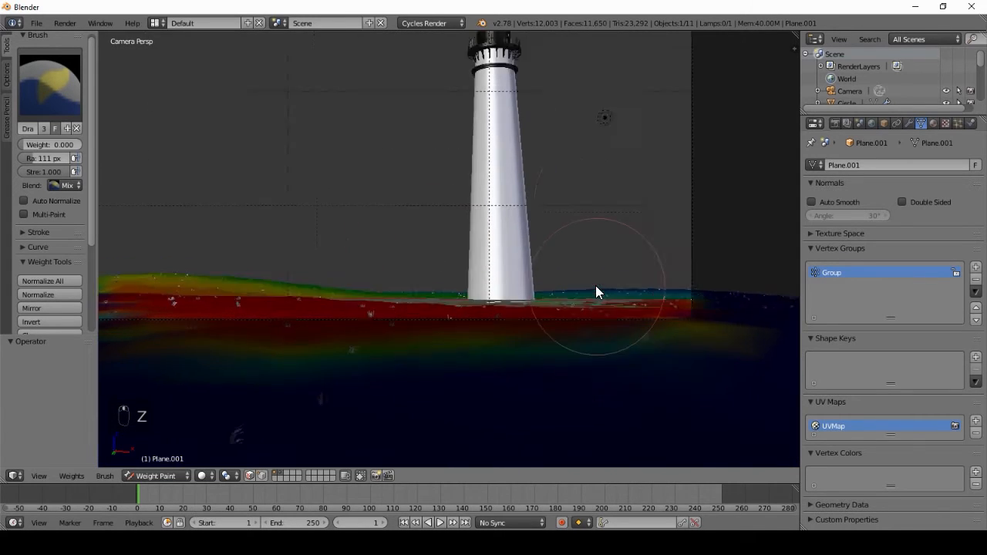
{"action": "scroll", "coordinate": [596, 292], "scroll_direction": "up", "scroll_amount": 1}
{"action": "scroll", "coordinate": [505, 258], "scroll_direction": "down", "scroll_amount": 4}
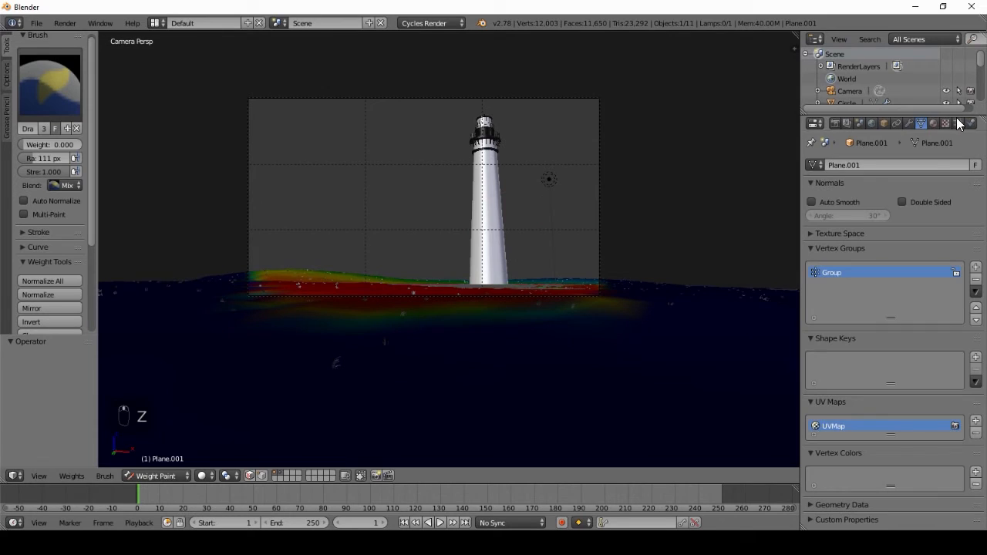
Assign the vertex group "Group" as the density group of the grass particle system
{"action": "left_click", "coordinate": [959, 125]}
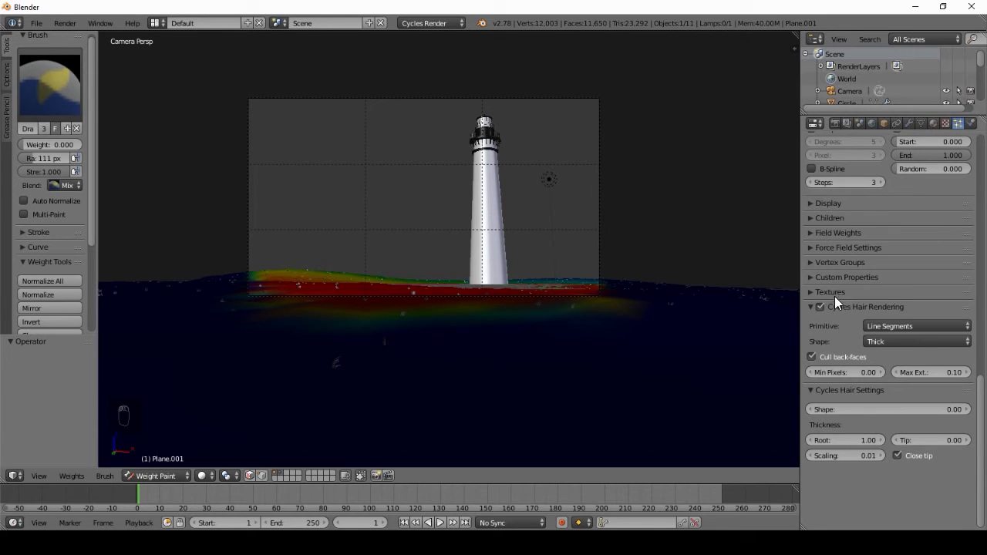
{"action": "left_click", "coordinate": [839, 263]}
{"action": "left_click", "coordinate": [940, 281]}
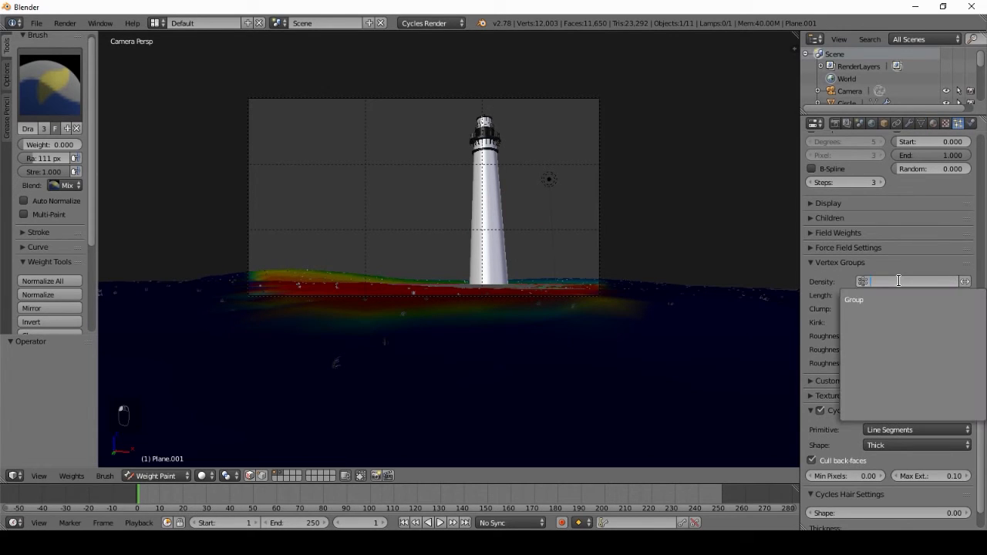
{"action": "left_click", "coordinate": [864, 302]}
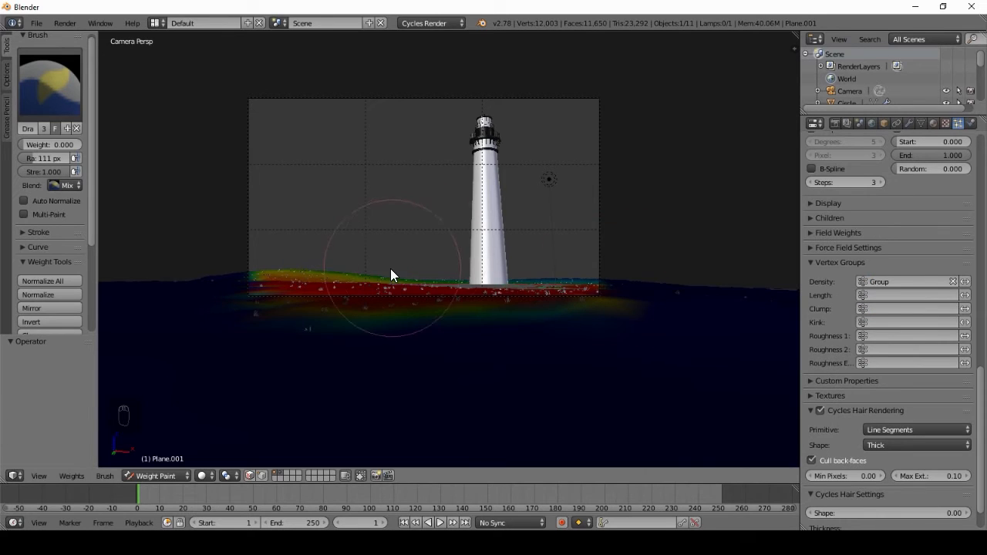
{"action": "scroll", "coordinate": [390, 270], "scroll_direction": "up", "scroll_amount": 3}
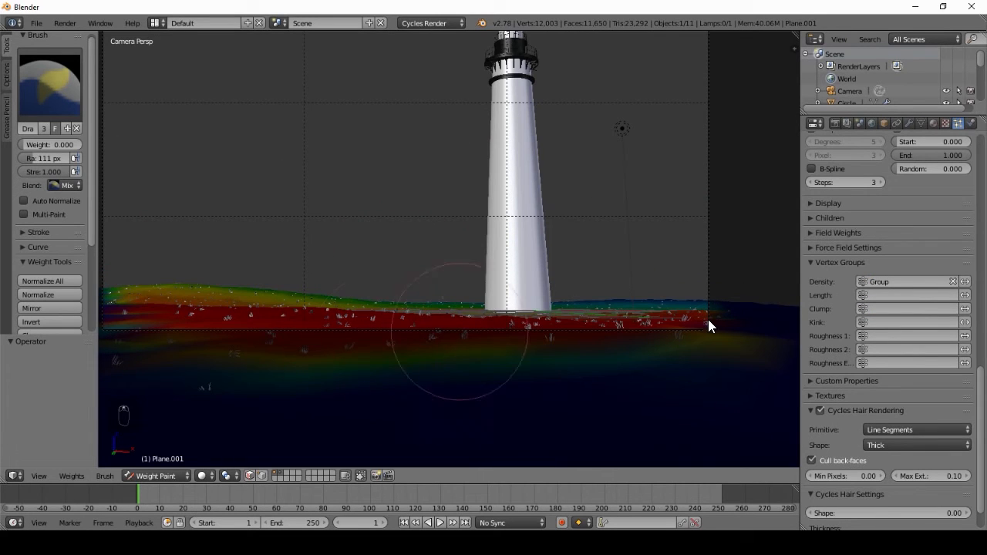
{"action": "scroll", "coordinate": [708, 319], "scroll_direction": "down", "scroll_amount": 3}
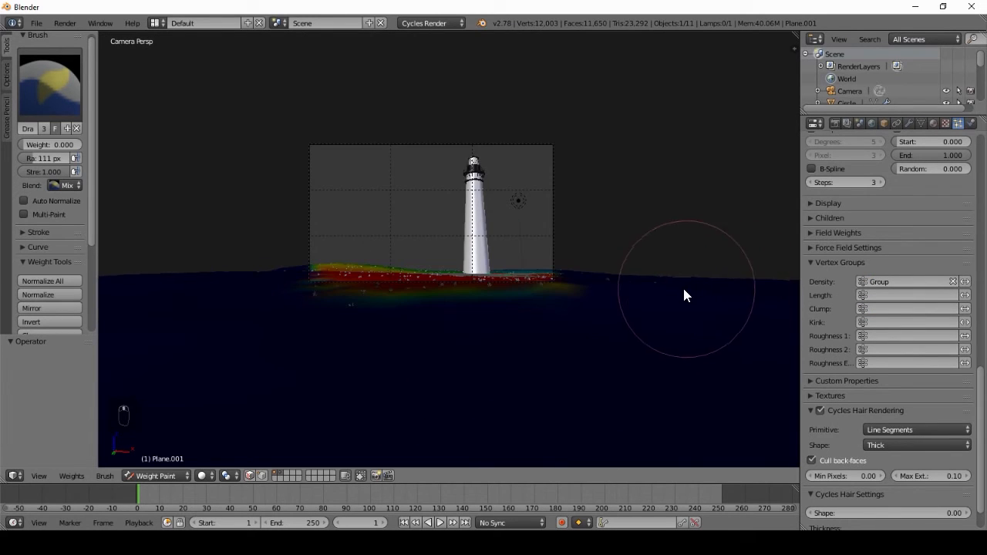
Paint zero weight over the leftover weighted patch just outside the camera frame on the lighthouse's side
{"action": "mouse_move", "coordinate": [683, 293]}
{"action": "middle_mouse_down"}
{"action": "mouse_move", "coordinate": [751, 385]}
{"action": "mouse_move", "coordinate": [430, 266]}
{"action": "mouse_move", "coordinate": [469, 293]}
{"action": "middle_mouse_up"}
{"action": "mouse_move", "coordinate": [393, 222]}
{"action": "middle_mouse_down", "text": "shift"}
{"action": "mouse_move", "coordinate": [460, 287]}
{"action": "mouse_move", "coordinate": [467, 309]}
{"action": "middle_mouse_up", "text": "shift"}
{"action": "mouse_move", "coordinate": [448, 297]}
{"action": "left_mouse_down"}
{"action": "mouse_move", "coordinate": [409, 155]}
{"action": "mouse_move", "coordinate": [428, 242]}
{"action": "mouse_move", "coordinate": [424, 301]}
{"action": "mouse_move", "coordinate": [421, 183]}
{"action": "mouse_move", "coordinate": [511, 211]}
{"action": "left_mouse_up"}
{"action": "key", "text": "KP_0"}
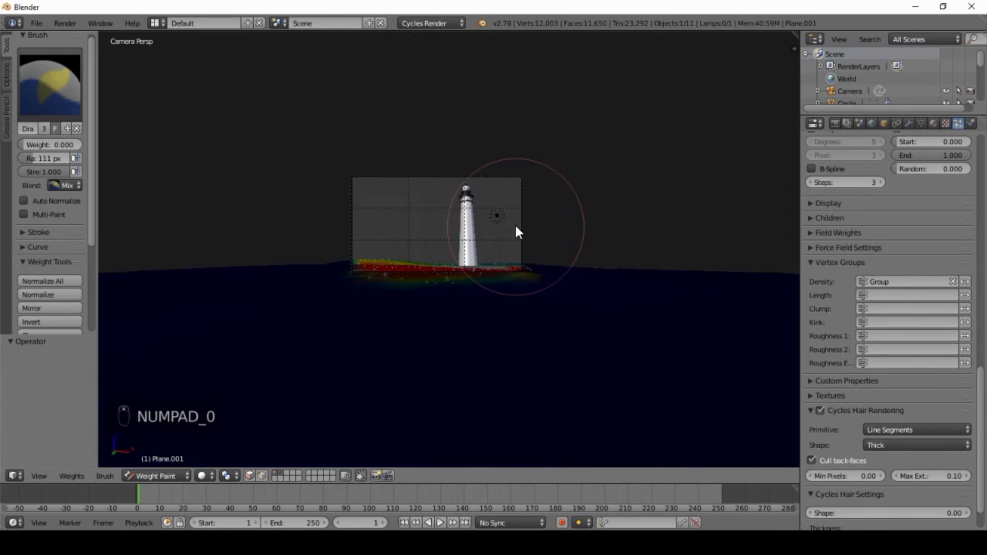
{"action": "left_click_drag", "start_coordinate": [628, 341], "coordinate": [706, 328]}
Trim the weighted area's outer edges with more zero-weight strokes from an orbited view and check them through the camera
{"action": "scroll", "coordinate": [286, 244], "scroll_direction": "down", "scroll_amount": 4}
{"action": "mouse_move", "coordinate": [286, 244]}
{"action": "middle_mouse_down"}
{"action": "mouse_move", "coordinate": [491, 326]}
{"action": "mouse_move", "coordinate": [436, 370]}
{"action": "mouse_move", "coordinate": [244, 340]}
{"action": "middle_mouse_up"}
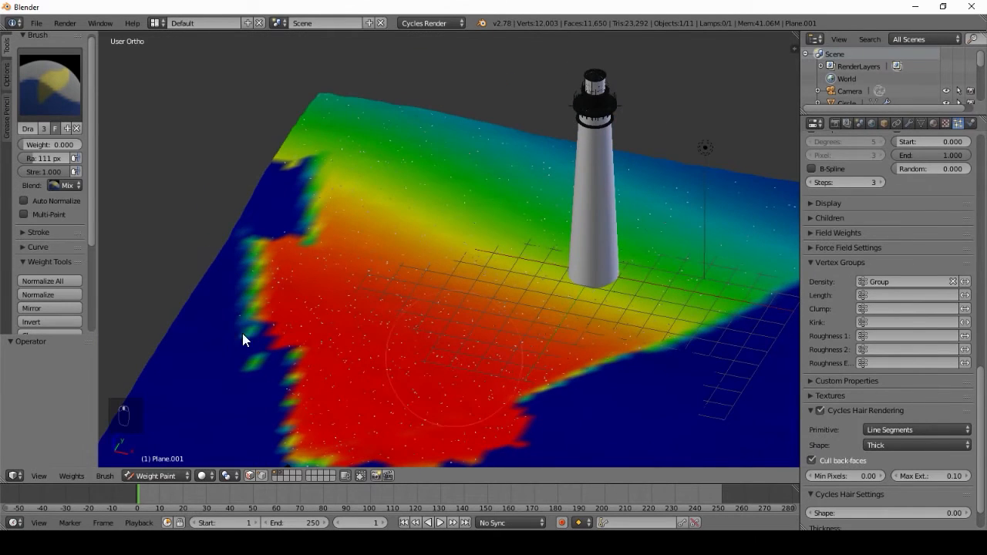
{"action": "mouse_move", "coordinate": [224, 352]}
{"action": "left_mouse_down"}
{"action": "mouse_move", "coordinate": [225, 203]}
{"action": "mouse_move", "coordinate": [239, 275]}
{"action": "mouse_move", "coordinate": [228, 357]}
{"action": "mouse_move", "coordinate": [236, 170]}
{"action": "mouse_move", "coordinate": [243, 379]}
{"action": "mouse_move", "coordinate": [263, 141]}
{"action": "mouse_move", "coordinate": [256, 85]}
{"action": "mouse_move", "coordinate": [247, 170]}
{"action": "mouse_move", "coordinate": [284, 97]}
{"action": "left_mouse_up"}
{"action": "mouse_move", "coordinate": [284, 97]}
{"action": "middle_mouse_down"}
{"action": "mouse_move", "coordinate": [586, 216]}
{"action": "mouse_move", "coordinate": [533, 190]}
{"action": "mouse_move", "coordinate": [586, 238]}
{"action": "middle_mouse_up"}
{"action": "mouse_move", "coordinate": [632, 277]}
{"action": "left_mouse_down"}
{"action": "mouse_move", "coordinate": [609, 295]}
{"action": "mouse_move", "coordinate": [632, 285]}
{"action": "left_mouse_up"}
{"action": "mouse_move", "coordinate": [632, 284]}
{"action": "middle_mouse_down"}
{"action": "mouse_move", "coordinate": [558, 299]}
{"action": "mouse_move", "coordinate": [562, 280]}
{"action": "mouse_move", "coordinate": [619, 340]}
{"action": "mouse_move", "coordinate": [650, 347]}
{"action": "middle_mouse_up"}
{"action": "key", "text": "KP_0"}
{"action": "scroll", "coordinate": [622, 348], "scroll_direction": "up", "scroll_amount": 4}
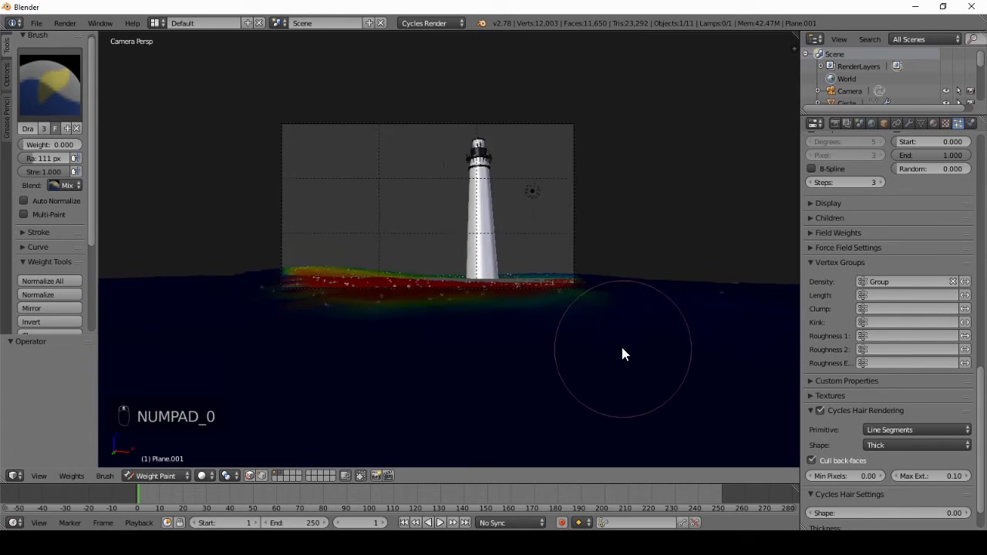
{"action": "scroll", "coordinate": [327, 343], "scroll_direction": "down", "scroll_amount": 2}
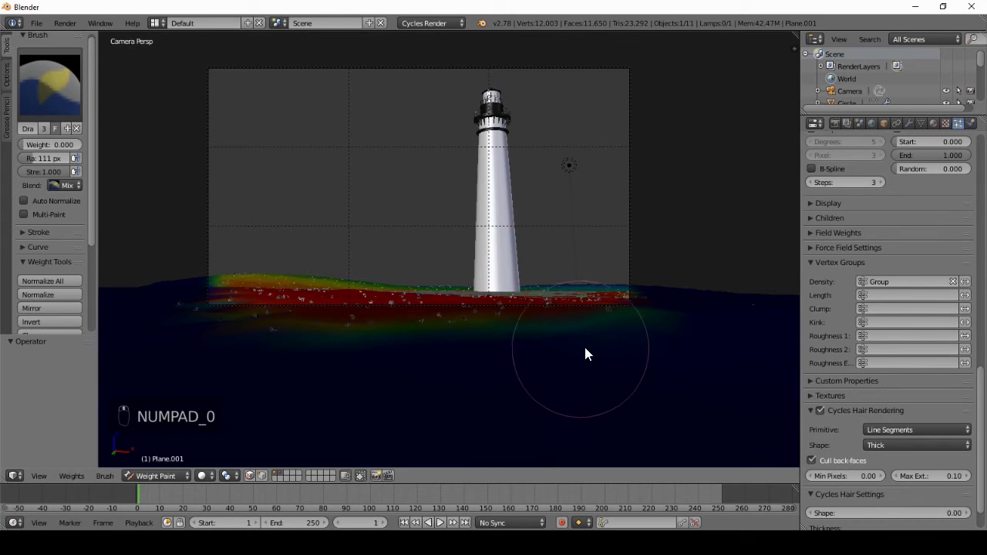
{"action": "scroll", "coordinate": [590, 350], "scroll_direction": "up", "scroll_amount": 2}
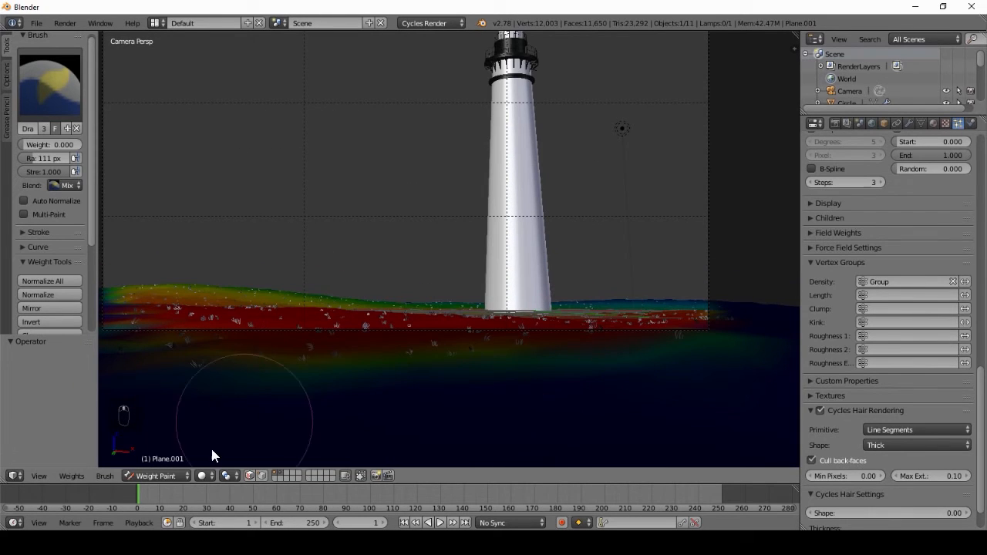
Return the ground plane to Object Mode and set the particle display percentage to 5%
{"action": "left_click", "coordinate": [156, 476]}
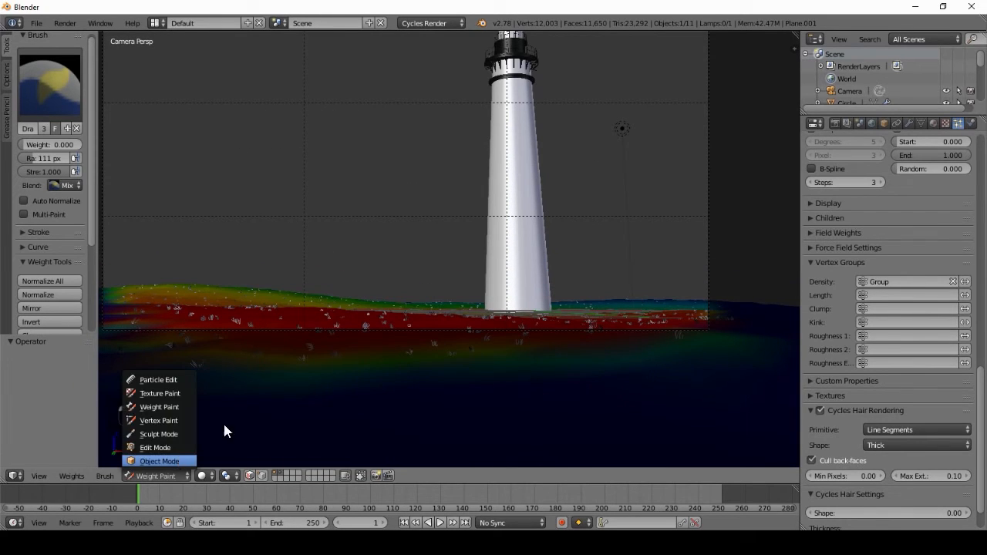
{"action": "left_click", "coordinate": [177, 458]}
{"action": "scroll", "coordinate": [902, 227], "scroll_direction": "up", "scroll_amount": 5}
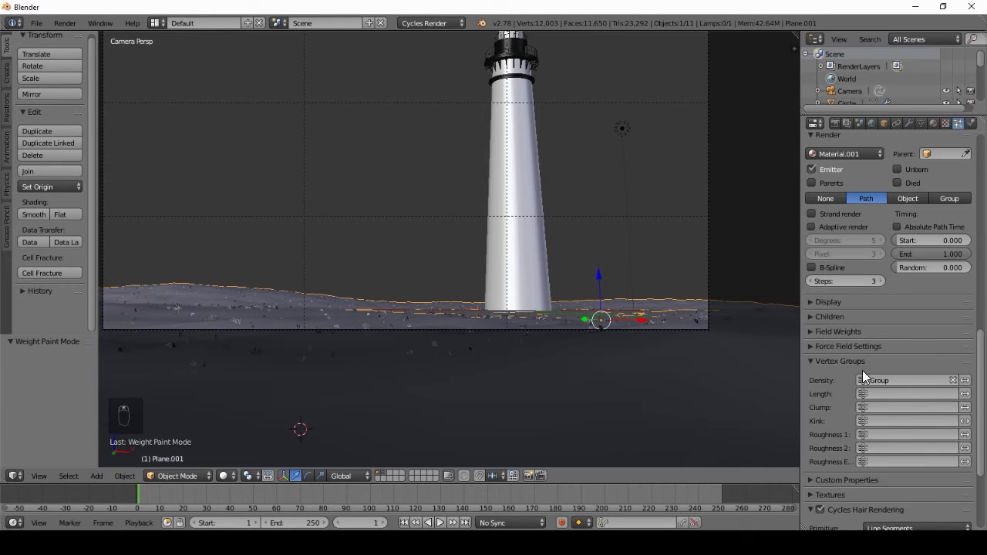
{"action": "left_click", "coordinate": [835, 301]}
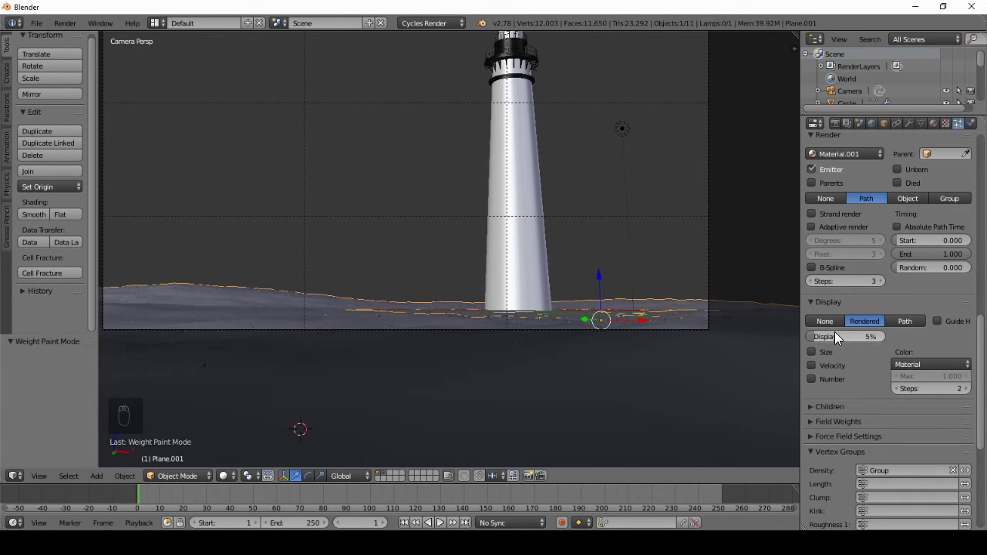
{"action": "key", "text": "Return"}
Set the grass particle system's emission number to 40000
{"action": "left_click_drag", "start_coordinate": [984, 301], "coordinate": [985, 85]}
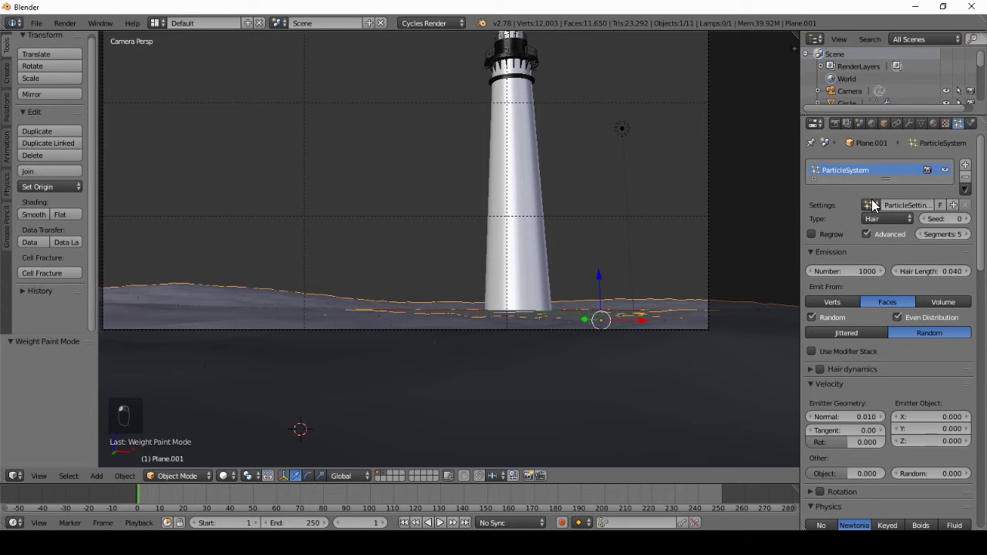
{"action": "left_click", "coordinate": [826, 273]}
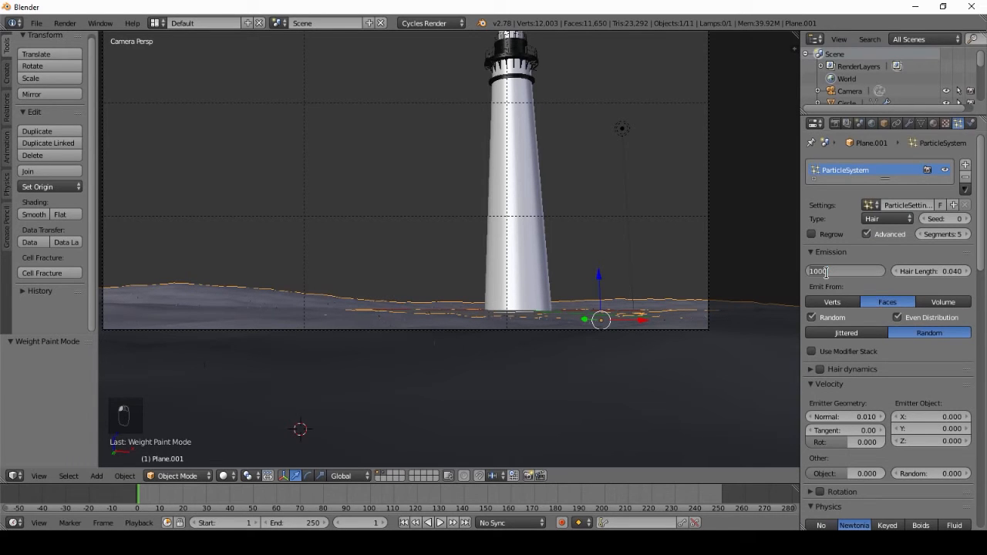
{"action": "type", "text": "40000"}
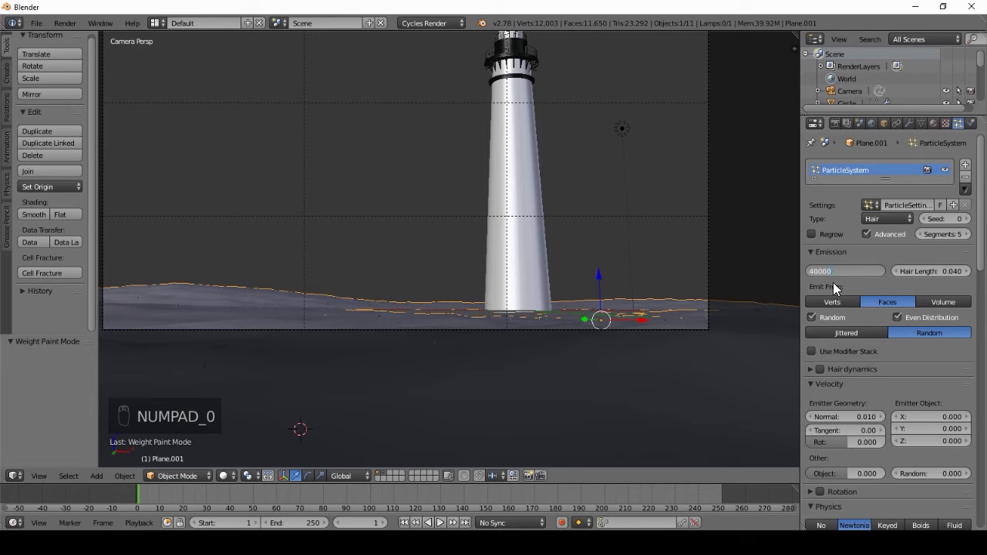
{"action": "key", "text": "Return"}
{"action": "scroll", "coordinate": [412, 298], "scroll_direction": "down", "scroll_amount": 4}
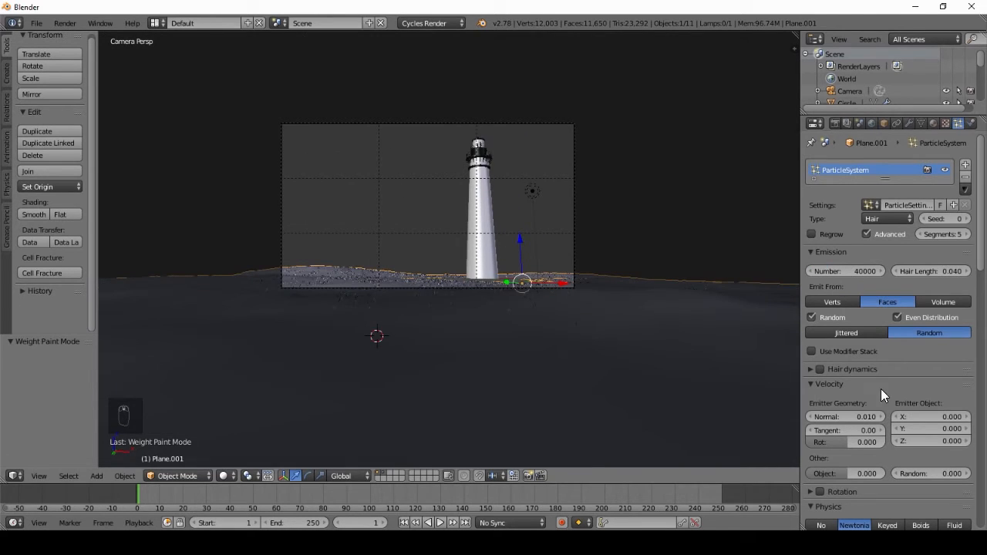
{"action": "scroll", "coordinate": [915, 378], "scroll_direction": "down", "scroll_amount": 3}
{"action": "scroll", "coordinate": [912, 401], "scroll_direction": "down", "scroll_amount": 4}
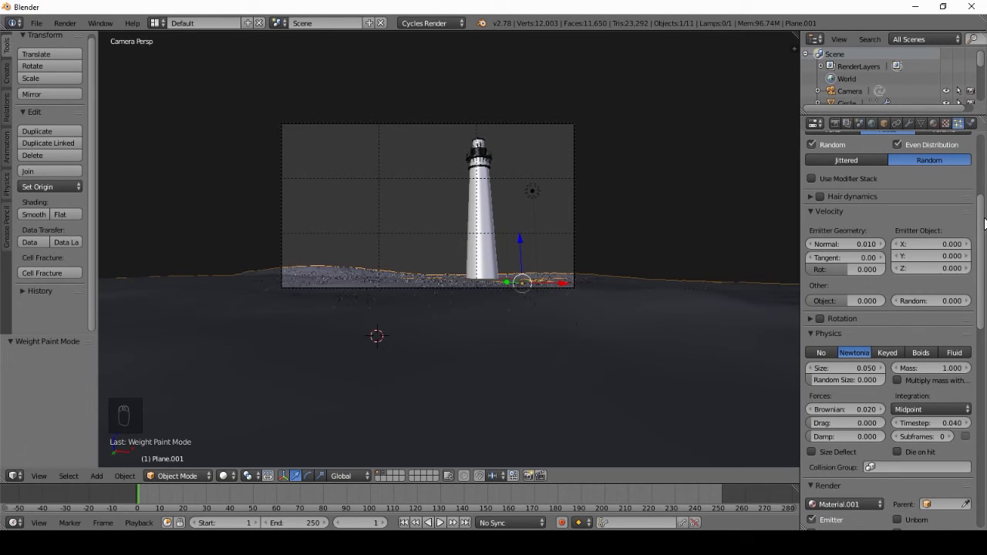
{"action": "scroll", "coordinate": [971, 228], "scroll_direction": "up", "scroll_amount": 7}
{"action": "scroll", "coordinate": [449, 296], "scroll_direction": "up", "scroll_amount": 2}
{"action": "scroll", "coordinate": [455, 282], "scroll_direction": "up", "scroll_amount": 3}
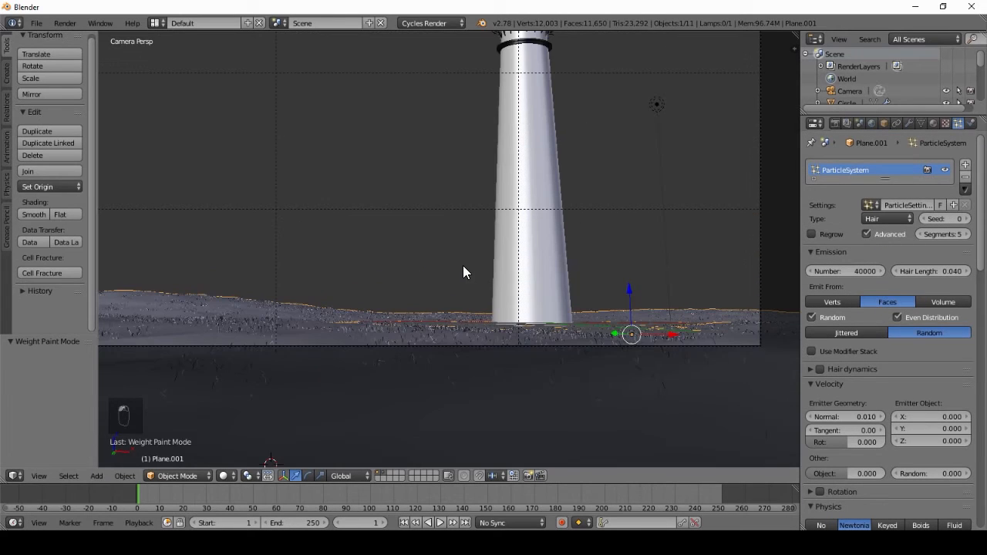
Hide the tool shelf and add a second material slot with a new material to the ground plane
{"action": "key", "text": "t"}
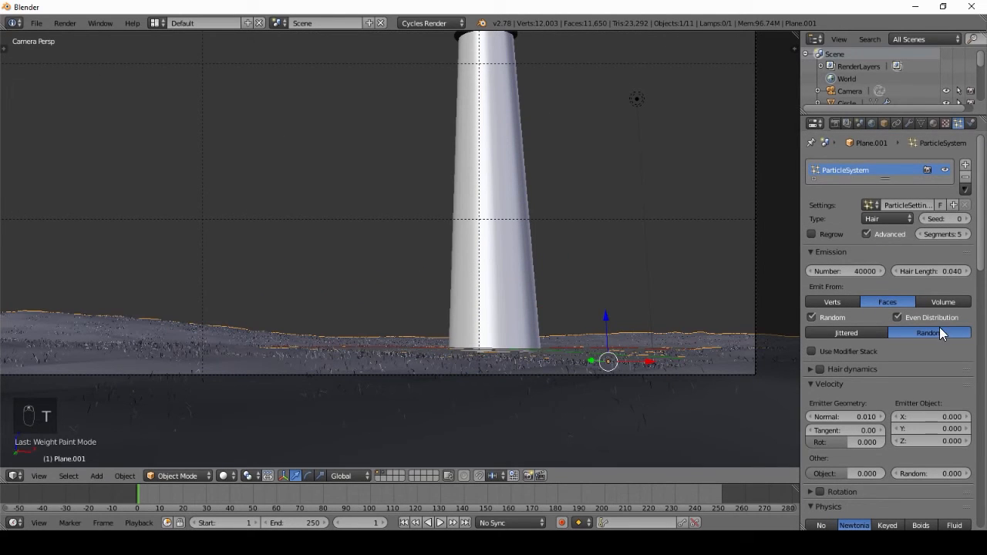
{"action": "left_click", "coordinate": [934, 123]}
{"action": "scroll", "coordinate": [922, 185], "scroll_direction": "up", "scroll_amount": 5}
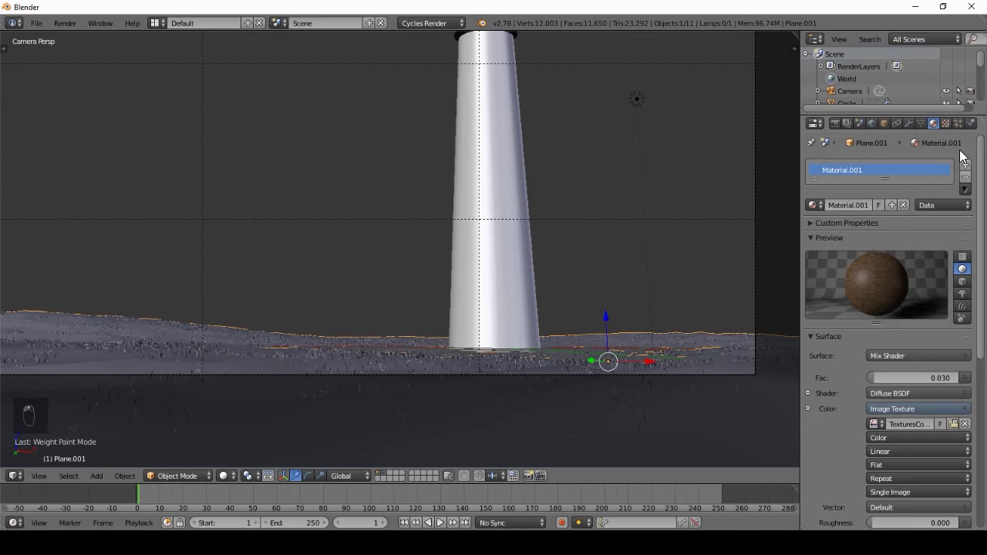
{"action": "left_click", "coordinate": [964, 159]}
{"action": "left_click", "coordinate": [876, 227]}
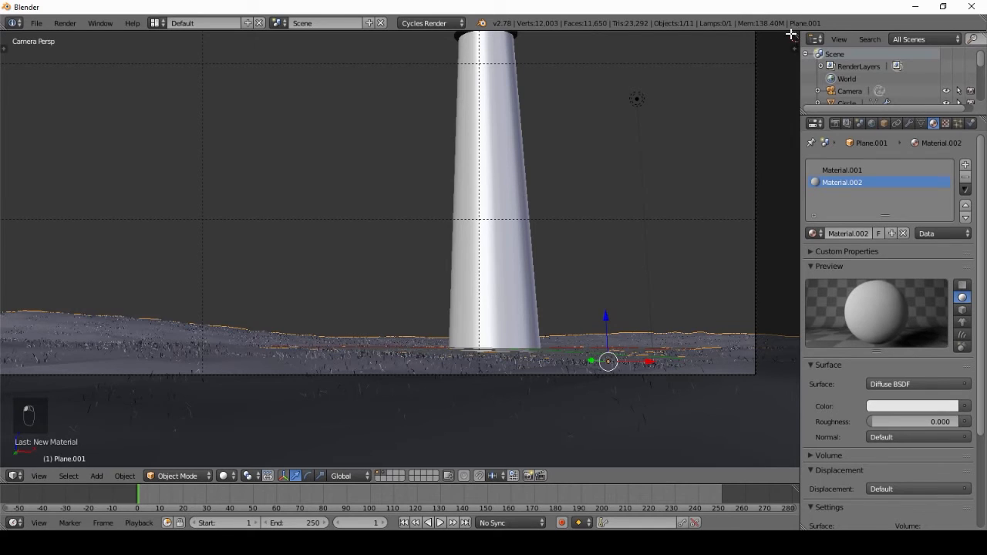
Split the 3D view into two areas and turn the new one into a Node Editor without its sidebar
{"action": "left_click_drag", "start_coordinate": [791, 34], "coordinate": [461, 223]}
{"action": "left_click", "coordinate": [451, 476]}
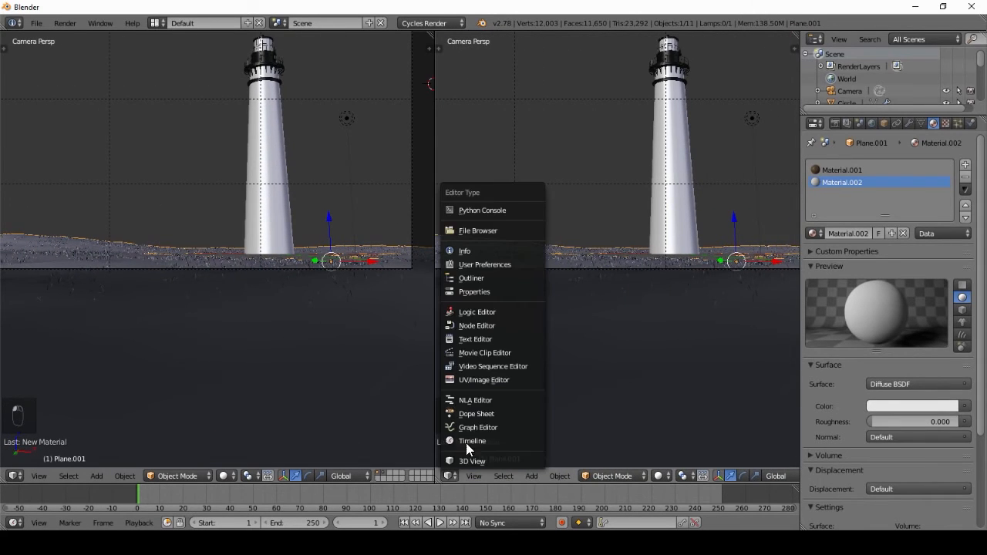
{"action": "left_click", "coordinate": [501, 324]}
{"action": "key", "text": "n"}
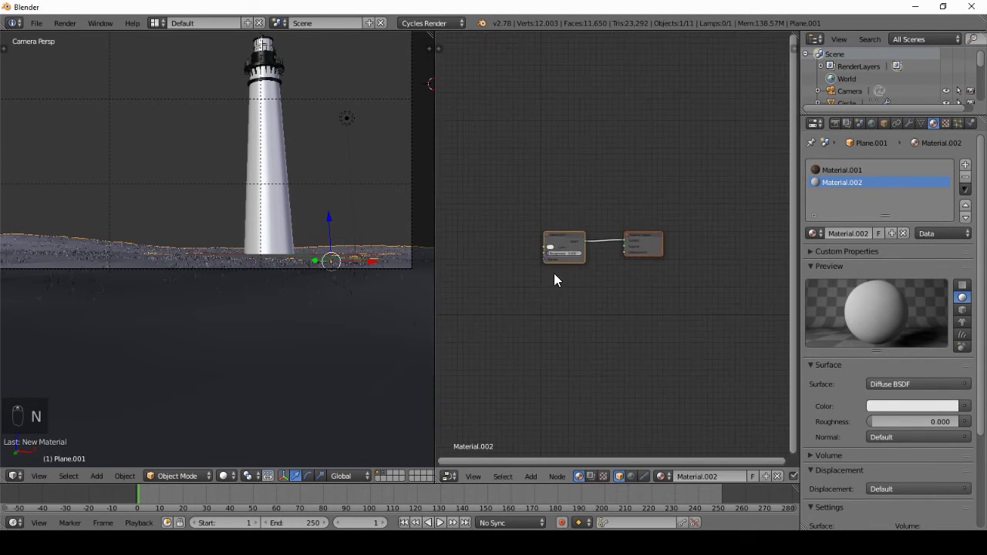
Move the Diffuse BSDF node away from the Material Output and insert a Mix Shader on the link between them
{"action": "scroll", "coordinate": [602, 247], "scroll_direction": "up", "scroll_amount": 3}
{"action": "key", "text": "g"}
{"action": "left_click", "coordinate": [503, 227]}
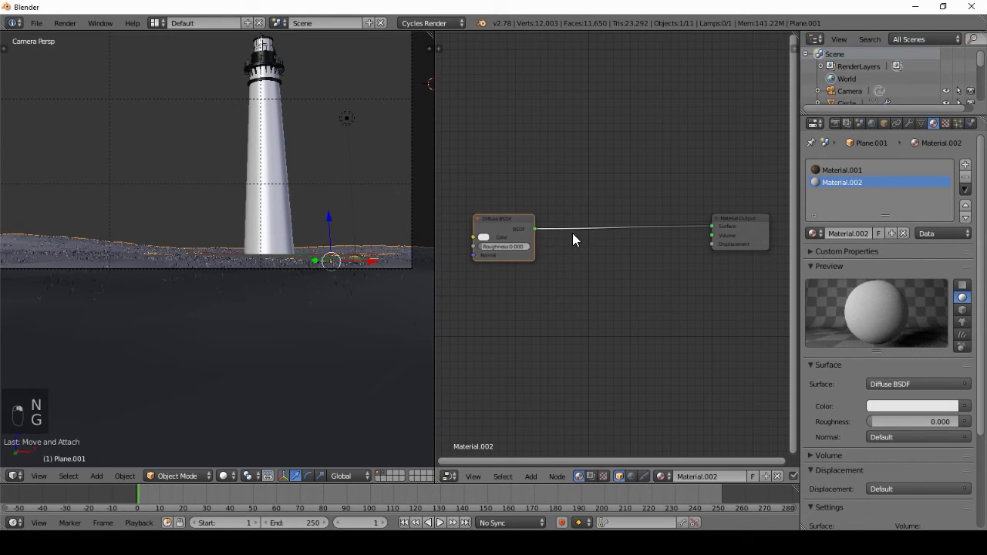
{"action": "key", "text": "shift+a"}
{"action": "mouse_move", "coordinate": [557, 275]}
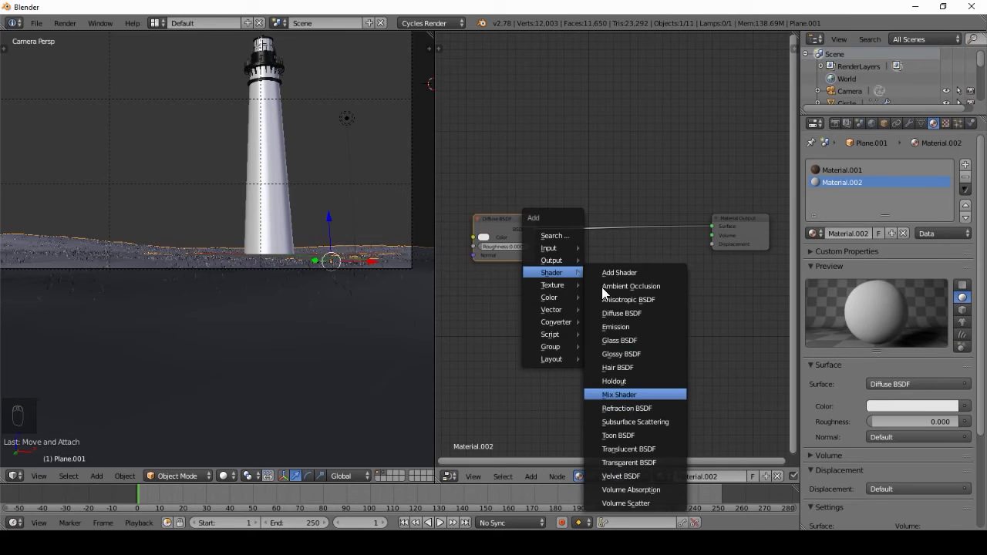
{"action": "left_click", "coordinate": [633, 394]}
{"action": "left_click", "coordinate": [624, 226]}
Add a Glossy BSDF node below the Diffuse BSDF and connect it to the Mix Shader's second shader input
{"action": "key", "text": "shift+a"}
{"action": "mouse_move", "coordinate": [586, 285]}
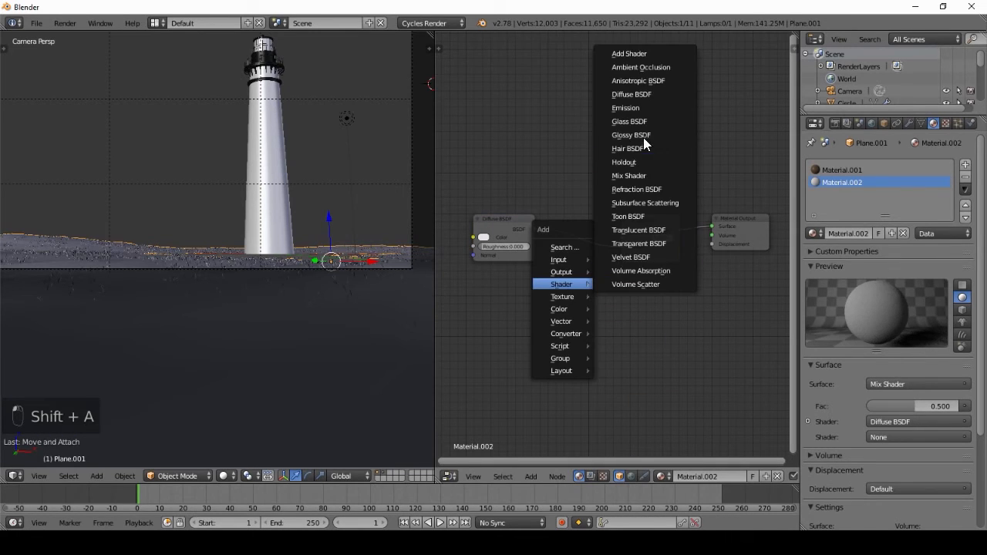
{"action": "left_click", "coordinate": [643, 135]}
{"action": "left_click", "coordinate": [572, 307]}
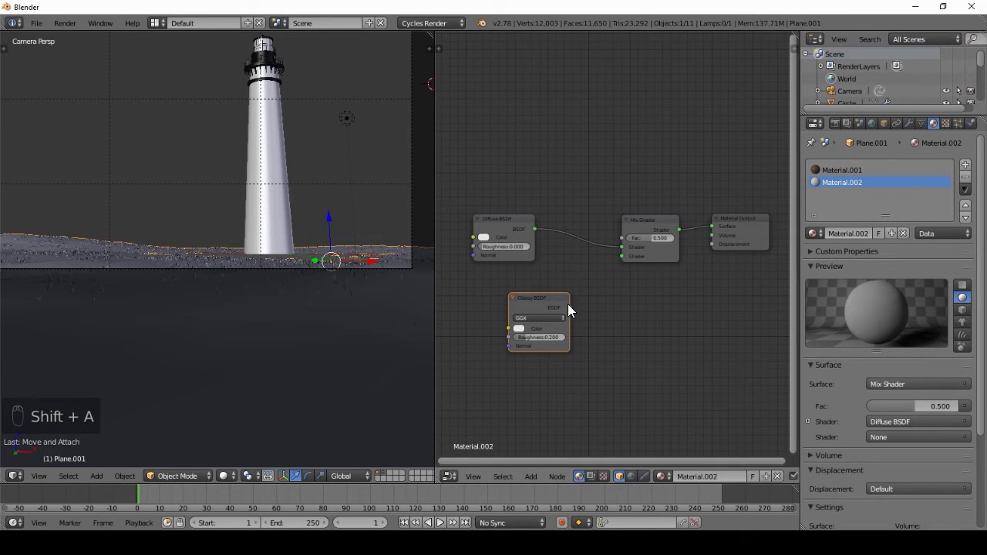
{"action": "left_click_drag", "start_coordinate": [567, 305], "coordinate": [621, 257]}
Move the Diffuse BSDF node well away from the Mix Shader to free space between them
{"action": "scroll", "coordinate": [581, 230], "scroll_direction": "up", "scroll_amount": 2}
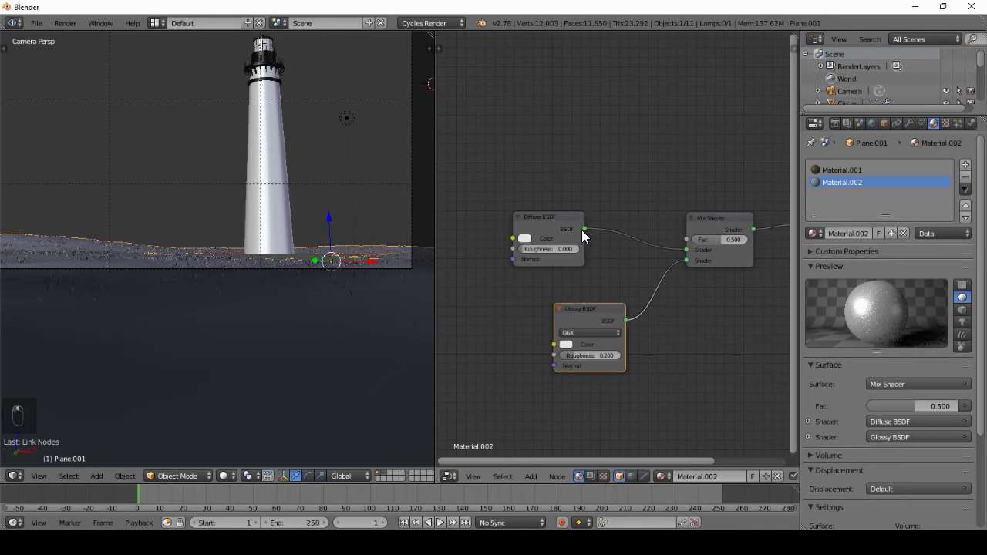
{"action": "right_click", "coordinate": [581, 230]}
{"action": "key", "text": "g"}
{"action": "left_click", "coordinate": [432, 231]}
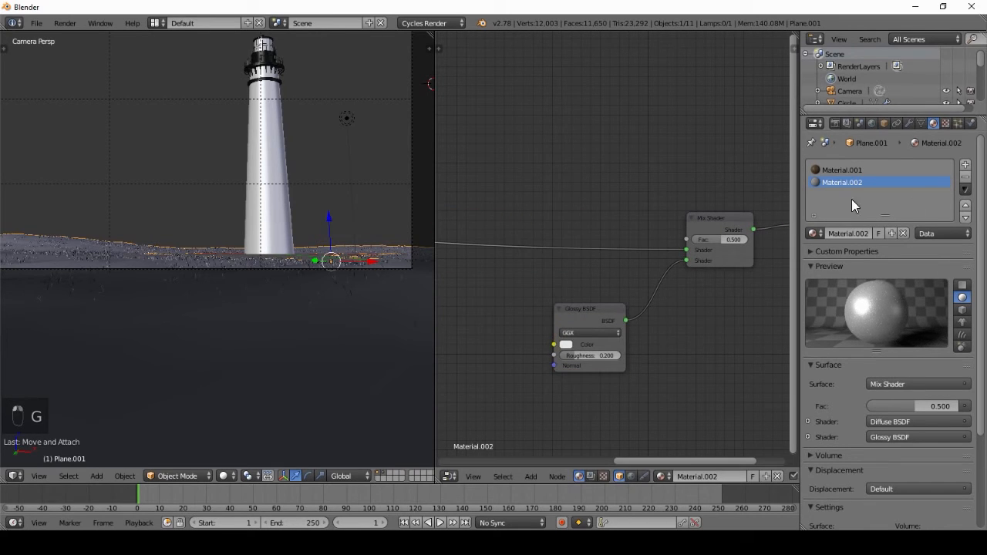
Bring the distant Diffuse BSDF node back closer to the Mix Shader, leaving room for another node between them
{"action": "scroll", "coordinate": [590, 227], "scroll_direction": "down", "scroll_amount": 3}
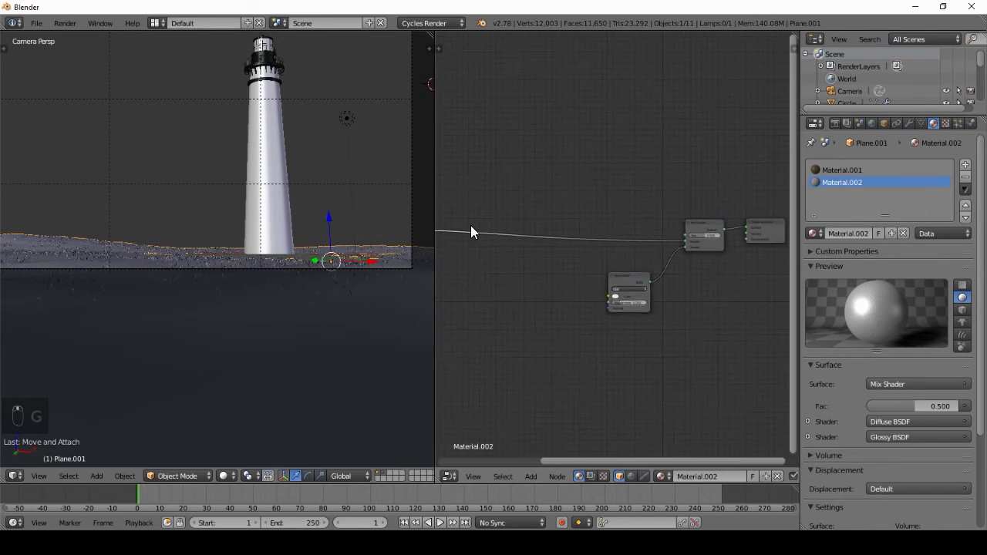
{"action": "scroll", "coordinate": [470, 225], "scroll_direction": "down", "scroll_amount": 1}
{"action": "middle_click_drag", "start_coordinate": [505, 228], "coordinate": [592, 224]}
{"action": "scroll", "coordinate": [647, 230], "scroll_direction": "down", "scroll_amount": 2}
{"action": "key", "text": "g"}
{"action": "left_click", "coordinate": [725, 216]}
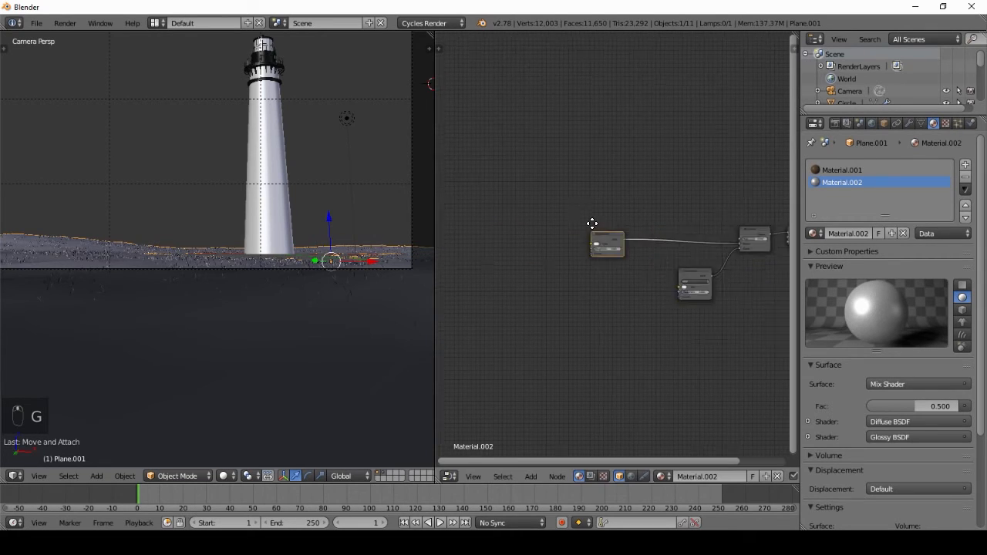
Insert an Add Shader node on the link between the Diffuse BSDF and the Mix Shader
{"action": "scroll", "coordinate": [656, 203], "scroll_direction": "up", "scroll_amount": 3}
{"action": "key", "text": "shift+a"}
{"action": "mouse_move", "coordinate": [572, 190]}
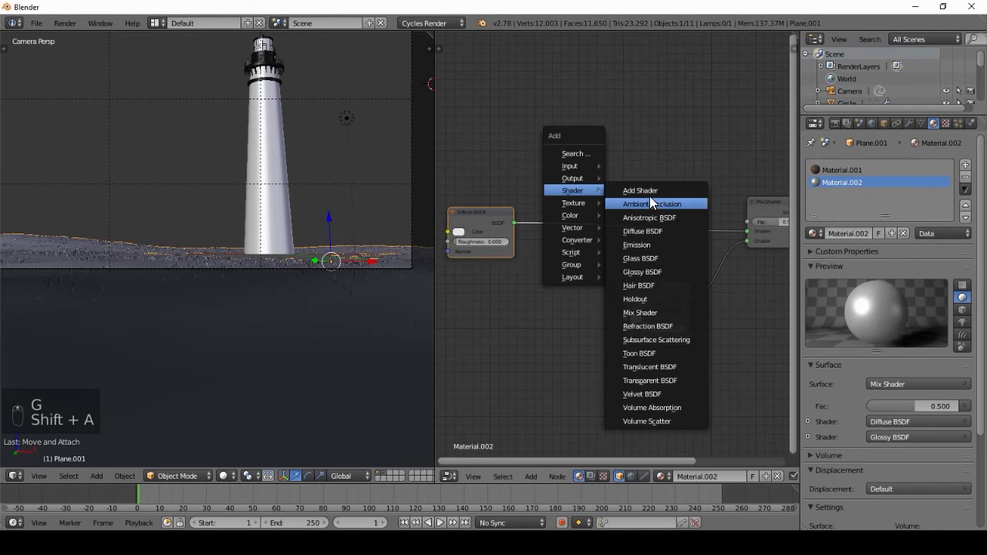
{"action": "left_click", "coordinate": [640, 192]}
{"action": "left_click", "coordinate": [606, 194]}
Add a Translucent BSDF node below the Diffuse BSDF and connect it to the Add Shader's second shader input
{"action": "key", "text": "shift+a"}
{"action": "mouse_move", "coordinate": [499, 280]}
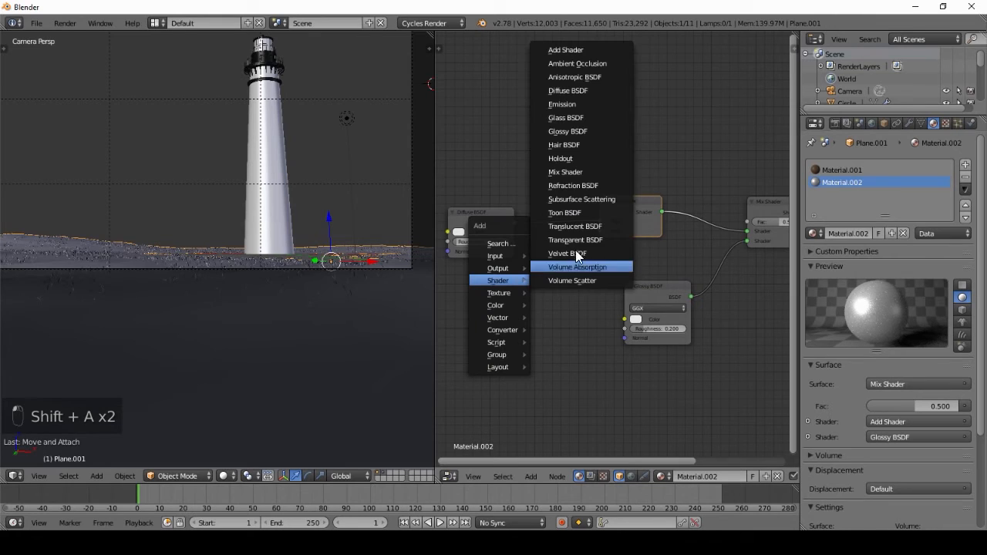
{"action": "left_click", "coordinate": [574, 226]}
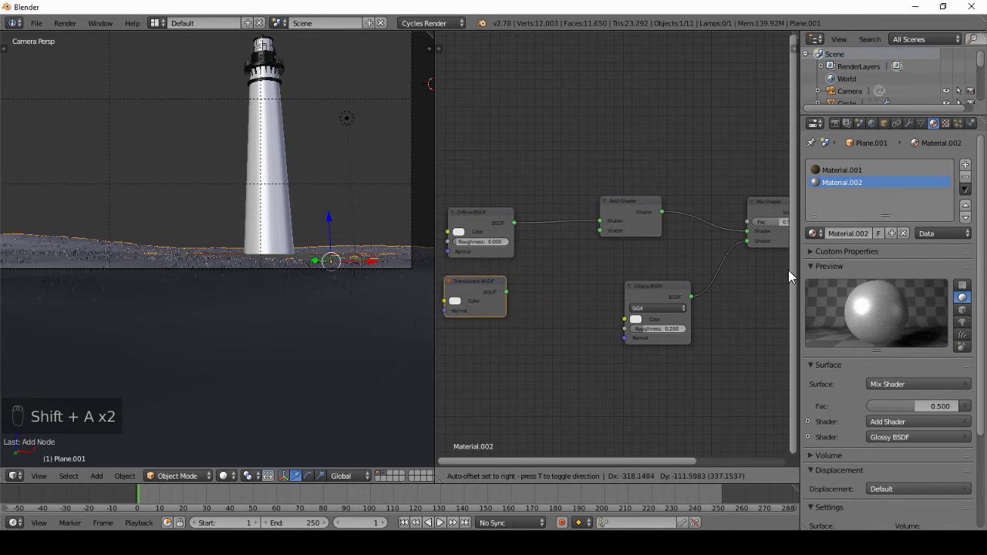
{"action": "left_click", "coordinate": [468, 269]}
{"action": "left_click_drag", "start_coordinate": [519, 284], "coordinate": [603, 230]}
Set the Mix Shader's Fac to 0.1
{"action": "scroll", "coordinate": [535, 240], "scroll_direction": "down", "scroll_amount": 1}
{"action": "middle_click_drag", "start_coordinate": [535, 240], "coordinate": [596, 224]}
{"action": "middle_click_drag", "start_coordinate": [732, 237], "coordinate": [591, 251]}
{"action": "scroll", "coordinate": [617, 241], "scroll_direction": "up", "scroll_amount": 1}
{"action": "left_click", "coordinate": [637, 224]}
{"action": "type", "text": "."}
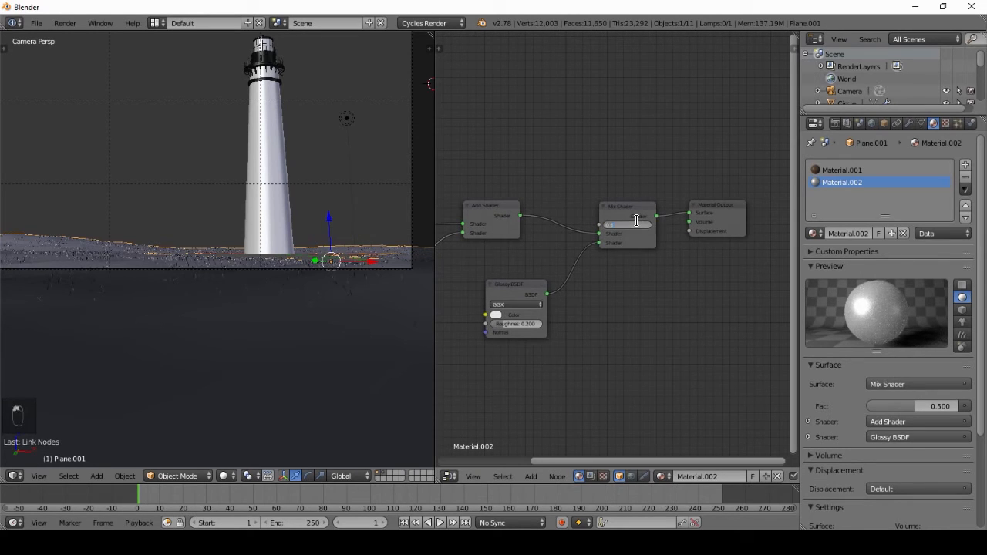
{"action": "type", "text": "1"}
{"action": "key", "text": "Return"}
Add a ColorRamp node before the Diffuse BSDF and connect its Color output to the Diffuse color input
{"action": "scroll", "coordinate": [631, 276], "scroll_direction": "down", "scroll_amount": 1}
{"action": "middle_click_drag", "start_coordinate": [613, 294], "coordinate": [689, 262]}
{"action": "middle_click_drag", "start_coordinate": [568, 244], "coordinate": [757, 266]}
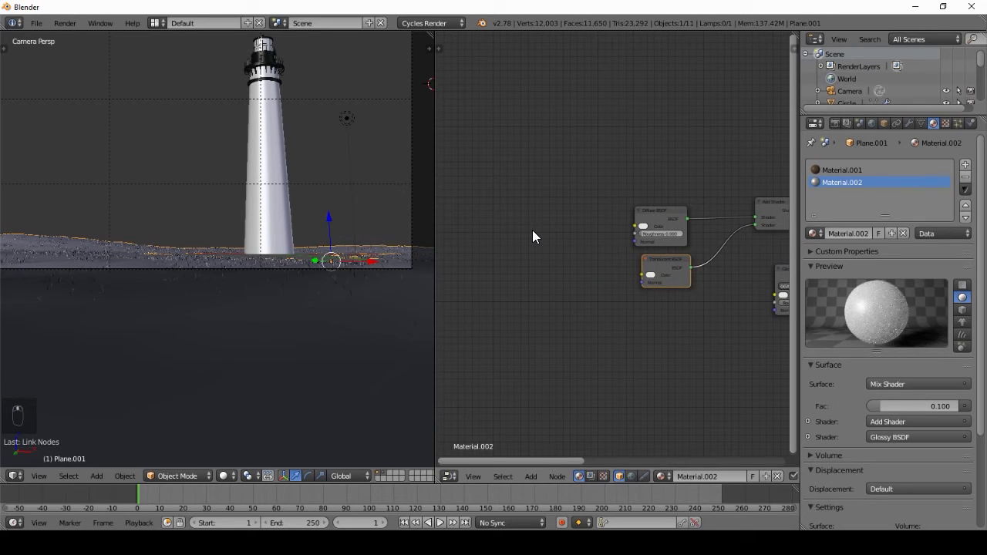
{"action": "key", "text": "shift+a"}
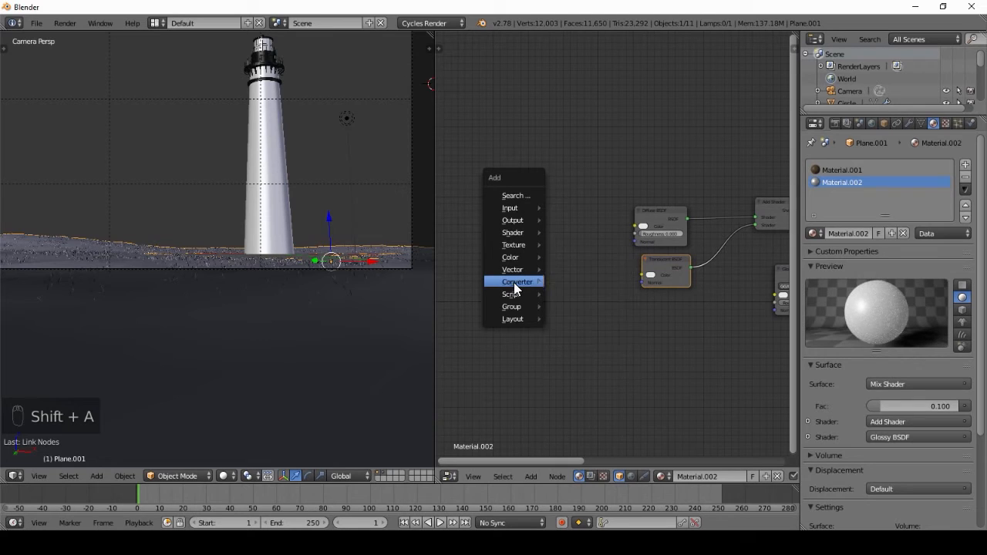
{"action": "mouse_move", "coordinate": [522, 283]}
{"action": "left_click", "coordinate": [583, 297]}
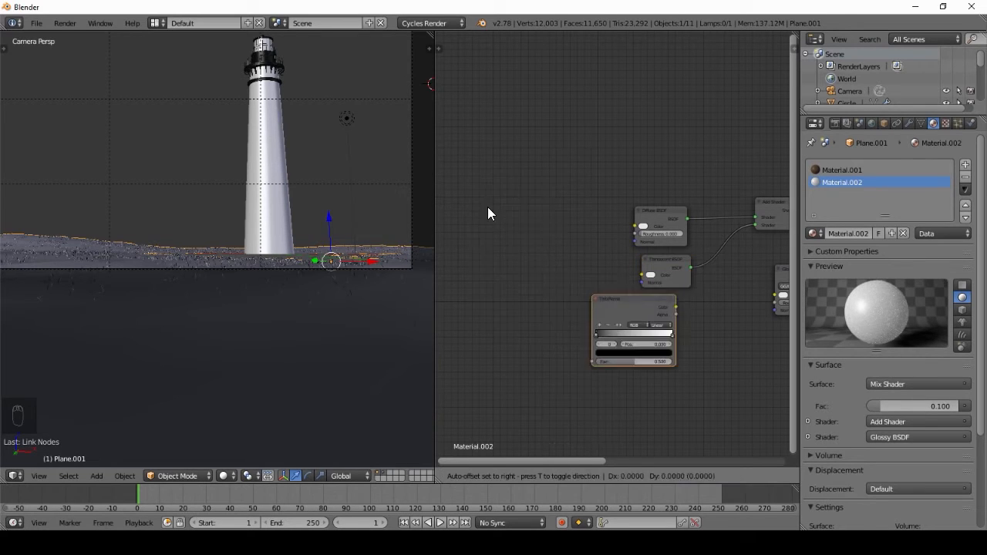
{"action": "left_click", "coordinate": [506, 200]}
{"action": "scroll", "coordinate": [571, 187], "scroll_direction": "up", "scroll_amount": 1}
{"action": "scroll", "coordinate": [577, 187], "scroll_direction": "up", "scroll_amount": 1}
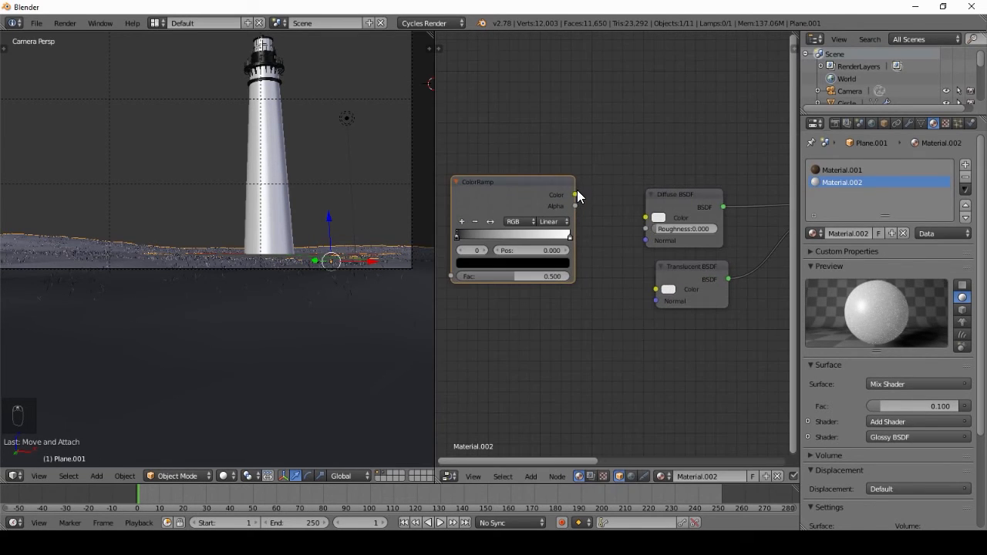
{"action": "left_click_drag", "start_coordinate": [575, 195], "coordinate": [677, 279]}
Add a color stop to the ColorRamp at position 0.050 and give it a dark saturated green
{"action": "middle_click_drag", "start_coordinate": [567, 215], "coordinate": [585, 215]}
{"action": "scroll", "coordinate": [584, 214], "scroll_direction": "up", "scroll_amount": 3}
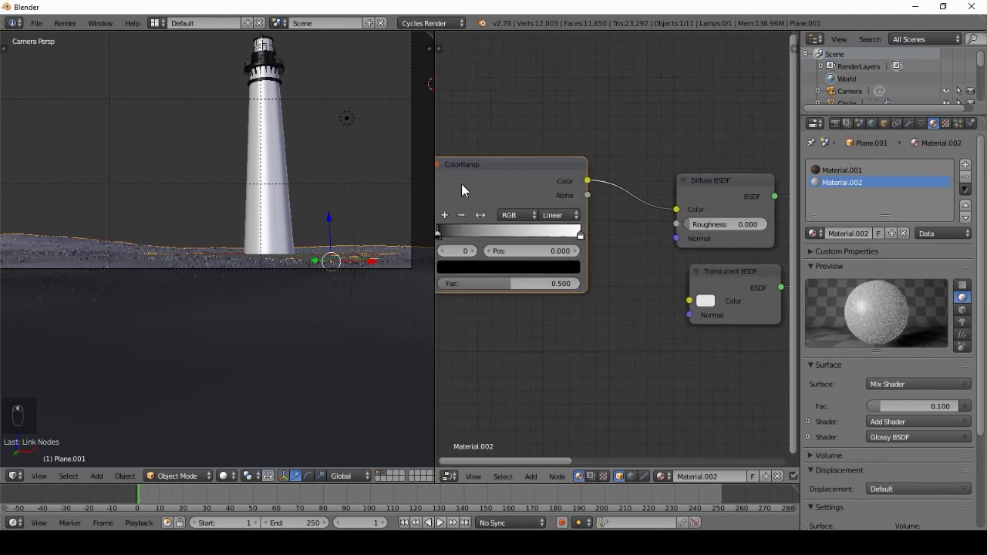
{"action": "middle_click_drag", "start_coordinate": [513, 191], "coordinate": [583, 193]}
{"action": "scroll", "coordinate": [583, 193], "scroll_direction": "up", "scroll_amount": 2}
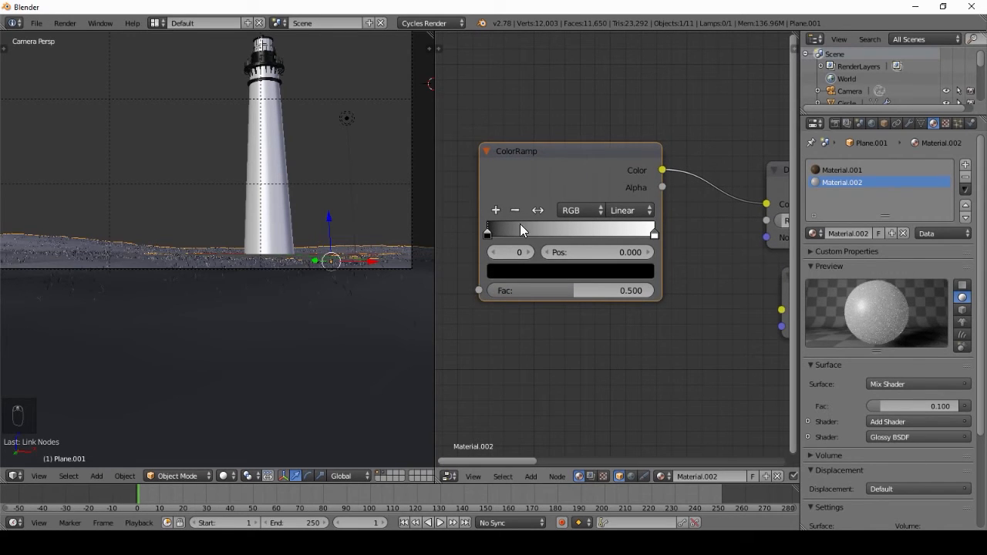
{"action": "left_click", "coordinate": [496, 211]}
{"action": "left_click_drag", "start_coordinate": [569, 235], "coordinate": [496, 233]}
{"action": "left_click", "coordinate": [529, 272]}
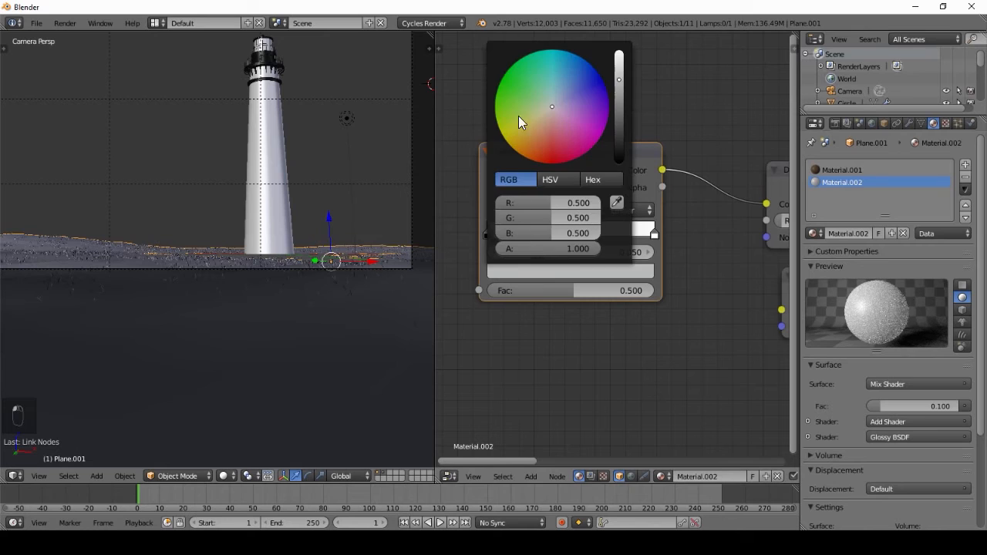
{"action": "left_click", "coordinate": [506, 83]}
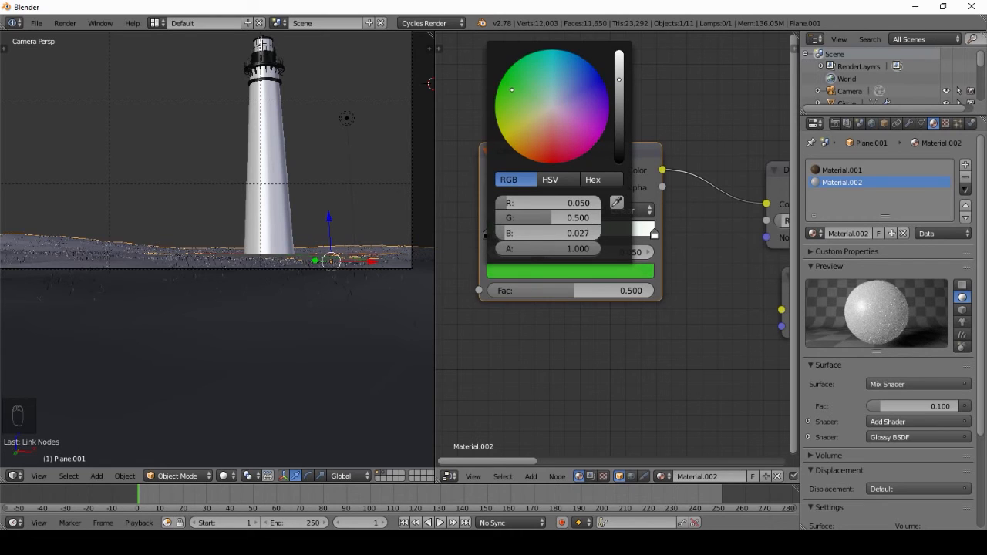
{"action": "left_click", "coordinate": [602, 103]}
{"action": "scroll", "coordinate": [601, 103], "scroll_direction": "down", "scroll_amount": 4}
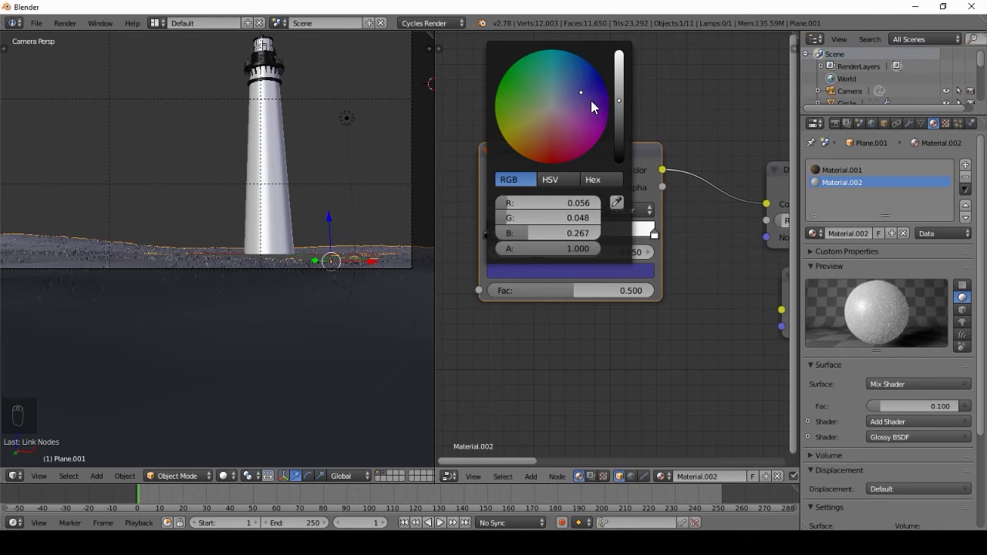
{"action": "left_click", "coordinate": [533, 96]}
{"action": "left_click", "coordinate": [508, 85]}
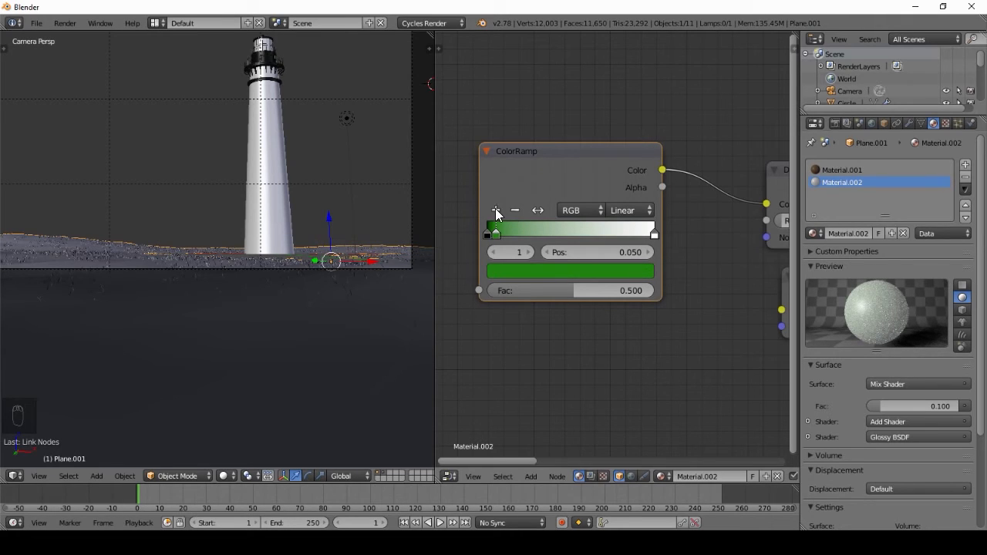
Add another stop near the ramp's black end, and shift the existing green stop to position 0.959 with a brighter green
{"action": "left_click", "coordinate": [496, 210]}
{"action": "left_click_drag", "start_coordinate": [497, 232], "coordinate": [633, 233]}
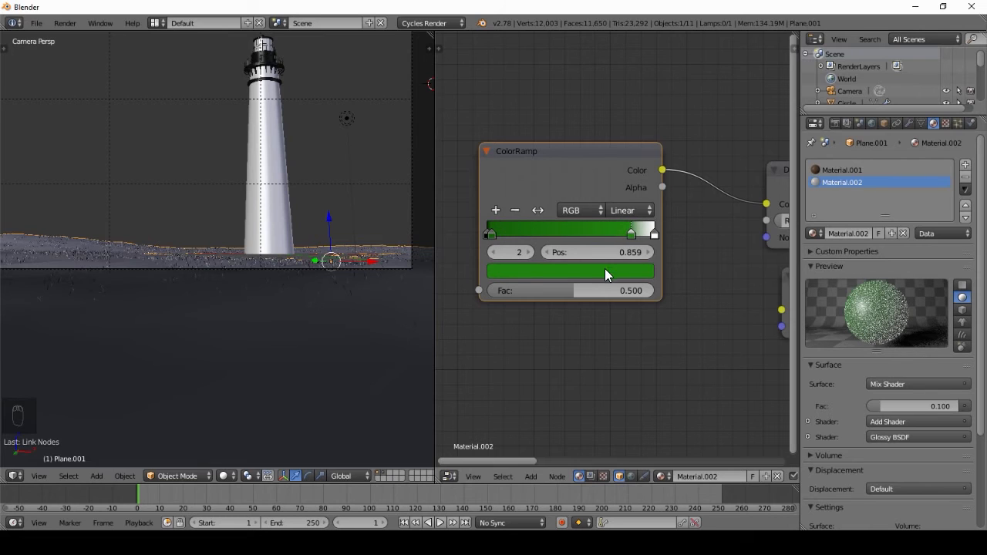
{"action": "left_click", "coordinate": [605, 268]}
{"action": "left_click_drag", "start_coordinate": [621, 102], "coordinate": [620, 81]}
{"action": "left_click_drag", "start_coordinate": [631, 233], "coordinate": [654, 236]}
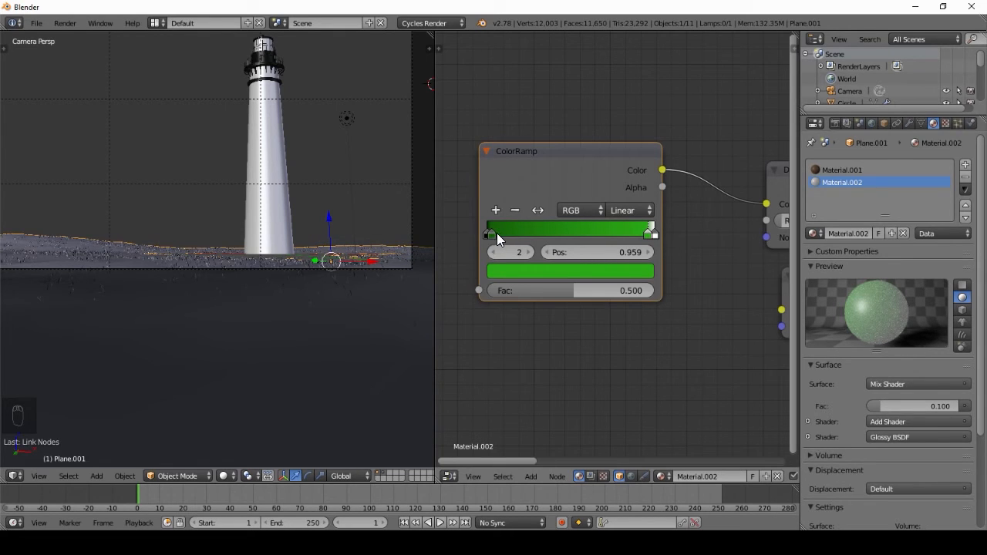
Darken the green of the stop at 0.959 slightly and give the stop at 0.025 a muted dark green
{"action": "left_click", "coordinate": [621, 271]}
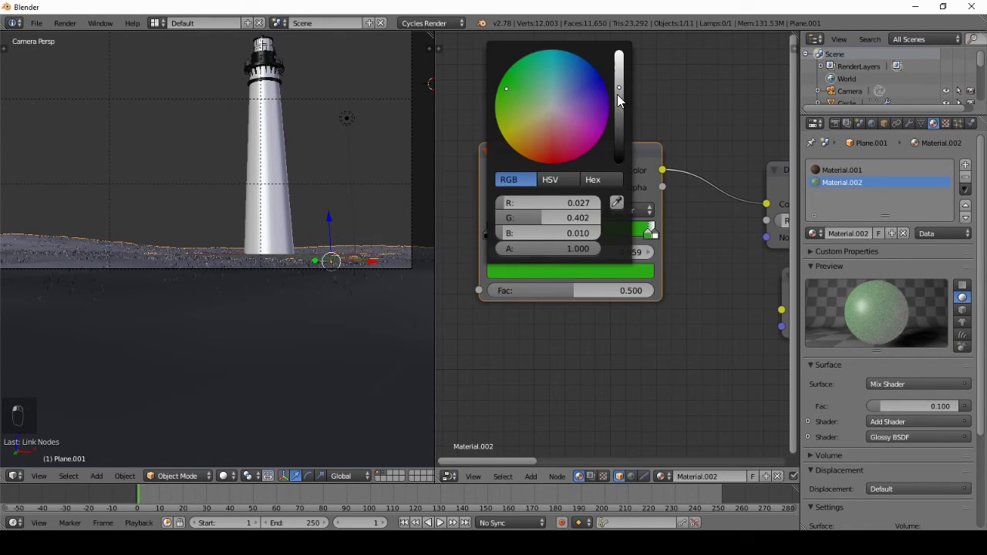
{"action": "left_click_drag", "start_coordinate": [619, 77], "coordinate": [631, 110]}
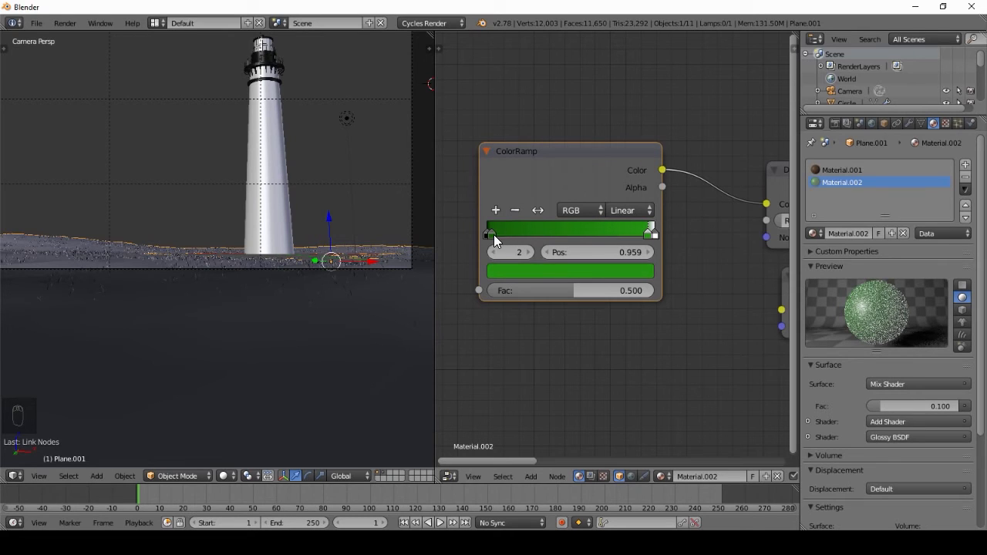
{"action": "left_click", "coordinate": [495, 234]}
{"action": "left_click", "coordinate": [549, 273]}
{"action": "left_click_drag", "start_coordinate": [510, 99], "coordinate": [511, 93]}
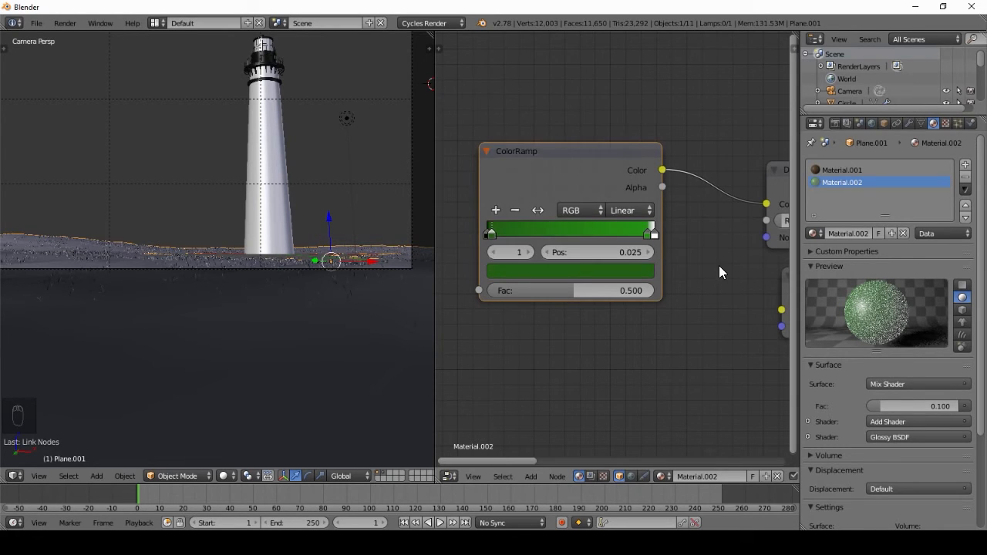
Desaturate and slightly darken the green of the ramp stop at position 0.959
{"action": "left_click", "coordinate": [645, 233]}
{"action": "left_click", "coordinate": [612, 270]}
{"action": "left_click_drag", "start_coordinate": [510, 99], "coordinate": [513, 91]}
{"action": "left_click", "coordinate": [608, 266]}
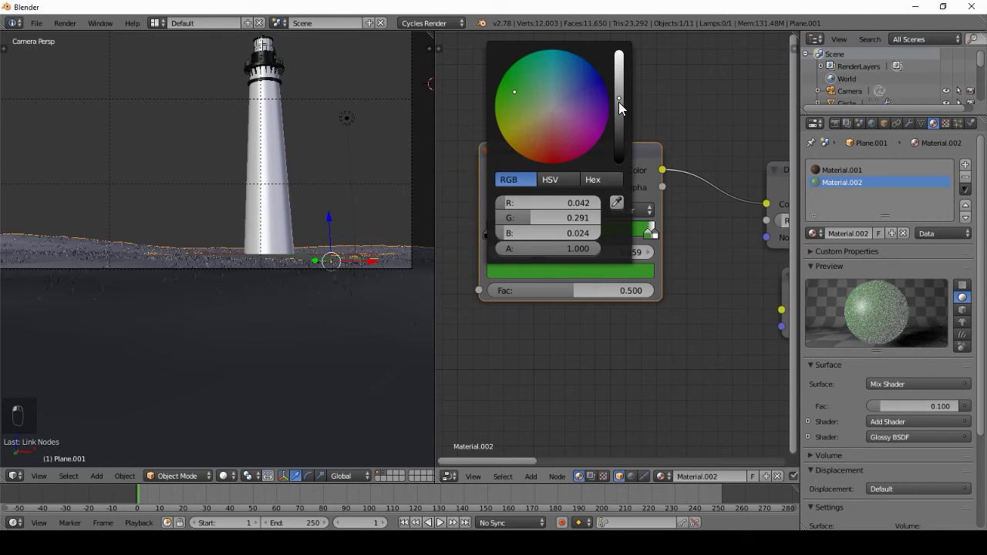
{"action": "left_click_drag", "start_coordinate": [618, 102], "coordinate": [619, 108]}
Add a Hair Info node before the ColorRamp and connect it to the ramp's Fac input
{"action": "scroll", "coordinate": [577, 248], "scroll_direction": "down", "scroll_amount": 4}
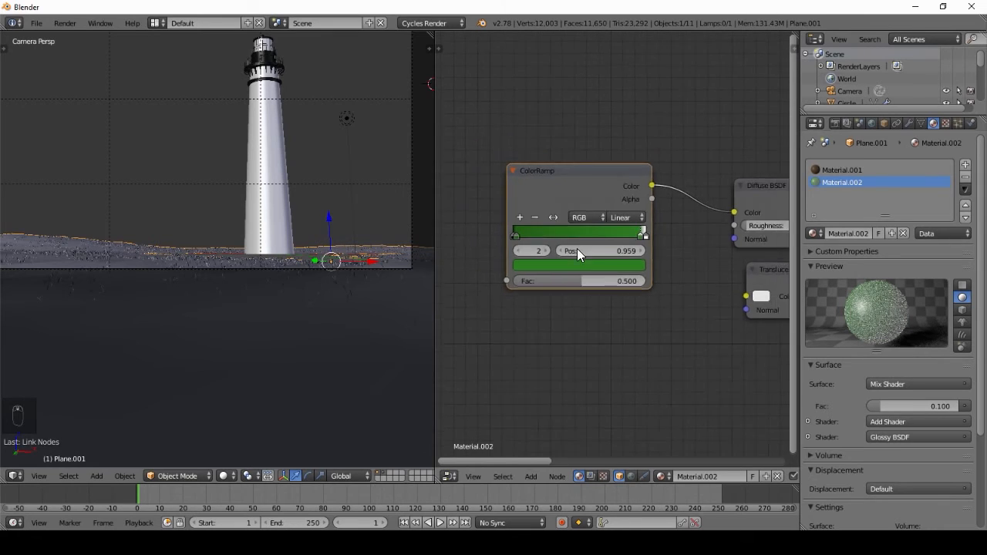
{"action": "middle_click_drag", "start_coordinate": [577, 248], "coordinate": [673, 256]}
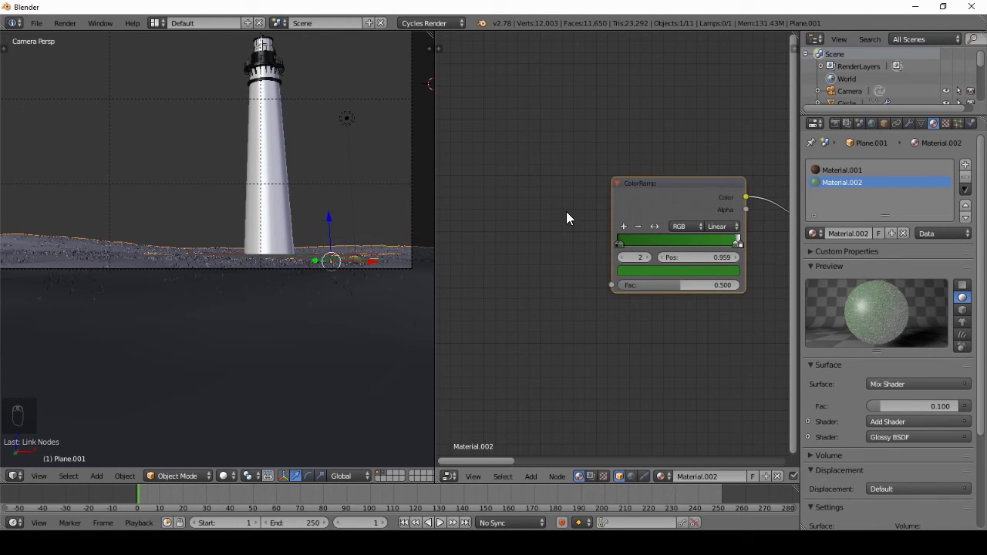
{"action": "key", "text": "shift+a"}
{"action": "mouse_move", "coordinate": [567, 213]}
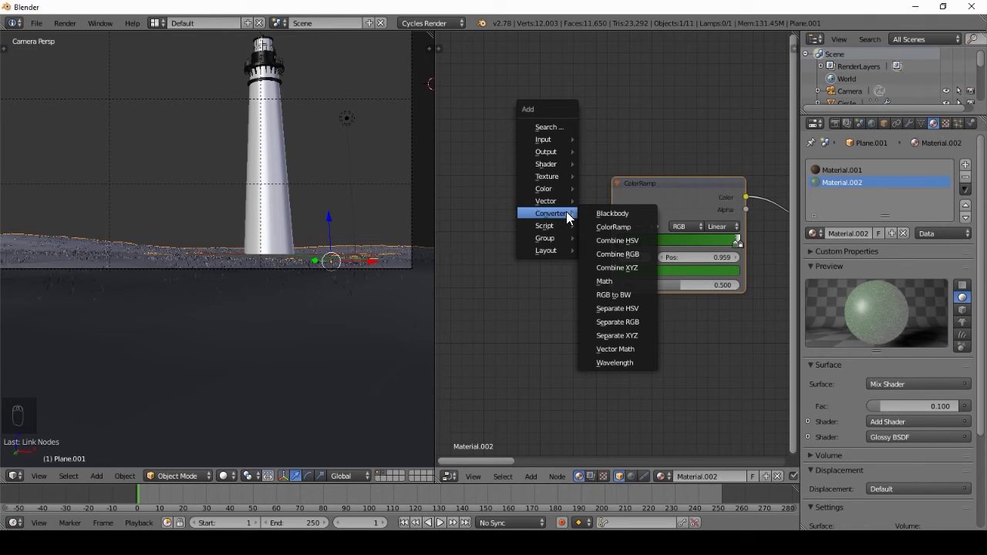
{"action": "mouse_move", "coordinate": [553, 137]}
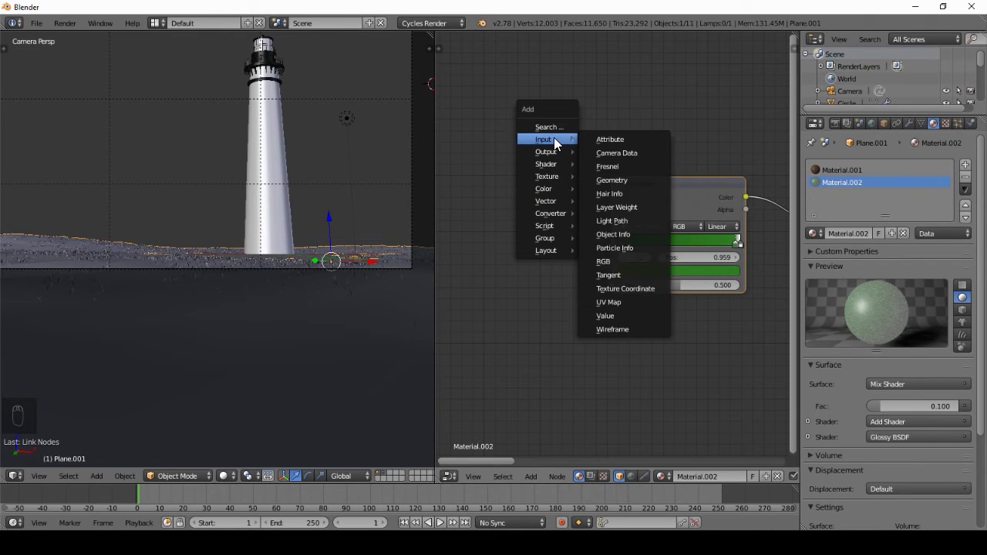
{"action": "left_click", "coordinate": [616, 190]}
{"action": "left_click", "coordinate": [493, 193]}
{"action": "left_click_drag", "start_coordinate": [569, 220], "coordinate": [611, 285]}
Connect the ColorRamp's Color output to the Translucent BSDF color as well, and align that node beneath the Diffuse BSDF
{"action": "scroll", "coordinate": [646, 352], "scroll_direction": "down", "scroll_amount": 3}
{"action": "middle_click_drag", "start_coordinate": [539, 355], "coordinate": [412, 354]}
{"action": "scroll", "coordinate": [585, 197], "scroll_direction": "up", "scroll_amount": 2}
{"action": "left_click_drag", "start_coordinate": [589, 200], "coordinate": [670, 294]}
{"action": "left_click", "coordinate": [725, 292]}
{"action": "key", "text": "g"}
{"action": "key", "text": "g"}
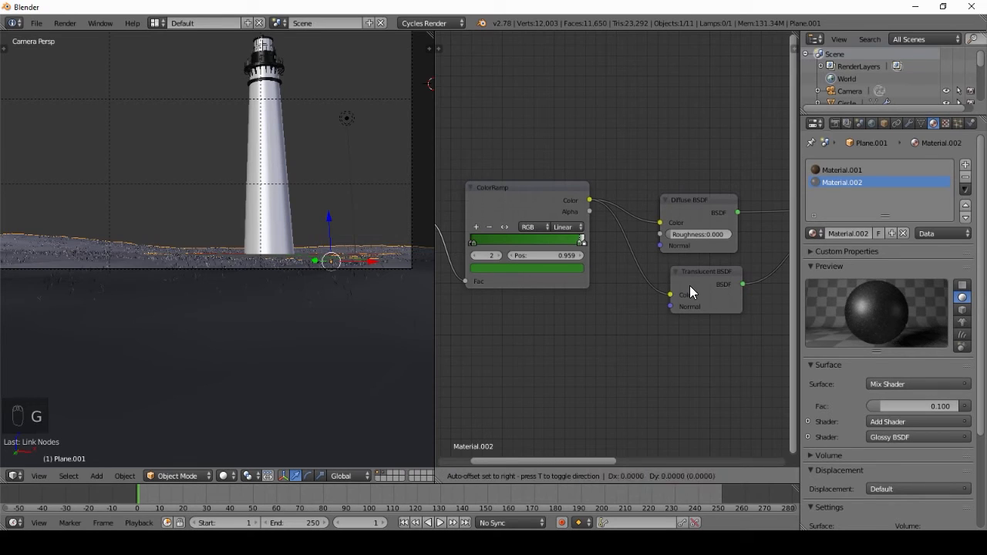
{"action": "left_click", "coordinate": [676, 268]}
Widen the 3D view into the Node Editor's space and frame the whole camera view in it
{"action": "scroll", "coordinate": [221, 261], "scroll_direction": "down", "scroll_amount": 2}
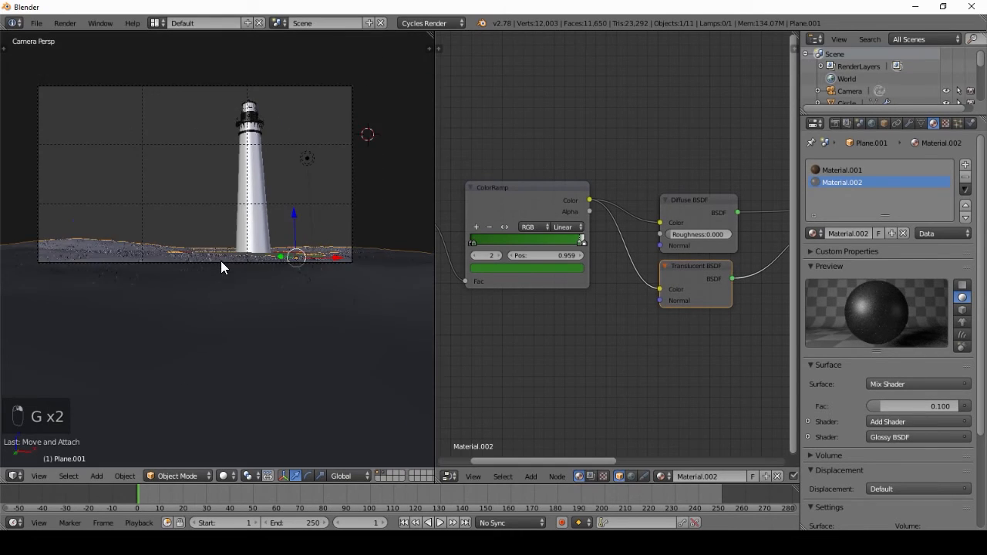
{"action": "scroll", "coordinate": [333, 210], "scroll_direction": "up", "scroll_amount": 4}
{"action": "left_click_drag", "start_coordinate": [434, 35], "coordinate": [522, 54]}
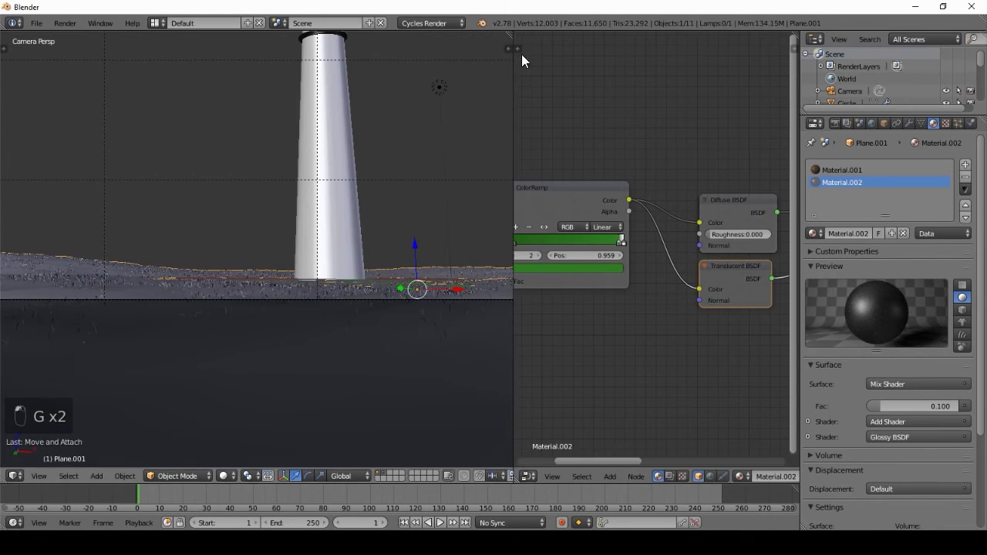
{"action": "scroll", "coordinate": [410, 319], "scroll_direction": "down", "scroll_amount": 4}
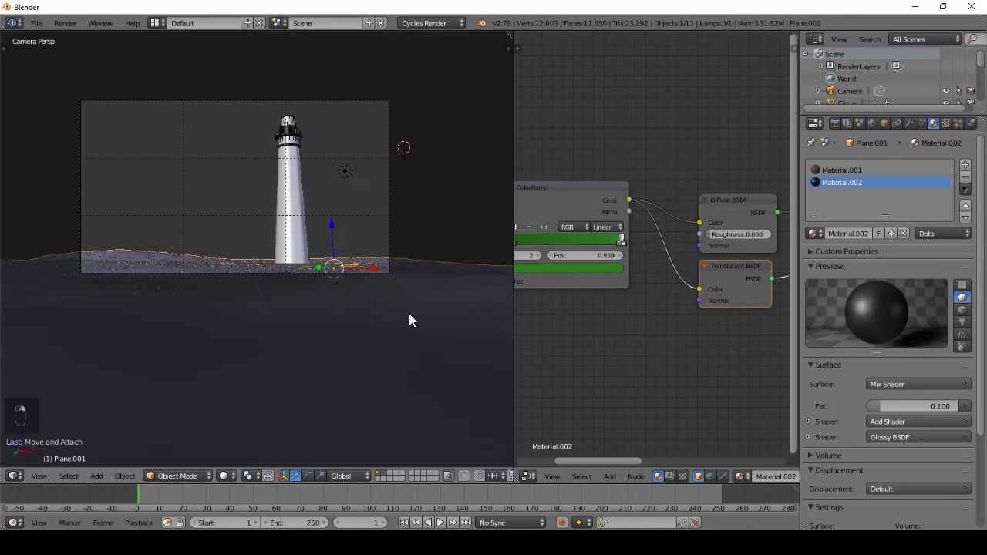
Set the grass particle system's render material to Material.002
{"action": "left_click", "coordinate": [957, 123]}
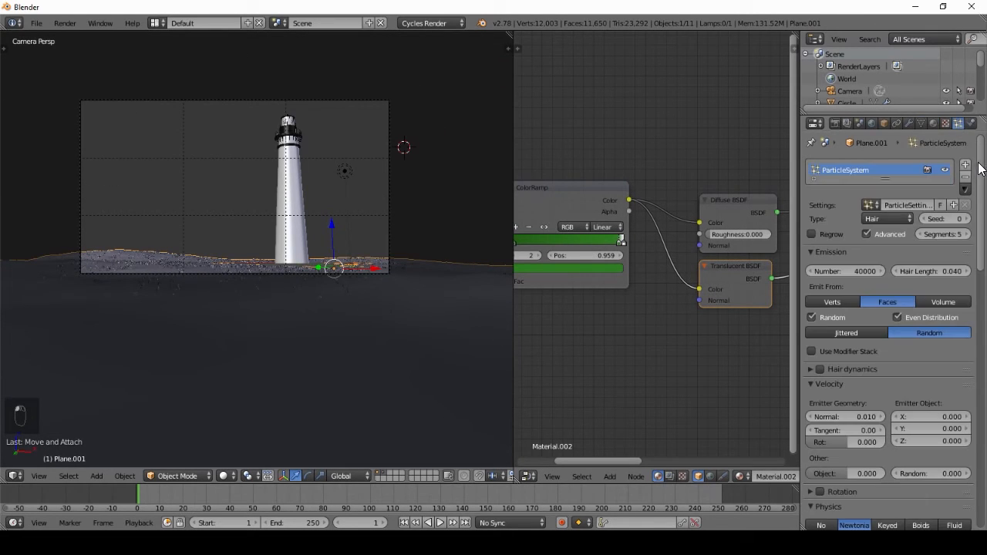
{"action": "left_click_drag", "start_coordinate": [980, 166], "coordinate": [986, 285]}
{"action": "scroll", "coordinate": [852, 285], "scroll_direction": "down", "scroll_amount": 3}
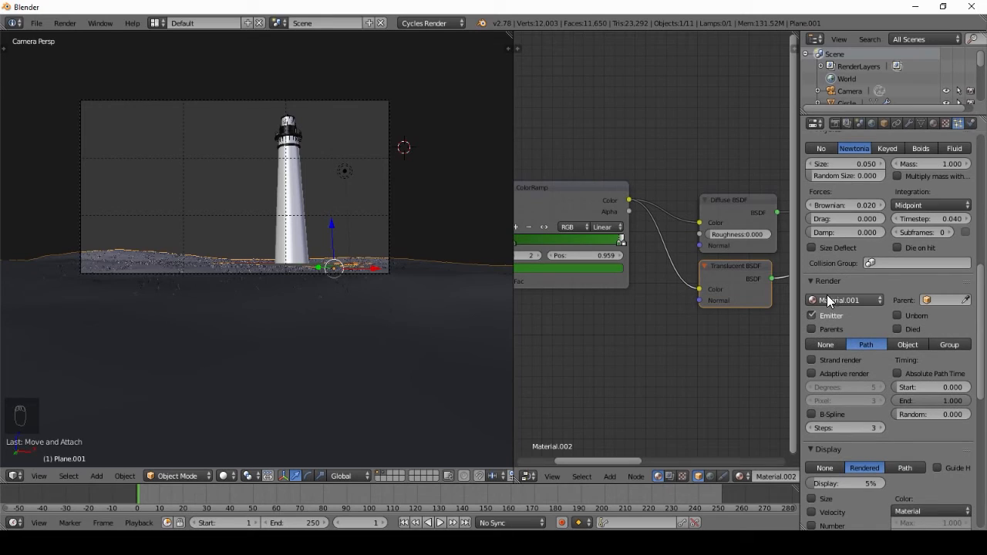
{"action": "left_click", "coordinate": [840, 300]}
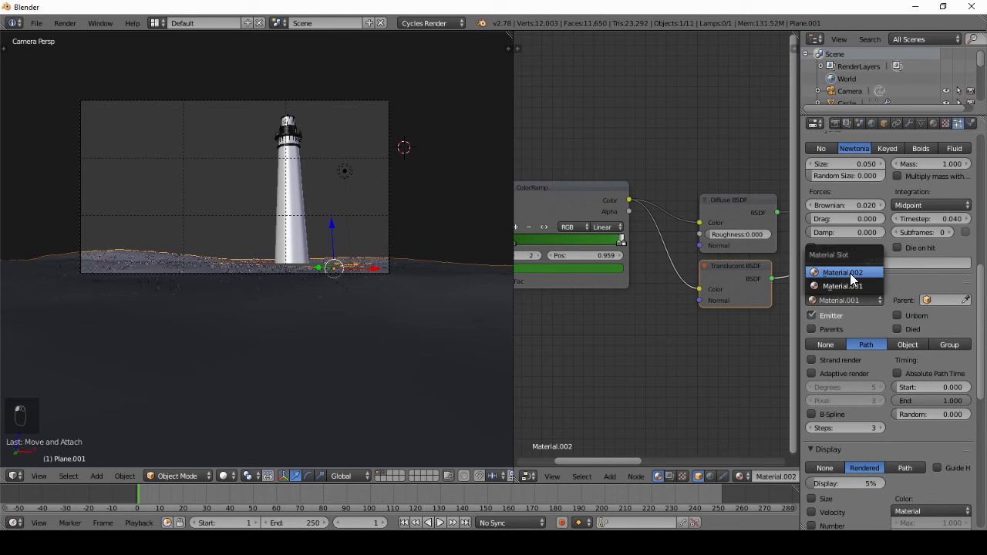
{"action": "left_click", "coordinate": [848, 273]}
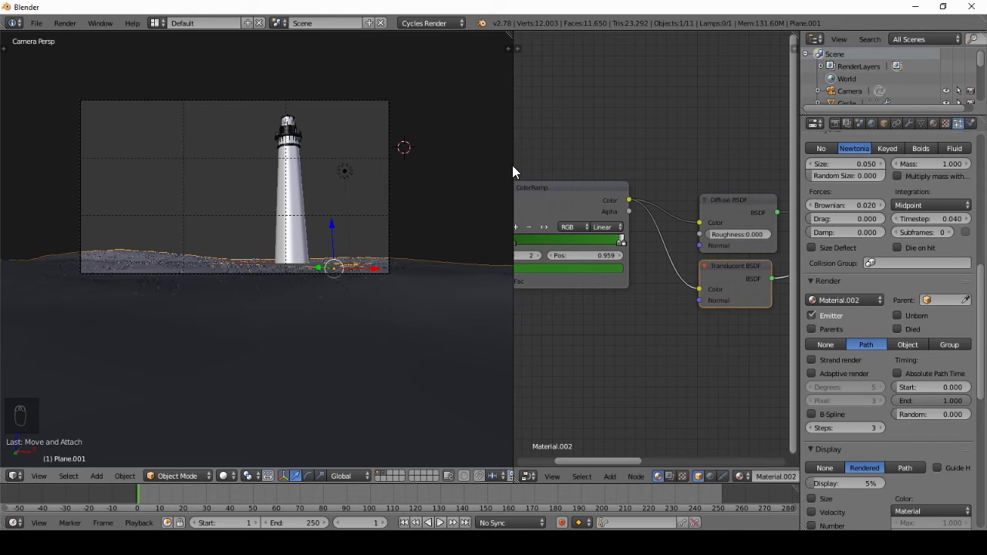
Select the scene's lamp and change its type to Sun
{"action": "right_click", "coordinate": [346, 172]}
{"action": "key", "text": "KP_7"}
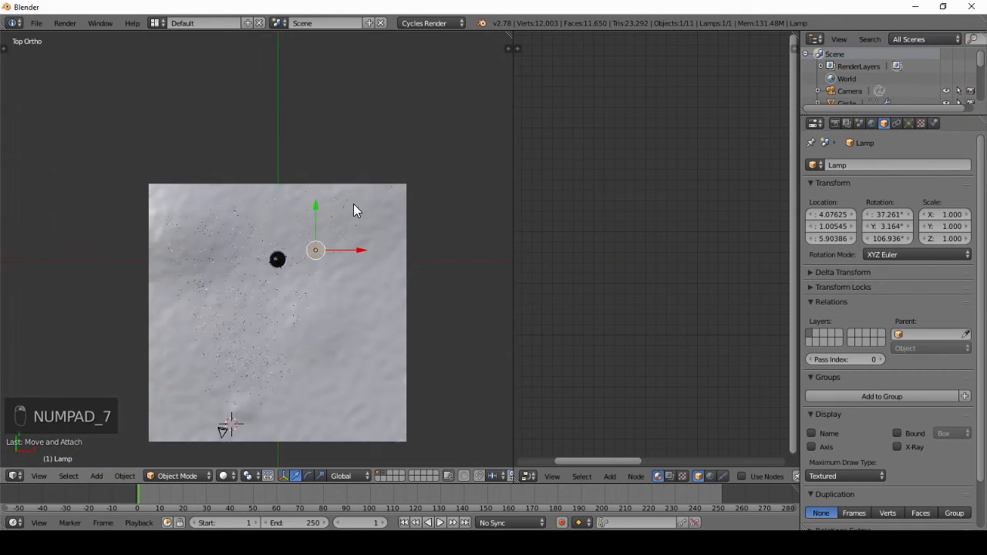
{"action": "left_click", "coordinate": [908, 123]}
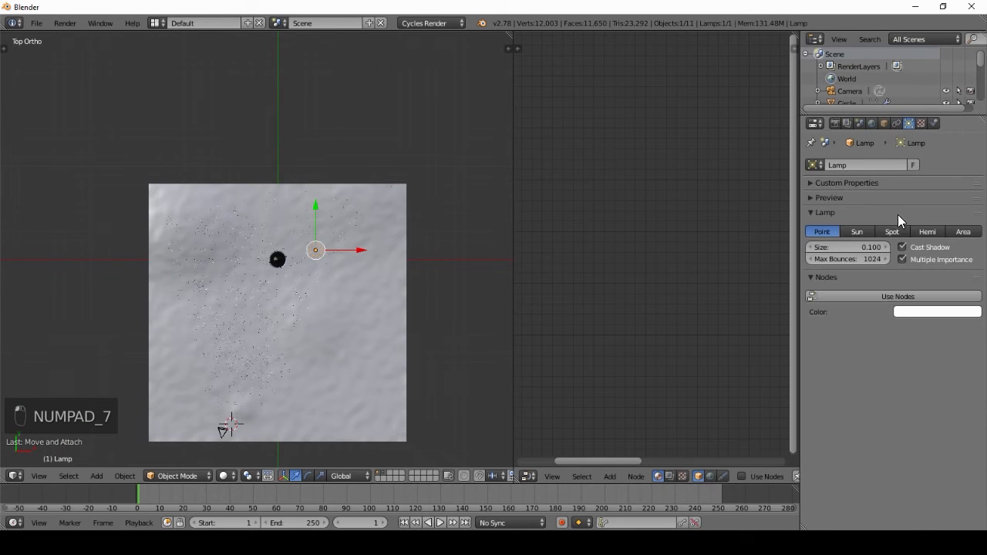
{"action": "left_click", "coordinate": [856, 231]}
In wireframe top view, place the sun lamp beyond the terrain's far-left corner and rotate its direction line towards the lighthouse
{"action": "key", "text": "z"}
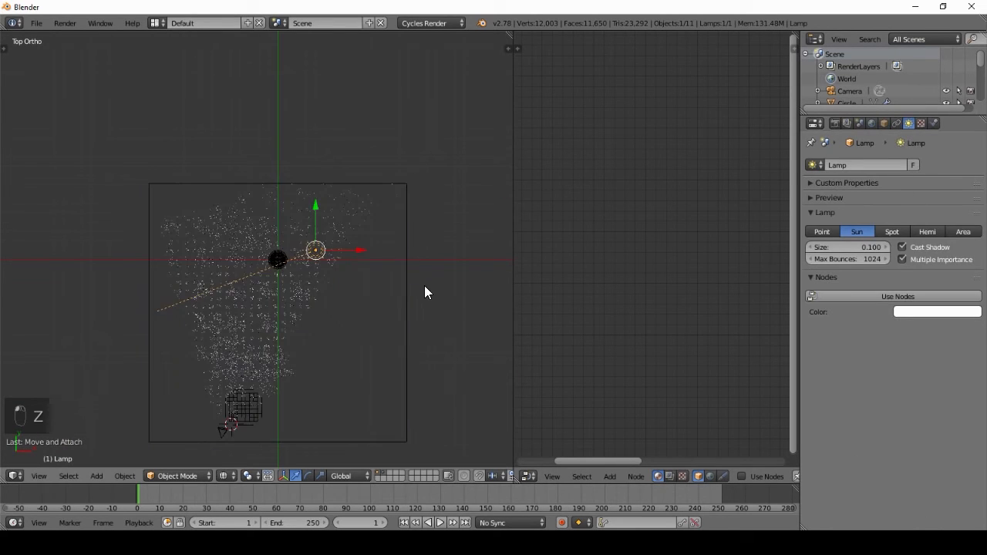
{"action": "key", "text": "r"}
{"action": "left_click", "coordinate": [293, 97]}
{"action": "key", "text": "g"}
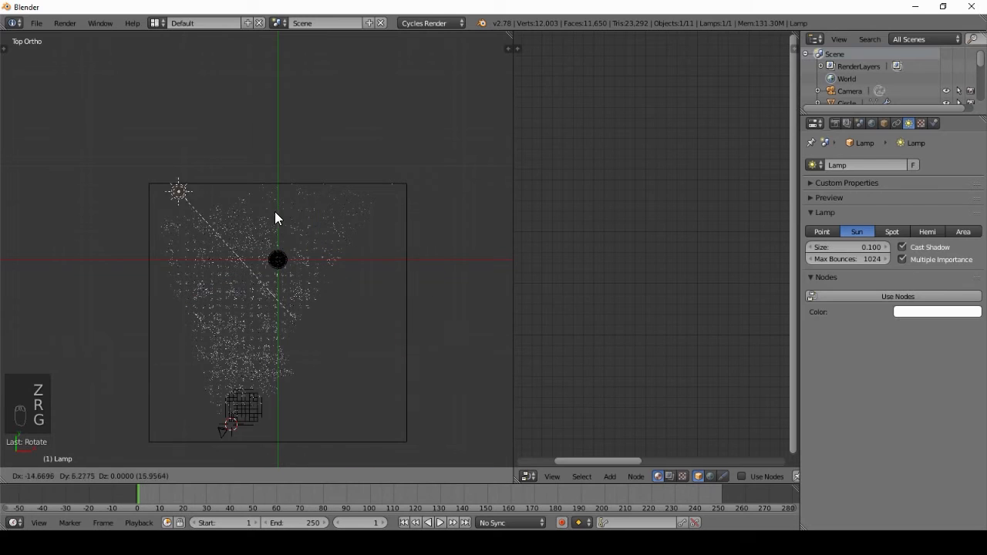
{"action": "left_click", "coordinate": [297, 216]}
{"action": "key", "text": "r"}
{"action": "left_click", "coordinate": [438, 197]}
{"action": "key", "text": "g"}
{"action": "left_click", "coordinate": [431, 208]}
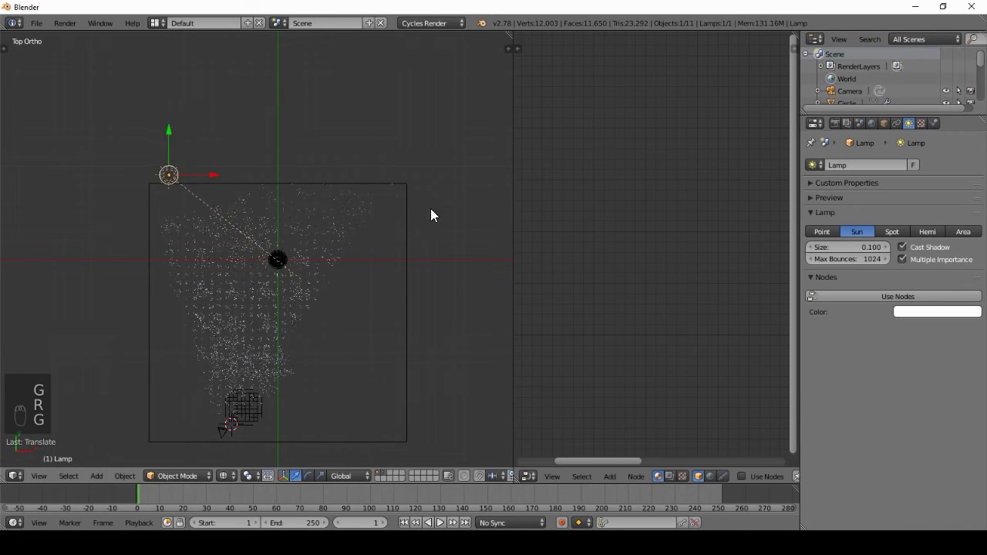
{"action": "key", "text": "r"}
{"action": "left_click", "coordinate": [464, 228]}
In front view, rotate the sun to a new downward angle and raise it higher beside the lighthouse
{"action": "key", "text": "KP_1"}
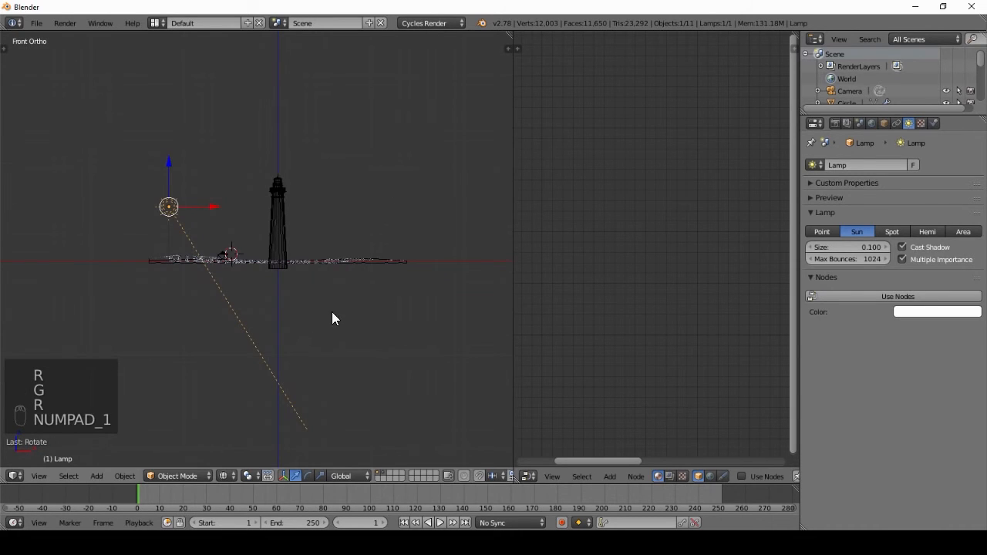
{"action": "key", "text": "r"}
{"action": "left_click", "coordinate": [413, 251]}
{"action": "key", "text": "g"}
{"action": "left_click", "coordinate": [403, 190]}
{"action": "middle_click_drag", "start_coordinate": [402, 190], "coordinate": [322, 298]}
From the top view, move the sun closer to the terrain's corner and re-aim it through the lighthouse
{"action": "key", "text": "KP_7"}
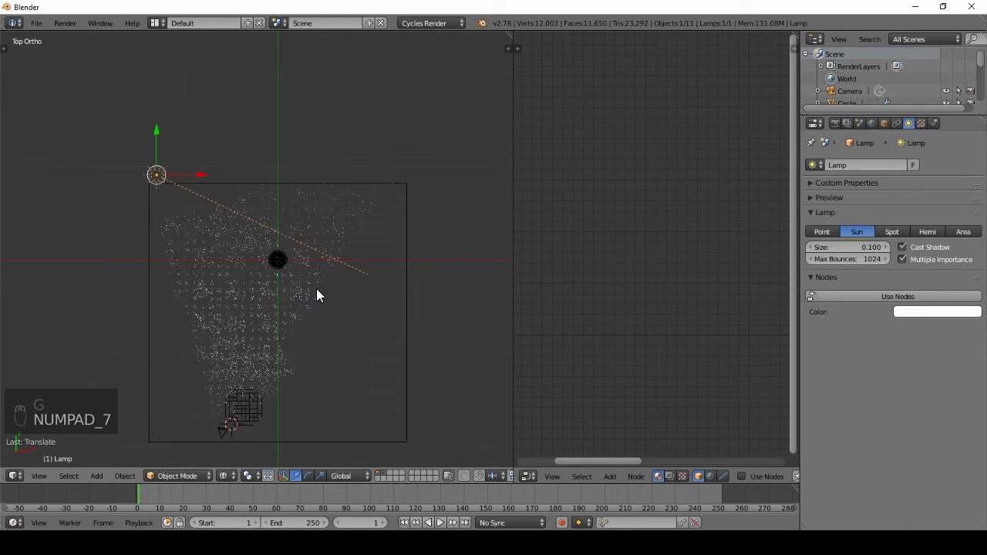
{"action": "key", "text": "g"}
{"action": "left_click", "coordinate": [313, 310]}
{"action": "key", "text": "r"}
{"action": "left_click", "coordinate": [387, 304]}
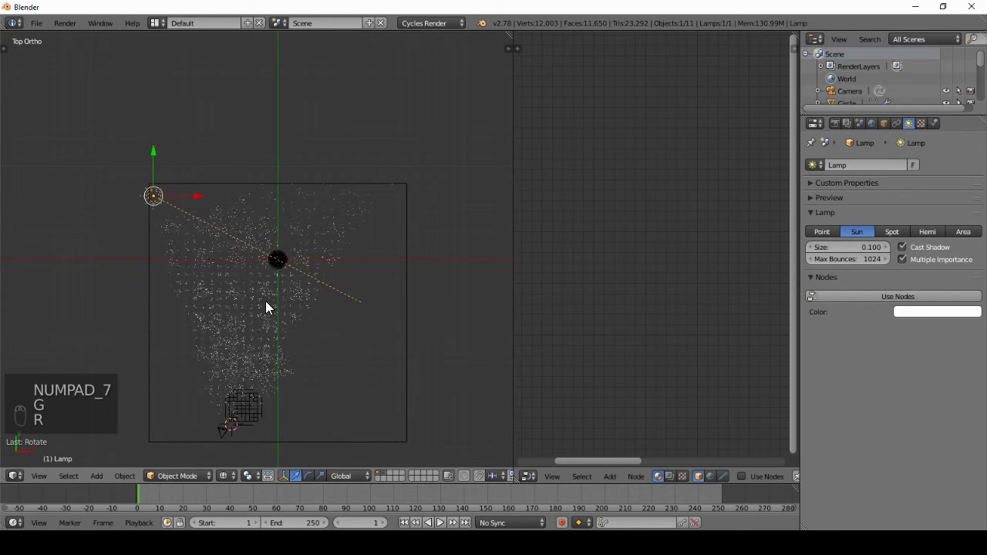
{"action": "middle_click_drag", "start_coordinate": [266, 303], "coordinate": [225, 146]}
Enable nodes for the sun lamp and set its emission strength to 3
{"action": "left_click", "coordinate": [920, 297]}
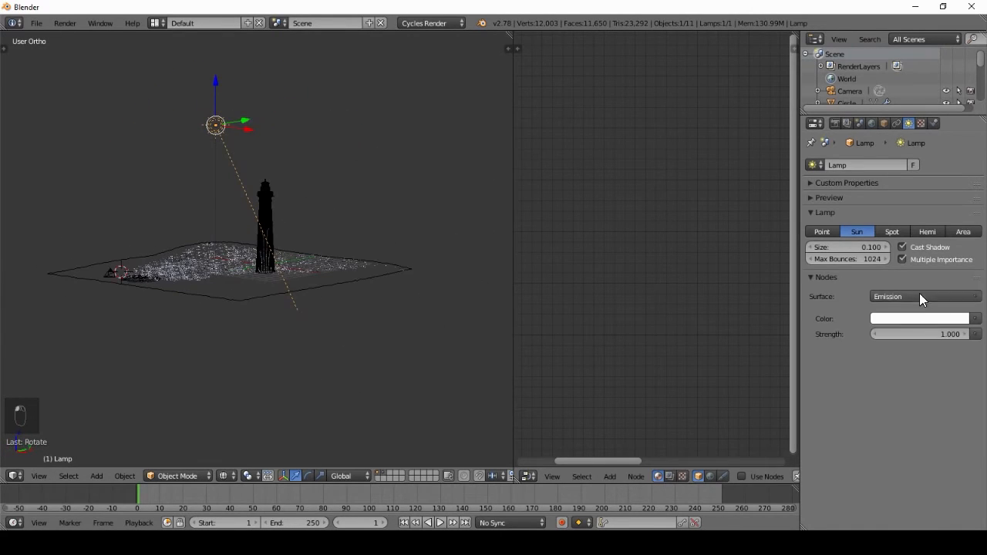
{"action": "left_click", "coordinate": [925, 333]}
{"action": "type", "text": "3"}
{"action": "key", "text": "Return"}
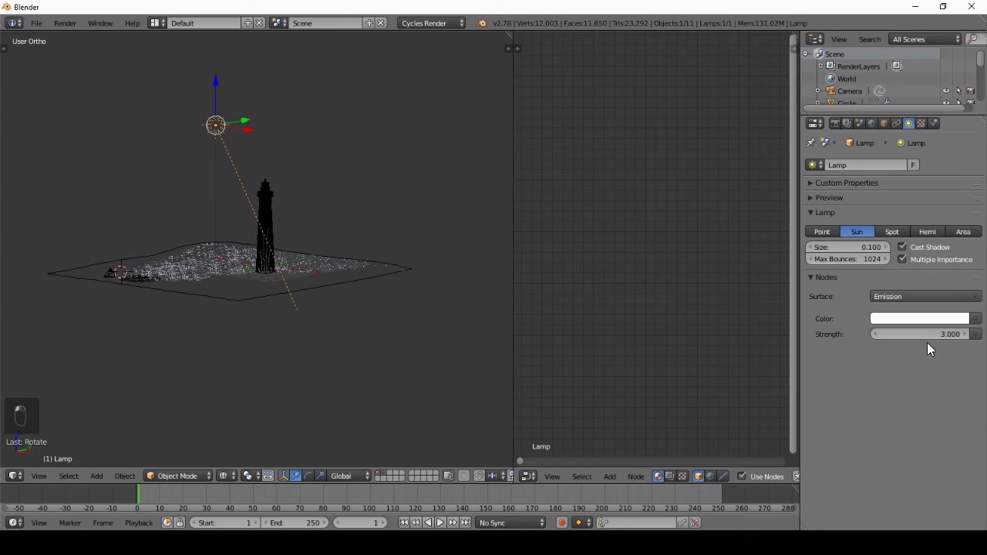
Tint the sun lamp's emission color a pale yellow
{"action": "left_click", "coordinate": [914, 319]}
{"action": "left_click", "coordinate": [895, 191]}
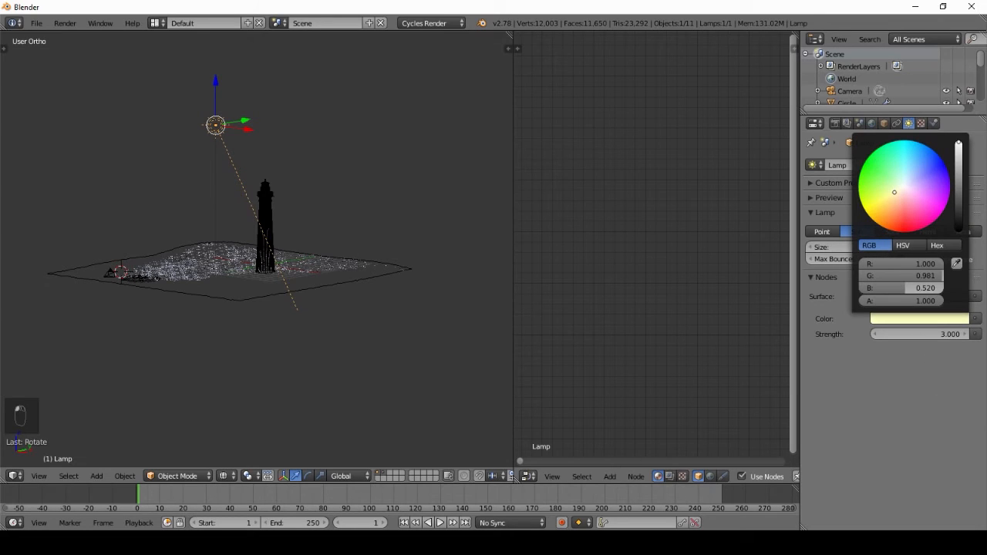
{"action": "left_click_drag", "start_coordinate": [895, 192], "coordinate": [892, 190]}
Preview the rendered lighting through the camera and rotate the sun so its light falls differently on the lighthouse
{"action": "scroll", "coordinate": [185, 284], "scroll_direction": "up", "scroll_amount": 4}
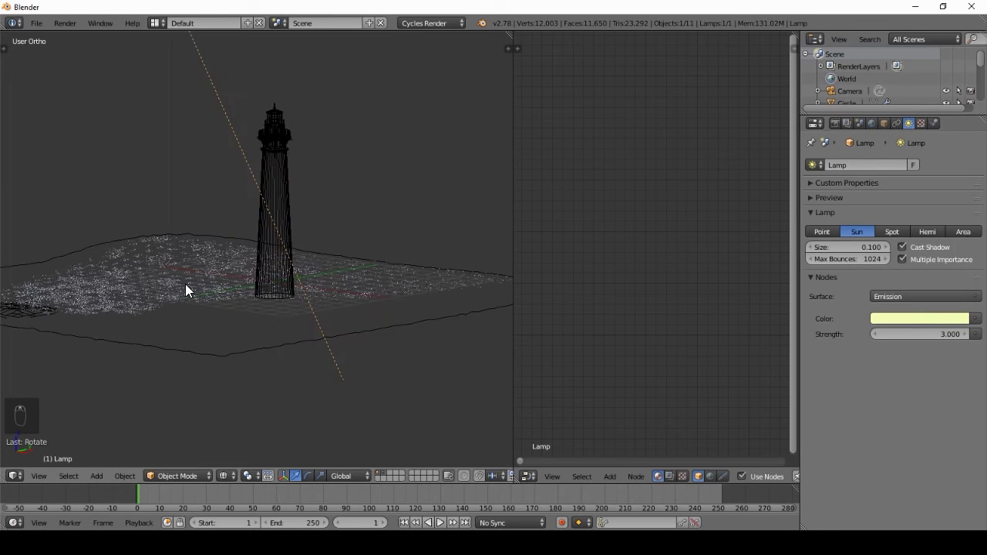
{"action": "key", "text": "KP_0"}
{"action": "key", "text": "shift+z"}
{"action": "scroll", "coordinate": [270, 262], "scroll_direction": "up", "scroll_amount": 2}
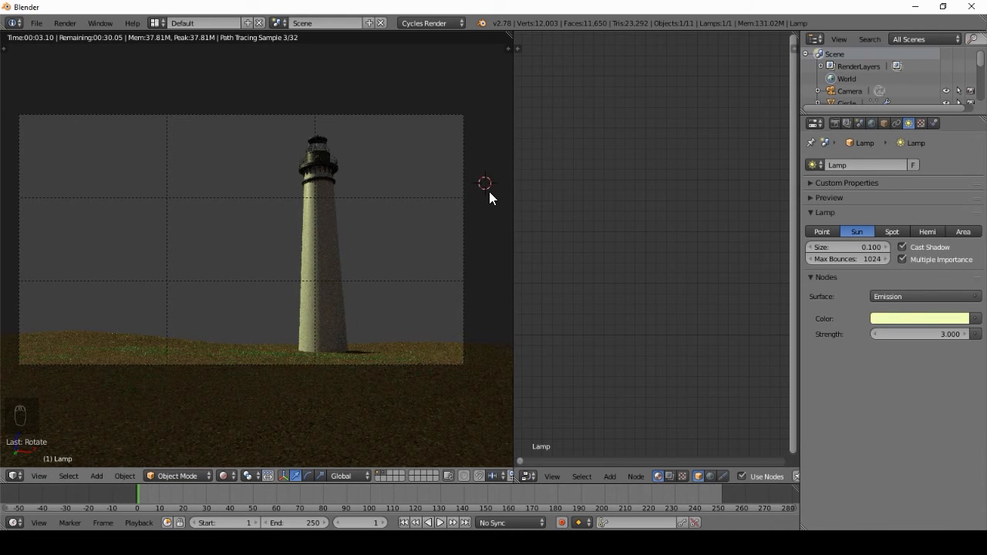
{"action": "key", "text": "r"}
{"action": "left_click", "coordinate": [456, 283]}
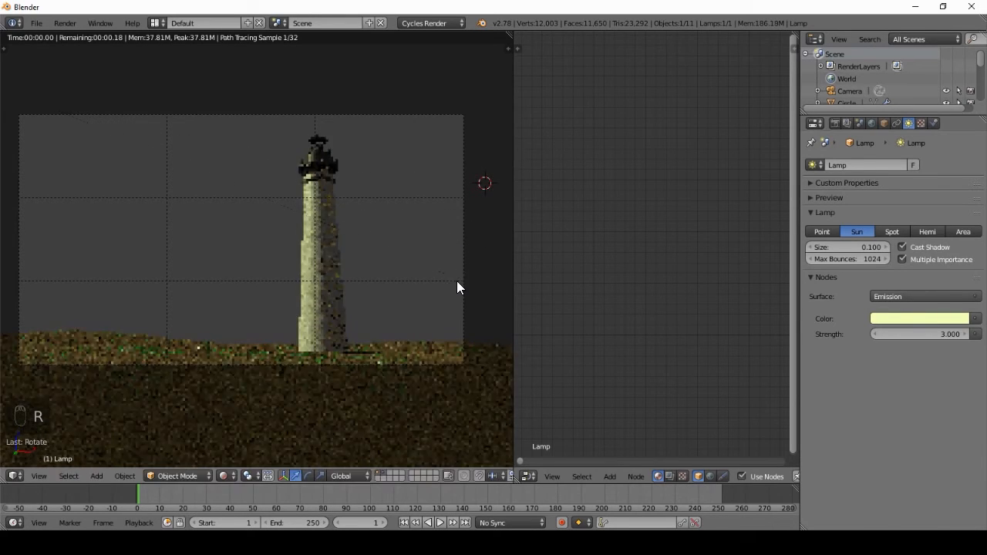
Rotate the sun about -20° around the global Z axis in wireframe and preview the rendered lighting again
{"action": "key", "text": "z"}
{"action": "key", "text": "r"}
{"action": "key", "text": "z"}
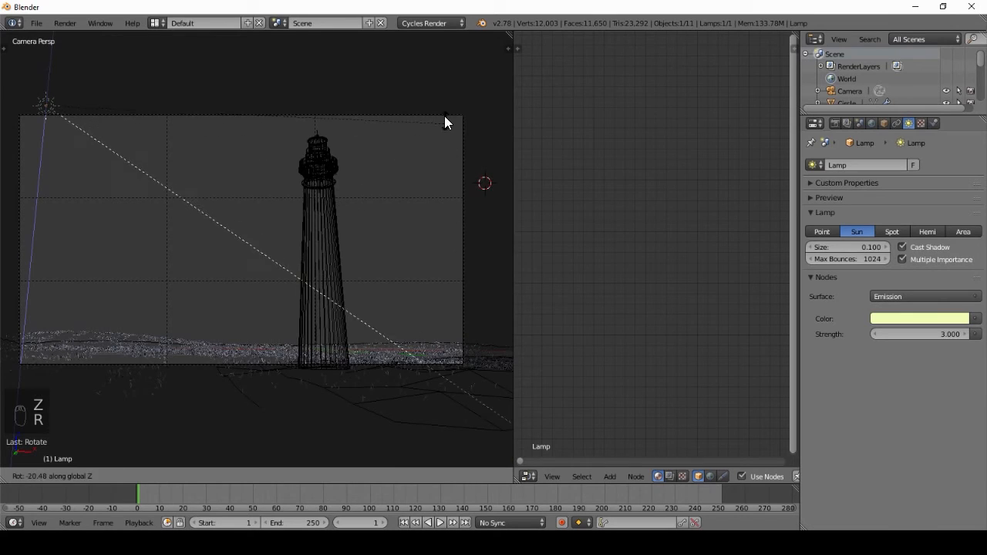
{"action": "left_click", "coordinate": [444, 116]}
{"action": "key", "text": "shift+z"}
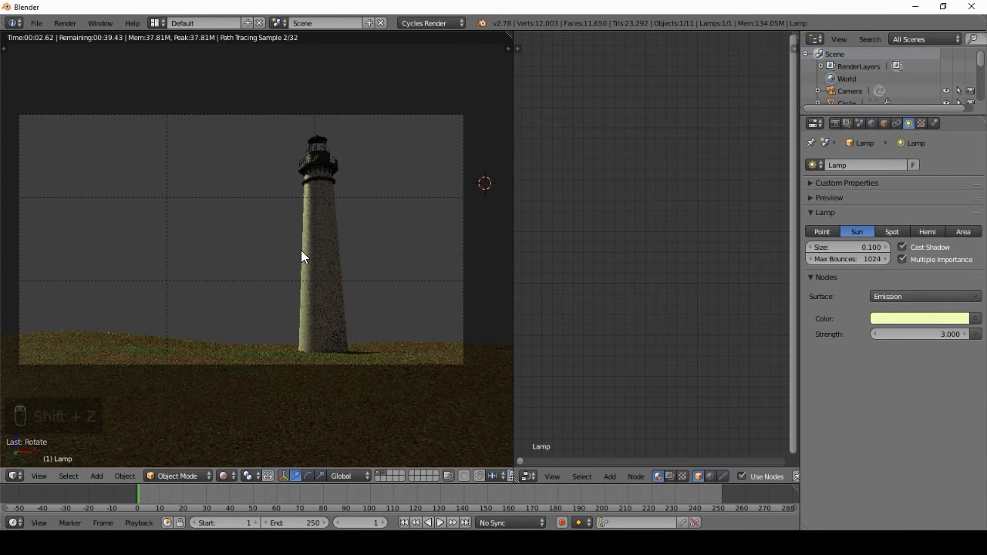
Return the camera view to solid shading, show the World shader in the Node Editor and enable its nodes
{"action": "key", "text": "z"}
{"action": "key", "text": "z"}
{"action": "key", "text": "z"}
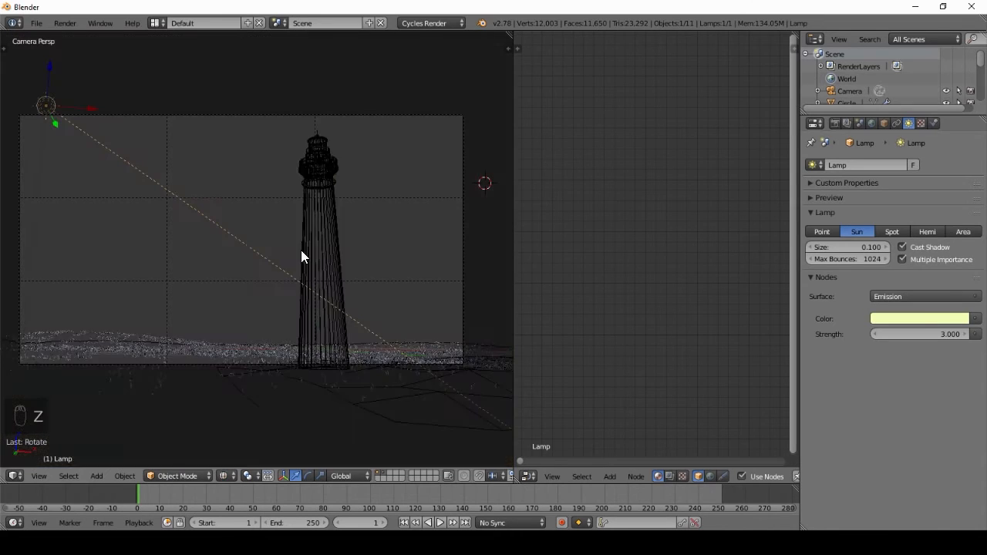
{"action": "left_click", "coordinate": [709, 476]}
{"action": "scroll", "coordinate": [734, 477], "scroll_direction": "down", "scroll_amount": 5}
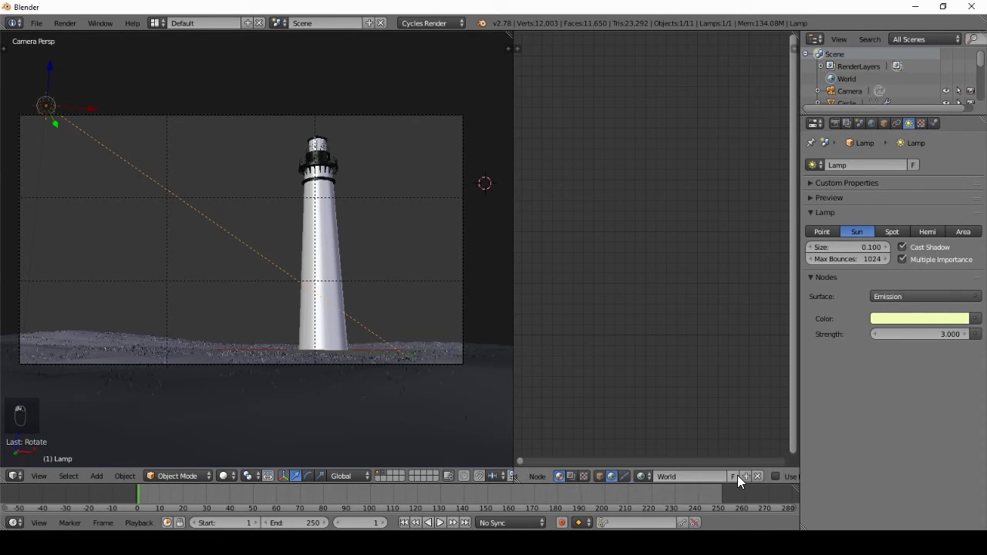
{"action": "left_click", "coordinate": [739, 476]}
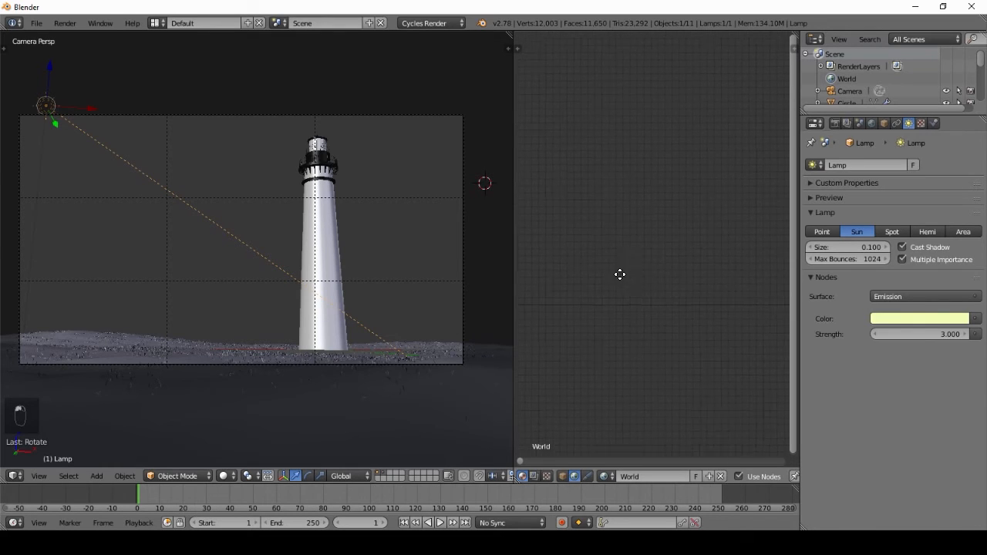
Add an Environment Texture node before the Background node and link its Color output to the background color
{"action": "scroll", "coordinate": [679, 286], "scroll_direction": "down", "scroll_amount": 5}
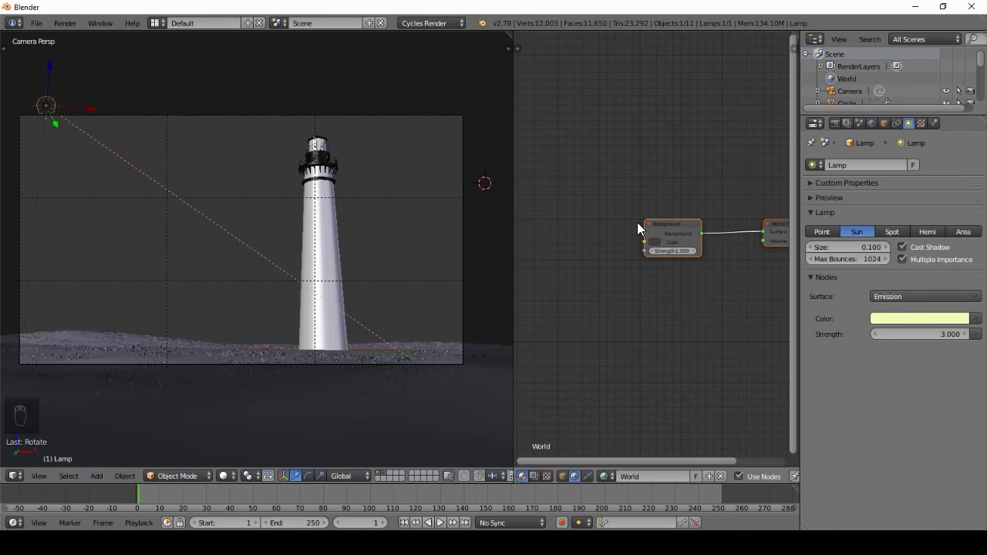
{"action": "middle_click_drag", "start_coordinate": [611, 218], "coordinate": [634, 226]}
{"action": "key", "text": "shift+a"}
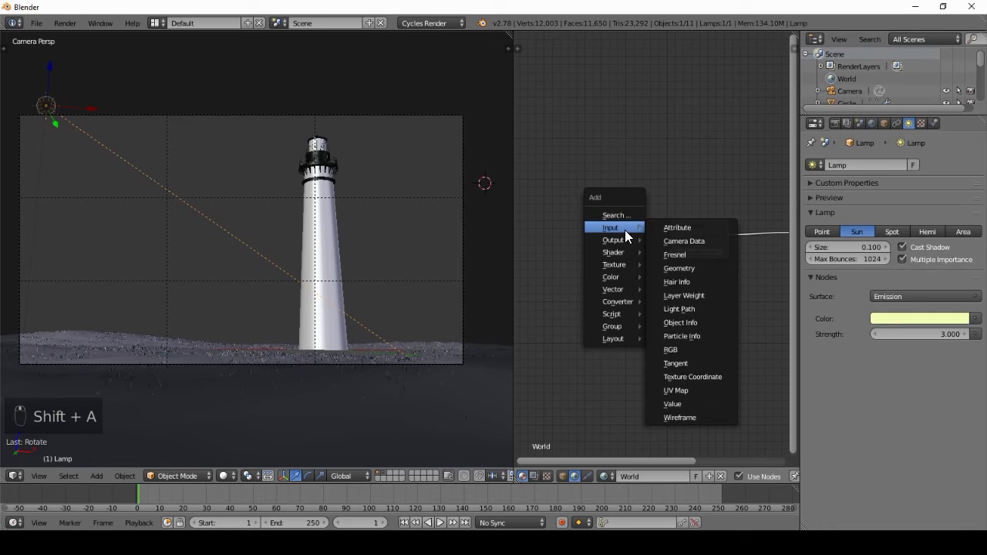
{"action": "mouse_move", "coordinate": [614, 270]}
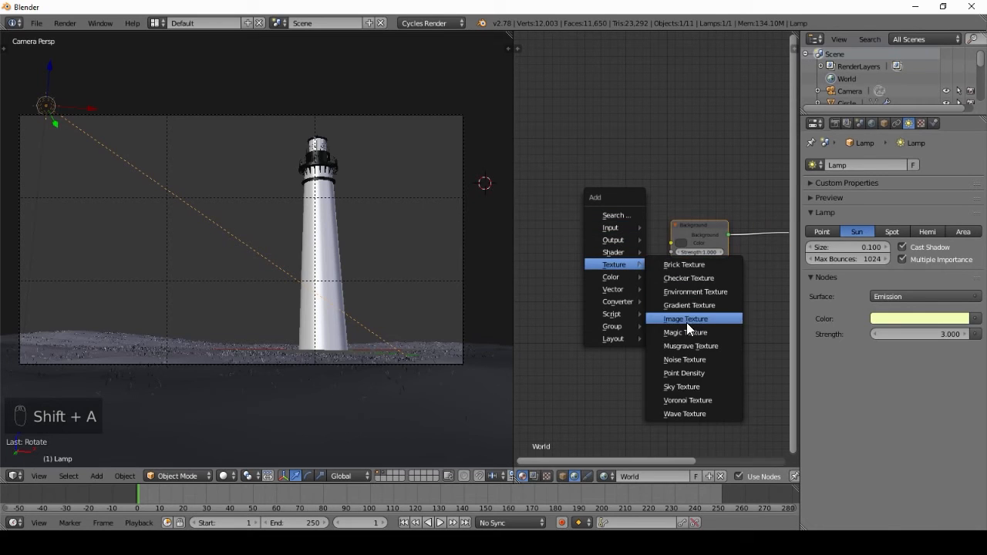
{"action": "left_click", "coordinate": [702, 291]}
{"action": "left_click", "coordinate": [595, 213]}
{"action": "left_click", "coordinate": [689, 228], "text": "shift"}
{"action": "key", "text": "f"}
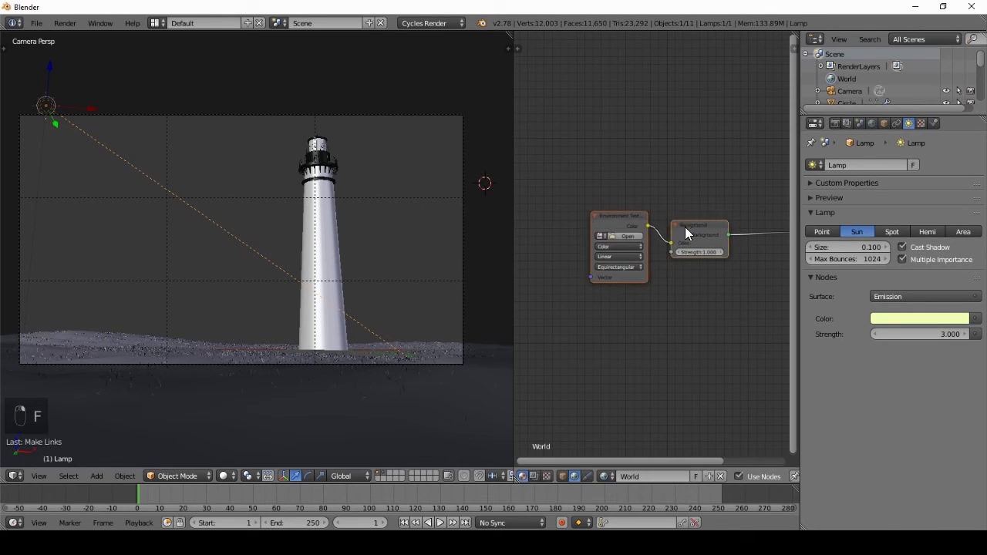
Load 016_Half.jpg from the HDR folder into the Environment Texture and preview the sky in the rendered camera view
{"action": "scroll", "coordinate": [684, 229], "scroll_direction": "up", "scroll_amount": 1}
{"action": "left_click", "coordinate": [628, 234]}
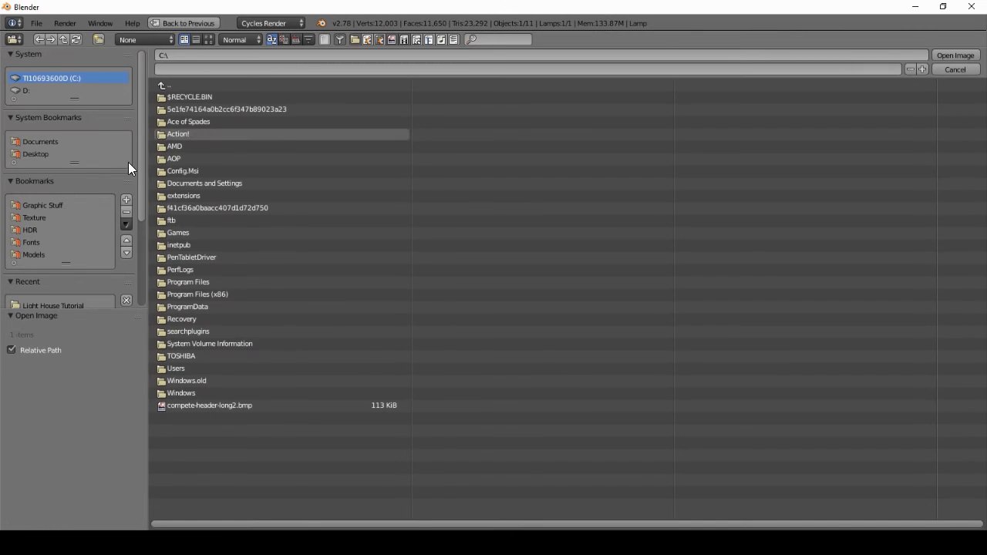
{"action": "left_click", "coordinate": [31, 230]}
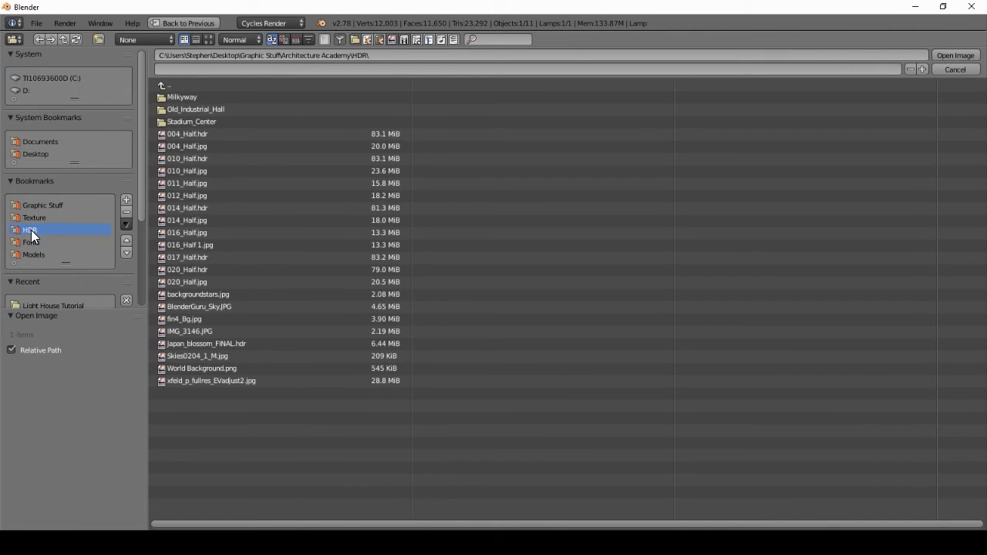
{"action": "left_click", "coordinate": [212, 232]}
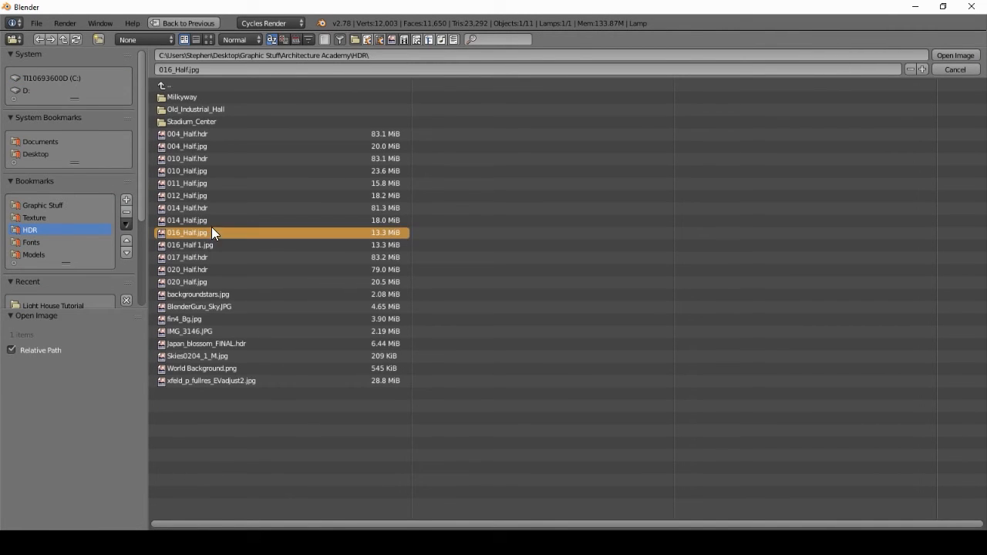
{"action": "left_click", "coordinate": [955, 55]}
{"action": "scroll", "coordinate": [663, 268], "scroll_direction": "left", "scroll_amount": 5, "text": "ctrl"}
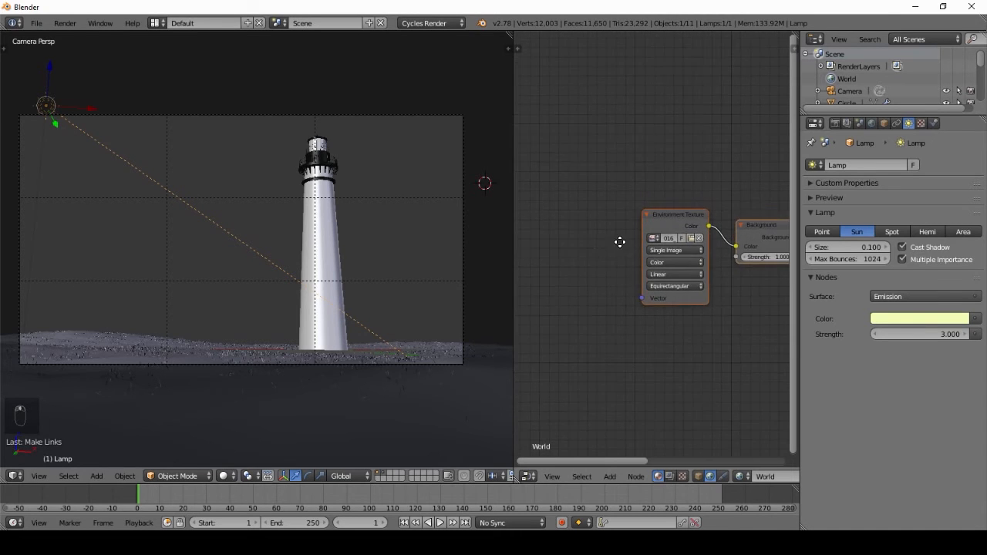
{"action": "key", "text": "shift+z"}
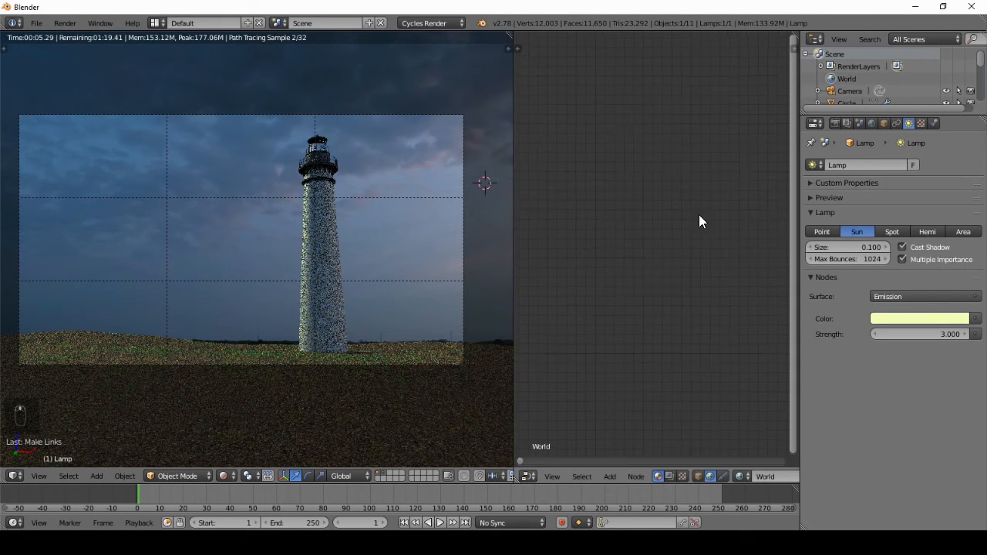
Add a Texture Coordinate node and a Mapping node in front of the Environment Texture node
{"action": "key", "text": "shift+a"}
{"action": "mouse_move", "coordinate": [579, 178]}
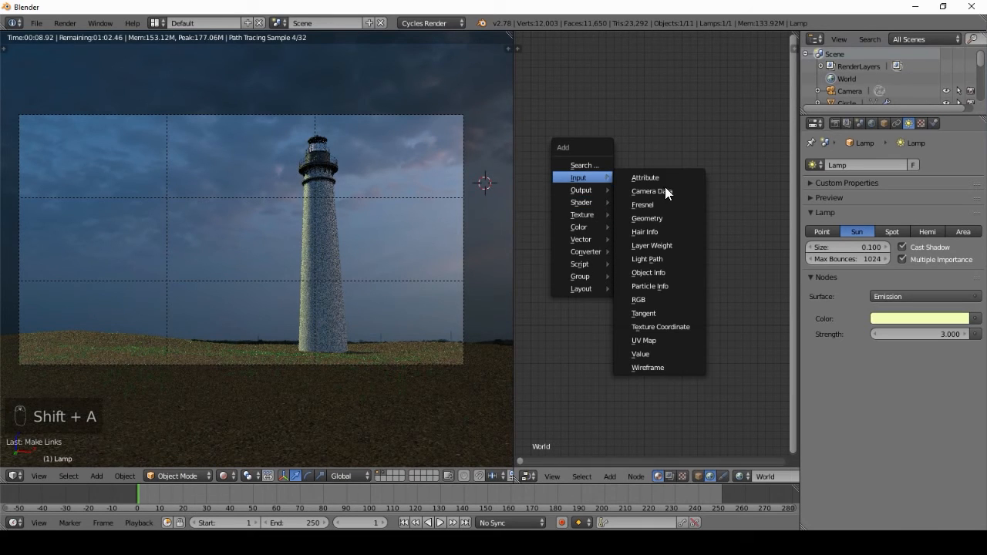
{"action": "left_click", "coordinate": [660, 327]}
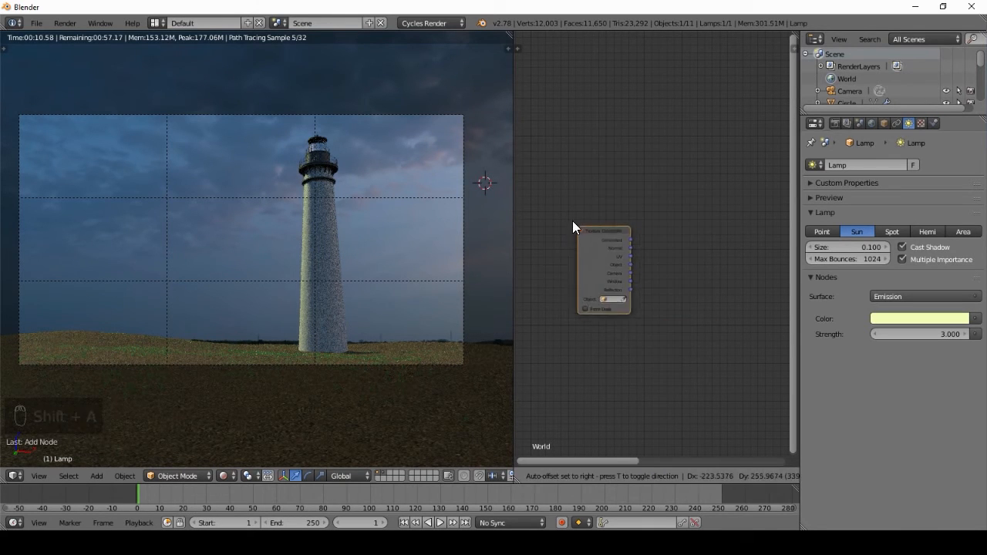
{"action": "left_click", "coordinate": [572, 221]}
{"action": "middle_click_drag", "start_coordinate": [697, 238], "coordinate": [618, 214]}
{"action": "key", "text": "shift+a"}
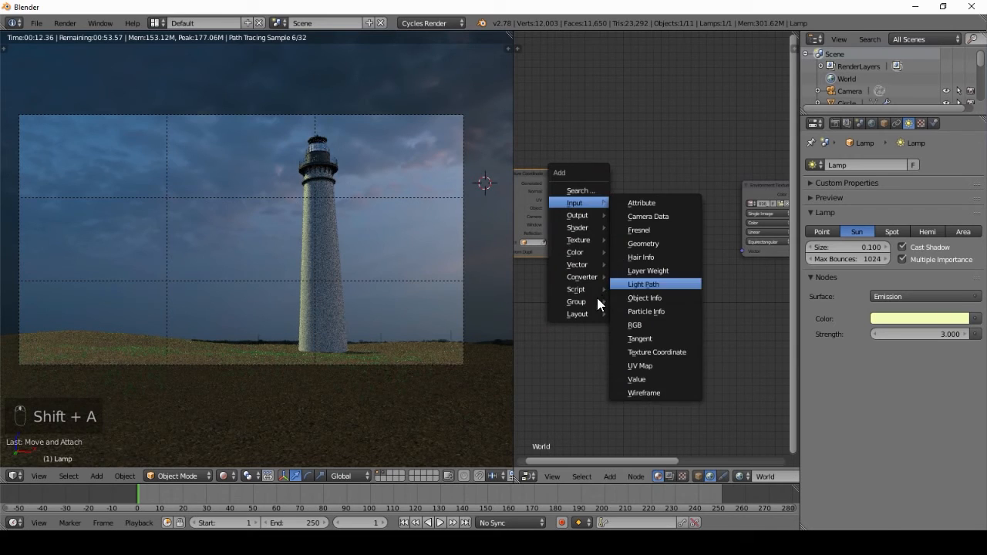
{"action": "mouse_move", "coordinate": [579, 265]}
{"action": "left_click", "coordinate": [645, 278]}
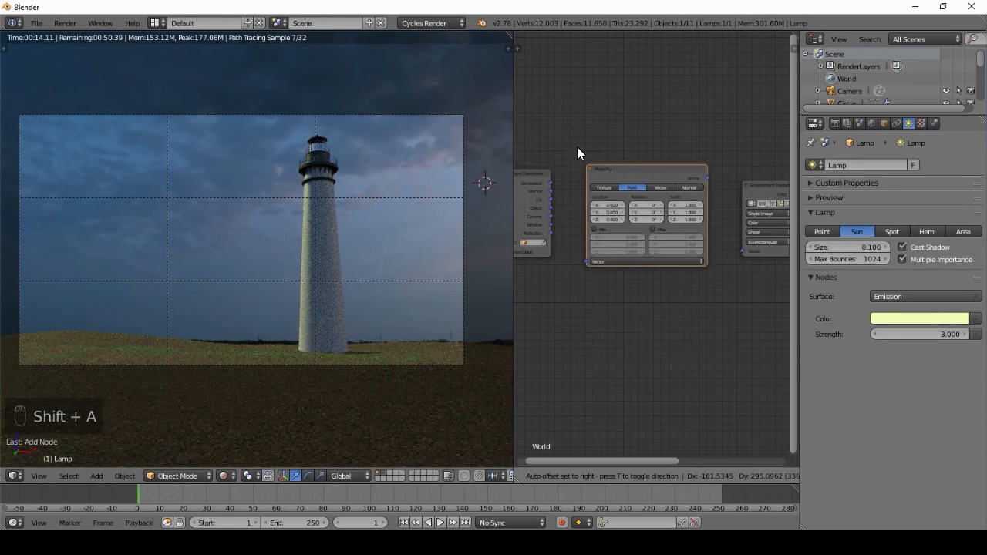
{"action": "left_click", "coordinate": [589, 159]}
Connect the Texture Coordinate's Generated output to the Mapping node, and the Mapping output to the Environment Texture's Vector input
{"action": "left_click_drag", "start_coordinate": [550, 182], "coordinate": [532, 141]}
{"action": "left_click_drag", "start_coordinate": [543, 182], "coordinate": [591, 256]}
{"action": "left_click_drag", "start_coordinate": [711, 173], "coordinate": [742, 251]}
Rotate the sky behind the lighthouse by setting the Mapping node's Z rotation to about 46.7°
{"action": "scroll", "coordinate": [686, 158], "scroll_direction": "up", "scroll_amount": 2}
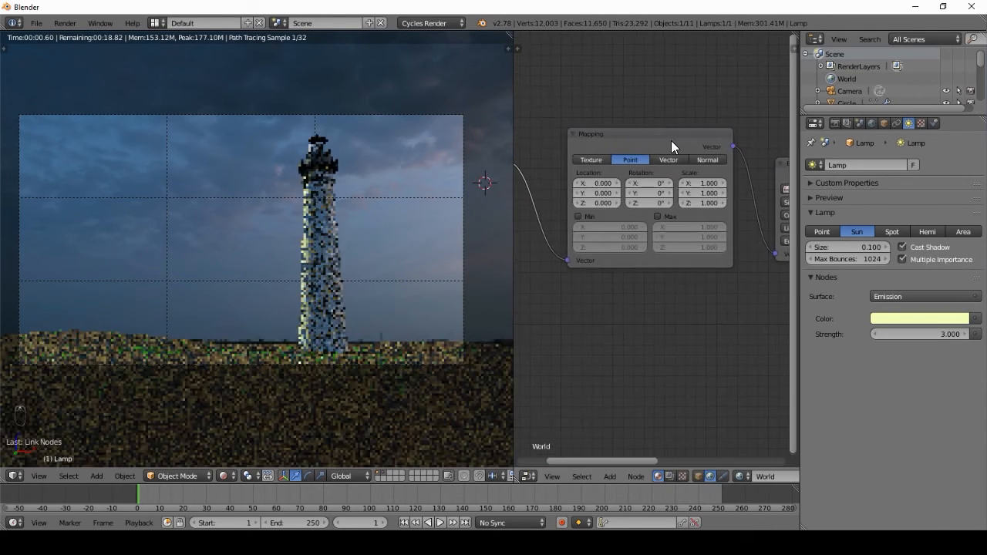
{"action": "left_click_drag", "start_coordinate": [648, 203], "coordinate": [659, 203]}
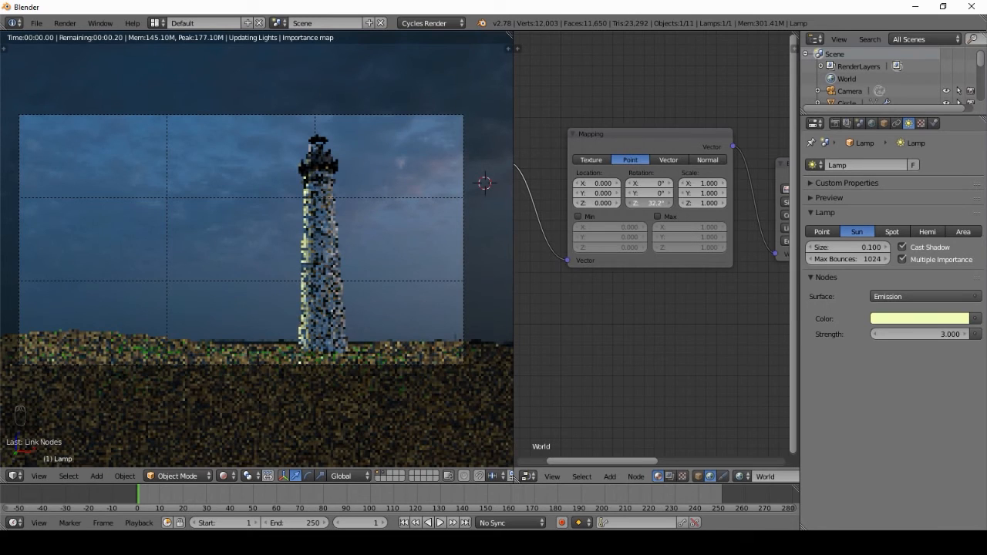
{"action": "left_click_drag", "start_coordinate": [660, 203], "coordinate": [666, 203]}
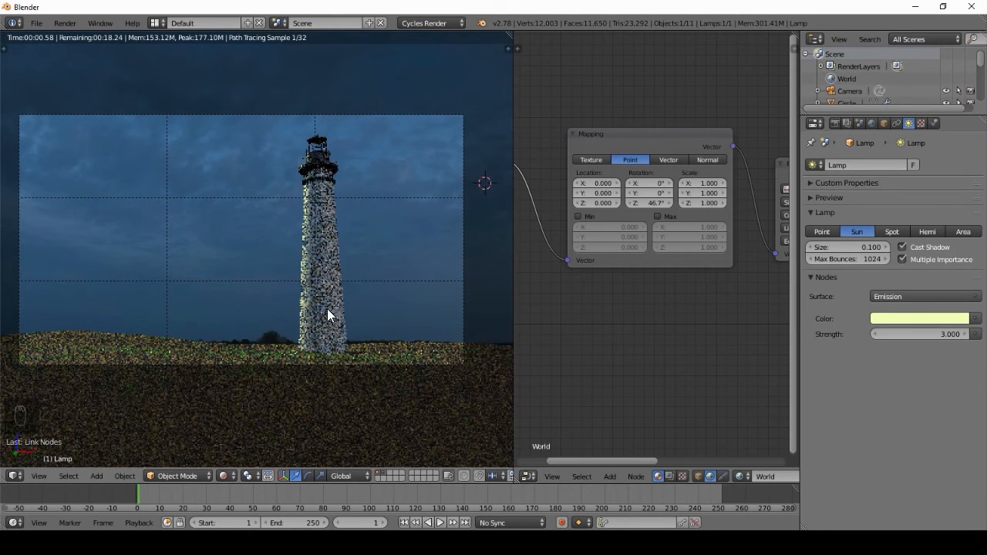
Isolate the sky on empty layer 3 and set the Mapping node's rotation to about 7.1° in X and 259.2° in Z
{"action": "key", "text": "3"}
{"action": "left_click_drag", "start_coordinate": [657, 203], "coordinate": [815, 203]}
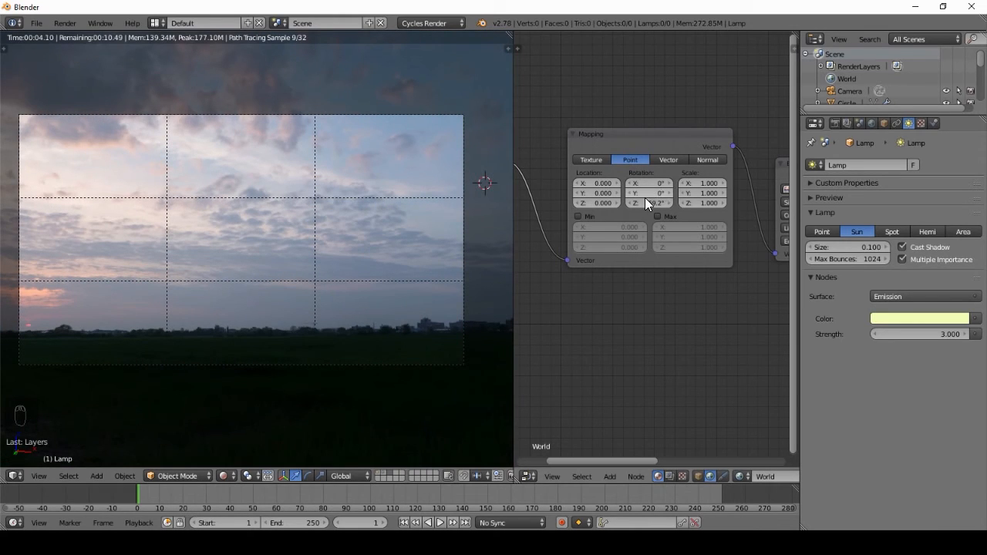
{"action": "scroll", "coordinate": [645, 193], "scroll_direction": "up", "scroll_amount": 2}
{"action": "scroll", "coordinate": [588, 283], "scroll_direction": "up", "scroll_amount": 1}
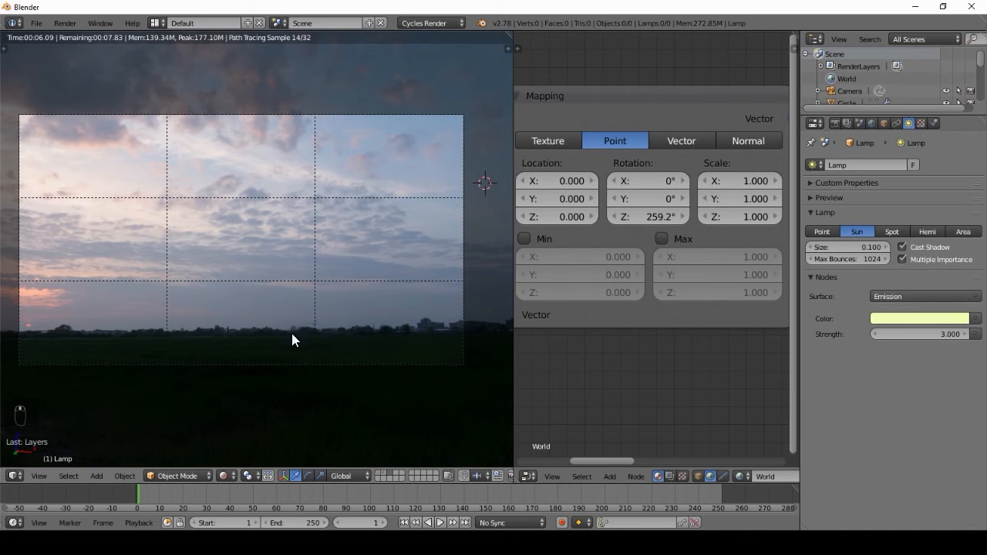
{"action": "left_click_drag", "start_coordinate": [640, 198], "coordinate": [672, 199]}
{"action": "left_click_drag", "start_coordinate": [635, 179], "coordinate": [667, 178]}
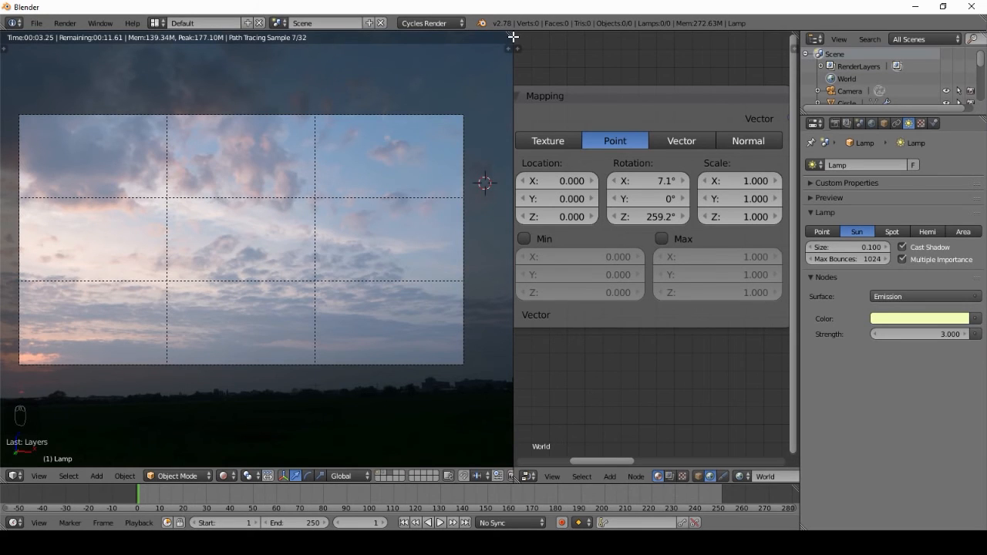
Enlarge the sky preview to full width, then split it again with a Node Editor showing the world nodes
{"action": "left_click_drag", "start_coordinate": [538, 35], "coordinate": [449, 231]}
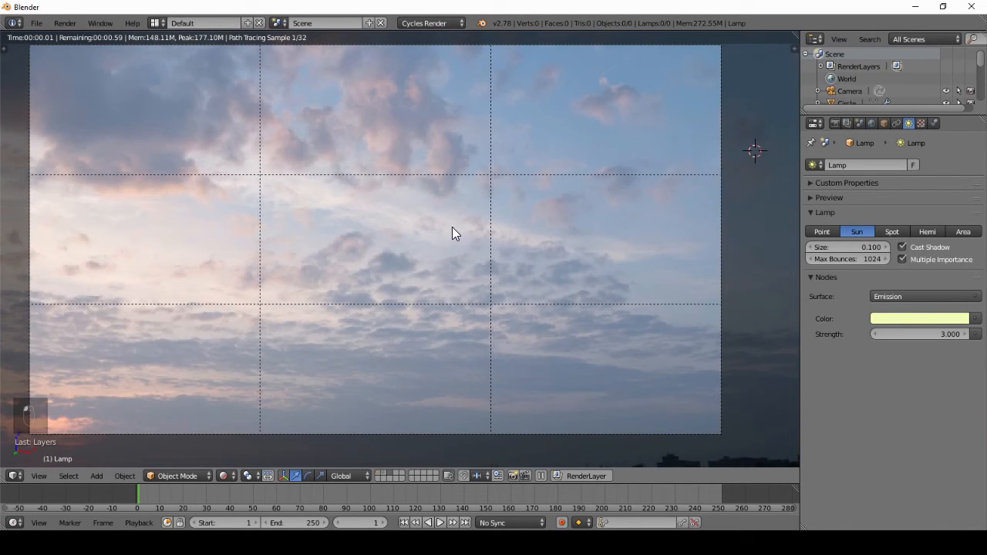
{"action": "left_click_drag", "start_coordinate": [796, 35], "coordinate": [436, 231]}
{"action": "left_click", "coordinate": [450, 476]}
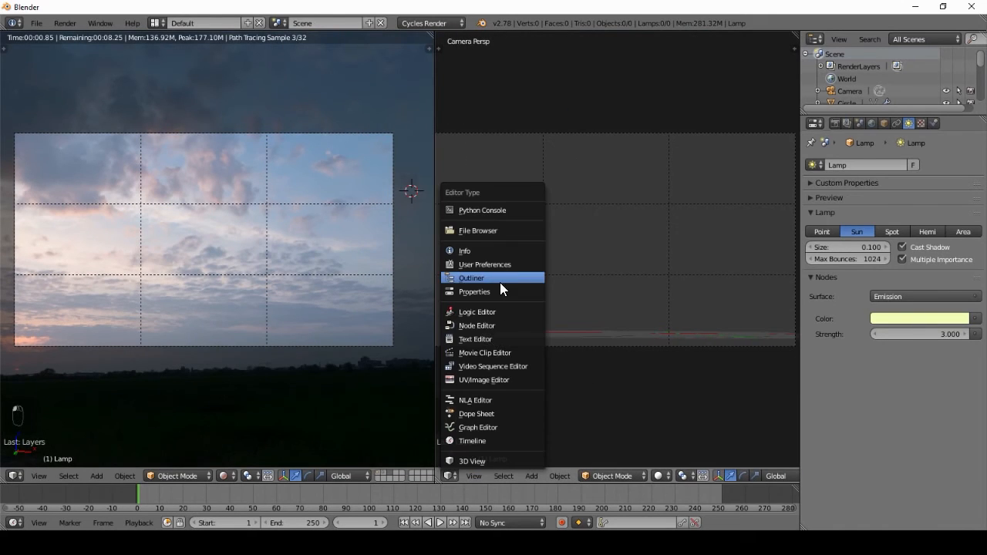
{"action": "left_click", "coordinate": [497, 326]}
{"action": "left_click", "coordinate": [630, 476]}
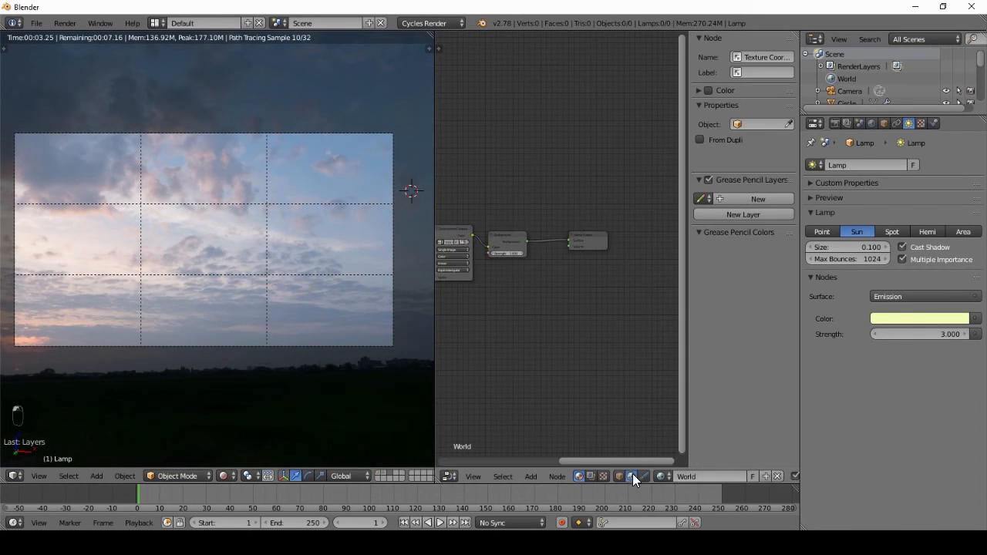
Move the Background node aside and insert a Hue Saturation Value node between it and the Environment Texture node
{"action": "scroll", "coordinate": [446, 273], "scroll_direction": "up", "scroll_amount": 1}
{"action": "middle_click_drag", "start_coordinate": [519, 240], "coordinate": [634, 244]}
{"action": "scroll", "coordinate": [621, 246], "scroll_direction": "up", "scroll_amount": 1}
{"action": "right_click", "coordinate": [605, 242]}
{"action": "key", "text": "g"}
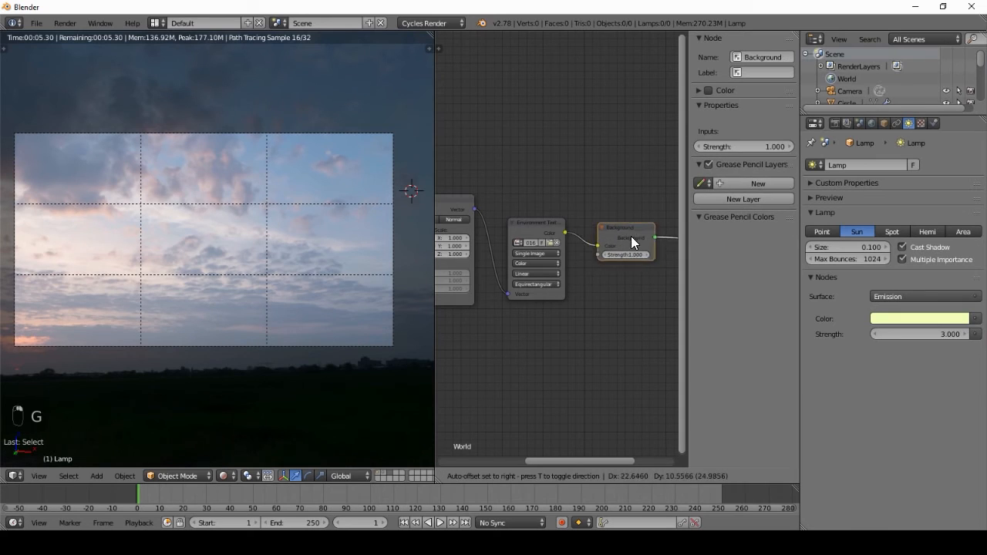
{"action": "left_click", "coordinate": [665, 229]}
{"action": "key", "text": "shift+a"}
{"action": "mouse_move", "coordinate": [606, 226]}
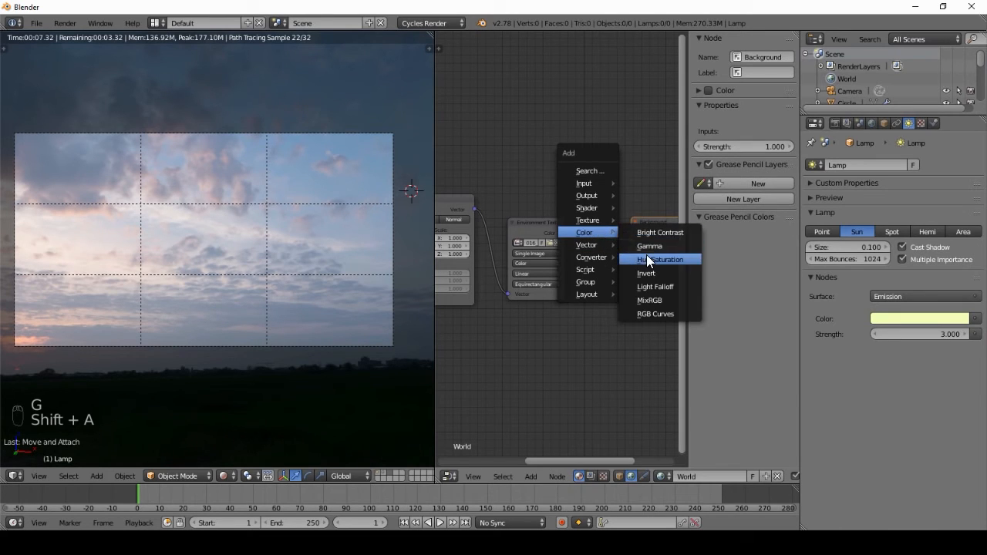
{"action": "left_click", "coordinate": [646, 254]}
{"action": "left_click", "coordinate": [581, 236]}
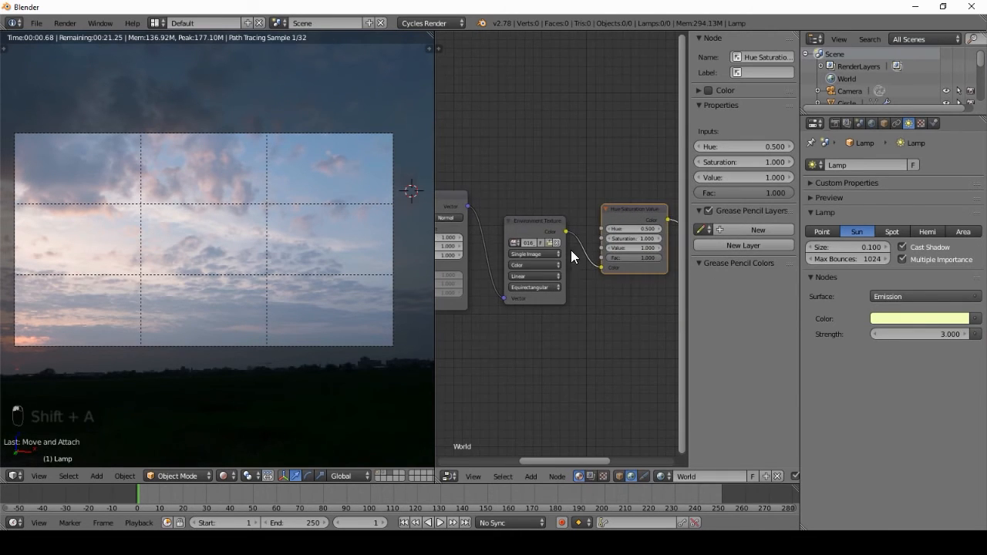
Set the Hue Saturation Value node's Saturation to 0.800
{"action": "scroll", "coordinate": [580, 246], "scroll_direction": "up", "scroll_amount": 1}
{"action": "middle_click_drag", "start_coordinate": [630, 210], "coordinate": [563, 222]}
{"action": "scroll", "coordinate": [563, 223], "scroll_direction": "up", "scroll_amount": 2}
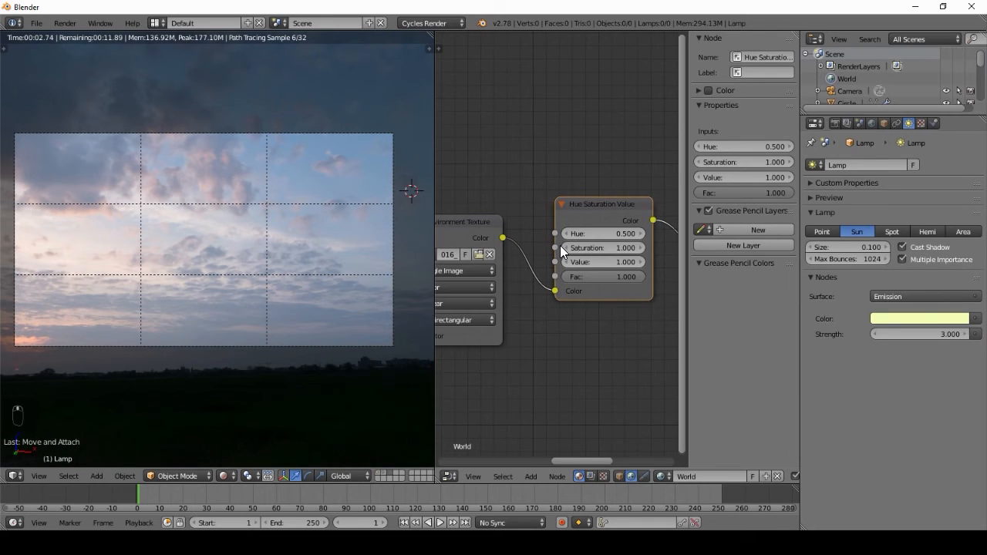
{"action": "left_click", "coordinate": [558, 247]}
{"action": "left_click", "coordinate": [563, 246]}
{"action": "left_click", "coordinate": [563, 246]}
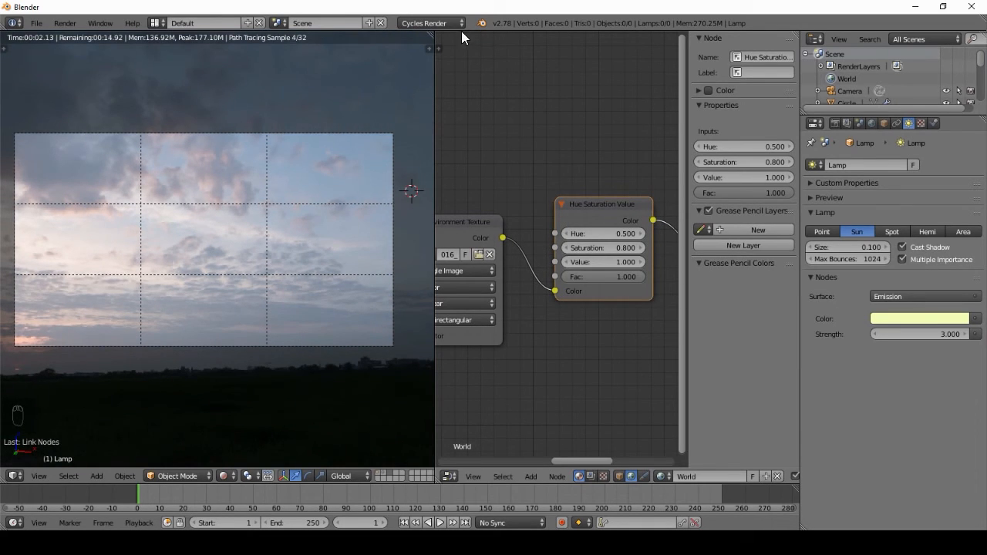
Close the Node Editor area and show layers 1 and 2 with the lighthouse and ground in the camera view
{"action": "left_click_drag", "start_coordinate": [429, 48], "coordinate": [523, 199]}
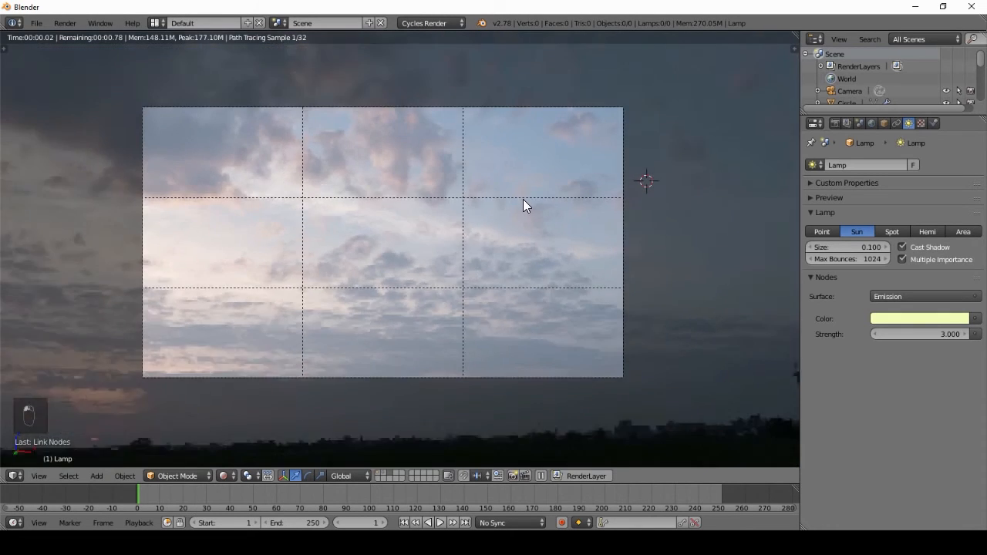
{"action": "key", "text": "1"}
{"action": "key", "text": "shift+2"}
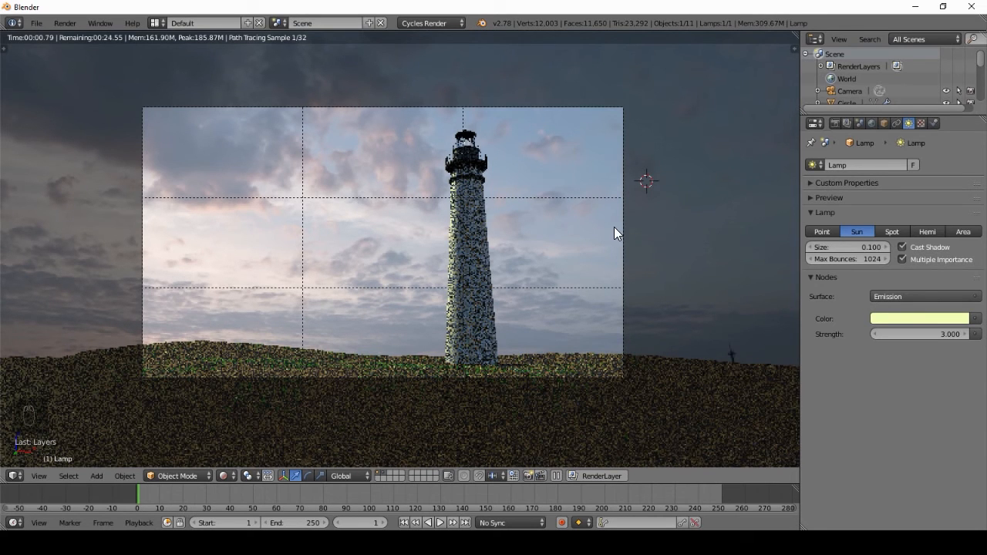
Select the camera in solid shading and set its depth of field focus object to Cylinder
{"action": "key", "text": "z"}
{"action": "key", "text": "z"}
{"action": "key", "text": "z"}
{"action": "right_click", "coordinate": [623, 202]}
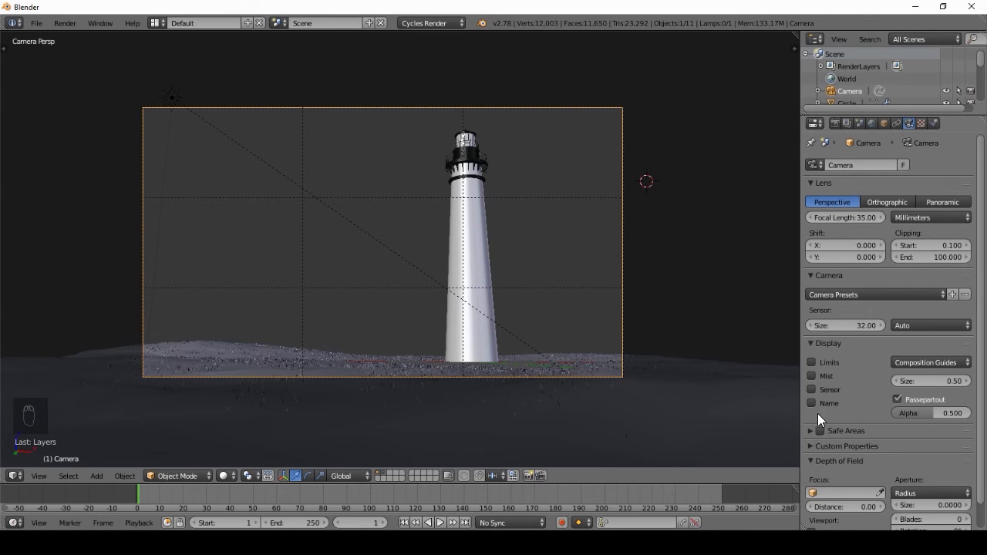
{"action": "scroll", "coordinate": [829, 448], "scroll_direction": "down", "scroll_amount": 1}
{"action": "left_click", "coordinate": [839, 466]}
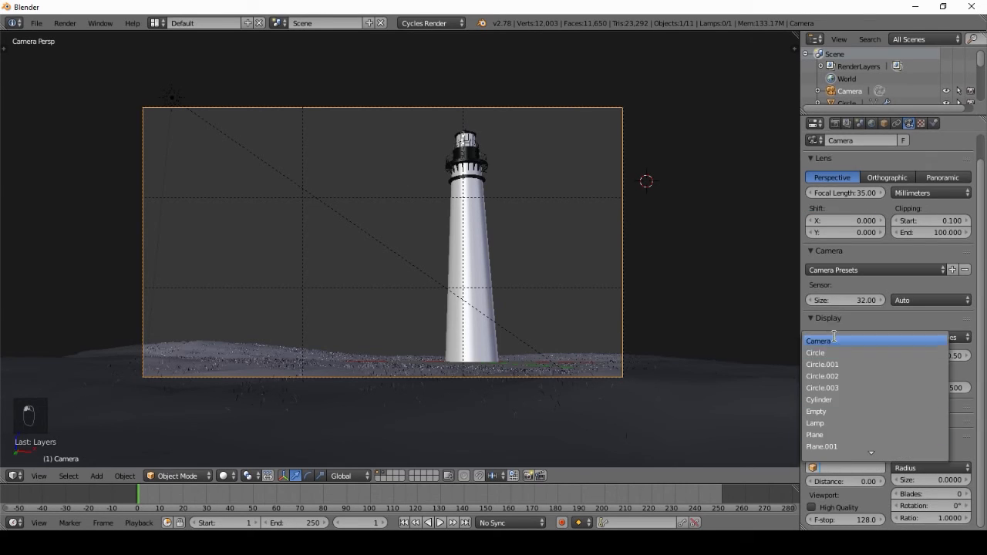
{"action": "left_click", "coordinate": [842, 398]}
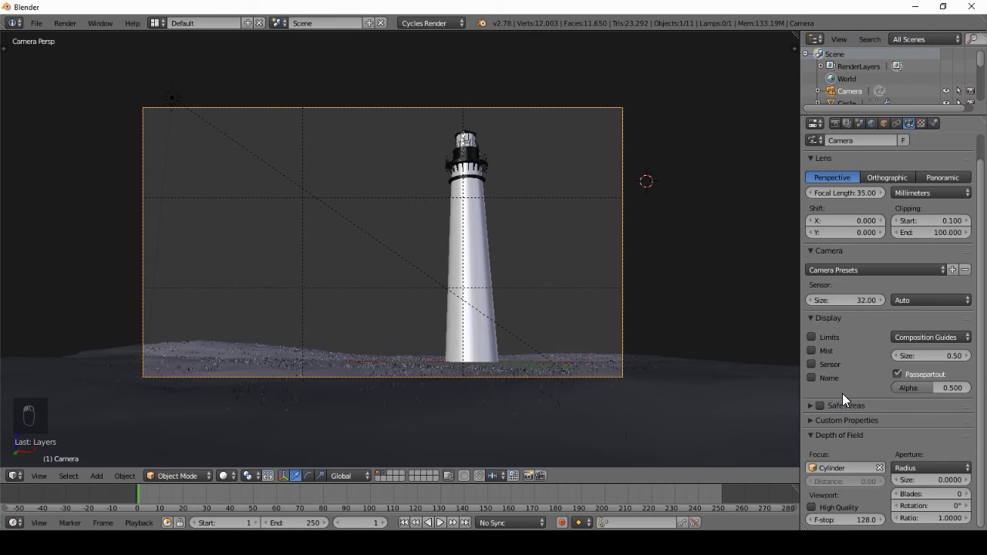
Set the camera's aperture to F-stop with Number 4.0, enable High Quality viewport depth of field, and preview the render
{"action": "left_click", "coordinate": [927, 468]}
{"action": "left_click", "coordinate": [918, 436]}
{"action": "left_click", "coordinate": [920, 478]}
{"action": "left_click", "coordinate": [811, 507]}
{"action": "scroll", "coordinate": [457, 236], "scroll_direction": "up", "scroll_amount": 2}
{"action": "scroll", "coordinate": [475, 307], "scroll_direction": "down", "scroll_amount": 1}
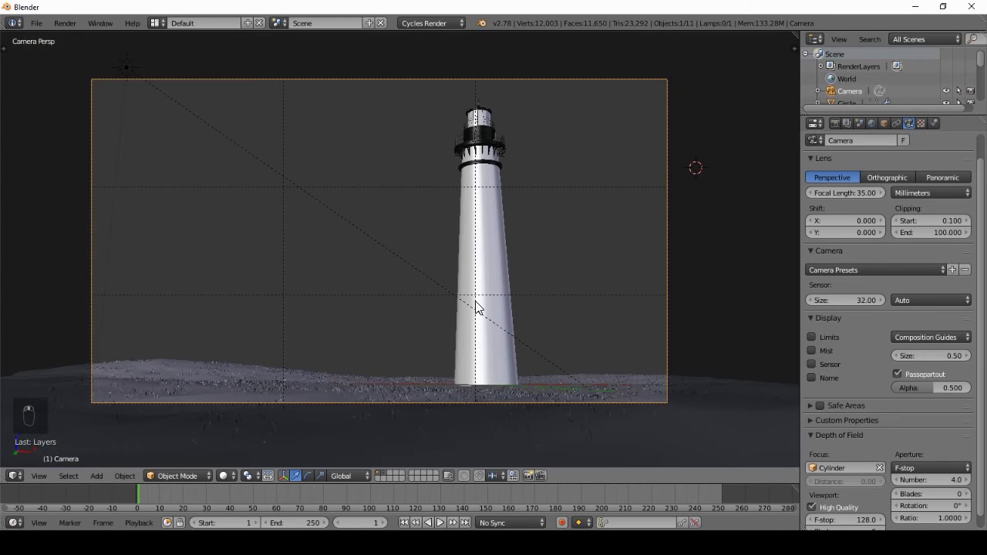
{"action": "key", "text": "shift+z"}
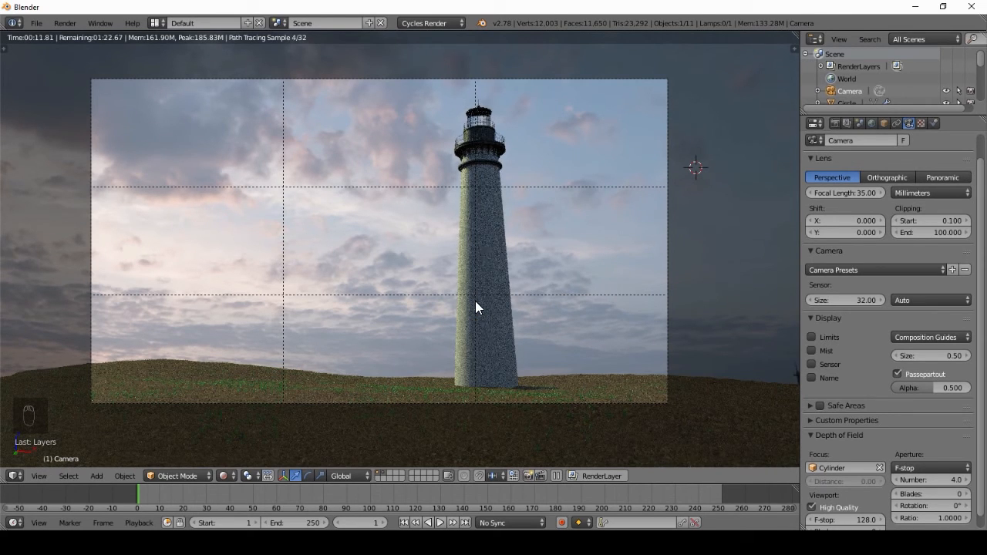
{"action": "left_click", "coordinate": [933, 479]}
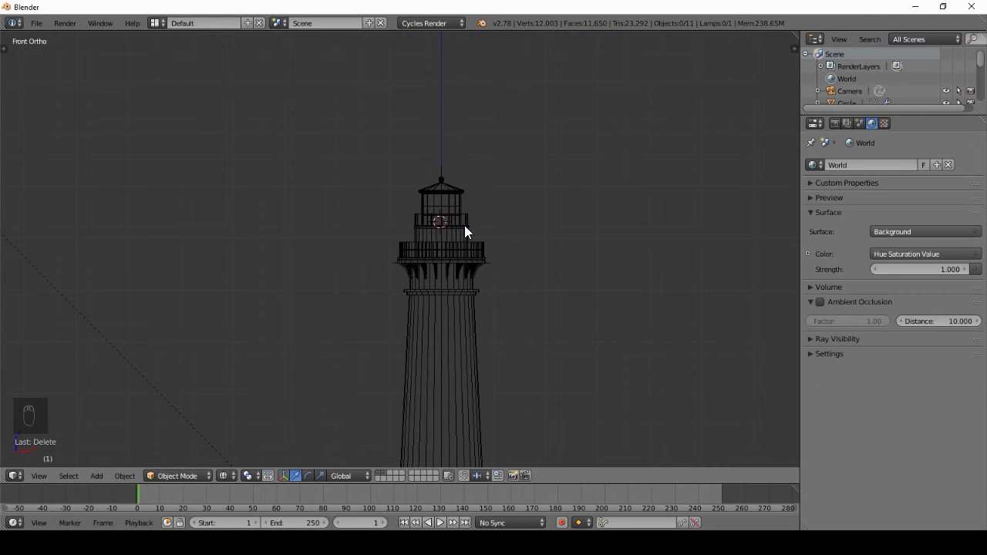
Add a cylinder mesh near the lighthouse's lantern room in front view and scale it down
{"action": "scroll", "coordinate": [464, 225], "scroll_direction": "up", "scroll_amount": 2}
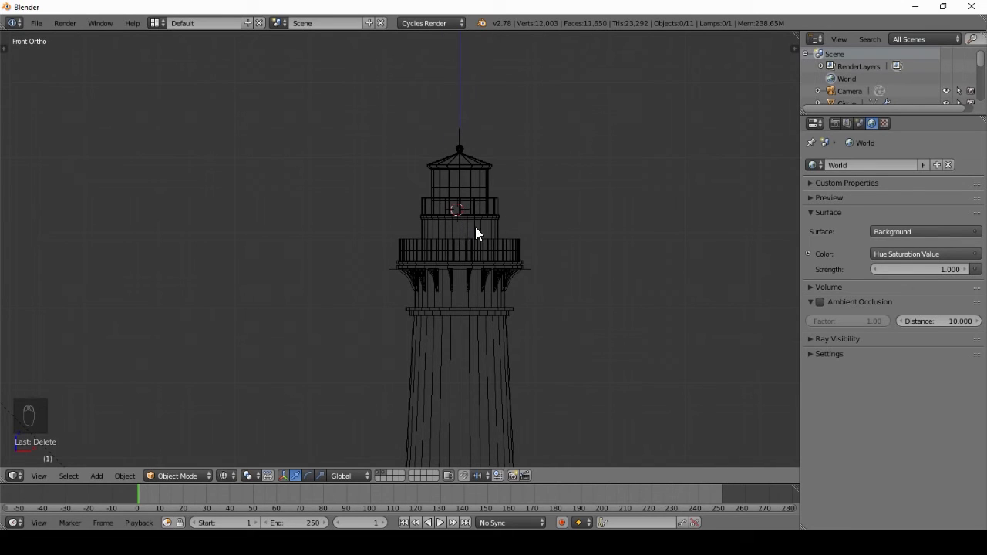
{"action": "scroll", "coordinate": [453, 245], "scroll_direction": "up", "scroll_amount": 2}
{"action": "key", "text": "shift+a"}
{"action": "mouse_move", "coordinate": [453, 245]}
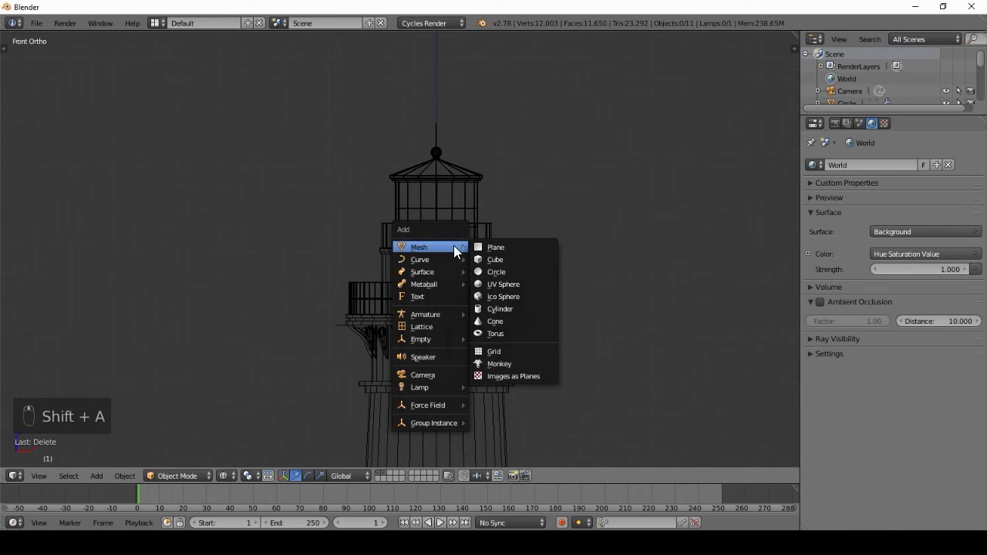
{"action": "left_click", "coordinate": [502, 308]}
{"action": "scroll", "coordinate": [628, 133], "scroll_direction": "up", "scroll_amount": 3}
{"action": "key", "text": "s"}
{"action": "left_click", "coordinate": [488, 209]}
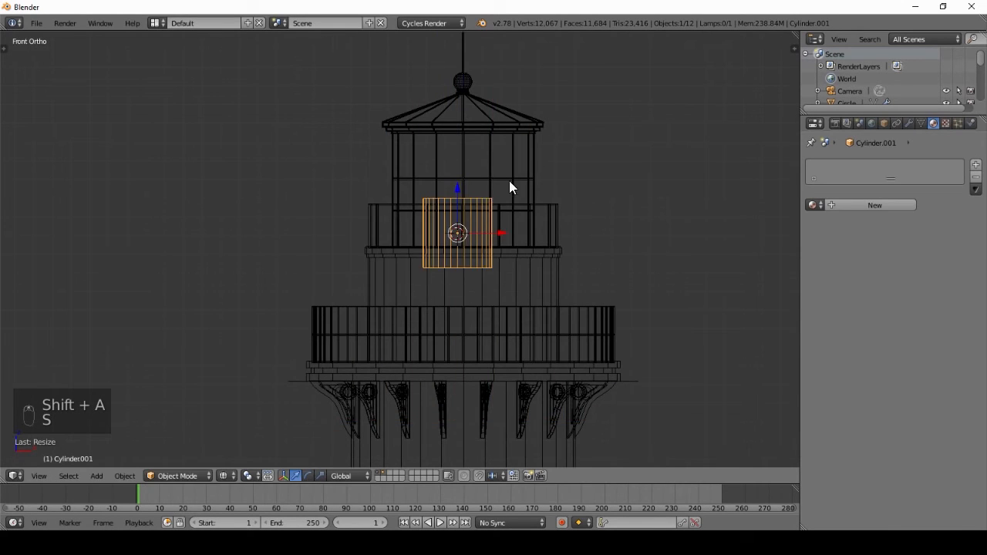
Scale the new cylinder down further and centre it horizontally beneath the lantern roof
{"action": "scroll", "coordinate": [540, 173], "scroll_direction": "up", "scroll_amount": 2}
{"action": "key", "text": "s"}
{"action": "key", "text": "g"}
{"action": "key", "text": "s"}
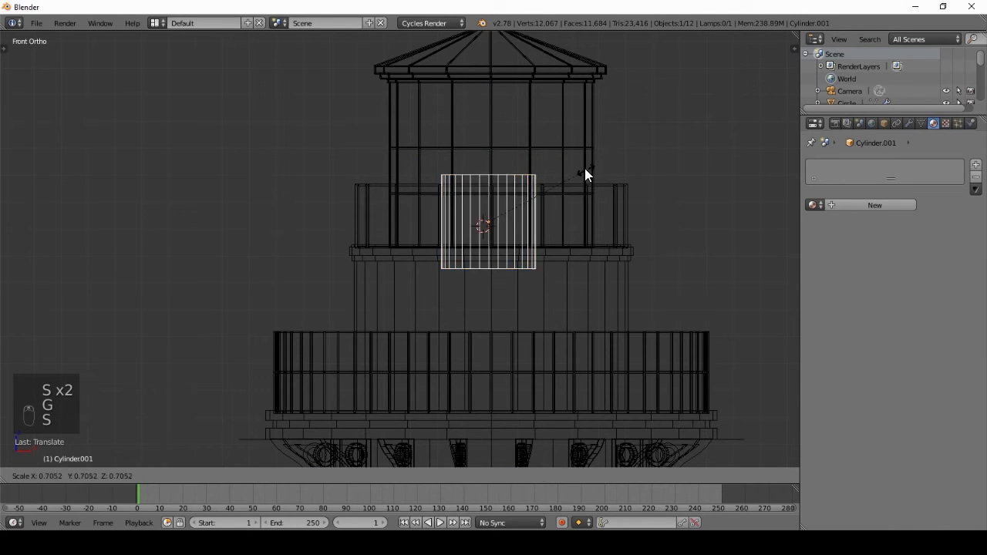
{"action": "key", "text": "g"}
{"action": "left_click", "coordinate": [594, 165]}
Select the cylinder's top face in Edit Mode and raise it to make the lamp body taller
{"action": "key", "text": "Tab"}
{"action": "scroll", "coordinate": [571, 171], "scroll_direction": "up", "scroll_amount": 2}
{"action": "middle_click_drag", "start_coordinate": [556, 174], "coordinate": [456, 280], "text": "shift"}
{"action": "scroll", "coordinate": [460, 239], "scroll_direction": "up", "scroll_amount": 2}
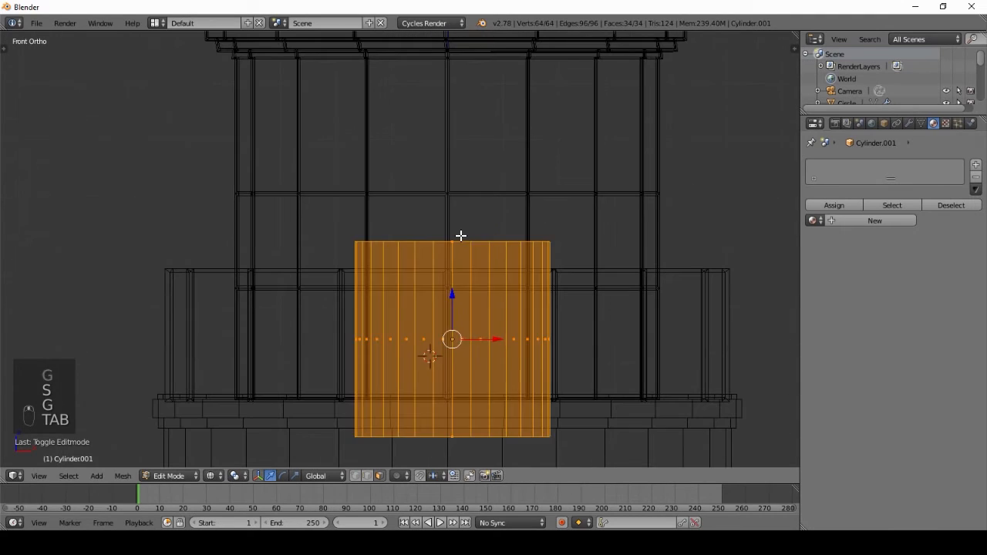
{"action": "right_click", "coordinate": [459, 234]}
{"action": "key", "text": "g"}
{"action": "left_click", "coordinate": [456, 186]}
Extrude the lamp's top face upward slightly twice, scaling each new ring inward to round the upper edge
{"action": "key", "text": "e"}
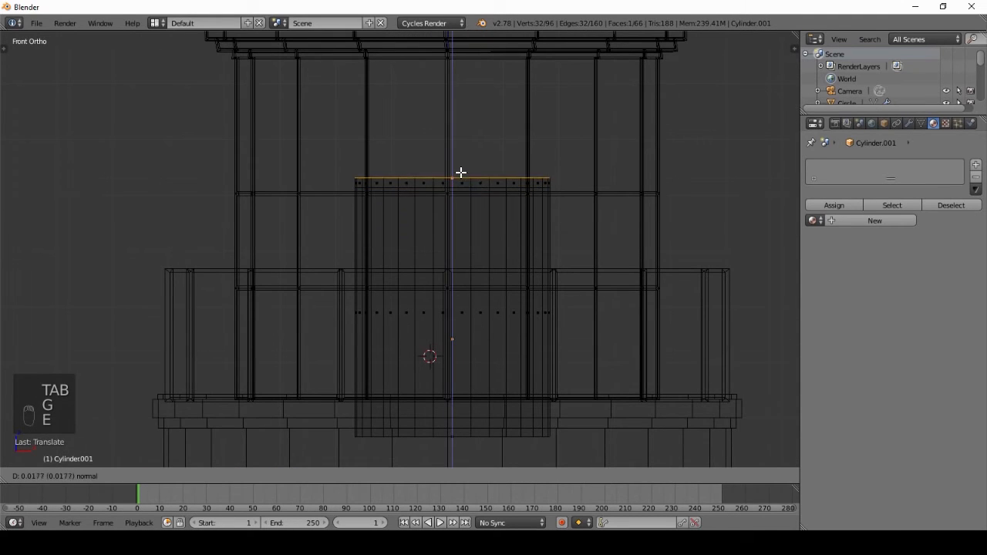
{"action": "left_click", "coordinate": [461, 173]}
{"action": "key", "text": "s"}
{"action": "left_click", "coordinate": [592, 124]}
{"action": "key", "text": "e"}
{"action": "left_click", "coordinate": [582, 115]}
{"action": "key", "text": "s"}
{"action": "left_click", "coordinate": [562, 121]}
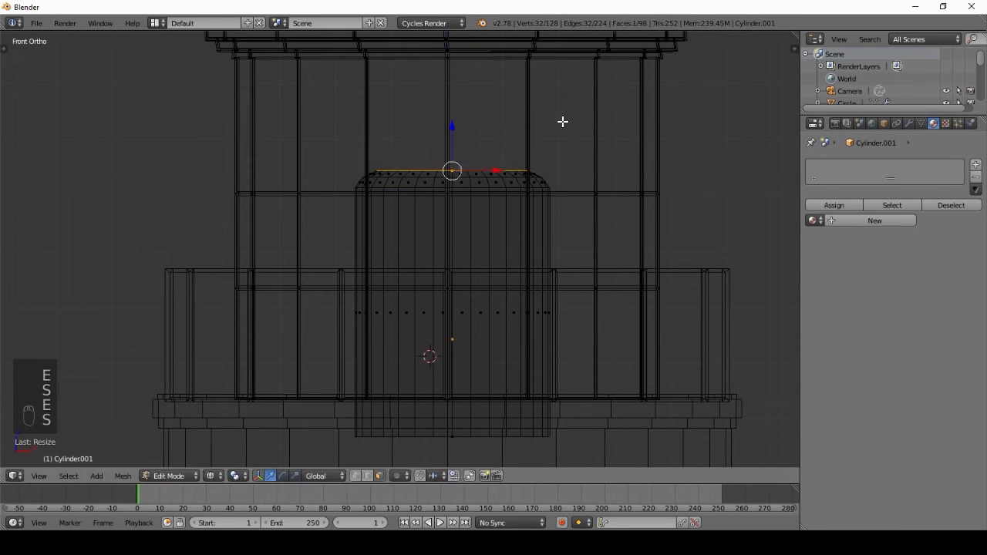
Extrude and narrow a third top ring, and lower it slightly to flatten the lamp's domed cap
{"action": "key", "text": "e"}
{"action": "left_click", "coordinate": [565, 110]}
{"action": "key", "text": "s"}
{"action": "left_click", "coordinate": [519, 122]}
{"action": "key", "text": "g"}
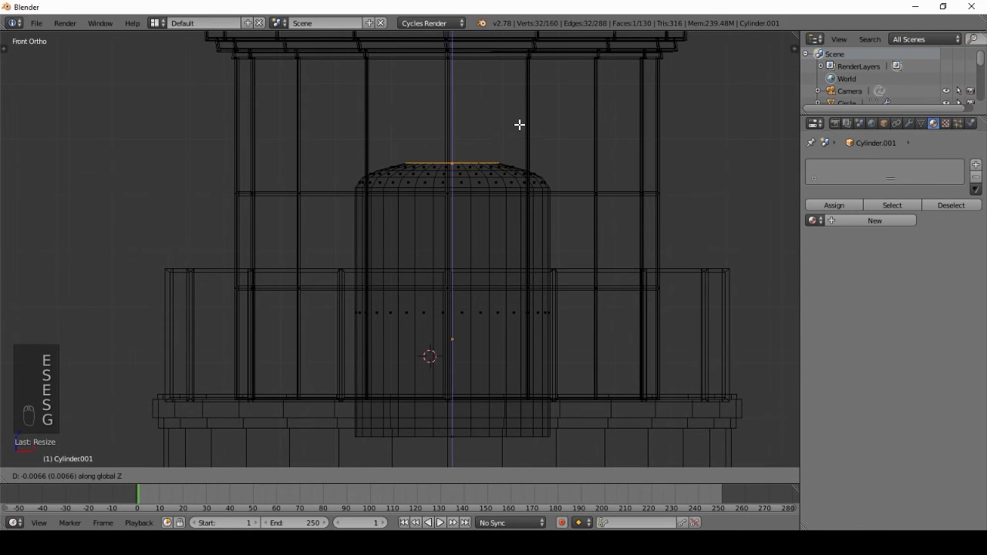
{"action": "left_click", "coordinate": [519, 128]}
Leave Edit Mode and scale the lamp cylinder narrower in X and Y while keeping its height
{"action": "key", "text": "Tab"}
{"action": "scroll", "coordinate": [561, 177], "scroll_direction": "down", "scroll_amount": 4}
{"action": "scroll", "coordinate": [501, 199], "scroll_direction": "up", "scroll_amount": 2}
{"action": "key", "text": "s"}
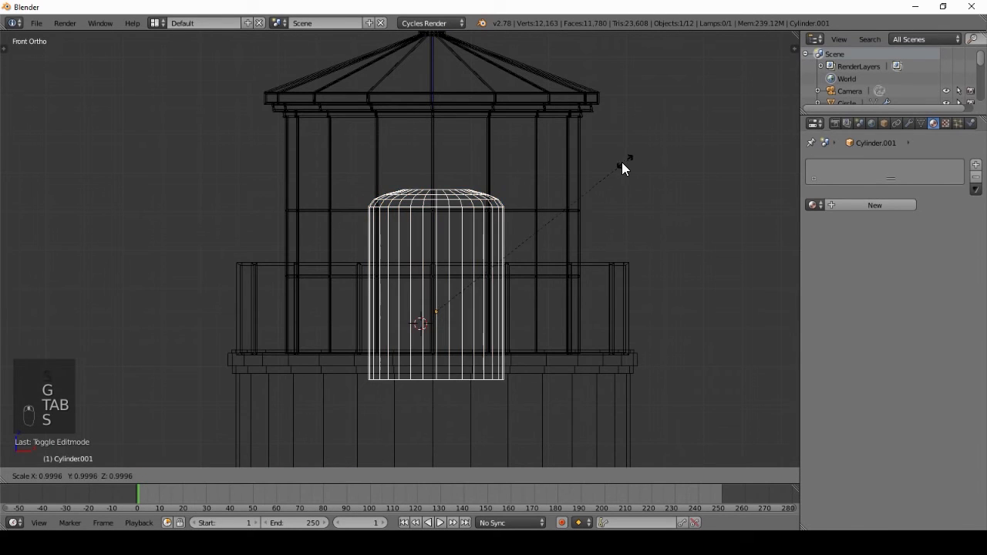
{"action": "key", "text": "shift+z"}
{"action": "left_click", "coordinate": [582, 186]}
Move the lamp cylinder along the Y axis into the lighthouse's lantern room in the right side view
{"action": "scroll", "coordinate": [436, 225], "scroll_direction": "down", "scroll_amount": 3}
{"action": "middle_click_drag", "start_coordinate": [437, 225], "coordinate": [414, 269]}
{"action": "scroll", "coordinate": [568, 231], "scroll_direction": "down", "scroll_amount": 4}
{"action": "scroll", "coordinate": [539, 232], "scroll_direction": "down", "scroll_amount": 3}
{"action": "key", "text": "KP_3"}
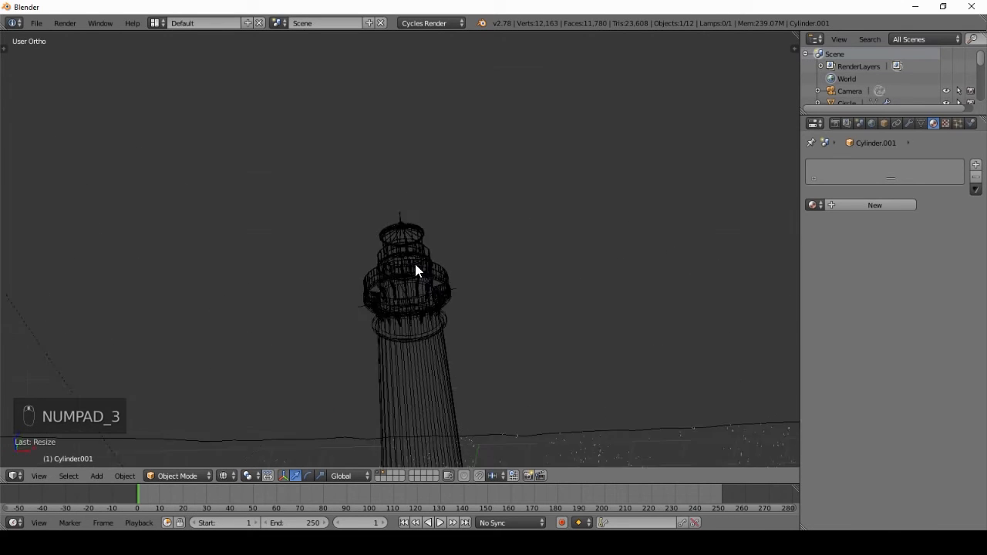
{"action": "scroll", "coordinate": [343, 300], "scroll_direction": "down", "scroll_amount": 6}
{"action": "scroll", "coordinate": [231, 278], "scroll_direction": "up", "scroll_amount": 2}
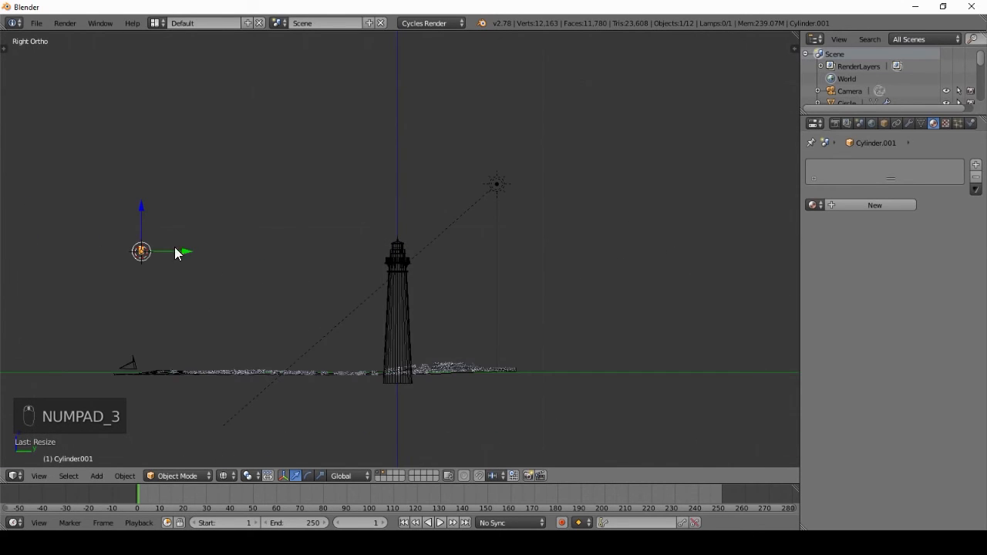
{"action": "left_click_drag", "start_coordinate": [182, 251], "coordinate": [433, 246]}
Fine-tune the lamp cylinder's position along the Y axis so it is centred in the lantern room
{"action": "key", "text": "KP_Decimal"}
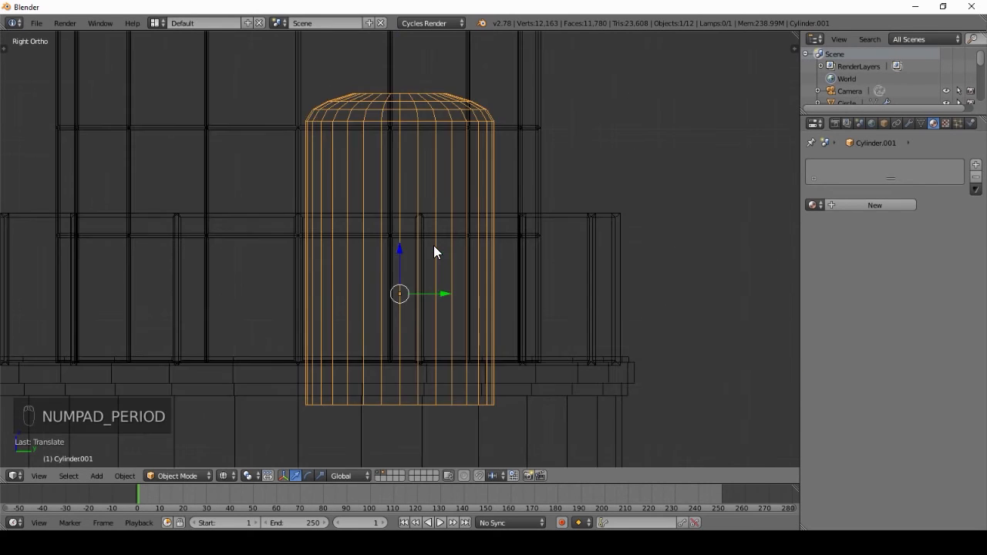
{"action": "middle_click_drag", "start_coordinate": [481, 217], "coordinate": [537, 255], "text": "shift"}
{"action": "key", "text": "g"}
{"action": "middle_click", "coordinate": [531, 256]}
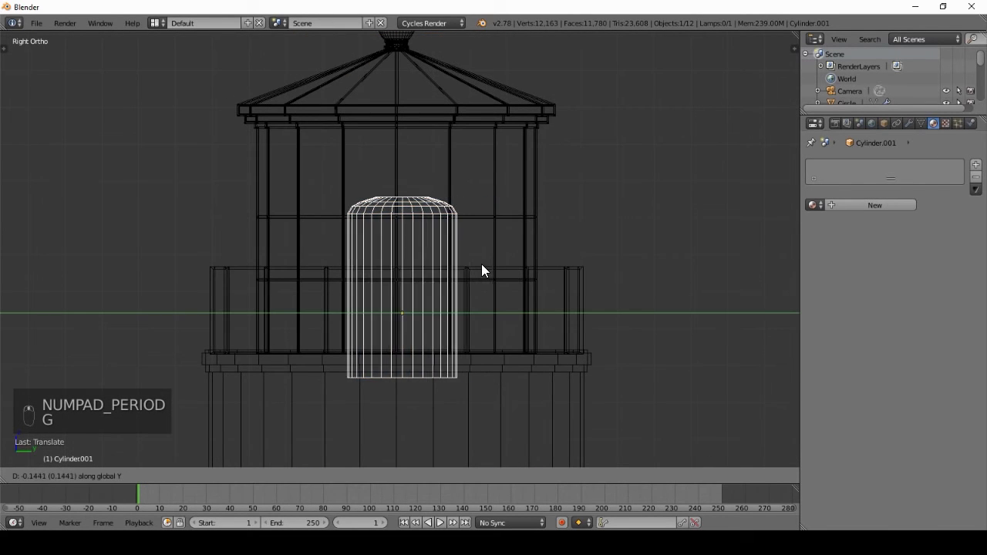
{"action": "left_click", "coordinate": [479, 270]}
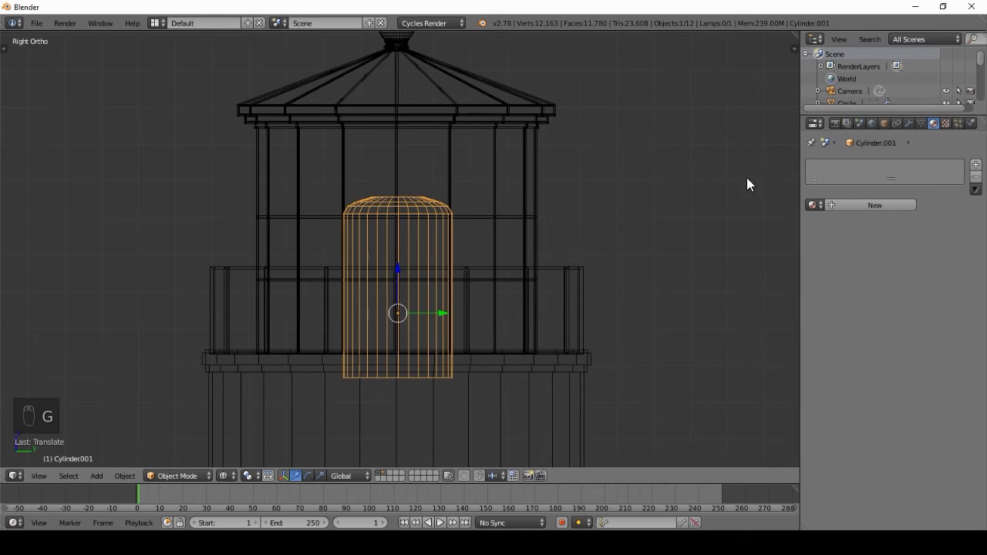
Assign the existing Glass material to the lamp cylinder and add a second material slot using Black Glossy
{"action": "left_click", "coordinate": [873, 204]}
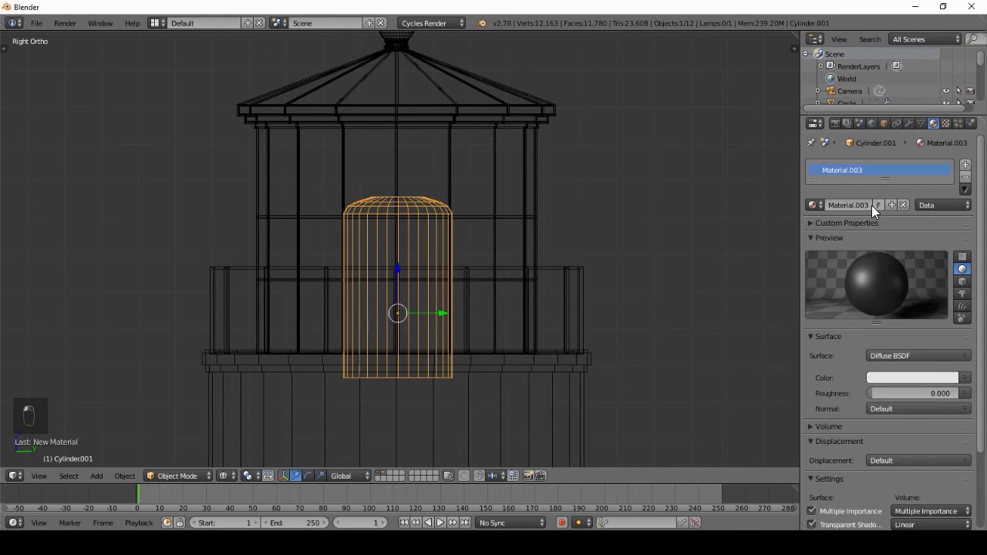
{"action": "left_click", "coordinate": [964, 177]}
{"action": "left_click", "coordinate": [814, 204]}
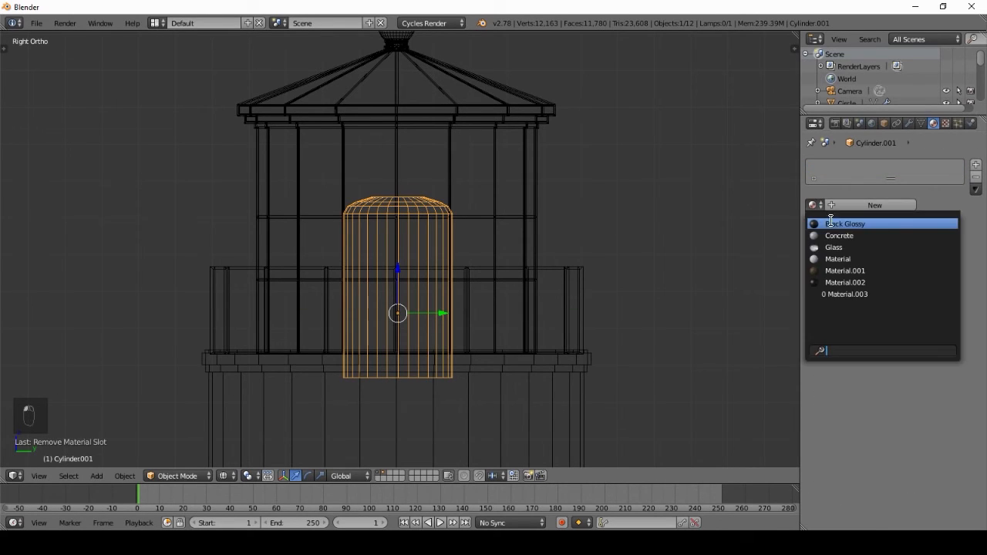
{"action": "key", "text": "Return"}
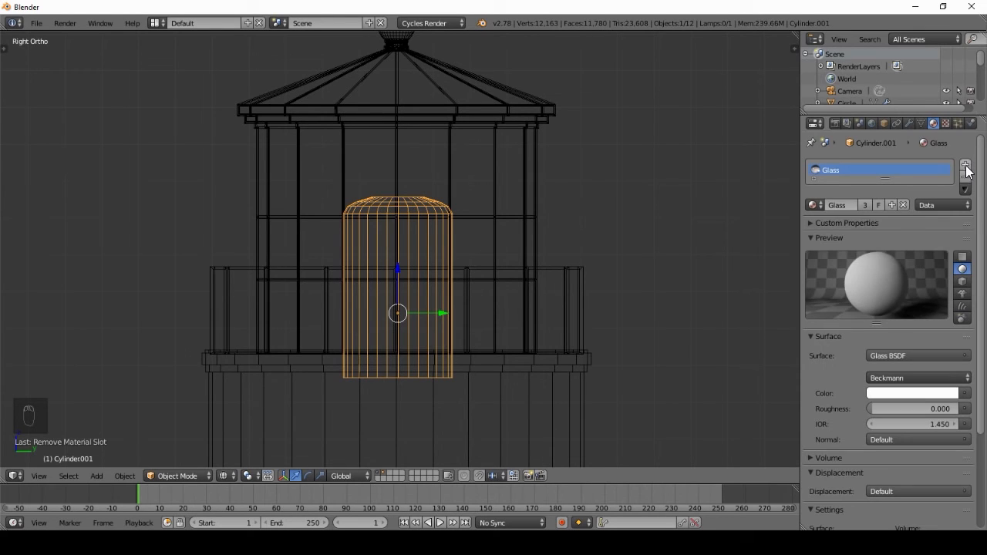
{"action": "left_click", "coordinate": [966, 165]}
{"action": "left_click", "coordinate": [816, 233]}
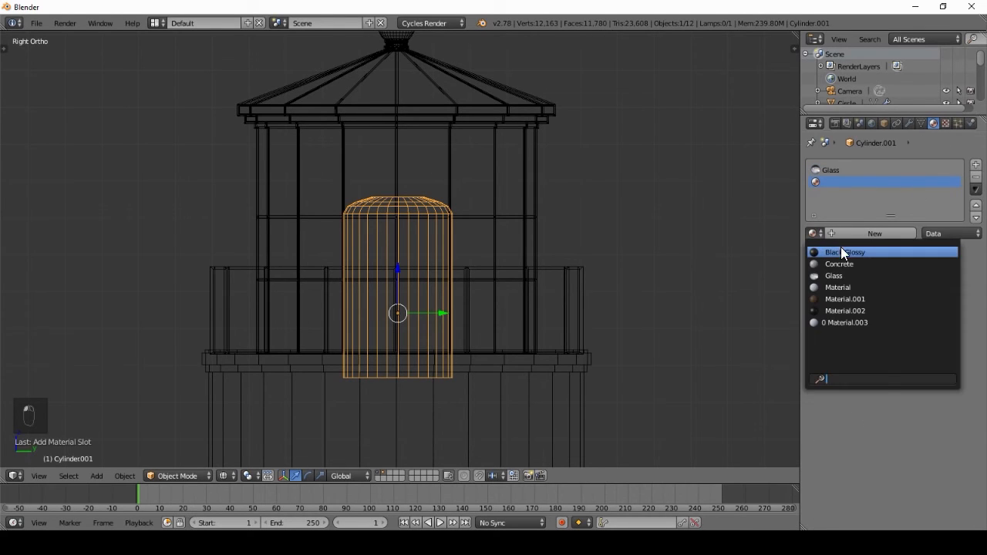
{"action": "left_click", "coordinate": [842, 253]}
Raise the lamp cylinder slightly along the Z axis inside the lantern room
{"action": "key", "text": "g"}
{"action": "key", "text": "z"}
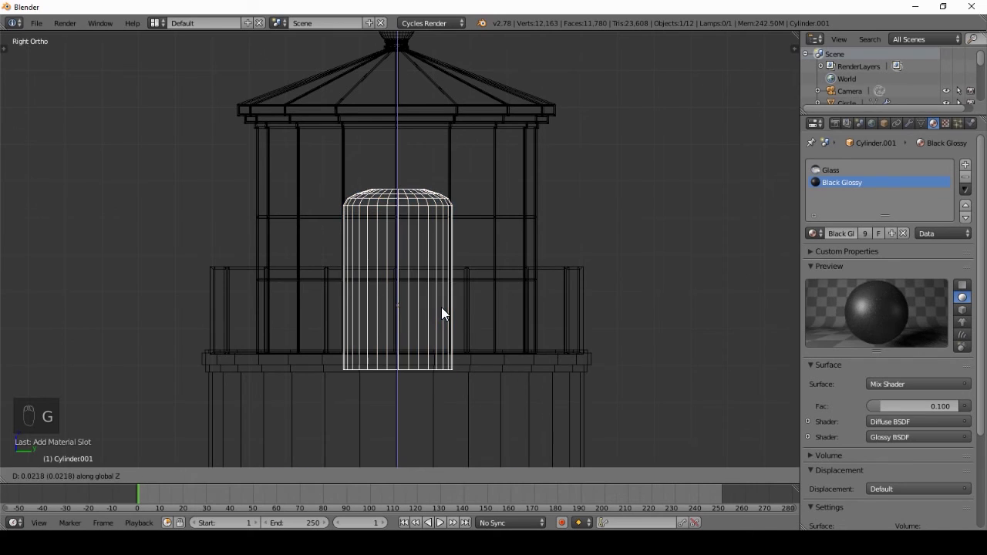
{"action": "left_click", "coordinate": [441, 302]}
Add a Wireframe modifier to the lamp cylinder with a material offset of 1 and Replace Original disabled
{"action": "left_click", "coordinate": [908, 123]}
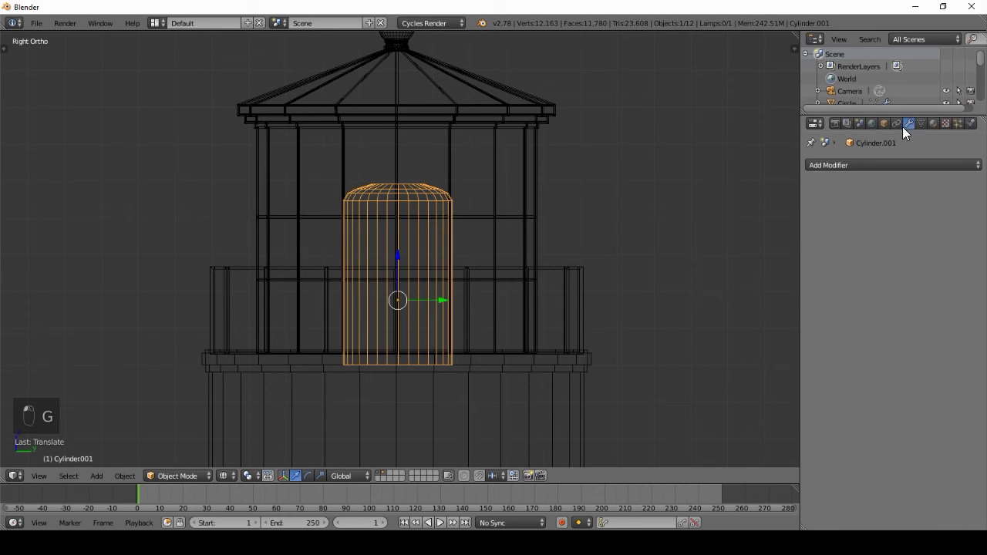
{"action": "left_click", "coordinate": [863, 164]}
{"action": "left_click", "coordinate": [739, 397]}
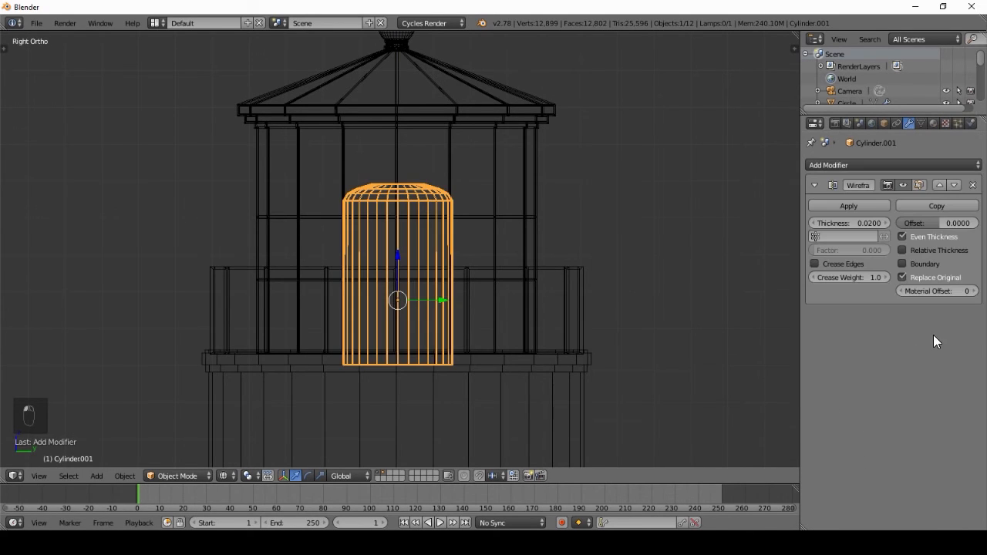
{"action": "left_click", "coordinate": [974, 291]}
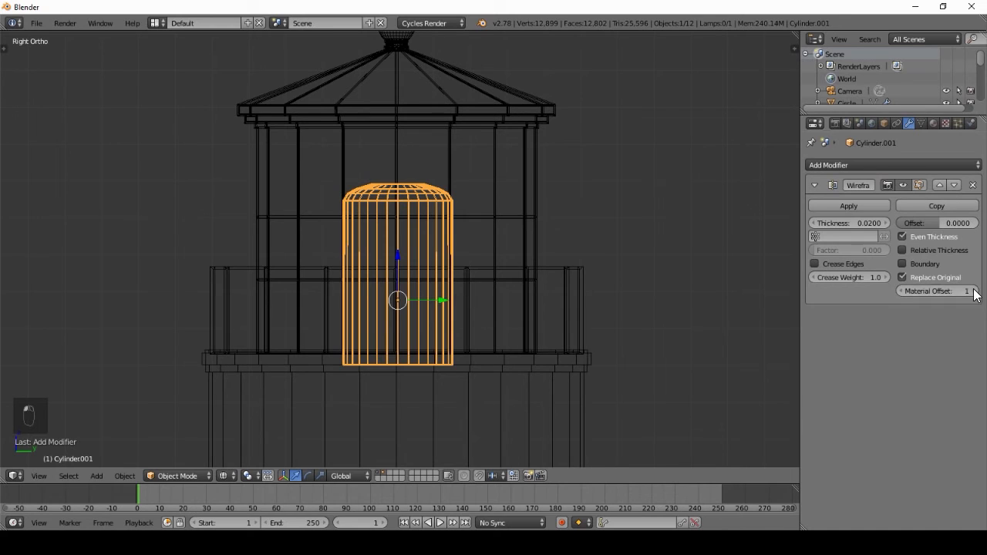
{"action": "left_click", "coordinate": [902, 277]}
Snap the 3D cursor to the lamp cylinder and add a point lamp there
{"action": "scroll", "coordinate": [406, 193], "scroll_direction": "down", "scroll_amount": 3}
{"action": "middle_click_drag", "start_coordinate": [406, 193], "coordinate": [464, 220]}
{"action": "scroll", "coordinate": [464, 220], "scroll_direction": "up", "scroll_amount": 3}
{"action": "key", "text": "shift+s"}
{"action": "left_click", "coordinate": [464, 221]}
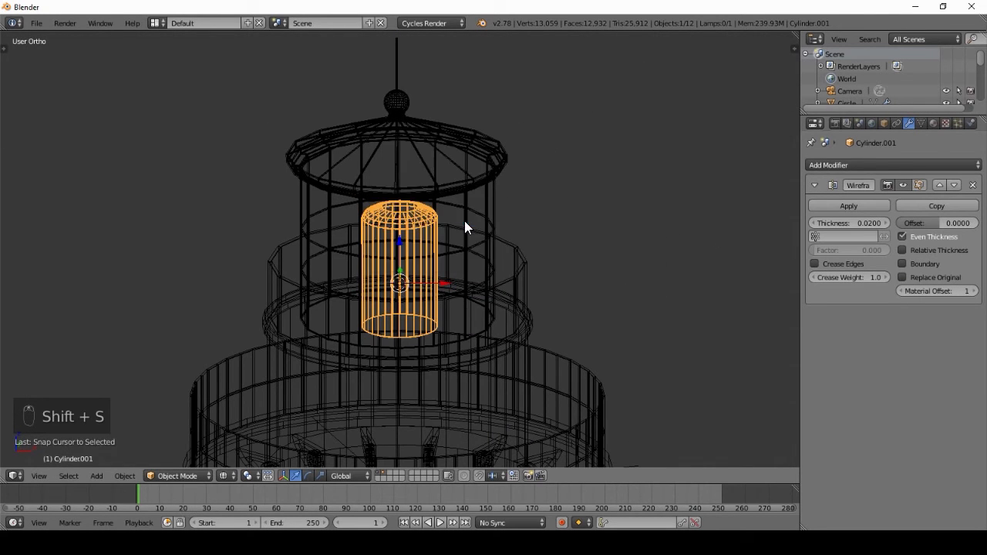
{"action": "key", "text": "shift+a"}
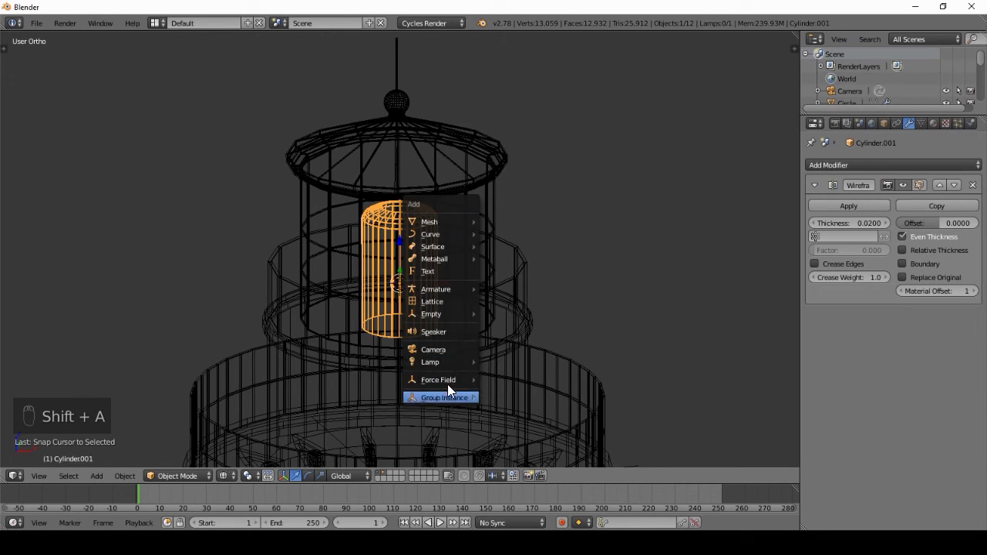
{"action": "mouse_move", "coordinate": [455, 372]}
{"action": "left_click", "coordinate": [506, 361]}
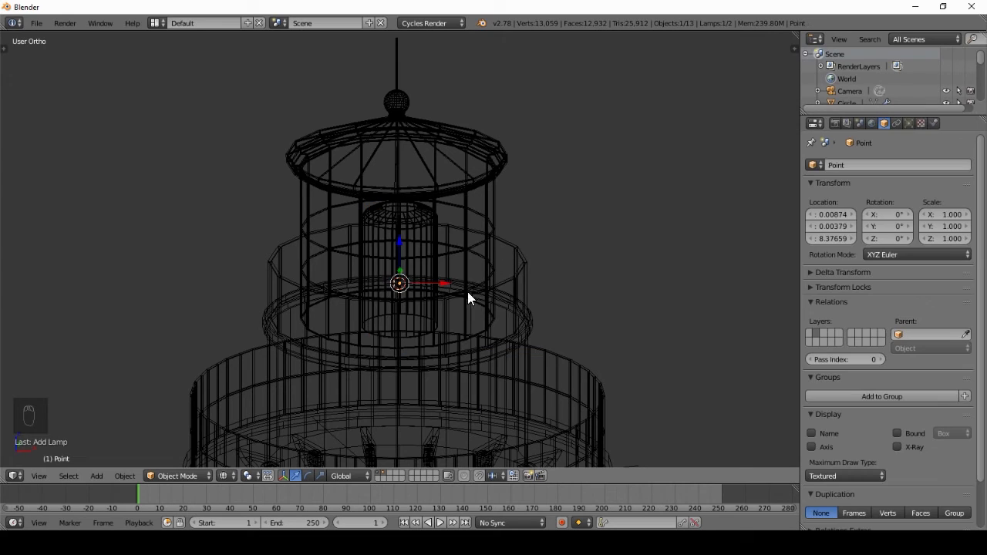
Raise the point lamp slightly inside the lamp cylinder and set its emission strength to 8
{"action": "key", "text": "g"}
{"action": "left_click", "coordinate": [609, 240]}
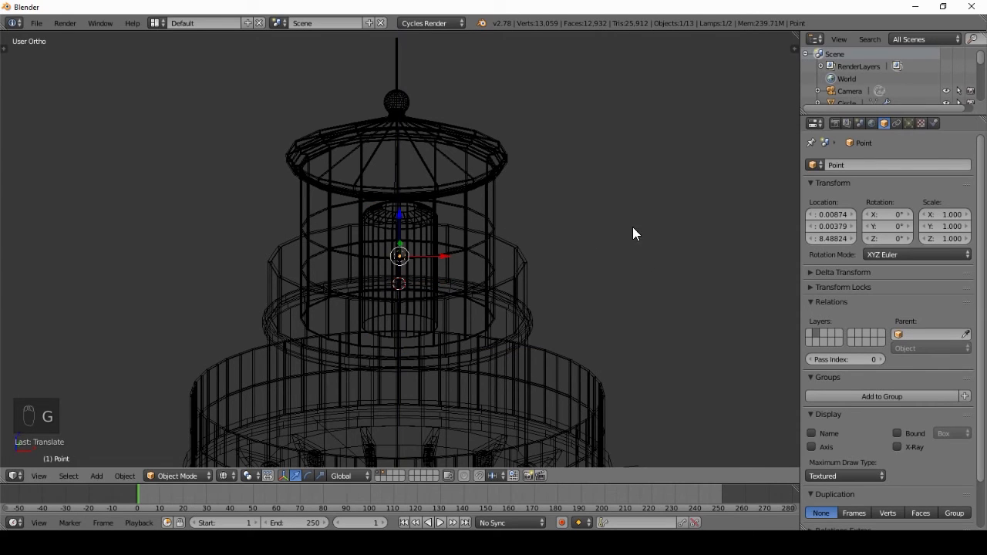
{"action": "left_click", "coordinate": [908, 124]}
{"action": "left_click", "coordinate": [924, 297]}
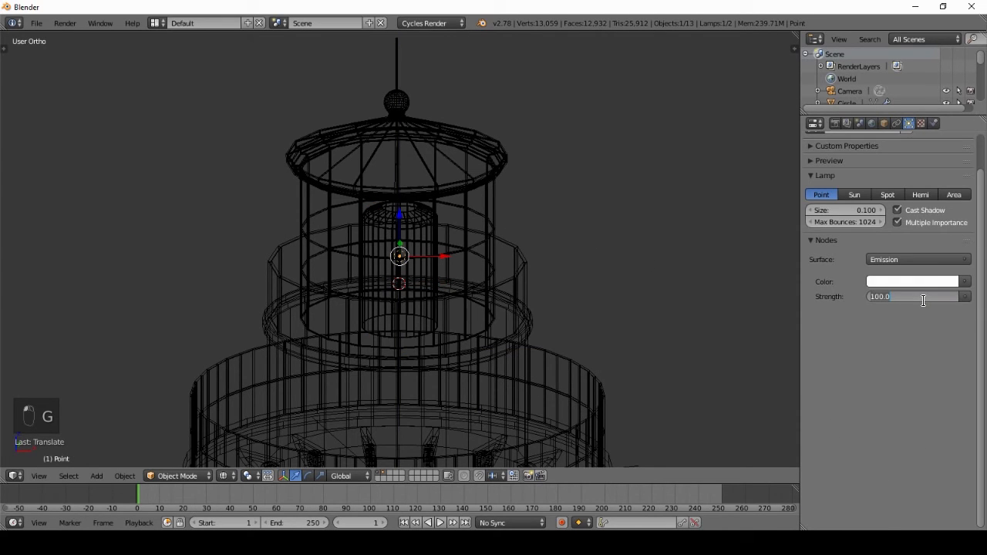
{"action": "type", "text": "8"}
{"action": "key", "text": "Return"}
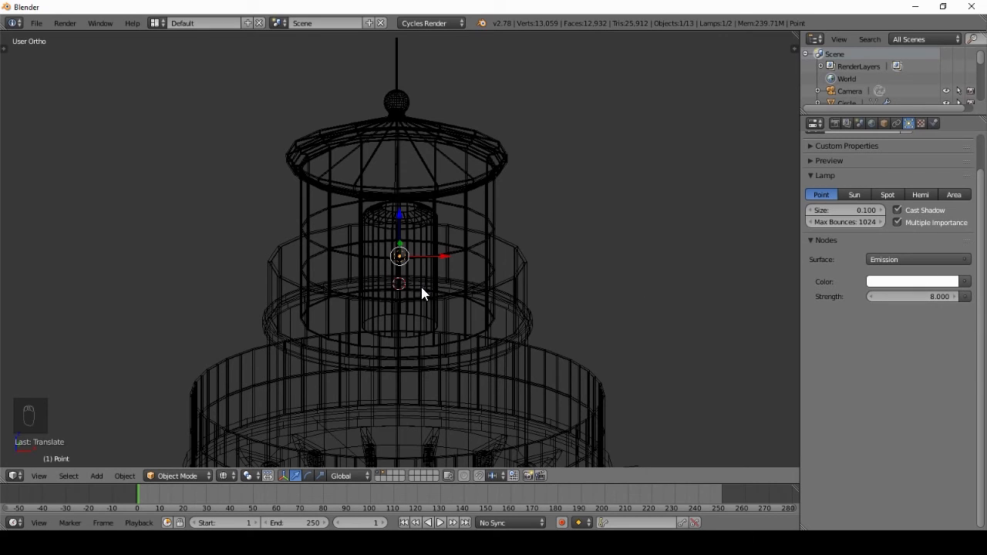
Look through the camera and set both Clamp Direct and Clamp Indirect to 3 in the render sampling settings
{"action": "scroll", "coordinate": [396, 283], "scroll_direction": "down", "scroll_amount": 4}
{"action": "key", "text": "KP_0"}
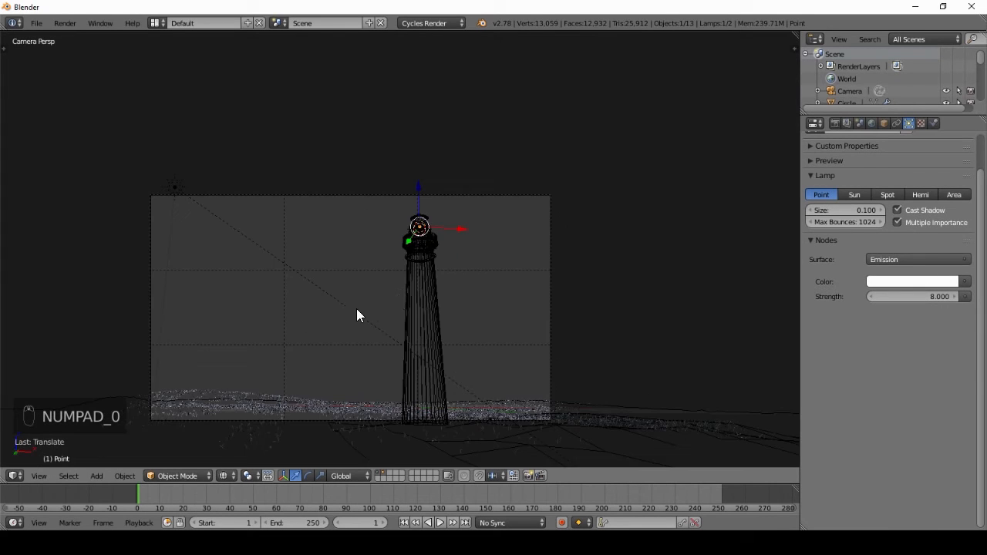
{"action": "scroll", "coordinate": [401, 294], "scroll_direction": "up", "scroll_amount": 2}
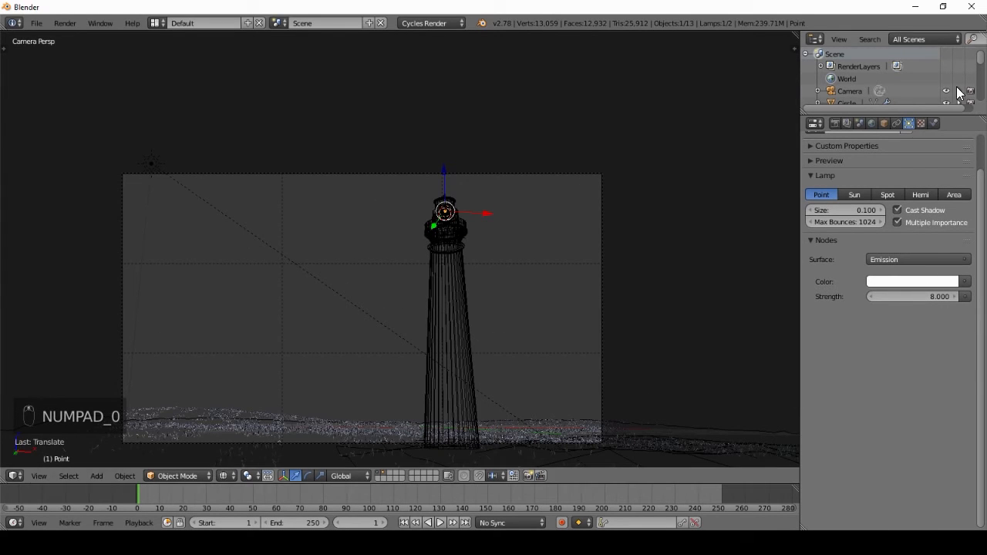
{"action": "left_click", "coordinate": [834, 123]}
{"action": "scroll", "coordinate": [858, 298], "scroll_direction": "down", "scroll_amount": 5}
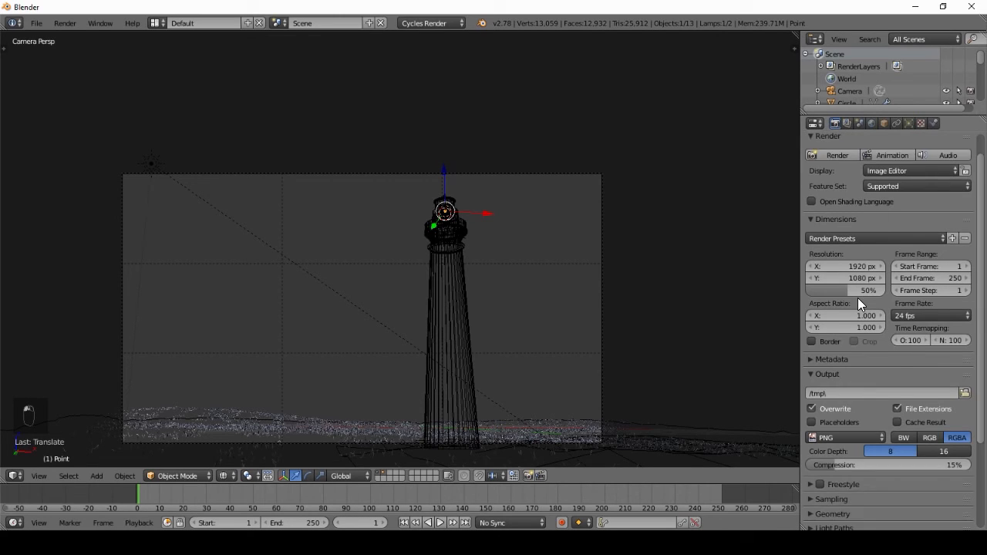
{"action": "left_click", "coordinate": [843, 402]}
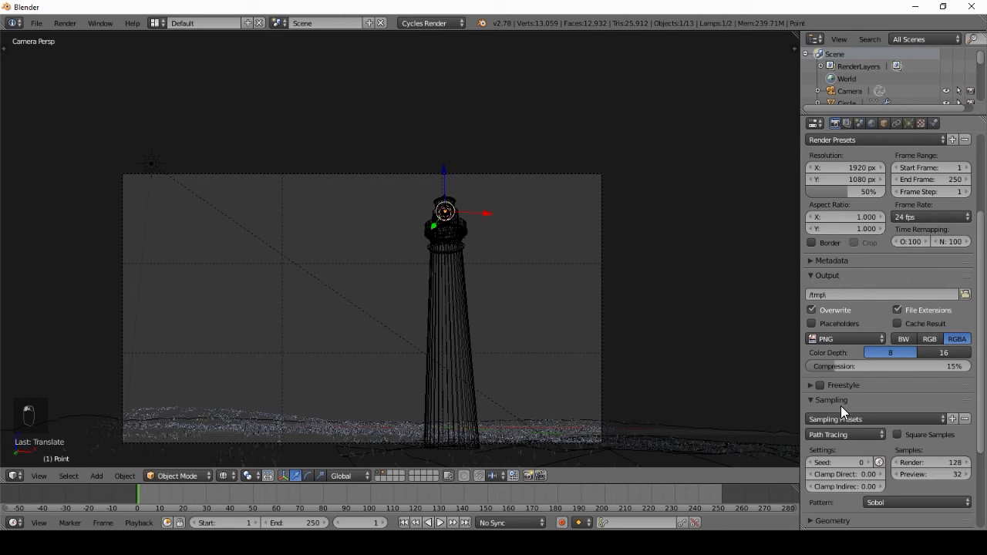
{"action": "left_click", "coordinate": [852, 472]}
{"action": "type", "text": "3"}
{"action": "key", "text": "Tab"}
{"action": "type", "text": "3"}
{"action": "key", "text": "Return"}
{"action": "left_click_drag", "start_coordinate": [982, 424], "coordinate": [984, 327]}
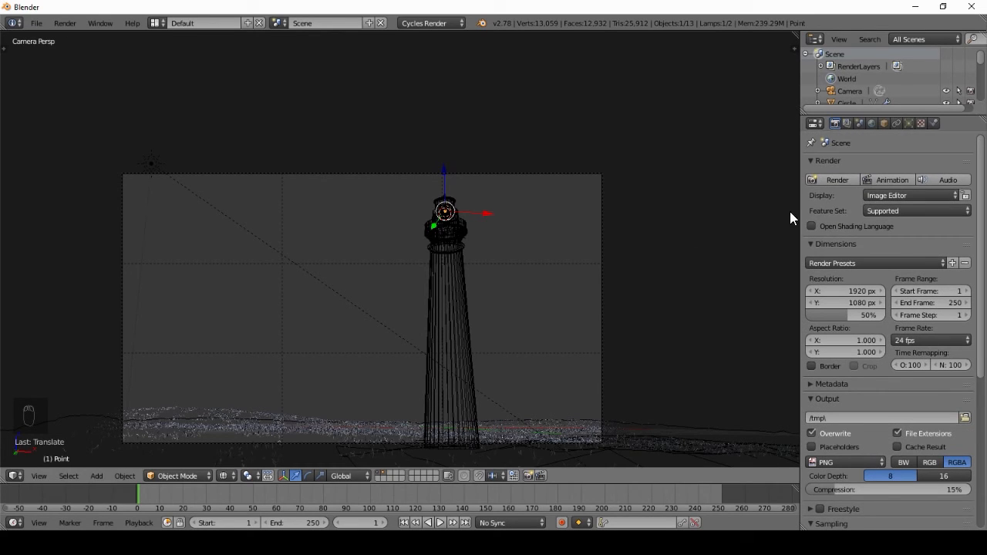
Save the scene to the desktop as Tutorial.blend, overwriting the existing file, and render the image
{"action": "key", "text": "ctrl+s"}
{"action": "left_click", "coordinate": [248, 69]}
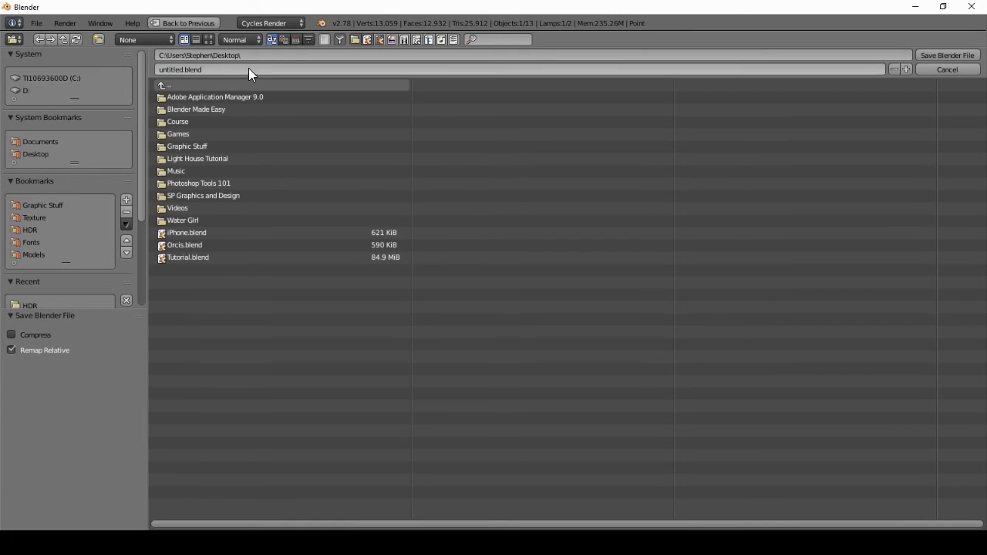
{"action": "type", "text": "Tutorial"}
{"action": "key", "text": "Return"}
{"action": "key", "text": "Return"}
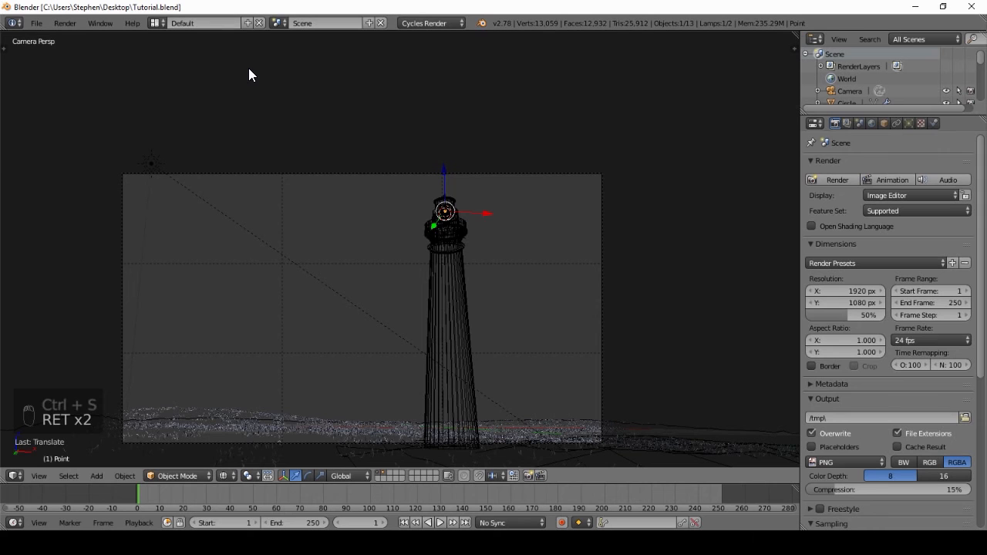
{"action": "left_click", "coordinate": [830, 177]}
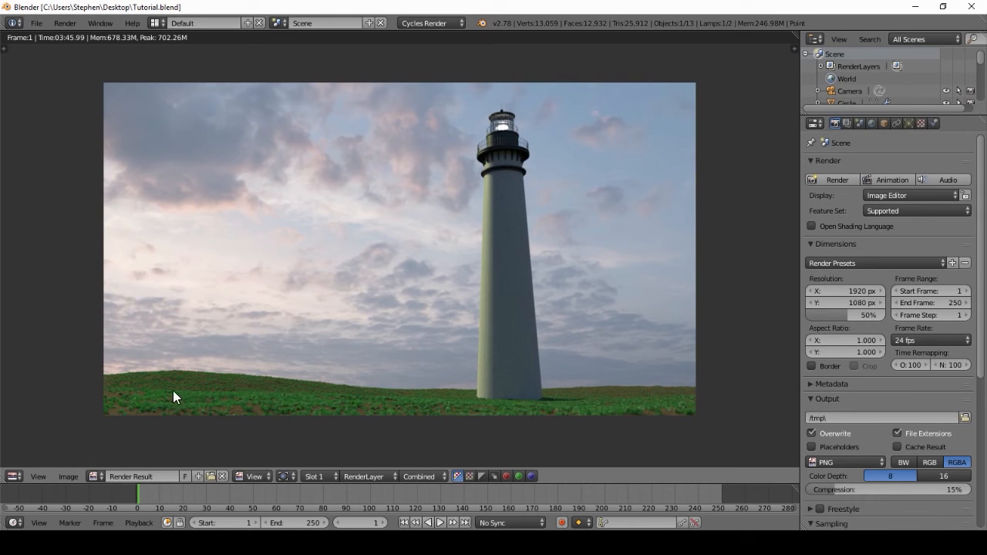
Return from the render result to the 3D view, reposition the camera, and show the scene in solid shading
{"action": "left_click", "coordinate": [14, 475]}
{"action": "left_click", "coordinate": [46, 461]}
{"action": "right_click", "coordinate": [601, 346]}
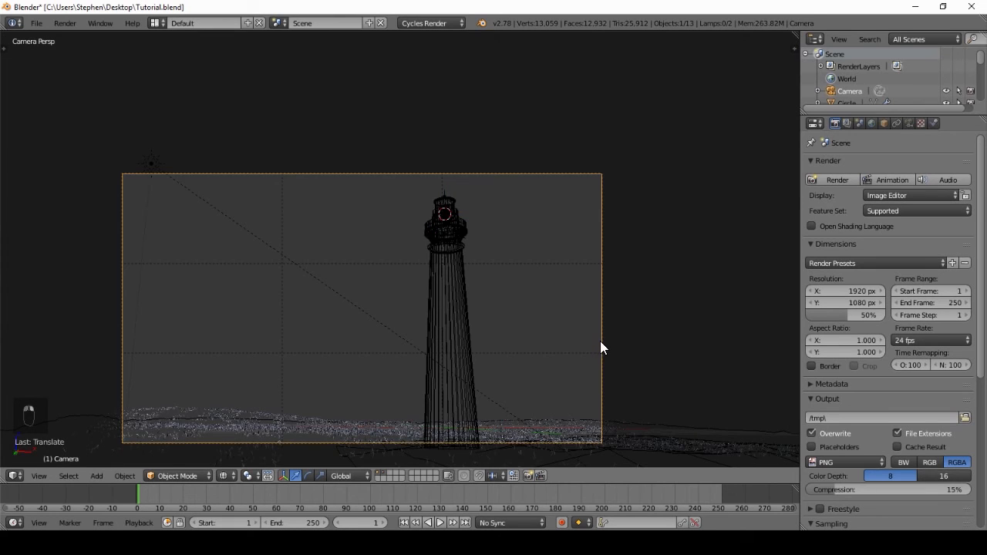
{"action": "key", "text": "g"}
{"action": "left_click", "coordinate": [449, 359]}
{"action": "key", "text": "z"}
Move the camera along its local Z axis towards the lighthouse and fine-tune its height along global Z
{"action": "key", "text": "g"}
{"action": "key", "text": "g"}
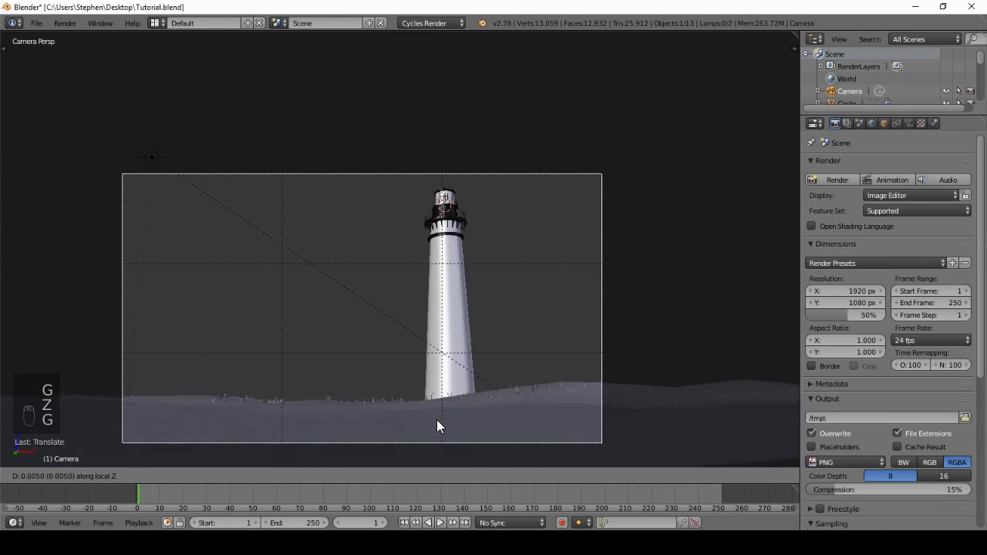
{"action": "left_click", "coordinate": [421, 382]}
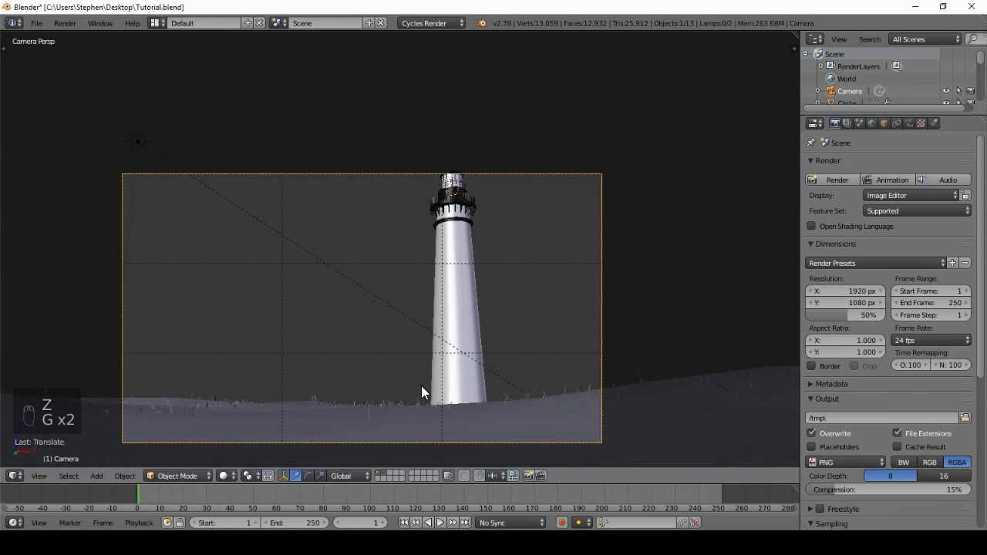
{"action": "key", "text": "g"}
{"action": "key", "text": "g"}
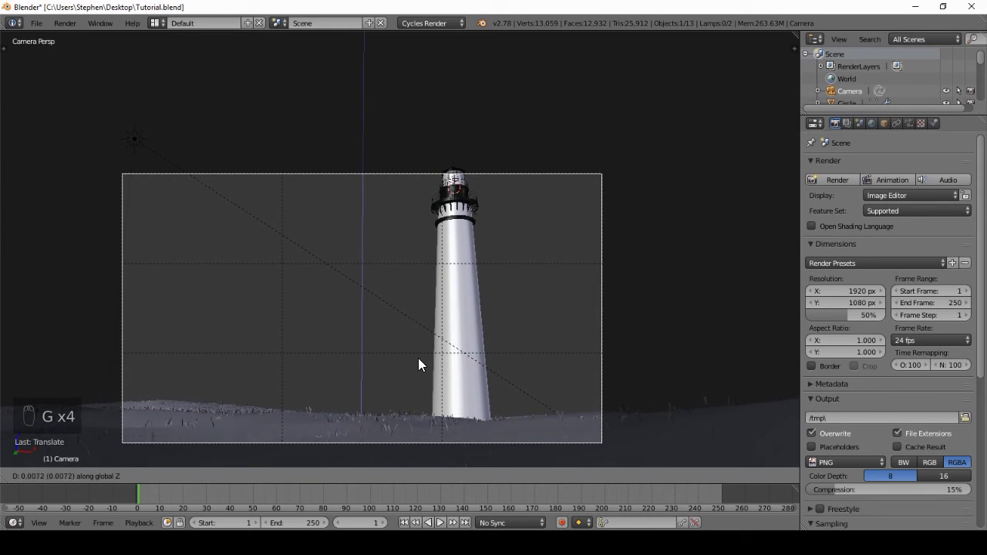
{"action": "left_click", "coordinate": [418, 357]}
Open the ground plane in Edit Mode and select a single face on the hill away from the lighthouse
{"action": "right_click", "coordinate": [230, 408]}
{"action": "key", "text": "Tab"}
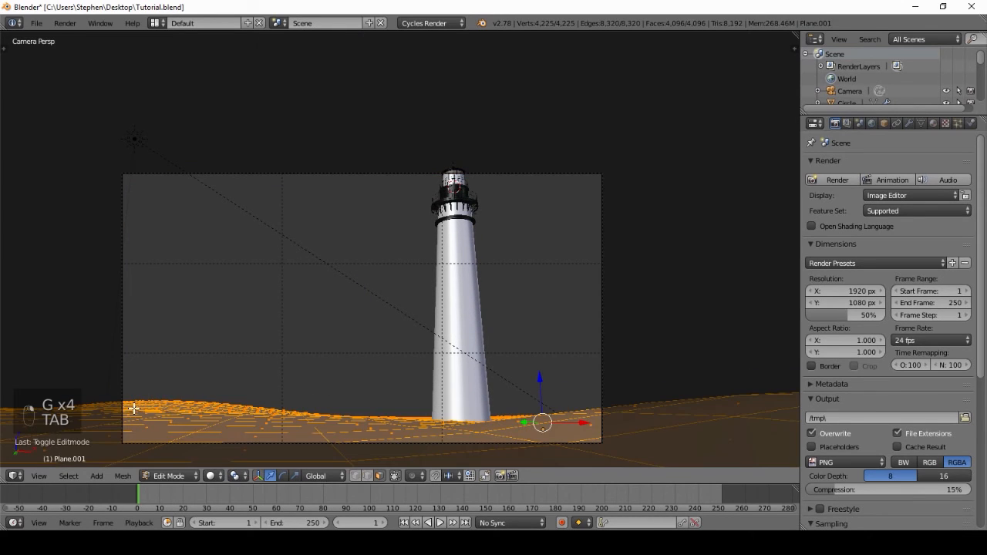
{"action": "key", "text": "g"}
{"action": "right_click", "coordinate": [133, 411]}
{"action": "right_click", "coordinate": [133, 412]}
{"action": "key", "text": "g"}
{"action": "middle_click", "coordinate": [136, 410]}
{"action": "right_click", "coordinate": [213, 432]}
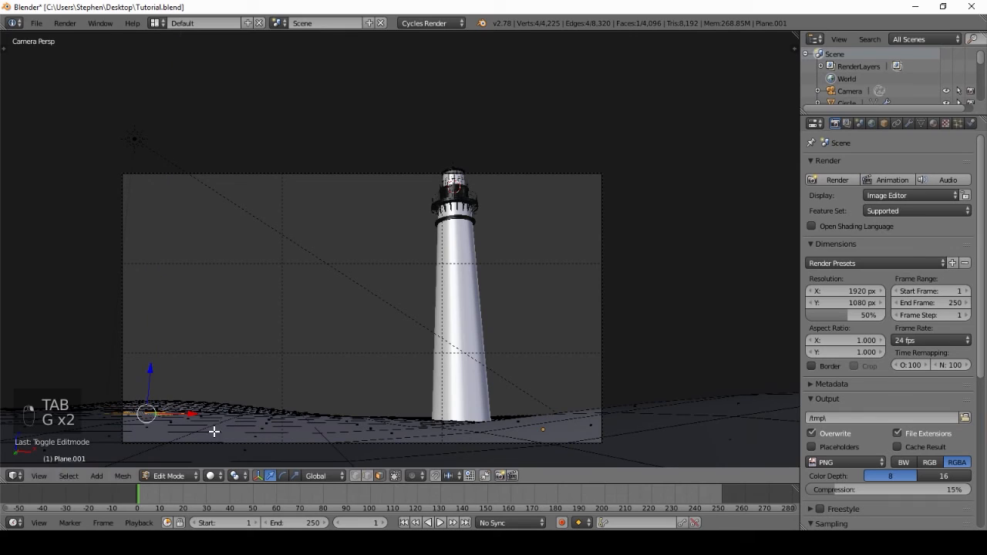
Raise the selected hill face slightly along Z using smooth proportional editing, and leave Edit Mode
{"action": "left_click", "coordinate": [417, 476]}
{"action": "left_click", "coordinate": [437, 452]}
{"action": "key", "text": "g"}
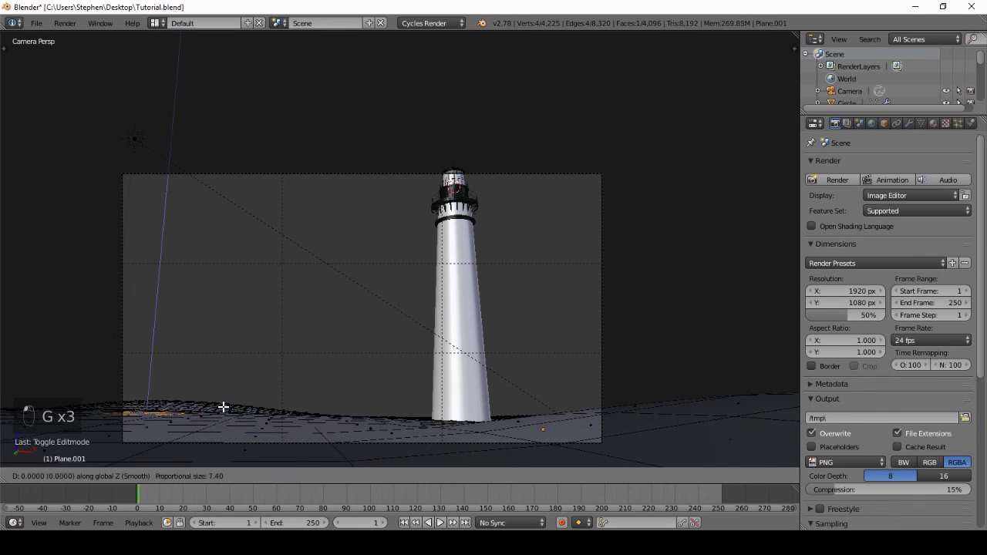
{"action": "scroll", "coordinate": [223, 406], "scroll_direction": "down", "scroll_amount": 3}
{"action": "left_click", "coordinate": [236, 409]}
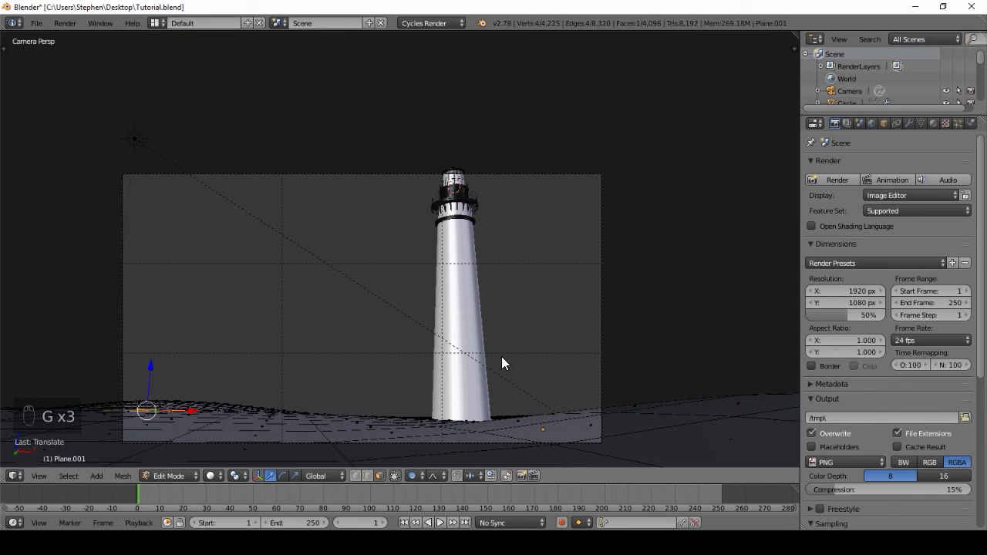
{"action": "key", "text": "Tab"}
Preview the camera view in rendered shading to check the composition, and return to solid shading
{"action": "key", "text": "shift+z"}
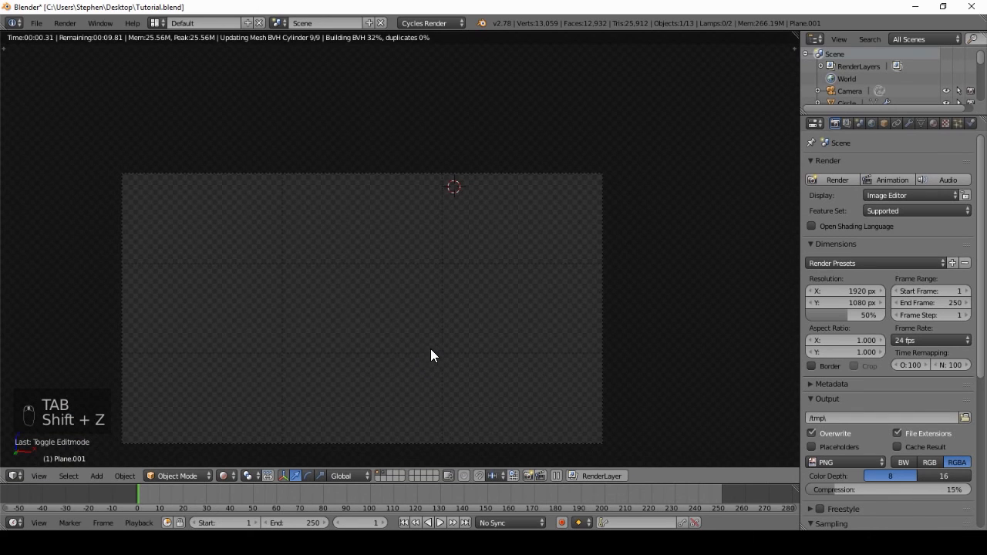
{"action": "scroll", "coordinate": [443, 329], "scroll_direction": "up", "scroll_amount": 1}
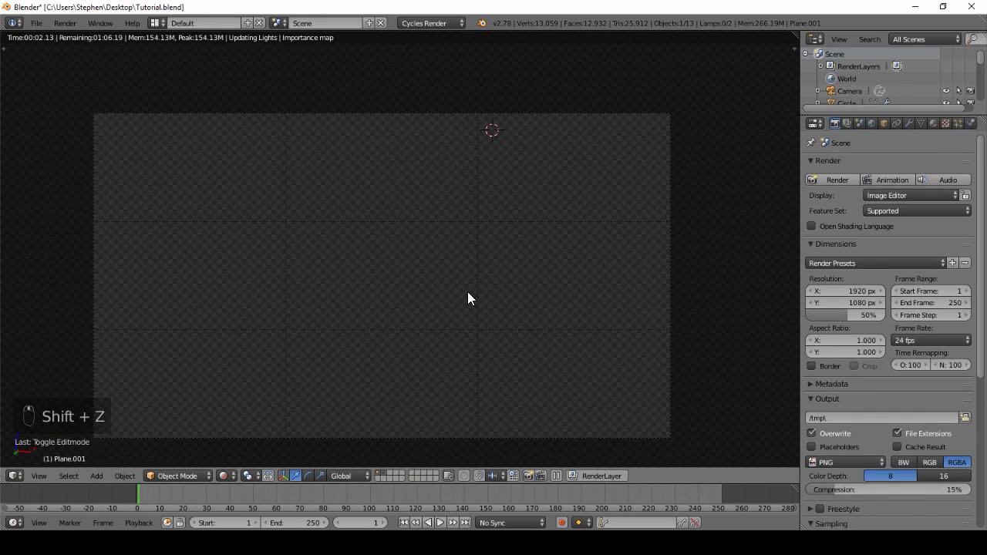
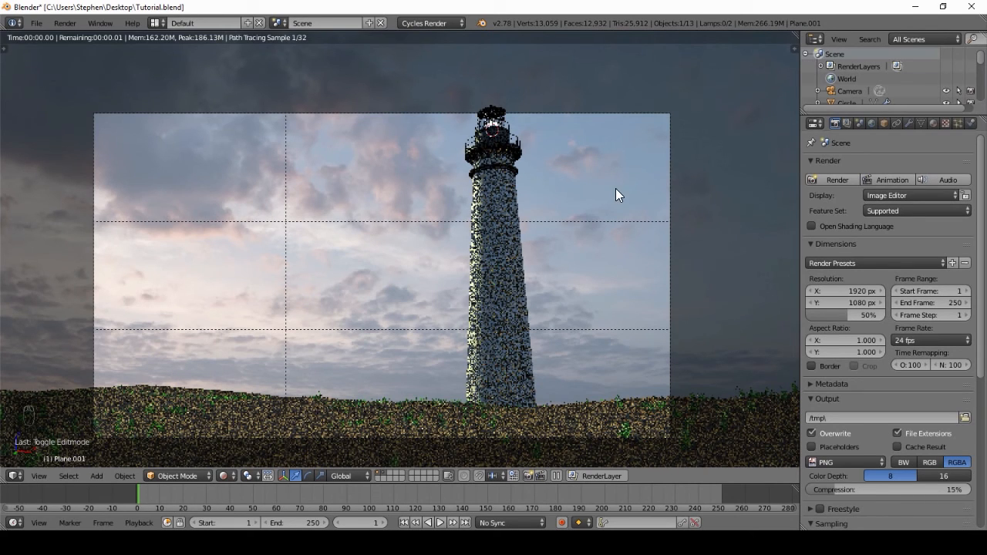
{"action": "key", "text": "z"}
{"action": "key", "text": "z"}
{"action": "key", "text": "z"}
Rotate the camera with trackball rotation so the whole lighthouse top fits inside the frame
{"action": "right_click", "coordinate": [669, 129]}
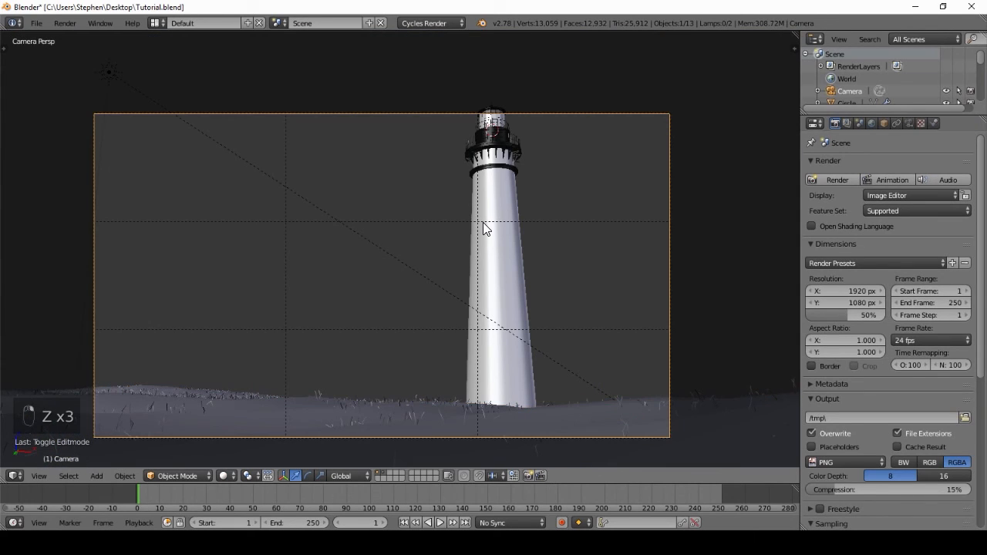
{"action": "key", "text": "r"}
{"action": "key", "text": "r"}
{"action": "left_click", "coordinate": [497, 282]}
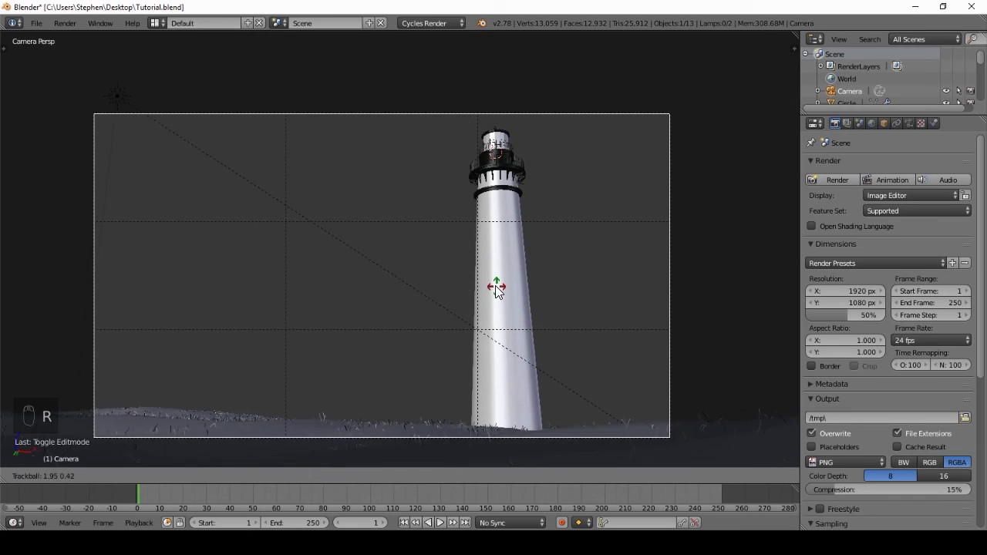
Pull the camera back about 0.27 along its local Z axis
{"action": "key", "text": "g"}
{"action": "key", "text": "z"}
{"action": "key", "text": "z"}
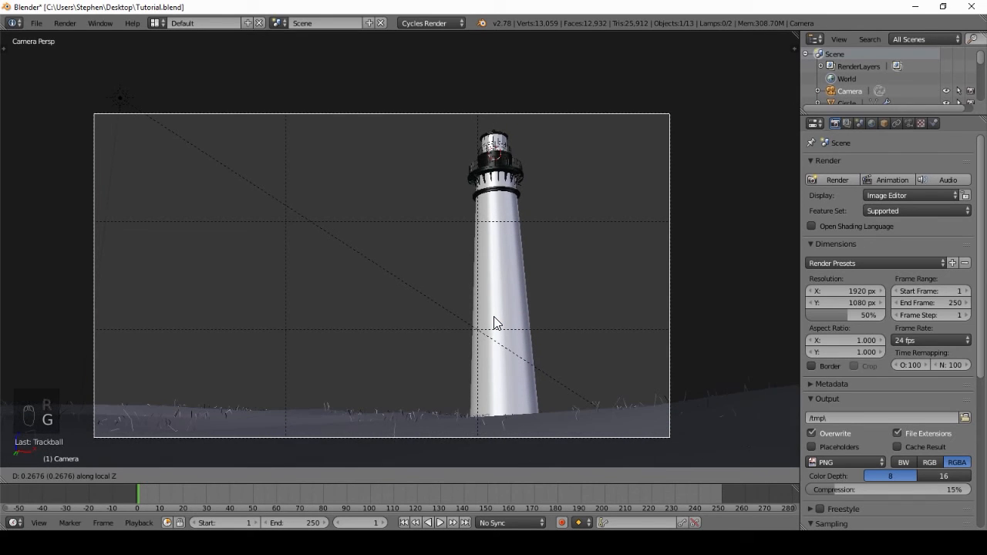
{"action": "left_click", "coordinate": [494, 322]}
{"action": "key", "text": "g"}
{"action": "key", "text": "g"}
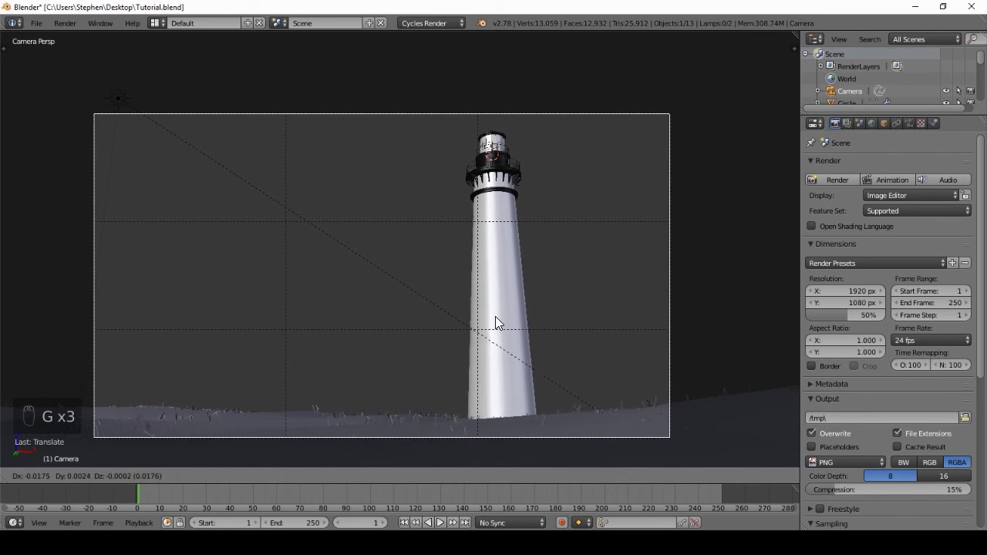
{"action": "right_click", "coordinate": [493, 316]}
{"action": "key", "text": "ctrl+z"}
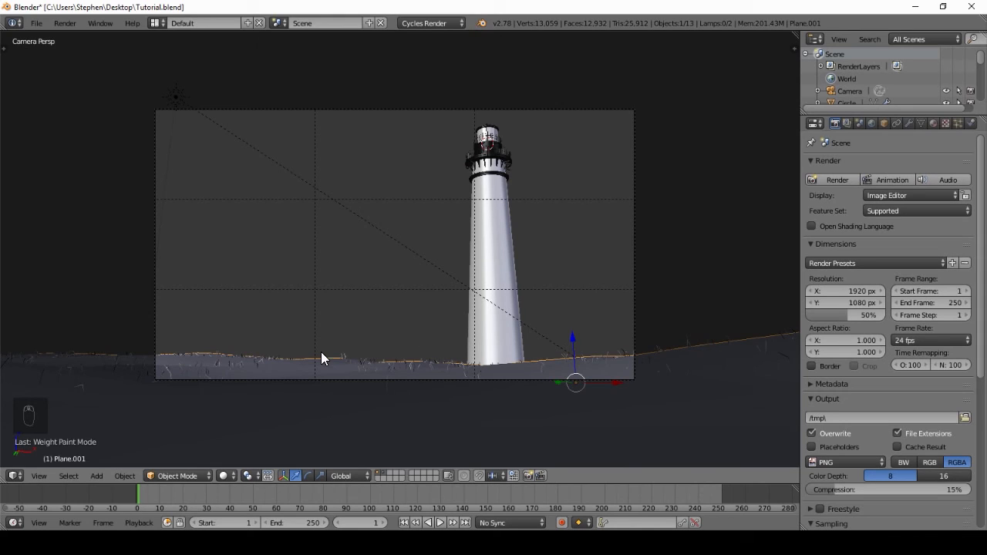
Weight-paint the grass density away on the ground plane's hill just outside the camera frame, in Weight Paint mode
{"action": "left_click", "coordinate": [168, 475]}
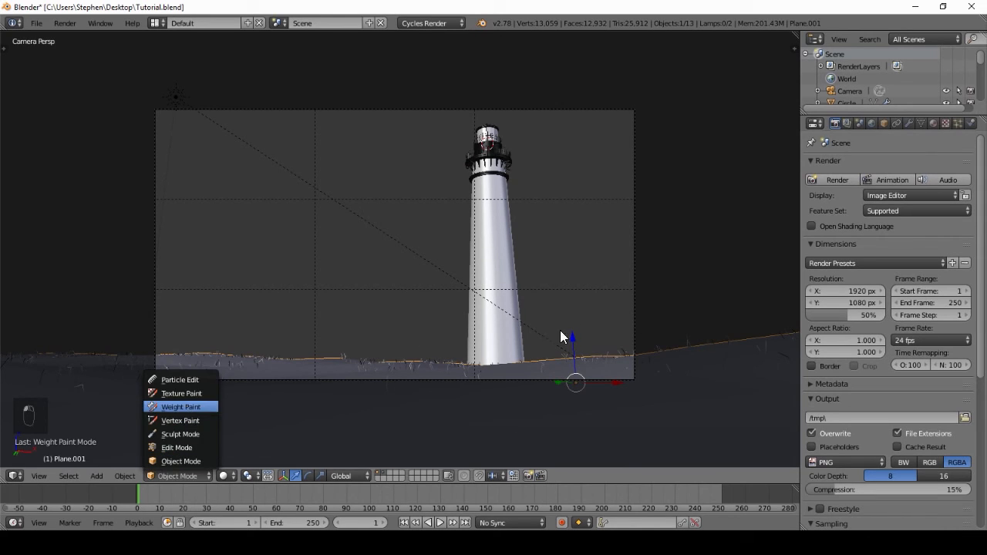
{"action": "left_click", "coordinate": [185, 406]}
{"action": "scroll", "coordinate": [567, 344], "scroll_direction": "down", "scroll_amount": 3}
{"action": "key", "text": "z"}
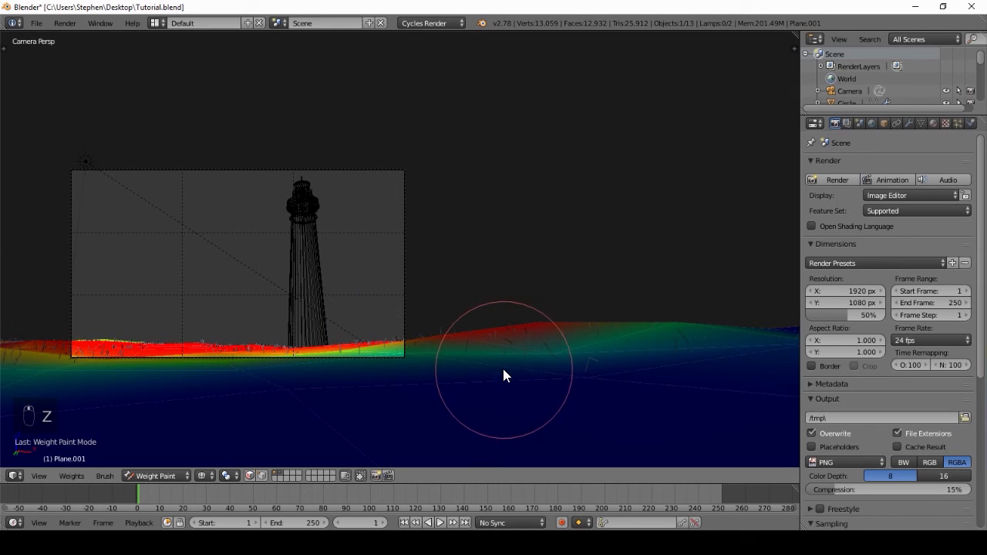
{"action": "mouse_move", "coordinate": [500, 223]}
{"action": "left_mouse_down"}
{"action": "mouse_move", "coordinate": [488, 292]}
{"action": "mouse_move", "coordinate": [496, 434]}
{"action": "mouse_move", "coordinate": [504, 219]}
{"action": "left_mouse_up"}
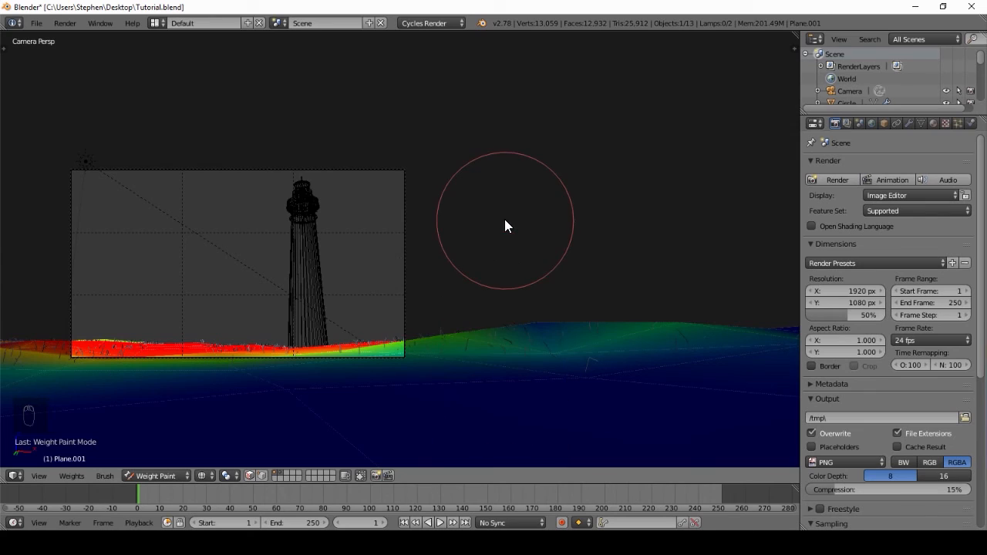
{"action": "key", "text": "KP_7"}
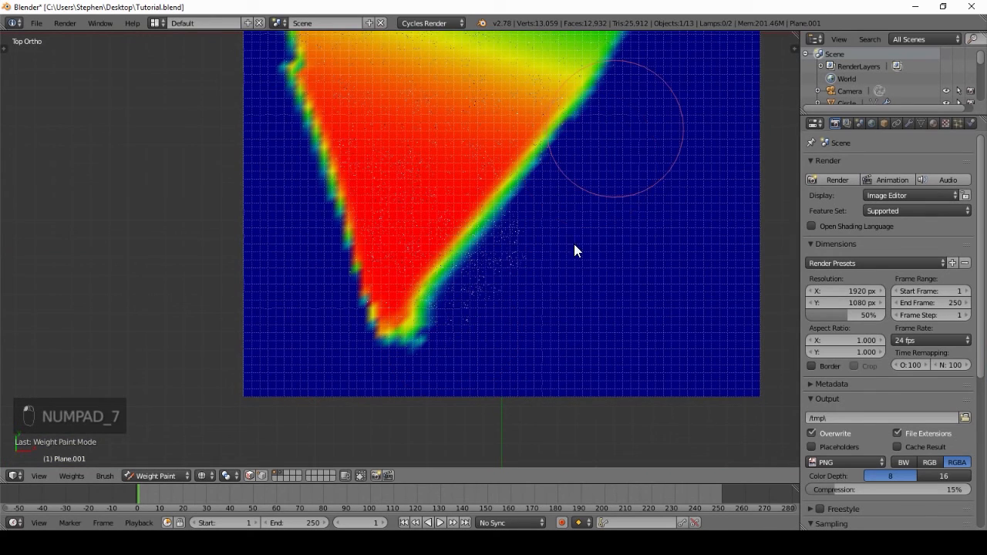
{"action": "key", "text": "KP_0"}
{"action": "scroll", "coordinate": [432, 332], "scroll_direction": "up", "scroll_amount": 2}
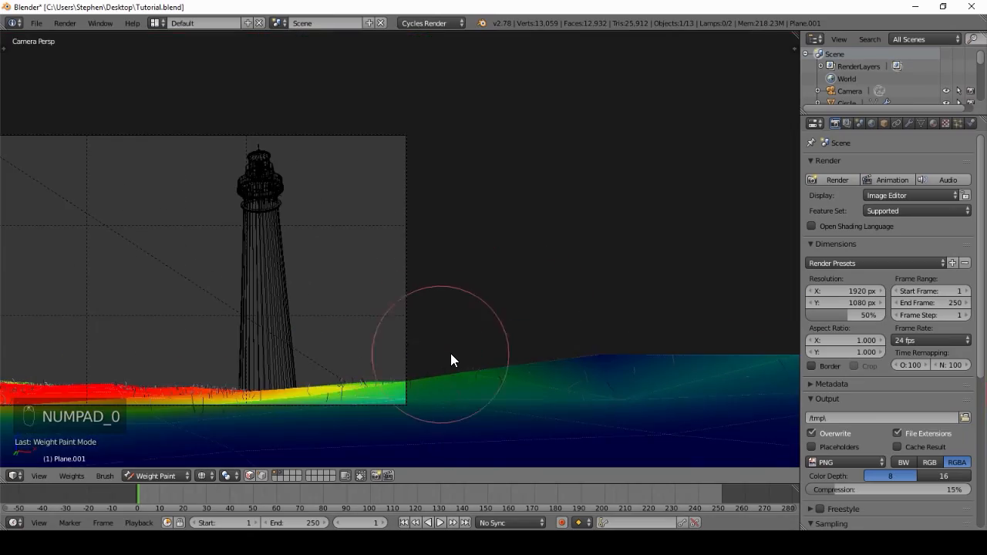
{"action": "scroll", "coordinate": [614, 377], "scroll_direction": "down", "scroll_amount": 2}
{"action": "mouse_move", "coordinate": [614, 378]}
{"action": "middle_mouse_down"}
{"action": "mouse_move", "coordinate": [564, 393]}
{"action": "mouse_move", "coordinate": [614, 439]}
{"action": "middle_mouse_up"}
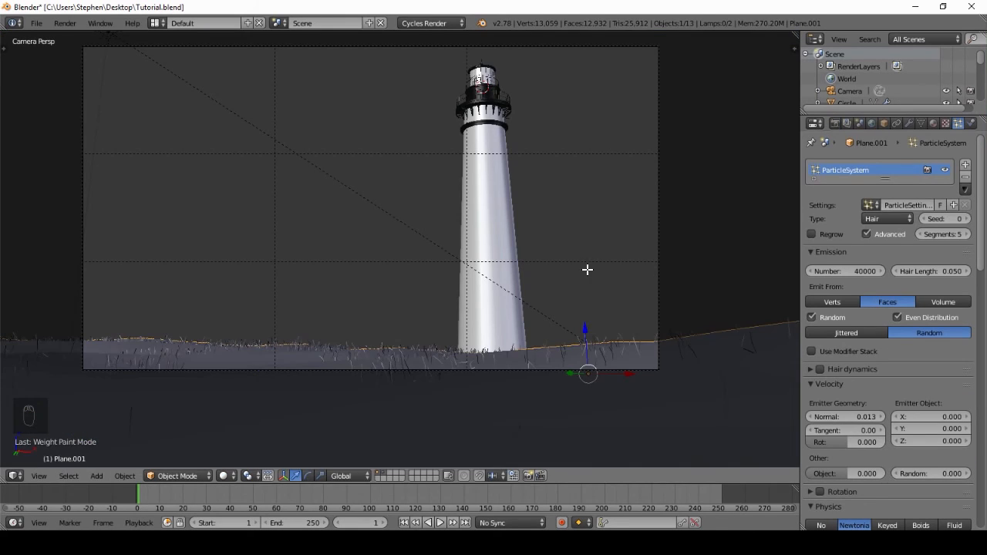
Raise the selected distant hill face of the ground plane using smooth proportional editing, and leave Edit Mode
{"action": "key", "text": "Tab"}
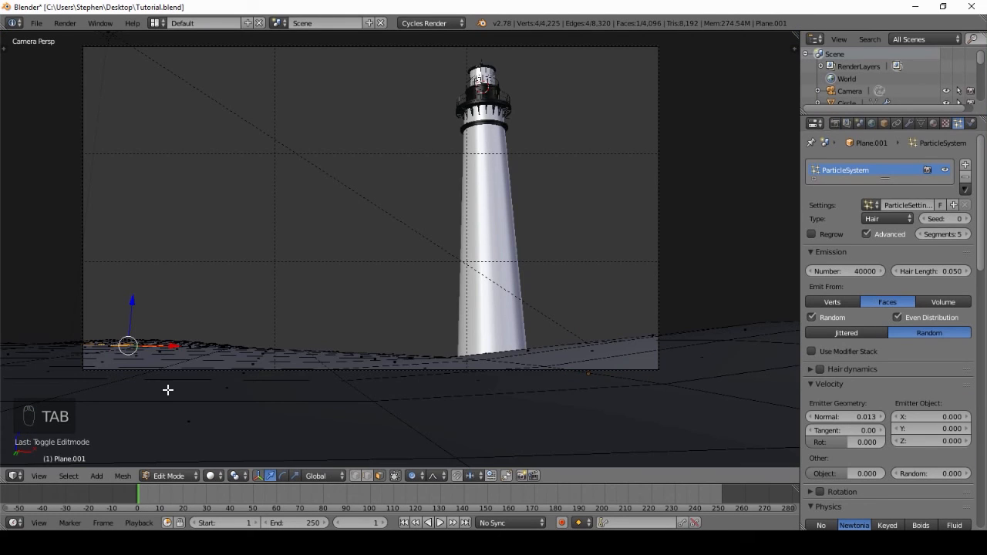
{"action": "key", "text": "g"}
{"action": "left_click", "coordinate": [126, 328]}
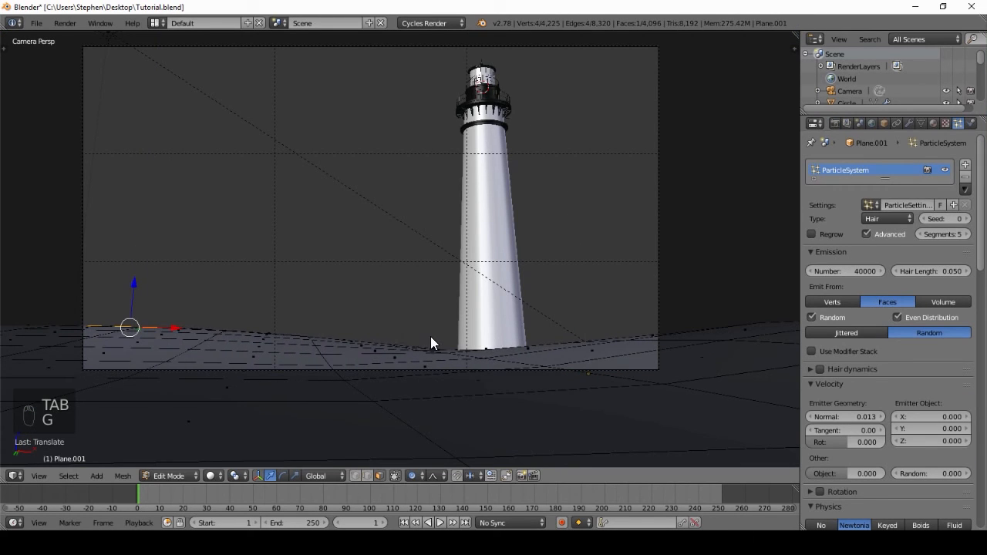
{"action": "key", "text": "Tab"}
Lower the ground face at the lighthouse base along Z with smooth proportional editing, and return to Object Mode
{"action": "key", "text": "Tab"}
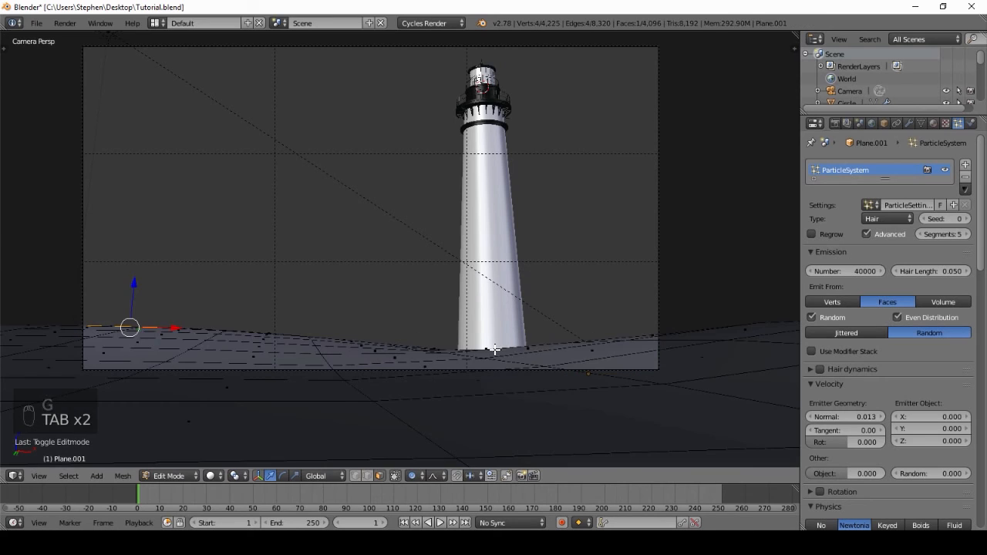
{"action": "right_click", "coordinate": [473, 355]}
{"action": "key", "text": "g"}
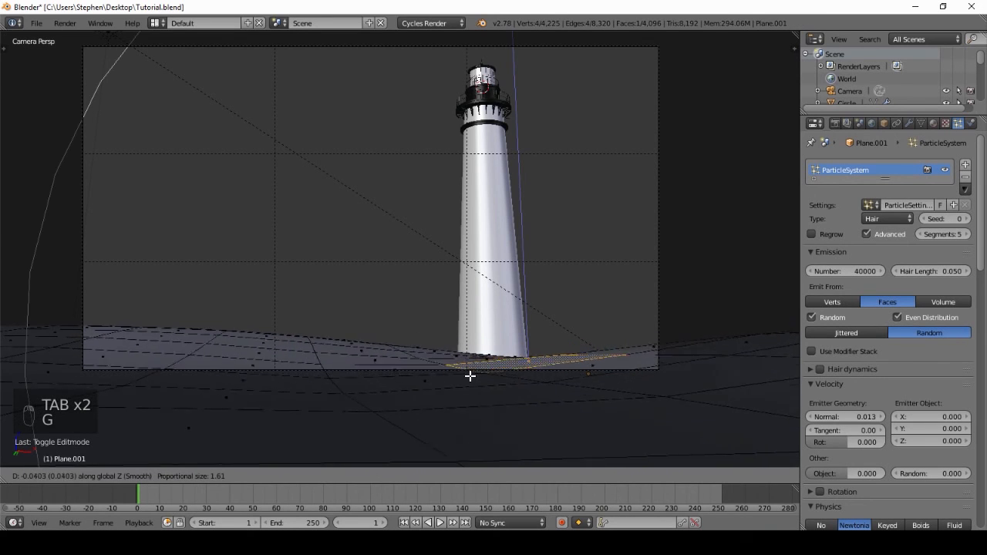
{"action": "left_click", "coordinate": [471, 382]}
{"action": "key", "text": "Tab"}
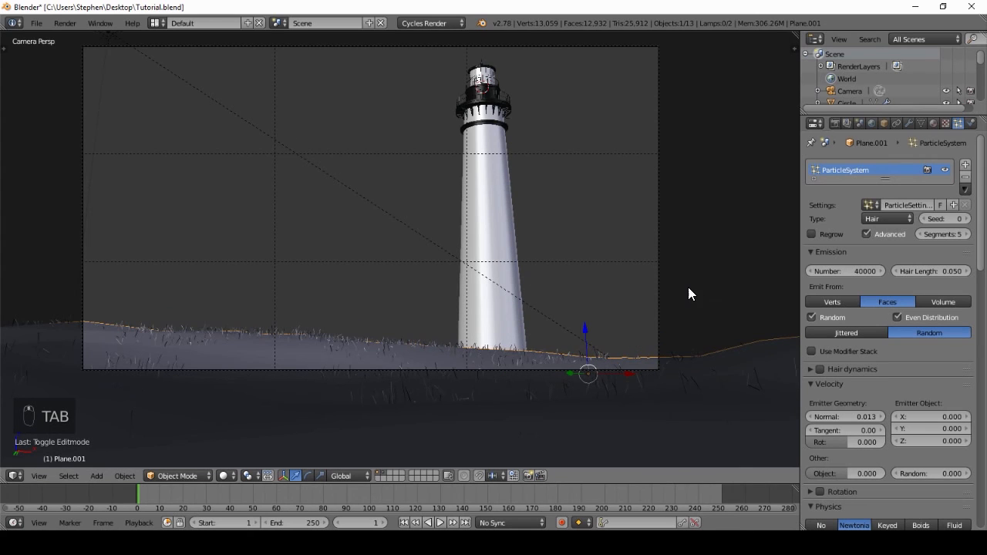
Render the reframed scene in Cycles and compare the result with the earlier render in Slot 1
{"action": "left_click", "coordinate": [834, 123]}
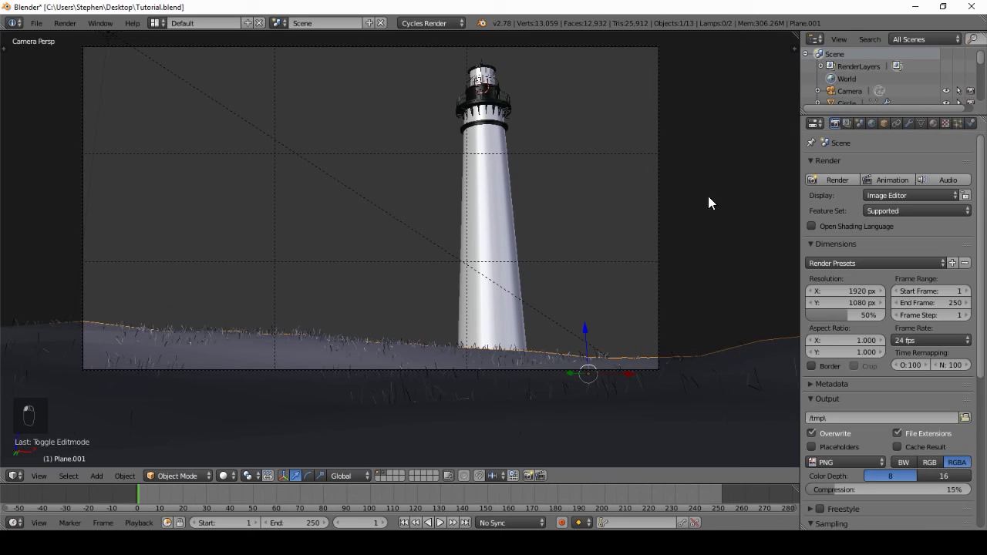
{"action": "key", "text": "F12"}
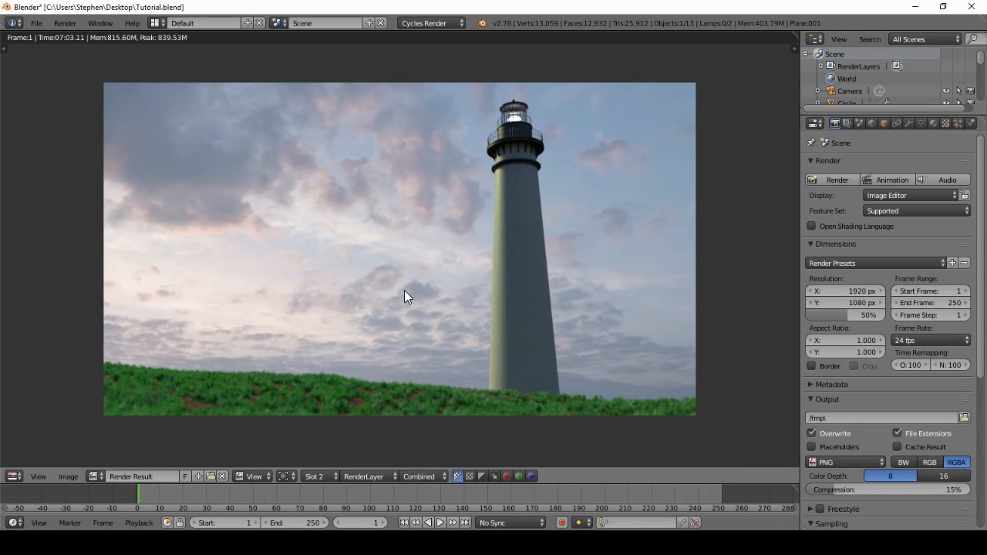
{"action": "key", "text": "j"}
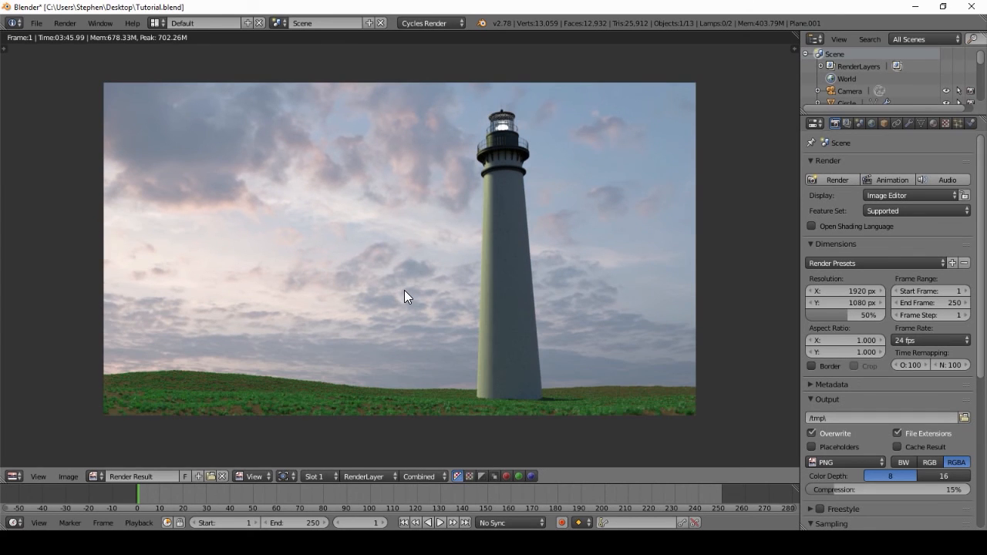
{"action": "key", "text": "j"}
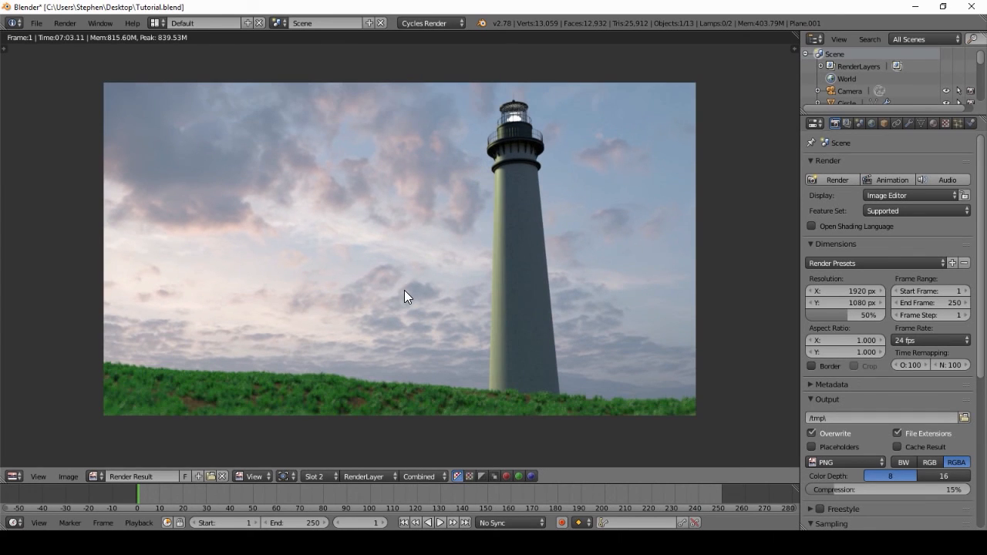
{"action": "key", "text": "j"}
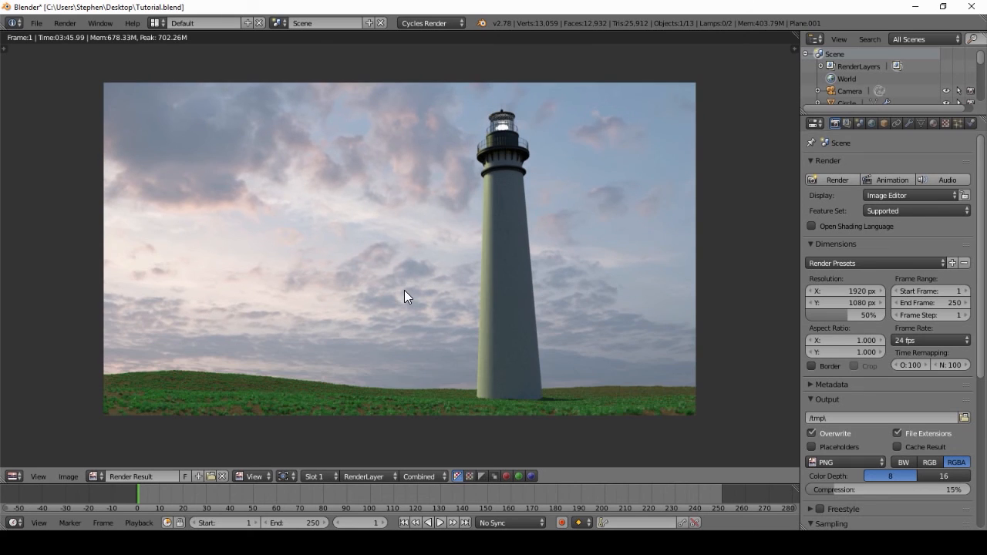
{"action": "key", "text": "j"}
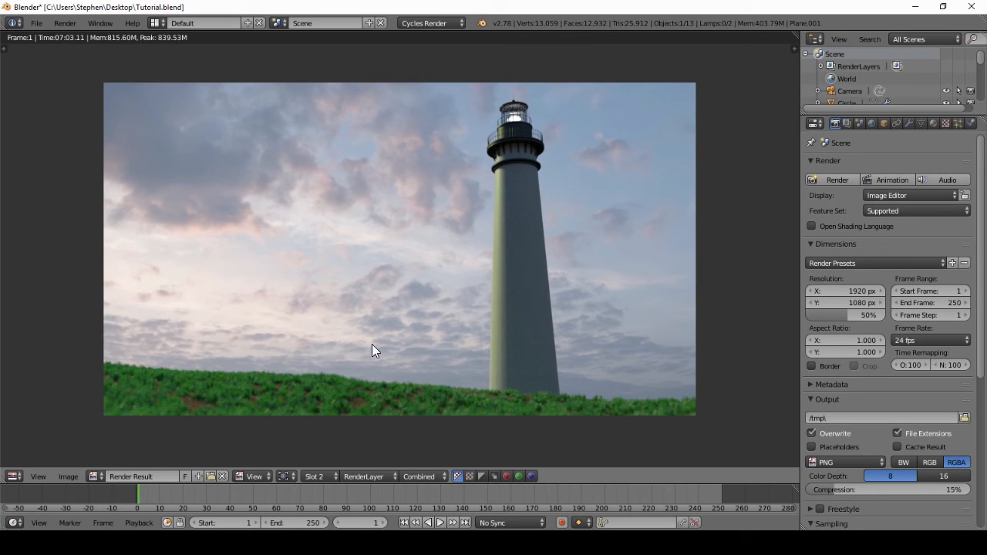
Switch to the Compositing layout, connect a Viewer node to the Render Layers image and place it below the Composite node
{"action": "left_click", "coordinate": [158, 23]}
{"action": "left_click", "coordinate": [171, 66]}
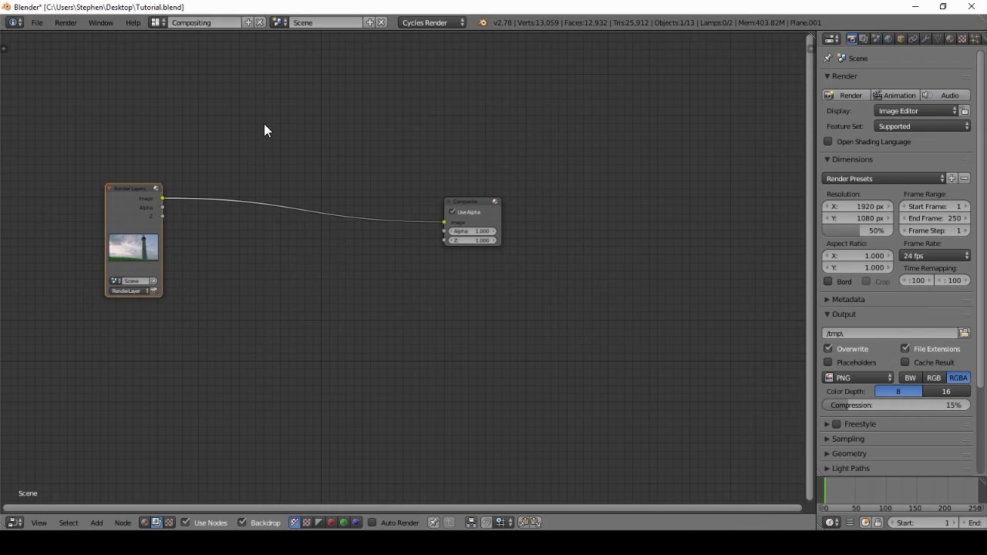
{"action": "middle_click_drag", "start_coordinate": [205, 234], "coordinate": [505, 249]}
{"action": "scroll", "coordinate": [491, 240], "scroll_direction": "up", "scroll_amount": 2}
{"action": "middle_click_drag", "start_coordinate": [563, 225], "coordinate": [346, 229]}
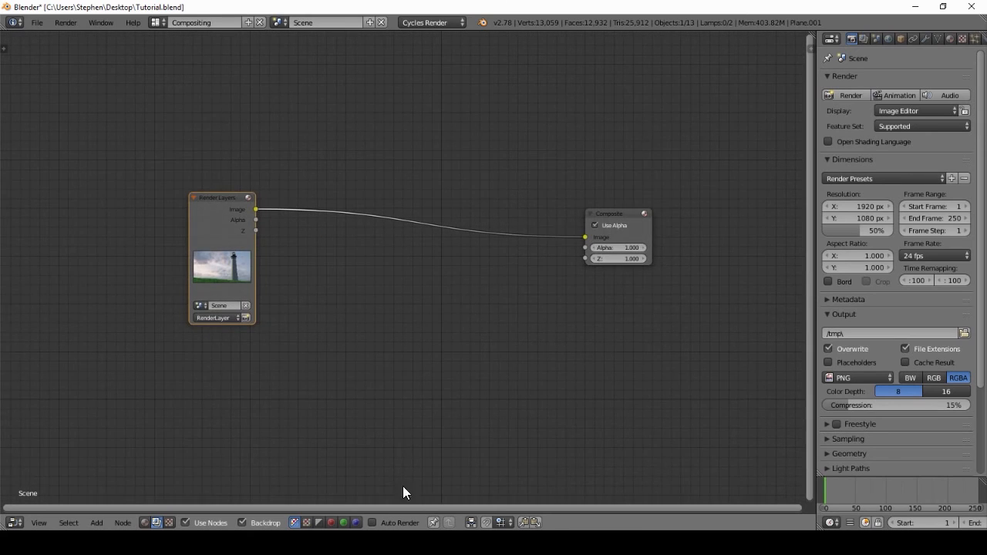
{"action": "left_click", "coordinate": [233, 217], "text": "ctrl+shift"}
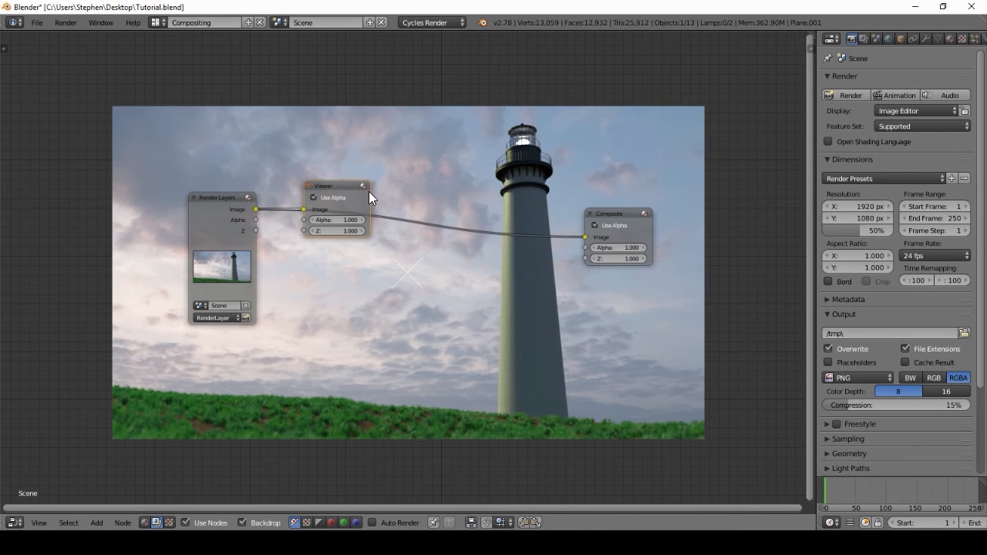
{"action": "left_click_drag", "start_coordinate": [347, 191], "coordinate": [631, 282]}
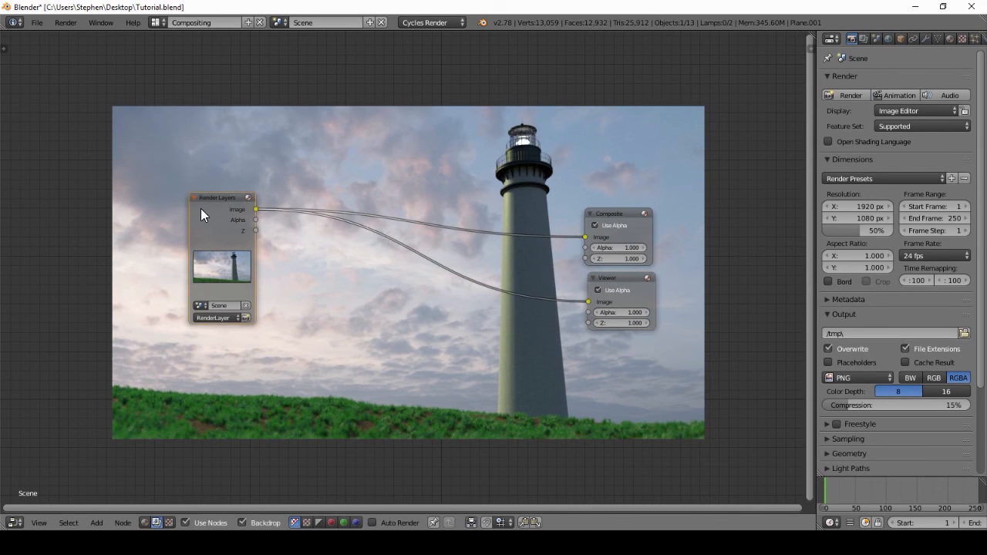
Make room beside the Render Layers node and insert a Glare node between it and the Composite and Viewer nodes
{"action": "left_click_drag", "start_coordinate": [201, 208], "coordinate": [113, 188]}
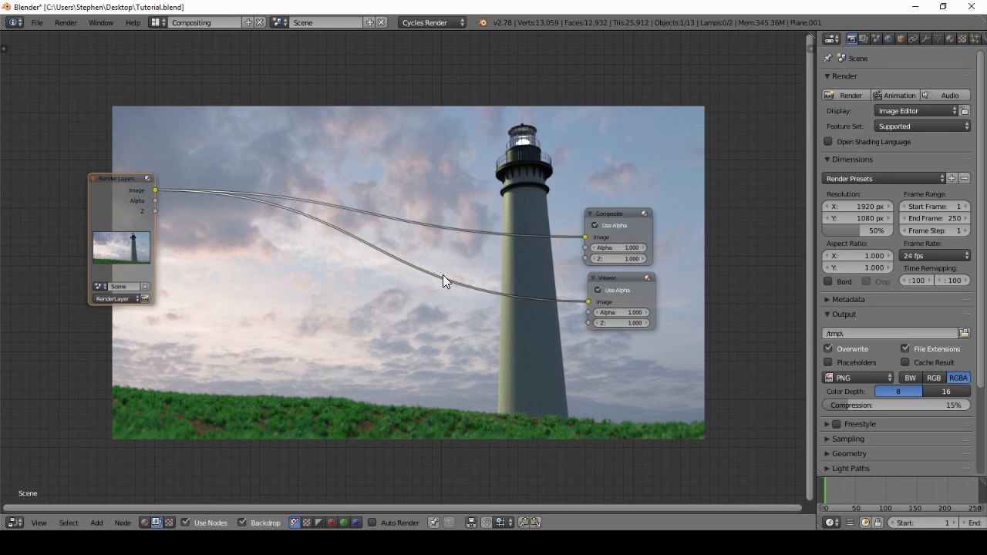
{"action": "middle_click_drag", "start_coordinate": [240, 240], "coordinate": [395, 249]}
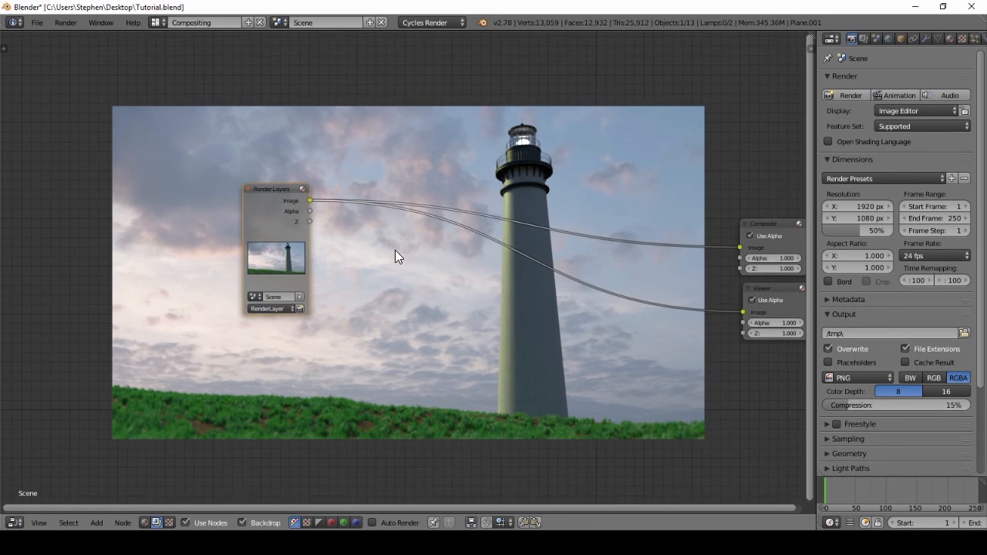
{"action": "left_click_drag", "start_coordinate": [251, 190], "coordinate": [77, 165]}
{"action": "key", "text": "shift+a"}
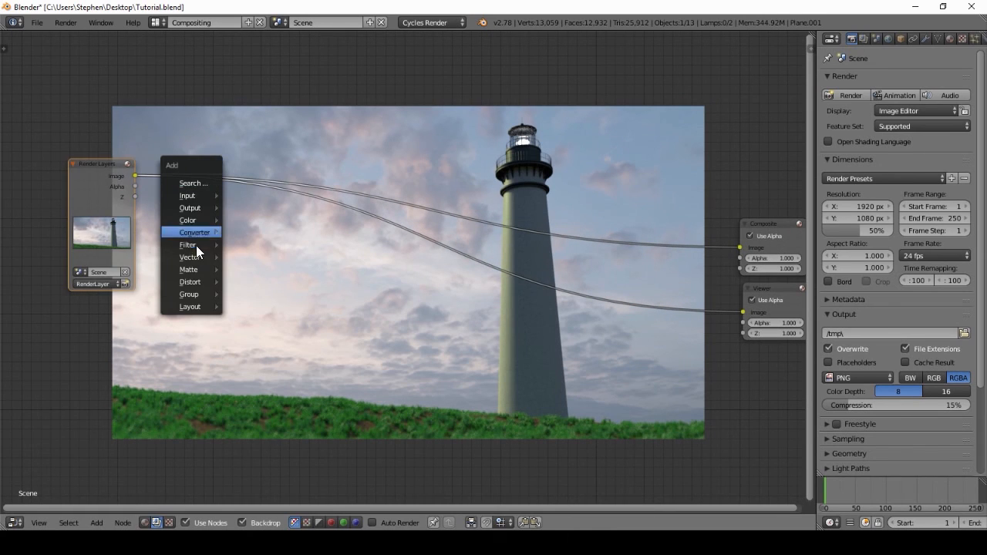
{"action": "mouse_move", "coordinate": [196, 239]}
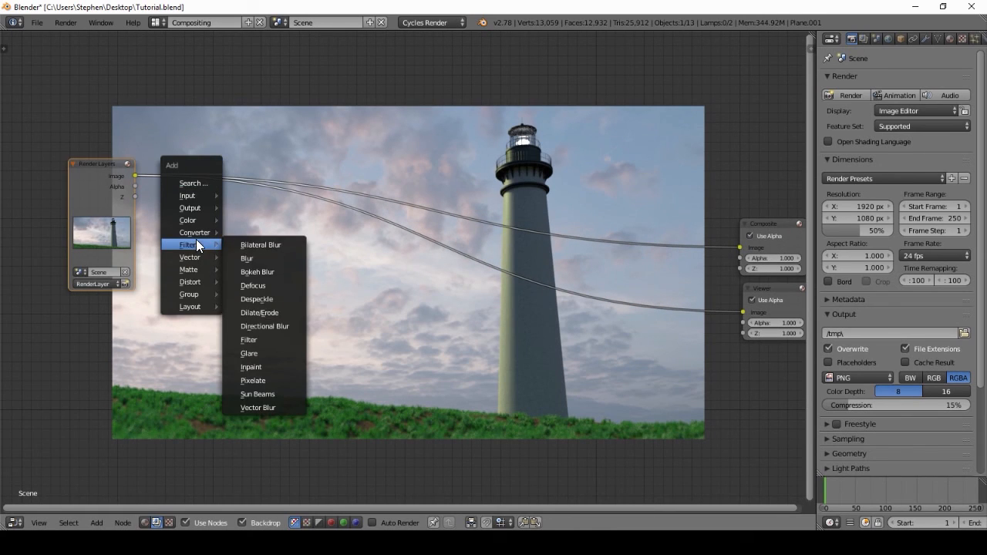
{"action": "left_click", "coordinate": [255, 345]}
{"action": "left_click", "coordinate": [295, 198]}
{"action": "left_click_drag", "start_coordinate": [360, 213], "coordinate": [745, 247]}
{"action": "key", "text": "g"}
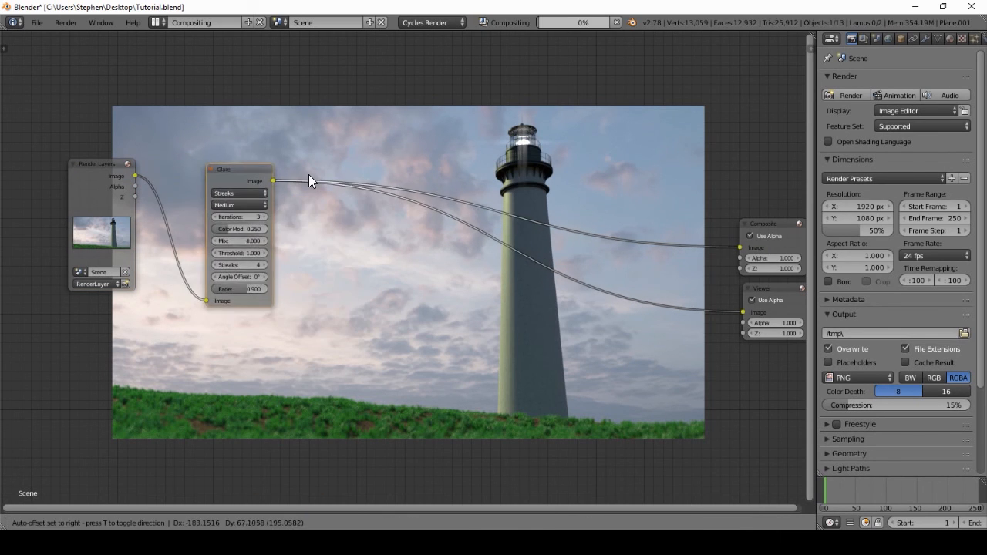
{"action": "left_click", "coordinate": [309, 174]}
Set the Glare node's Streaks to 2, Angle Offset to 3.2° and Fade to 0.918
{"action": "scroll", "coordinate": [308, 147], "scroll_direction": "up", "scroll_amount": 1}
{"action": "scroll", "coordinate": [159, 204], "scroll_direction": "up", "scroll_amount": 6}
{"action": "middle_click_drag", "start_coordinate": [159, 204], "coordinate": [230, 208]}
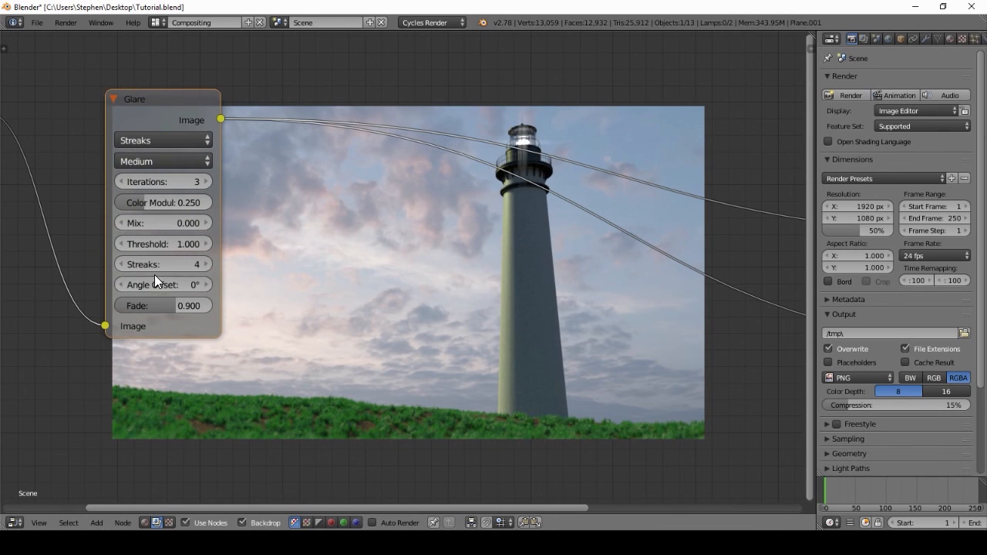
{"action": "left_click_drag", "start_coordinate": [150, 283], "coordinate": [210, 283]}
{"action": "left_click_drag", "start_coordinate": [171, 308], "coordinate": [182, 303]}
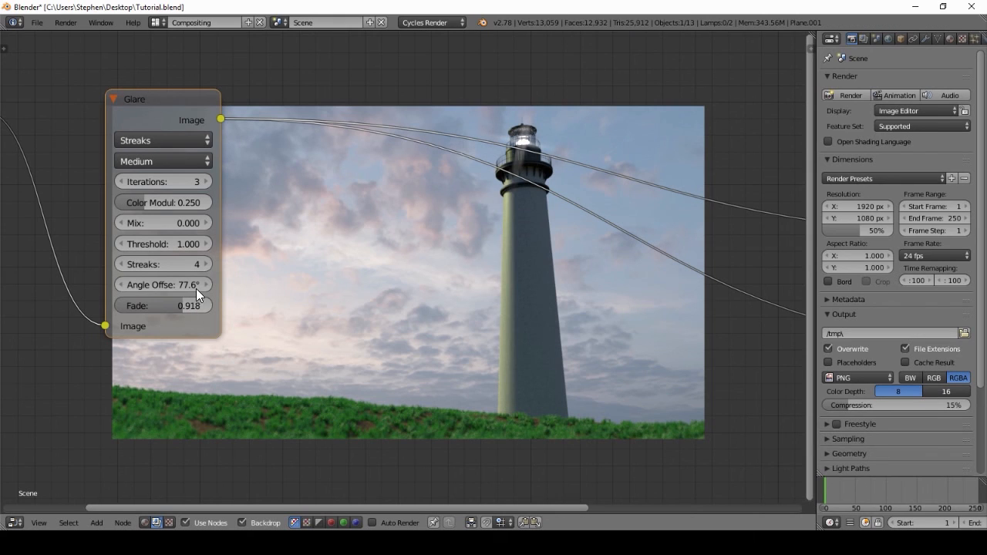
{"action": "left_click", "coordinate": [120, 263]}
{"action": "left_click", "coordinate": [120, 263]}
{"action": "left_click_drag", "start_coordinate": [161, 273], "coordinate": [111, 273]}
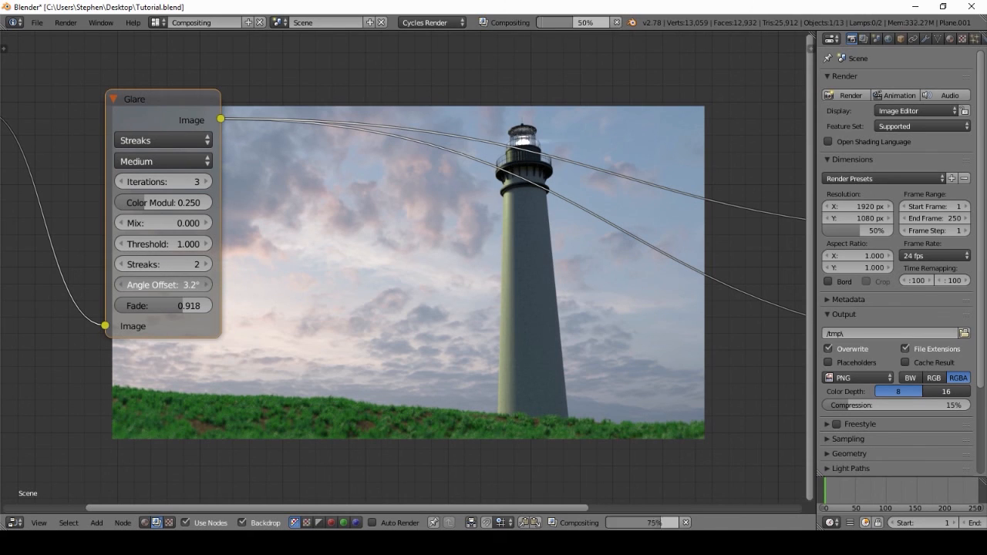
Lower the Glare node's Threshold to 0.500
{"action": "middle_click_drag", "start_coordinate": [783, 236], "coordinate": [727, 317]}
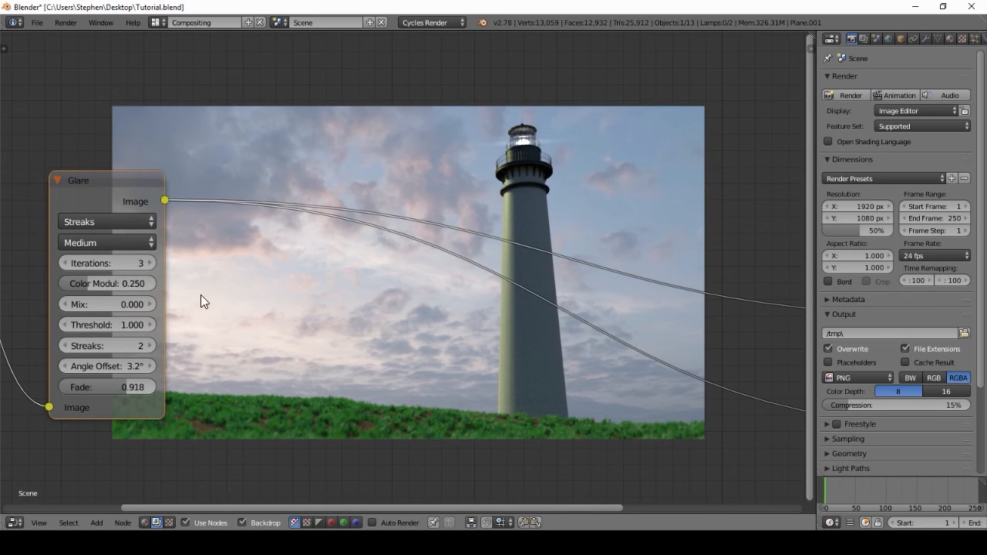
{"action": "left_click", "coordinate": [61, 323]}
{"action": "left_click", "coordinate": [61, 323]}
{"action": "left_click", "coordinate": [62, 323]}
{"action": "left_click", "coordinate": [62, 324]}
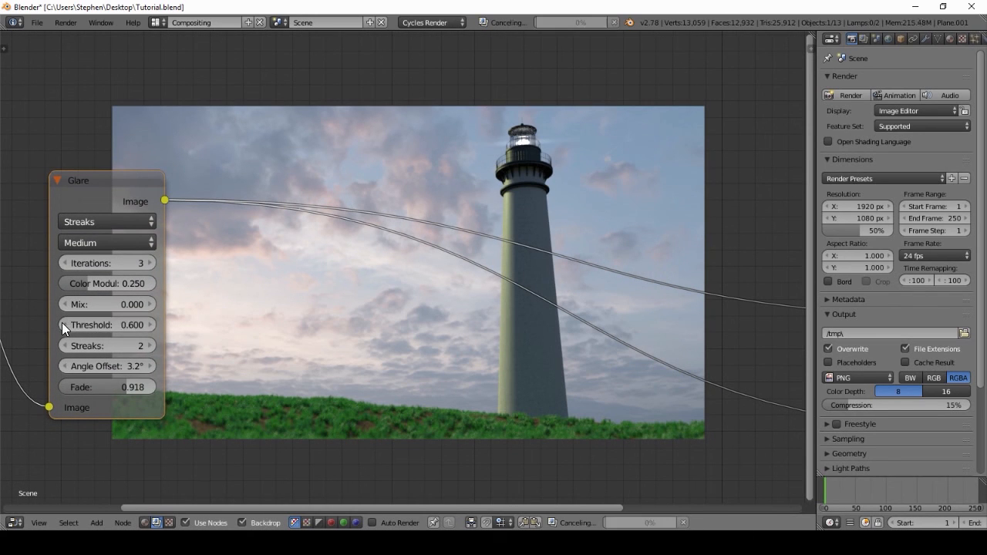
{"action": "left_click", "coordinate": [61, 323]}
{"action": "middle_click_drag", "start_coordinate": [511, 306], "coordinate": [561, 192]}
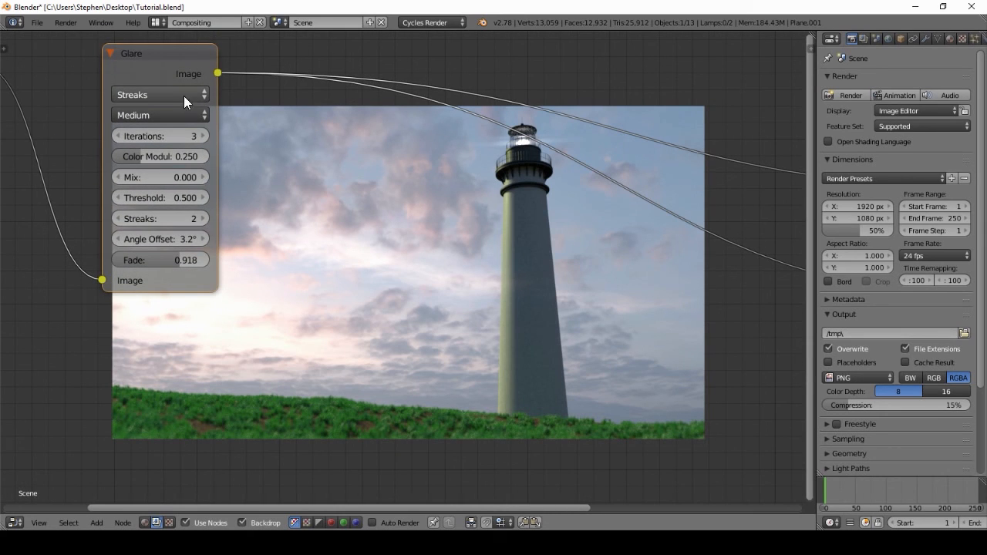
Duplicate the Glare node into the chain, set the copy to Fog Glow and link its output to the Composite node
{"action": "key", "text": "shift+d"}
{"action": "left_click", "coordinate": [451, 104]}
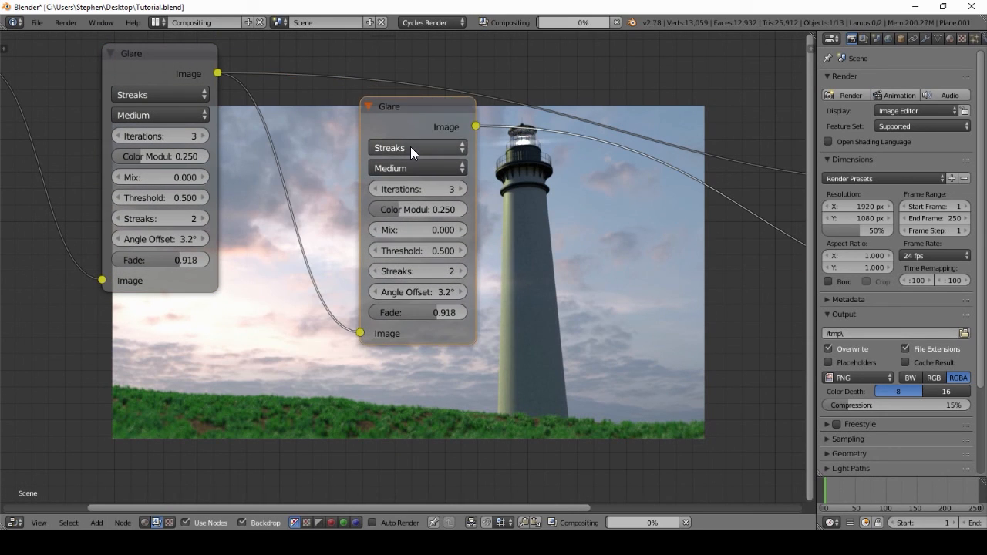
{"action": "left_click", "coordinate": [412, 147]}
{"action": "left_click", "coordinate": [417, 92]}
{"action": "middle_click_drag", "start_coordinate": [490, 168], "coordinate": [182, 159]}
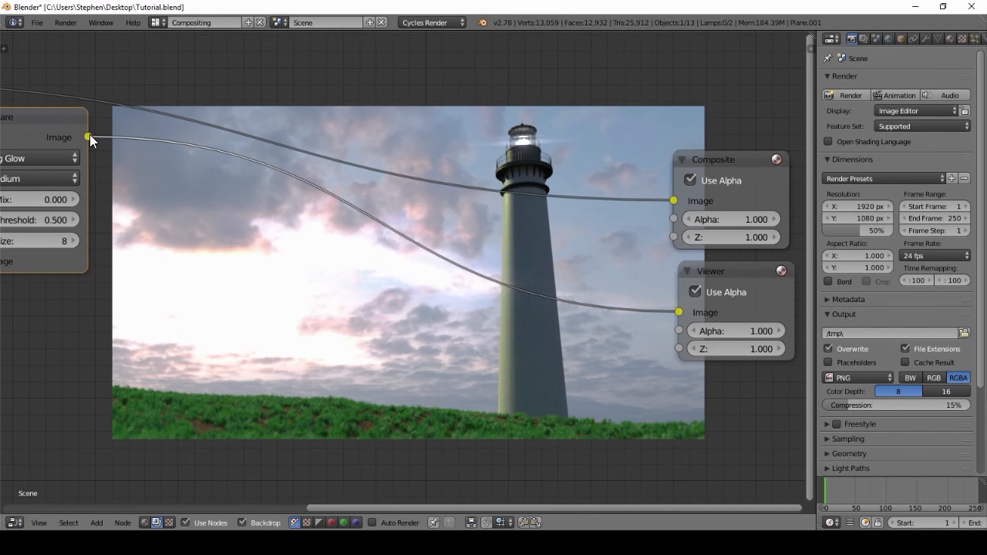
{"action": "left_click_drag", "start_coordinate": [88, 137], "coordinate": [693, 200]}
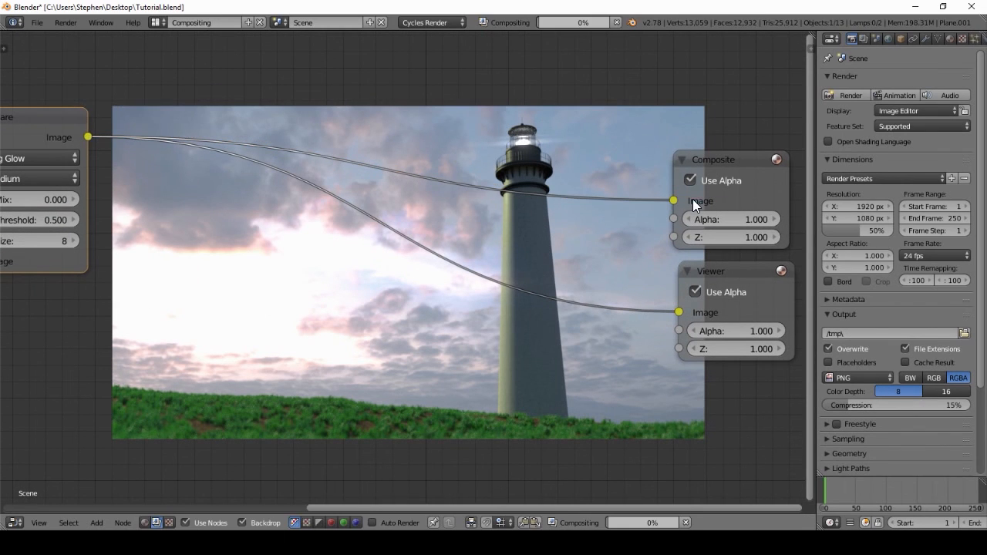
Move the Composite and Viewer nodes farther from the Fog Glow node to make room for another node
{"action": "scroll", "coordinate": [578, 252], "scroll_direction": "down", "scroll_amount": 1}
{"action": "middle_click_drag", "start_coordinate": [654, 213], "coordinate": [471, 158]}
{"action": "scroll", "coordinate": [469, 158], "scroll_direction": "down", "scroll_amount": 1}
{"action": "key", "text": "b"}
{"action": "left_click_drag", "start_coordinate": [444, 131], "coordinate": [534, 234]}
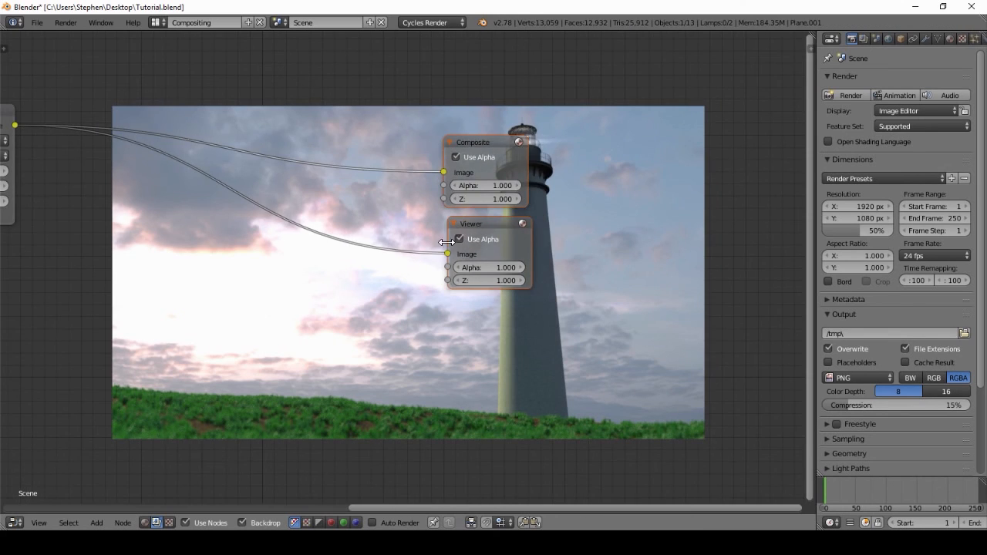
{"action": "key", "text": "g"}
{"action": "left_click", "coordinate": [690, 209]}
Insert a Color Balance node between the Fog Glow node and the Composite and Viewer nodes
{"action": "middle_click_drag", "start_coordinate": [203, 137], "coordinate": [367, 183]}
{"action": "key", "text": "shift+a"}
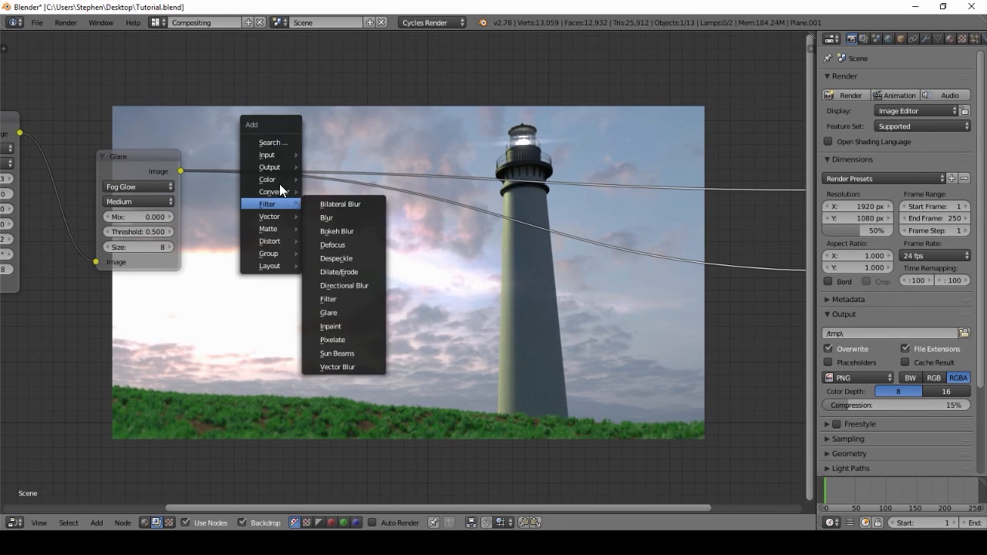
{"action": "mouse_move", "coordinate": [269, 179]}
{"action": "left_click", "coordinate": [350, 212]}
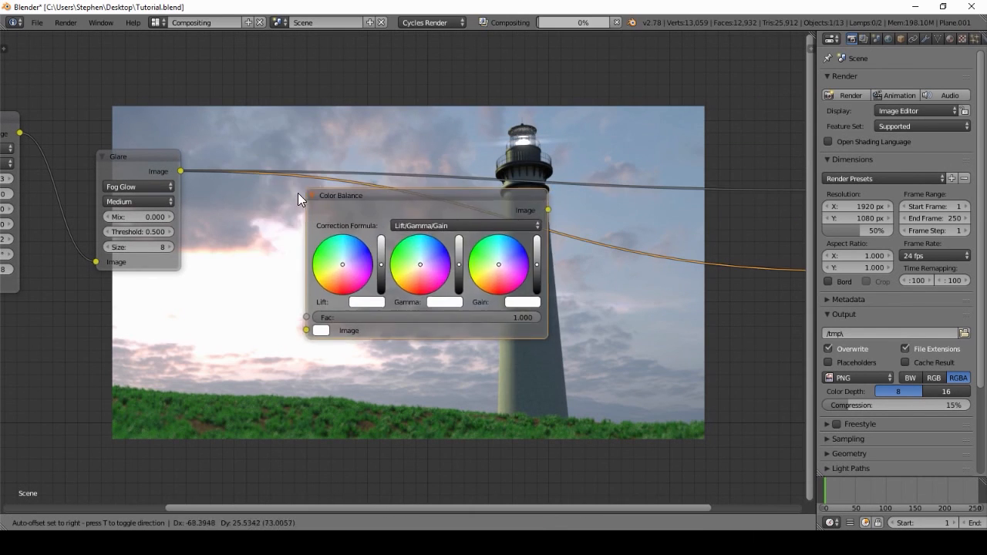
{"action": "left_click", "coordinate": [298, 193]}
{"action": "middle_click_drag", "start_coordinate": [557, 211], "coordinate": [380, 205]}
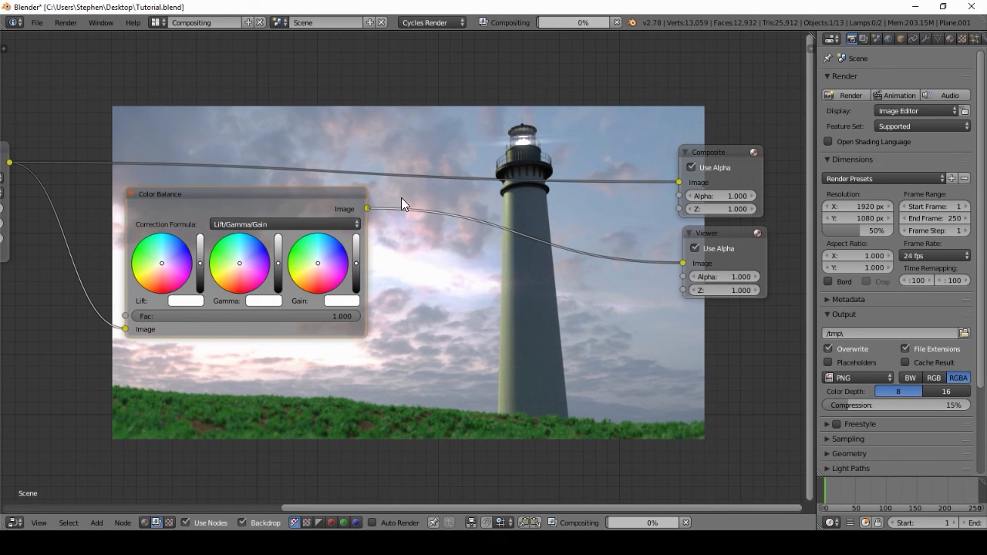
{"action": "left_click_drag", "start_coordinate": [360, 192], "coordinate": [291, 136]}
Tint the Color Balance node's Lift and Gamma slightly toward warm orange-yellow
{"action": "scroll", "coordinate": [188, 148], "scroll_direction": "up", "scroll_amount": 4}
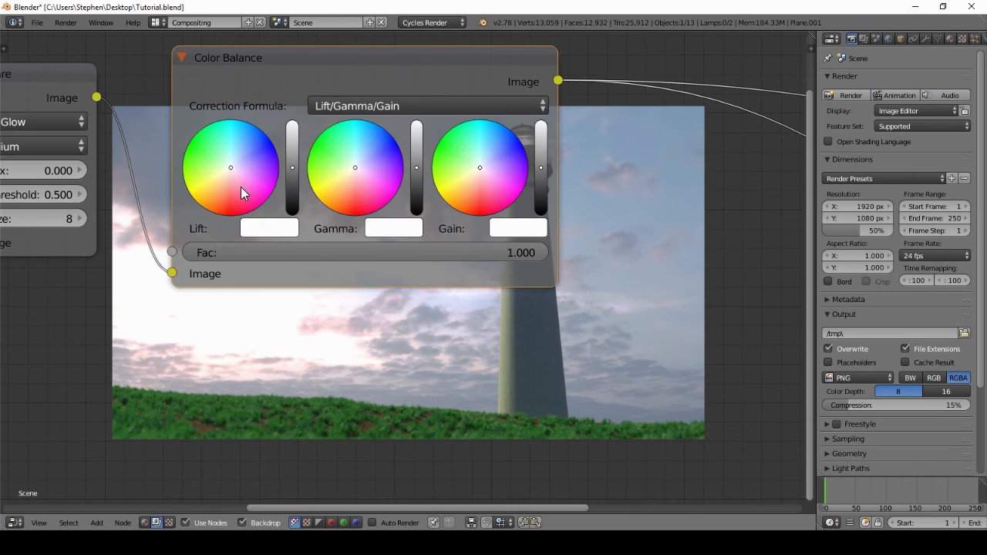
{"action": "left_click_drag", "start_coordinate": [226, 169], "coordinate": [227, 172]}
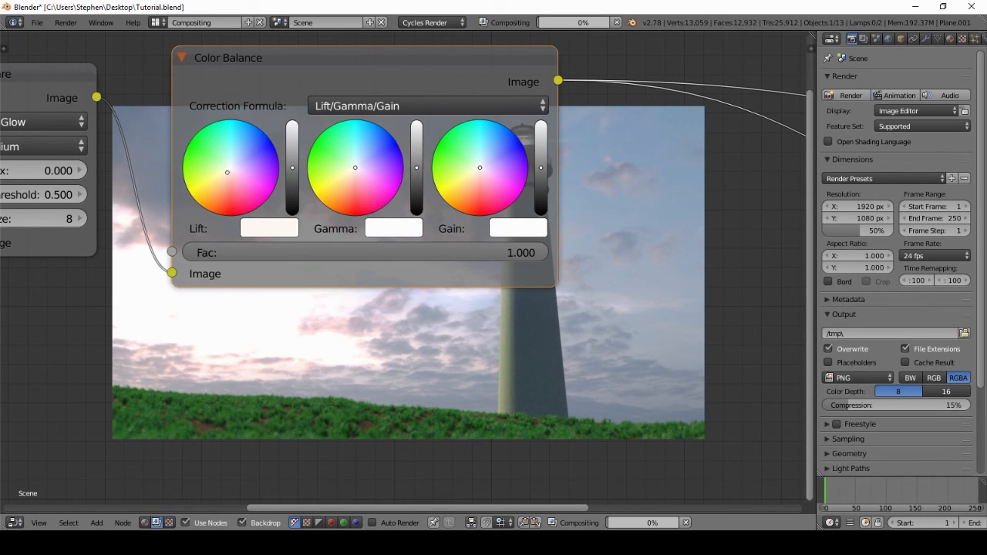
{"action": "middle_click_drag", "start_coordinate": [561, 333], "coordinate": [493, 232]}
{"action": "scroll", "coordinate": [521, 321], "scroll_direction": "up", "scroll_amount": 2}
{"action": "middle_click_drag", "start_coordinate": [352, 240], "coordinate": [363, 309]}
{"action": "left_click_drag", "start_coordinate": [279, 102], "coordinate": [273, 109]}
Try a bluish Gain tint on the Color Balance node, then settle on a slightly warm orange-yellow Gain
{"action": "middle_click_drag", "start_coordinate": [492, 277], "coordinate": [403, 177]}
{"action": "left_click", "coordinate": [379, 100]}
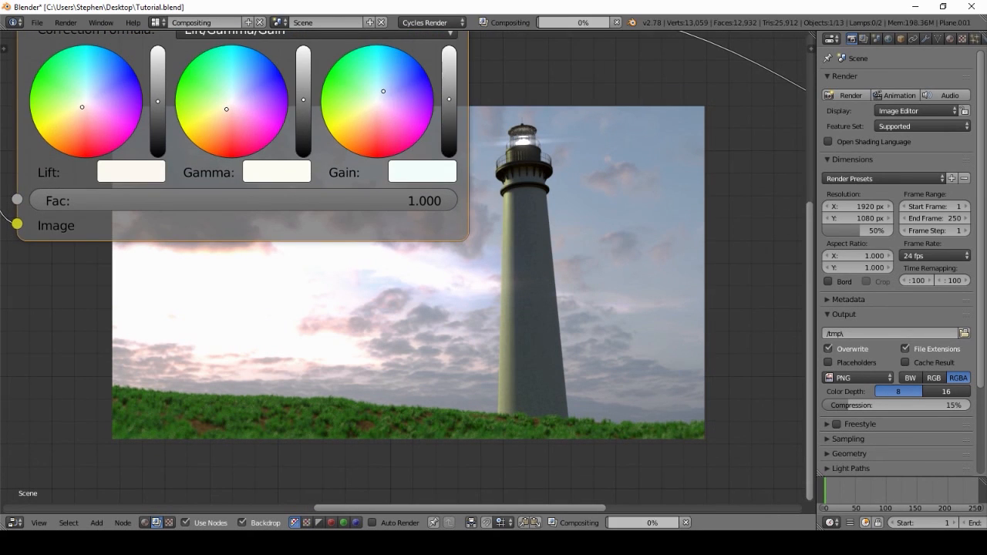
{"action": "middle_click_drag", "start_coordinate": [480, 215], "coordinate": [478, 270]}
{"action": "left_click", "coordinate": [356, 106]}
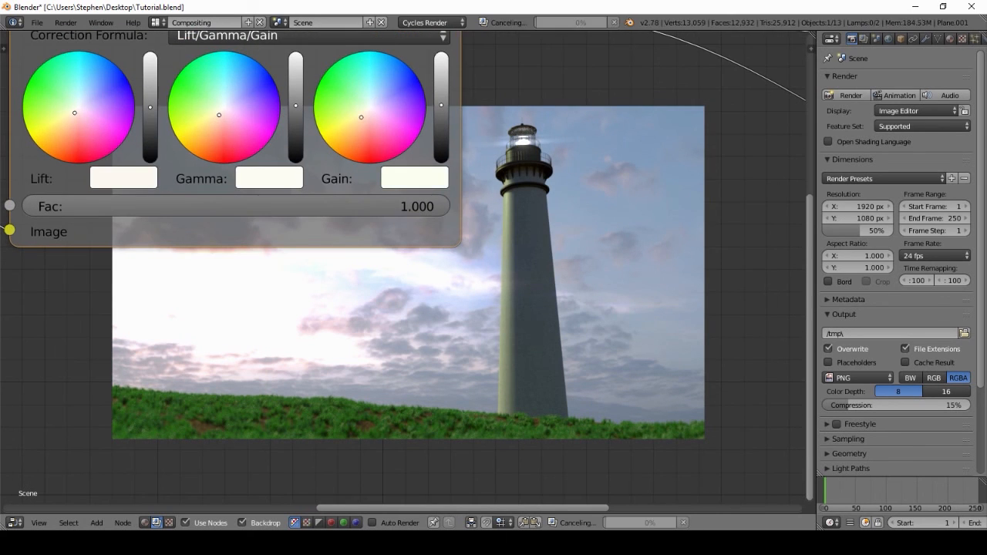
{"action": "middle_click_drag", "start_coordinate": [360, 119], "coordinate": [438, 128]}
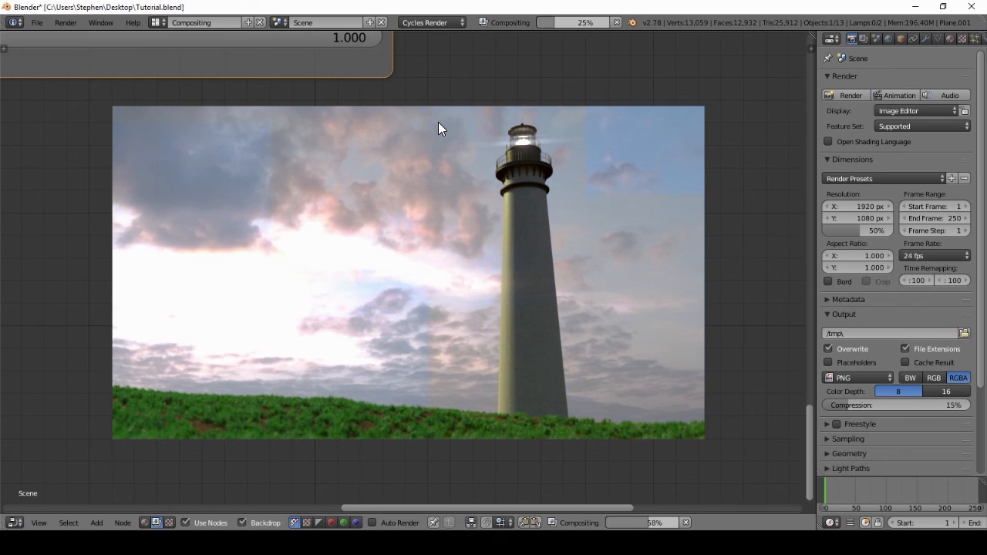
Shift the Color Balance node's Gamma slightly further toward warm orange and check the graded image
{"action": "scroll", "coordinate": [359, 338], "scroll_direction": "down", "scroll_amount": 3}
{"action": "middle_click_drag", "start_coordinate": [300, 213], "coordinate": [415, 367]}
{"action": "scroll", "coordinate": [303, 138], "scroll_direction": "up", "scroll_amount": 3}
{"action": "middle_click_drag", "start_coordinate": [544, 304], "coordinate": [626, 259]}
{"action": "left_click_drag", "start_coordinate": [290, 75], "coordinate": [281, 78]}
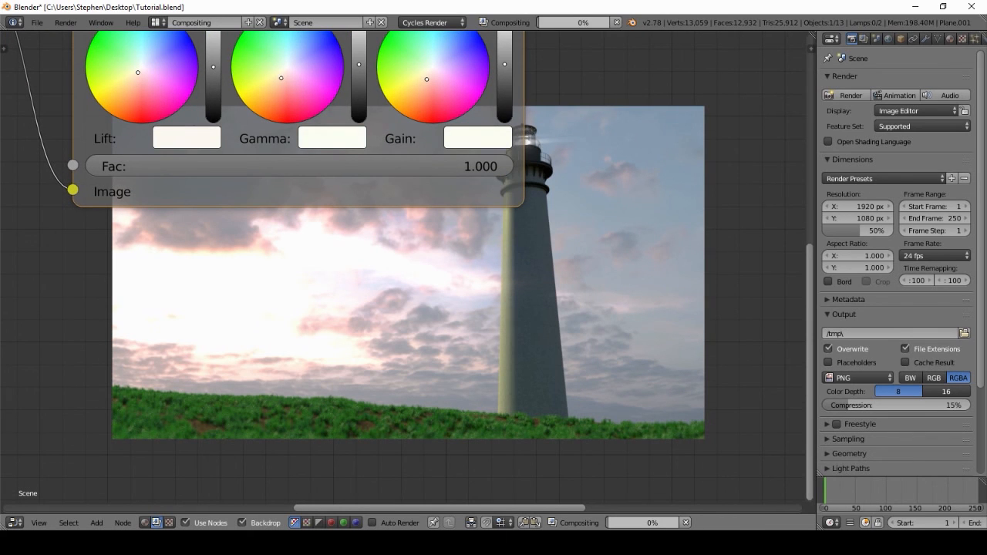
{"action": "scroll", "coordinate": [594, 221], "scroll_direction": "down", "scroll_amount": 2}
{"action": "middle_click_drag", "start_coordinate": [594, 221], "coordinate": [324, 112]}
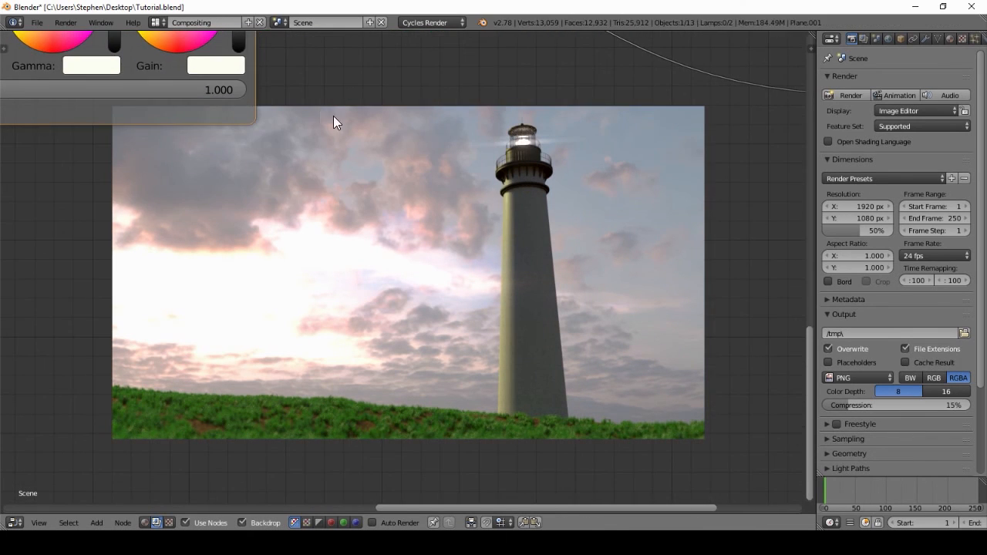
Move the Composite and Viewer nodes together farther from the Color Balance node
{"action": "scroll", "coordinate": [537, 151], "scroll_direction": "down", "scroll_amount": 5}
{"action": "scroll", "coordinate": [536, 152], "scroll_direction": "down", "scroll_amount": 1}
{"action": "middle_click_drag", "start_coordinate": [540, 152], "coordinate": [399, 189]}
{"action": "scroll", "coordinate": [416, 185], "scroll_direction": "down", "scroll_amount": 2}
{"action": "key", "text": "b"}
{"action": "left_click_drag", "start_coordinate": [505, 109], "coordinate": [615, 233]}
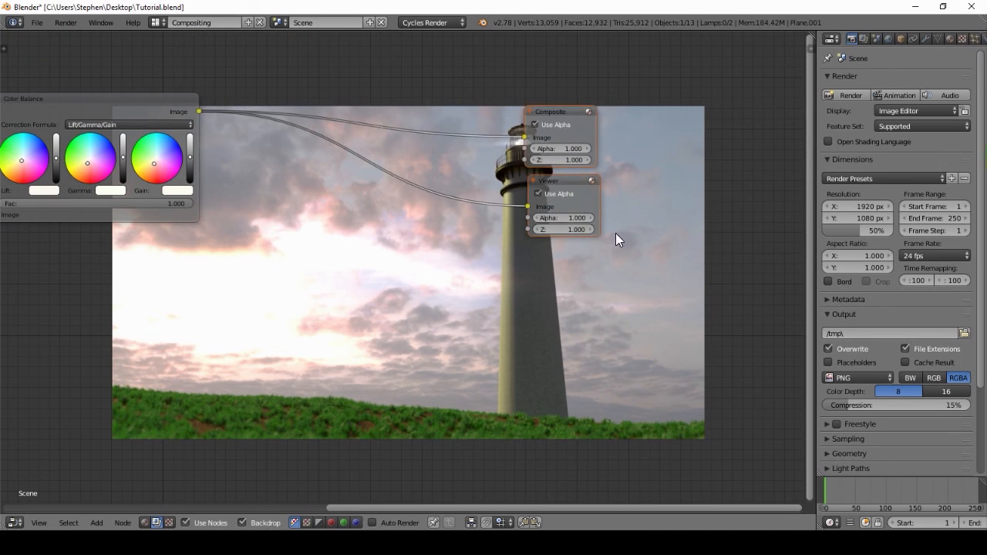
{"action": "left_click_drag", "start_coordinate": [560, 199], "coordinate": [703, 191]}
Insert a Bright/Contrast node after Color Balance and link its output to the Composite node as well
{"action": "key", "text": "shift+a"}
{"action": "mouse_move", "coordinate": [283, 154]}
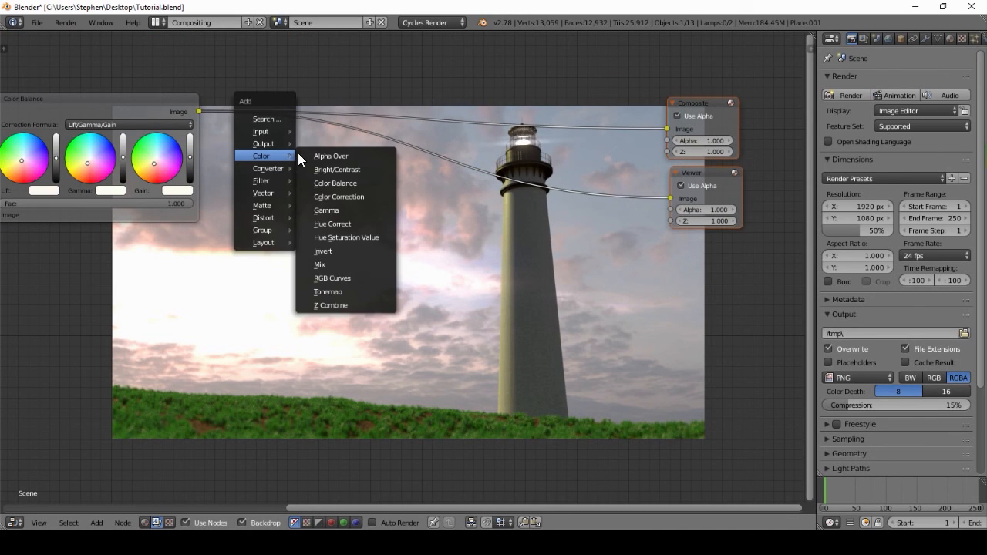
{"action": "left_click", "coordinate": [357, 170]}
{"action": "left_click", "coordinate": [341, 136]}
{"action": "left_click_drag", "start_coordinate": [415, 155], "coordinate": [679, 125]}
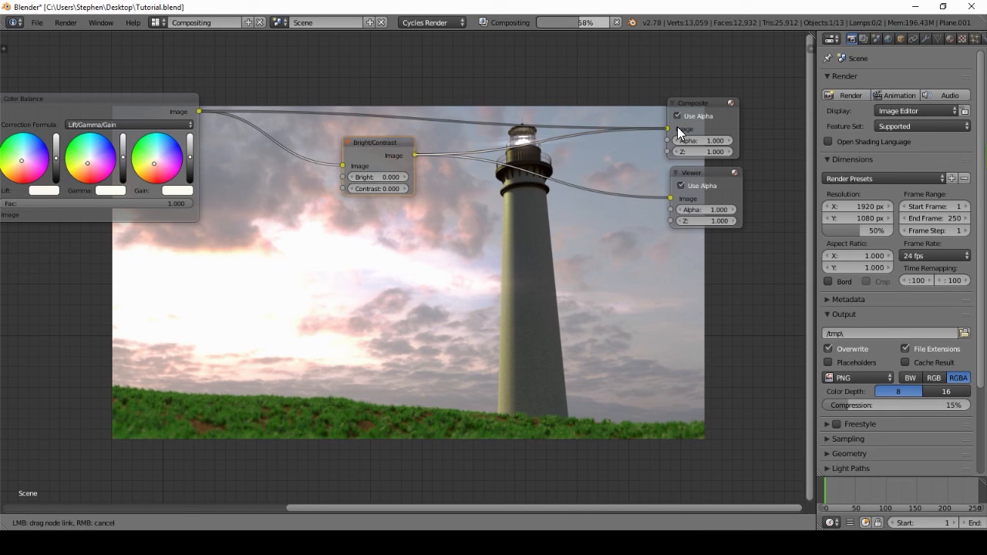
Set the Bright/Contrast node's Contrast to 0.300 and Bright to -0.300
{"action": "left_click", "coordinate": [404, 188]}
{"action": "left_click", "coordinate": [404, 185]}
{"action": "scroll", "coordinate": [413, 181], "scroll_direction": "up", "scroll_amount": 2}
{"action": "left_click", "coordinate": [405, 175]}
{"action": "middle_click_drag", "start_coordinate": [480, 199], "coordinate": [525, 306]}
{"action": "scroll", "coordinate": [462, 273], "scroll_direction": "up", "scroll_amount": 3}
{"action": "left_click", "coordinate": [377, 279]}
{"action": "left_click_drag", "start_coordinate": [372, 256], "coordinate": [263, 231]}
{"action": "left_click", "coordinate": [263, 235]}
{"action": "left_click", "coordinate": [263, 235]}
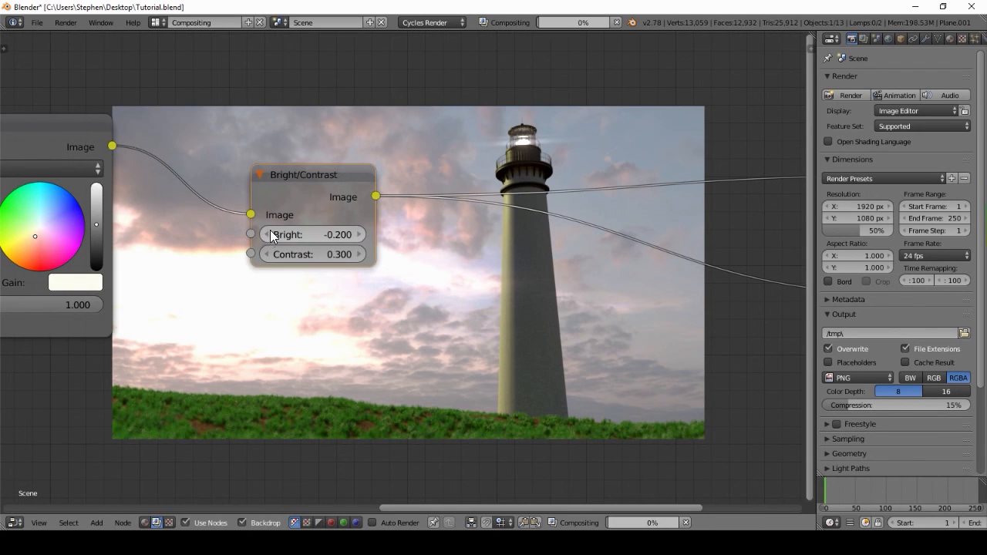
{"action": "left_click", "coordinate": [263, 234]}
Delete the Bright/Contrast node and reconnect the Color Balance output to the Composite and Viewer nodes
{"action": "middle_click_drag", "start_coordinate": [485, 292], "coordinate": [425, 265]}
{"action": "scroll", "coordinate": [316, 165], "scroll_direction": "down", "scroll_amount": 2}
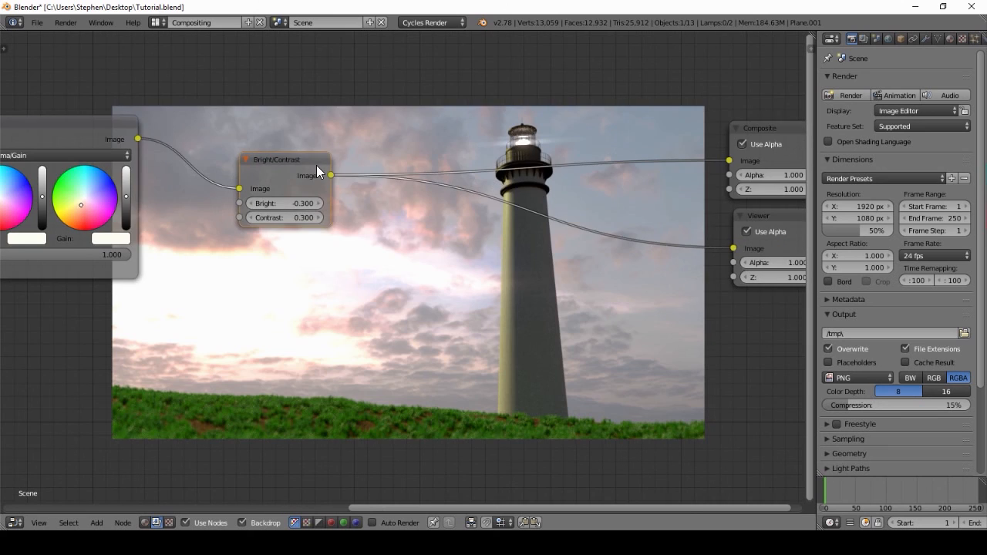
{"action": "key", "text": "x"}
{"action": "left_click_drag", "start_coordinate": [138, 139], "coordinate": [729, 160]}
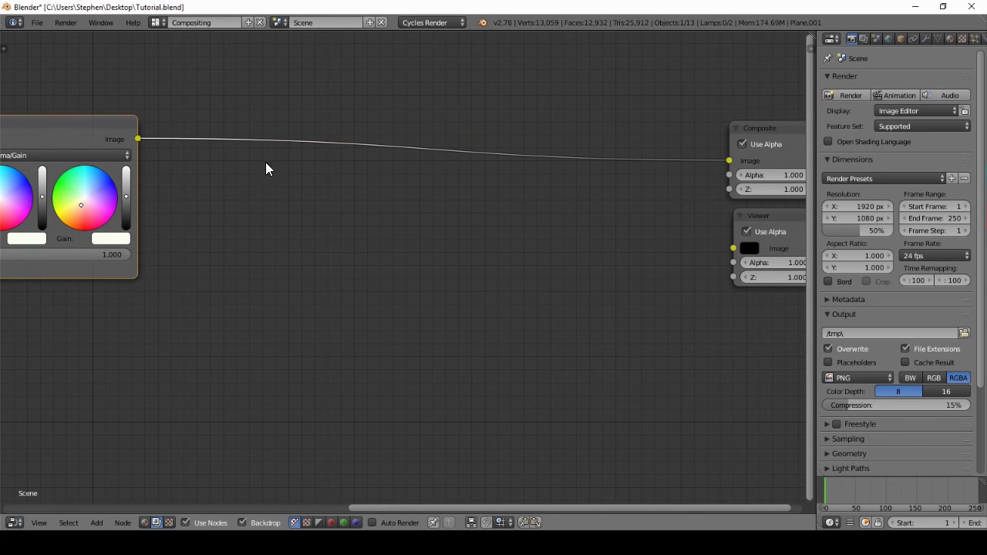
{"action": "left_click_drag", "start_coordinate": [137, 138], "coordinate": [733, 249]}
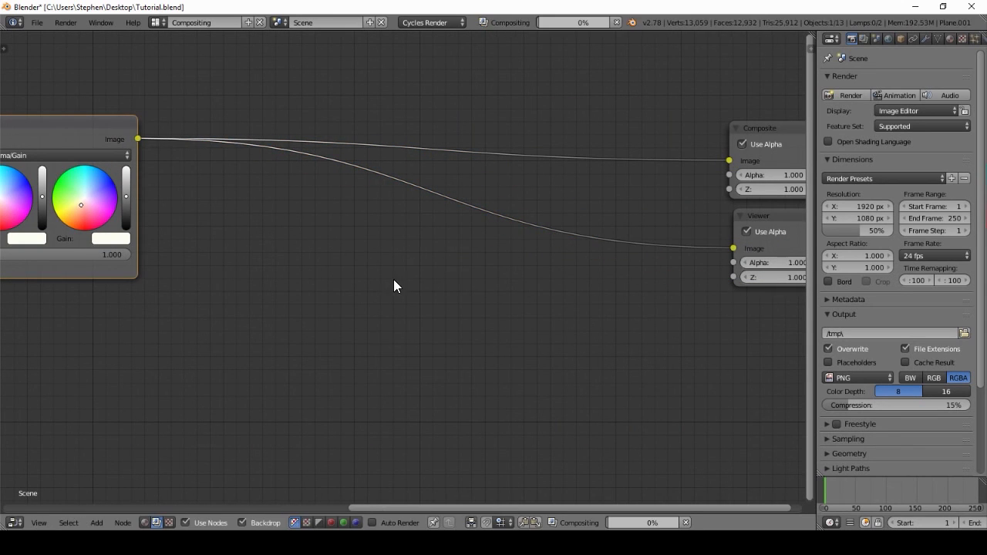
Add a color Mix node on the link between the Color Balance and Viewer nodes
{"action": "middle_click_drag", "start_coordinate": [432, 230], "coordinate": [501, 143]}
{"action": "middle_click_drag", "start_coordinate": [544, 198], "coordinate": [480, 227]}
{"action": "scroll", "coordinate": [480, 227], "scroll_direction": "down", "scroll_amount": 1}
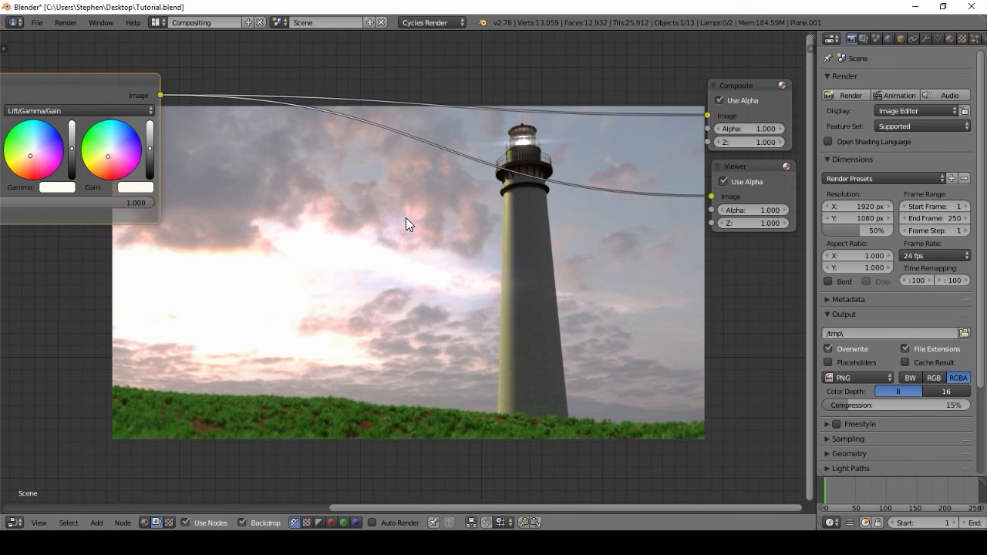
{"action": "key", "text": "shift+a"}
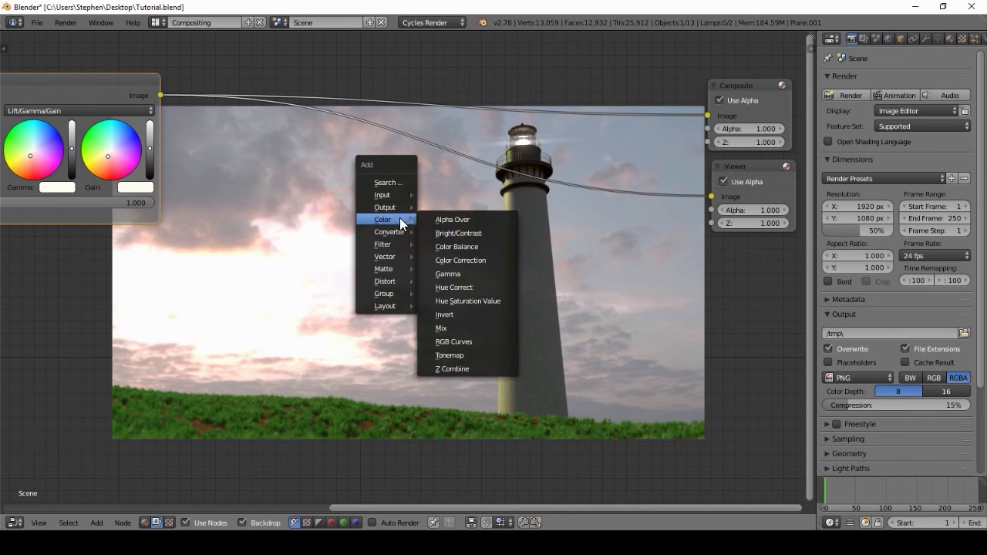
{"action": "left_click", "coordinate": [444, 329]}
{"action": "left_click", "coordinate": [493, 152]}
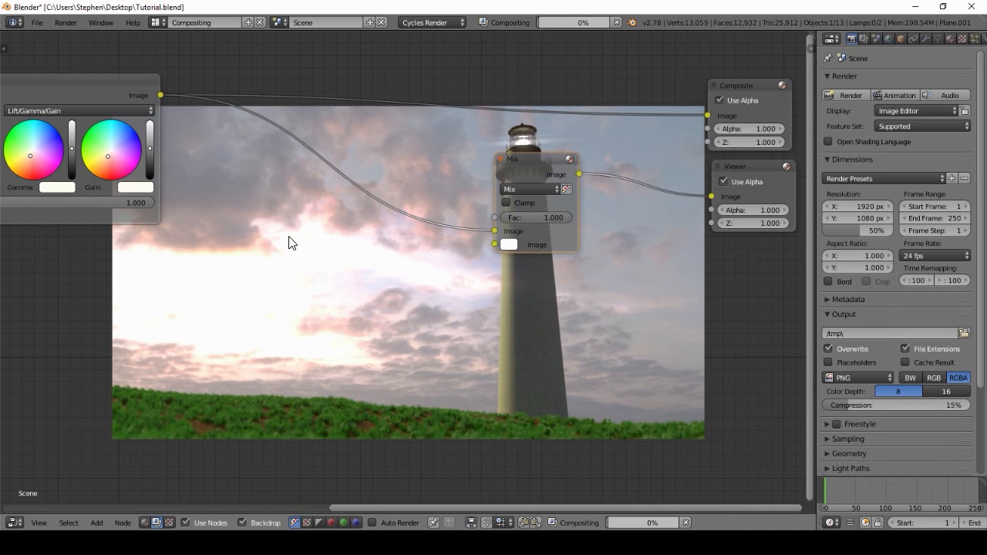
Add a Lens Distortion node in the empty area below the Color Balance node
{"action": "middle_click_drag", "start_coordinate": [289, 240], "coordinate": [327, 199]}
{"action": "key", "text": "shift+a"}
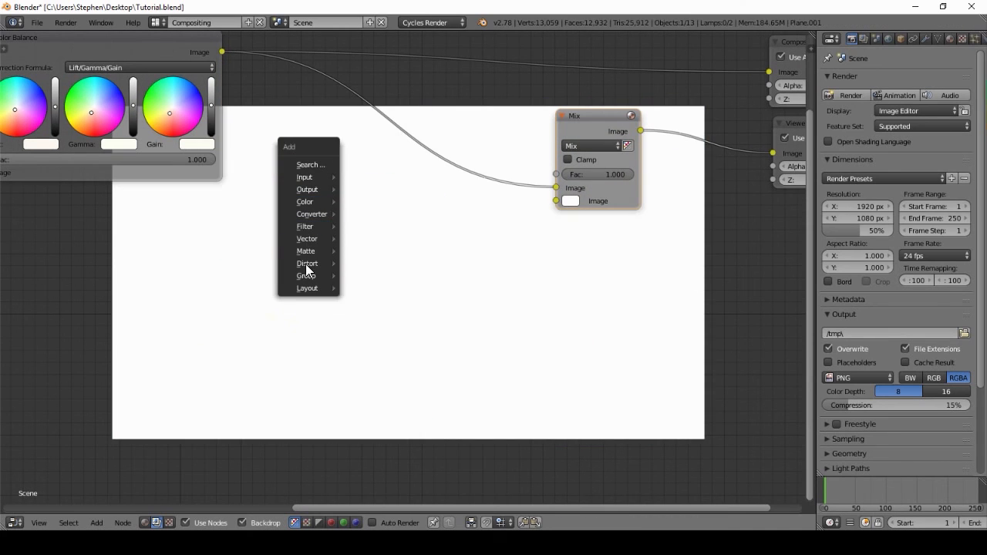
{"action": "mouse_move", "coordinate": [332, 263]}
{"action": "left_click", "coordinate": [381, 316]}
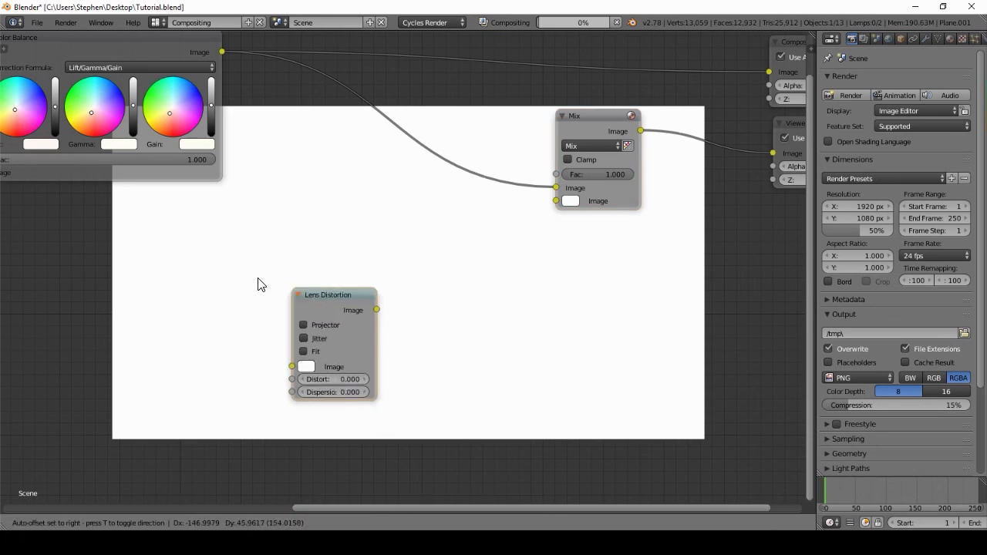
{"action": "left_click", "coordinate": [216, 273]}
Add a Blur node fed by the Lens Distortion output and set the Lens Distortion's Distort to 1
{"action": "key", "text": "shift+a"}
{"action": "mouse_move", "coordinate": [446, 248]}
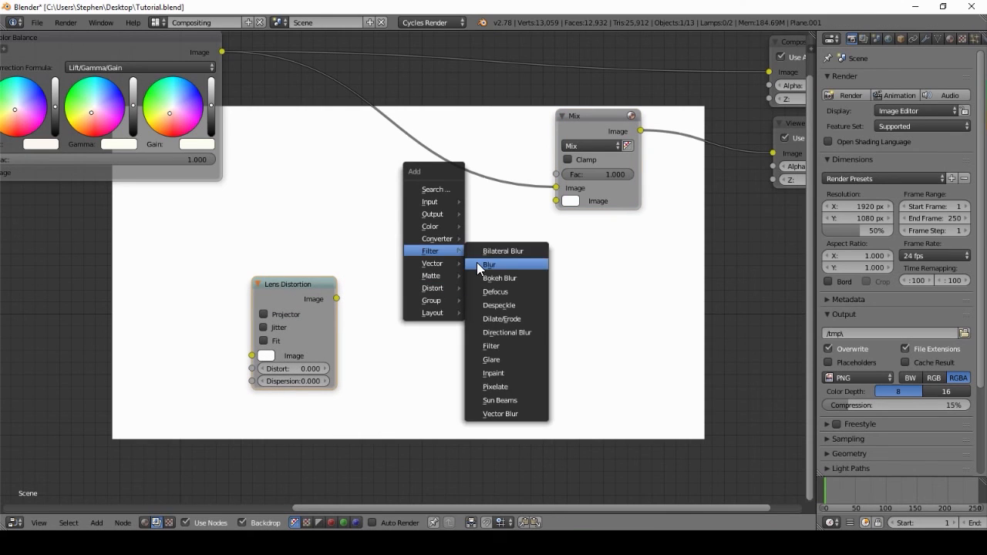
{"action": "left_click", "coordinate": [494, 263]}
{"action": "left_click", "coordinate": [368, 243]}
{"action": "left_click_drag", "start_coordinate": [336, 298], "coordinate": [369, 383]}
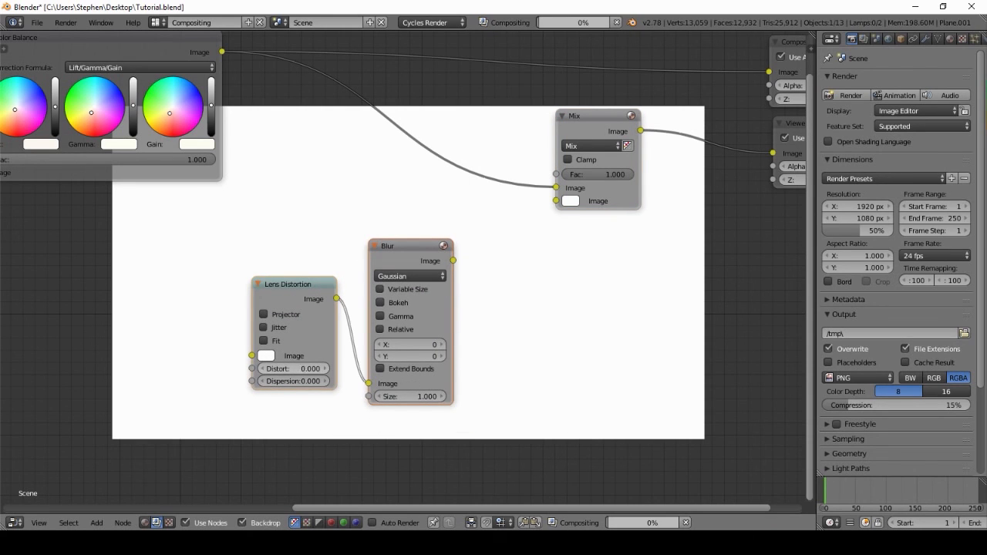
{"action": "left_click", "coordinate": [294, 368]}
{"action": "type", "text": "1"}
{"action": "key", "text": "Return"}
Set the Blur node to Fast Gaussian with Relative enabled and 20% for both X and Y
{"action": "left_click", "coordinate": [417, 275]}
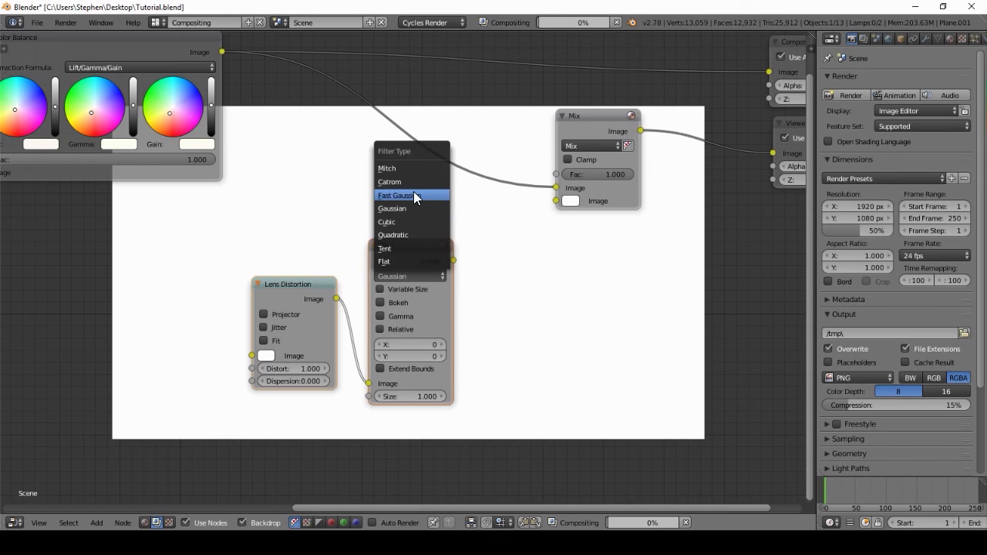
{"action": "left_click", "coordinate": [414, 192]}
{"action": "left_click", "coordinate": [380, 288]}
{"action": "left_click", "coordinate": [415, 331]}
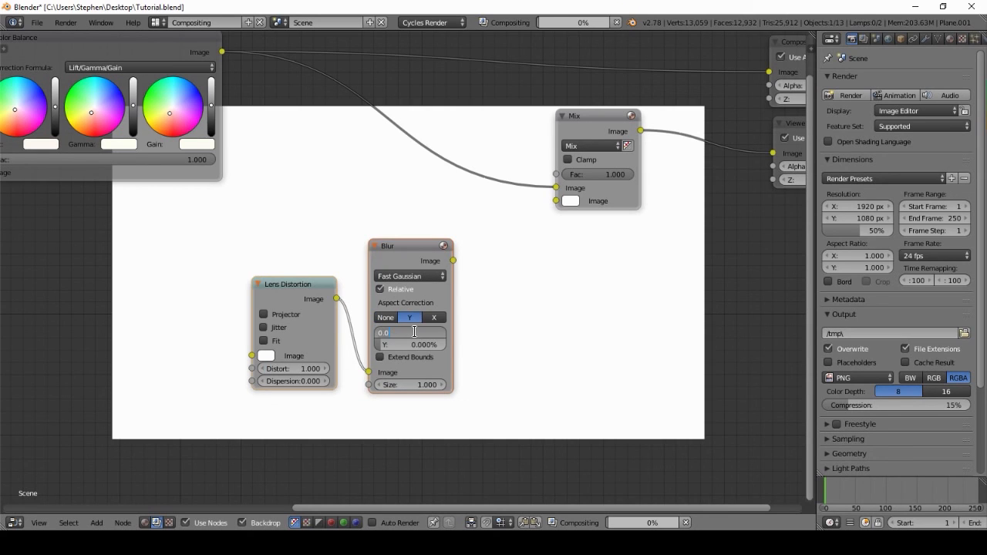
{"action": "type", "text": "20"}
{"action": "key", "text": "Tab"}
{"action": "type", "text": "20"}
{"action": "key", "text": "Return"}
Link the Blur output to the Mix node's second Image input, set it to Multiply with Fac 0.700 and check the vignette
{"action": "left_click_drag", "start_coordinate": [454, 260], "coordinate": [556, 201]}
{"action": "left_click", "coordinate": [590, 146]}
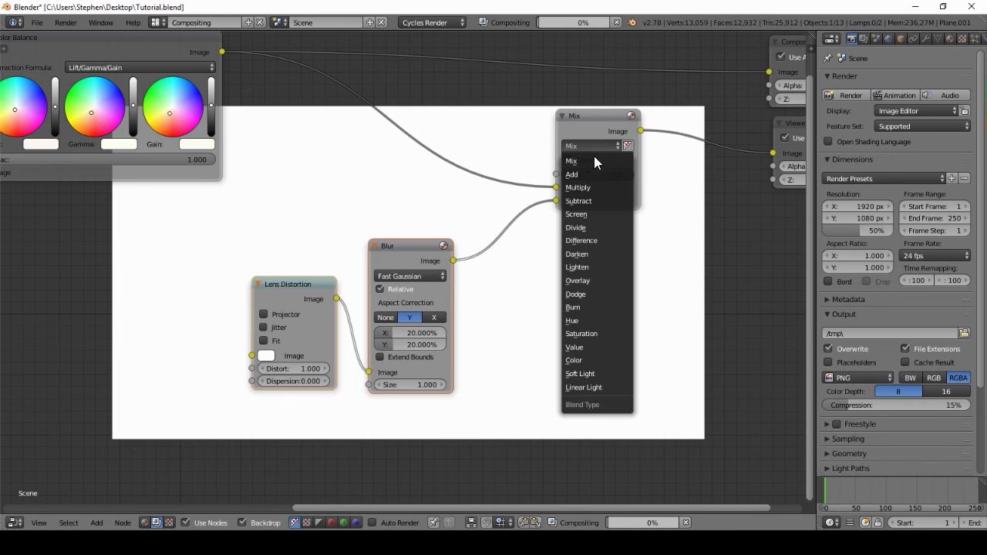
{"action": "left_click", "coordinate": [579, 187]}
{"action": "left_click", "coordinate": [603, 172]}
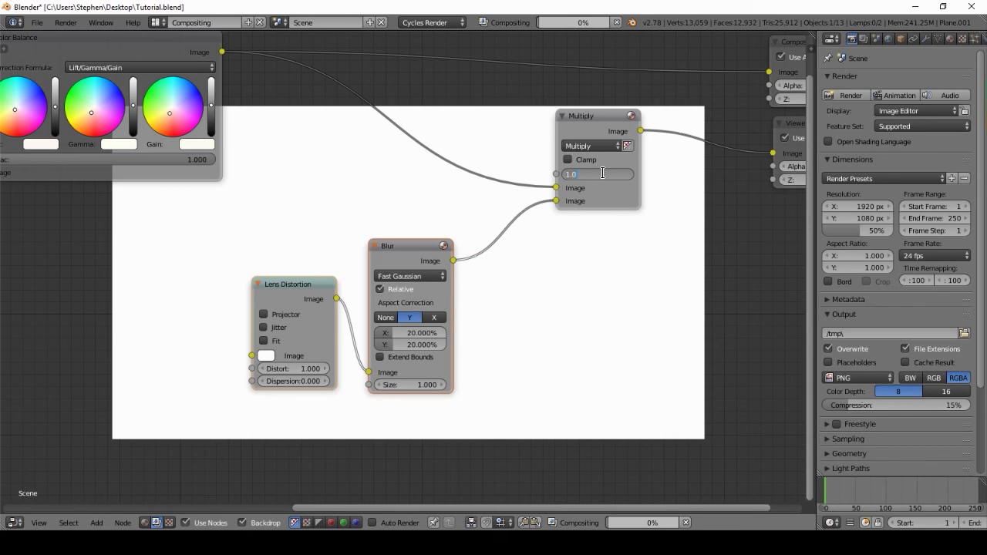
{"action": "key", "text": "BackSpace"}
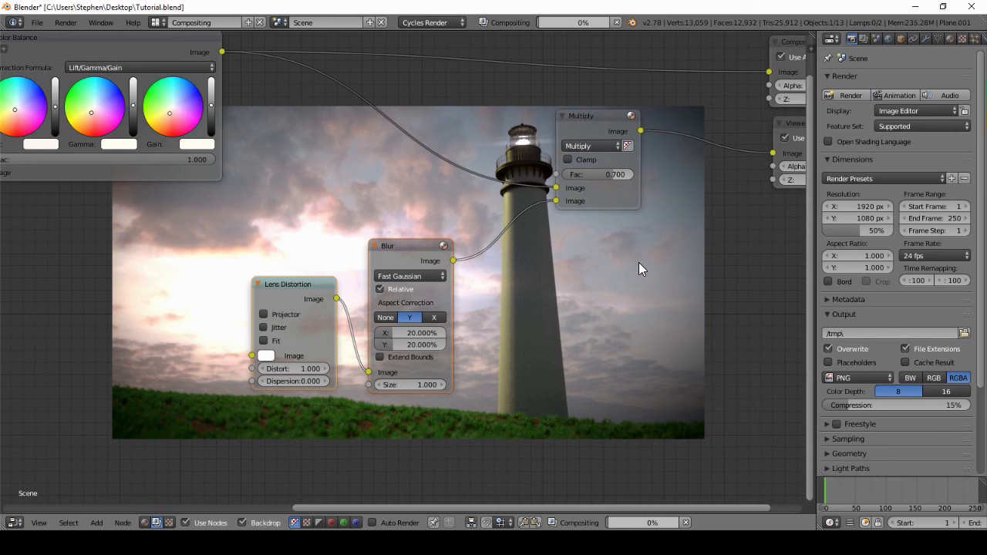
{"action": "middle_click_drag", "start_coordinate": [639, 262], "coordinate": [274, 136]}
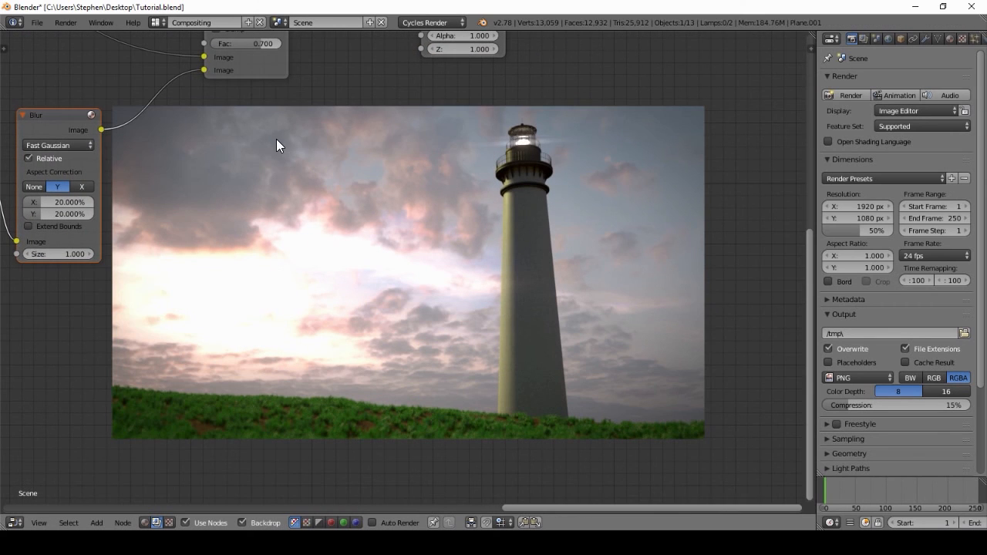
{"action": "key", "text": "Home"}
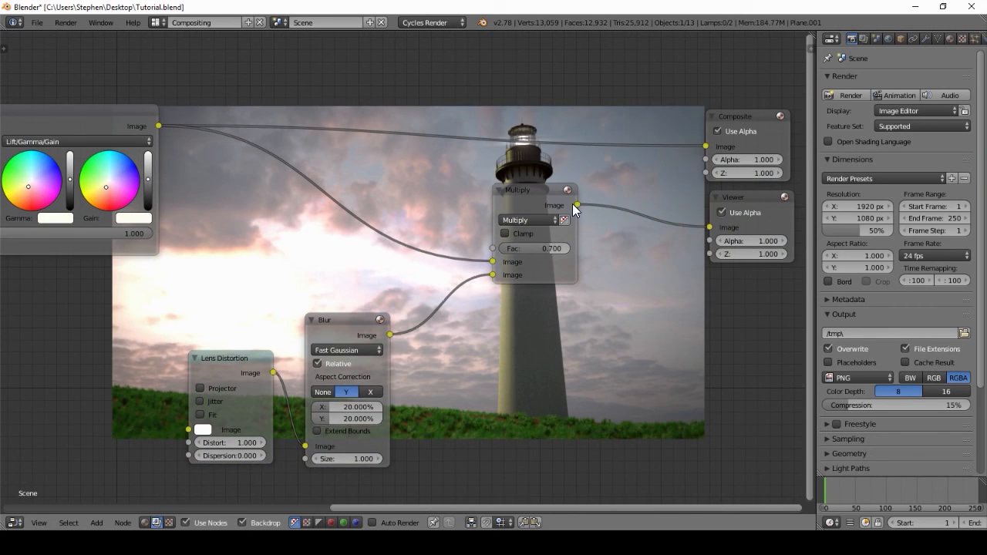
Link the Multiply output to the Composite node's Image input and insert a Hue Saturation Value node between Color Balance and Multiply
{"action": "left_click_drag", "start_coordinate": [576, 204], "coordinate": [705, 146]}
{"action": "middle_click_drag", "start_coordinate": [448, 212], "coordinate": [359, 185]}
{"action": "key", "text": "shift+a"}
{"action": "mouse_move", "coordinate": [295, 135]}
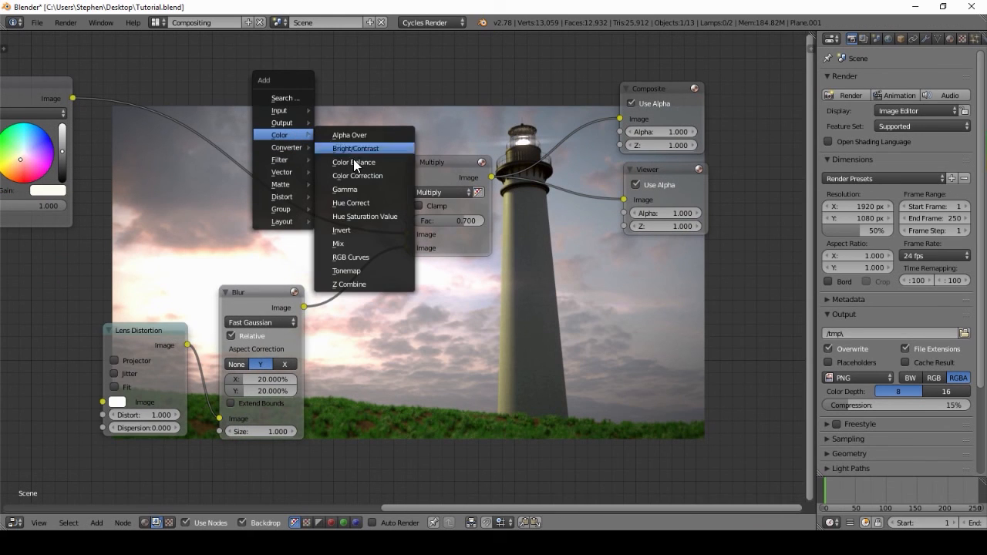
{"action": "left_click", "coordinate": [356, 216]}
{"action": "left_click", "coordinate": [213, 110]}
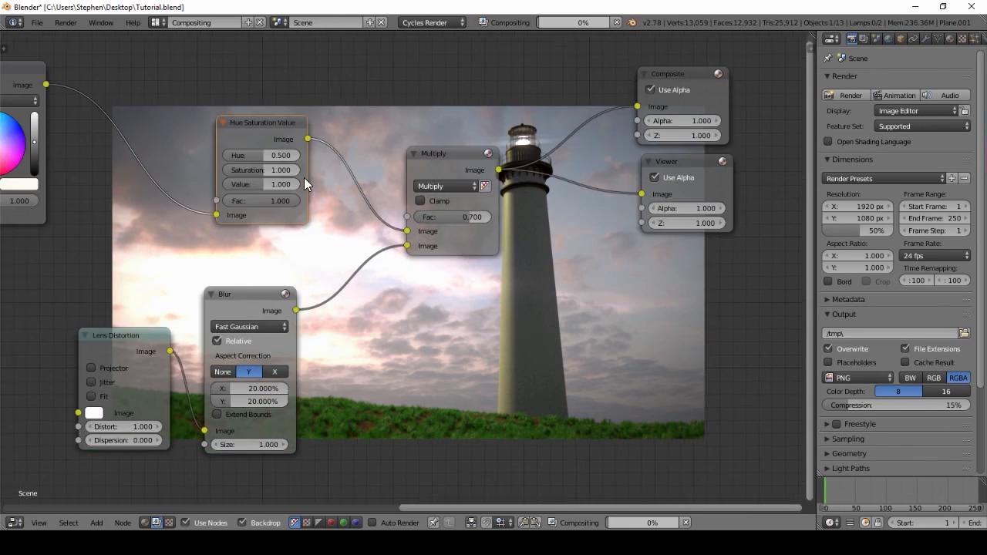
Slightly lower the Saturation on the Hue Saturation Value node and check the effect on the whole backdrop image
{"action": "left_click", "coordinate": [272, 170]}
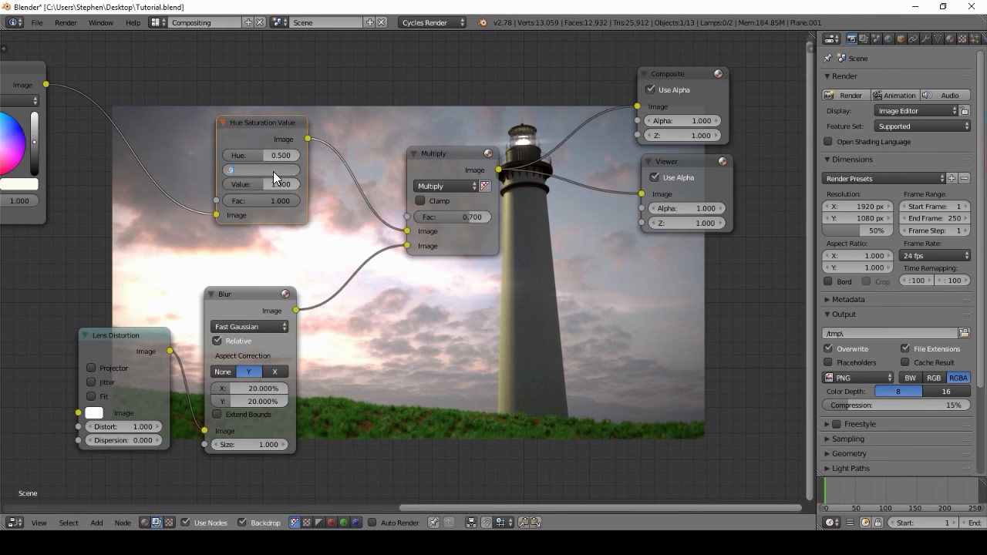
{"action": "middle_click_drag", "start_coordinate": [483, 280], "coordinate": [279, 120]}
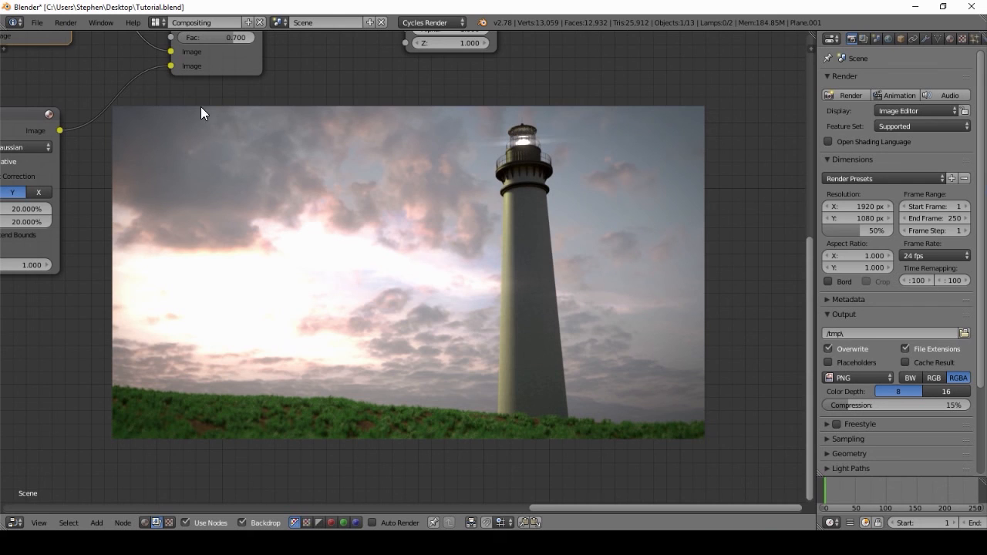
{"action": "key", "text": "Home"}
{"action": "left_click_drag", "start_coordinate": [237, 169], "coordinate": [232, 169]}
{"action": "middle_click_drag", "start_coordinate": [462, 302], "coordinate": [289, 145]}
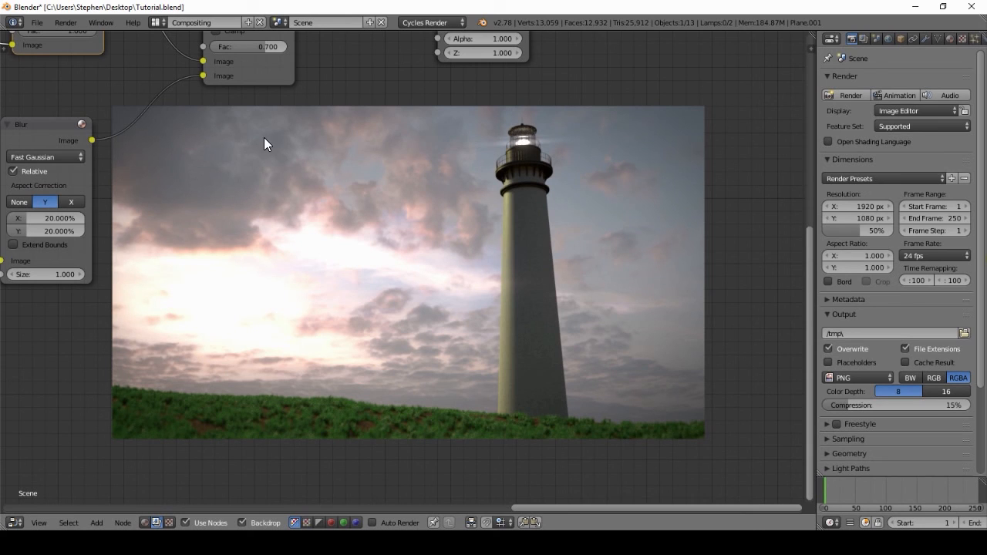
{"action": "middle_click_drag", "start_coordinate": [264, 143], "coordinate": [430, 266]}
Switch to the Default screen layout and display the Viewer Node image in the image editor
{"action": "left_click", "coordinate": [158, 23]}
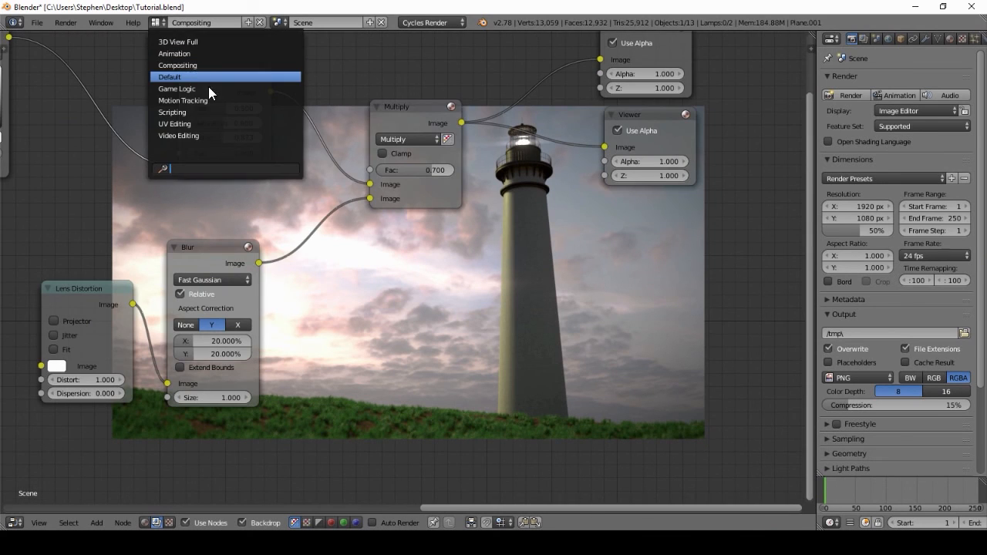
{"action": "left_click", "coordinate": [208, 77]}
{"action": "left_click", "coordinate": [94, 475]}
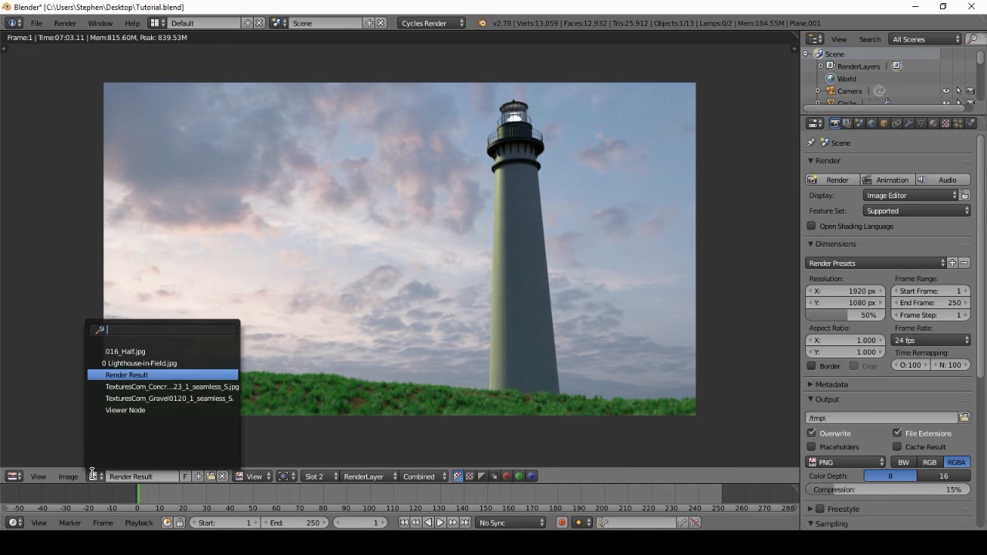
{"action": "scroll", "coordinate": [128, 392], "scroll_direction": "down", "scroll_amount": 2}
{"action": "left_click", "coordinate": [127, 367]}
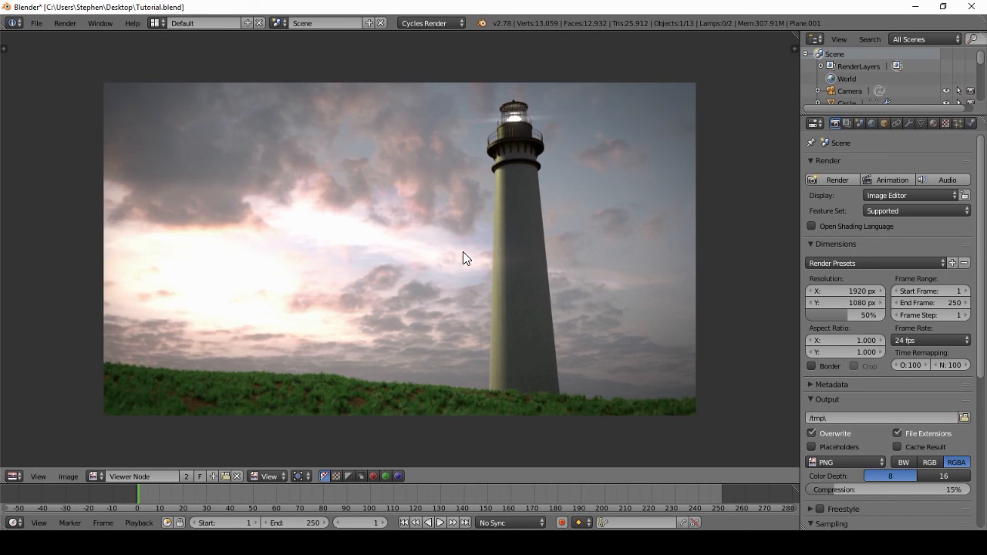